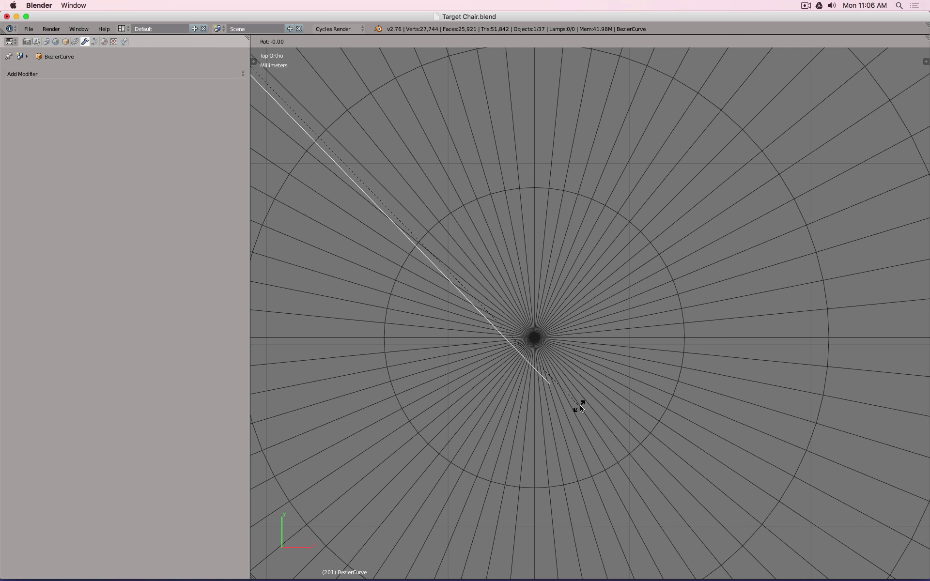
Step: Rotate the Bezier curve in the top view until its line passes through the centre of the foot at its far end
{"action": "left_click", "coordinate": [587, 397]}
{"action": "scroll", "coordinate": [552, 376], "scroll_direction": "up", "scroll_amount": 4}
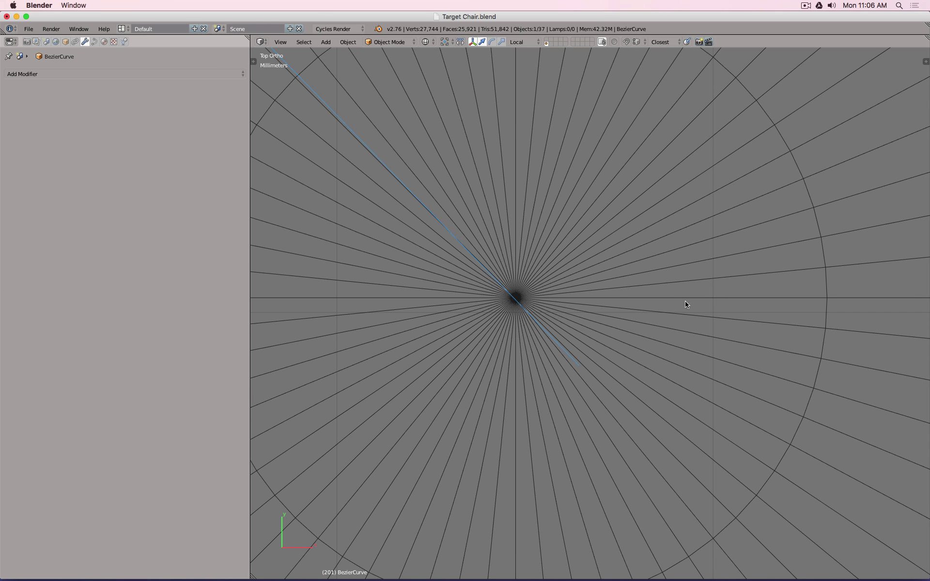
{"action": "key", "text": "r"}
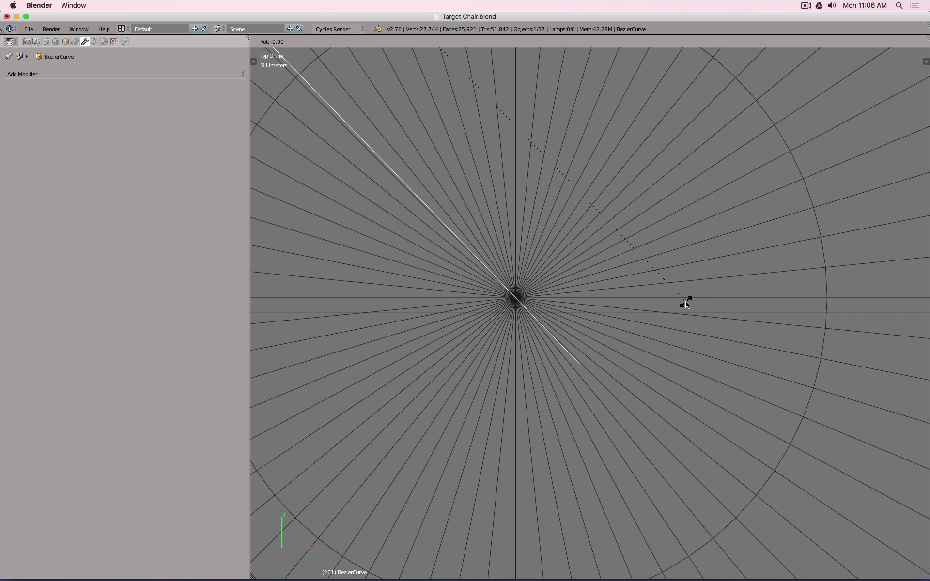
{"action": "left_click", "coordinate": [685, 301]}
Step: Move the curve's end point about 0.2 mm along its local Y axis onto the centre of the foot
{"action": "key", "text": "Tab"}
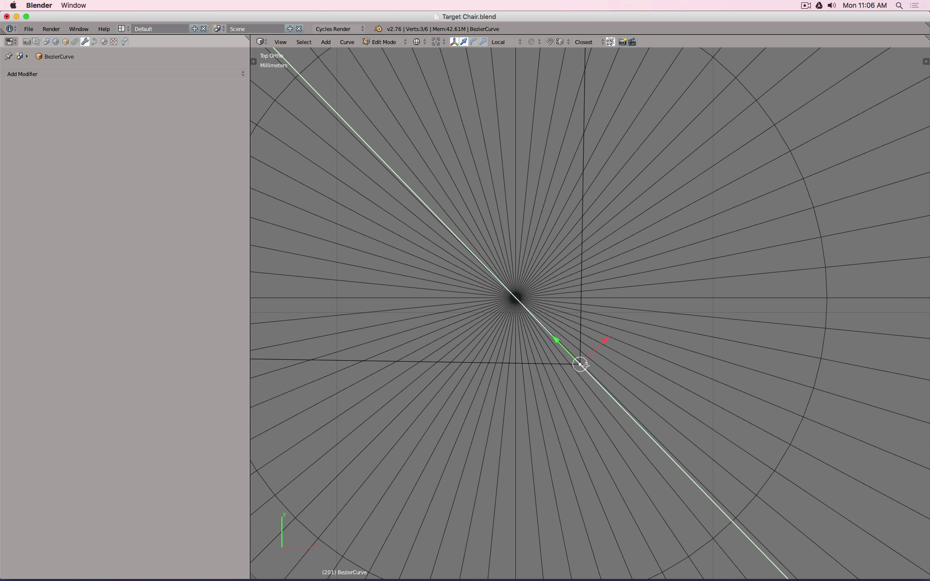
{"action": "key", "text": "g"}
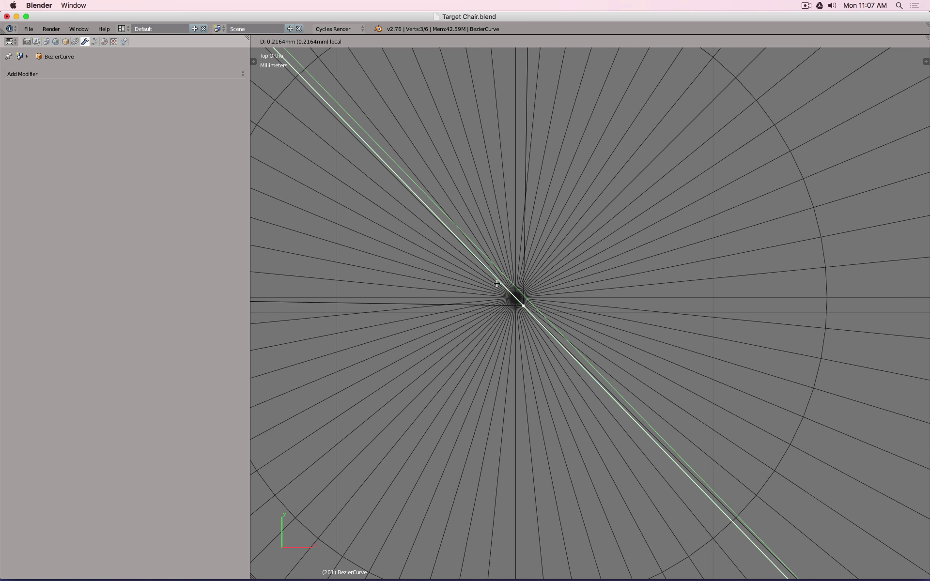
{"action": "left_click", "coordinate": [492, 276]}
{"action": "scroll", "coordinate": [554, 264], "scroll_direction": "down", "scroll_amount": 15}
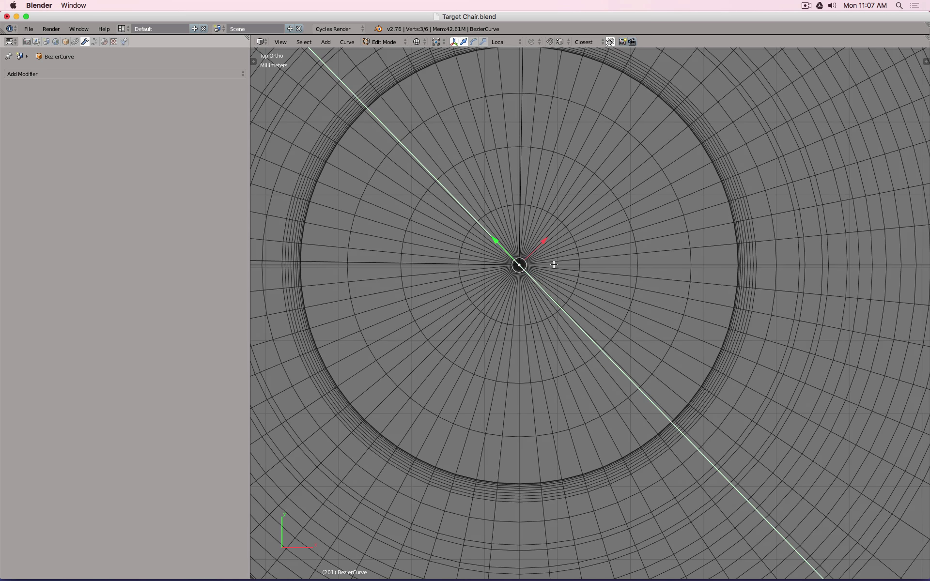
{"action": "key", "text": "Tab"}
Step: Select the ball-and-stem part of the foot at the curve's adjusted end and snap the 3D cursor to it
{"action": "scroll", "coordinate": [572, 283], "scroll_direction": "down", "scroll_amount": 15}
{"action": "middle_click_drag", "start_coordinate": [562, 264], "coordinate": [599, 215]}
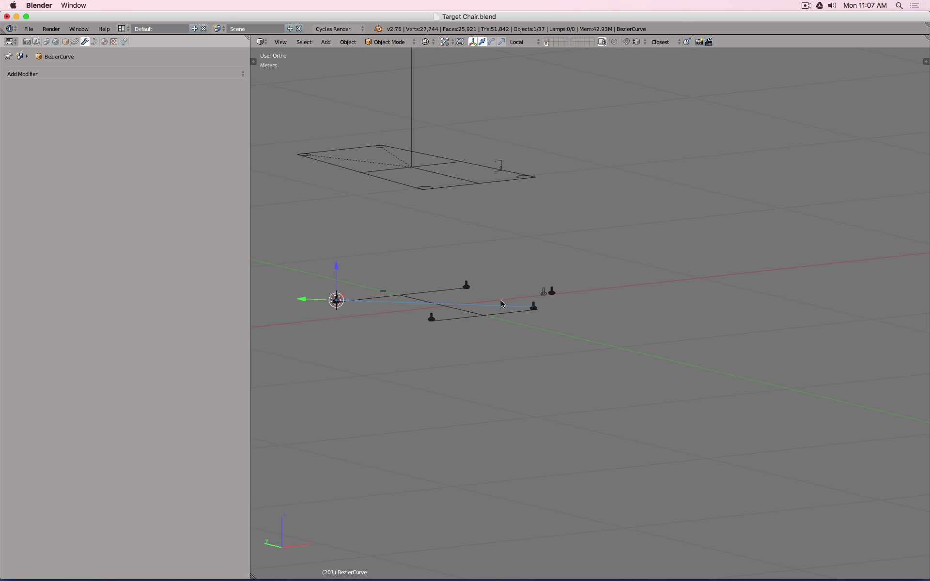
{"action": "scroll", "coordinate": [536, 307], "scroll_direction": "up", "scroll_amount": 10}
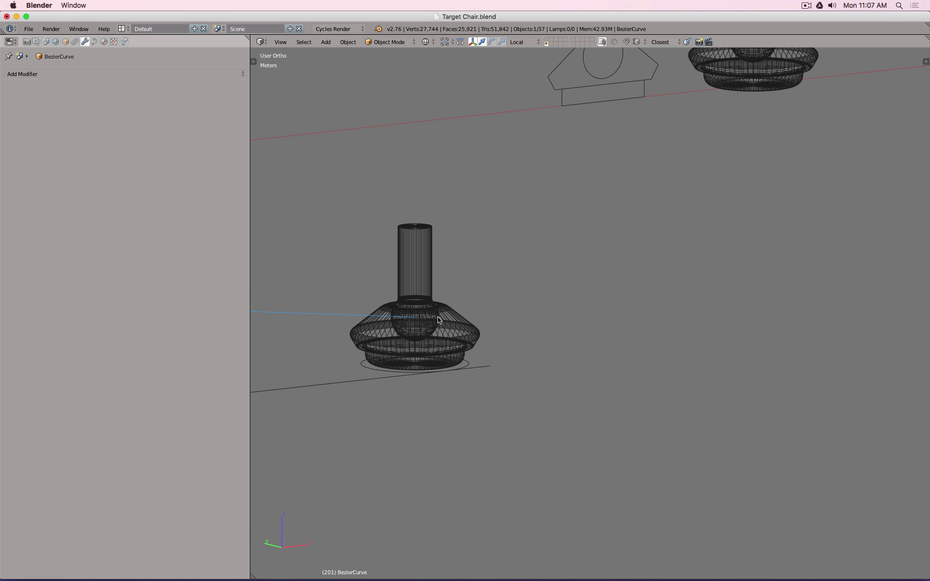
{"action": "right_click", "coordinate": [424, 270]}
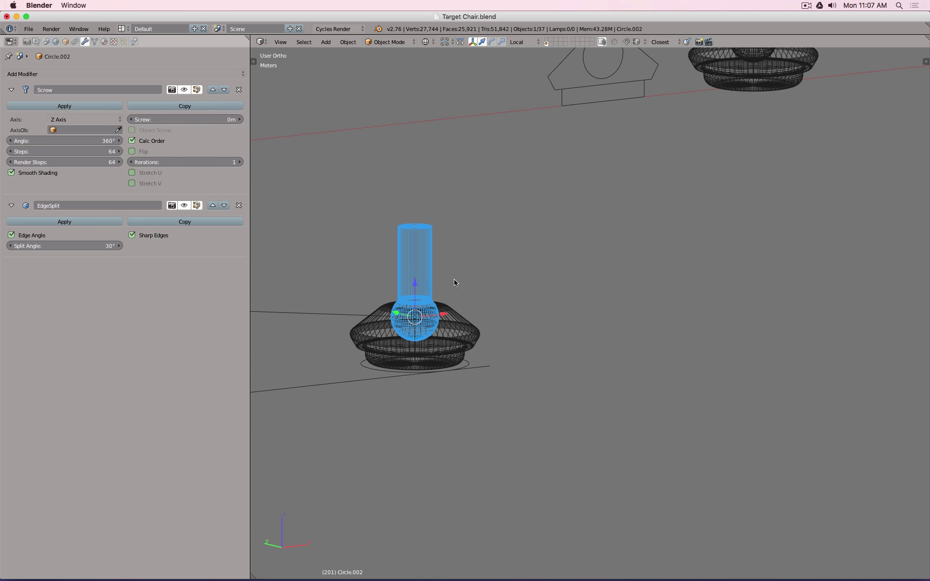
{"action": "key", "text": "KP_1"}
{"action": "key", "text": "KP_Decimal"}
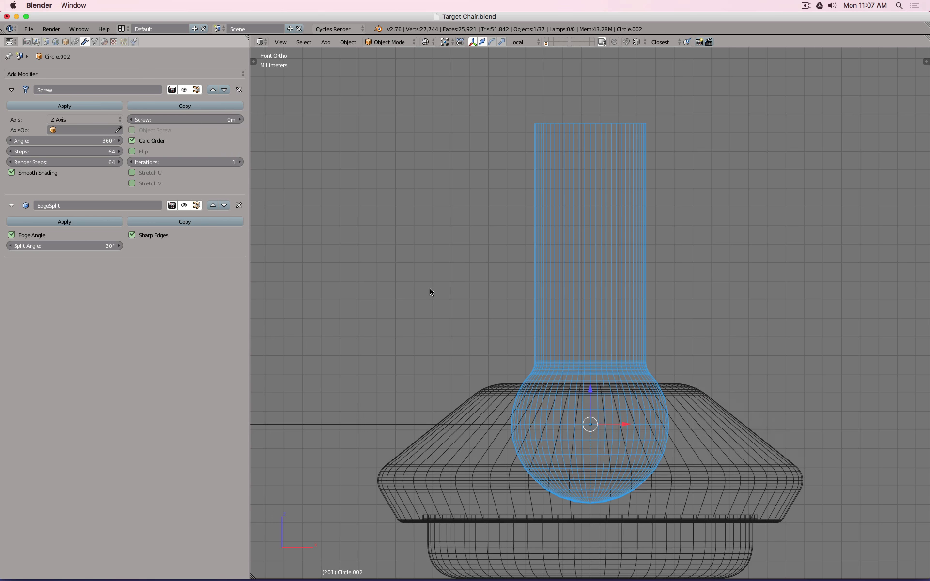
{"action": "scroll", "coordinate": [509, 413], "scroll_direction": "up", "scroll_amount": 5}
{"action": "key", "text": "shift+s"}
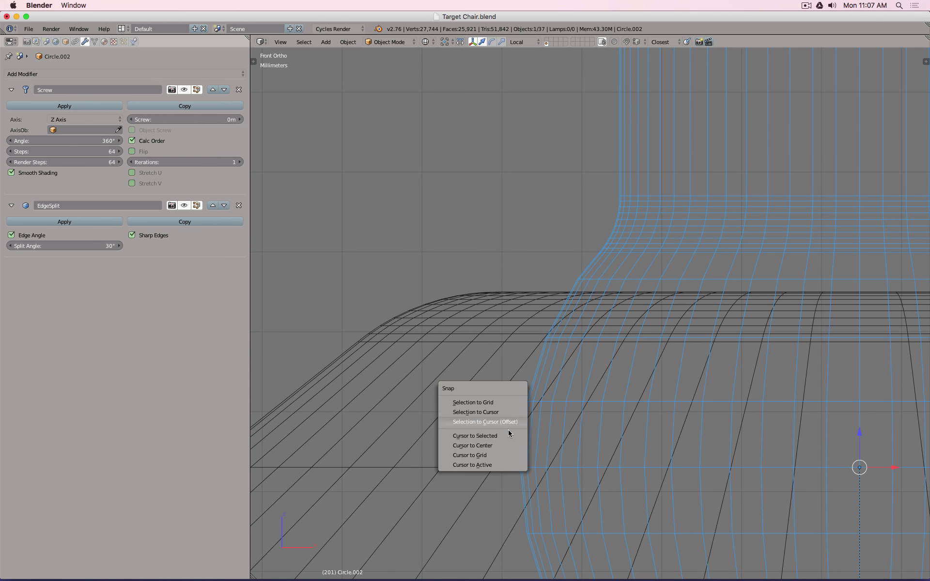
{"action": "left_click", "coordinate": [509, 432]}
{"action": "key", "text": "KP_Decimal"}
{"action": "scroll", "coordinate": [511, 426], "scroll_direction": "down", "scroll_amount": 4}
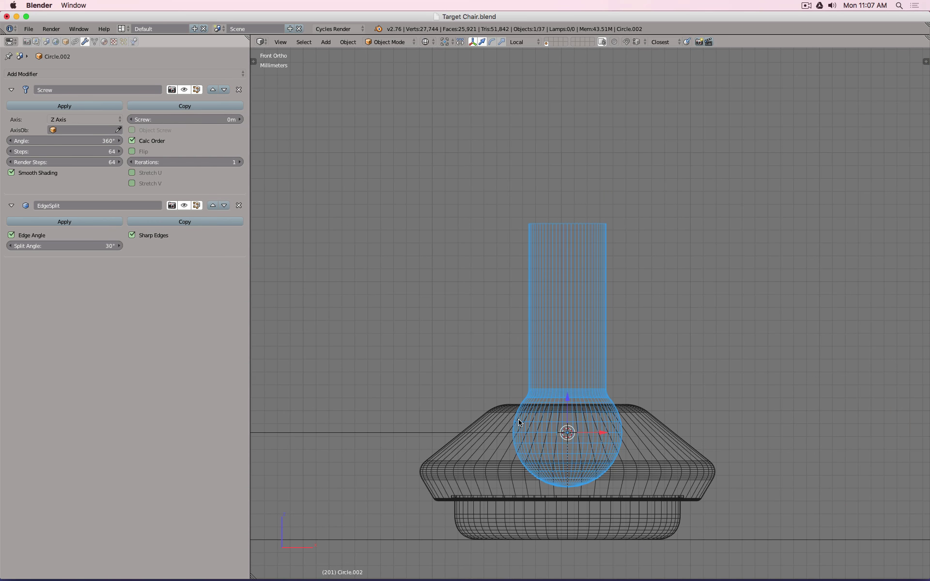
Step: Hide that foot's ball-and-stem part, flared body and base, and select the Bezier curve again
{"action": "key", "text": "h"}
{"action": "right_click", "coordinate": [495, 431]}
{"action": "key", "text": "h"}
{"action": "right_click", "coordinate": [492, 433]}
{"action": "right_click", "coordinate": [500, 509]}
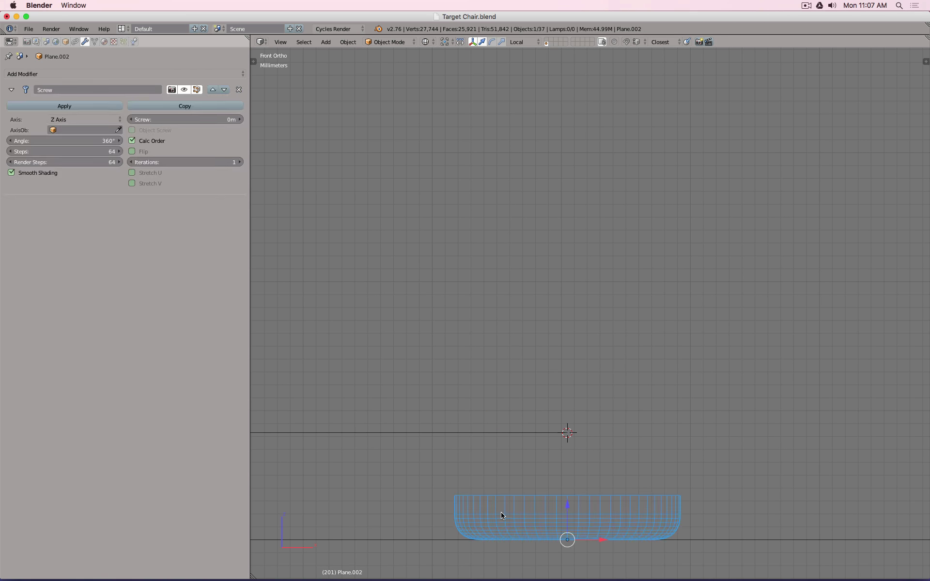
{"action": "key", "text": "h"}
{"action": "right_click", "coordinate": [527, 434]}
Step: Examine in the top view how the curve's end point lines up with the 3D cursor
{"action": "key", "text": "KP_7"}
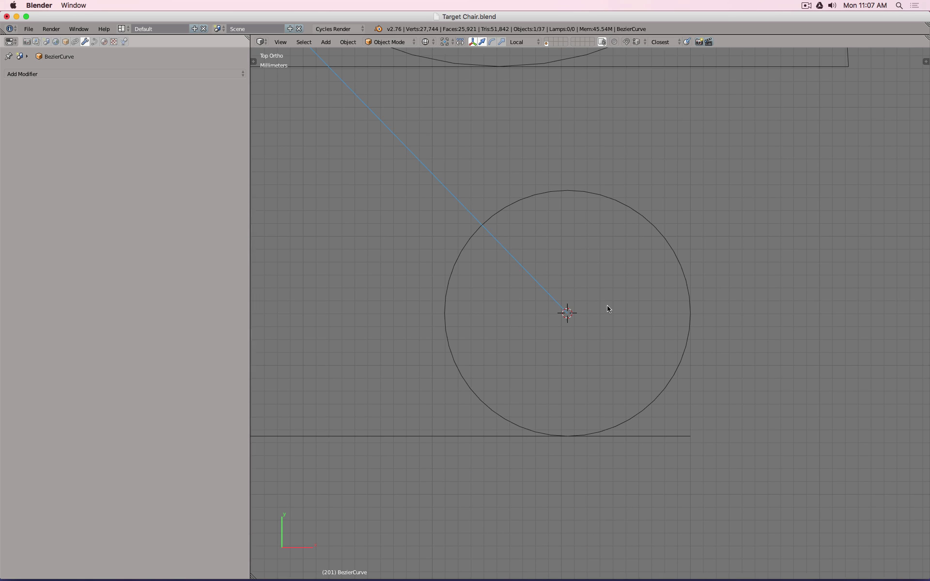
{"action": "scroll", "coordinate": [608, 307], "scroll_direction": "up", "scroll_amount": 15}
{"action": "middle_click_drag", "start_coordinate": [424, 317], "coordinate": [766, 275], "text": "shift"}
{"action": "scroll", "coordinate": [602, 315], "scroll_direction": "up", "scroll_amount": 4}
{"action": "key", "text": "Tab"}
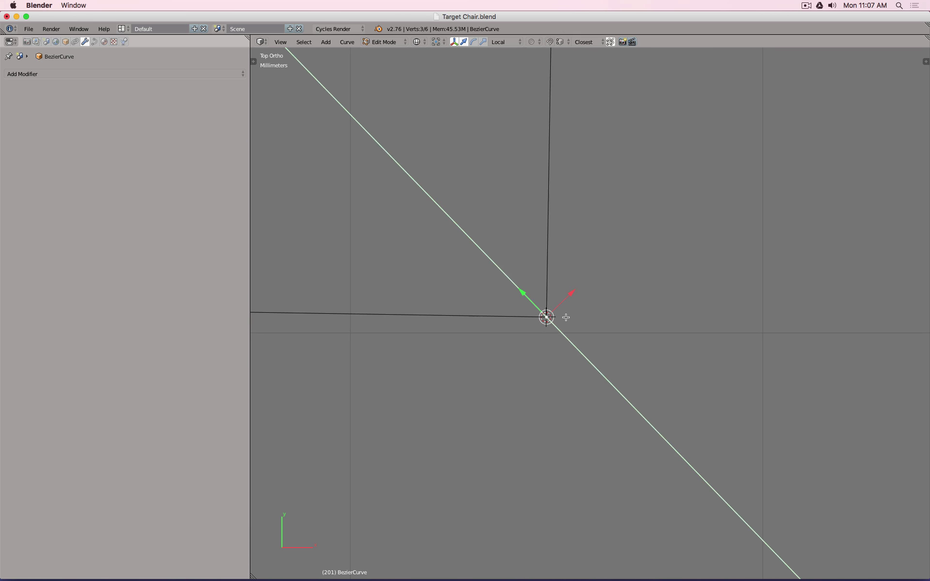
{"action": "key", "text": "Tab"}
{"action": "scroll", "coordinate": [560, 307], "scroll_direction": "down", "scroll_amount": 8}
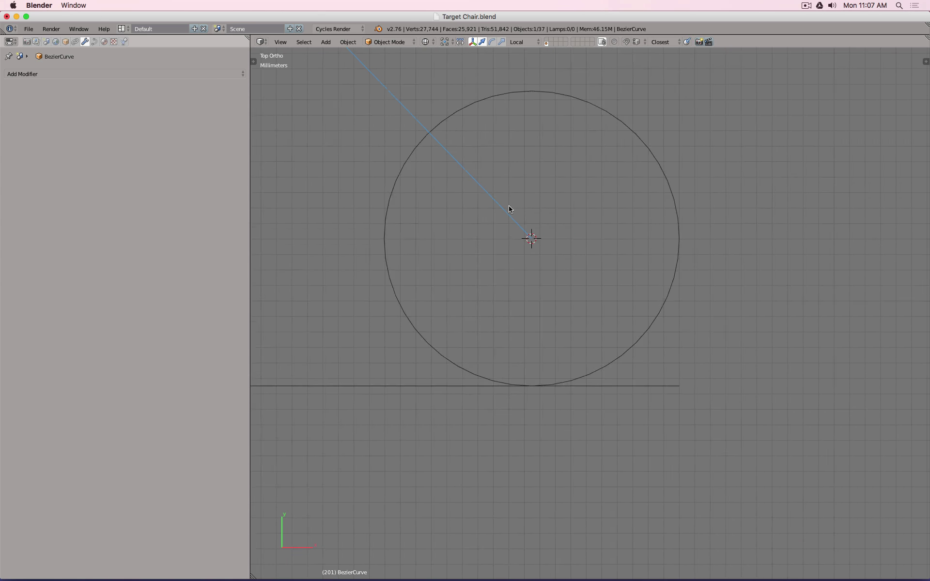
{"action": "scroll", "coordinate": [508, 202], "scroll_direction": "down", "scroll_amount": 10}
{"action": "middle_click_drag", "start_coordinate": [482, 173], "coordinate": [621, 356], "text": "shift"}
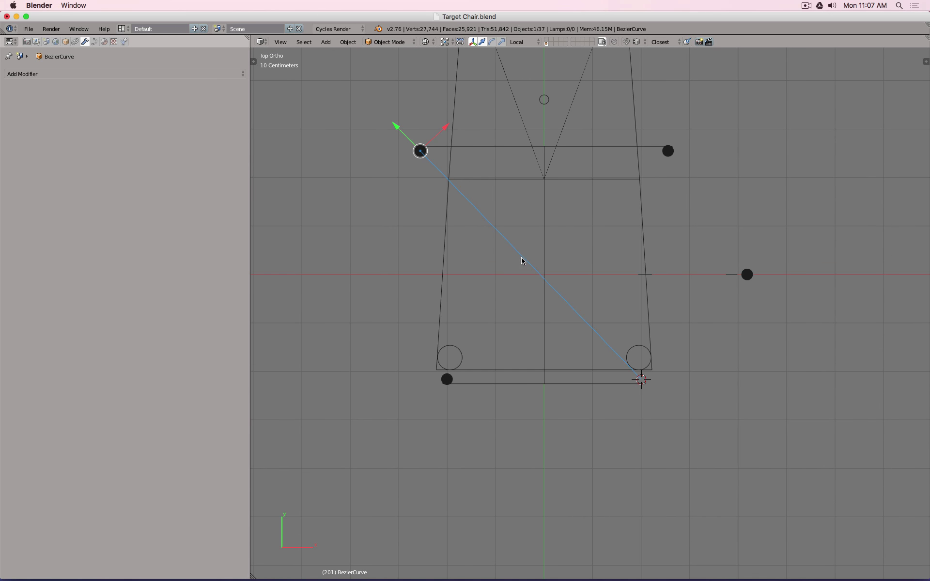
Step: Subdivide the entire Bezier curve with two cuts
{"action": "middle_click_drag", "start_coordinate": [535, 313], "coordinate": [604, 229]}
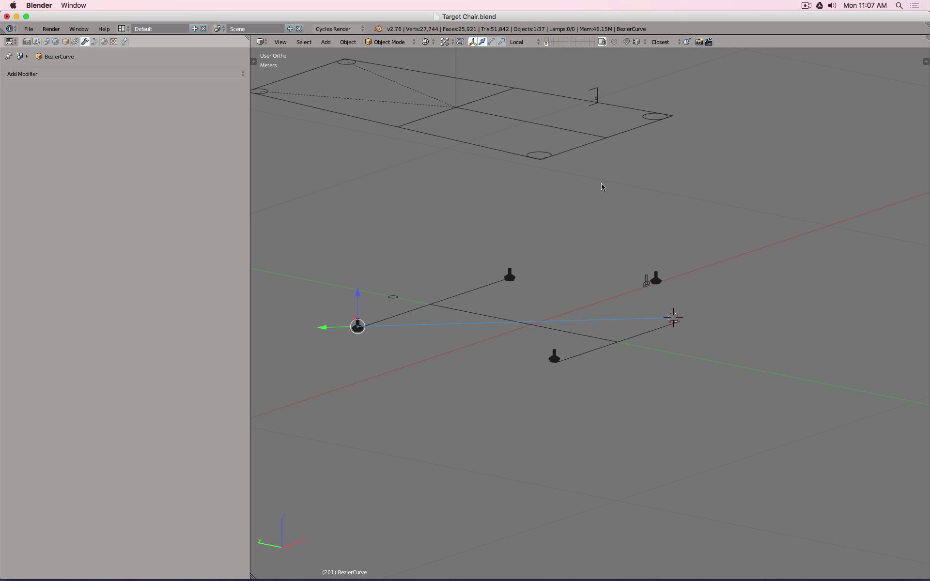
{"action": "key", "text": "Tab"}
{"action": "key", "text": "a"}
{"action": "key", "text": "a"}
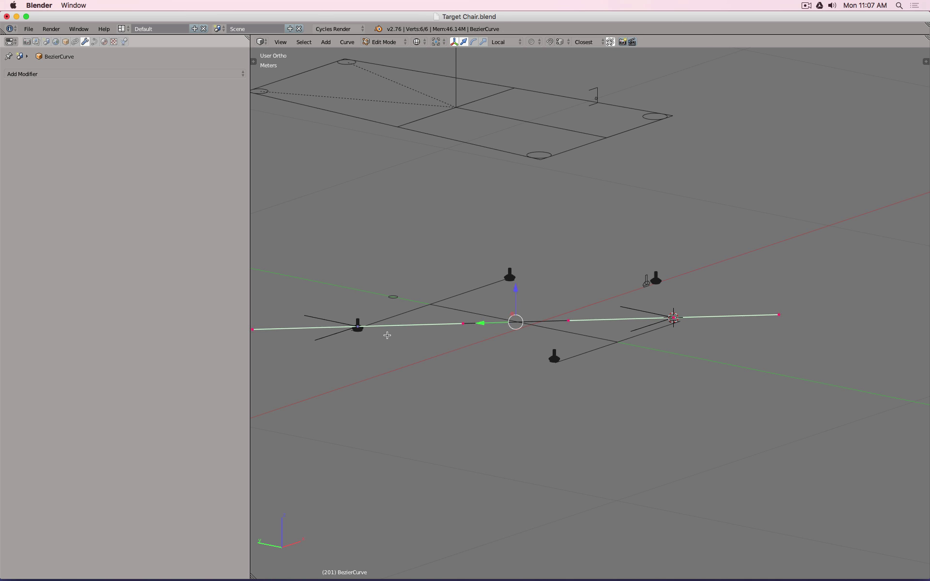
{"action": "scroll", "coordinate": [432, 346], "scroll_direction": "down", "scroll_amount": 3}
{"action": "key", "text": "w"}
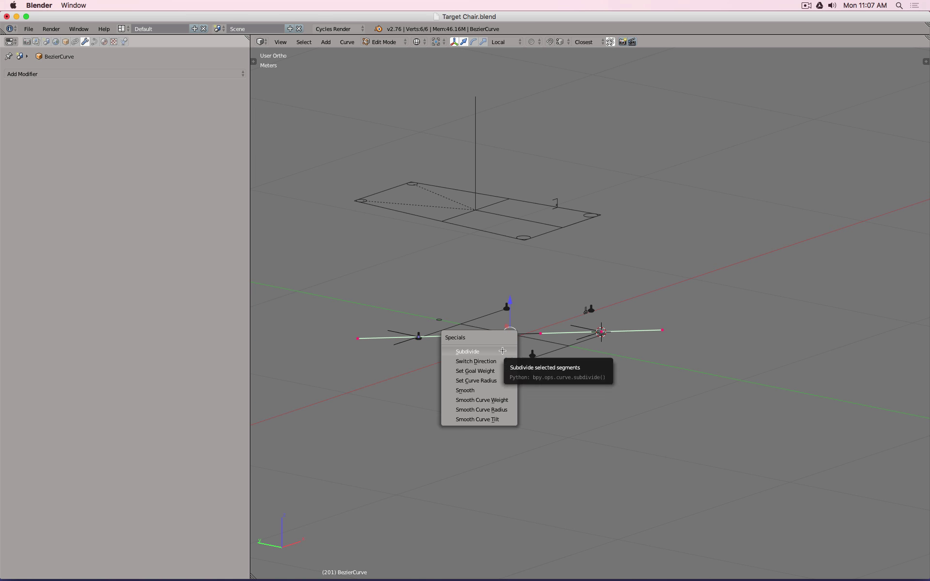
{"action": "left_click", "coordinate": [502, 351]}
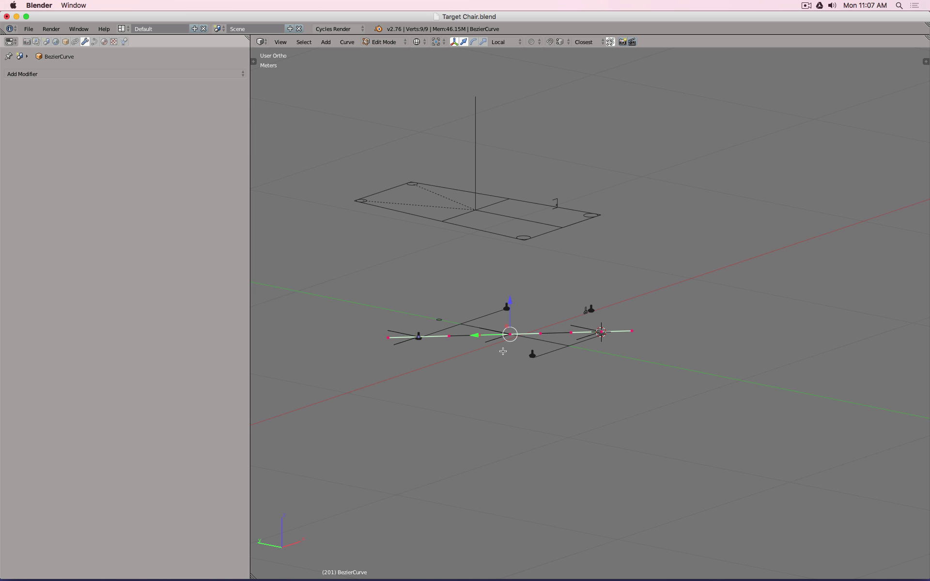
{"action": "key", "text": "t"}
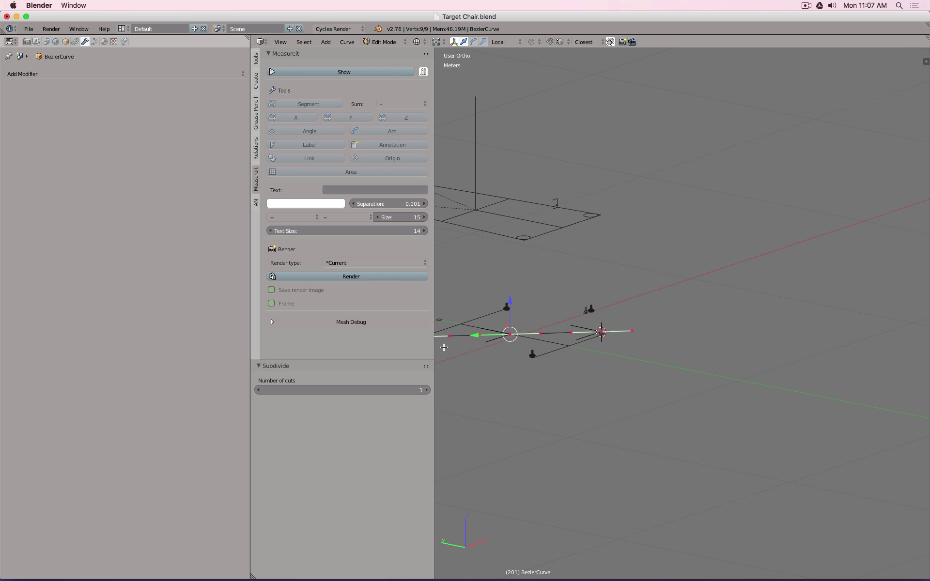
{"action": "left_click", "coordinate": [428, 390]}
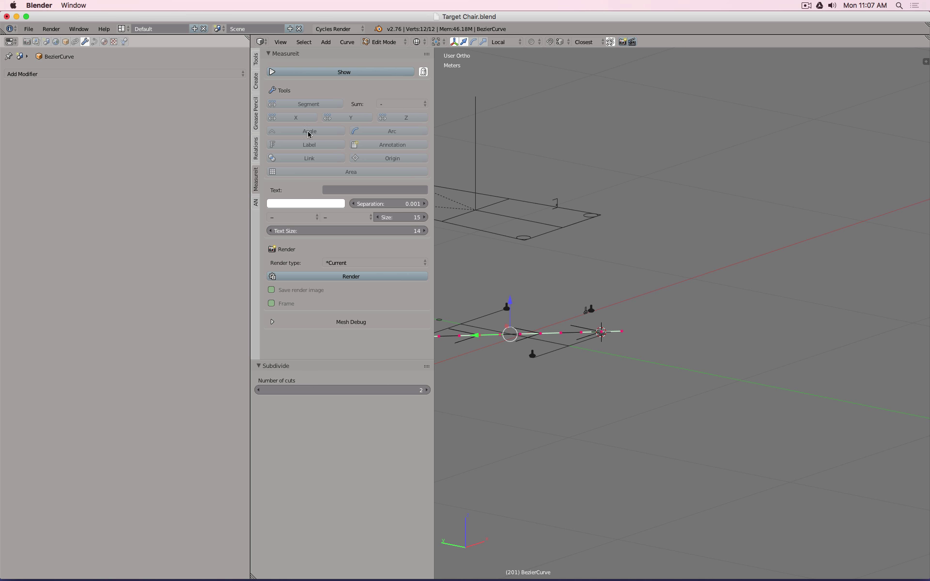
{"action": "key", "text": "t"}
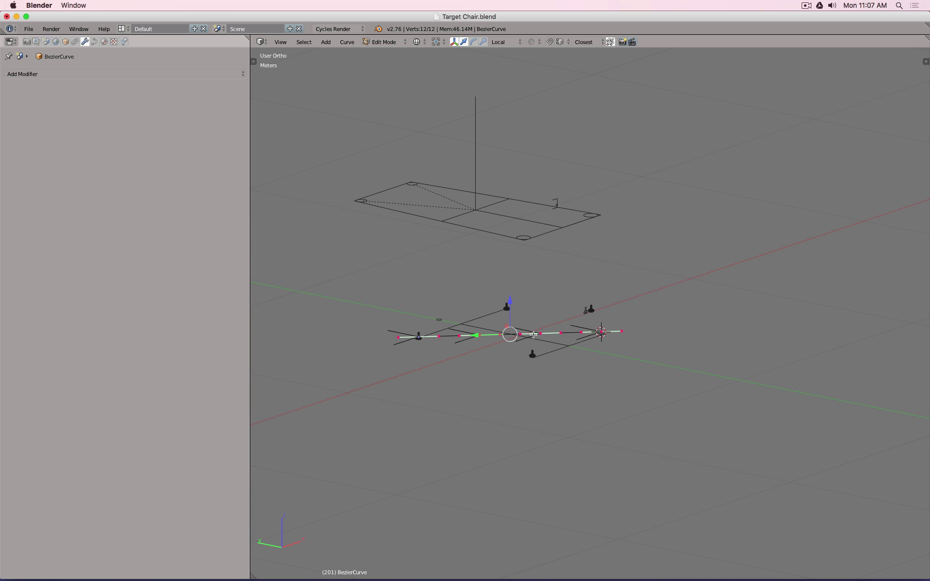
Step: Raise the curve's two inner control points together along Z to a local height of about 41 cm, near the seat plane
{"action": "scroll", "coordinate": [433, 328], "scroll_direction": "up", "scroll_amount": 2}
{"action": "right_click", "coordinate": [433, 328]}
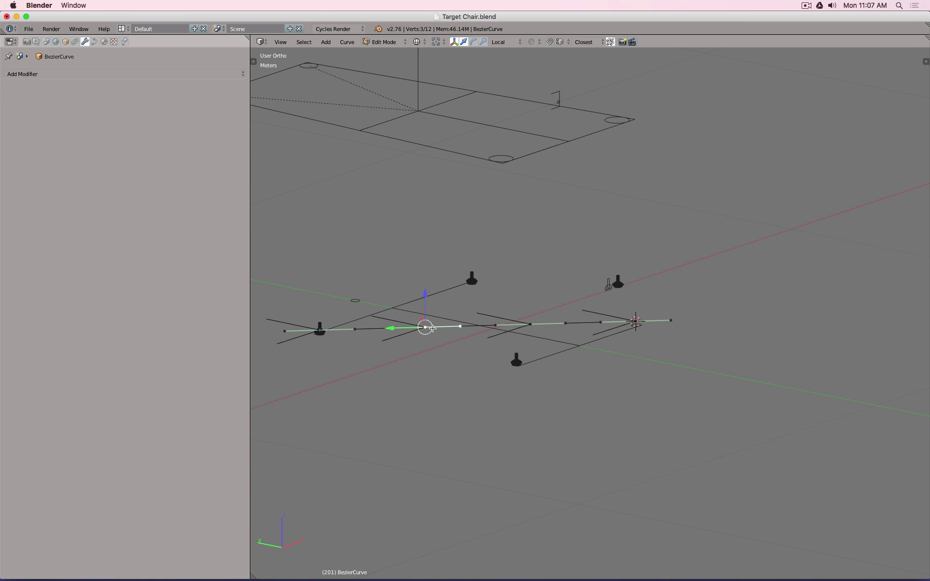
{"action": "right_click", "coordinate": [525, 328], "text": "shift"}
{"action": "left_click_drag", "start_coordinate": [480, 291], "coordinate": [486, 138]}
{"action": "key", "text": "KP_1"}
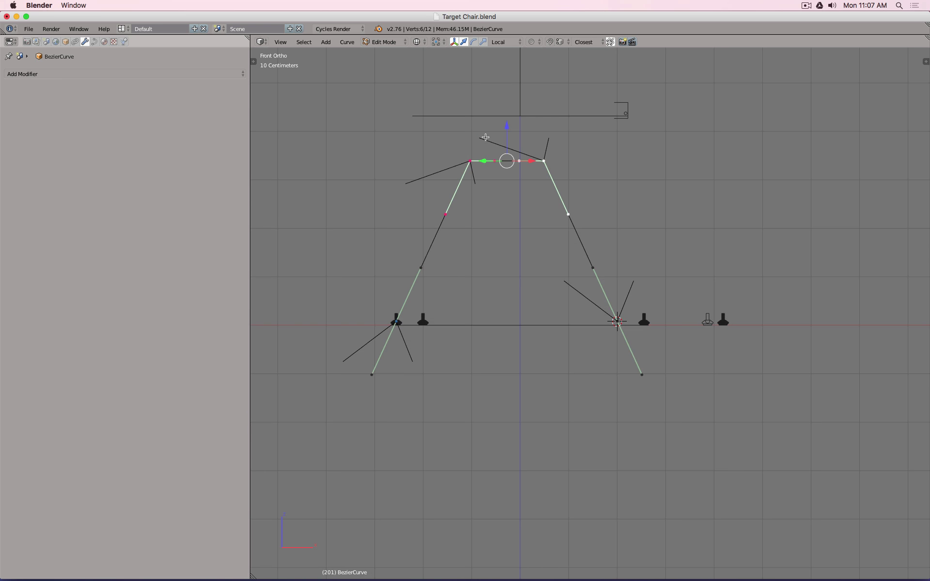
{"action": "left_click_drag", "start_coordinate": [507, 128], "coordinate": [508, 88]}
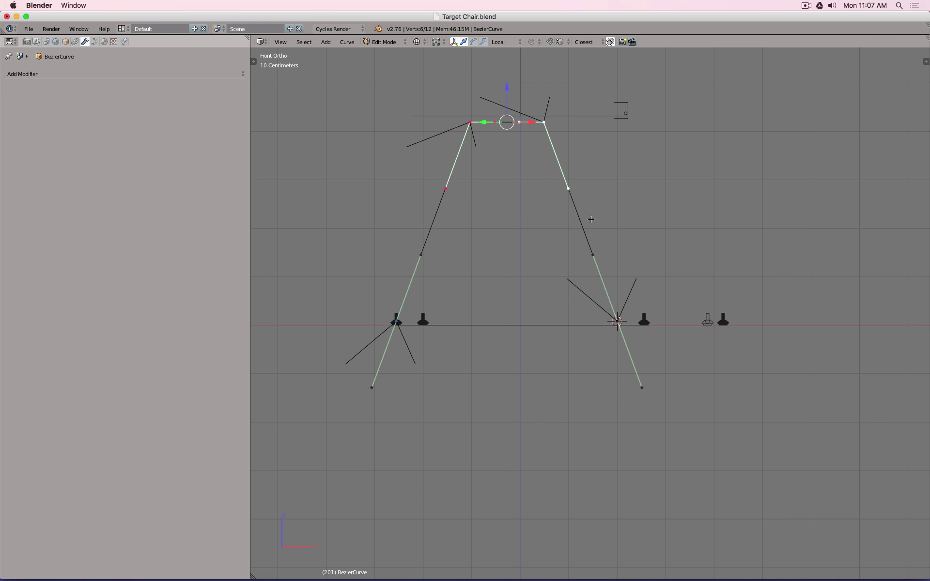
Step: Move the raised control point nearer the 3D cursor outward along the curve's line to a local Y of about -58.8 cm
{"action": "key", "text": "KP_7"}
{"action": "middle_click_drag", "start_coordinate": [523, 257], "coordinate": [551, 218]}
{"action": "right_click", "coordinate": [543, 238]}
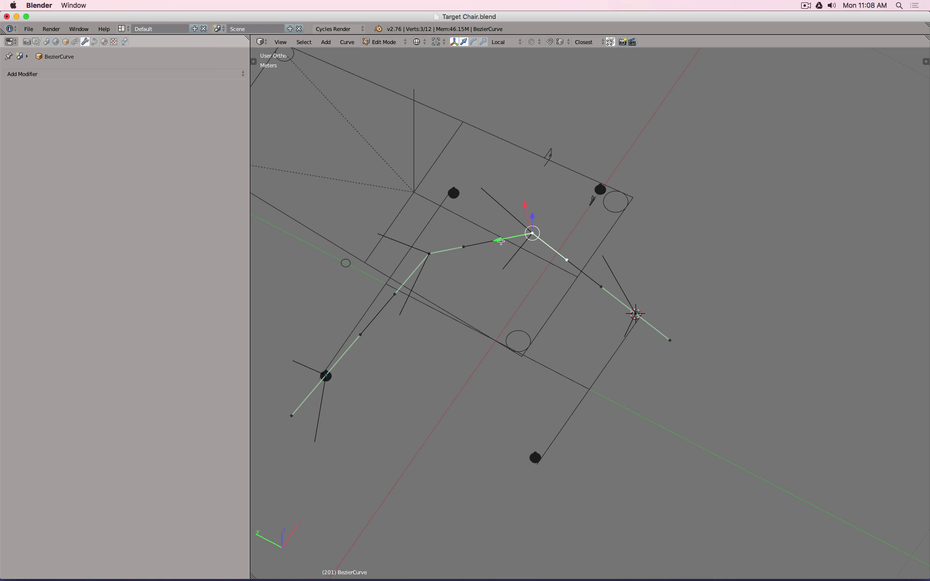
{"action": "key", "text": "g"}
{"action": "left_click", "coordinate": [569, 225]}
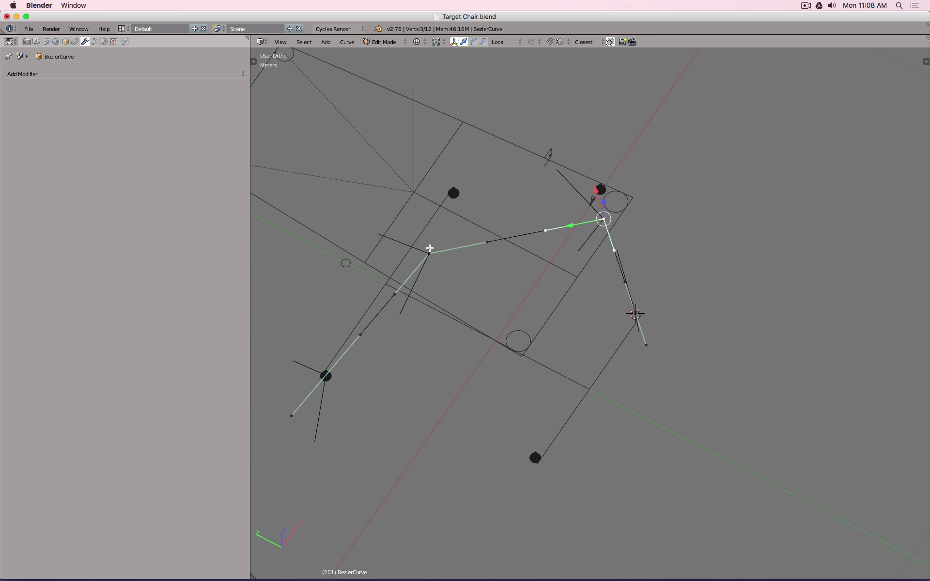
Step: Move the other raised control point outward along the local Y axis to about -14.4 cm
{"action": "right_click", "coordinate": [430, 254]}
{"action": "key", "text": "g"}
{"action": "key", "text": "y"}
{"action": "key", "text": "y"}
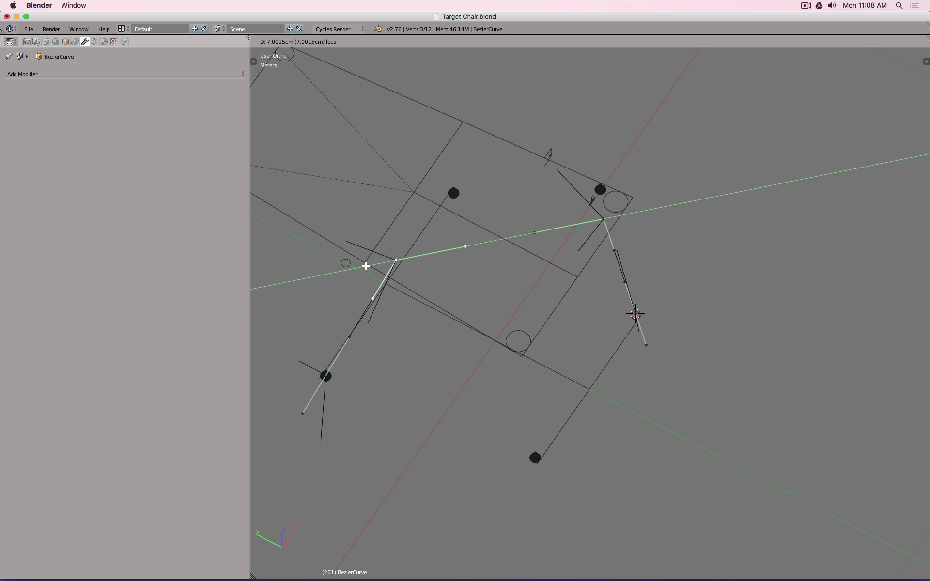
{"action": "left_click", "coordinate": [453, 327]}
{"action": "key", "text": "KP_7"}
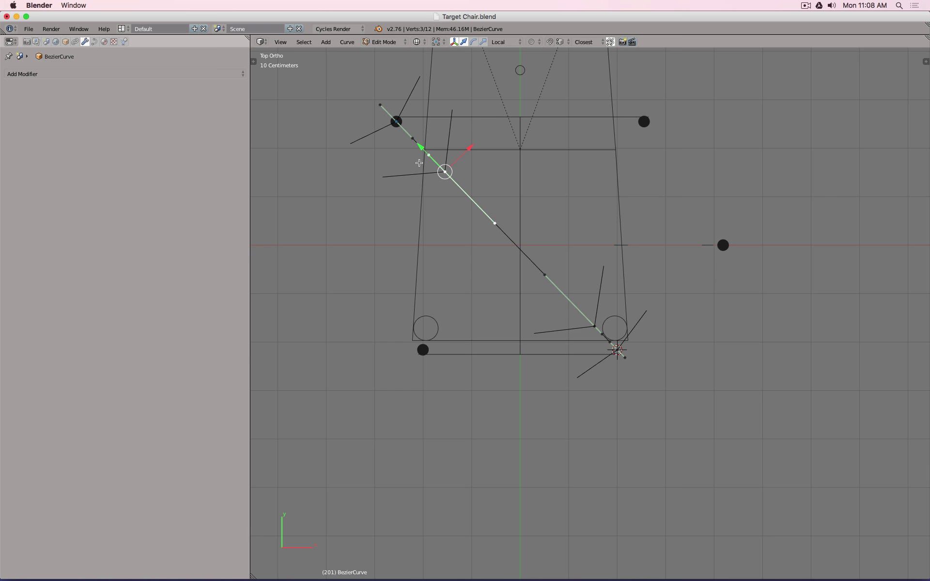
Step: Show the curve's transform values and move the same raised point farther out along local Y to about -11.7 cm
{"action": "key", "text": "Tab"}
{"action": "key", "text": "n"}
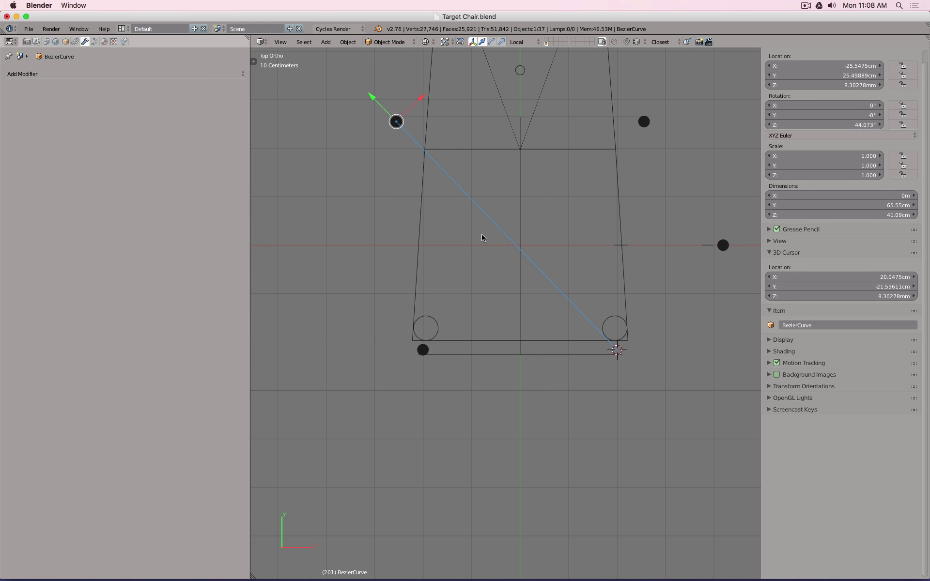
{"action": "key", "text": "Tab"}
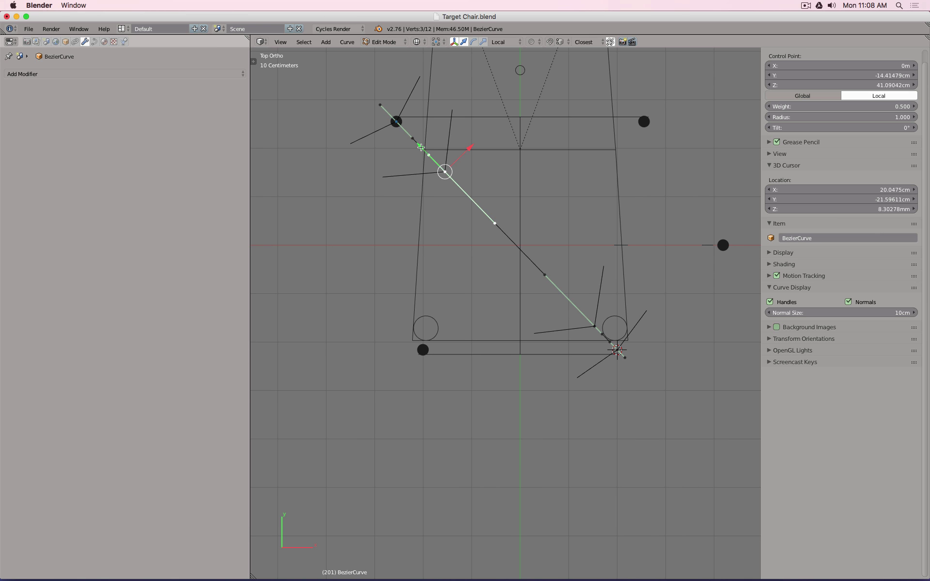
{"action": "key", "text": "g"}
{"action": "key", "text": "y"}
{"action": "key", "text": "y"}
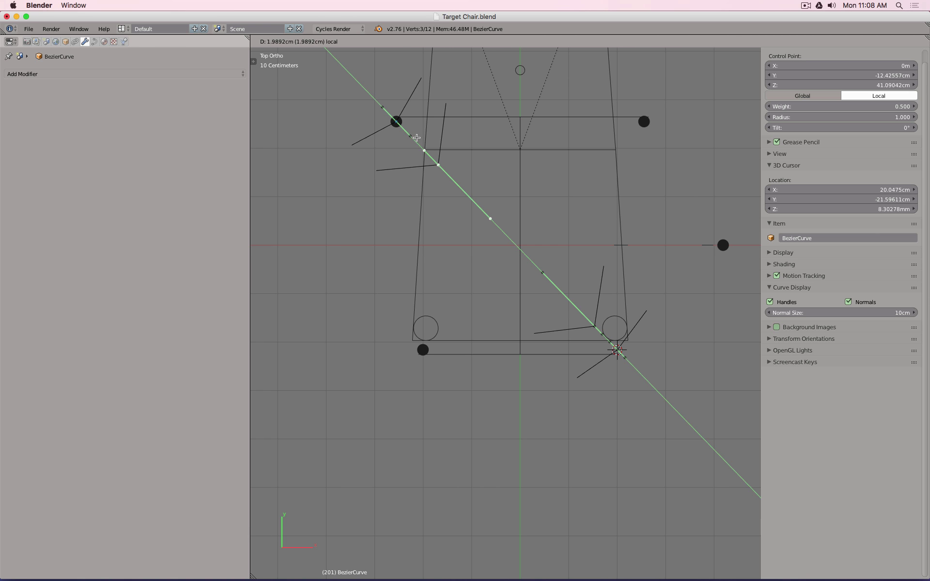
{"action": "left_click", "coordinate": [418, 140]}
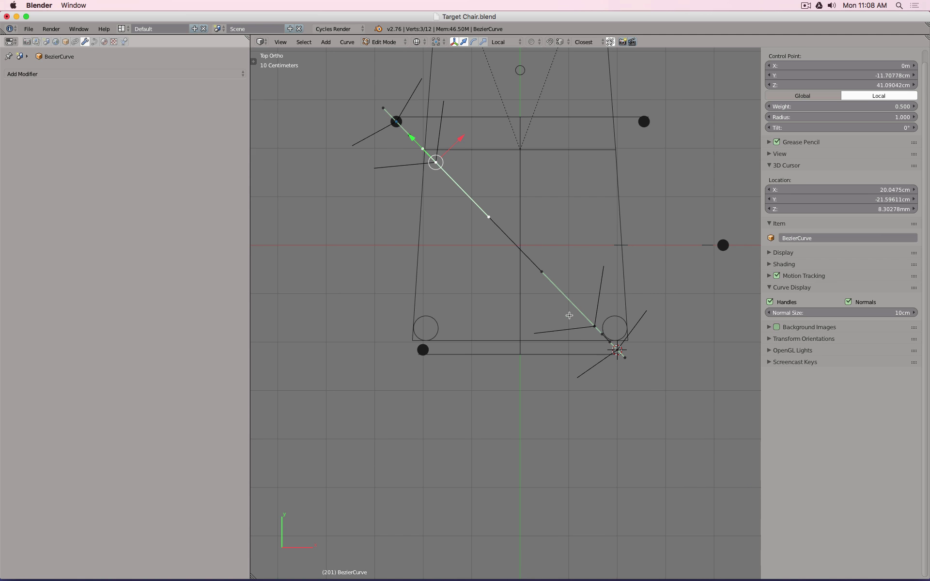
Step: Move the raised control point nearest the 3D cursor outward along local Y to about -59.6 cm and leave curve editing
{"action": "middle_click_drag", "start_coordinate": [569, 315], "coordinate": [615, 266]}
{"action": "right_click", "coordinate": [601, 193]}
{"action": "key", "text": "KP_7"}
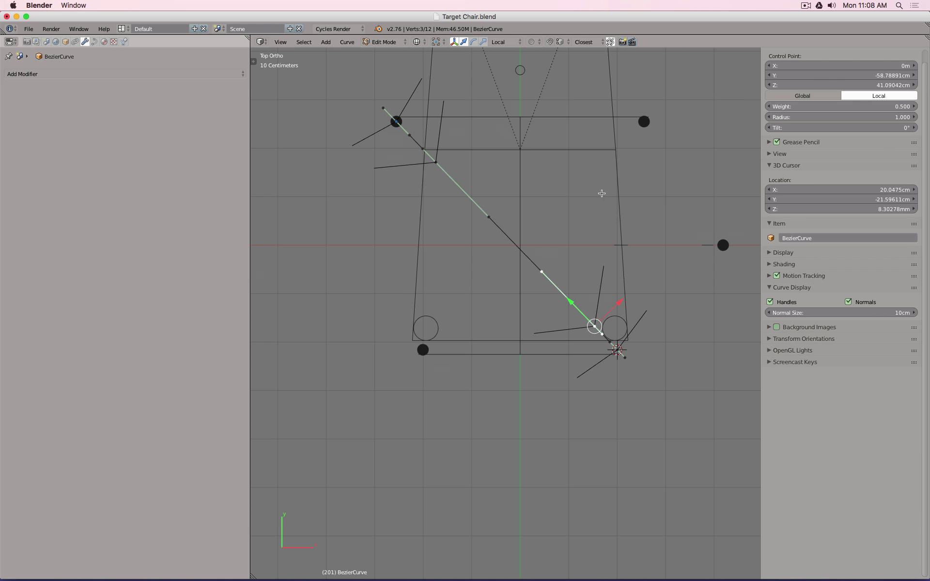
{"action": "key", "text": "g"}
{"action": "key", "text": "y"}
{"action": "key", "text": "y"}
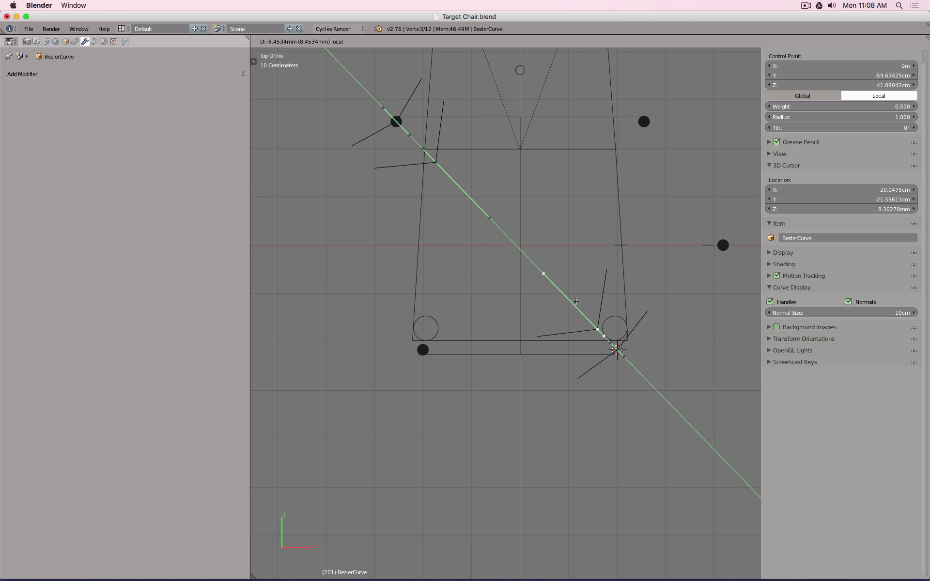
{"action": "left_click", "coordinate": [575, 301]}
{"action": "key", "text": "Tab"}
Step: Duplicate the leg curve and move the copy aside to about X 40.3 cm, Y -0.7 cm
{"action": "scroll", "coordinate": [553, 278], "scroll_direction": "down", "scroll_amount": 2}
{"action": "middle_click_drag", "start_coordinate": [572, 333], "coordinate": [597, 302]}
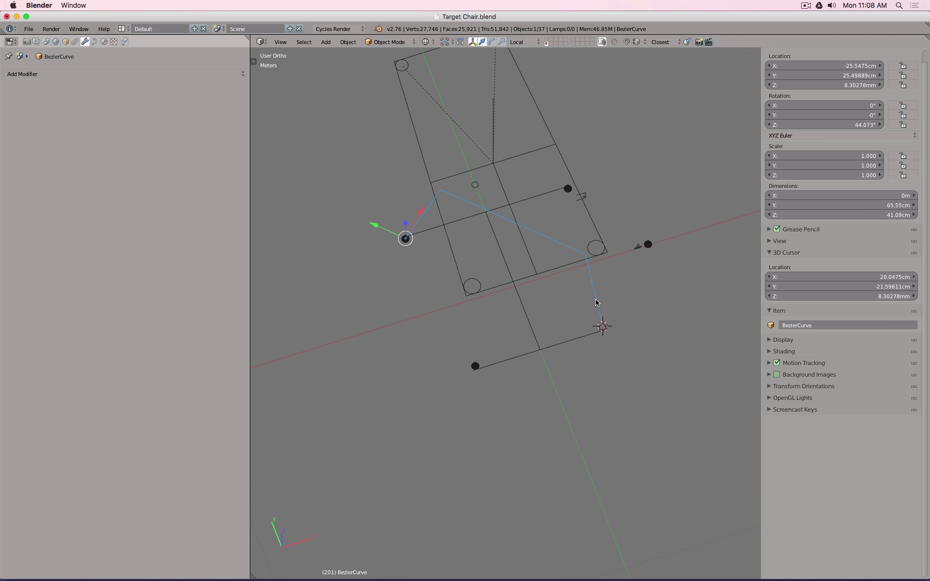
{"action": "key", "text": "KP_7"}
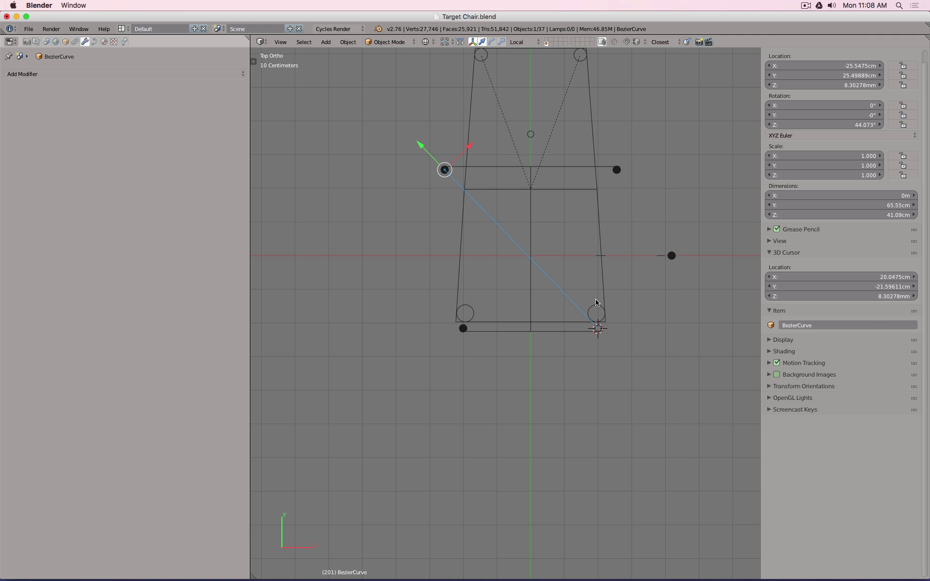
{"action": "key", "text": "shift+d"}
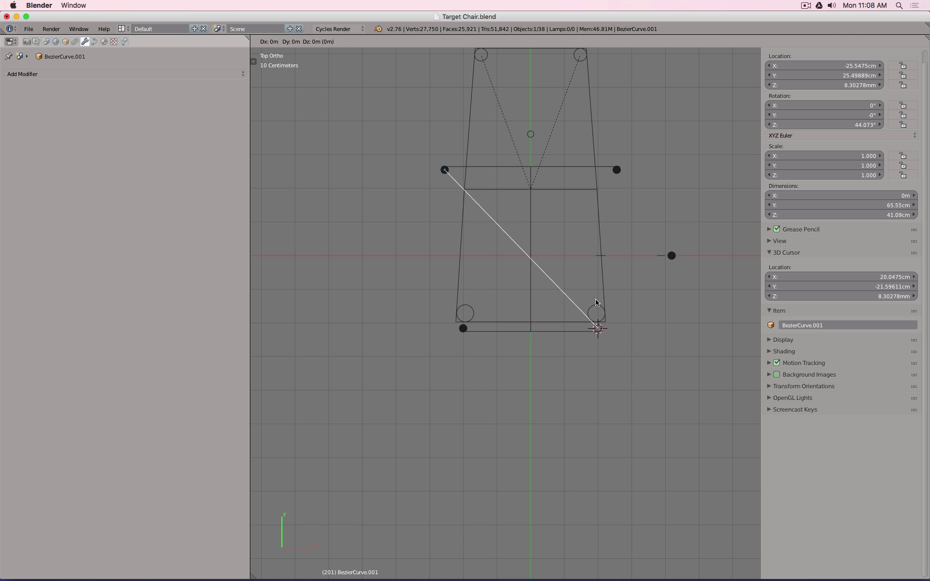
{"action": "right_click", "coordinate": [596, 303]}
{"action": "key", "text": "g"}
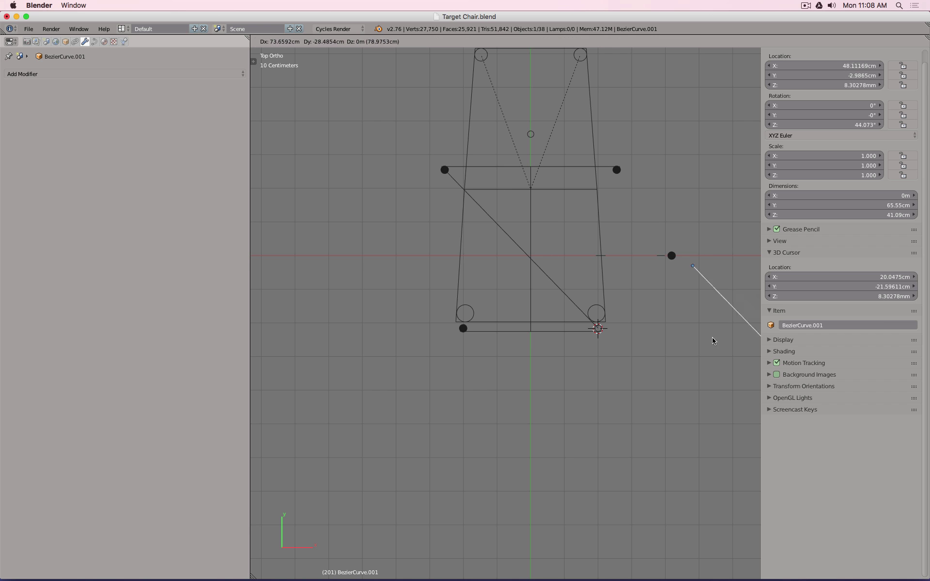
{"action": "left_click", "coordinate": [692, 290]}
Step: Snap the 3D cursor to the ball-jointed stem of the back foot on the positive X side
{"action": "middle_click_drag", "start_coordinate": [692, 290], "coordinate": [564, 273]}
{"action": "scroll", "coordinate": [614, 290], "scroll_direction": "up", "scroll_amount": 14}
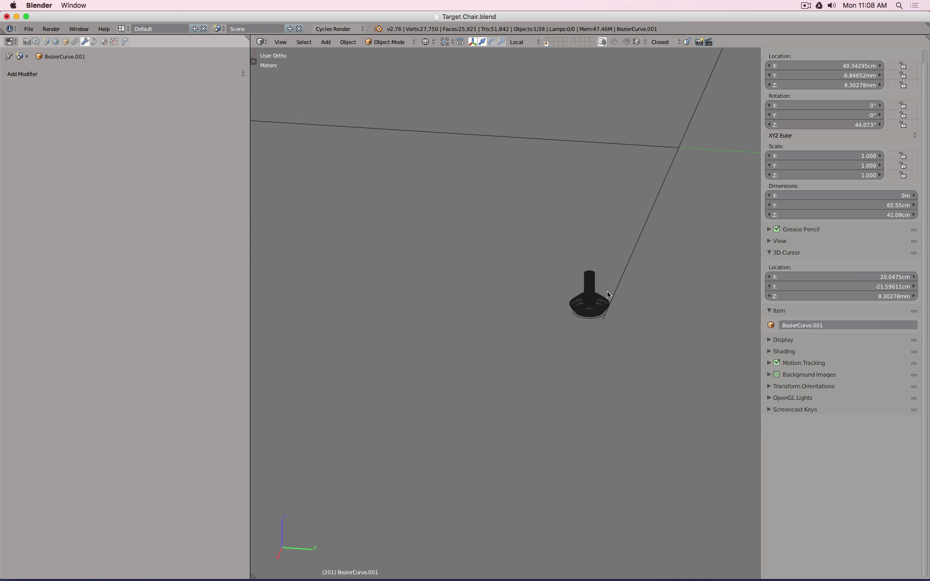
{"action": "right_click", "coordinate": [573, 257]}
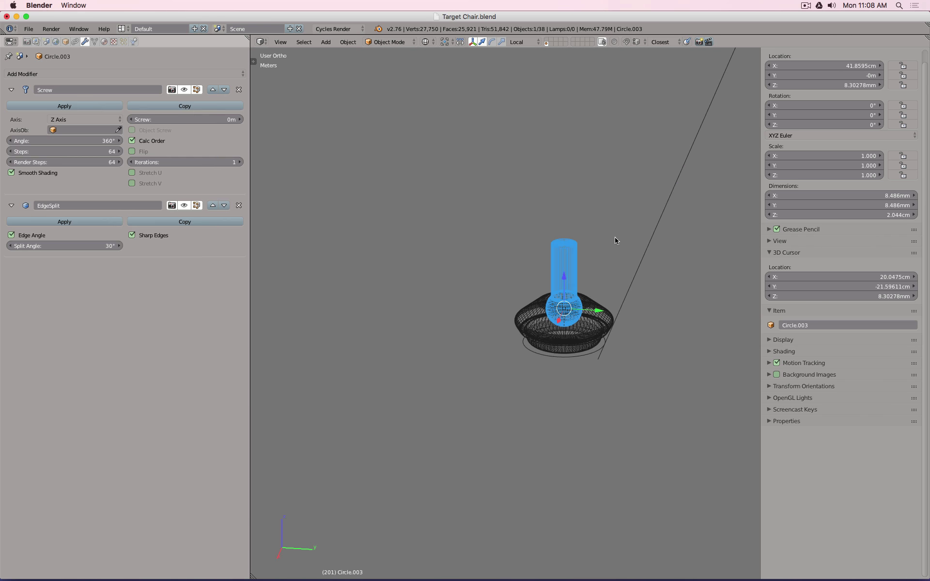
{"action": "key", "text": "shift+s"}
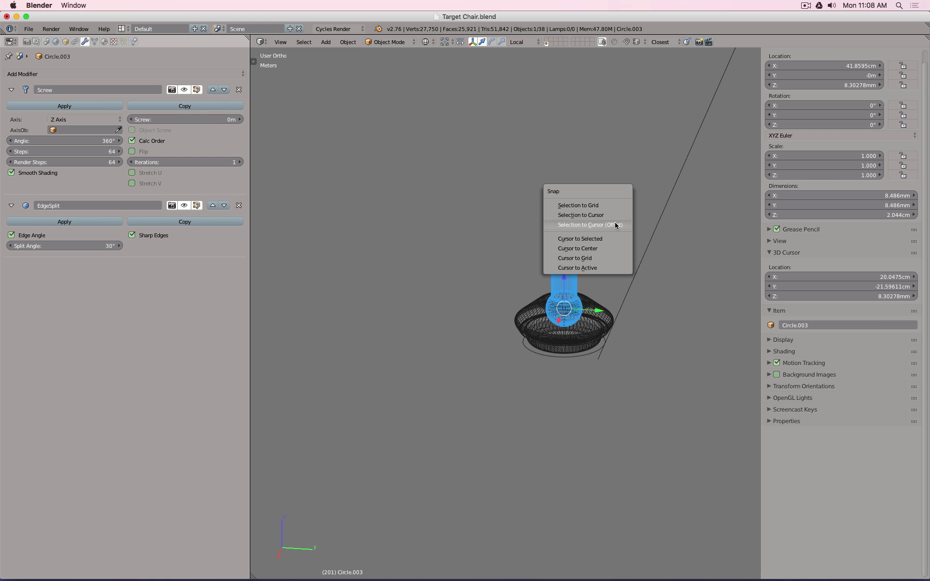
{"action": "left_click", "coordinate": [611, 238]}
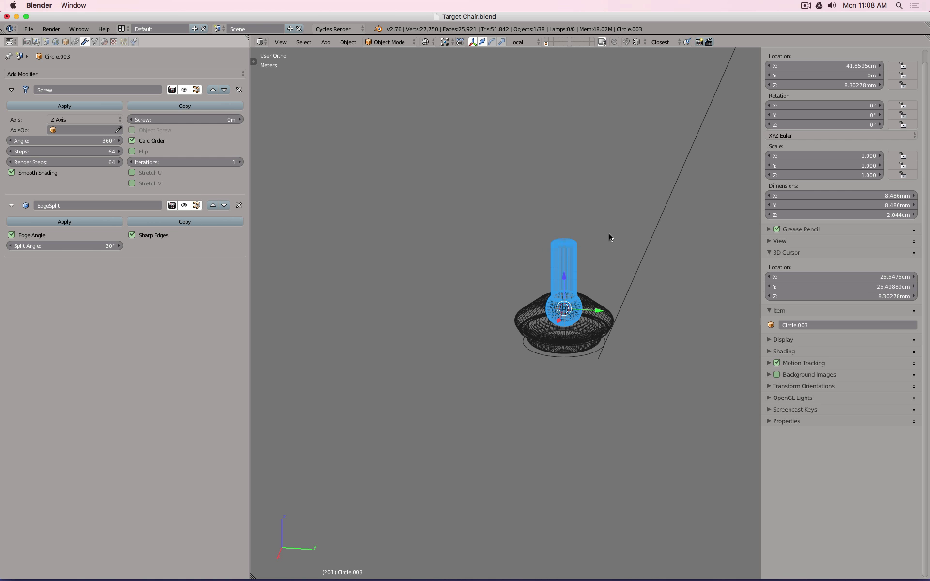
Step: Snap the duplicated leg curve to the 3D cursor at that back foot
{"action": "scroll", "coordinate": [608, 235], "scroll_direction": "down", "scroll_amount": 14}
{"action": "right_click", "coordinate": [492, 228]}
{"action": "key", "text": "shift+s"}
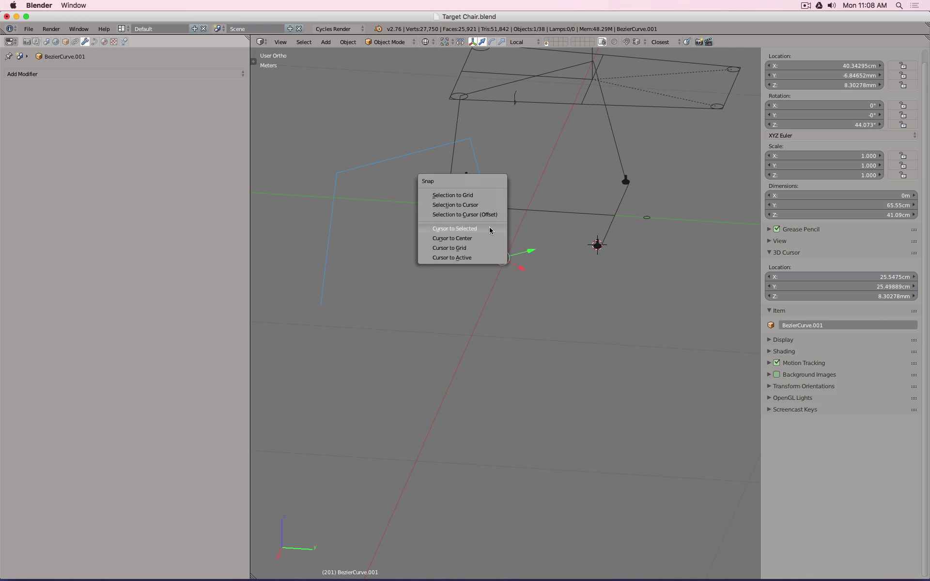
{"action": "left_click", "coordinate": [490, 205]}
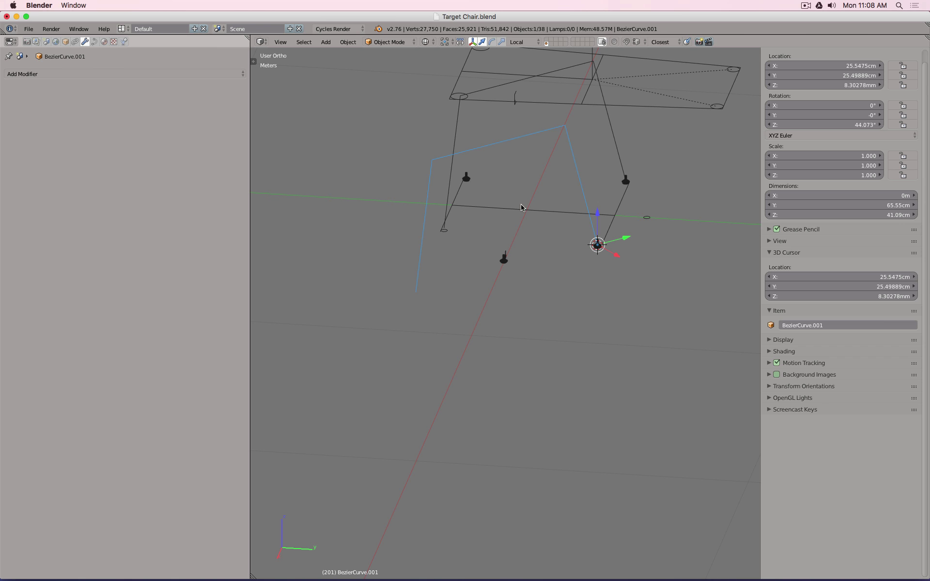
Step: Set the duplicated curve's Z rotation to -44.073° so it runs to the diagonally opposite front foot
{"action": "left_click", "coordinate": [818, 125]}
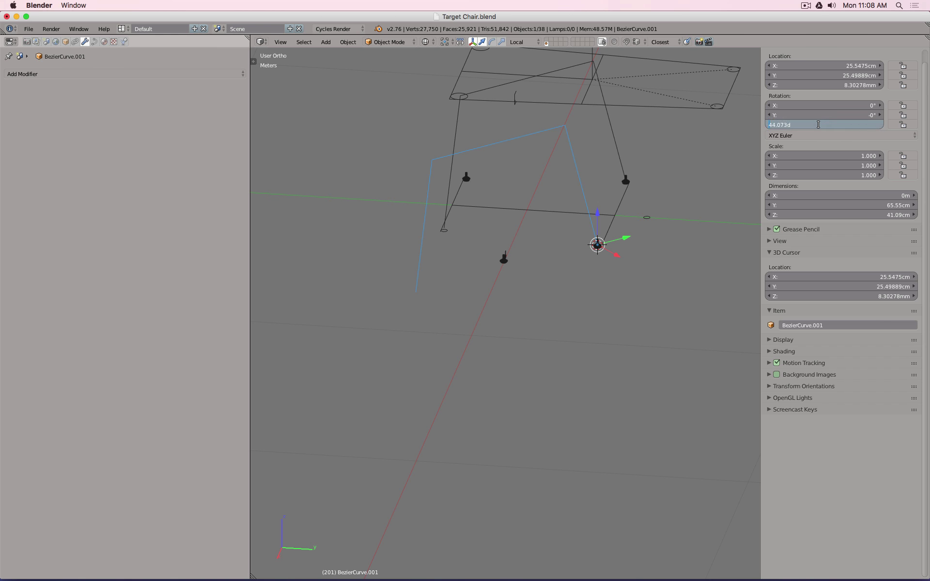
{"action": "type", "text": "-"}
{"action": "key", "text": "Return"}
{"action": "key", "text": "KP_7"}
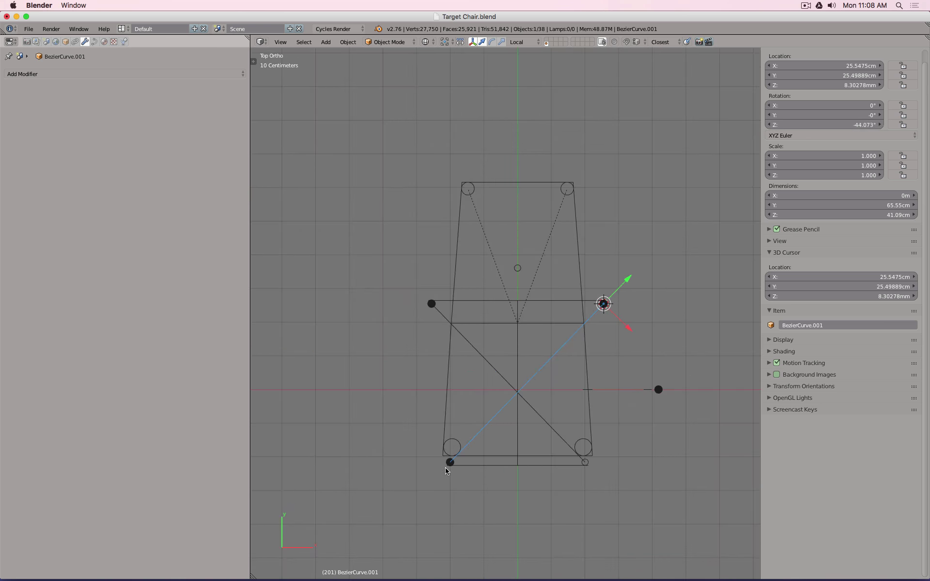
Step: Examine where the two leg curves cross and how their ends meet the feet, leaving everything deselected
{"action": "scroll", "coordinate": [543, 437], "scroll_direction": "up", "scroll_amount": 7}
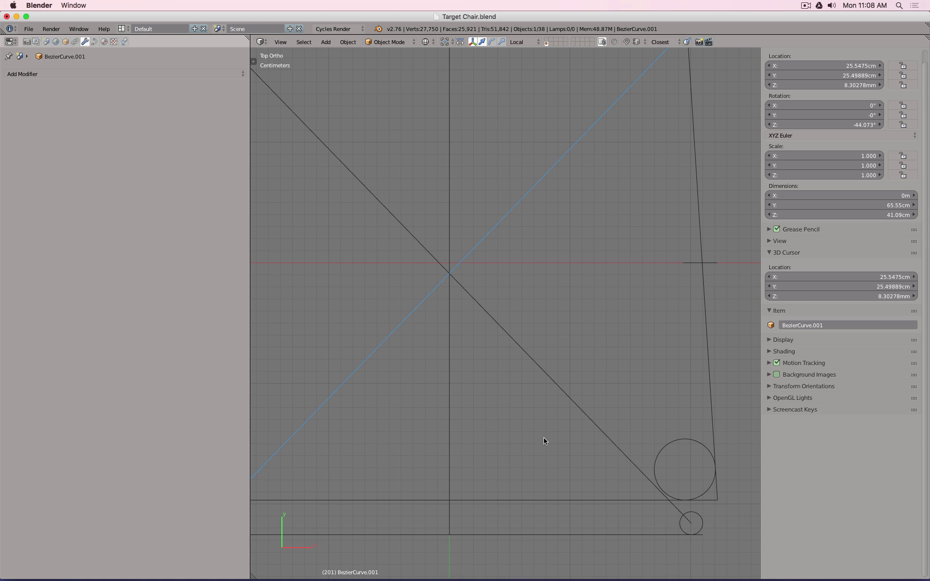
{"action": "scroll", "coordinate": [543, 437], "scroll_direction": "down", "scroll_amount": 6}
{"action": "scroll", "coordinate": [544, 437], "scroll_direction": "up", "scroll_amount": 5}
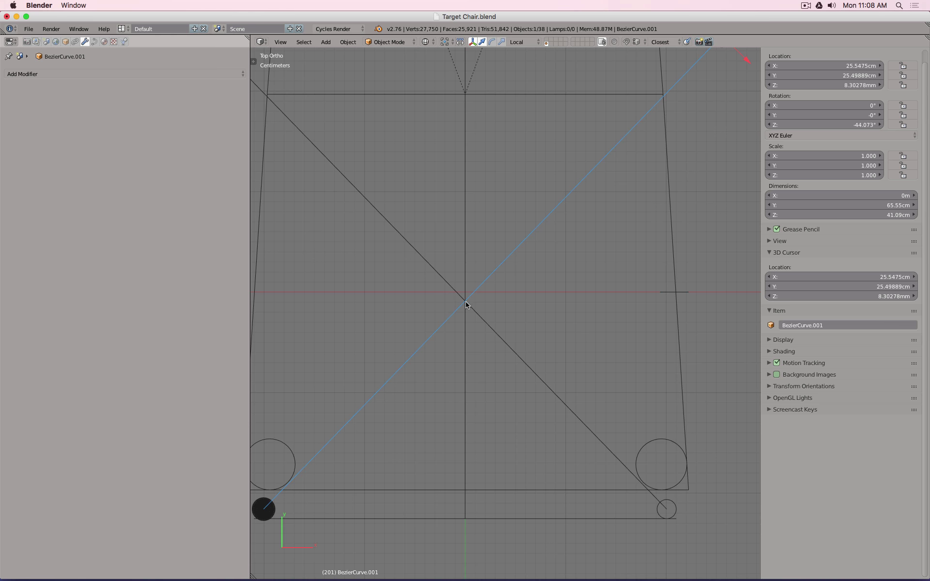
{"action": "scroll", "coordinate": [554, 415], "scroll_direction": "down", "scroll_amount": 5}
{"action": "middle_click_drag", "start_coordinate": [554, 416], "coordinate": [453, 305]}
{"action": "right_click", "coordinate": [426, 315]}
{"action": "key", "text": "a"}
{"action": "scroll", "coordinate": [554, 372], "scroll_direction": "up", "scroll_amount": 3}
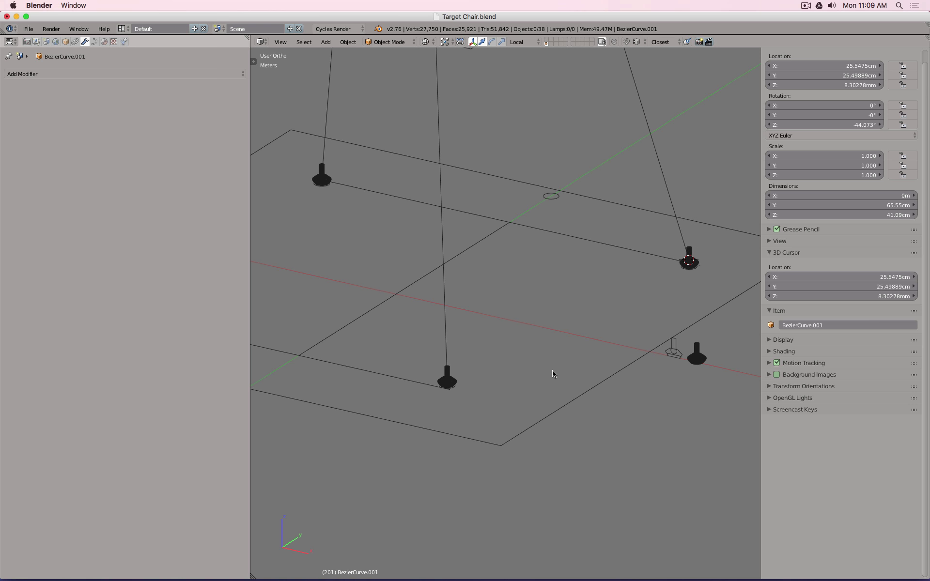
Step: Select both back foot stems and tilt them in the side view to an X rotation of about 11.5°, following the leg curves
{"action": "key", "text": "KP_3"}
{"action": "scroll", "coordinate": [594, 205], "scroll_direction": "up", "scroll_amount": 4}
{"action": "scroll", "coordinate": [674, 233], "scroll_direction": "up", "scroll_amount": 3}
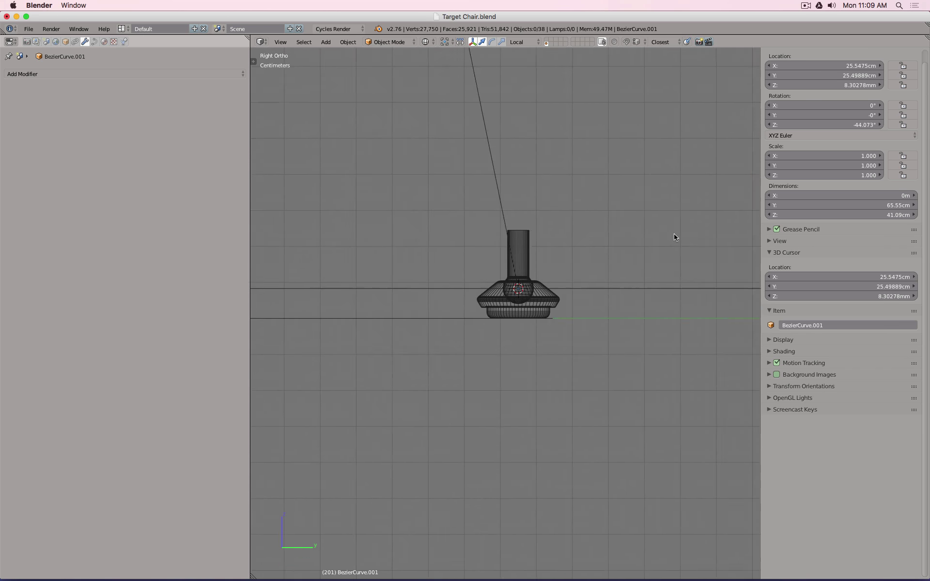
{"action": "scroll", "coordinate": [624, 330], "scroll_direction": "up", "scroll_amount": 6}
{"action": "right_click", "coordinate": [561, 231]}
{"action": "scroll", "coordinate": [557, 242], "scroll_direction": "up", "scroll_amount": 3}
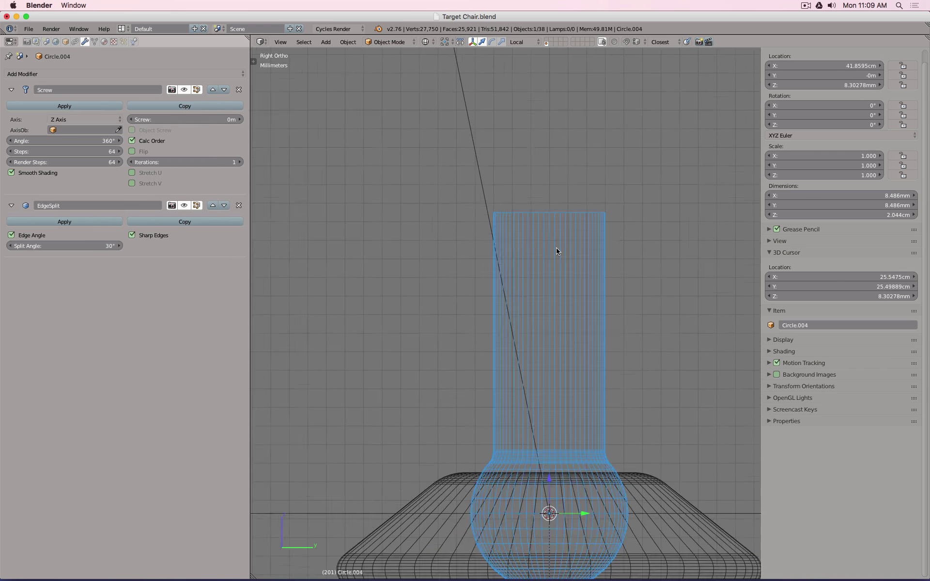
{"action": "scroll", "coordinate": [557, 249], "scroll_direction": "down", "scroll_amount": 1}
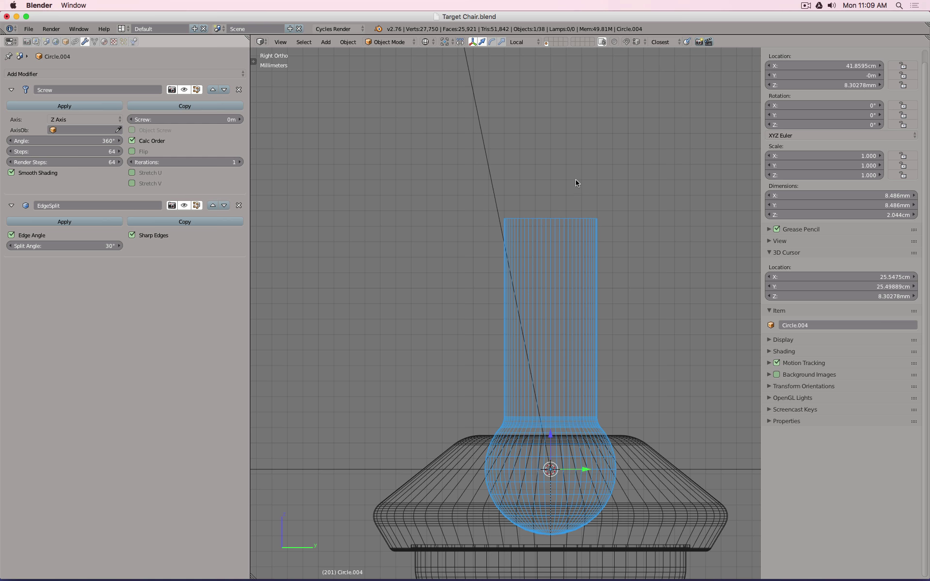
{"action": "key", "text": "r"}
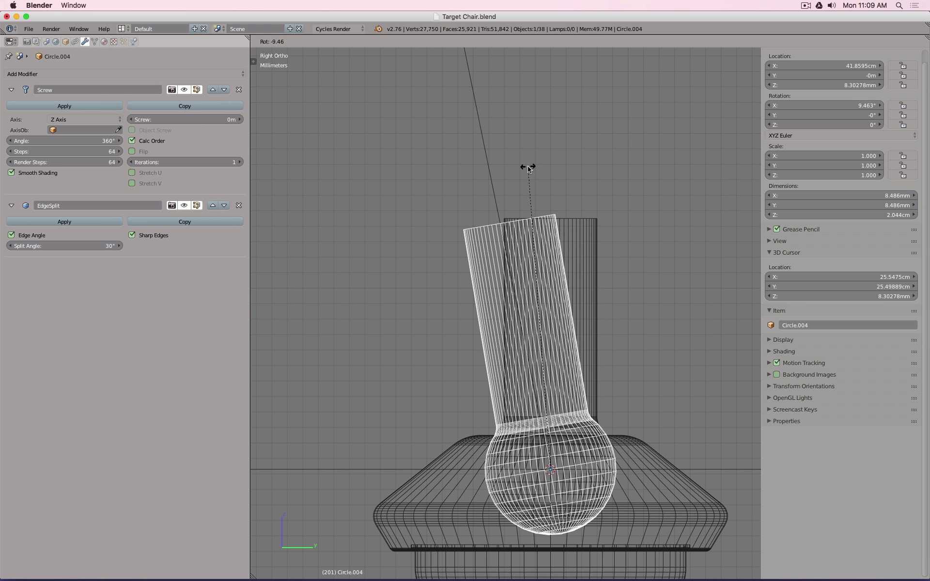
{"action": "key", "text": "Escape"}
{"action": "left_click_drag", "start_coordinate": [546, 183], "coordinate": [584, 261]}
{"action": "key", "text": "r"}
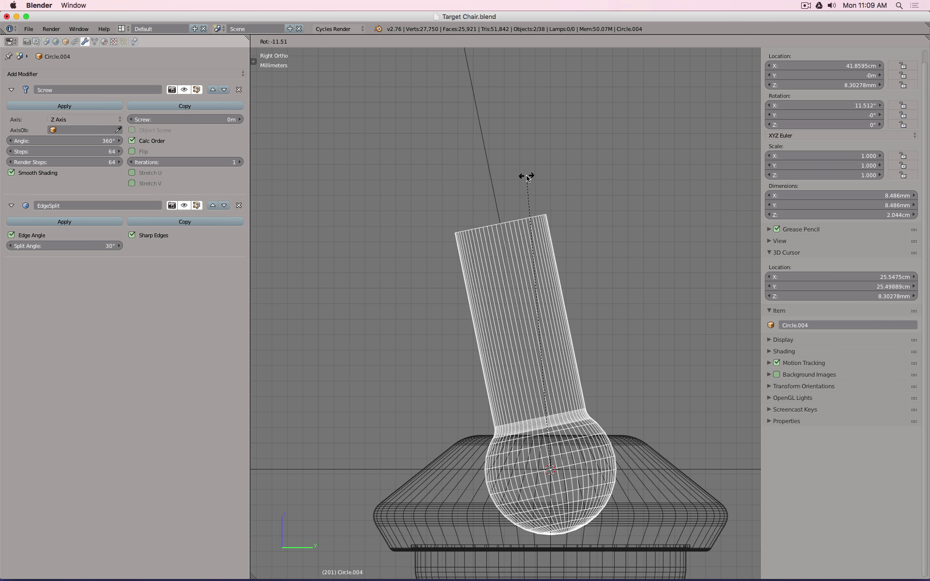
{"action": "left_click", "coordinate": [524, 182]}
Step: Fine-tune the tilt of both back stems to an X rotation of about 11.57° so they line up with the leg curve
{"action": "scroll", "coordinate": [503, 208], "scroll_direction": "up", "scroll_amount": 8}
{"action": "scroll", "coordinate": [536, 254], "scroll_direction": "up", "scroll_amount": 3}
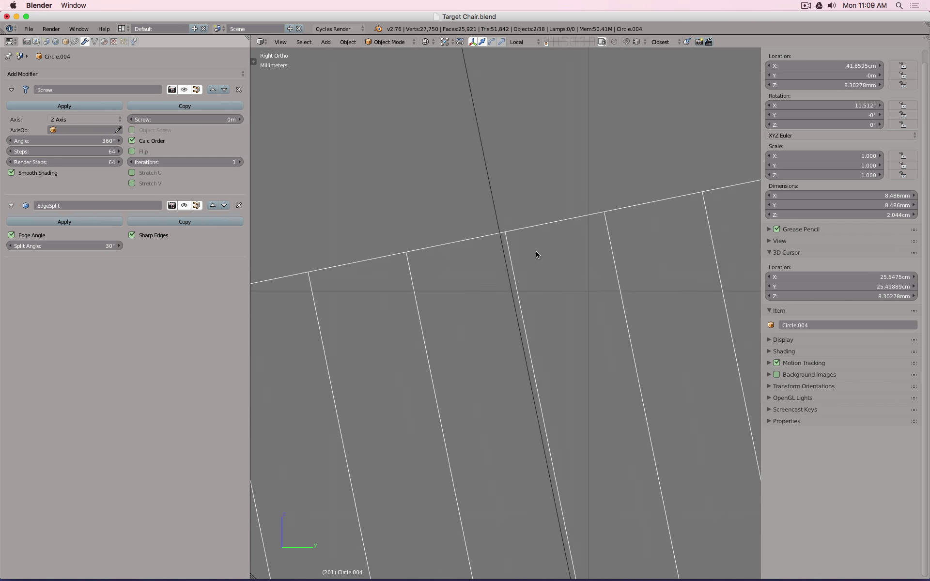
{"action": "key", "text": "r"}
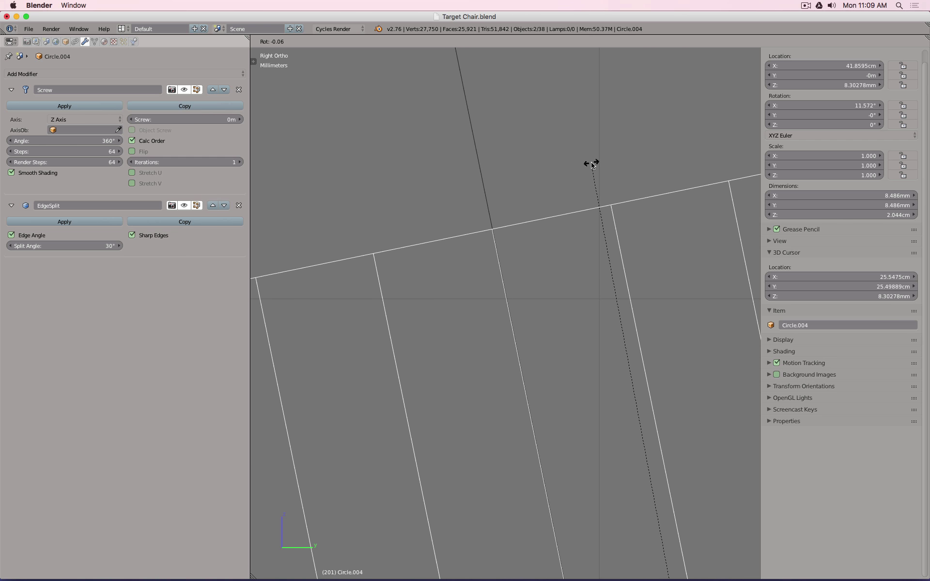
{"action": "left_click", "coordinate": [593, 164]}
{"action": "scroll", "coordinate": [584, 257], "scroll_direction": "down", "scroll_amount": 10}
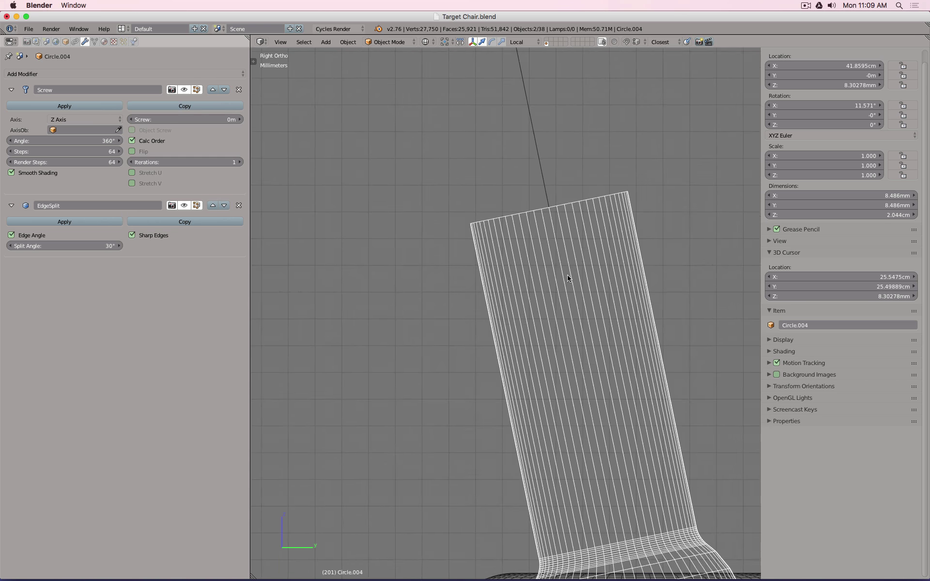
Step: Tilt the back foot stem on the negative X side in the front view to a Y rotation of about 11.2°
{"action": "key", "text": "KP_1"}
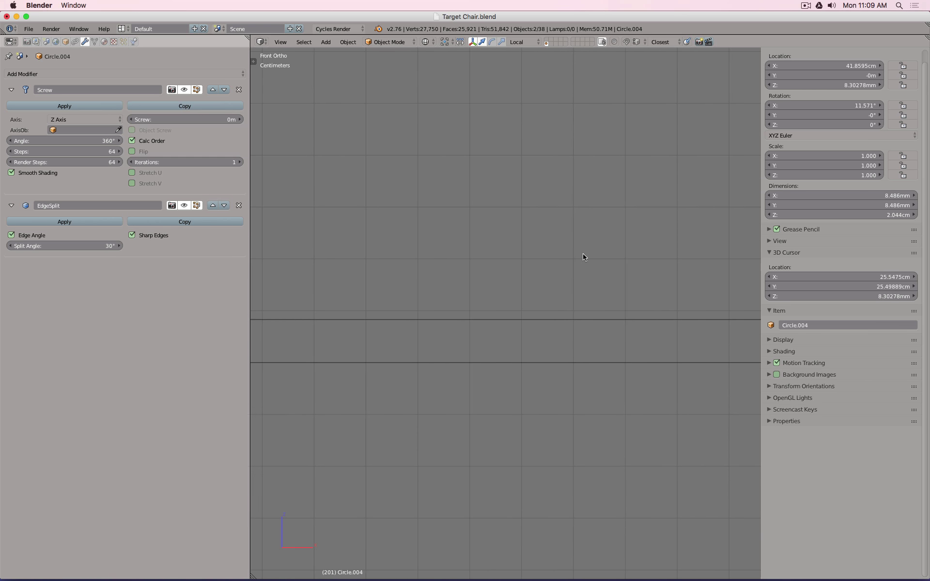
{"action": "scroll", "coordinate": [464, 357], "scroll_direction": "down", "scroll_amount": 3}
{"action": "scroll", "coordinate": [463, 357], "scroll_direction": "up", "scroll_amount": 10}
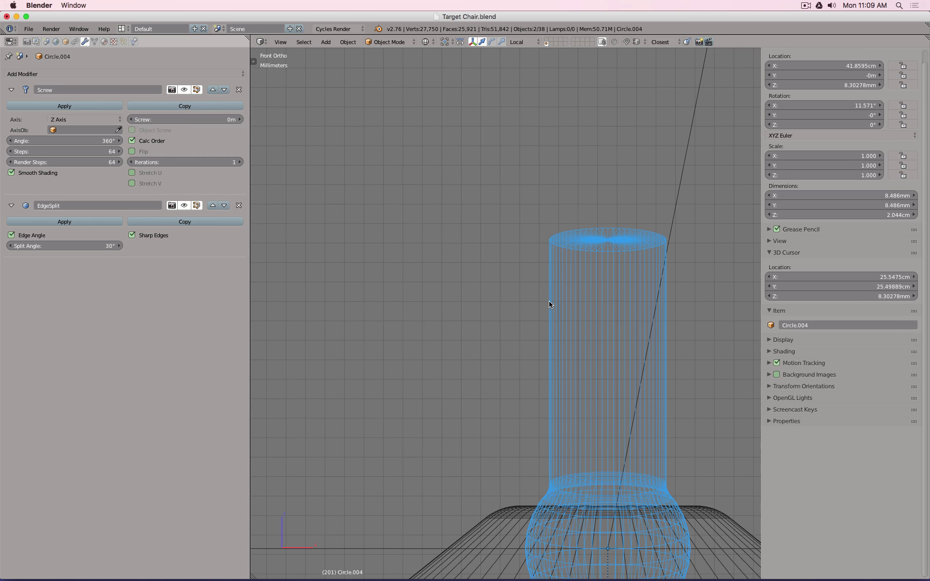
{"action": "middle_click_drag", "start_coordinate": [645, 231], "coordinate": [480, 197], "text": "shift"}
{"action": "scroll", "coordinate": [473, 198], "scroll_direction": "up", "scroll_amount": 4}
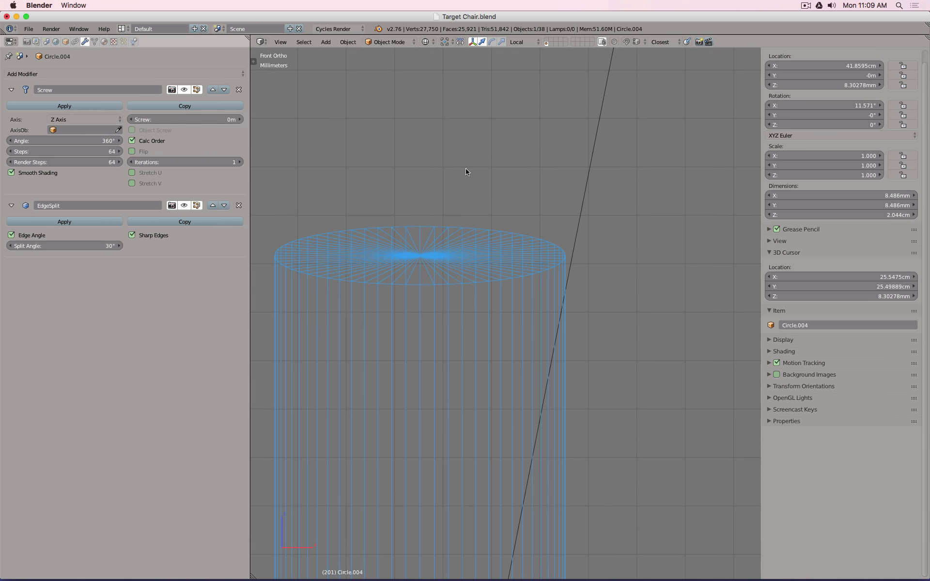
{"action": "key", "text": "r"}
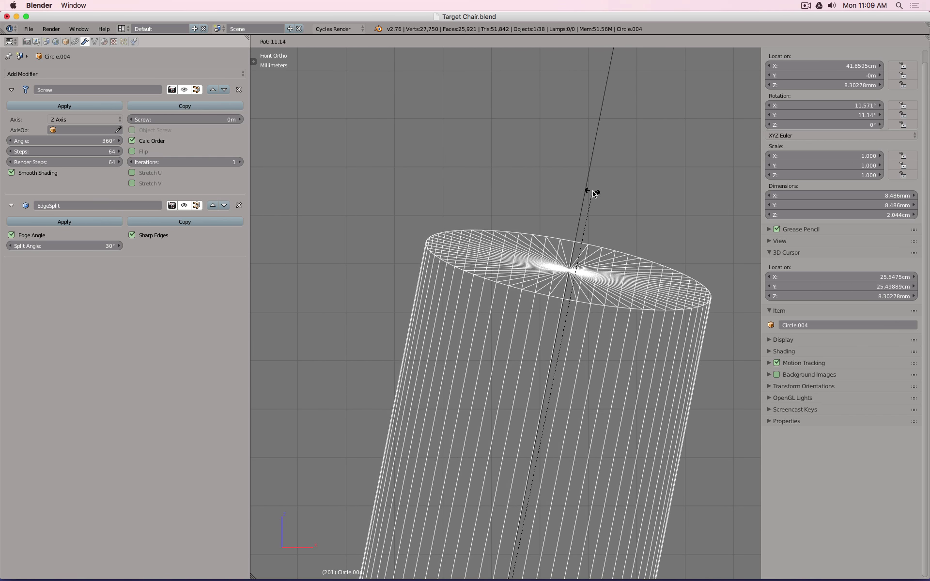
{"action": "left_click", "coordinate": [591, 194]}
{"action": "scroll", "coordinate": [591, 238], "scroll_direction": "down", "scroll_amount": 8}
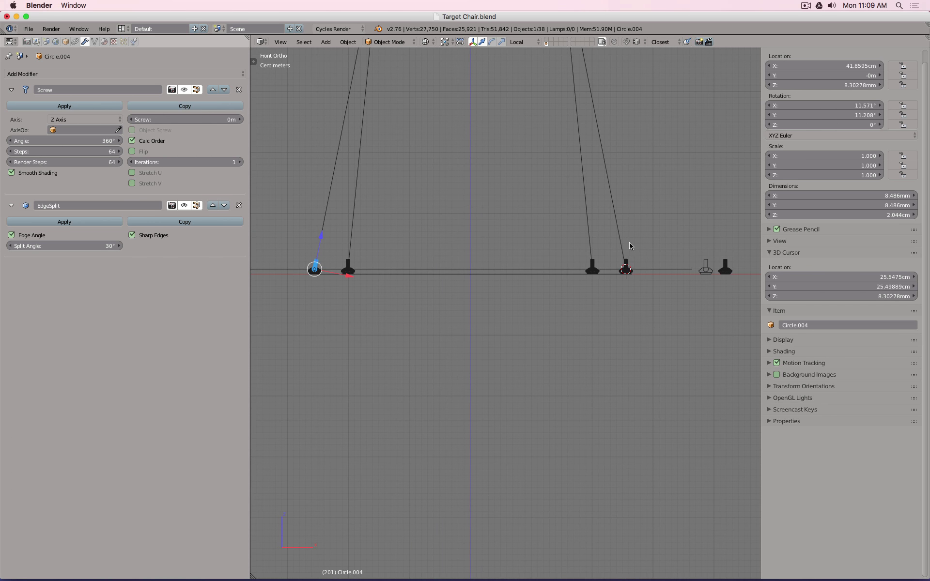
{"action": "key", "text": "r"}
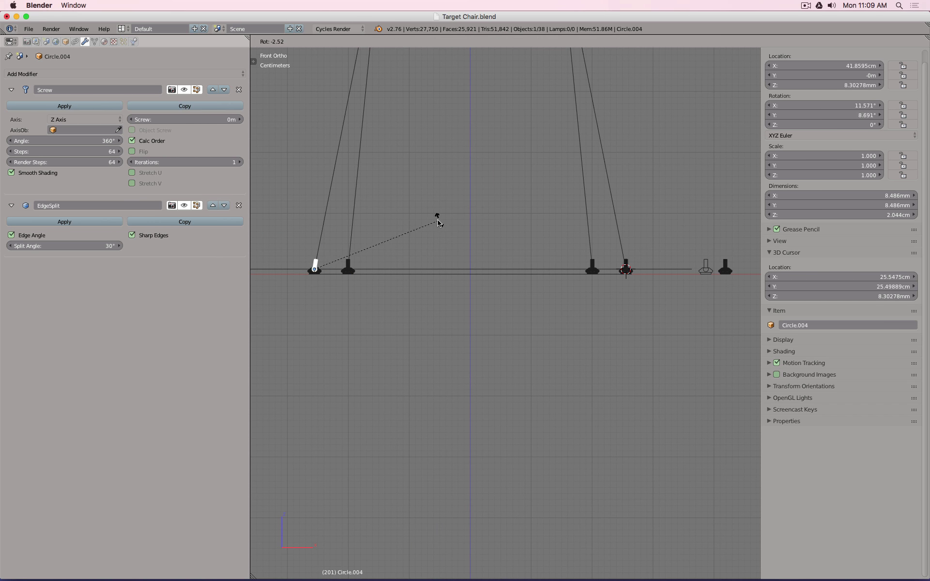
{"action": "right_click", "coordinate": [440, 223]}
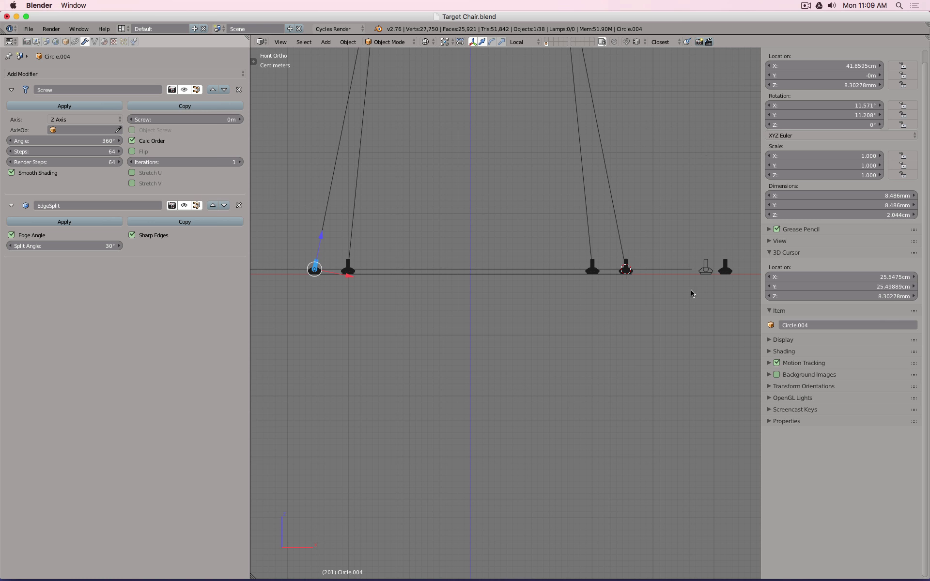
Step: Tilt the back foot stem on the positive X side in the front view to a Y rotation of about -11.2°
{"action": "scroll", "coordinate": [668, 250], "scroll_direction": "up", "scroll_amount": 6}
{"action": "scroll", "coordinate": [442, 322], "scroll_direction": "up", "scroll_amount": 8}
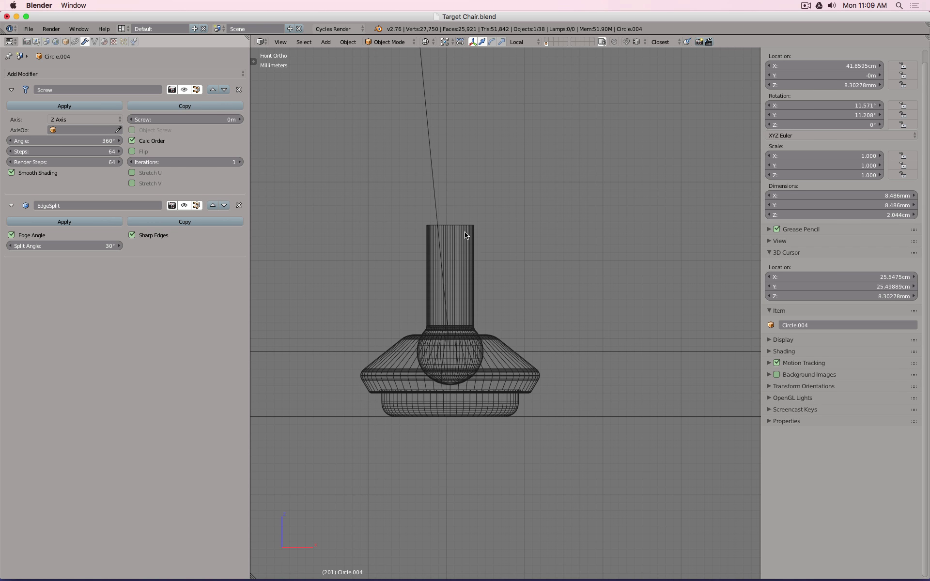
{"action": "right_click", "coordinate": [465, 233]}
{"action": "scroll", "coordinate": [540, 231], "scroll_direction": "down", "scroll_amount": 8}
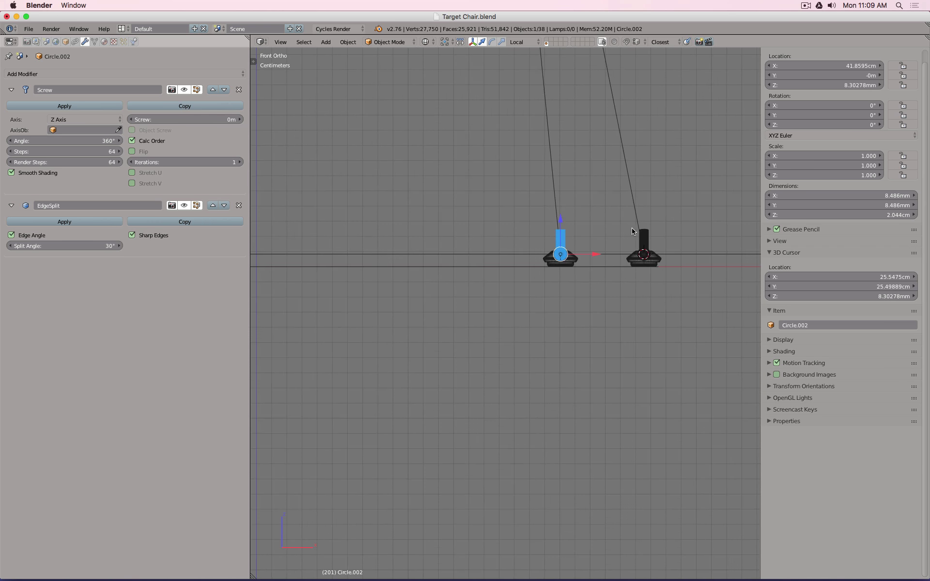
{"action": "middle_click_drag", "start_coordinate": [602, 232], "coordinate": [602, 241]}
{"action": "right_click", "coordinate": [643, 236]}
{"action": "key", "text": "KP_1"}
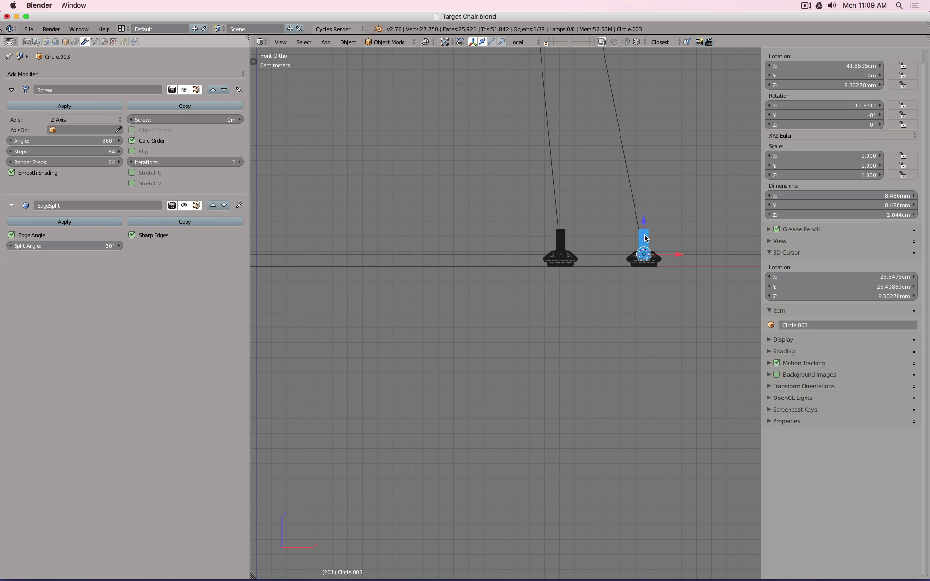
{"action": "key", "text": "KP_Decimal"}
{"action": "scroll", "coordinate": [656, 227], "scroll_direction": "up", "scroll_amount": 4}
{"action": "key", "text": "r"}
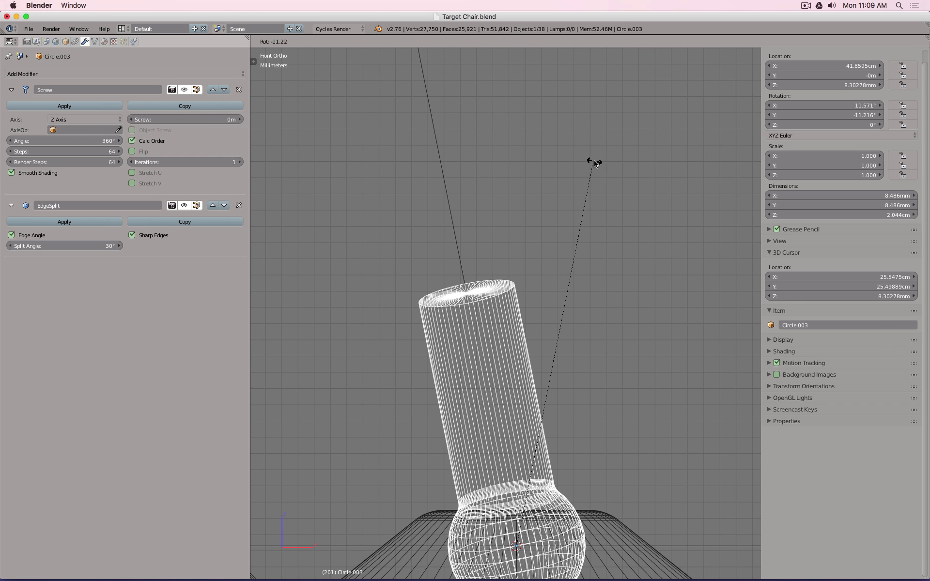
{"action": "left_click", "coordinate": [595, 163]}
{"action": "scroll", "coordinate": [595, 193], "scroll_direction": "down", "scroll_amount": 8}
{"action": "left_click", "coordinate": [854, 115]}
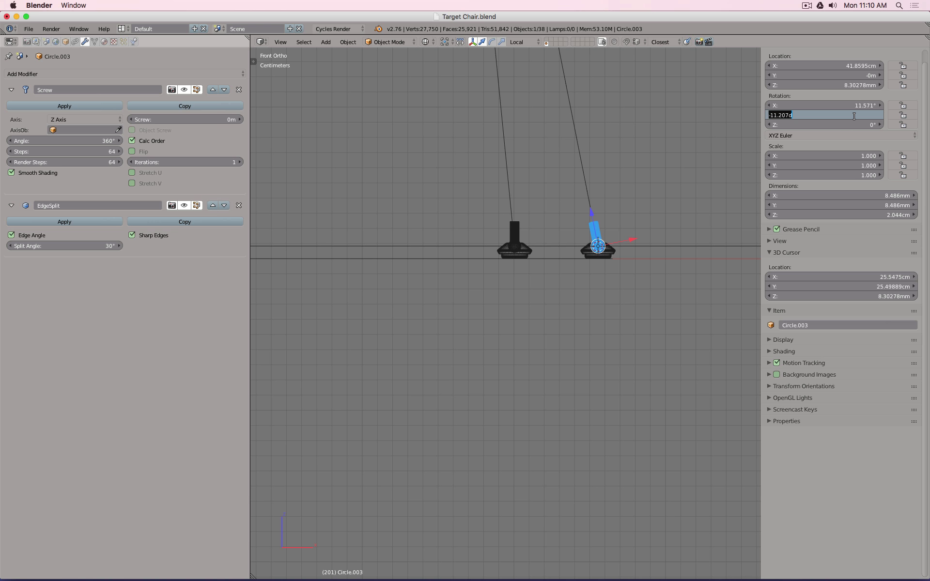
{"action": "key", "text": "Return"}
Step: Tilt the front foot stem on the positive X side in the front view so it follows its leg curve
{"action": "scroll", "coordinate": [517, 223], "scroll_direction": "up", "scroll_amount": 12}
{"action": "right_click", "coordinate": [517, 218]}
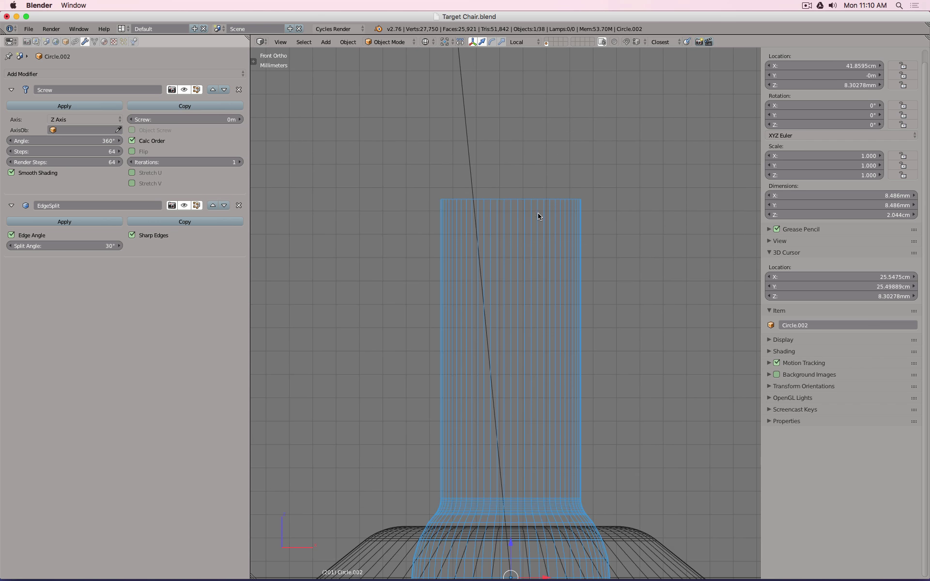
{"action": "key", "text": "r"}
{"action": "left_click", "coordinate": [556, 190]}
{"action": "scroll", "coordinate": [554, 187], "scroll_direction": "down", "scroll_amount": 15}
Step: Tilt the front foot stem on the negative X side in the front view to a Y rotation of about 5.65°
{"action": "right_click", "coordinate": [509, 310]}
{"action": "scroll", "coordinate": [596, 266], "scroll_direction": "up", "scroll_amount": 12}
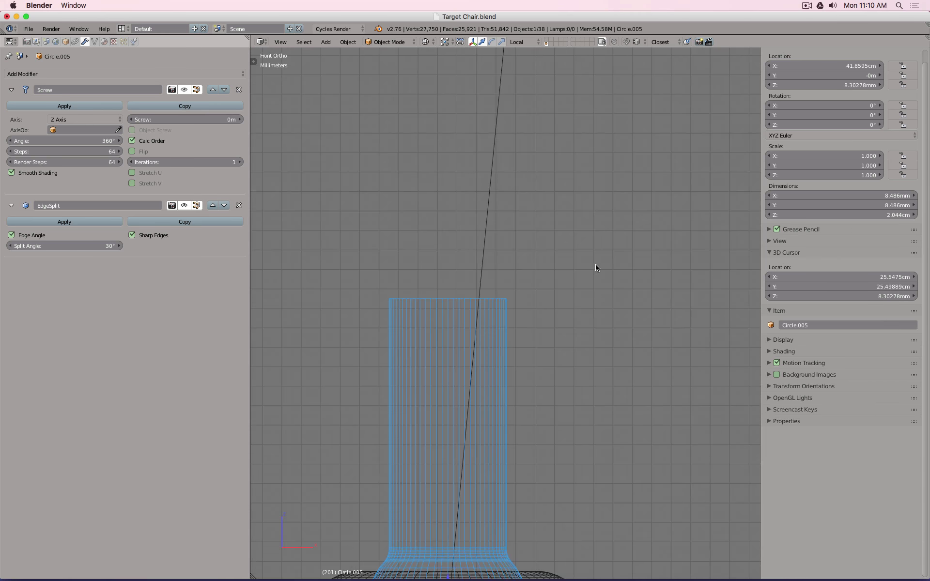
{"action": "scroll", "coordinate": [575, 253], "scroll_direction": "up", "scroll_amount": 8}
{"action": "key", "text": "r"}
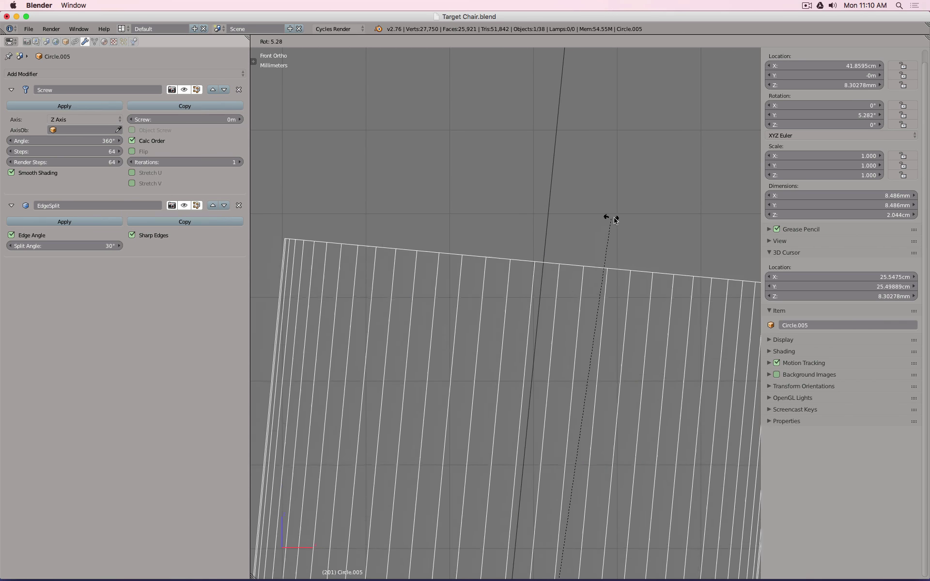
{"action": "left_click", "coordinate": [619, 219]}
{"action": "scroll", "coordinate": [574, 262], "scroll_direction": "up", "scroll_amount": 10}
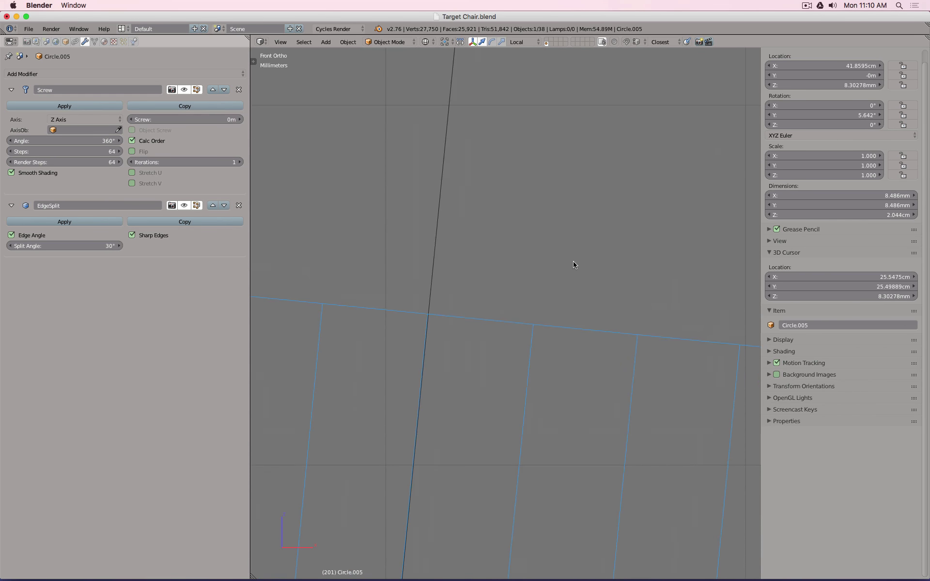
{"action": "scroll", "coordinate": [560, 243], "scroll_direction": "down", "scroll_amount": 4}
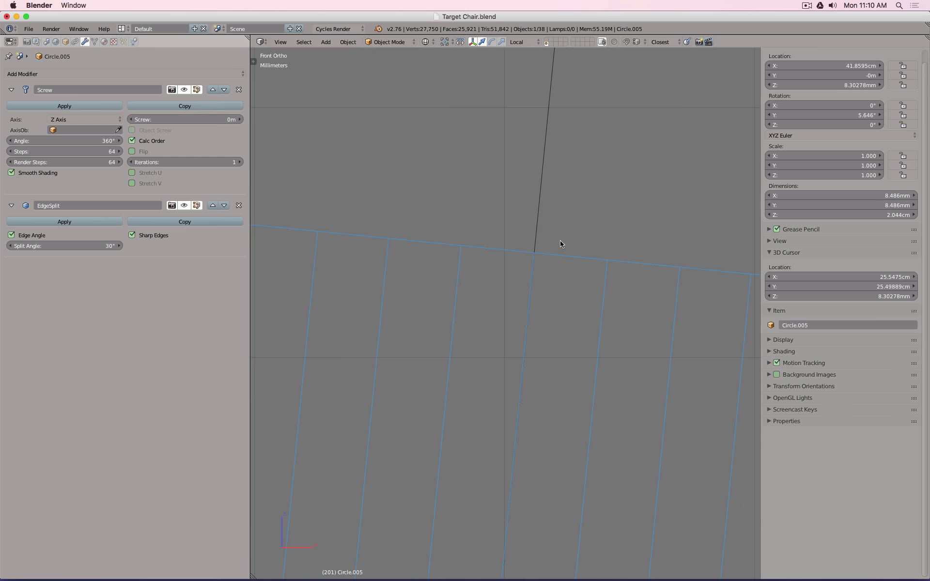
Step: Select both front foot stems and tilt them together in the side view to follow the leg curves
{"action": "key", "text": "KP_8"}
{"action": "key", "text": "KP_3"}
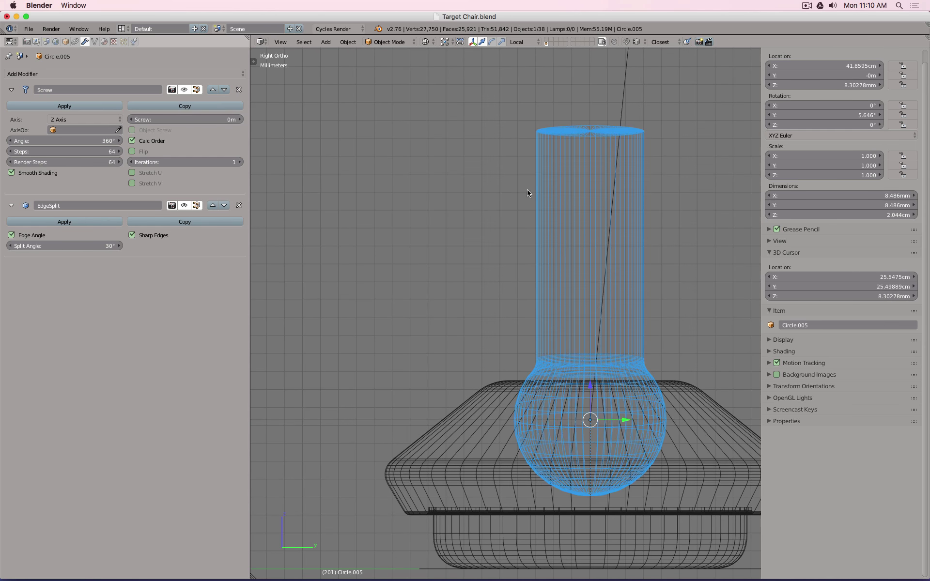
{"action": "key", "text": "a"}
{"action": "right_click", "coordinate": [551, 160]}
{"action": "middle_click_drag", "start_coordinate": [583, 178], "coordinate": [446, 232], "text": "shift"}
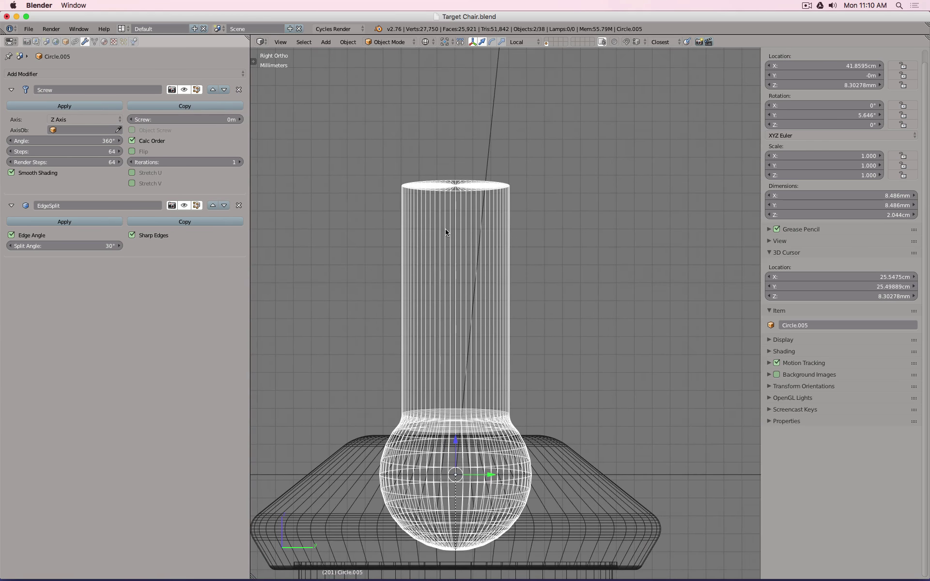
{"action": "scroll", "coordinate": [446, 232], "scroll_direction": "up", "scroll_amount": 3}
{"action": "key", "text": "KP_8"}
{"action": "key", "text": "r"}
{"action": "left_click", "coordinate": [450, 198]}
Step: Deselect everything, switch the viewport to solid shading and delete the flat single-face plane near the seat outline
{"action": "key", "text": "a"}
{"action": "scroll", "coordinate": [574, 280], "scroll_direction": "down", "scroll_amount": 20}
{"action": "mouse_move", "coordinate": [574, 280]}
{"action": "middle_mouse_down"}
{"action": "mouse_move", "coordinate": [514, 308]}
{"action": "mouse_move", "coordinate": [469, 284]}
{"action": "mouse_move", "coordinate": [455, 262]}
{"action": "mouse_move", "coordinate": [460, 270]}
{"action": "mouse_move", "coordinate": [603, 197]}
{"action": "mouse_move", "coordinate": [550, 205]}
{"action": "mouse_move", "coordinate": [492, 223]}
{"action": "mouse_move", "coordinate": [485, 263]}
{"action": "mouse_move", "coordinate": [706, 200]}
{"action": "mouse_move", "coordinate": [533, 187]}
{"action": "mouse_move", "coordinate": [428, 200]}
{"action": "mouse_move", "coordinate": [419, 235]}
{"action": "mouse_move", "coordinate": [577, 210]}
{"action": "mouse_move", "coordinate": [601, 229]}
{"action": "mouse_move", "coordinate": [560, 360]}
{"action": "middle_mouse_up"}
{"action": "key", "text": "z"}
{"action": "scroll", "coordinate": [461, 300], "scroll_direction": "up", "scroll_amount": 9}
{"action": "right_click", "coordinate": [603, 196]}
{"action": "key", "text": "x"}
{"action": "left_click", "coordinate": [603, 197]}
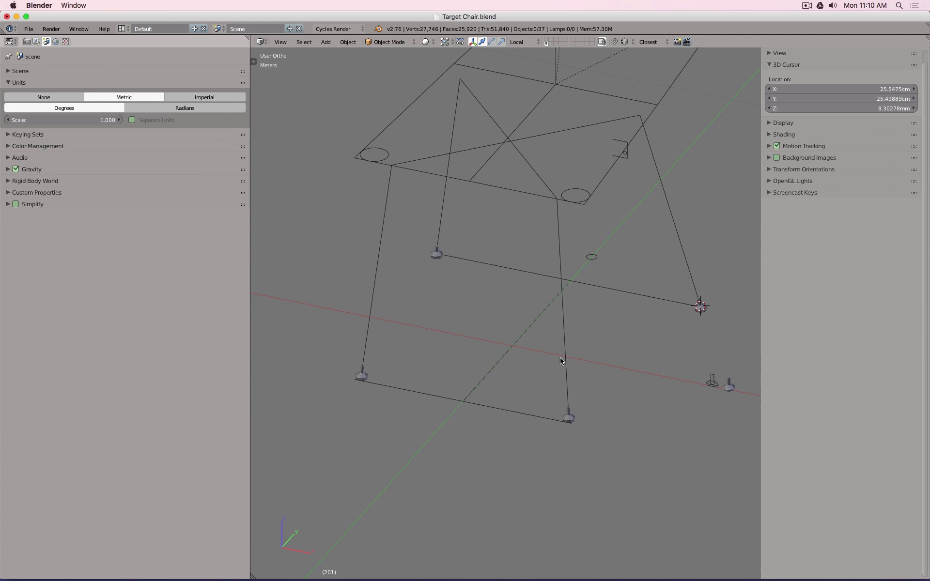
Step: Duplicate in place the leg curve running from the back foot at negative X to the front foot at positive X
{"action": "right_click", "coordinate": [565, 363]}
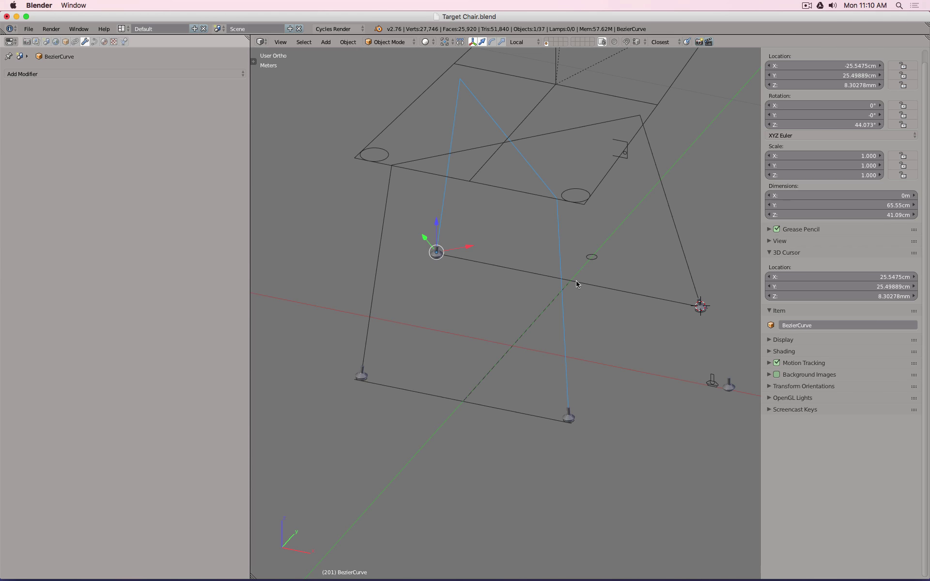
{"action": "key", "text": "shift+d"}
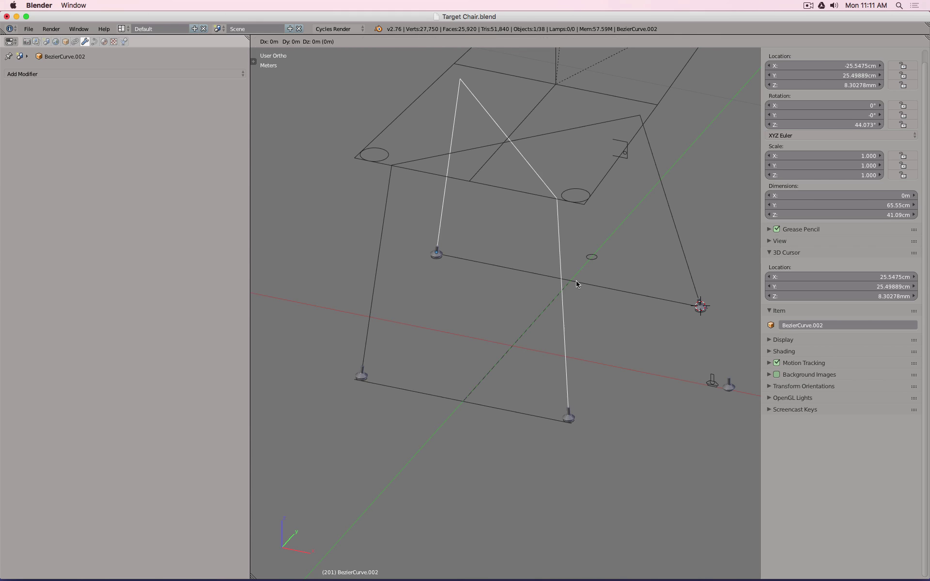
{"action": "key", "text": "Escape"}
{"action": "scroll", "coordinate": [526, 252], "scroll_direction": "right", "scroll_amount": 10}
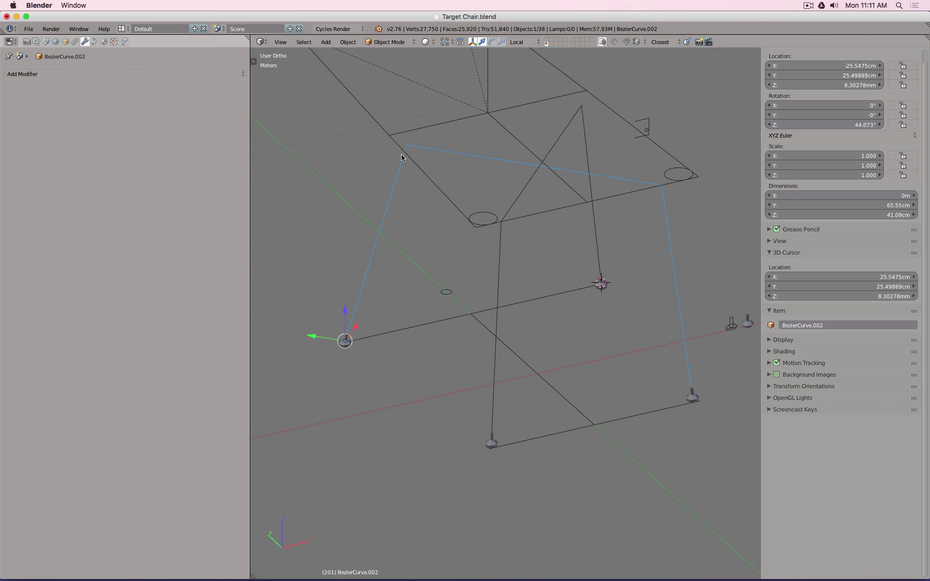
Step: Edit the duplicated curve and subdivide the segment between its two upper corner points with 2 cuts
{"action": "key", "text": "Tab"}
{"action": "right_click", "coordinate": [432, 187]}
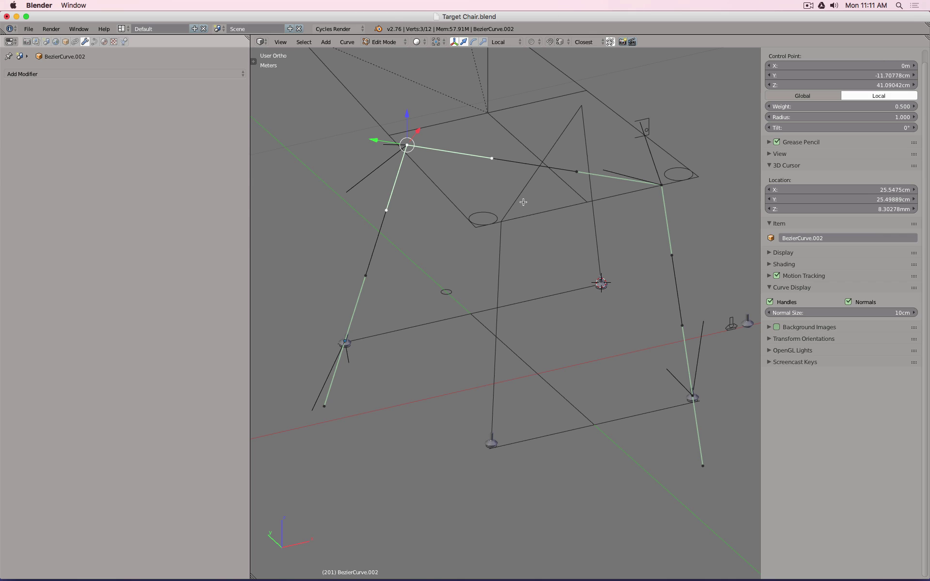
{"action": "right_click", "coordinate": [355, 343]}
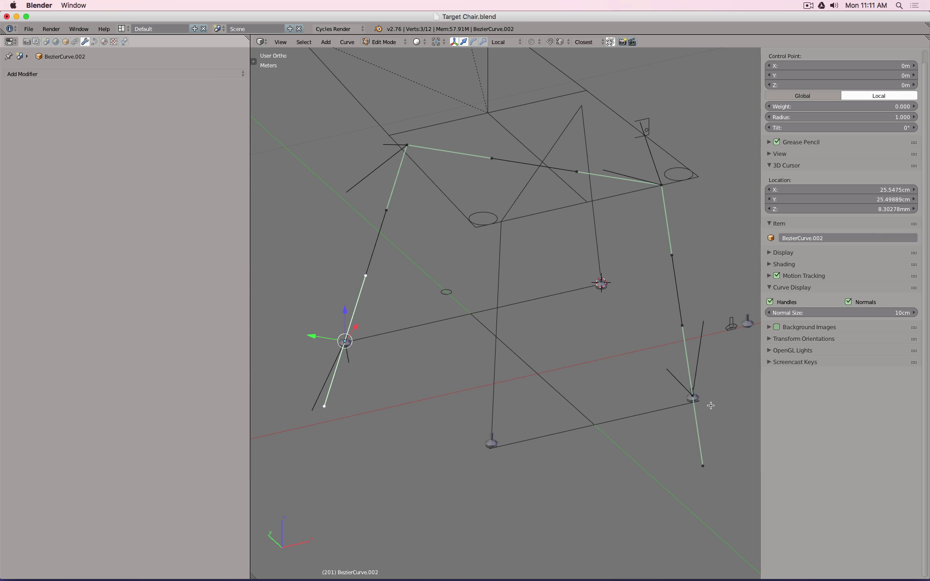
{"action": "right_click", "coordinate": [697, 397], "text": "shift"}
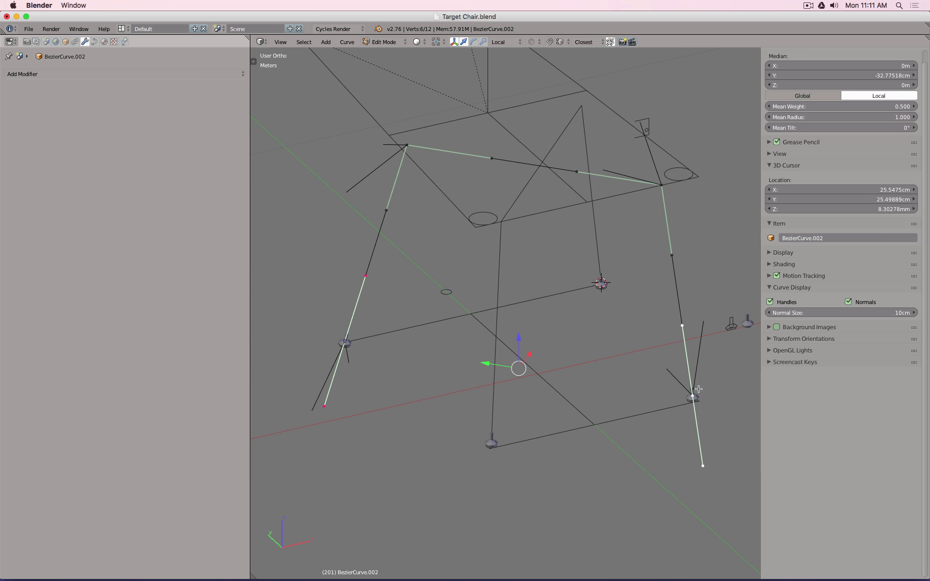
{"action": "right_click", "coordinate": [406, 145]}
{"action": "right_click", "coordinate": [668, 176], "text": "shift"}
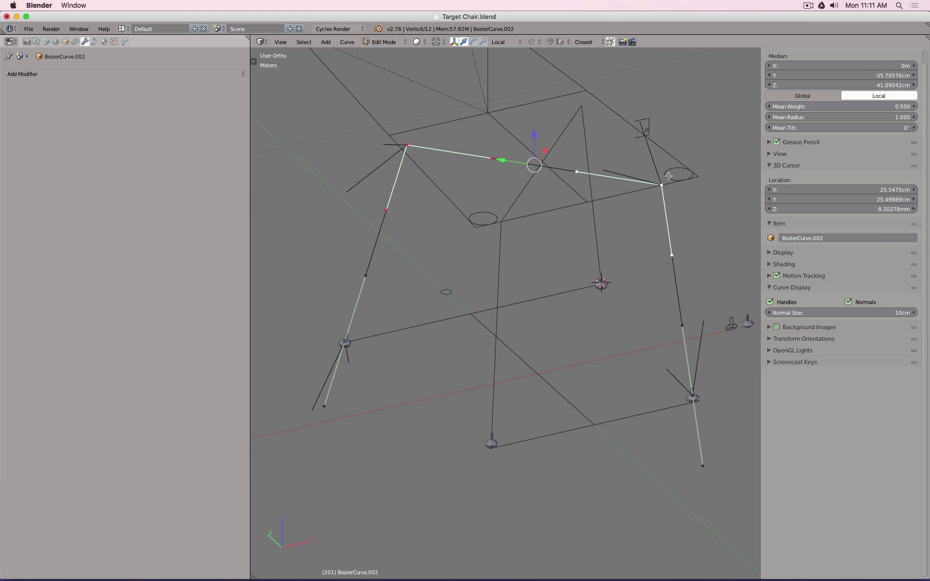
{"action": "key", "text": "w"}
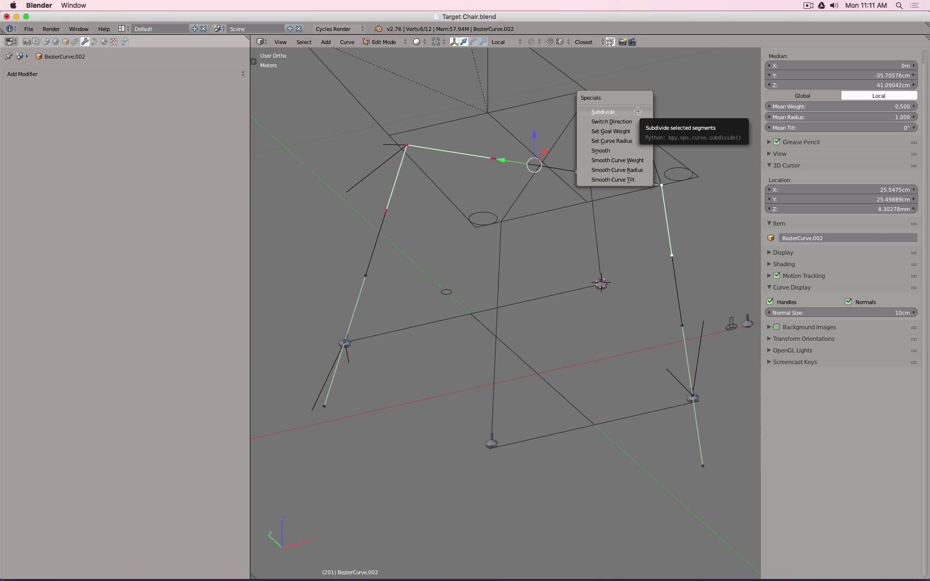
{"action": "left_click", "coordinate": [638, 111]}
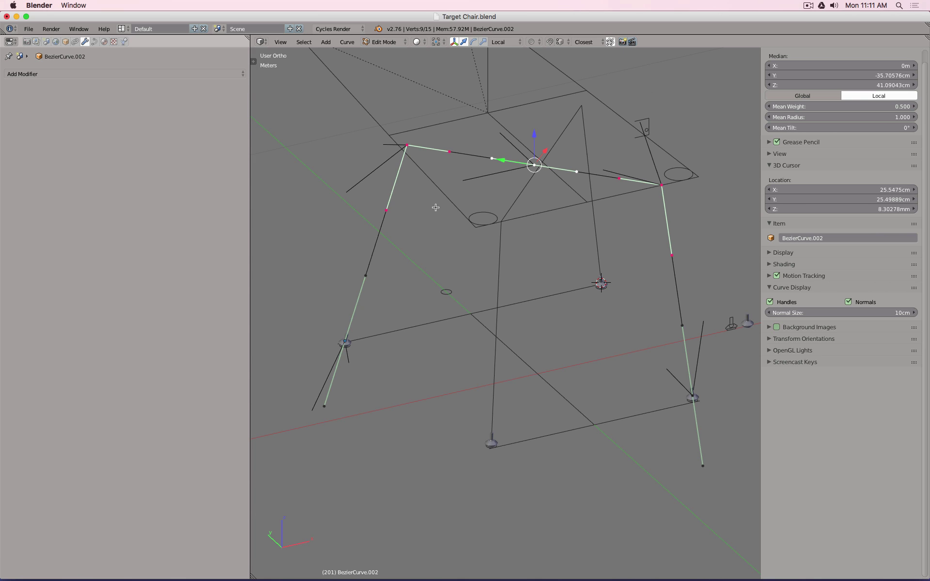
{"action": "key", "text": "t"}
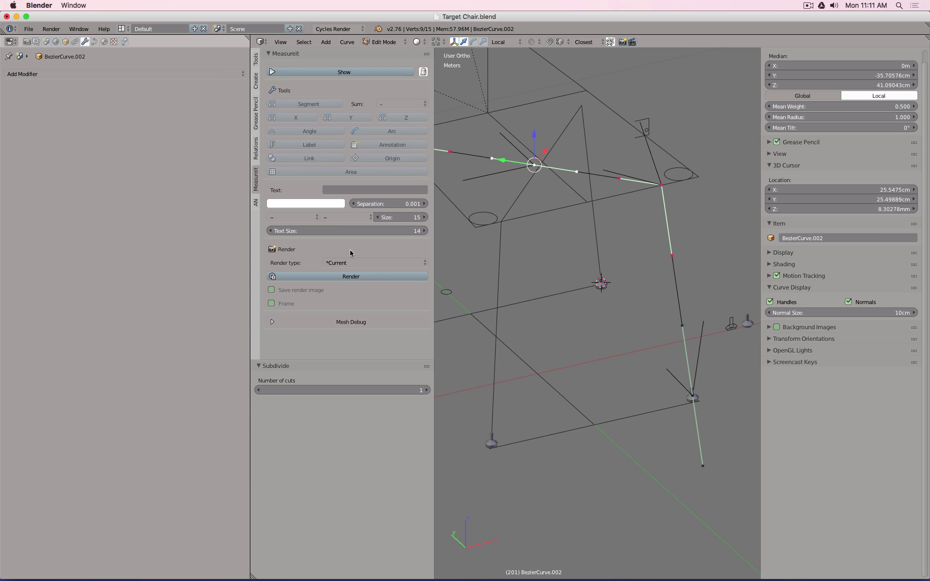
{"action": "left_click", "coordinate": [427, 390]}
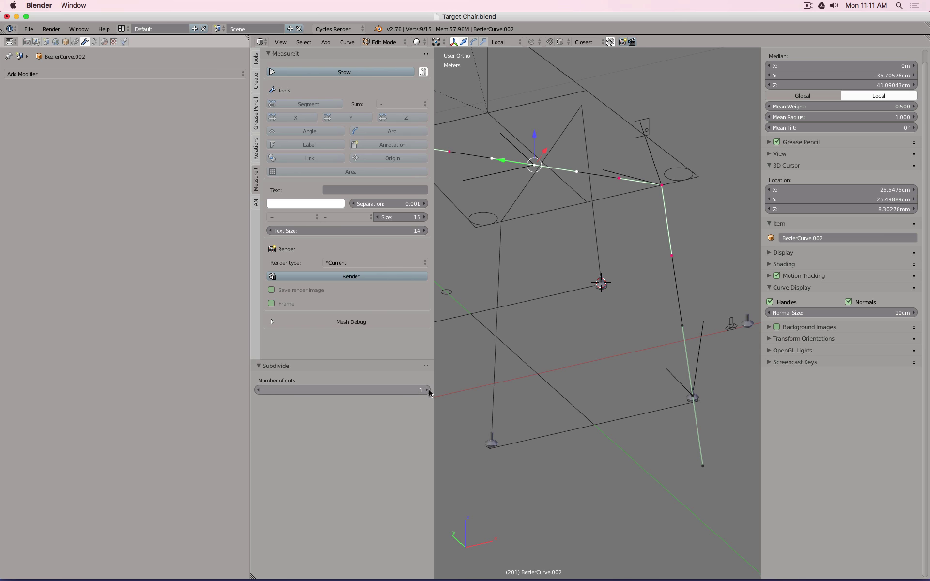
Step: Select both new points on the upper segment, scale them apart along local Y by about 2.28, and hide the side panels
{"action": "scroll", "coordinate": [526, 226], "scroll_direction": "down", "scroll_amount": 3}
{"action": "scroll", "coordinate": [498, 195], "scroll_direction": "up", "scroll_amount": 4}
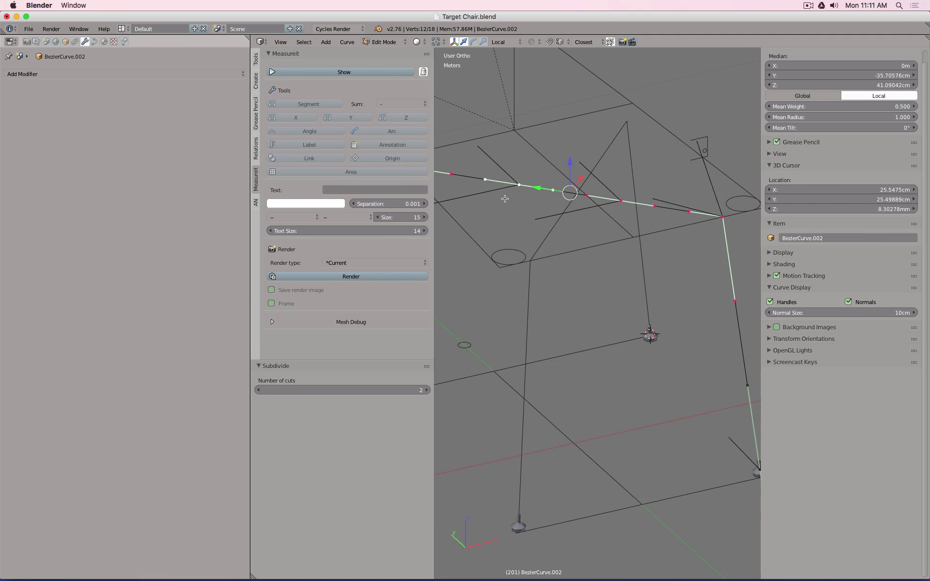
{"action": "right_click", "coordinate": [579, 203]}
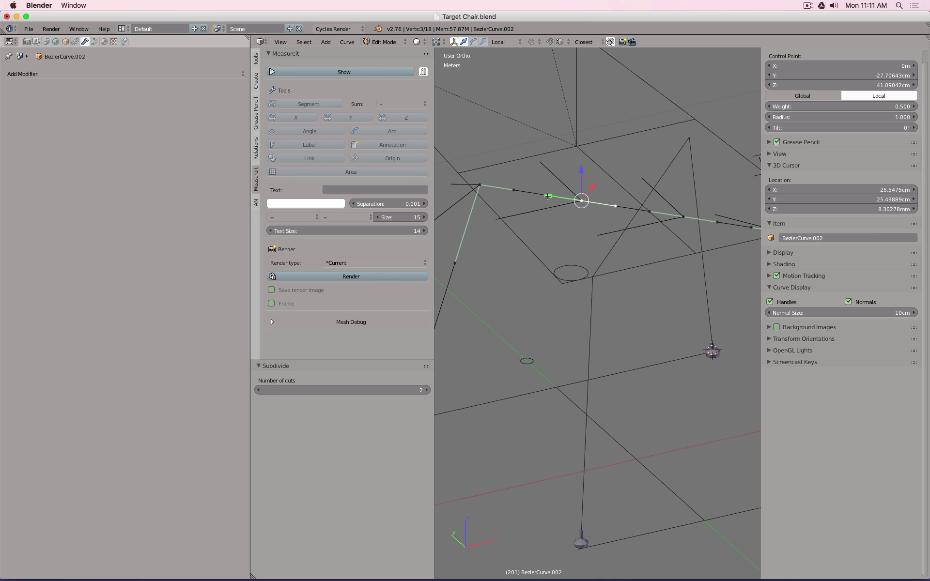
{"action": "right_click", "coordinate": [687, 221], "text": "shift"}
{"action": "scroll", "coordinate": [687, 221], "scroll_direction": "down", "scroll_amount": 2}
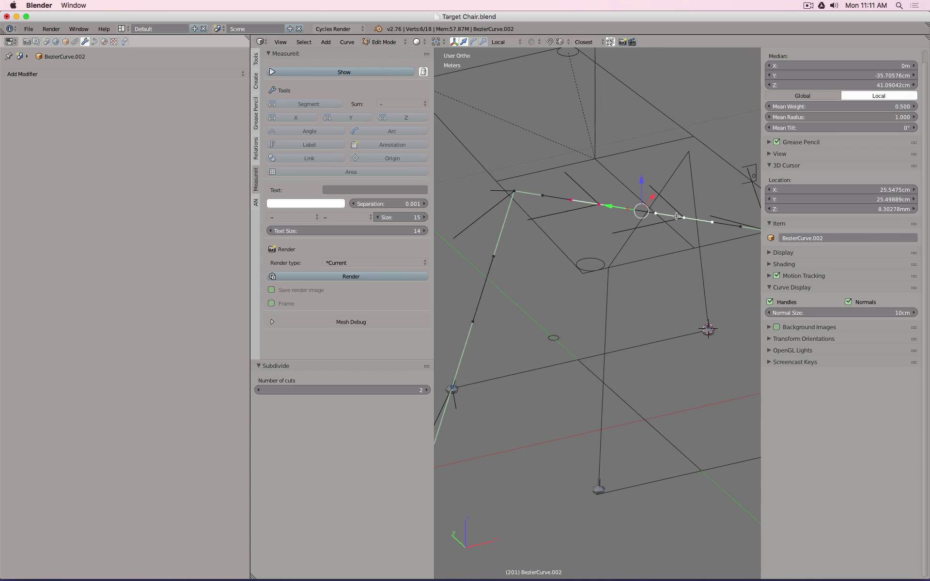
{"action": "key", "text": "s"}
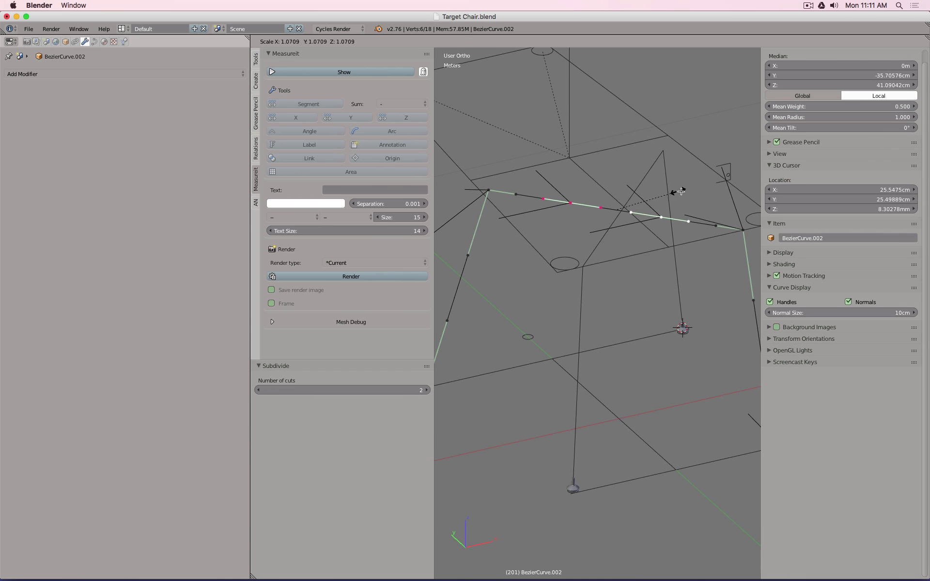
{"action": "left_click", "coordinate": [737, 200]}
{"action": "scroll", "coordinate": [737, 199], "scroll_direction": "down", "scroll_amount": 2}
{"action": "key", "text": "t"}
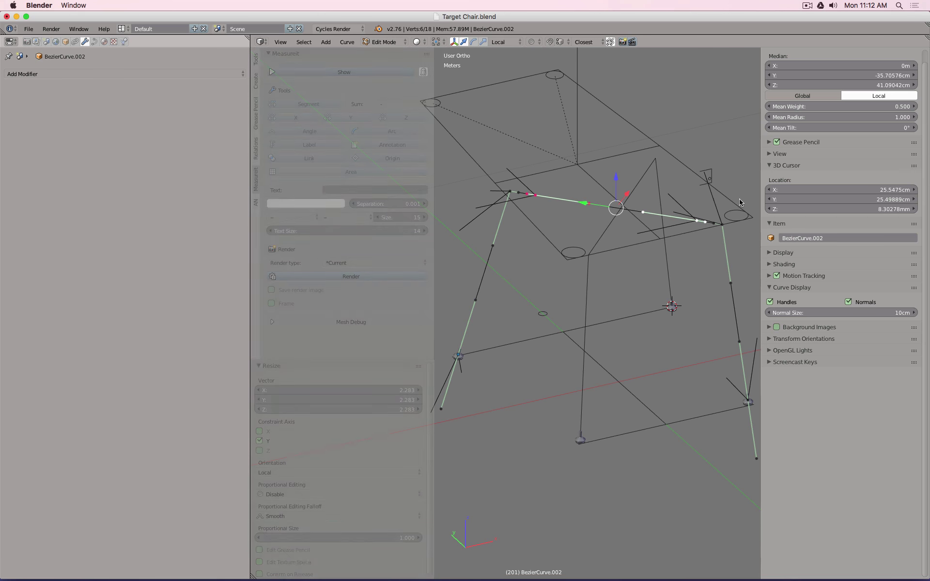
{"action": "key", "text": "n"}
Step: Select the foot end points and upper corner points of the curve and subdivide both leg segments once
{"action": "right_click", "coordinate": [462, 358]}
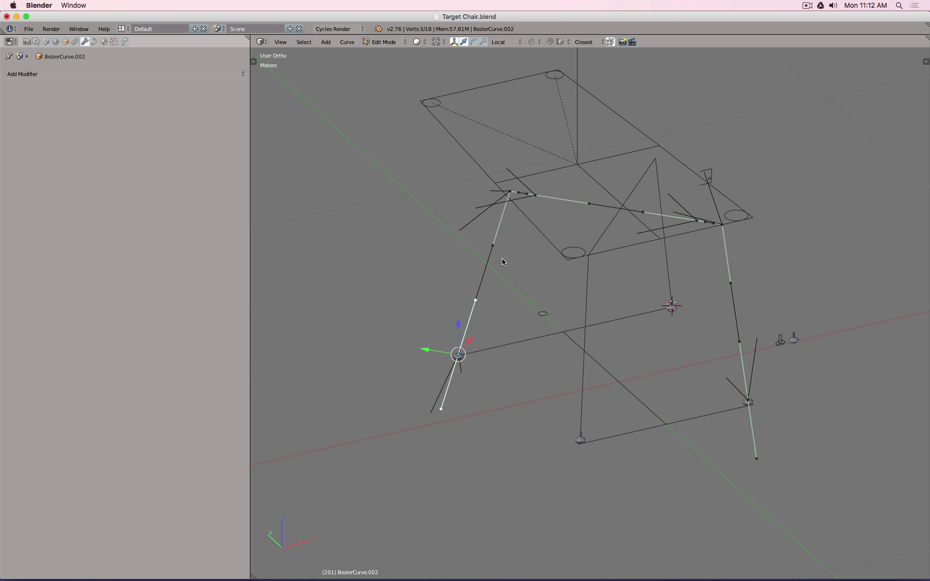
{"action": "right_click", "coordinate": [509, 184], "text": "shift"}
{"action": "right_click", "coordinate": [727, 226], "text": "shift"}
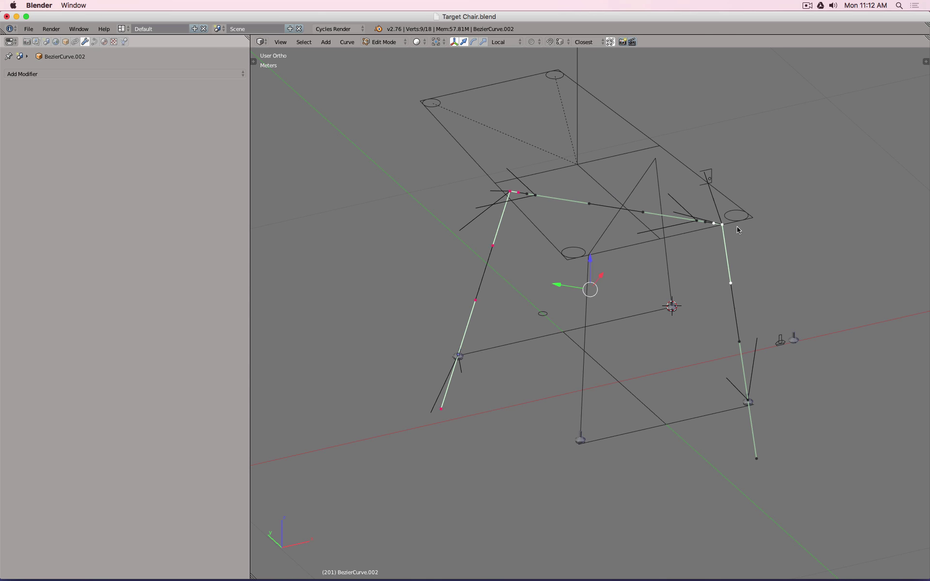
{"action": "right_click", "coordinate": [751, 398], "text": "shift"}
{"action": "key", "text": "w"}
{"action": "left_click", "coordinate": [788, 297]}
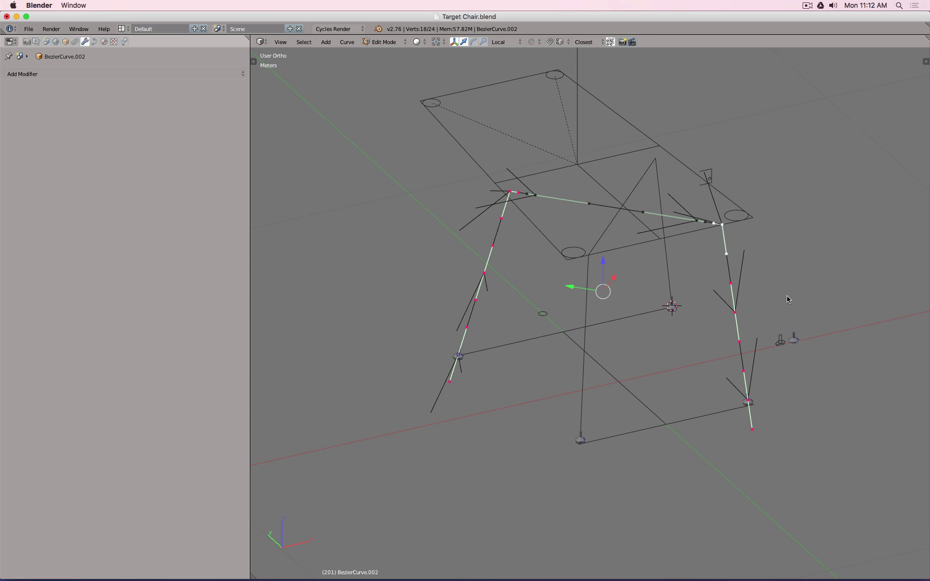
Step: Select the middle control points of both leg segments together with the curve's two upper corner points
{"action": "right_click", "coordinate": [490, 279]}
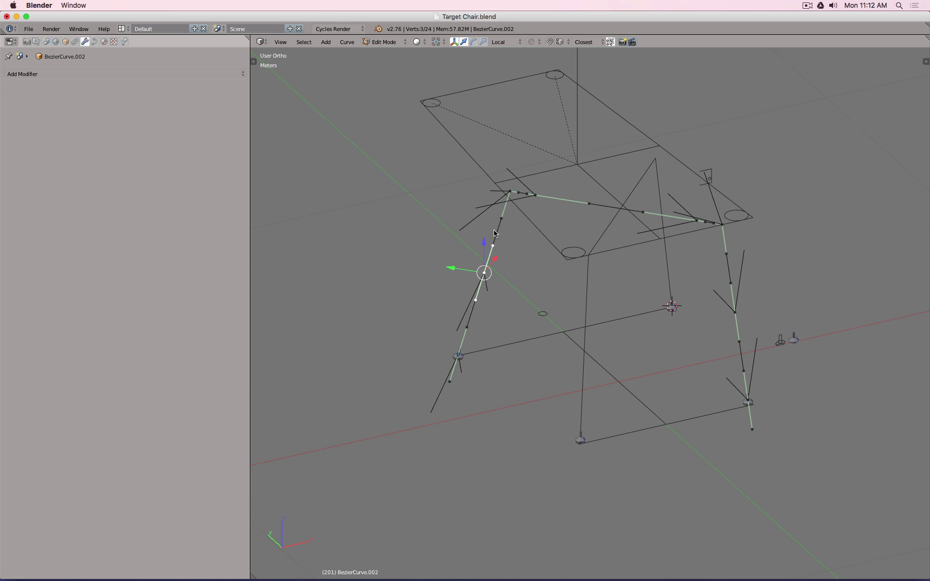
{"action": "right_click", "coordinate": [509, 191], "text": "shift"}
{"action": "right_click", "coordinate": [728, 221], "text": "shift"}
{"action": "right_click", "coordinate": [740, 316], "text": "shift"}
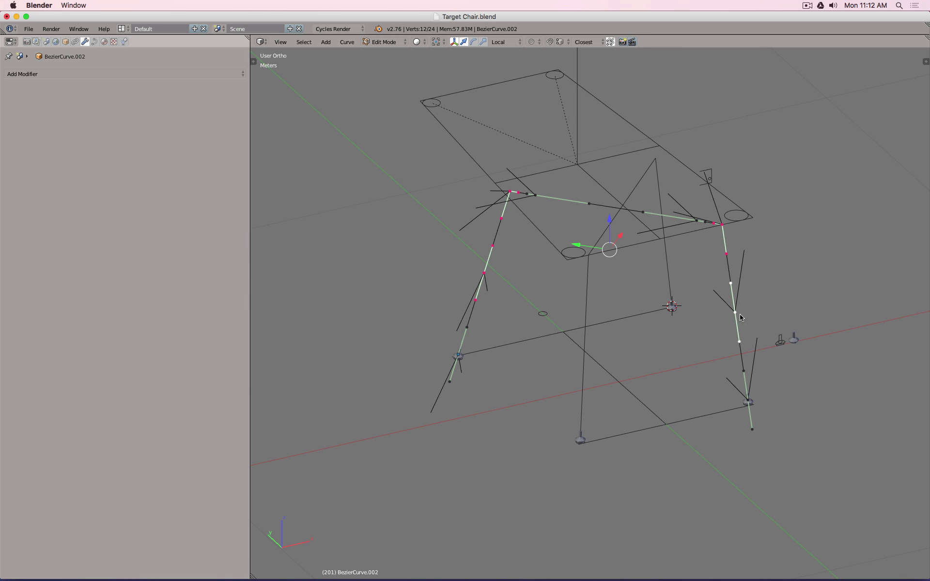
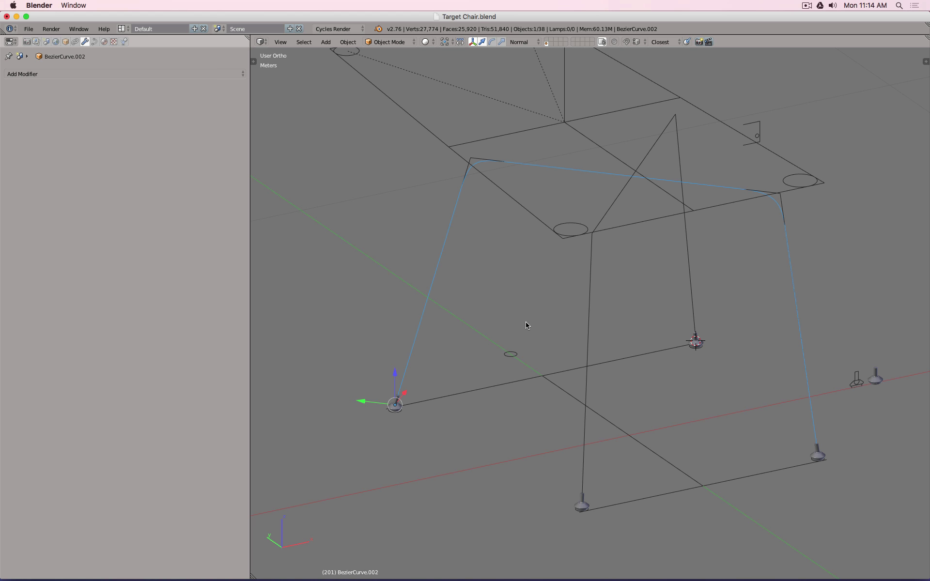
Step: Move the rounded leg curve to a separate layer and show that layer together with the first one
{"action": "key", "text": "x"}
{"action": "left_click", "coordinate": [531, 339]}
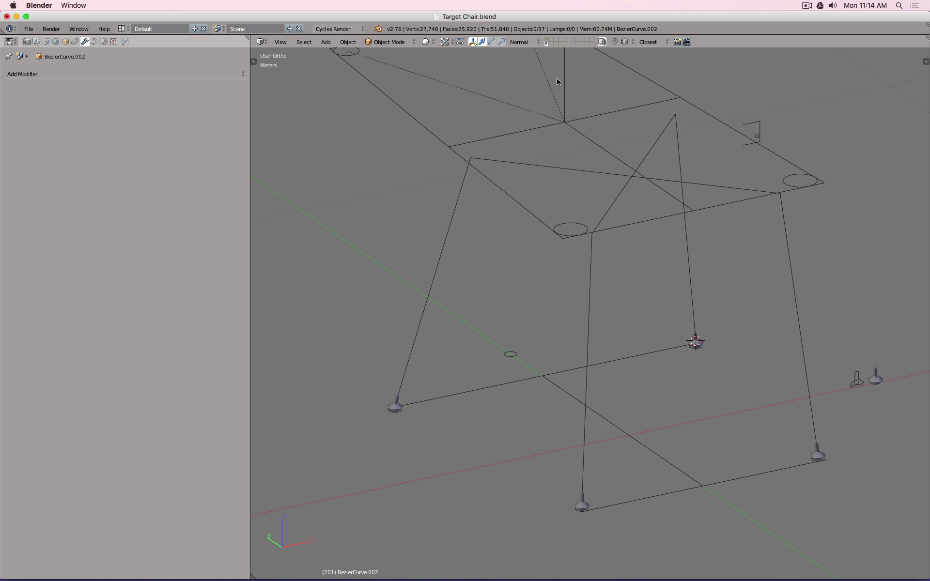
{"action": "key", "text": "ctrl+z"}
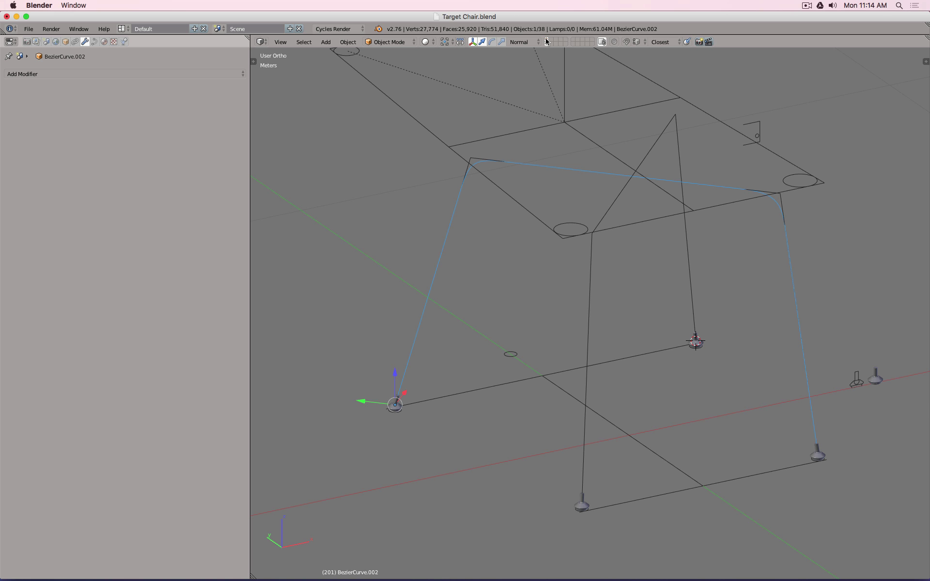
Step: Set the Pipe Diameter circle as the rounded leg curve's bevel object
{"action": "left_click", "coordinate": [95, 41]}
{"action": "left_click", "coordinate": [241, 251]}
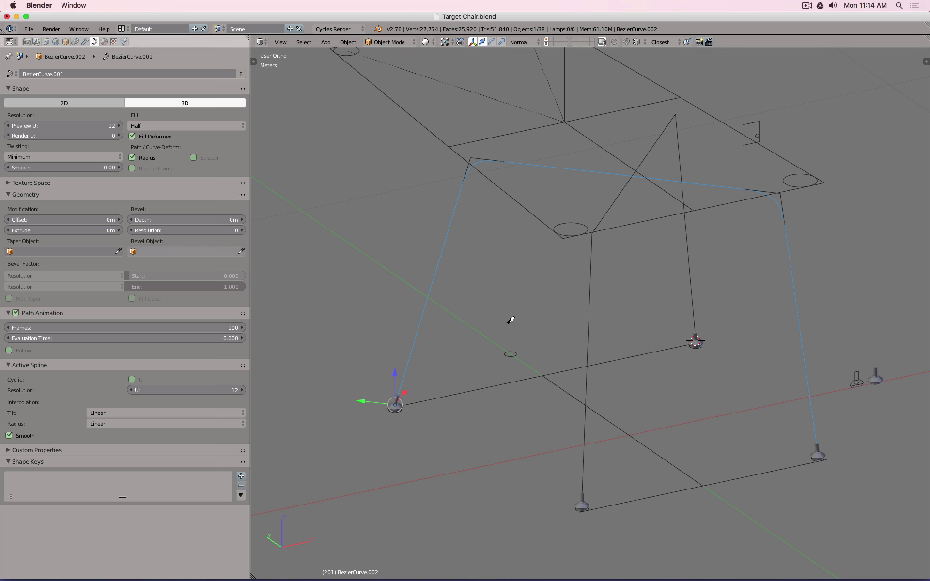
{"action": "left_click", "coordinate": [516, 356]}
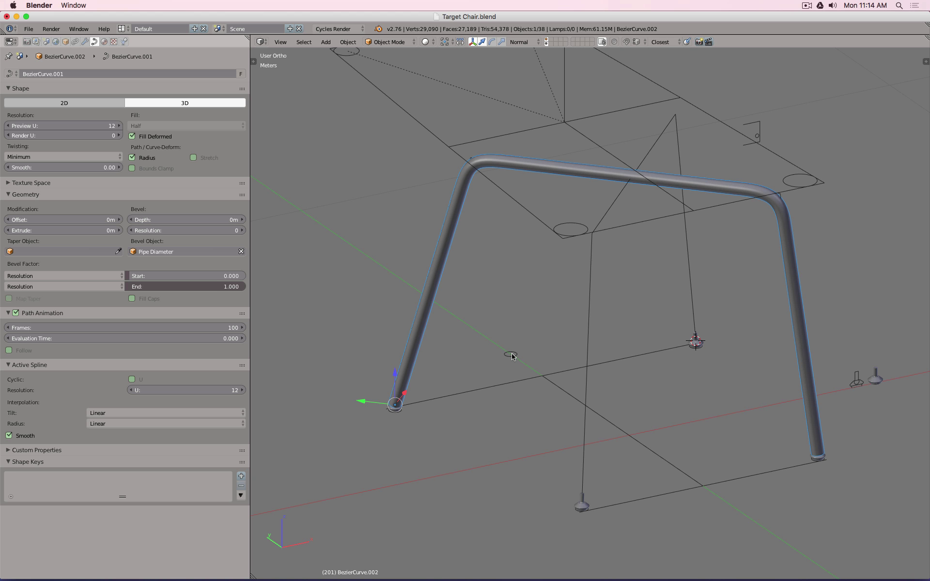
Step: Select the Pipe Diameter circle and examine how the pipe end fits around a foot stem in wireframe
{"action": "right_click", "coordinate": [512, 355]}
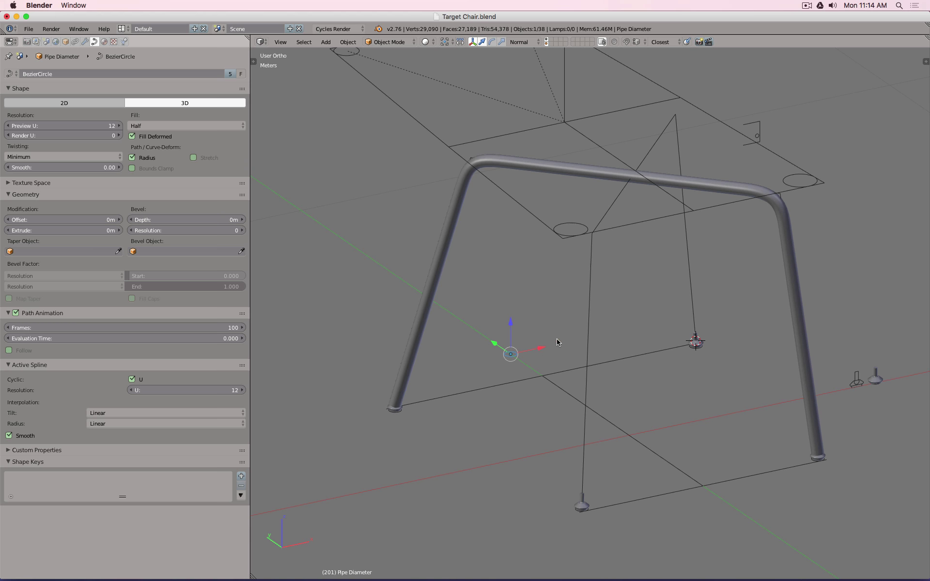
{"action": "mouse_move", "coordinate": [557, 342]}
{"action": "middle_mouse_down"}
{"action": "mouse_move", "coordinate": [589, 309]}
{"action": "mouse_move", "coordinate": [558, 307]}
{"action": "mouse_move", "coordinate": [552, 318]}
{"action": "mouse_move", "coordinate": [343, 313]}
{"action": "mouse_move", "coordinate": [600, 320]}
{"action": "mouse_move", "coordinate": [598, 332]}
{"action": "mouse_move", "coordinate": [576, 334]}
{"action": "mouse_move", "coordinate": [525, 314]}
{"action": "middle_mouse_up"}
{"action": "scroll", "coordinate": [633, 357], "scroll_direction": "up", "scroll_amount": 10}
{"action": "key", "text": "z"}
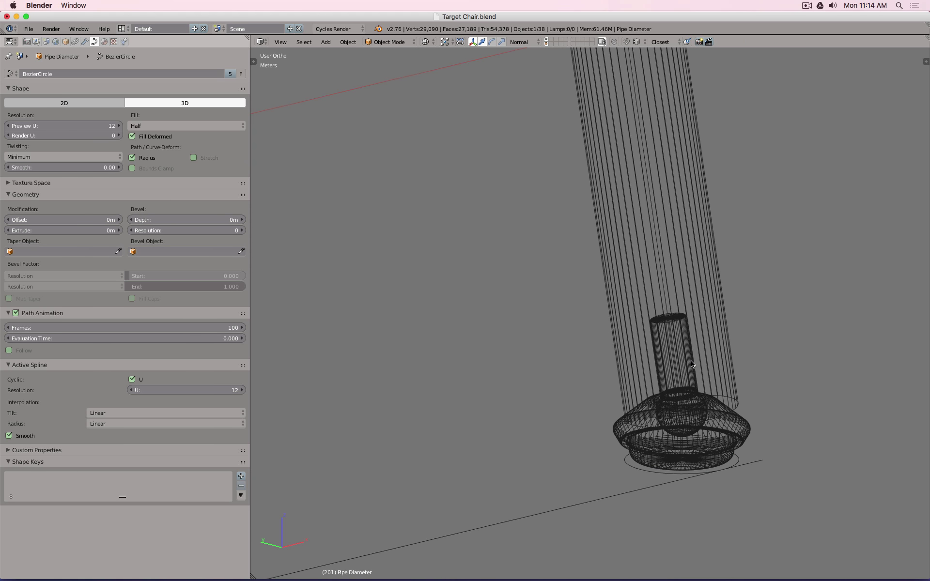
{"action": "key", "text": "z"}
{"action": "scroll", "coordinate": [692, 362], "scroll_direction": "down", "scroll_amount": 5}
{"action": "mouse_move", "coordinate": [696, 364]}
{"action": "middle_mouse_down"}
{"action": "mouse_move", "coordinate": [689, 348]}
{"action": "mouse_move", "coordinate": [626, 330]}
{"action": "mouse_move", "coordinate": [595, 346]}
{"action": "mouse_move", "coordinate": [520, 354]}
{"action": "mouse_move", "coordinate": [653, 347]}
{"action": "mouse_move", "coordinate": [605, 303]}
{"action": "mouse_move", "coordinate": [643, 333]}
{"action": "mouse_move", "coordinate": [622, 331]}
{"action": "middle_mouse_up"}
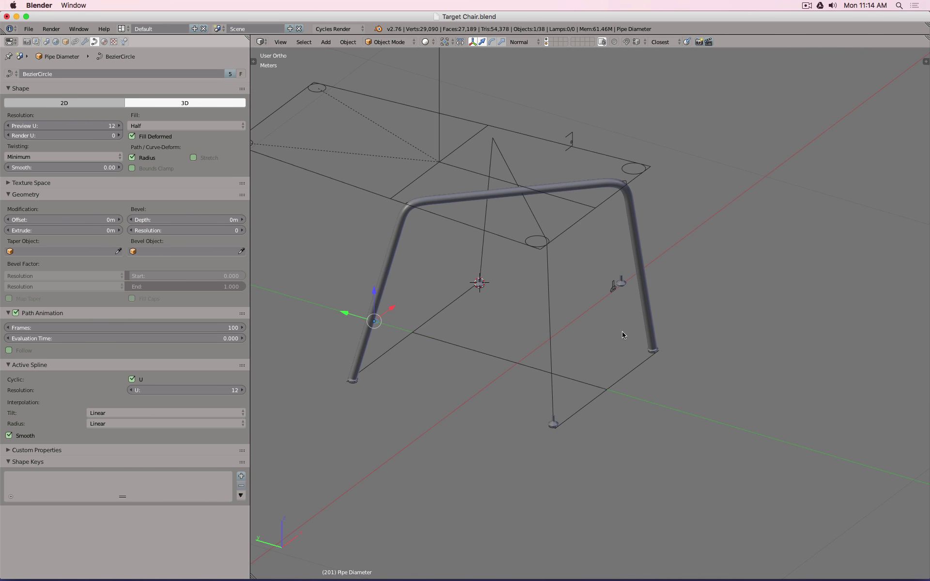
Step: Isolate the leg pipe's layer, make a linked duplicate of the pipe in place, and set the duplicate's X location to 25.5475 cm
{"action": "left_click", "coordinate": [547, 39]}
{"action": "key", "text": "KP_7"}
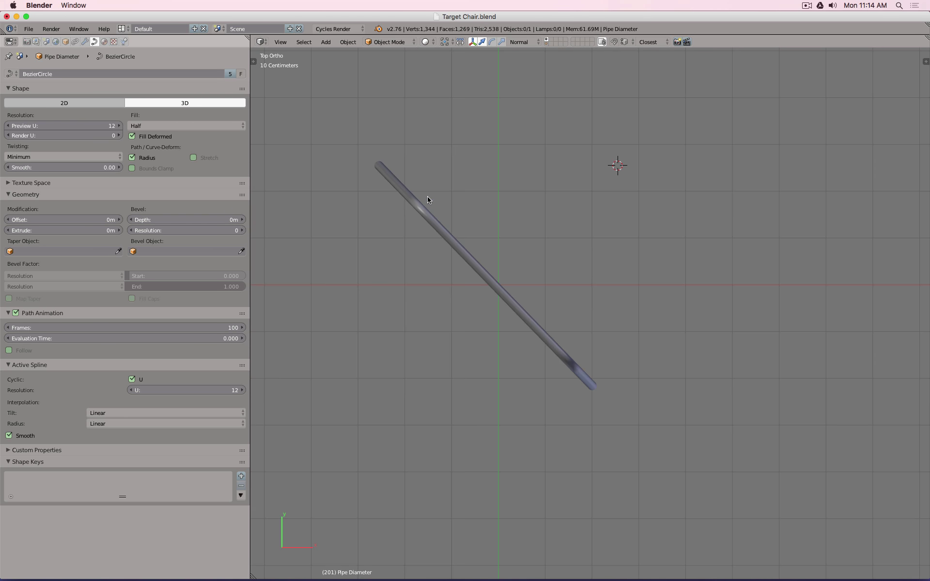
{"action": "right_click", "coordinate": [406, 194]}
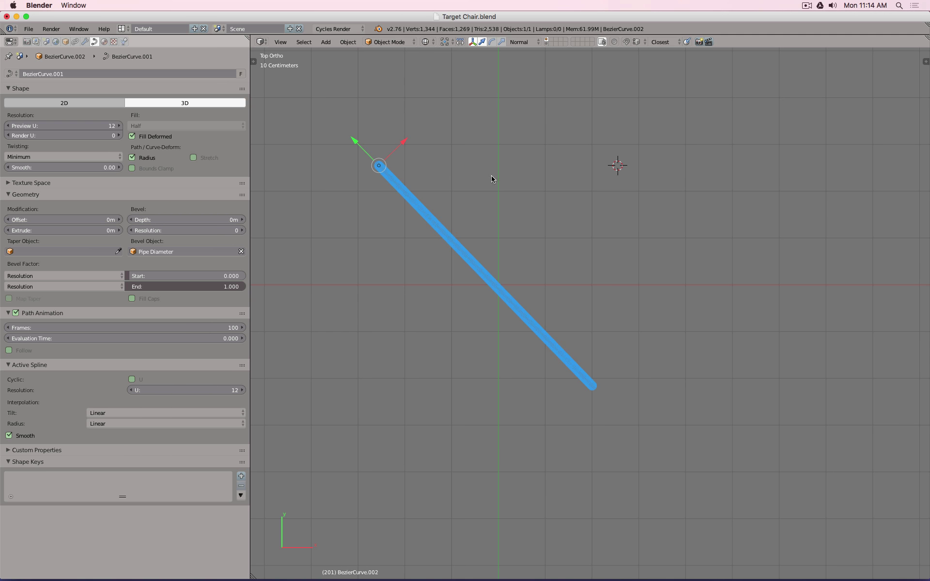
{"action": "key", "text": "n"}
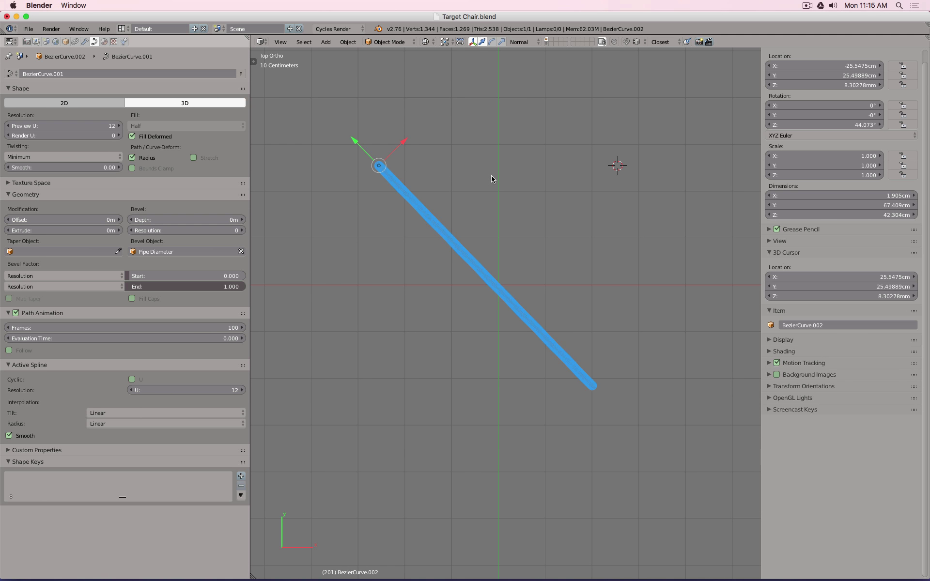
{"action": "key", "text": "alt+d"}
{"action": "right_click", "coordinate": [483, 176]}
{"action": "double_click", "coordinate": [826, 66]}
{"action": "key", "text": "Home"}
{"action": "key", "text": "Delete"}
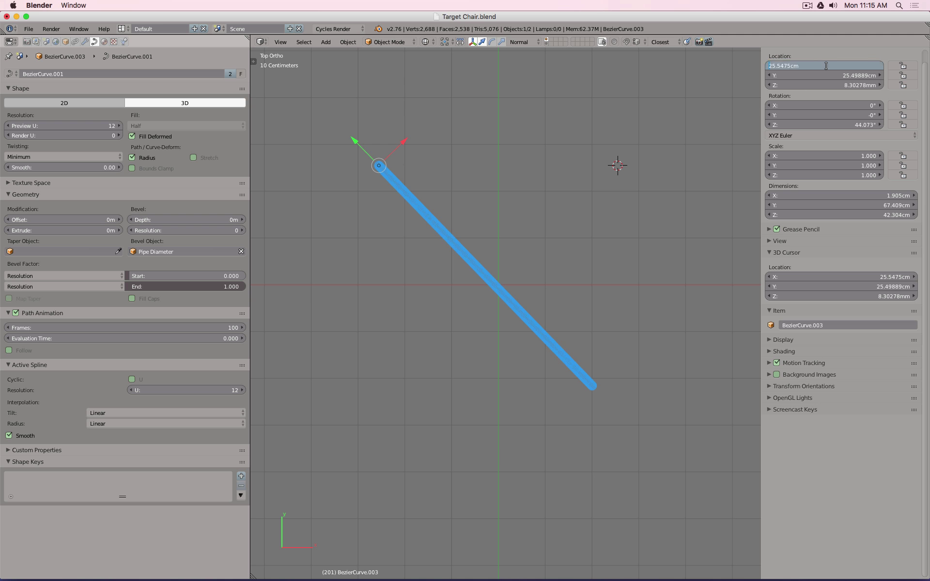
{"action": "key", "text": "Return"}
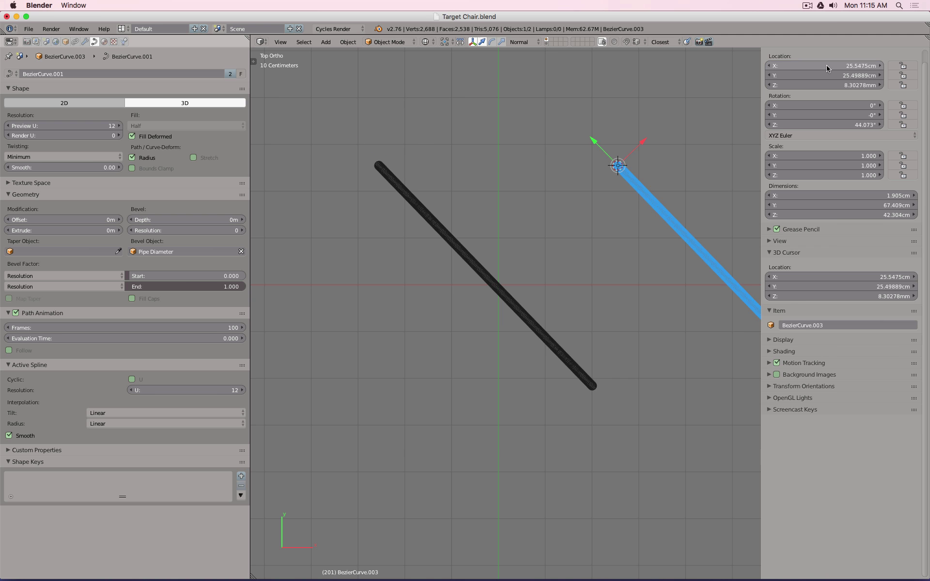
Step: Set the duplicated leg pipe's Z rotation to -44.073° and return to solid shading
{"action": "double_click", "coordinate": [827, 124]}
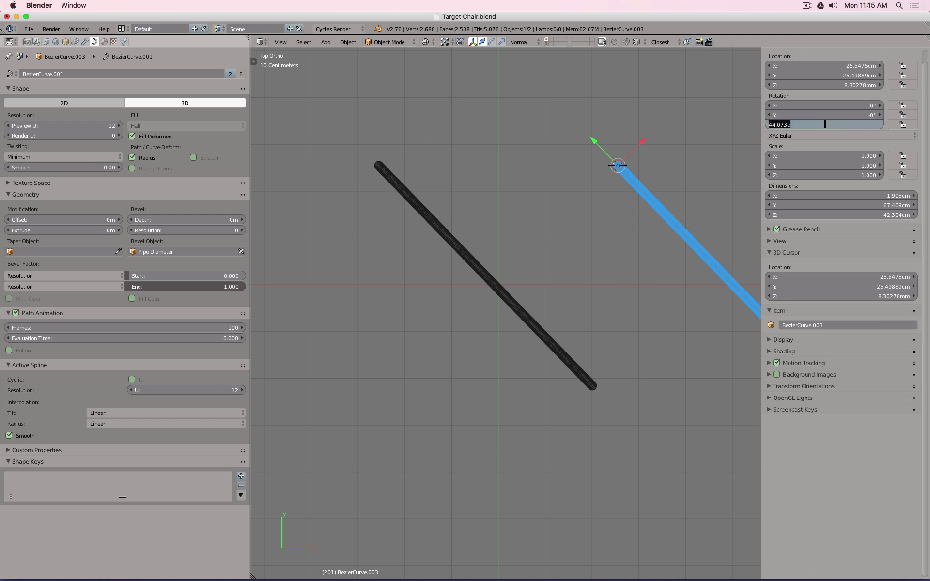
{"action": "key", "text": "Home"}
{"action": "type", "text": "-"}
{"action": "key", "text": "Return"}
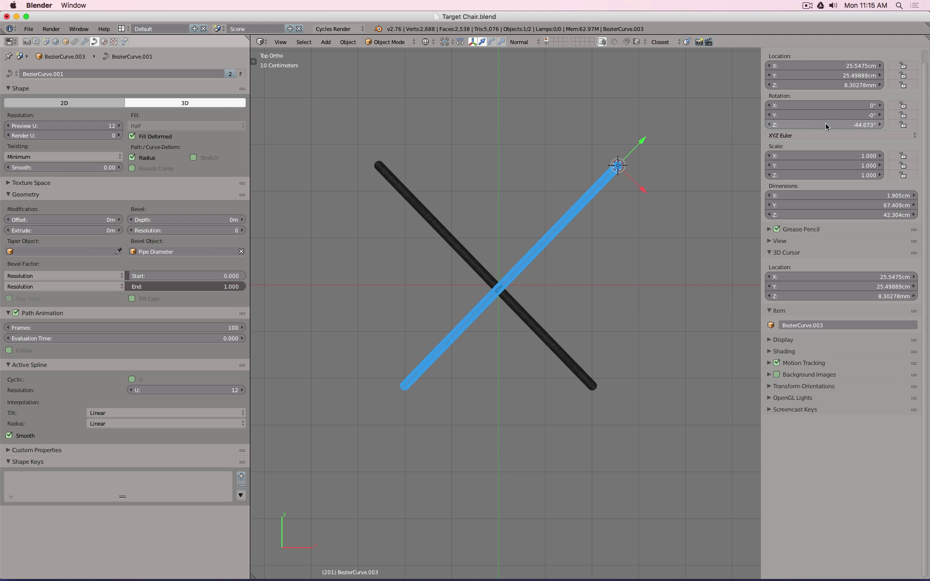
{"action": "key", "text": "z"}
{"action": "mouse_move", "coordinate": [612, 264]}
{"action": "middle_mouse_down"}
{"action": "mouse_move", "coordinate": [614, 236]}
{"action": "mouse_move", "coordinate": [570, 206]}
{"action": "mouse_move", "coordinate": [503, 187]}
{"action": "mouse_move", "coordinate": [614, 155]}
{"action": "mouse_move", "coordinate": [620, 136]}
{"action": "mouse_move", "coordinate": [624, 214]}
{"action": "mouse_move", "coordinate": [570, 75]}
{"action": "middle_mouse_up"}
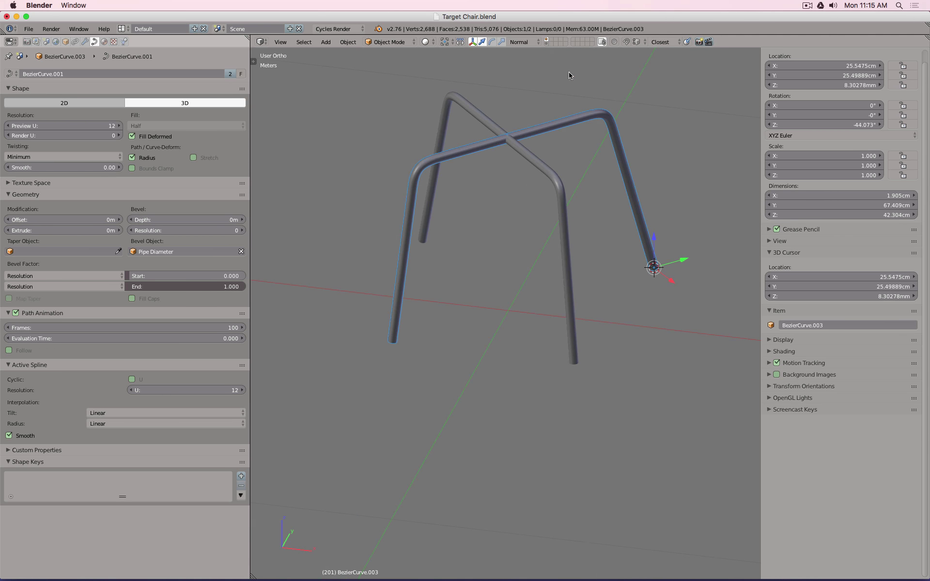
Step: Show only the first layer and hide the front and back distance lines, the Pipe Diameter circle and both unrounded leg curves
{"action": "left_click", "coordinate": [546, 44]}
{"action": "scroll", "coordinate": [422, 252], "scroll_direction": "up", "scroll_amount": 7}
{"action": "middle_click_drag", "start_coordinate": [403, 389], "coordinate": [394, 250], "text": "shift"}
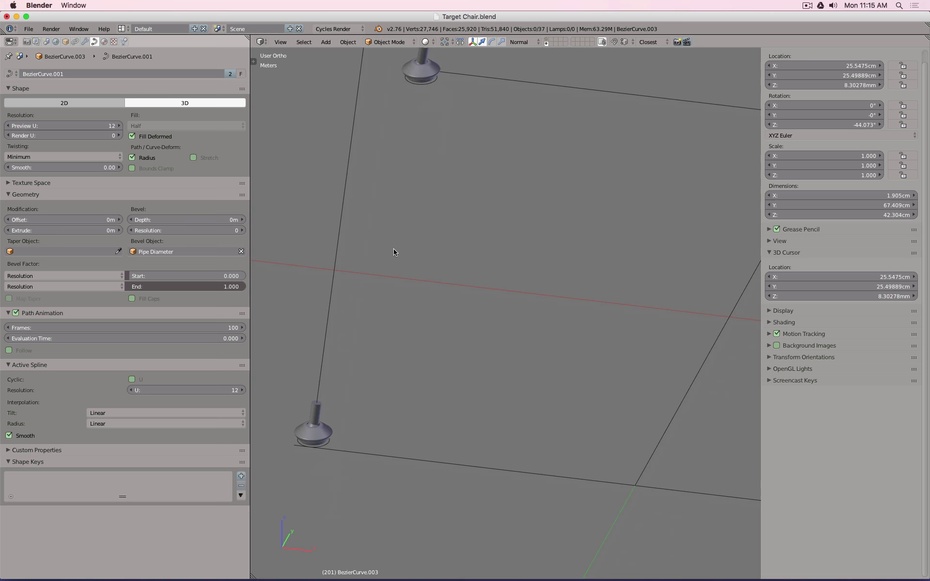
{"action": "scroll", "coordinate": [394, 252], "scroll_direction": "down", "scroll_amount": 3}
{"action": "right_click", "coordinate": [388, 413]}
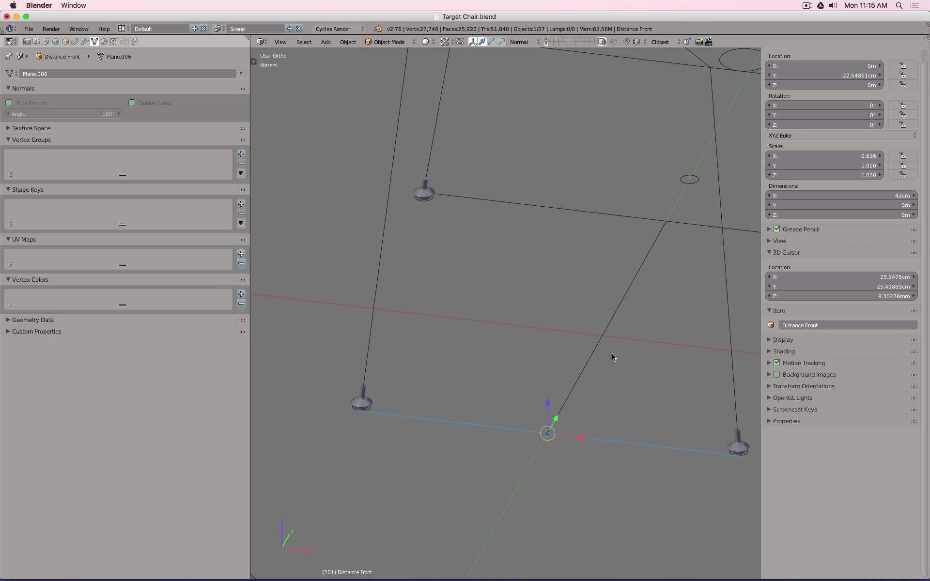
{"action": "scroll", "coordinate": [446, 149], "scroll_direction": "down", "scroll_amount": 3}
{"action": "key", "text": "c"}
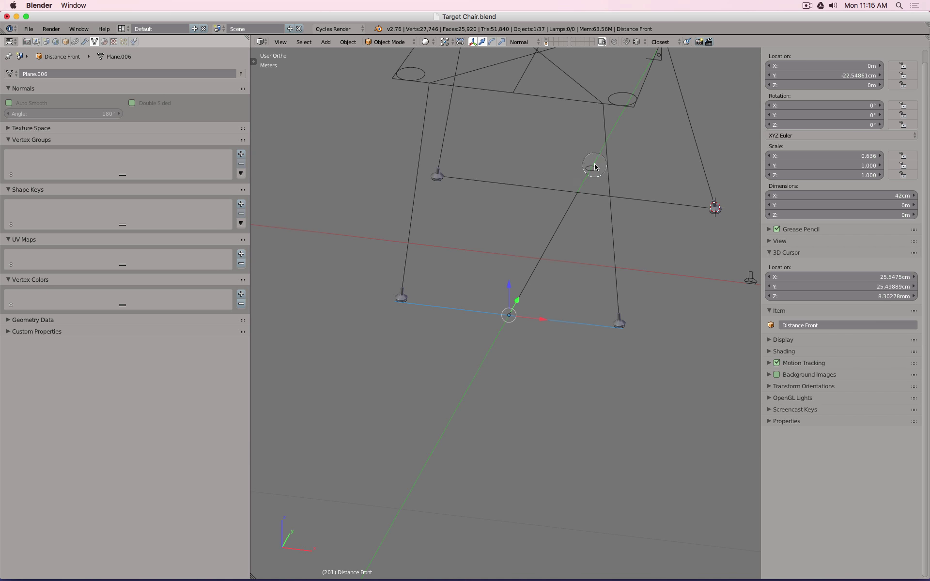
{"action": "left_click", "coordinate": [592, 166]}
{"action": "key", "text": "Escape"}
{"action": "right_click", "coordinate": [427, 91], "text": "shift"}
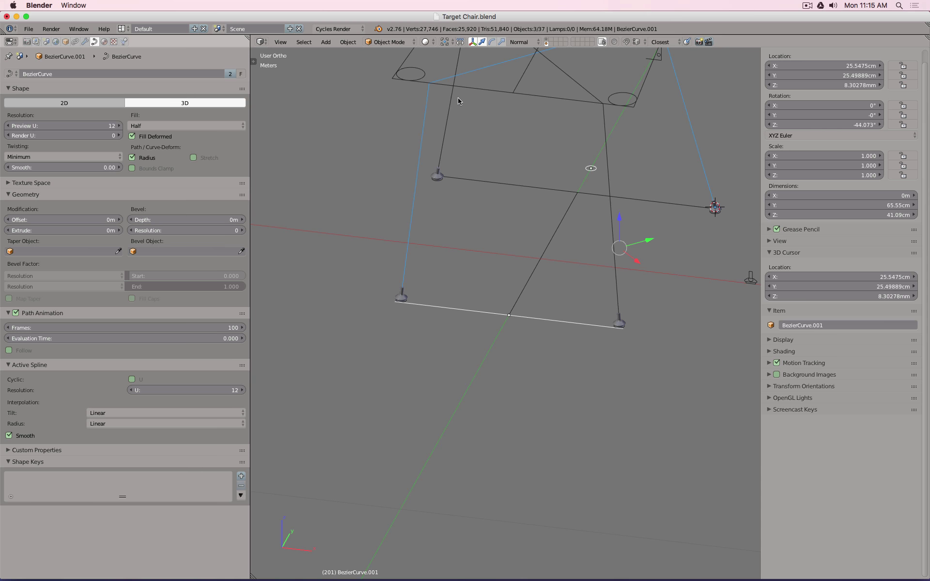
{"action": "right_click", "coordinate": [456, 98], "text": "shift"}
{"action": "right_click", "coordinate": [556, 194], "text": "shift"}
{"action": "key", "text": "h"}
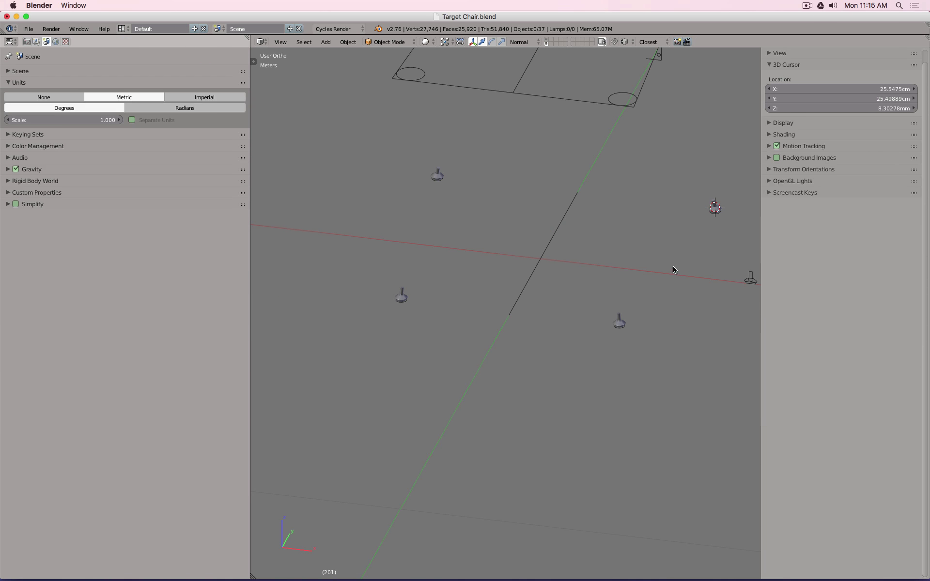
Step: Hide the pipe diameter circles under the two front feet
{"action": "right_click", "coordinate": [621, 330]}
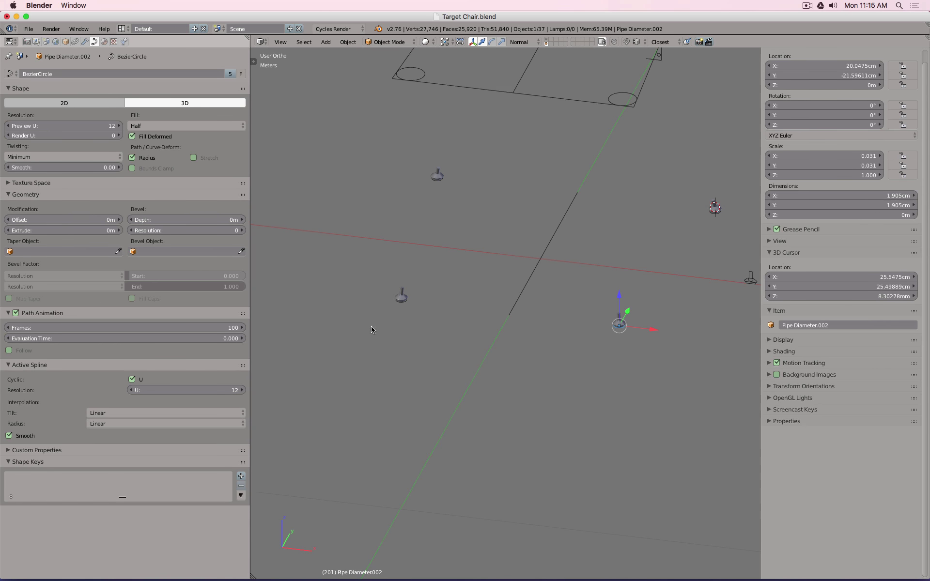
{"action": "scroll", "coordinate": [371, 326], "scroll_direction": "up", "scroll_amount": 5}
{"action": "key", "text": "h"}
{"action": "right_click", "coordinate": [462, 267]}
{"action": "key", "text": "h"}
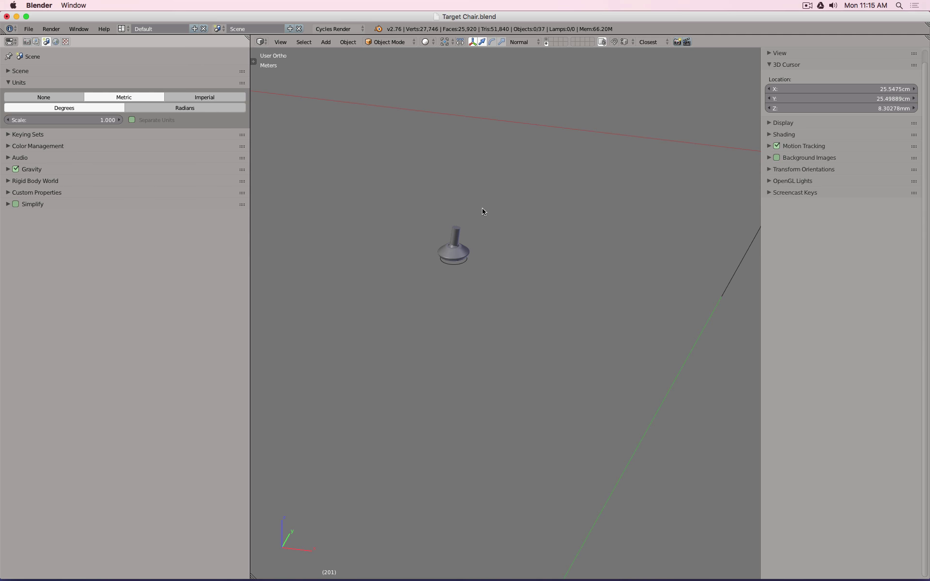
{"action": "right_click", "coordinate": [452, 274]}
{"action": "right_click", "coordinate": [470, 267]}
{"action": "key", "text": "h"}
Step: Hide the pipe diameter circles under the two back feet
{"action": "middle_click_drag", "start_coordinate": [484, 107], "coordinate": [463, 279], "text": "shift"}
{"action": "scroll", "coordinate": [536, 125], "scroll_direction": "up", "scroll_amount": 5}
{"action": "right_click", "coordinate": [537, 125]}
{"action": "key", "text": "h"}
{"action": "scroll", "coordinate": [536, 125], "scroll_direction": "down", "scroll_amount": 9}
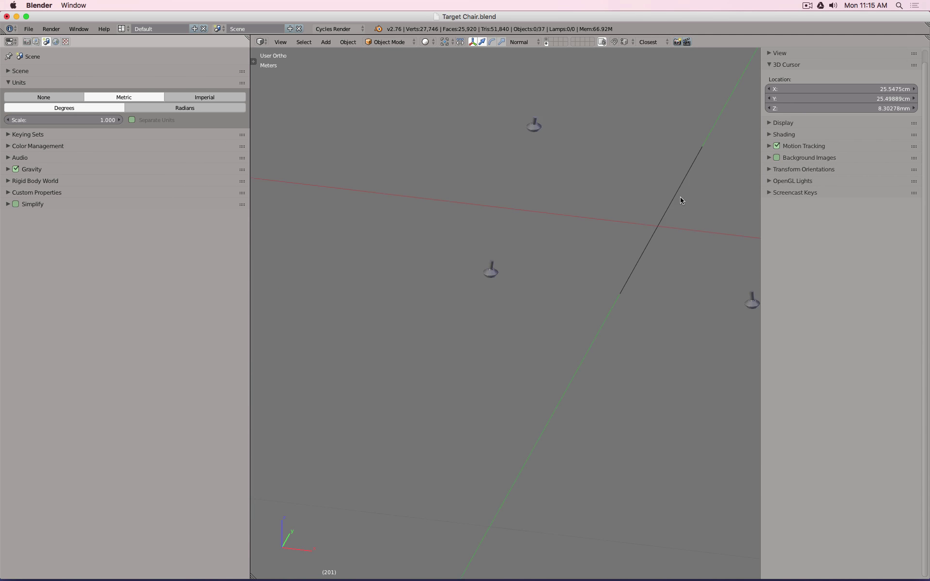
{"action": "middle_click_drag", "start_coordinate": [681, 200], "coordinate": [580, 230], "text": "shift"}
{"action": "scroll", "coordinate": [613, 157], "scroll_direction": "up", "scroll_amount": 6}
{"action": "right_click", "coordinate": [609, 99]}
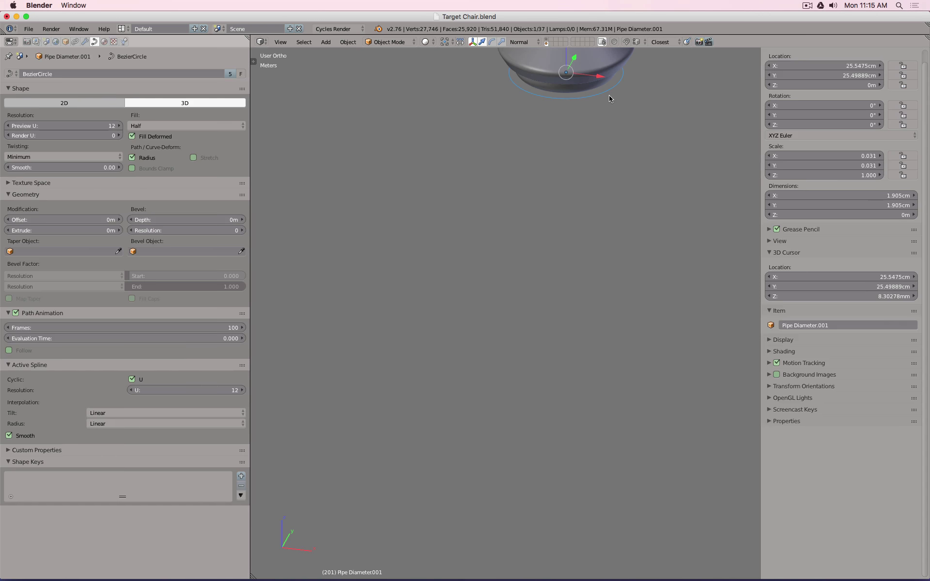
{"action": "key", "text": "h"}
{"action": "scroll", "coordinate": [608, 134], "scroll_direction": "down", "scroll_amount": 8}
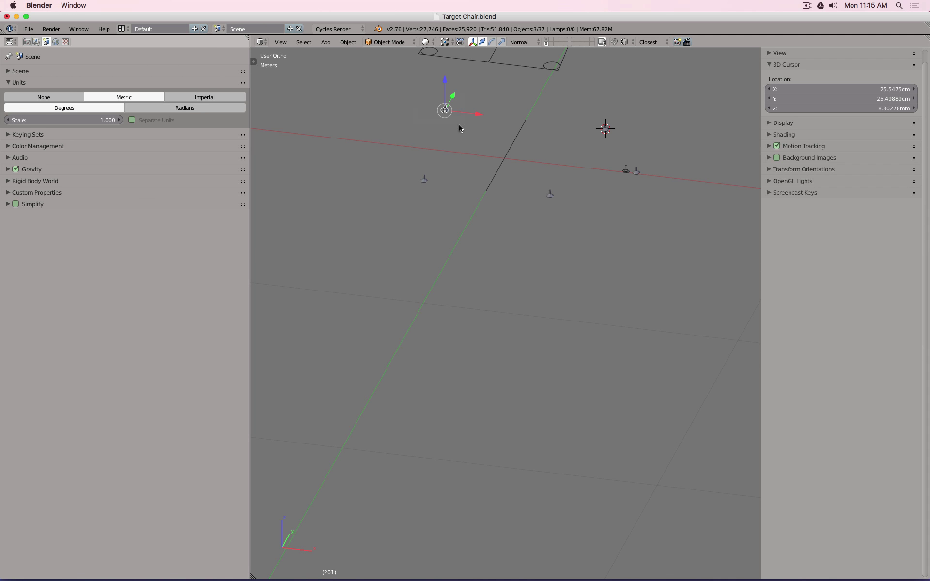
Step: Select all parts of the four chair feet and move them to the layer holding the leg pipes
{"action": "key", "text": "b"}
{"action": "left_click_drag", "start_coordinate": [404, 142], "coordinate": [449, 197]}
{"action": "key", "text": "b"}
{"action": "left_click_drag", "start_coordinate": [544, 167], "coordinate": [560, 213]}
{"action": "key", "text": "b"}
{"action": "left_click_drag", "start_coordinate": [591, 124], "coordinate": [624, 139]}
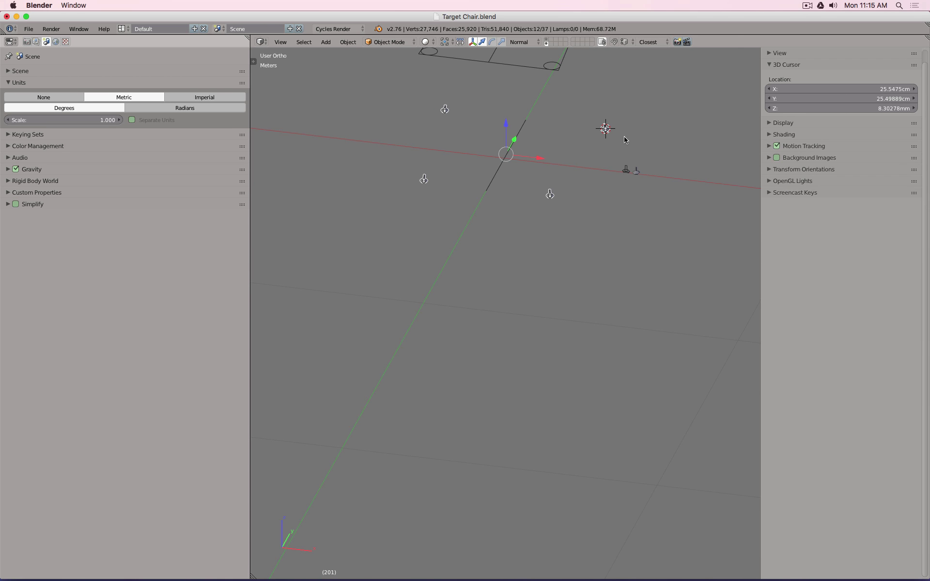
{"action": "key", "text": "x"}
{"action": "left_click", "coordinate": [698, 154]}
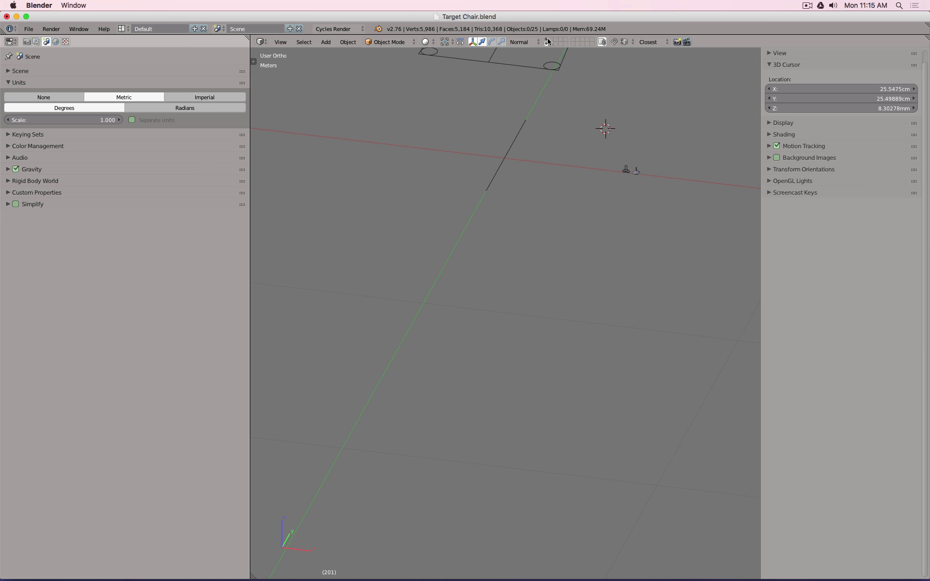
Step: Show the leg layer from the front and examine in solid and wireframe shading how the positive-X back foot meets its pipe
{"action": "key", "text": "a"}
{"action": "key", "text": "KP_1"}
{"action": "scroll", "coordinate": [548, 184], "scroll_direction": "up", "scroll_amount": 8}
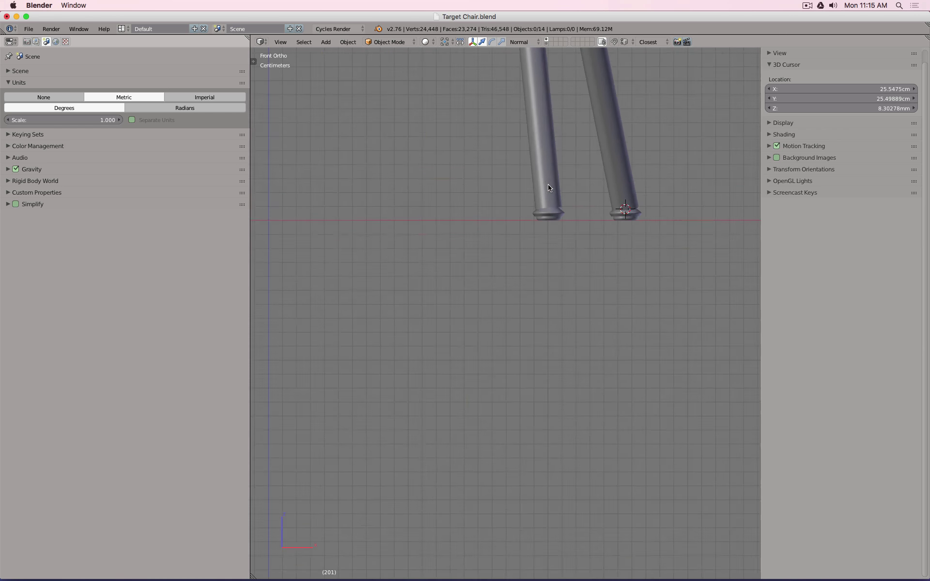
{"action": "scroll", "coordinate": [601, 206], "scroll_direction": "down", "scroll_amount": 2}
{"action": "scroll", "coordinate": [551, 208], "scroll_direction": "up", "scroll_amount": 7}
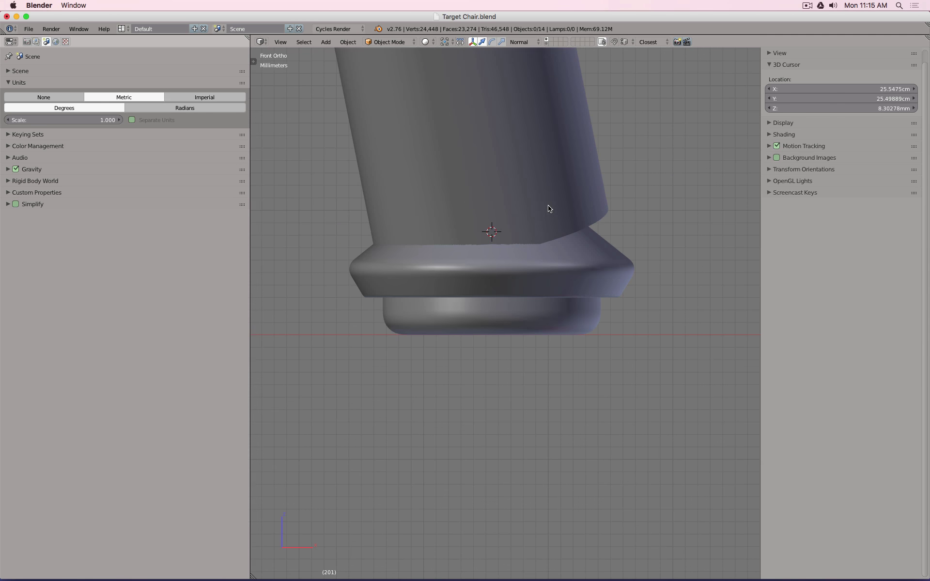
{"action": "key", "text": "z"}
{"action": "key", "text": "z"}
{"action": "scroll", "coordinate": [550, 207], "scroll_direction": "down", "scroll_amount": 4}
{"action": "key", "text": "z"}
{"action": "scroll", "coordinate": [560, 201], "scroll_direction": "up", "scroll_amount": 5}
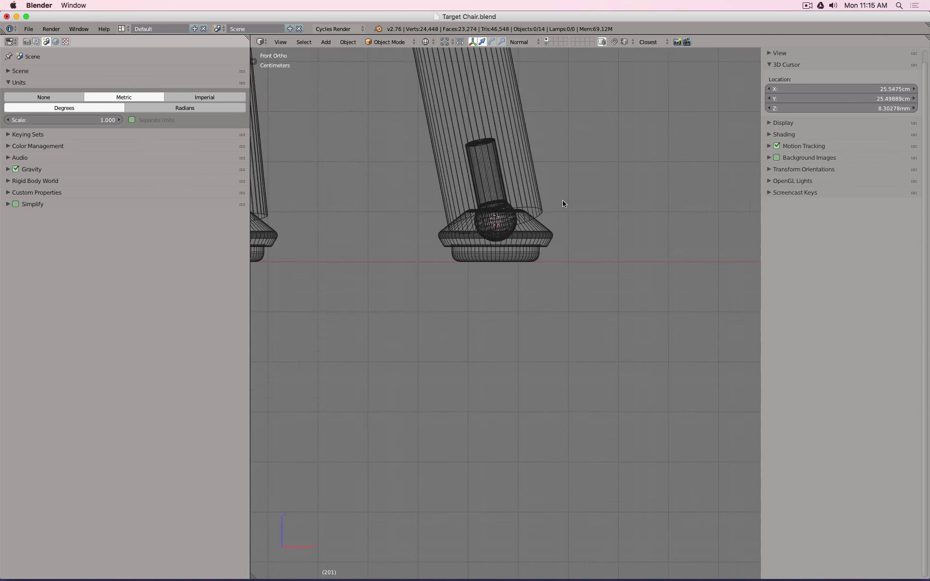
{"action": "scroll", "coordinate": [504, 218], "scroll_direction": "down", "scroll_amount": 1}
Step: Select the leg pipe above the positive-X back foot and try a bevel start factor of 0.001
{"action": "right_click", "coordinate": [490, 224]}
{"action": "key", "text": "z"}
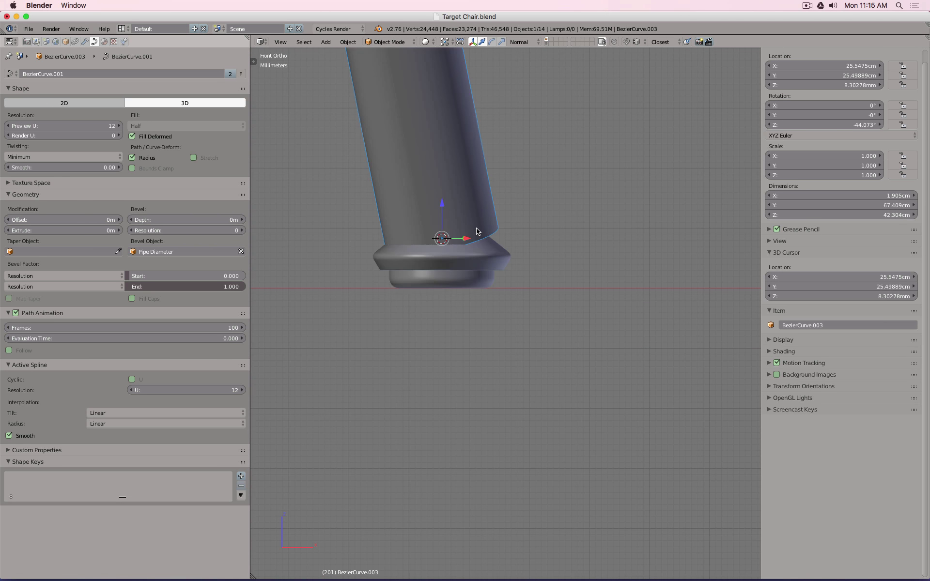
{"action": "scroll", "coordinate": [484, 227], "scroll_direction": "down", "scroll_amount": 3}
{"action": "middle_click_drag", "start_coordinate": [485, 225], "coordinate": [516, 220]}
{"action": "scroll", "coordinate": [516, 220], "scroll_direction": "down", "scroll_amount": 4}
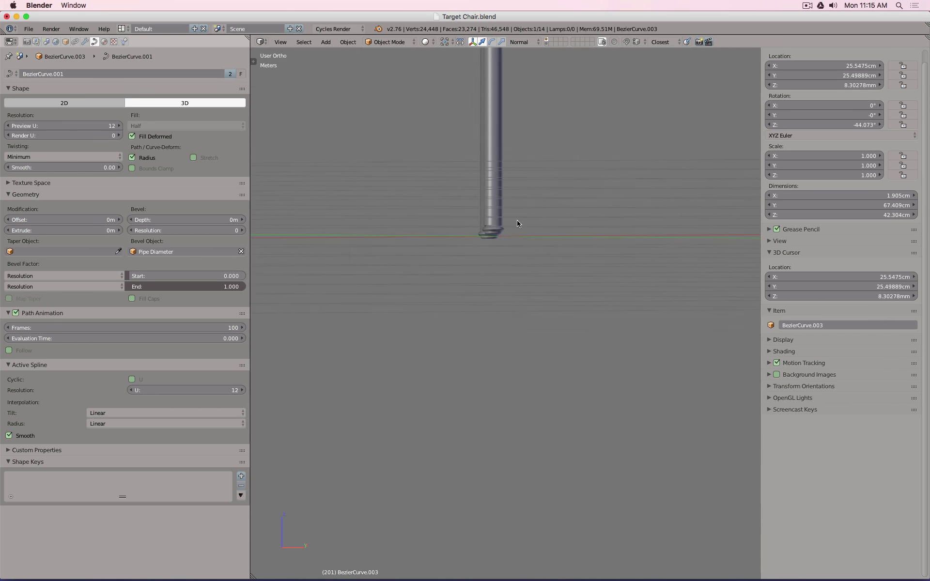
{"action": "key", "text": "KP_1"}
{"action": "scroll", "coordinate": [517, 221], "scroll_direction": "up", "scroll_amount": 4}
{"action": "scroll", "coordinate": [504, 197], "scroll_direction": "up", "scroll_amount": 2}
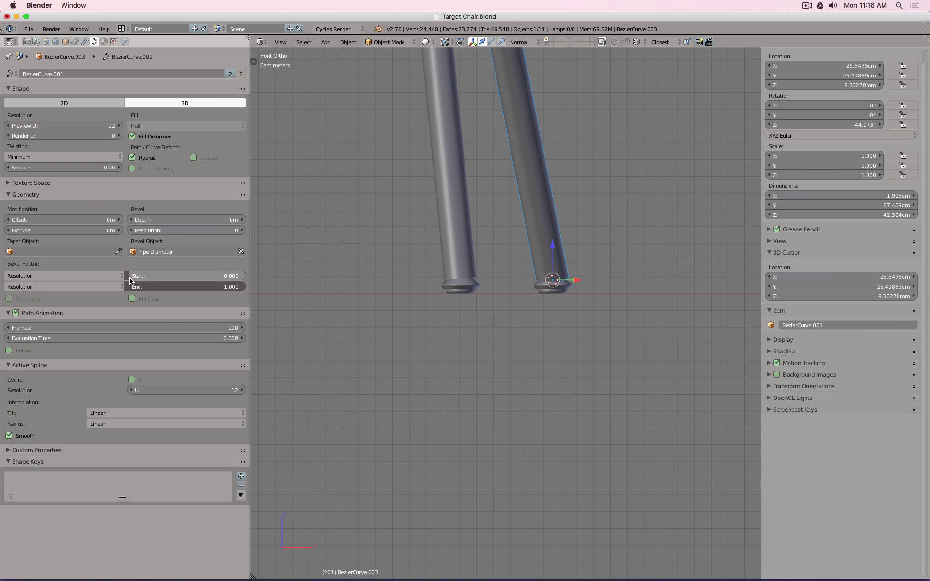
{"action": "mouse_move", "coordinate": [138, 277]}
{"action": "left_mouse_down"}
{"action": "mouse_move", "coordinate": [233, 277]}
{"action": "mouse_move", "coordinate": [150, 279]}
{"action": "left_mouse_up"}
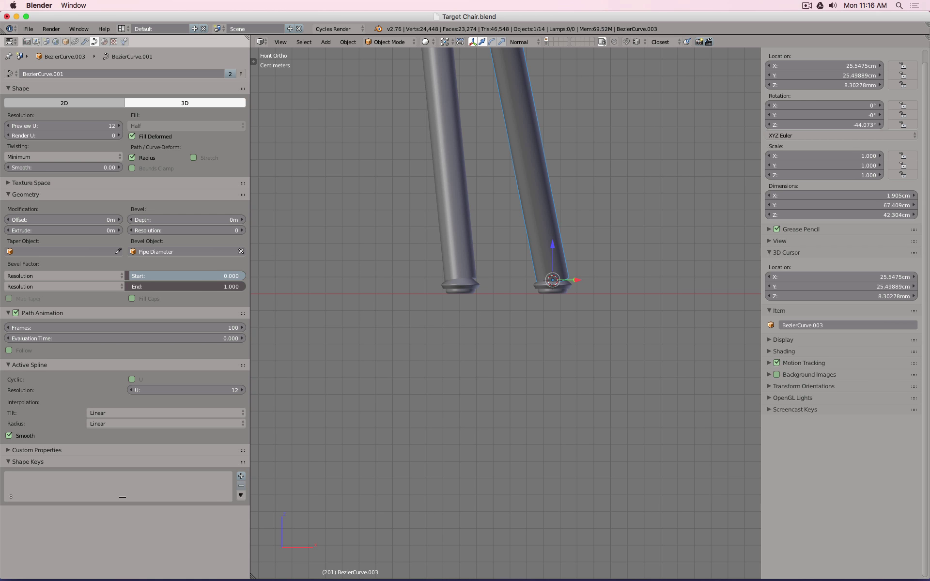
{"action": "left_click", "coordinate": [165, 275]}
{"action": "type", "text": "0.001"}
{"action": "key", "text": "Return"}
Step: Reduce the pipe's bevel start factor to 0.0005
{"action": "left_click", "coordinate": [164, 276]}
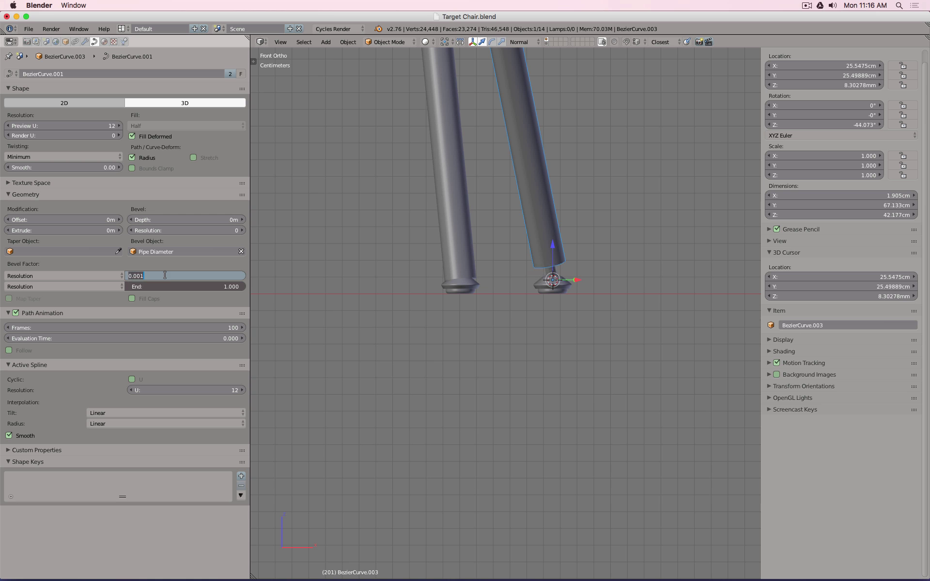
{"action": "key", "text": "BackSpace"}
{"action": "type", "text": "05"}
{"action": "key", "text": "Return"}
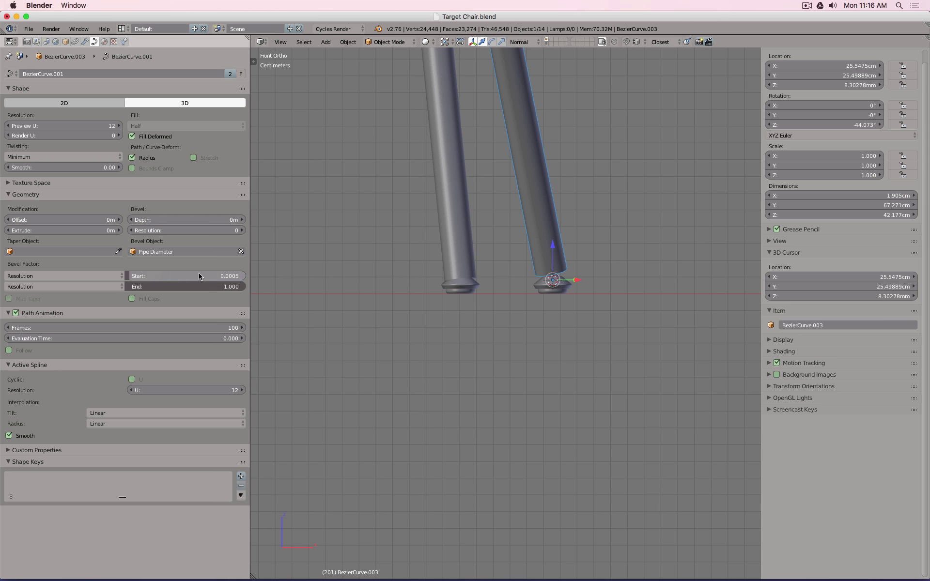
Step: Try to trim the pipe's other end with a bevel end factor of 0.999 and check its fit against the feet
{"action": "scroll", "coordinate": [537, 245], "scroll_direction": "down", "scroll_amount": 3}
{"action": "scroll", "coordinate": [368, 252], "scroll_direction": "up", "scroll_amount": 8}
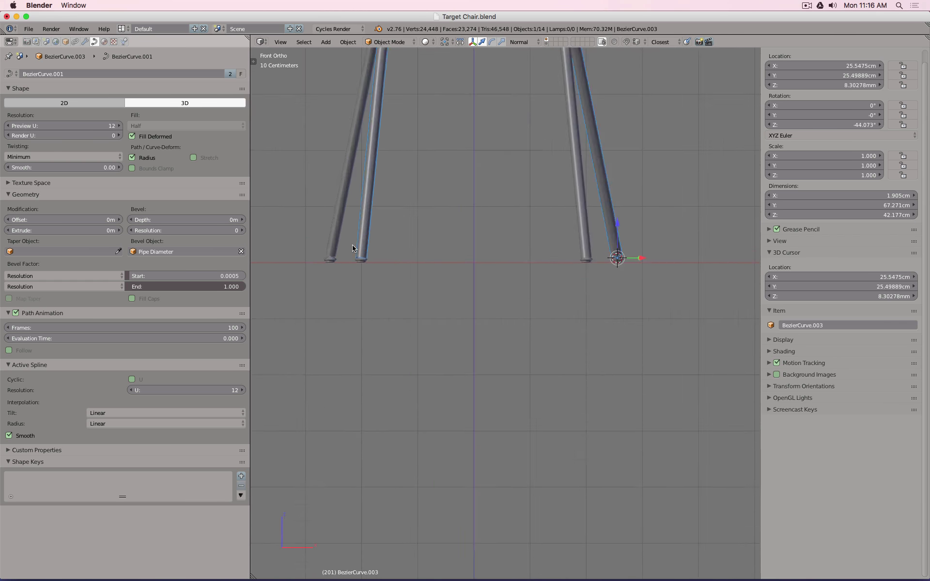
{"action": "left_click", "coordinate": [202, 286]}
{"action": "type", "text": "0.999"}
{"action": "key", "text": "Return"}
{"action": "scroll", "coordinate": [400, 262], "scroll_direction": "down", "scroll_amount": 8}
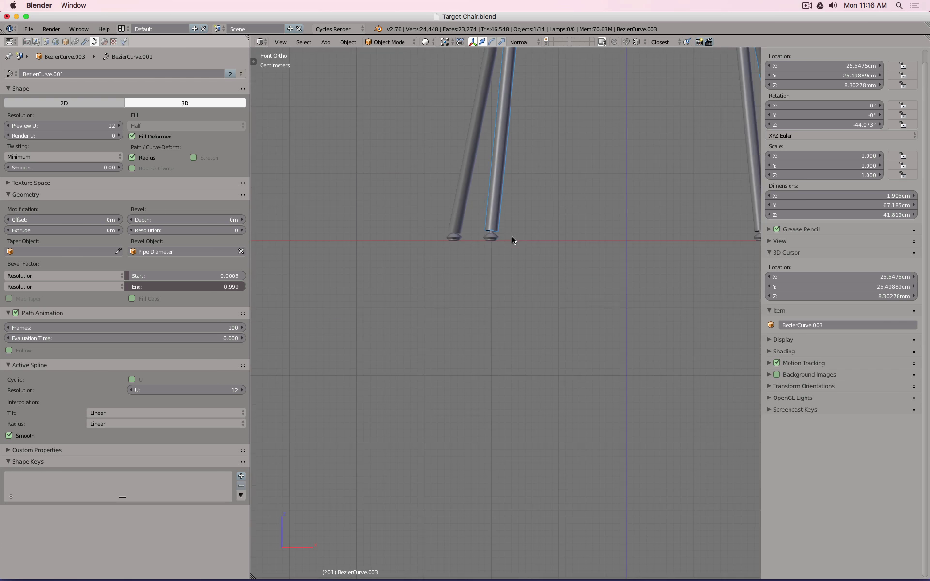
{"action": "scroll", "coordinate": [484, 257], "scroll_direction": "right", "scroll_amount": 5}
{"action": "scroll", "coordinate": [529, 254], "scroll_direction": "up", "scroll_amount": 4}
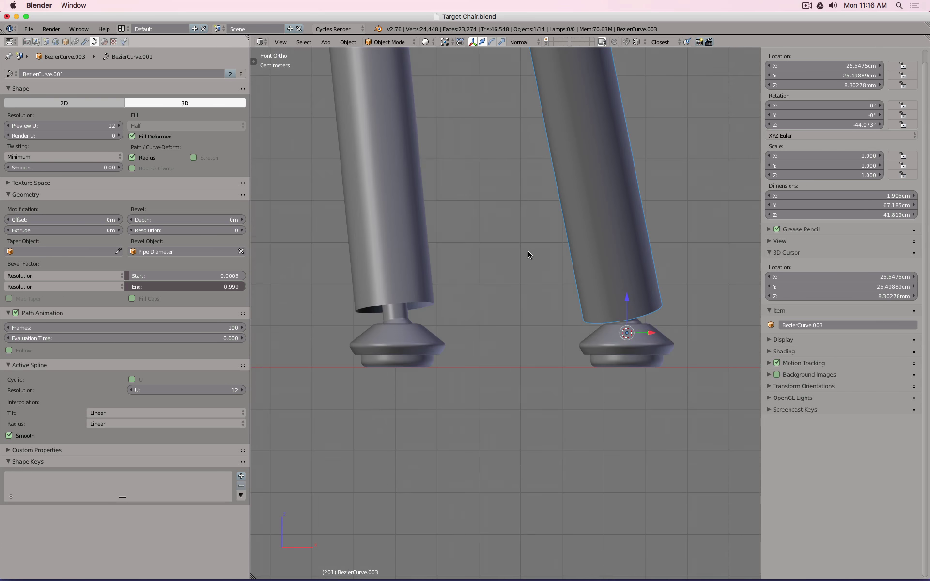
{"action": "scroll", "coordinate": [528, 251], "scroll_direction": "down", "scroll_amount": 8}
{"action": "mouse_move", "coordinate": [528, 254]}
{"action": "middle_mouse_down"}
{"action": "mouse_move", "coordinate": [517, 235]}
{"action": "mouse_move", "coordinate": [504, 255]}
{"action": "mouse_move", "coordinate": [517, 252]}
{"action": "middle_mouse_up"}
{"action": "left_click", "coordinate": [215, 287]}
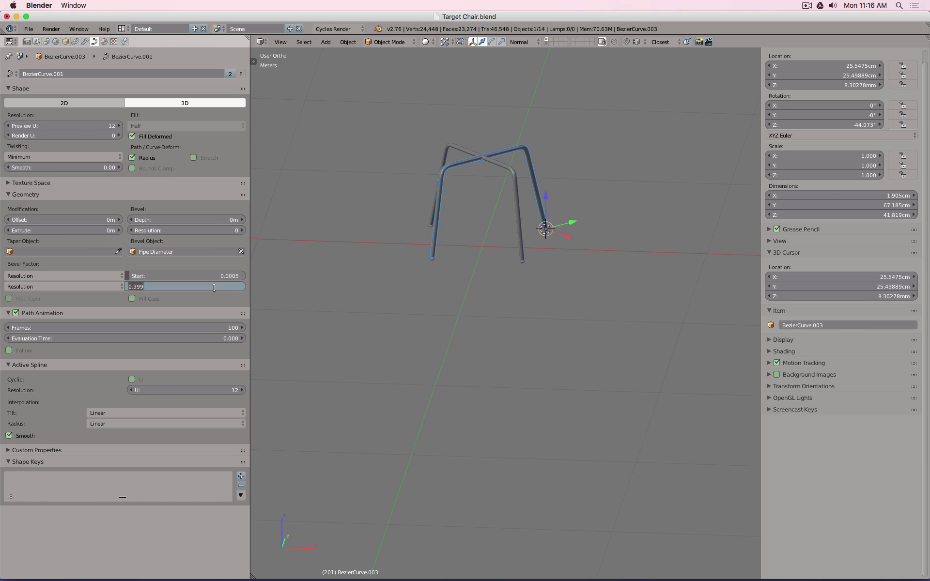
{"action": "key", "text": "Return"}
Step: Select the other crossing leg pipe and set the shared bevel factor to start at 0.0002083 and end at 1.000
{"action": "right_click", "coordinate": [498, 165]}
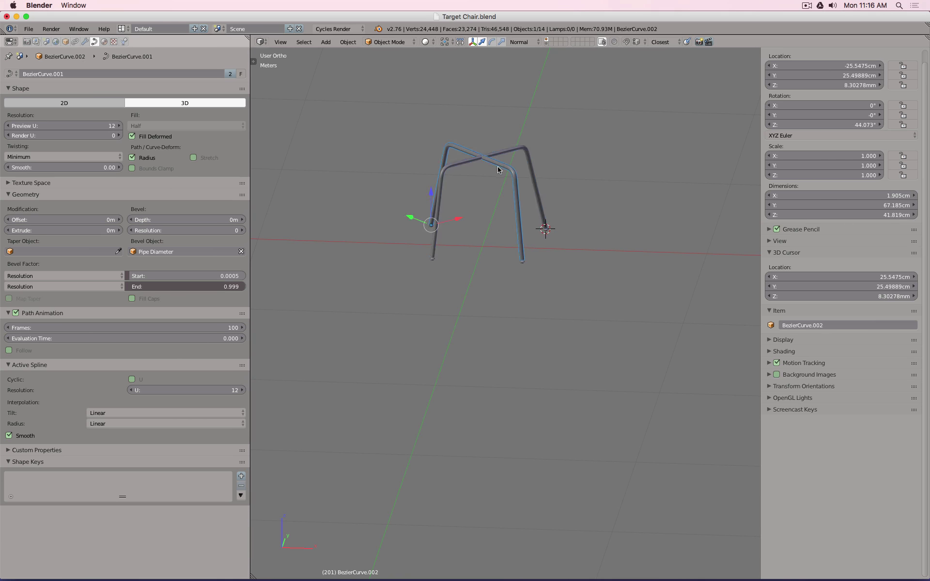
{"action": "key", "text": "KP_3"}
{"action": "scroll", "coordinate": [454, 168], "scroll_direction": "up", "scroll_amount": 10}
{"action": "left_click_drag", "start_coordinate": [184, 276], "coordinate": [187, 286]}
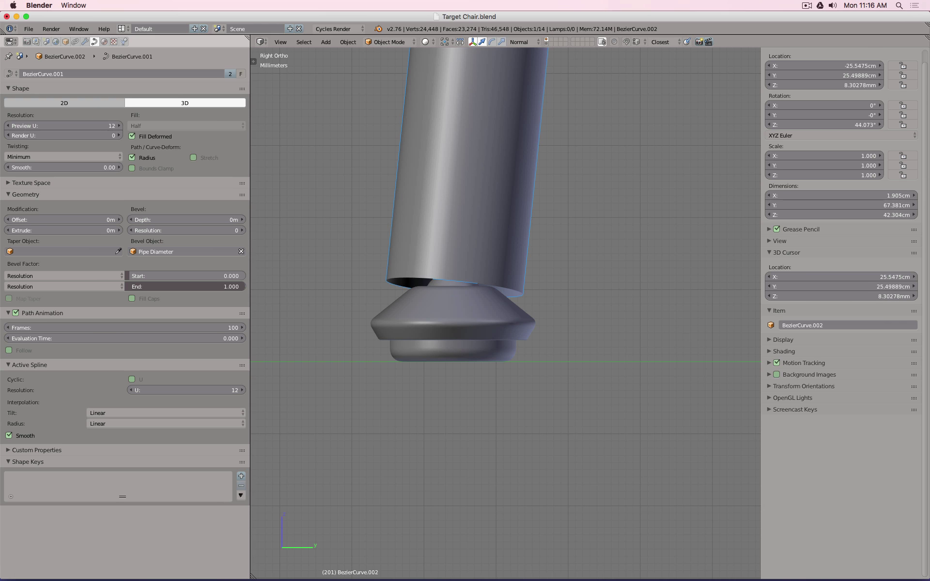
{"action": "scroll", "coordinate": [605, 243], "scroll_direction": "down", "scroll_amount": 8}
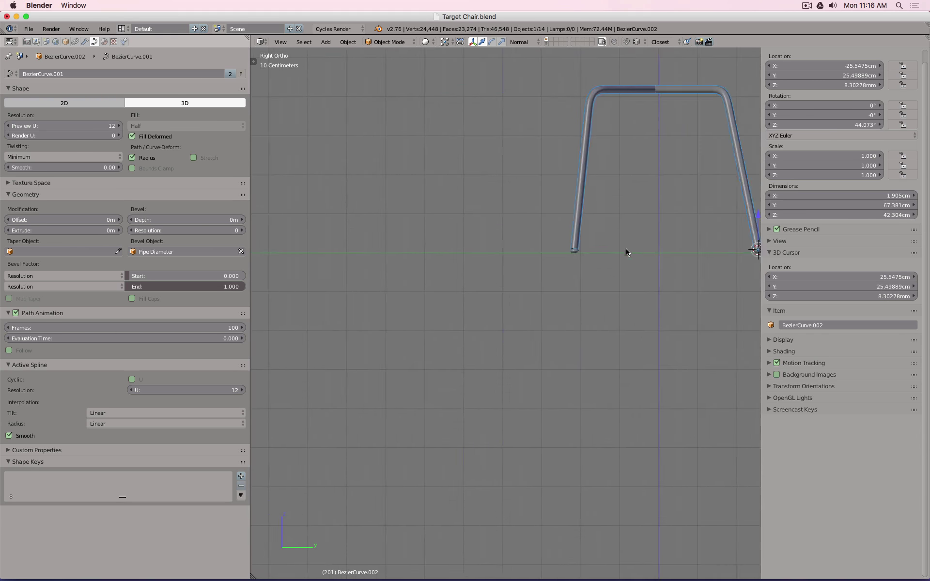
{"action": "scroll", "coordinate": [627, 252], "scroll_direction": "up", "scroll_amount": 8}
{"action": "left_click_drag", "start_coordinate": [184, 275], "coordinate": [186, 276]}
{"action": "key", "text": "a"}
{"action": "scroll", "coordinate": [563, 208], "scroll_direction": "down", "scroll_amount": 10}
{"action": "middle_click_drag", "start_coordinate": [567, 199], "coordinate": [466, 275]}
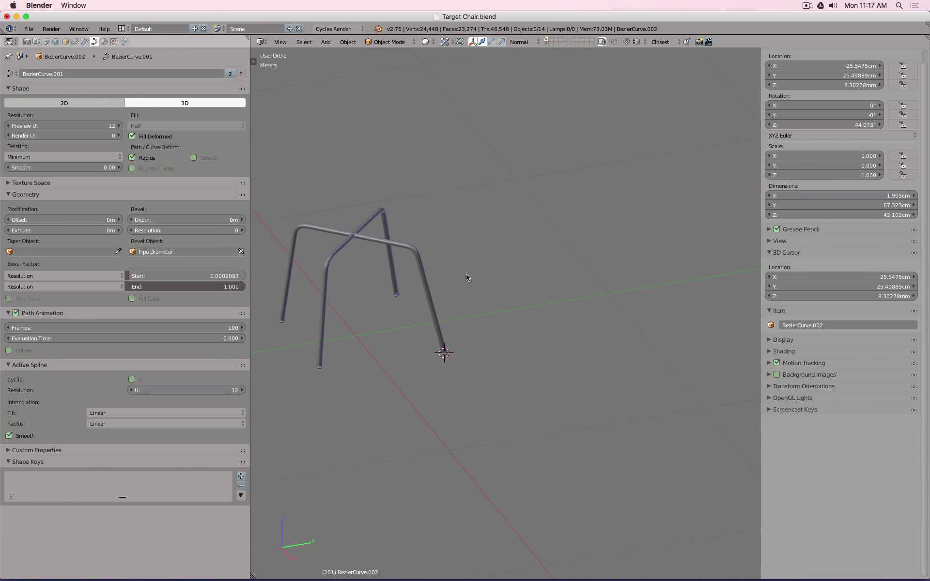
Step: Examine the crossing leg frames and their feet from the front and at an angle
{"action": "key", "text": "KP_1"}
{"action": "scroll", "coordinate": [530, 235], "scroll_direction": "up", "scroll_amount": 6}
{"action": "scroll", "coordinate": [530, 235], "scroll_direction": "down", "scroll_amount": 5}
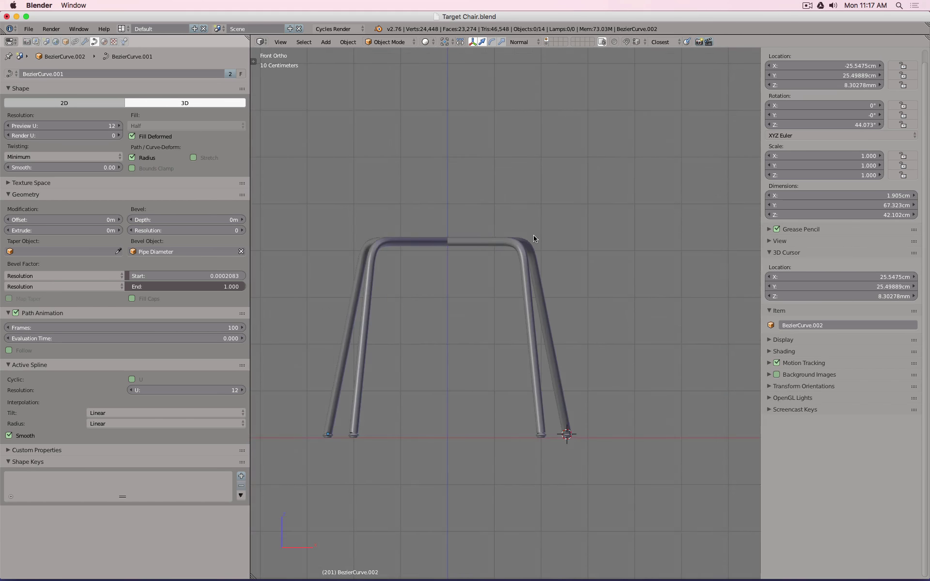
{"action": "middle_click_drag", "start_coordinate": [533, 234], "coordinate": [462, 308]}
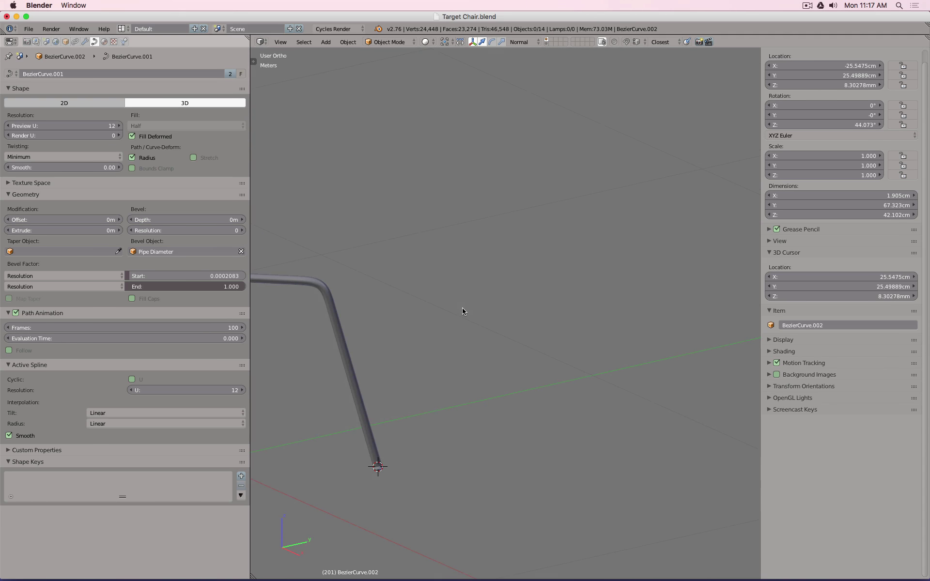
{"action": "key", "text": "KP_1"}
{"action": "scroll", "coordinate": [411, 298], "scroll_direction": "down", "scroll_amount": 3}
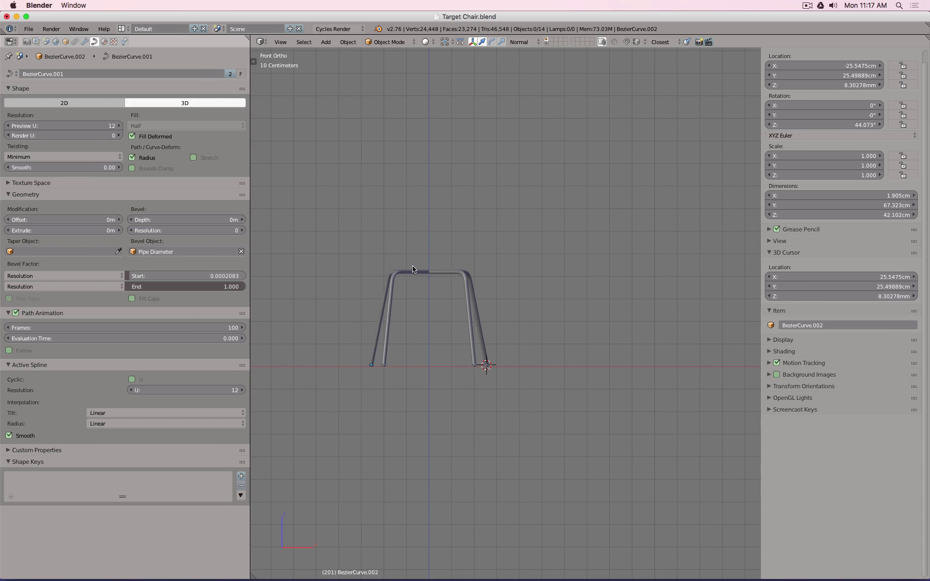
{"action": "middle_click_drag", "start_coordinate": [415, 268], "coordinate": [395, 307]}
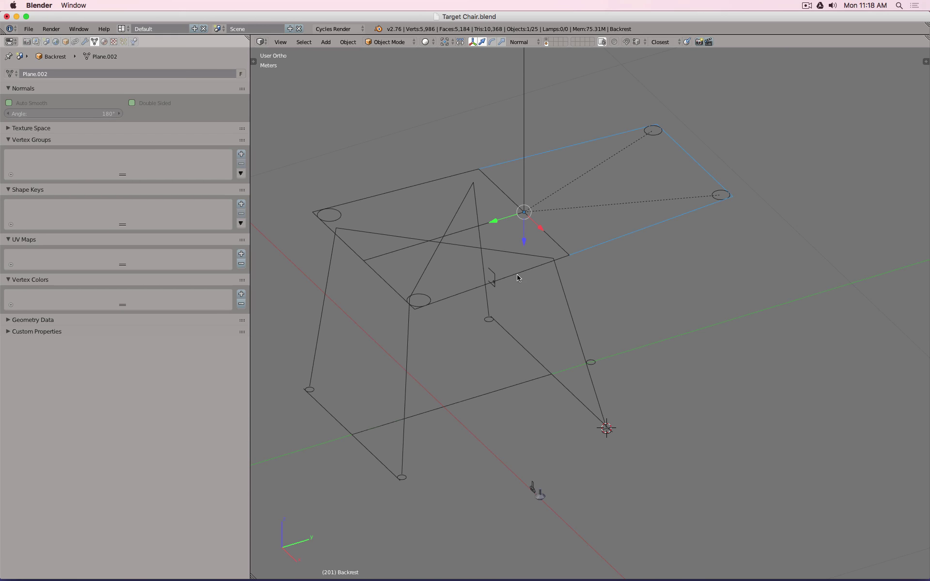
Step: Duplicate the seat and backrest outlines, move the copies to an empty layer and show only that layer
{"action": "right_click", "coordinate": [523, 277]}
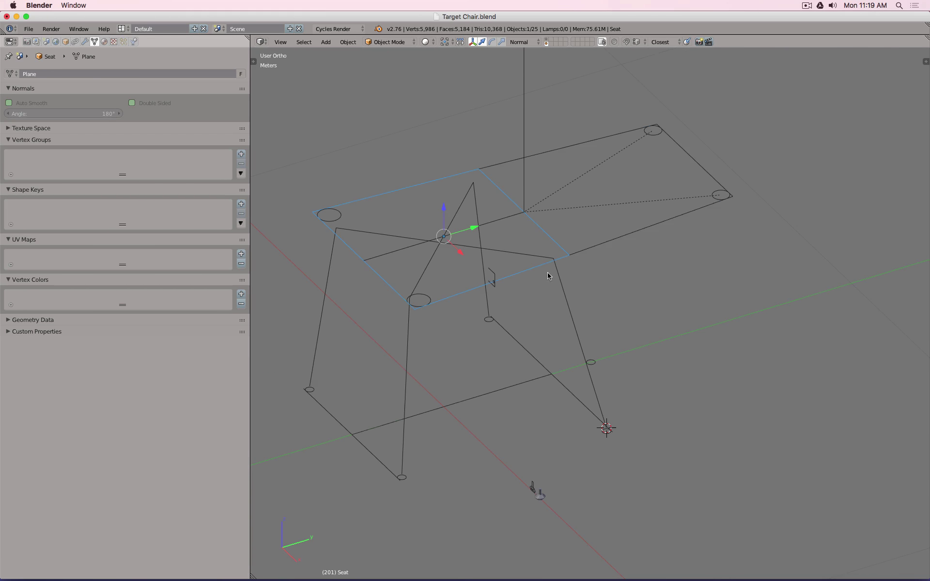
{"action": "middle_click_drag", "start_coordinate": [550, 272], "coordinate": [577, 270]}
{"action": "key", "text": "Tab"}
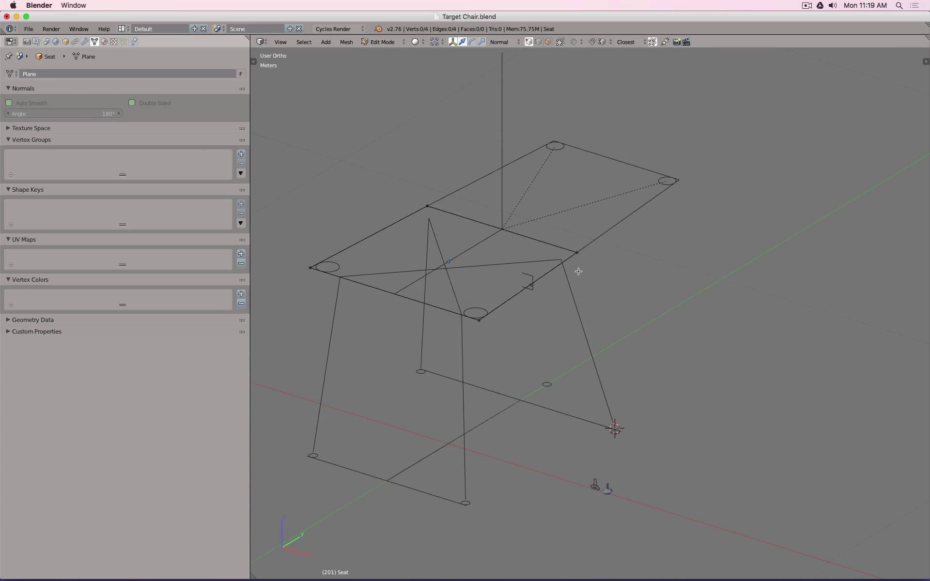
{"action": "key", "text": "Tab"}
{"action": "right_click", "coordinate": [597, 242]}
{"action": "key", "text": "Tab"}
{"action": "key", "text": "Tab"}
{"action": "key", "text": "a"}
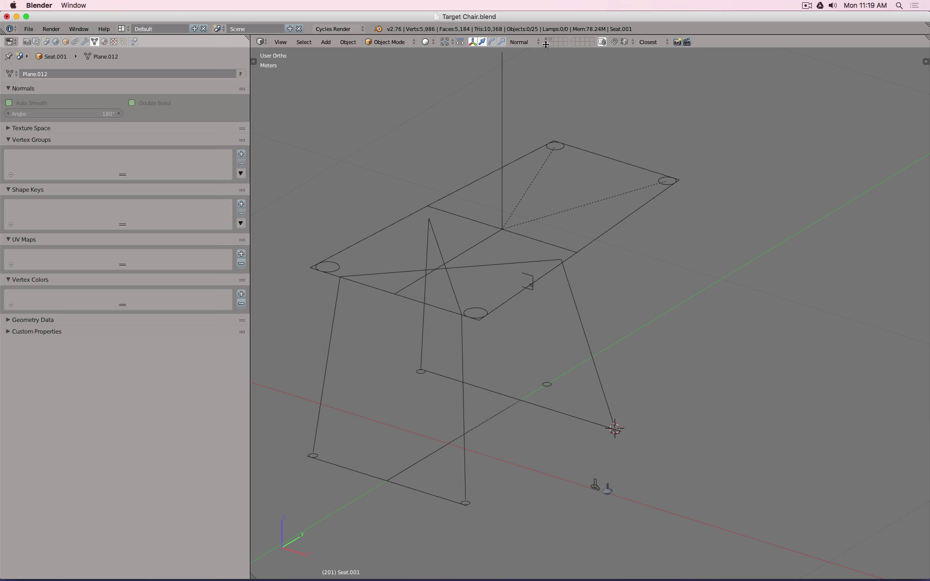
{"action": "left_click", "coordinate": [549, 40]}
{"action": "middle_click_drag", "start_coordinate": [556, 178], "coordinate": [554, 199]}
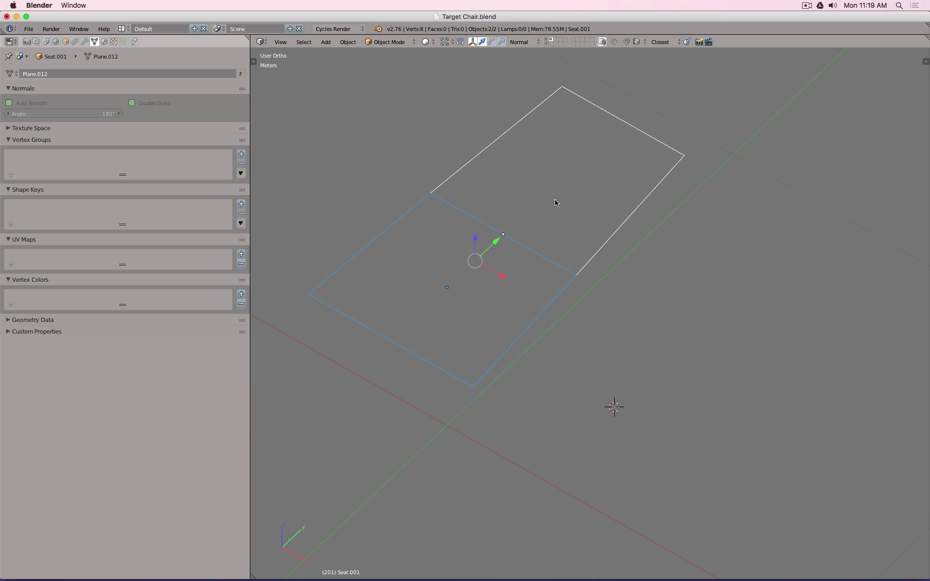
Step: Join the copied backrest outline into the copied seat outline
{"action": "key", "text": "Tab"}
{"action": "key", "text": "Tab"}
{"action": "right_click", "coordinate": [422, 204]}
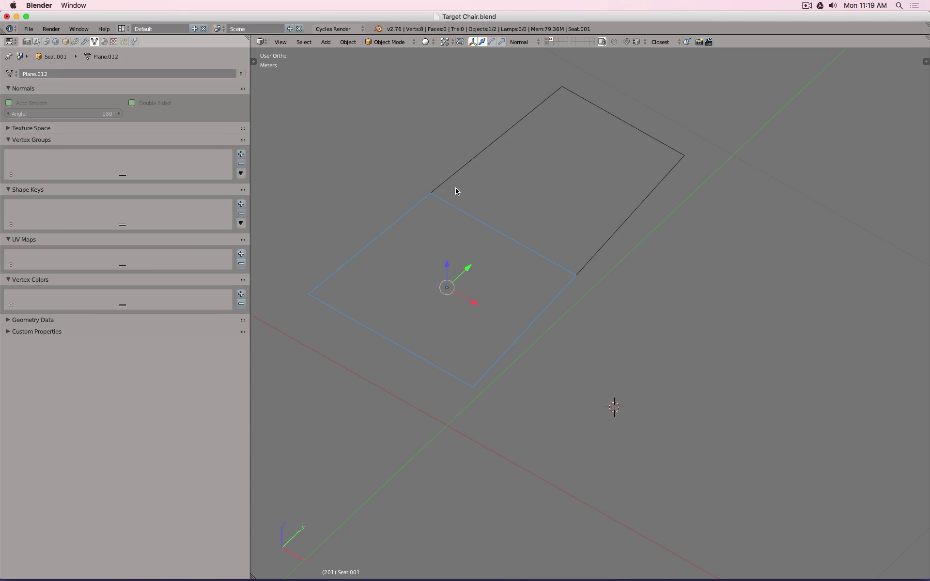
{"action": "right_click", "coordinate": [456, 188]}
{"action": "right_click", "coordinate": [425, 203], "text": "shift"}
{"action": "key", "text": "ctrl+j"}
Step: Select the overlapping vertices where the seat and backrest outlines meet and remove the doubles
{"action": "key", "text": "Tab"}
{"action": "key", "text": "a"}
{"action": "right_click", "coordinate": [431, 193]}
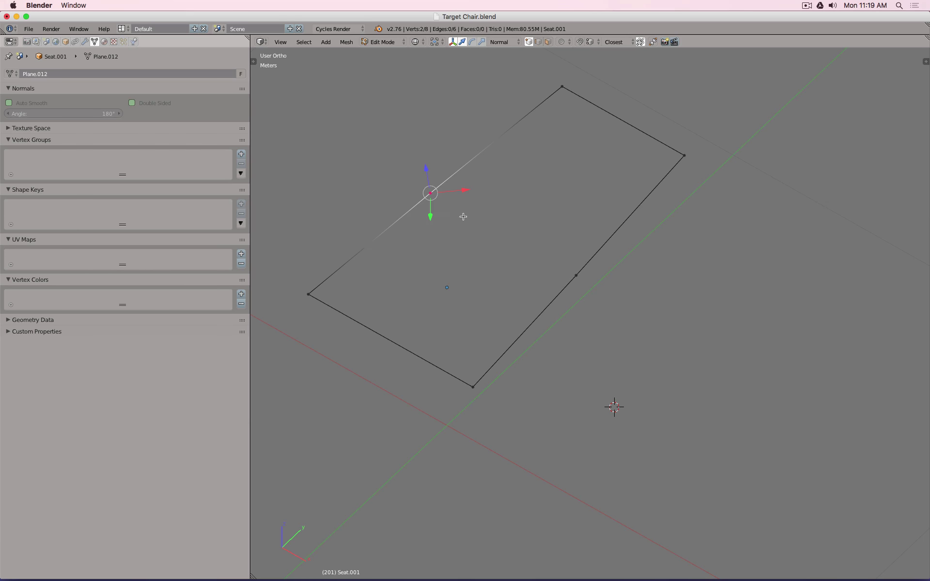
{"action": "right_click", "coordinate": [576, 276], "text": "shift"}
{"action": "key", "text": "w"}
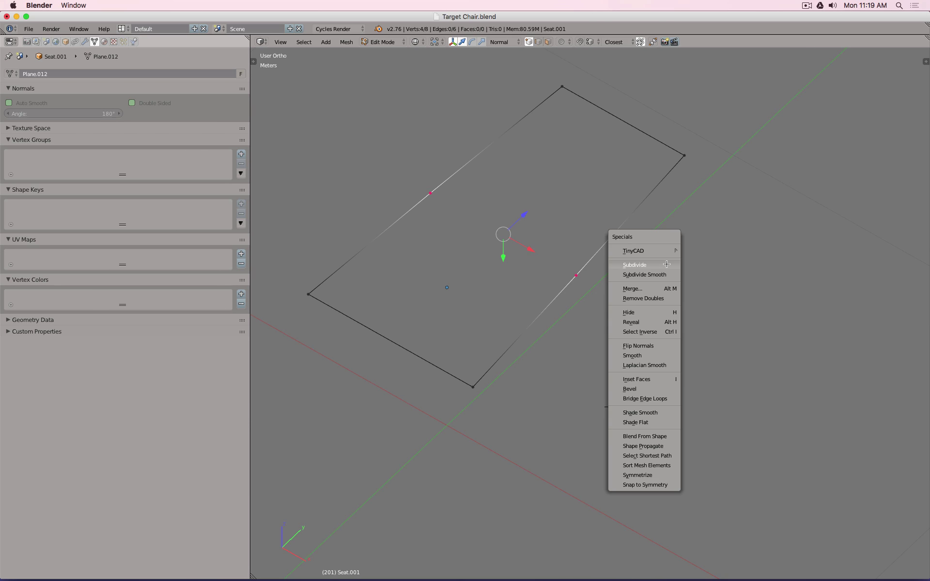
{"action": "left_click", "coordinate": [663, 299]}
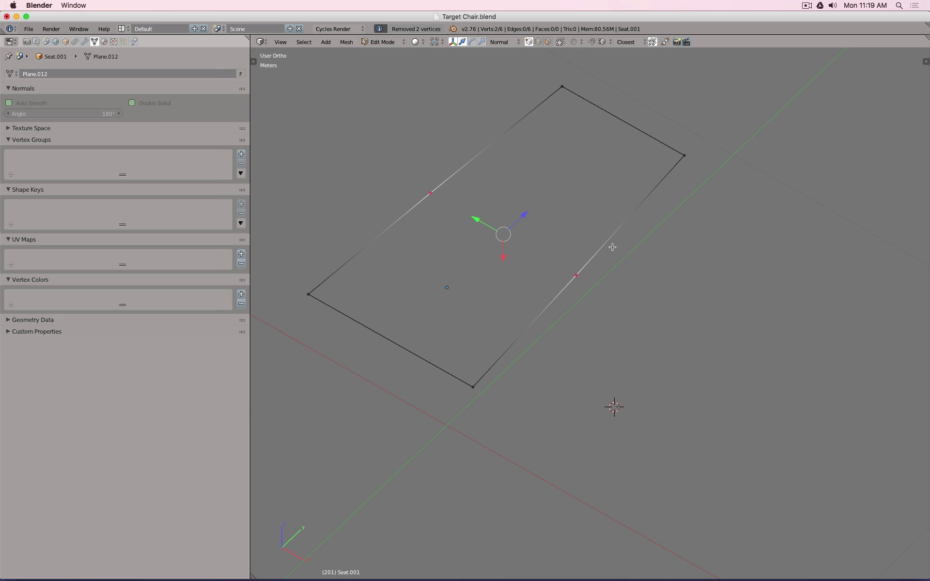
Step: Dissolve the two merged mid-side vertices and fill the four-corner outline with a face
{"action": "mouse_move", "coordinate": [613, 247]}
{"action": "middle_mouse_down"}
{"action": "mouse_move", "coordinate": [609, 260]}
{"action": "mouse_move", "coordinate": [627, 234]}
{"action": "middle_mouse_up"}
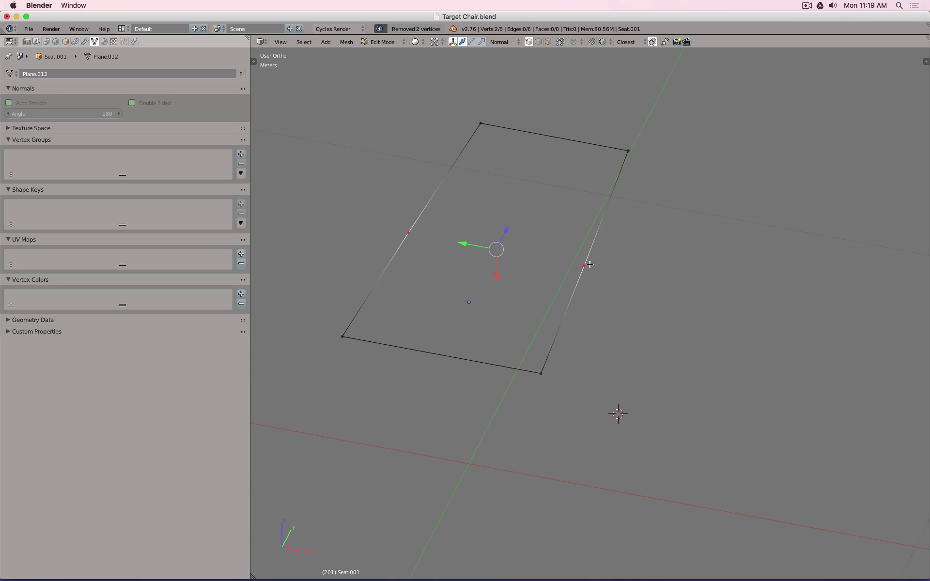
{"action": "key", "text": "x"}
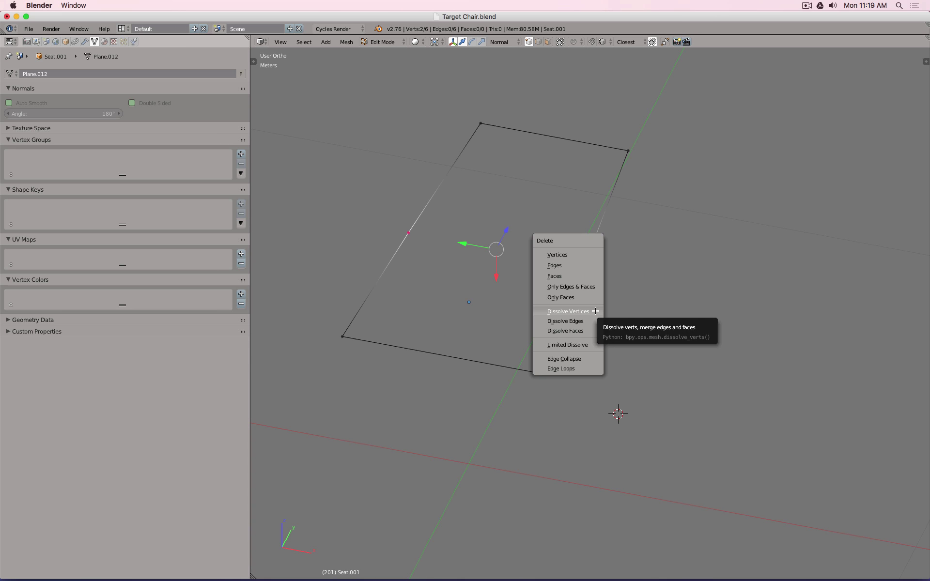
{"action": "left_click", "coordinate": [588, 310]}
{"action": "key", "text": "a"}
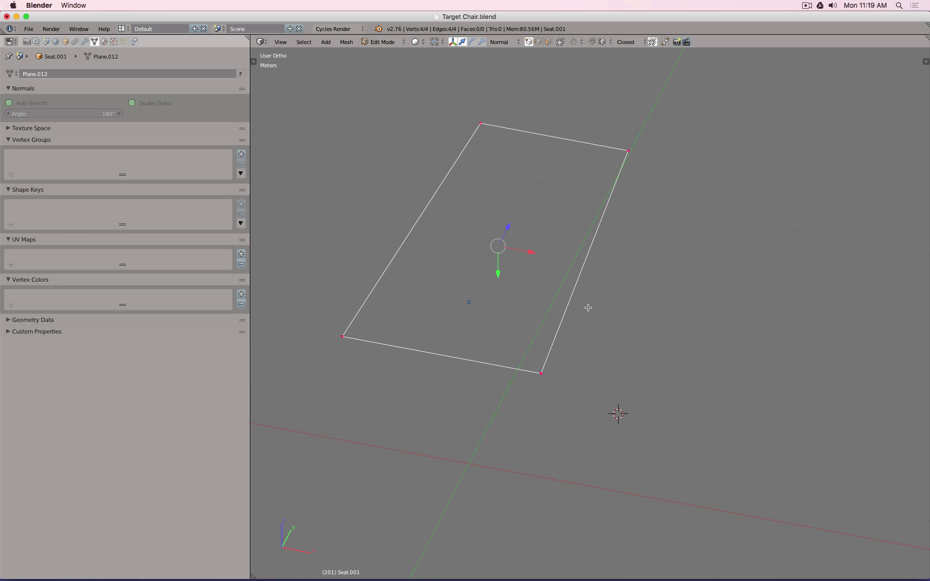
{"action": "key", "text": "f"}
{"action": "key", "text": "Tab"}
{"action": "middle_click_drag", "start_coordinate": [627, 321], "coordinate": [596, 345]}
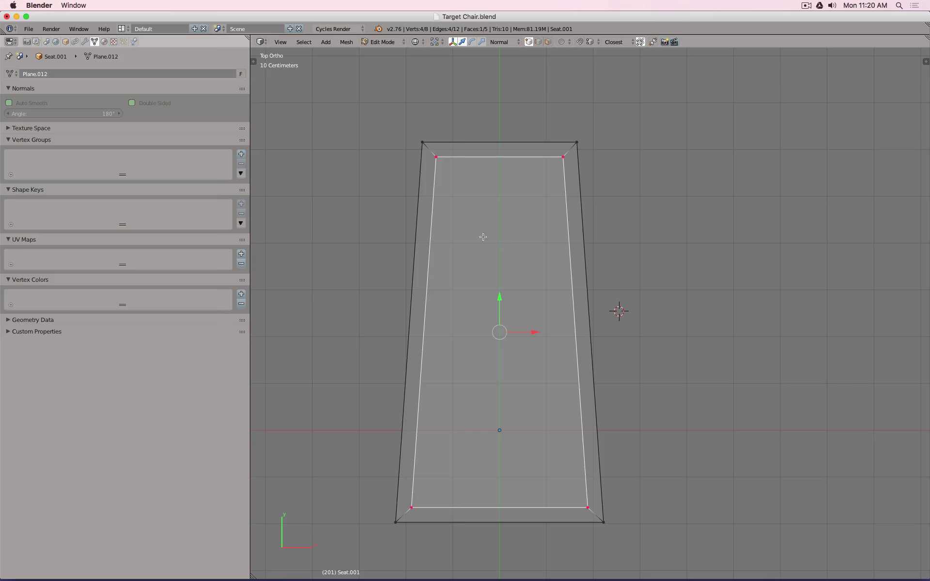
Step: Set the inset thickness of the combined seat-and-backrest face to 0.005
{"action": "key", "text": "t"}
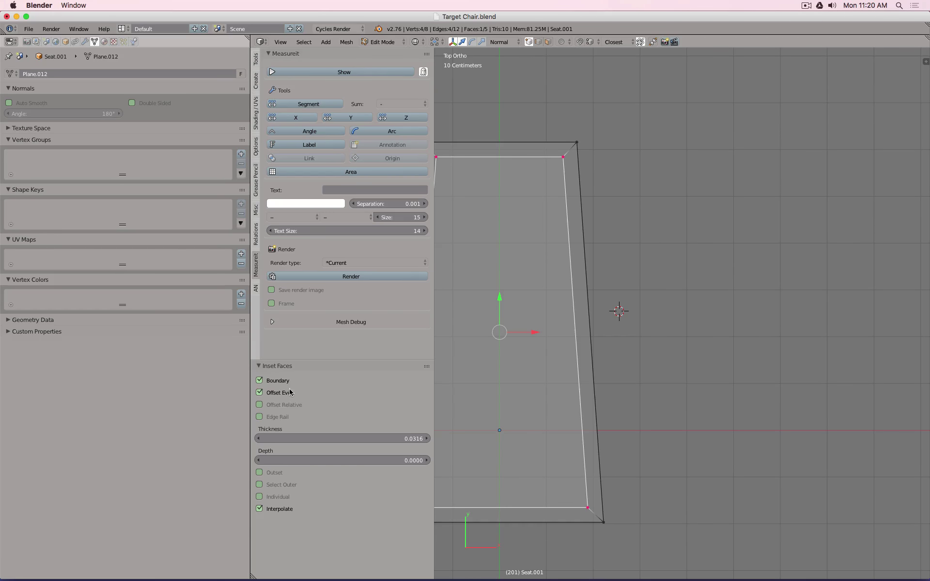
{"action": "key", "text": "ctrl+Up"}
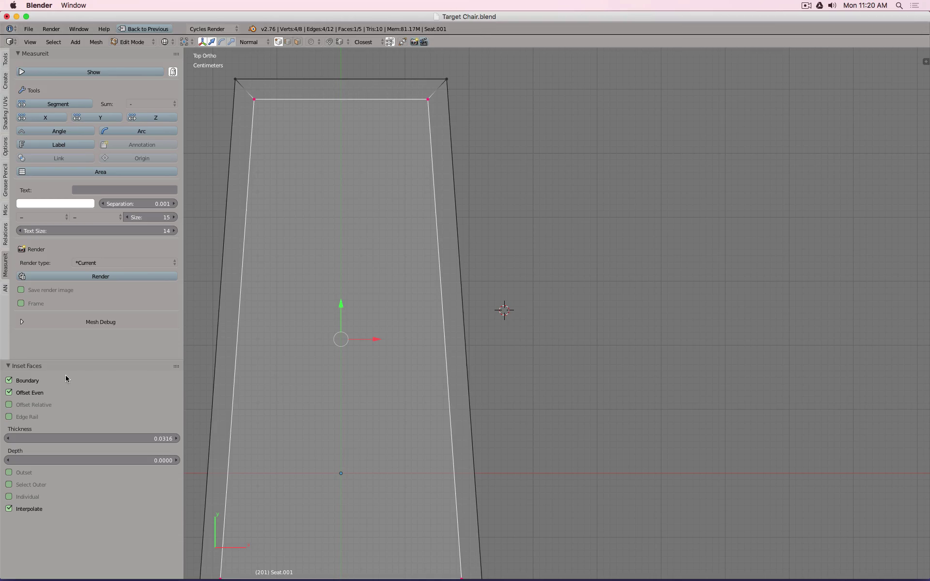
{"action": "left_click", "coordinate": [131, 438]}
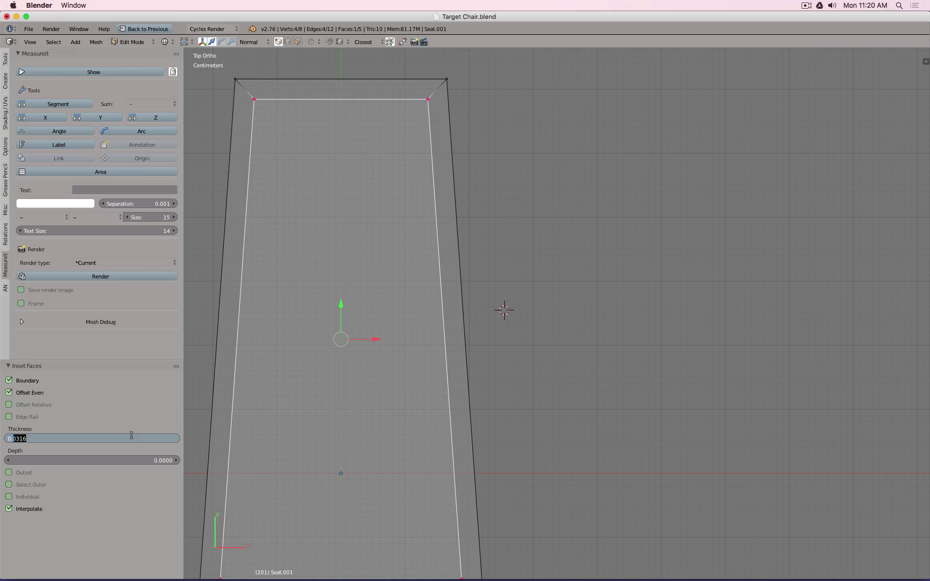
{"action": "type", "text": "005"}
{"action": "key", "text": "Tab"}
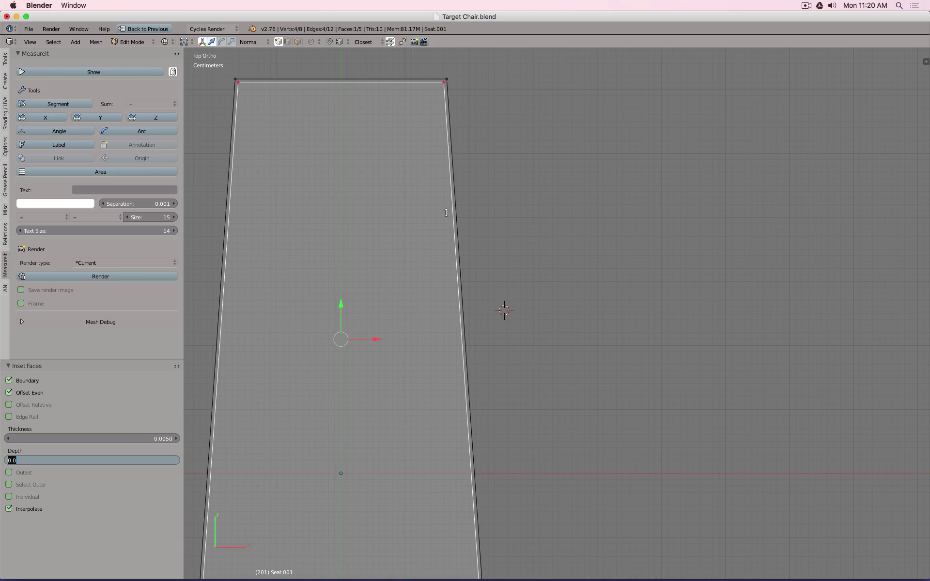
{"action": "key", "text": "Return"}
{"action": "scroll", "coordinate": [461, 228], "scroll_direction": "up", "scroll_amount": 5}
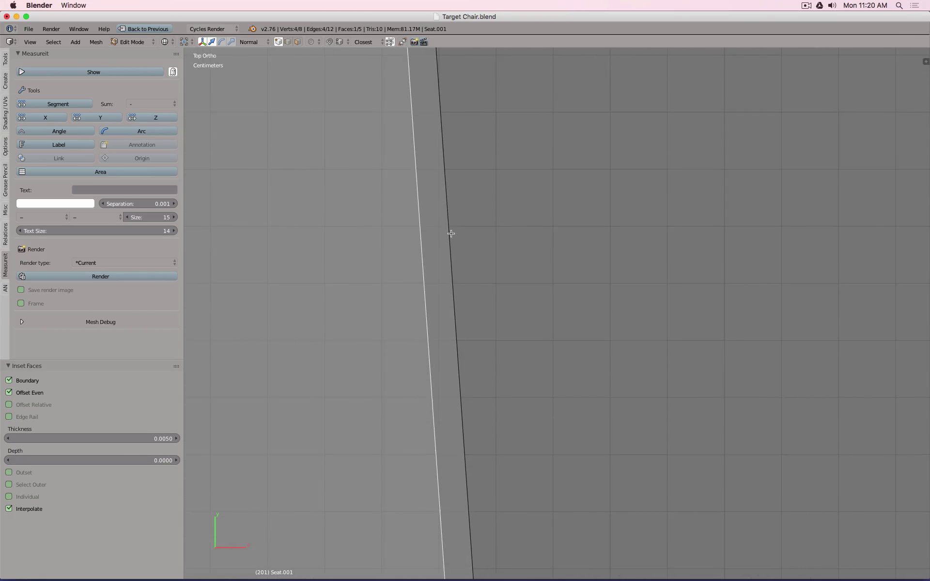
Step: Check the inset gap along the panel's edges, separate the selected inner face into its own object and leave edit mode
{"action": "scroll", "coordinate": [463, 229], "scroll_direction": "up", "scroll_amount": 3}
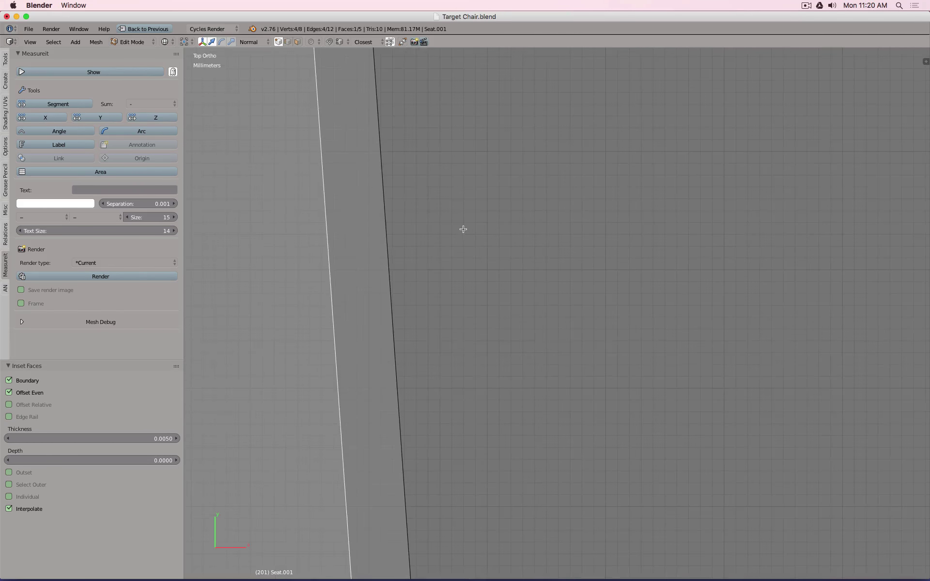
{"action": "middle_click_drag", "start_coordinate": [376, 245], "coordinate": [459, 245], "text": "shift"}
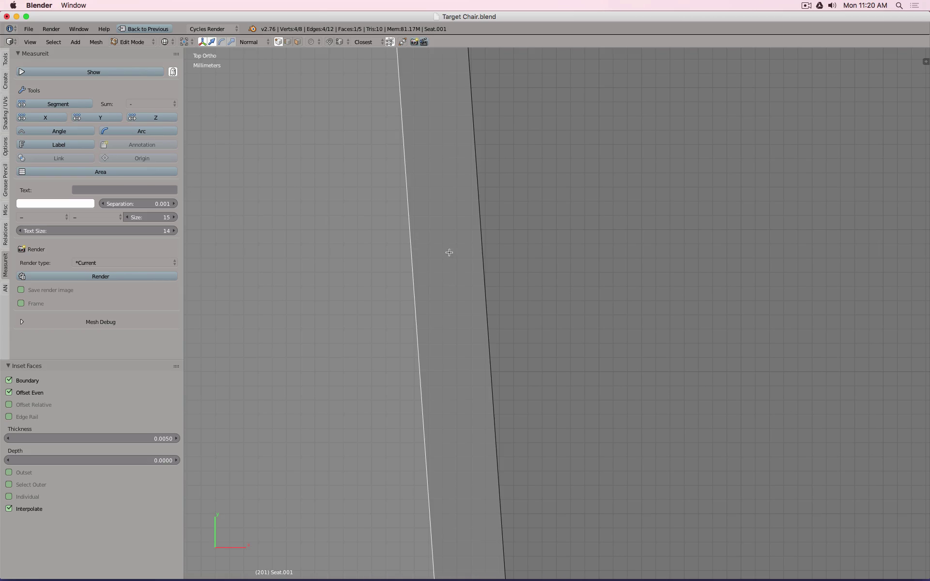
{"action": "scroll", "coordinate": [527, 254], "scroll_direction": "down", "scroll_amount": 20}
{"action": "scroll", "coordinate": [533, 220], "scroll_direction": "up", "scroll_amount": 4}
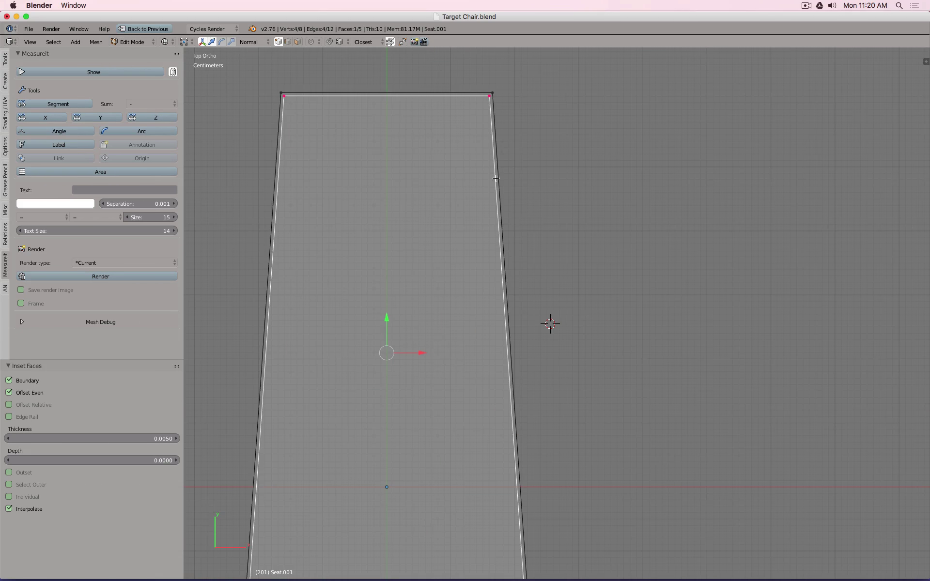
{"action": "middle_click_drag", "start_coordinate": [496, 179], "coordinate": [544, 170], "text": "shift"}
{"action": "scroll", "coordinate": [544, 174], "scroll_direction": "down", "scroll_amount": 3}
{"action": "scroll", "coordinate": [439, 126], "scroll_direction": "up", "scroll_amount": 2}
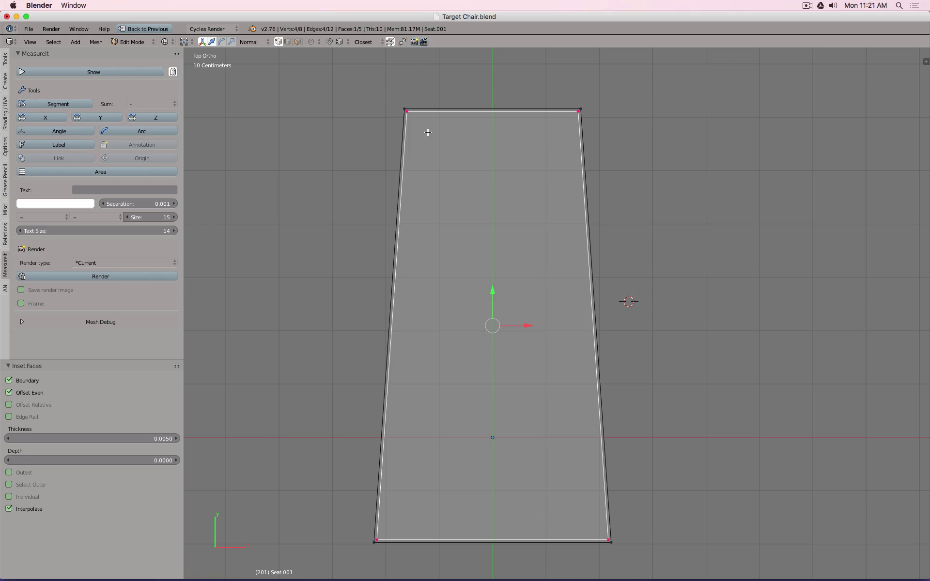
{"action": "key", "text": "p"}
{"action": "left_click", "coordinate": [429, 133]}
{"action": "key", "text": "Tab"}
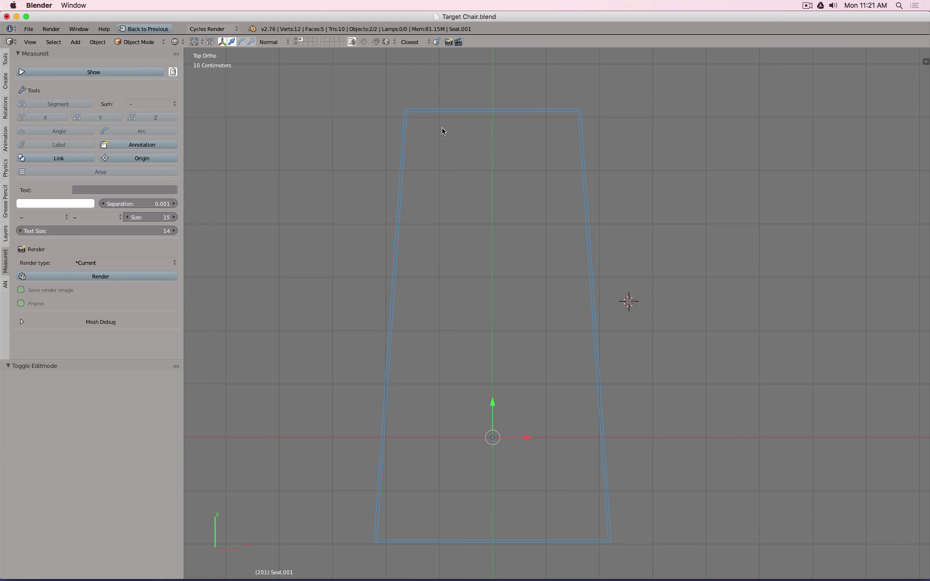
Step: Select only the outer inset border object and move it to the second layer of the lower layer row
{"action": "key", "text": "a"}
{"action": "right_click", "coordinate": [619, 241]}
{"action": "middle_click_drag", "start_coordinate": [655, 276], "coordinate": [590, 209]}
{"action": "key", "text": "z"}
{"action": "key", "text": "z"}
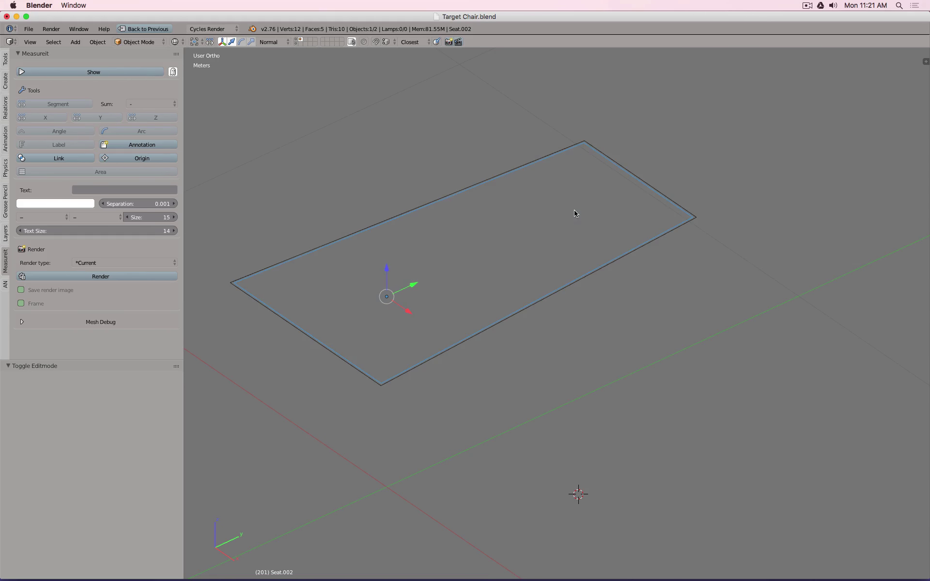
{"action": "right_click", "coordinate": [503, 324]}
{"action": "key", "text": "m"}
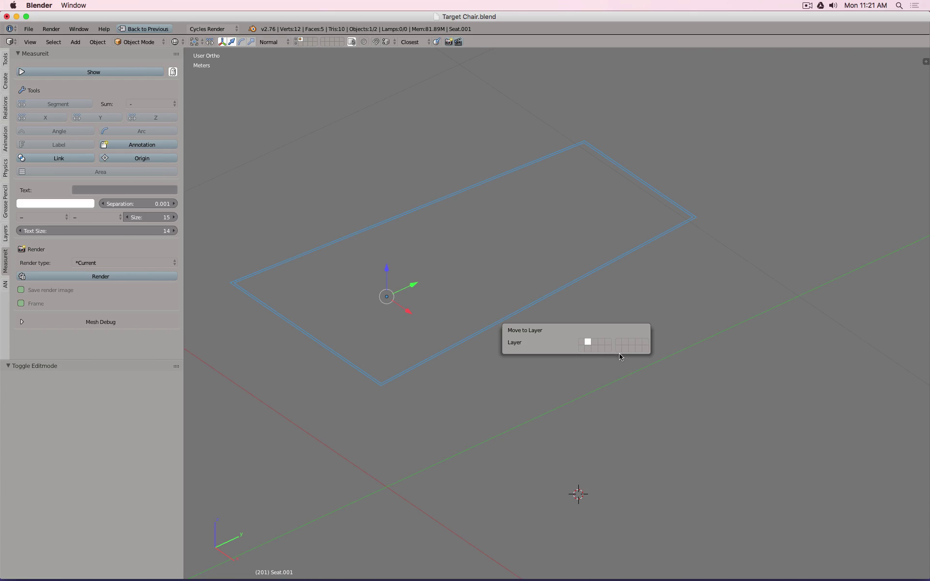
{"action": "left_click", "coordinate": [588, 347]}
Step: Display the remaining inner panel in solid shading and add one centred crosswise loop cut to it
{"action": "right_click", "coordinate": [548, 296]}
{"action": "mouse_move", "coordinate": [594, 275]}
{"action": "middle_mouse_down"}
{"action": "mouse_move", "coordinate": [645, 265]}
{"action": "mouse_move", "coordinate": [648, 250]}
{"action": "mouse_move", "coordinate": [509, 197]}
{"action": "mouse_move", "coordinate": [480, 289]}
{"action": "mouse_move", "coordinate": [573, 206]}
{"action": "mouse_move", "coordinate": [549, 258]}
{"action": "middle_mouse_up"}
{"action": "key", "text": "z"}
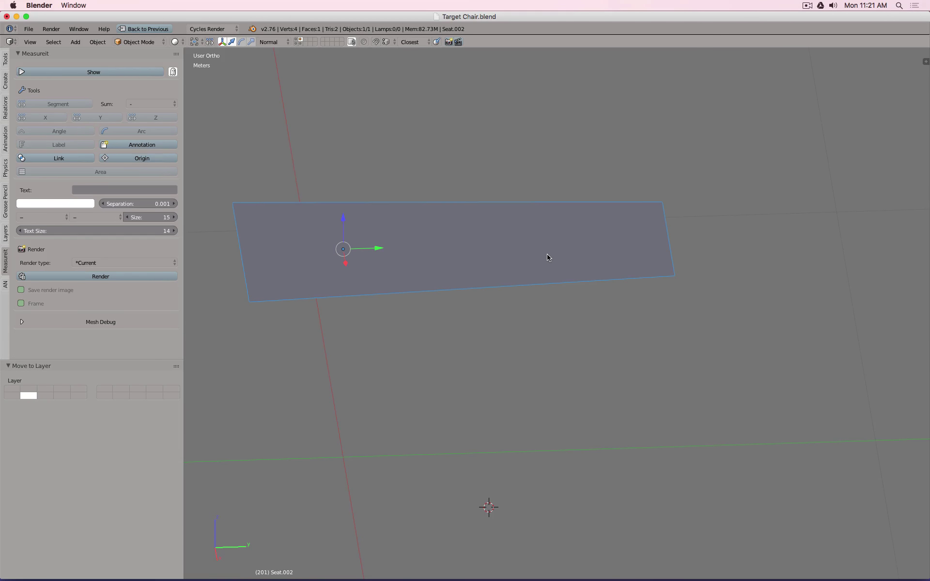
{"action": "key", "text": "Tab"}
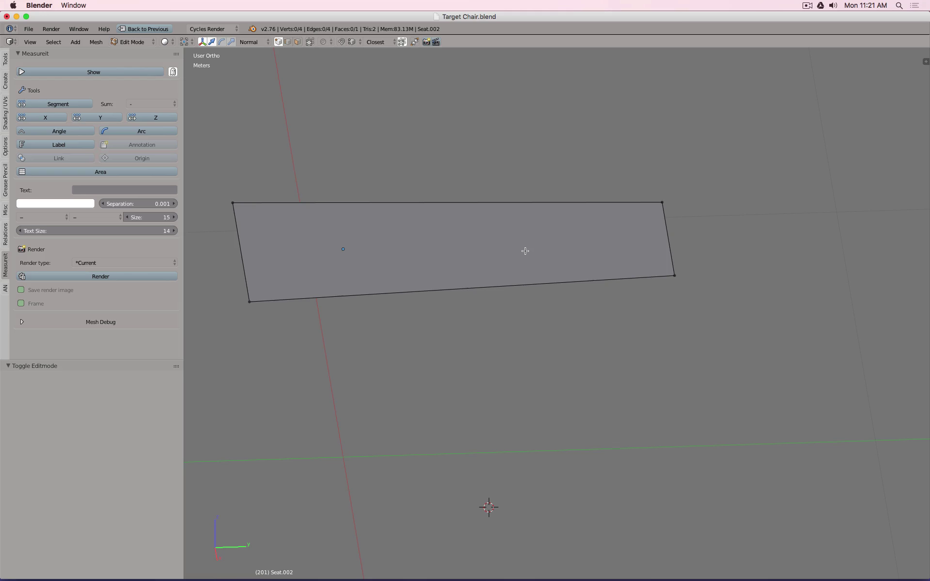
{"action": "key", "text": "ctrl+r"}
{"action": "left_click", "coordinate": [454, 214]}
{"action": "right_click", "coordinate": [455, 215]}
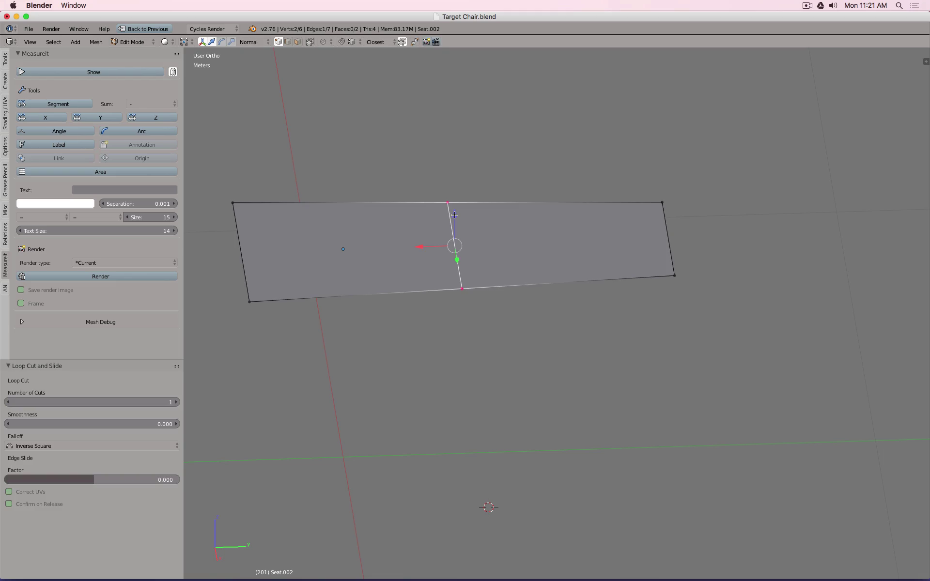
Step: Add a lengthwise loop cut down the panel's centre and delete the outer vertices of the half on the positive X side
{"action": "middle_click_drag", "start_coordinate": [466, 246], "coordinate": [462, 271]}
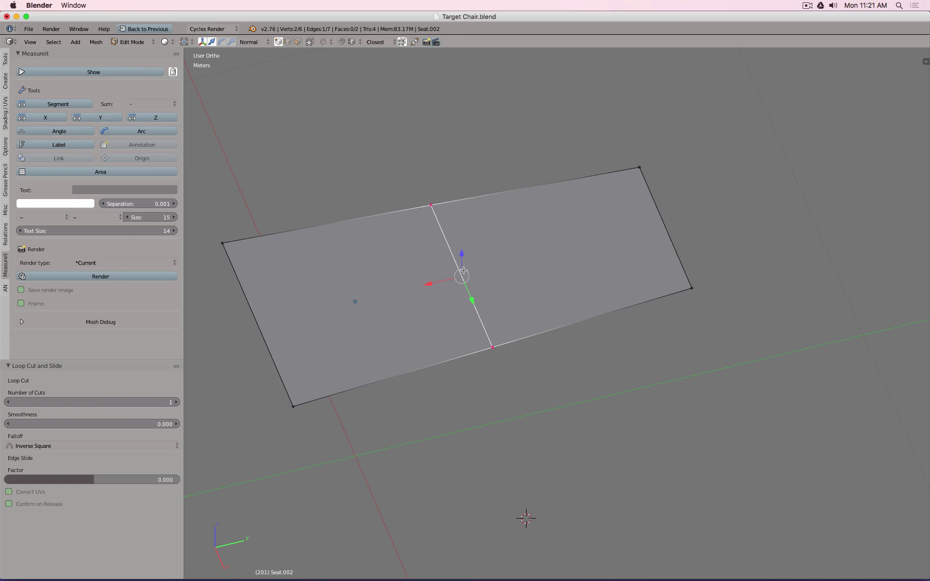
{"action": "key", "text": "ctrl+r"}
{"action": "left_click", "coordinate": [462, 270]}
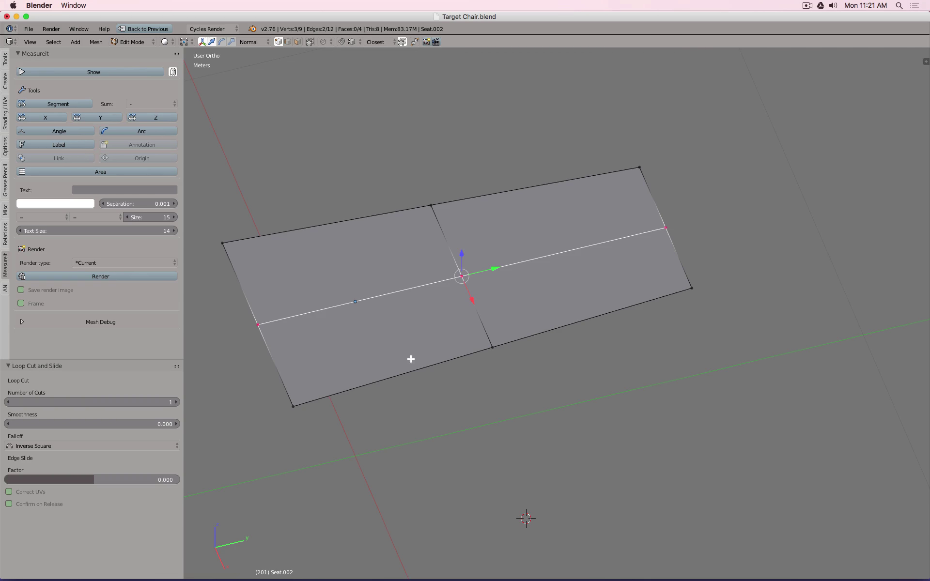
{"action": "right_click", "coordinate": [339, 398]}
{"action": "right_click", "coordinate": [486, 334], "text": "shift"}
{"action": "key", "text": "x"}
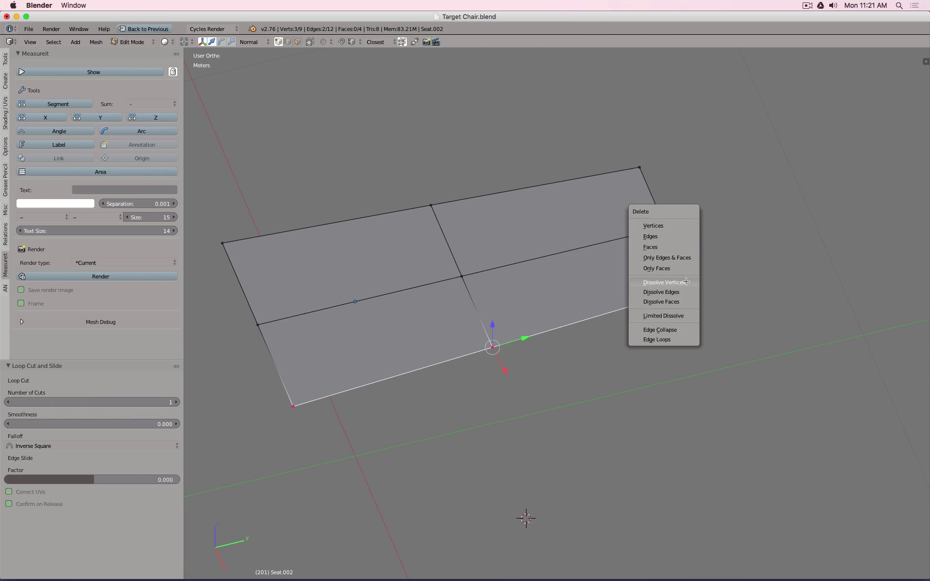
{"action": "left_click", "coordinate": [666, 228]}
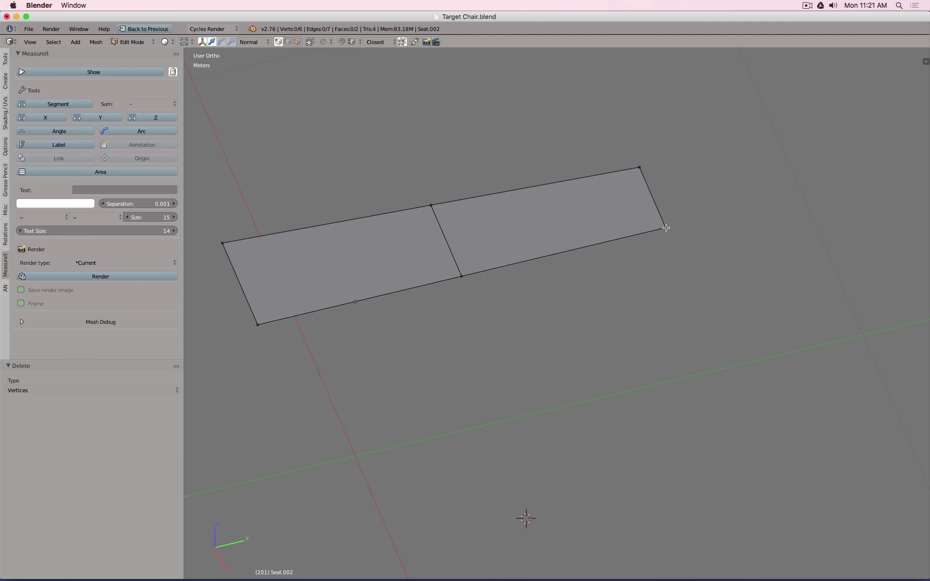
Step: Restore the full screen layout, hide the tool shelf and add a Mirror modifier across X to the half panel
{"action": "key", "text": "shift+space"}
{"action": "left_click", "coordinate": [85, 41]}
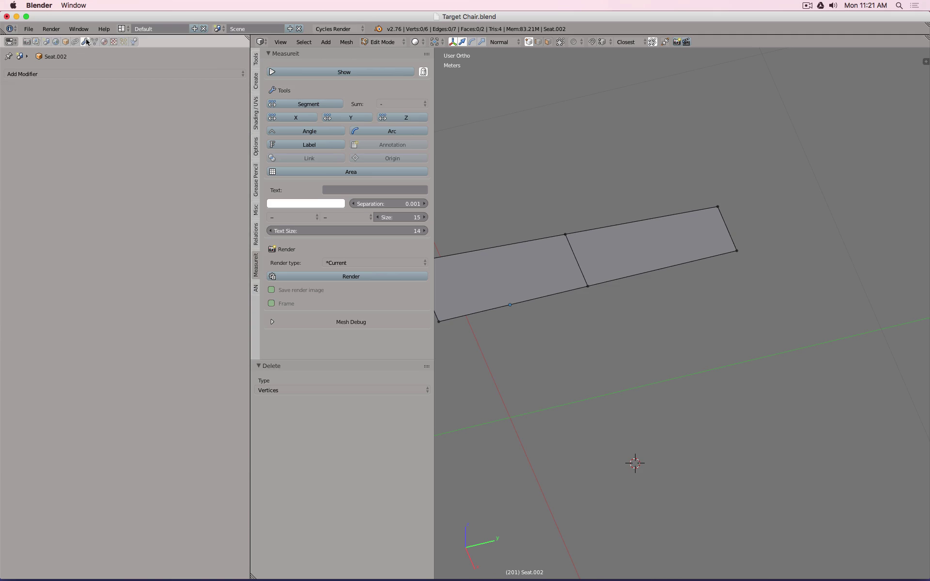
{"action": "key", "text": "t"}
{"action": "left_click", "coordinate": [112, 74]}
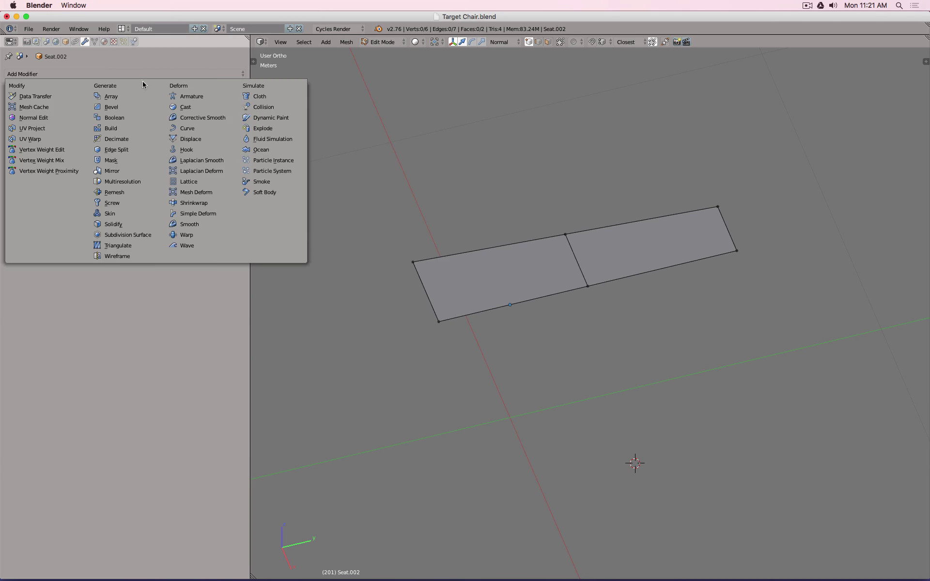
{"action": "left_click", "coordinate": [124, 171]}
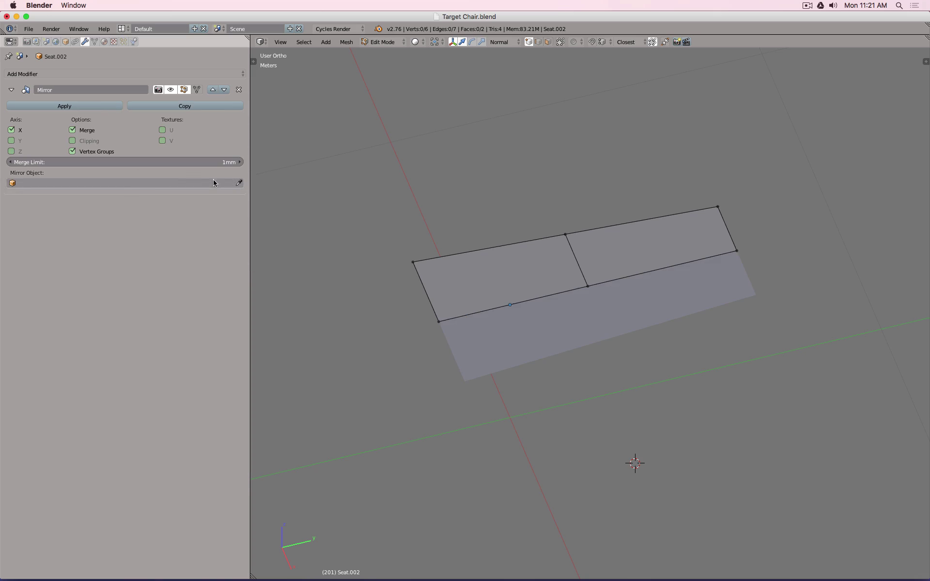
Step: Add a Subdivision Surface modifier to the panel with the view subdivisions set to 3
{"action": "left_click", "coordinate": [117, 74]}
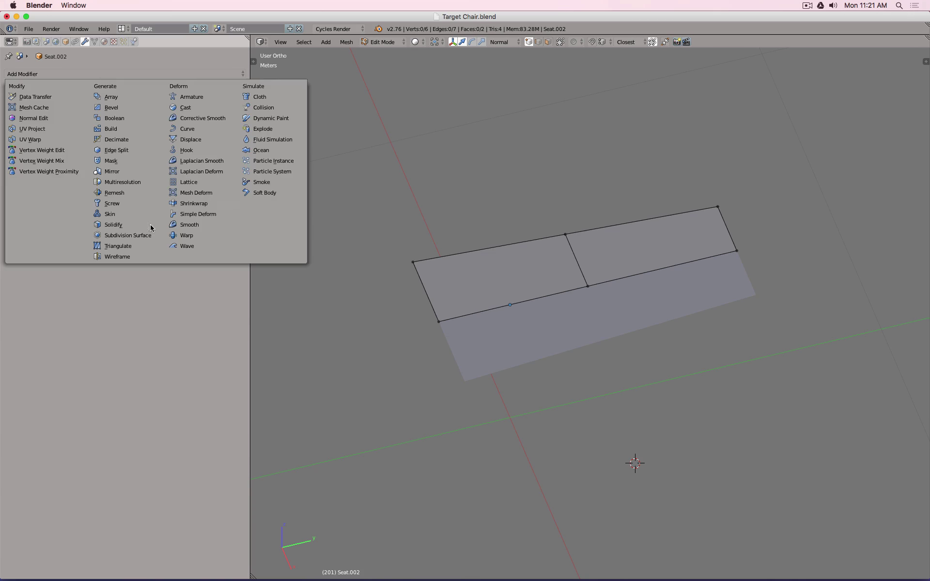
{"action": "left_click", "coordinate": [141, 236]}
{"action": "left_click_drag", "start_coordinate": [110, 256], "coordinate": [212, 267]}
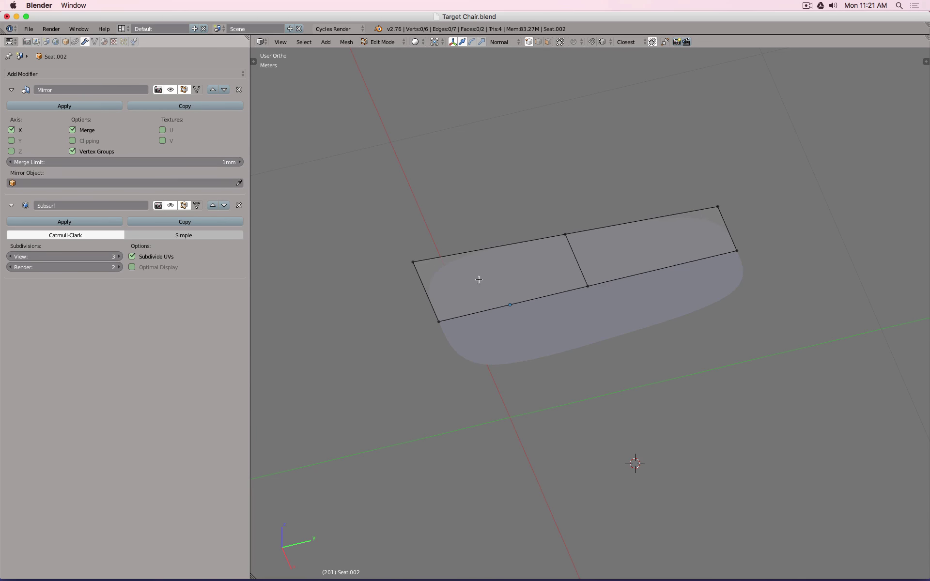
Step: Show the first layer together with the panel in a top wireframe view, and edit the panel's mesh against the chair frame
{"action": "key", "text": "KP_7"}
{"action": "key", "text": "Tab"}
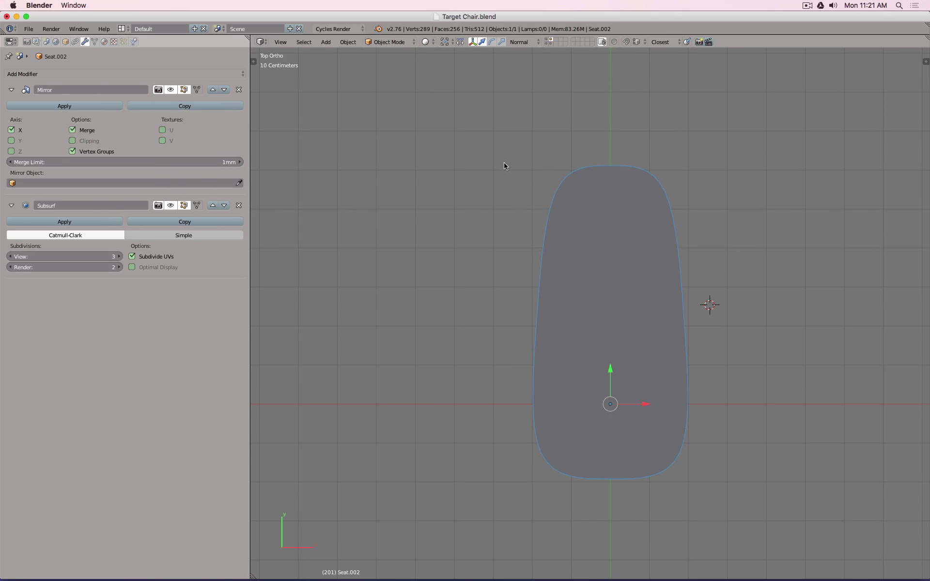
{"action": "left_click", "coordinate": [549, 44], "text": "shift"}
{"action": "scroll", "coordinate": [563, 159], "scroll_direction": "up", "scroll_amount": 5}
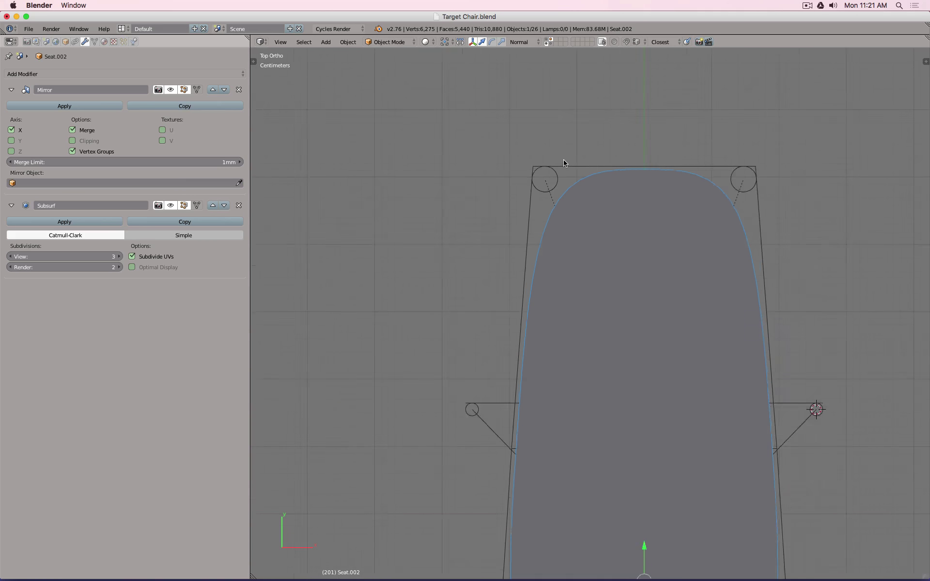
{"action": "key", "text": "z"}
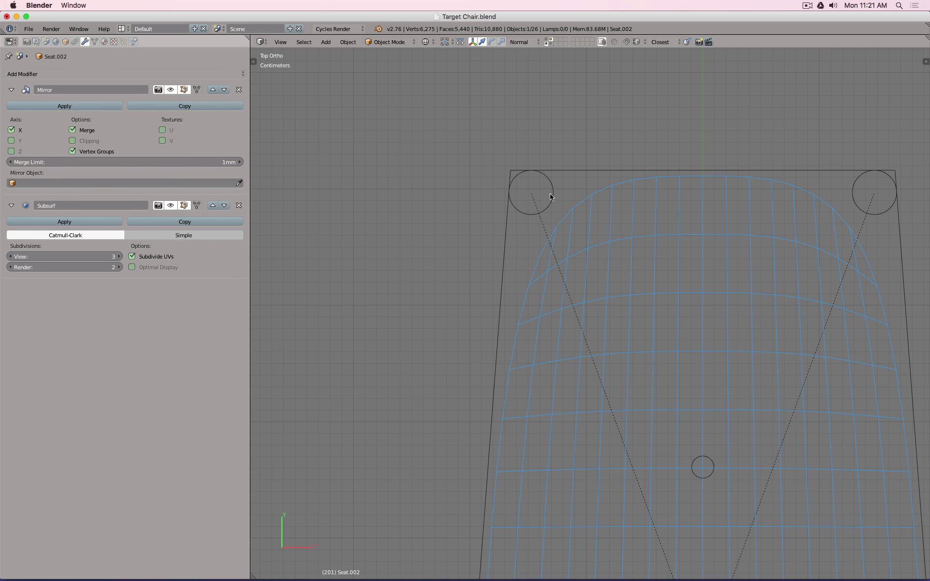
{"action": "key", "text": "Tab"}
{"action": "scroll", "coordinate": [630, 217], "scroll_direction": "down", "scroll_amount": 4}
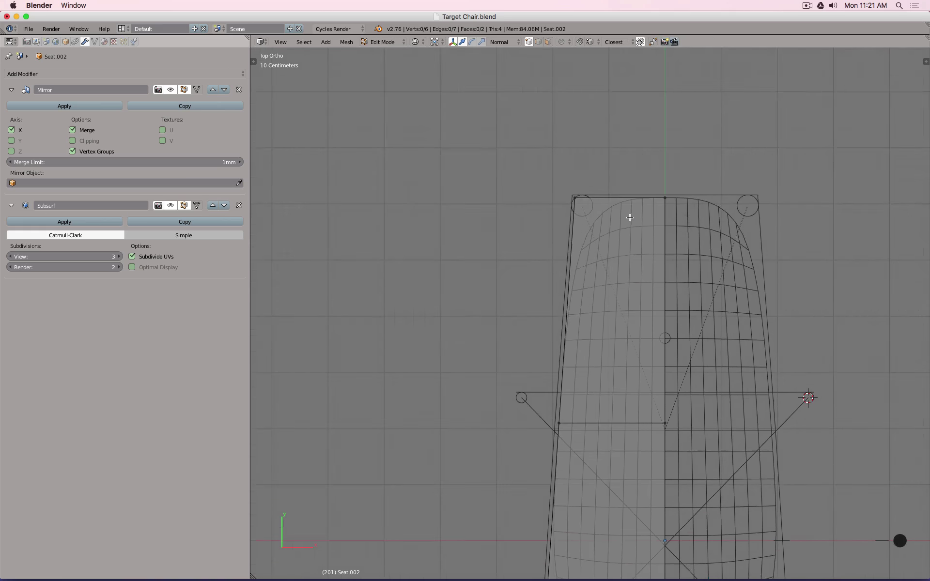
{"action": "middle_click_drag", "start_coordinate": [629, 217], "coordinate": [604, 131], "text": "shift"}
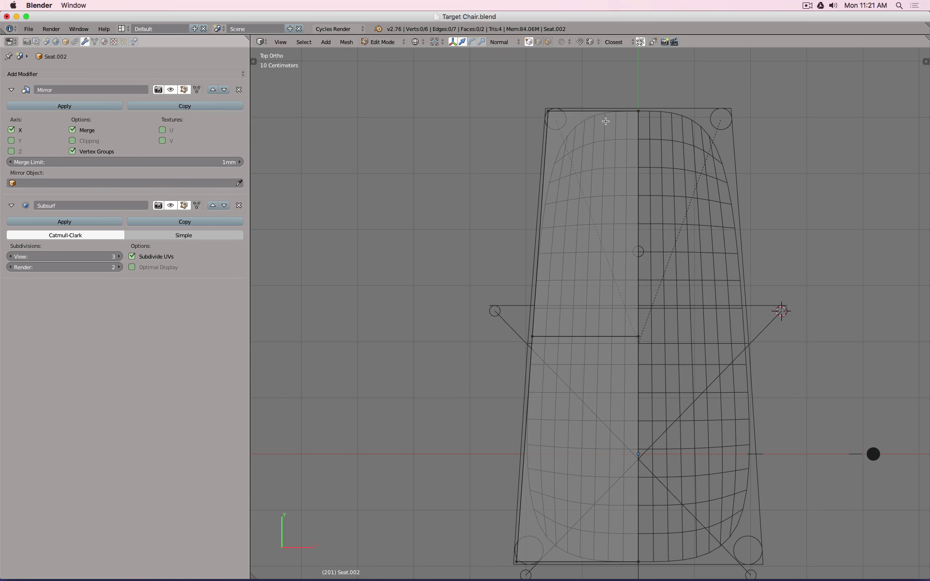
Step: Add a lengthwise loop cut slid fully to the panel's outer side edge and move it about 2.85 cm inward along X
{"action": "key", "text": "ctrl+r"}
{"action": "left_click", "coordinate": [600, 121]}
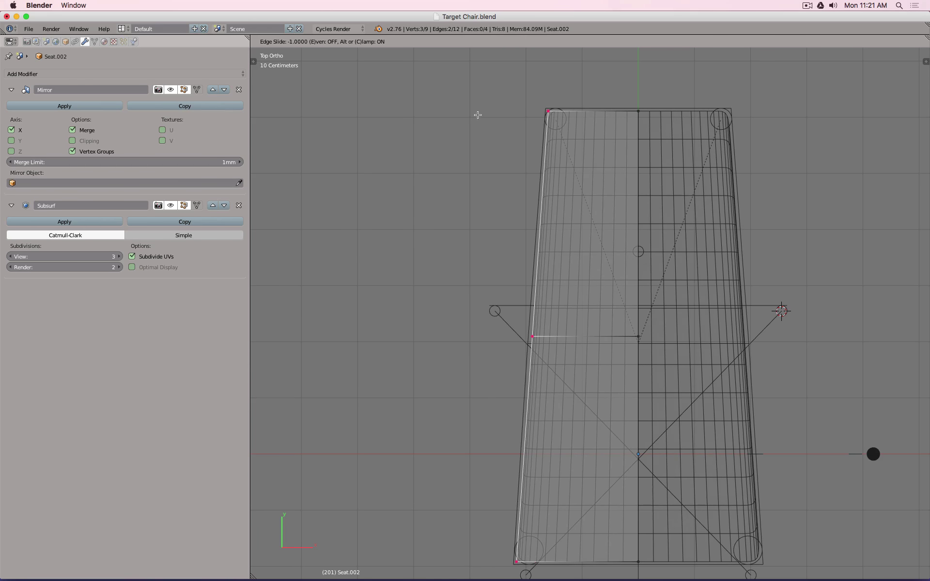
{"action": "left_click", "coordinate": [315, 132]}
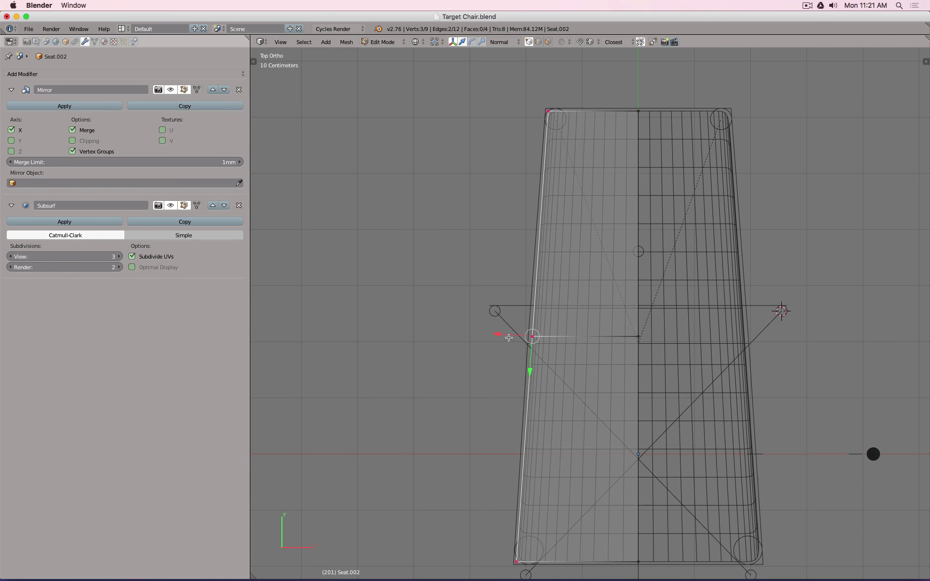
{"action": "key", "text": "g"}
{"action": "key", "text": "x"}
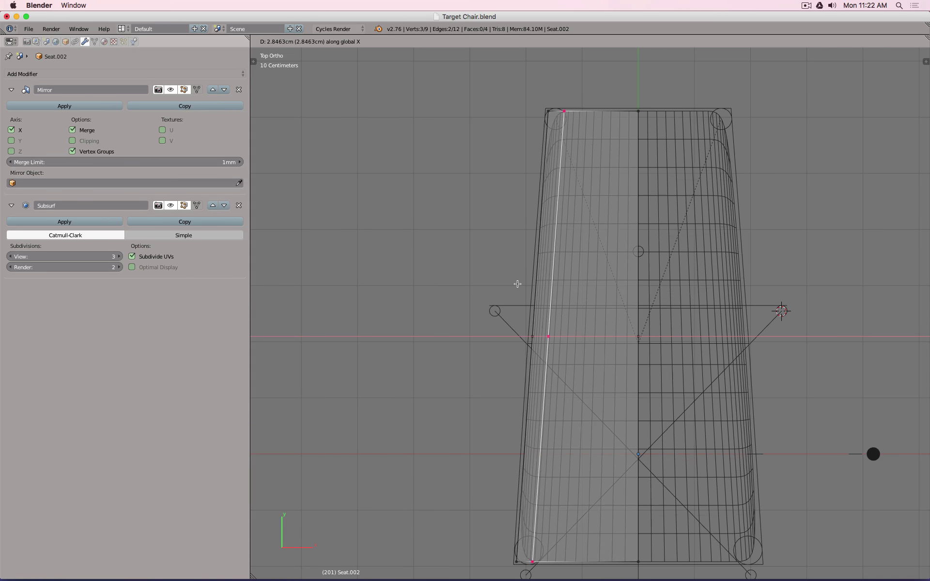
{"action": "left_click", "coordinate": [518, 284]}
Step: Add a crosswise loop cut and slide it close to the panel's narrow end to tighten the corners there
{"action": "scroll", "coordinate": [557, 150], "scroll_direction": "right", "scroll_amount": 1}
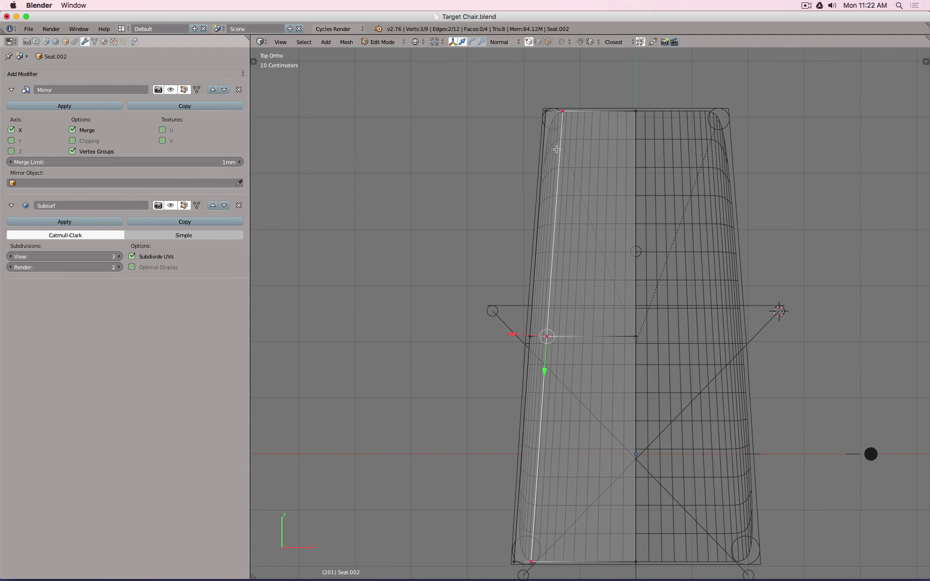
{"action": "scroll", "coordinate": [557, 149], "scroll_direction": "up", "scroll_amount": 3}
{"action": "key", "text": "ctrl+r"}
{"action": "left_click", "coordinate": [539, 291]}
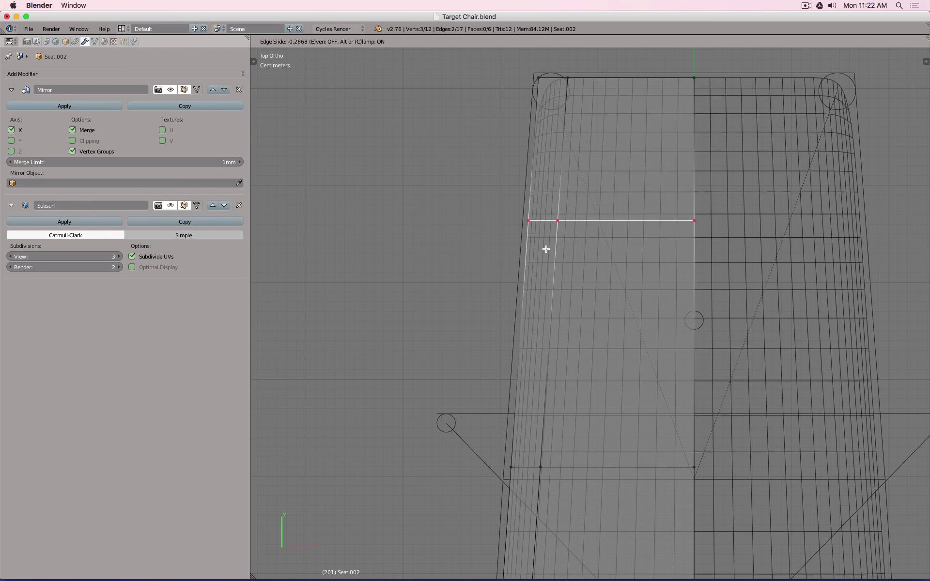
{"action": "left_click", "coordinate": [561, 146]}
Step: Add a crosswise loop cut and slide it close to the panel's wide end, near the corner tube's inner edge
{"action": "scroll", "coordinate": [775, 366], "scroll_direction": "down", "scroll_amount": 4}
{"action": "scroll", "coordinate": [528, 238], "scroll_direction": "up", "scroll_amount": 8}
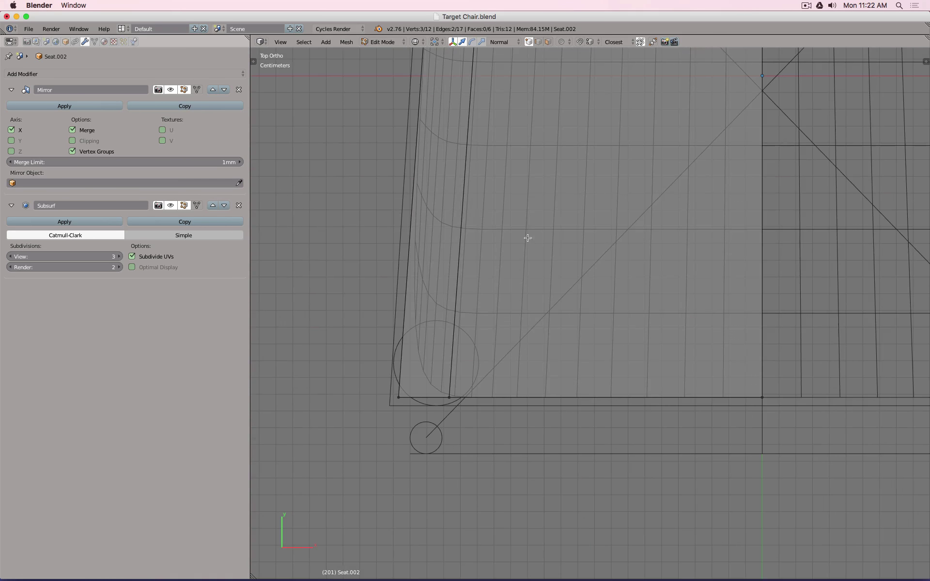
{"action": "key", "text": "ctrl+r"}
{"action": "left_click", "coordinate": [458, 267]}
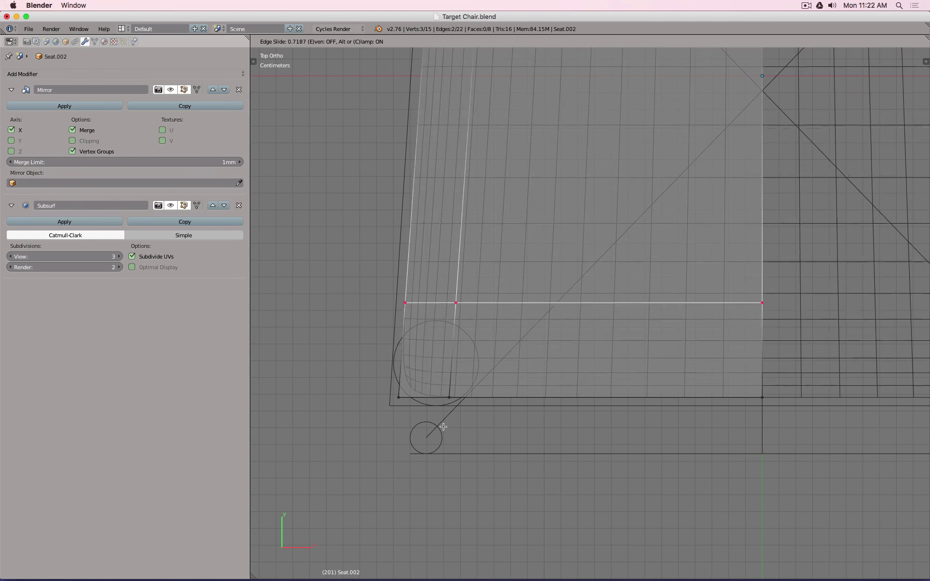
{"action": "left_click", "coordinate": [436, 411]}
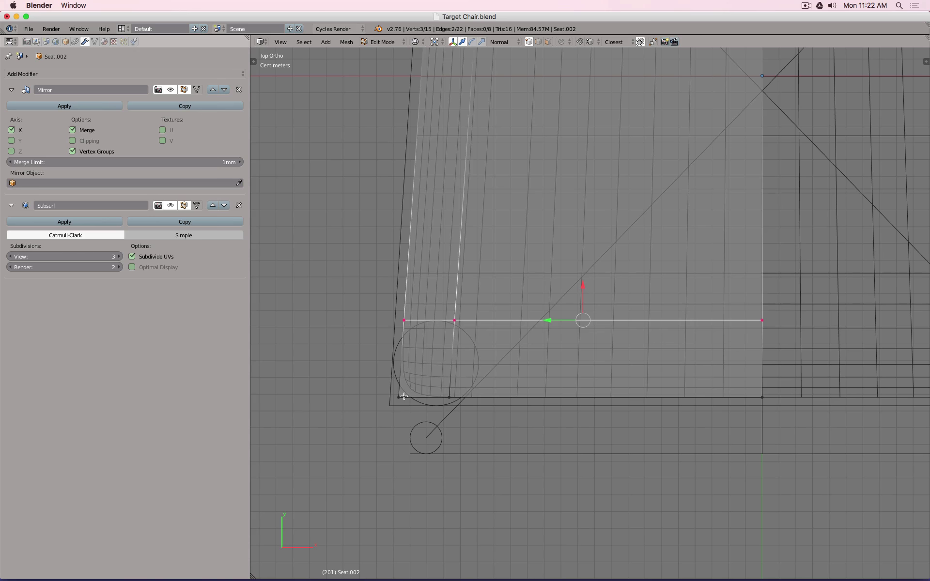
Step: Move the outer corner vertex at the panel's wide end about 1 cm diagonally inward to round the corner
{"action": "right_click", "coordinate": [404, 386]}
{"action": "key", "text": "g"}
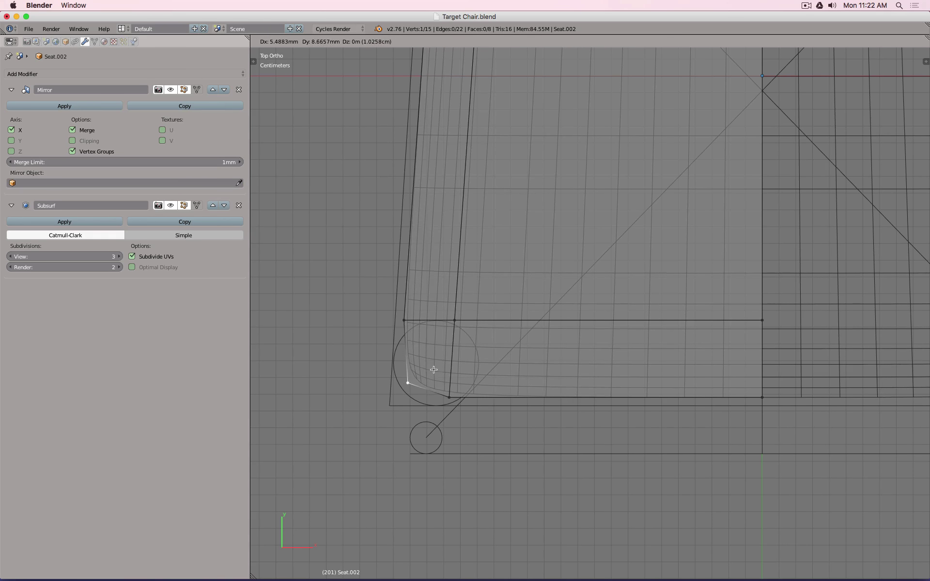
{"action": "left_click", "coordinate": [430, 373]}
{"action": "key", "text": "Tab"}
{"action": "key", "text": "Tab"}
{"action": "scroll", "coordinate": [406, 334], "scroll_direction": "down", "scroll_amount": 8}
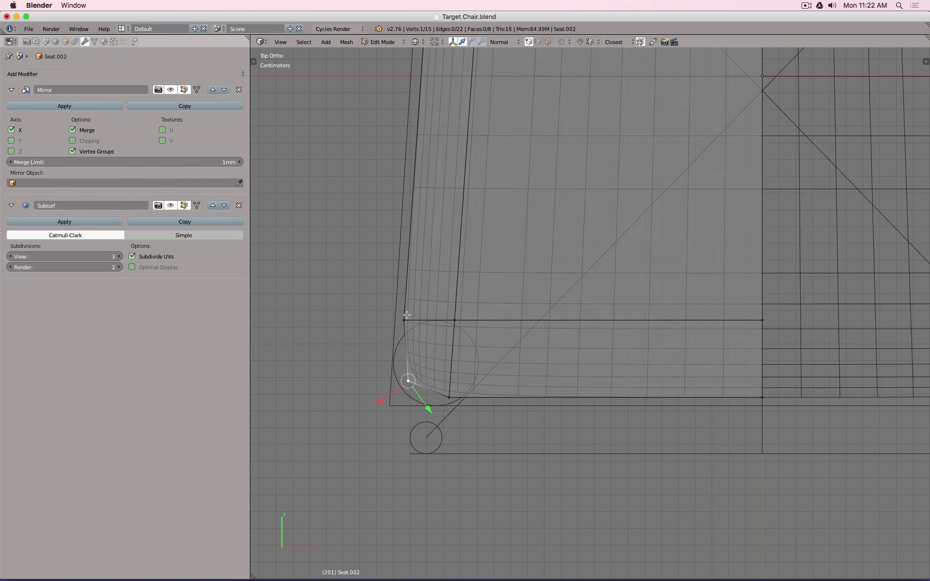
{"action": "scroll", "coordinate": [464, 217], "scroll_direction": "up", "scroll_amount": 3}
{"action": "scroll", "coordinate": [464, 218], "scroll_direction": "up", "scroll_amount": 8}
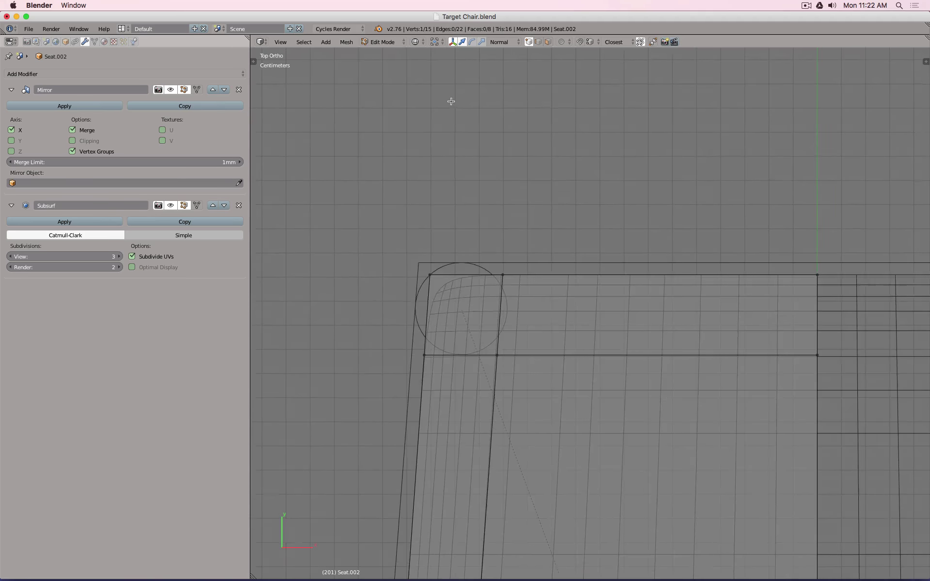
Step: Move the outer corner vertex at the panel's narrow end about 7 mm diagonally inward to round the corner
{"action": "right_click", "coordinate": [394, 272]}
{"action": "key", "text": "g"}
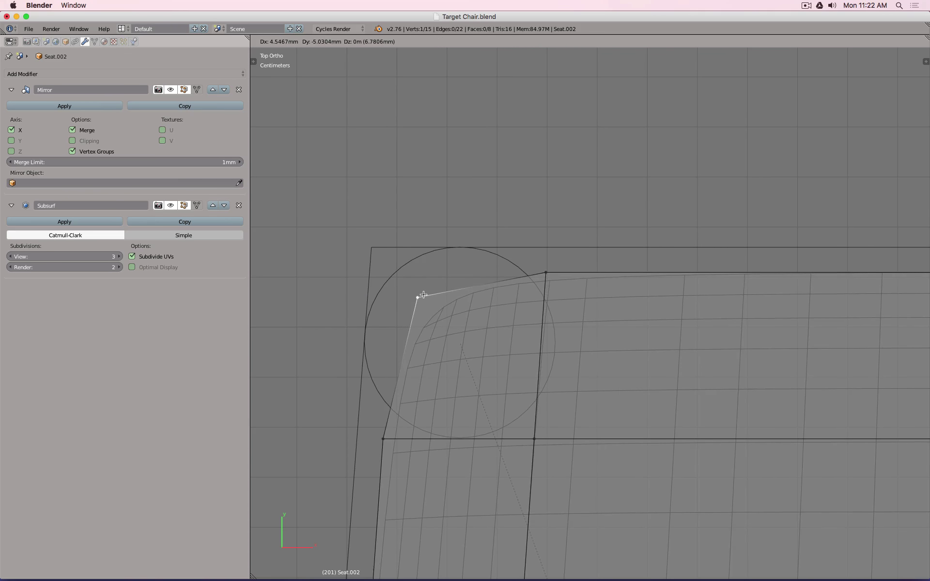
{"action": "left_click", "coordinate": [417, 290]}
{"action": "scroll", "coordinate": [485, 276], "scroll_direction": "down", "scroll_amount": 8}
{"action": "scroll", "coordinate": [511, 262], "scroll_direction": "up", "scroll_amount": 5}
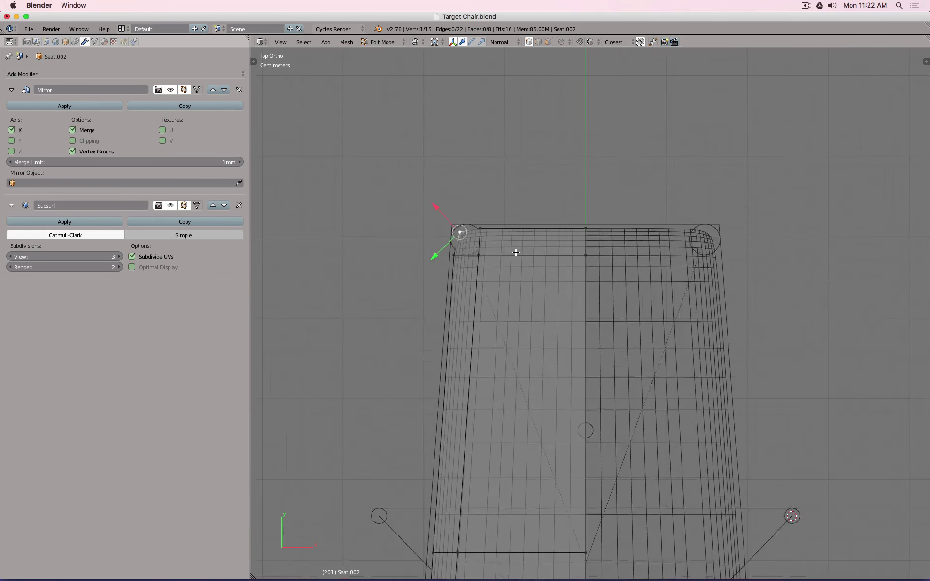
Step: Add a lengthwise loop cut between the centre line and the outer loop, slid about 0.35 toward the outer side
{"action": "key", "text": "ctrl+r"}
{"action": "left_click", "coordinate": [530, 232]}
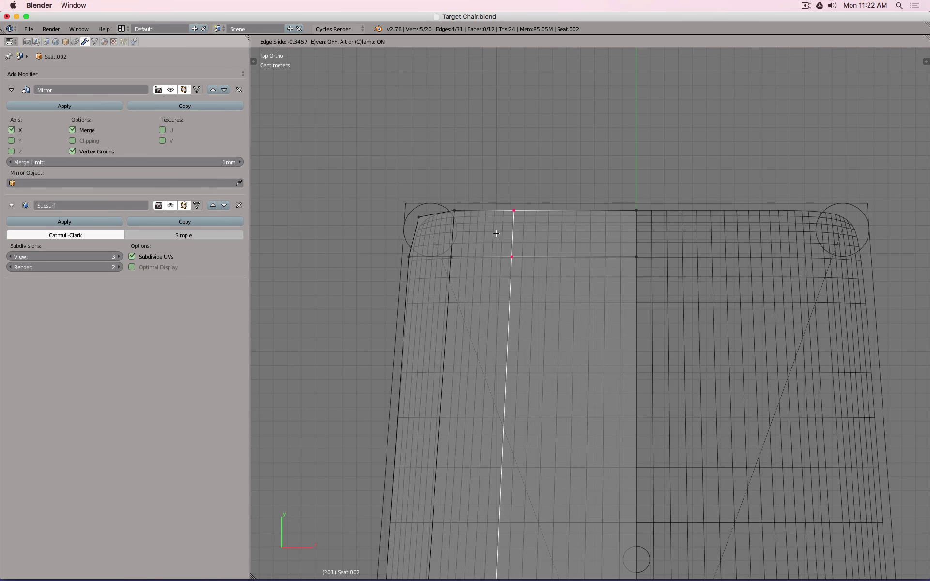
{"action": "left_click", "coordinate": [494, 234]}
{"action": "scroll", "coordinate": [494, 235], "scroll_direction": "down", "scroll_amount": 5}
{"action": "scroll", "coordinate": [496, 229], "scroll_direction": "up", "scroll_amount": 5}
Step: Add a crosswise loop cut across the panel's long middle section and slide it about 0.8 toward the narrow end
{"action": "key", "text": "ctrl+r"}
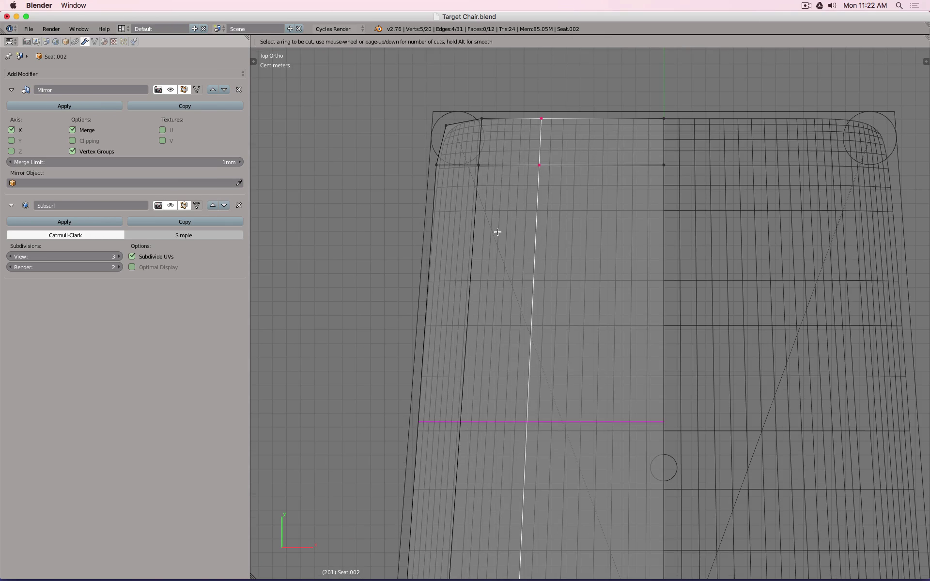
{"action": "left_click", "coordinate": [497, 229]}
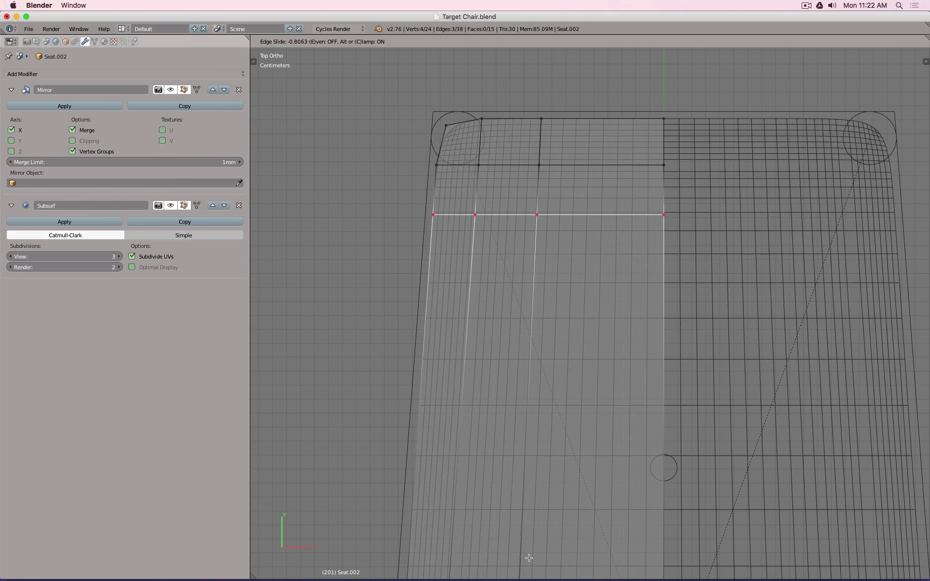
{"action": "left_click", "coordinate": [528, 566]}
Step: Add another crosswise loop cut in the long middle section and slide it about 0.69 toward the wide end
{"action": "middle_click_drag", "start_coordinate": [529, 566], "coordinate": [572, 97], "text": "shift"}
{"action": "scroll", "coordinate": [504, 291], "scroll_direction": "up", "scroll_amount": 2}
{"action": "key", "text": "ctrl+r"}
{"action": "left_click", "coordinate": [503, 213]}
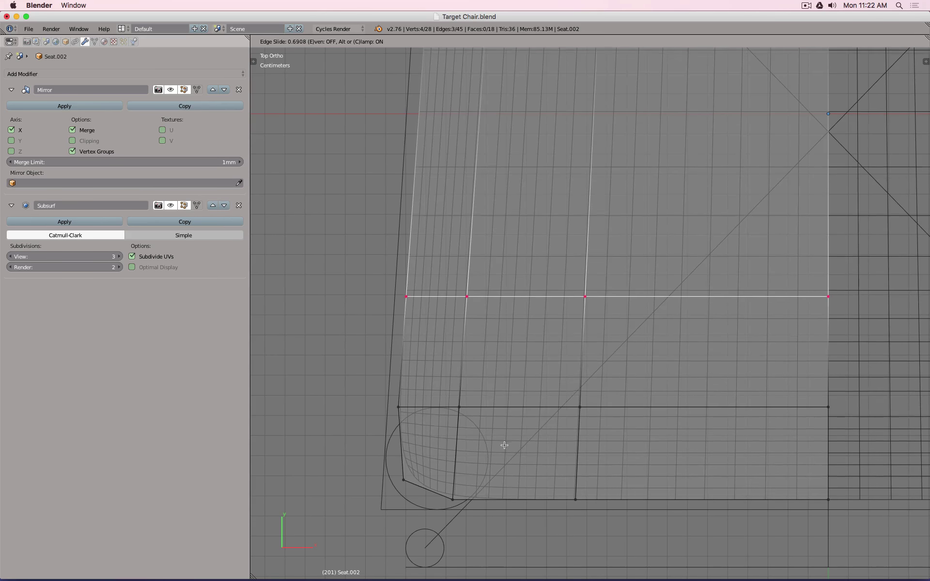
{"action": "left_click", "coordinate": [504, 445]}
{"action": "scroll", "coordinate": [505, 443], "scroll_direction": "down", "scroll_amount": 1}
Step: Leave mesh editing and inspect the panel's rounded outline against the frame guides in solid shading
{"action": "key", "text": "Tab"}
{"action": "key", "text": "z"}
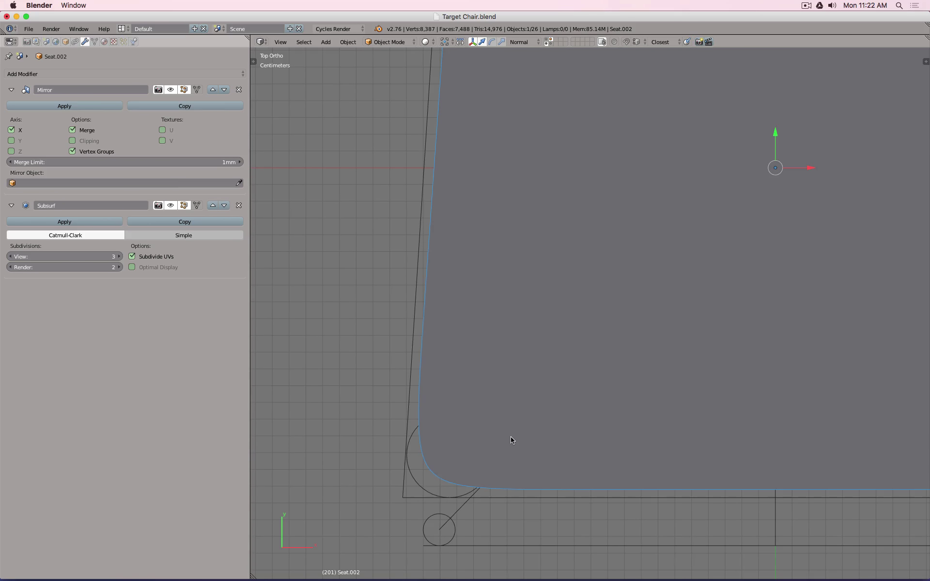
{"action": "scroll", "coordinate": [511, 437], "scroll_direction": "down", "scroll_amount": 3}
{"action": "middle_click_drag", "start_coordinate": [557, 273], "coordinate": [546, 497], "text": "shift"}
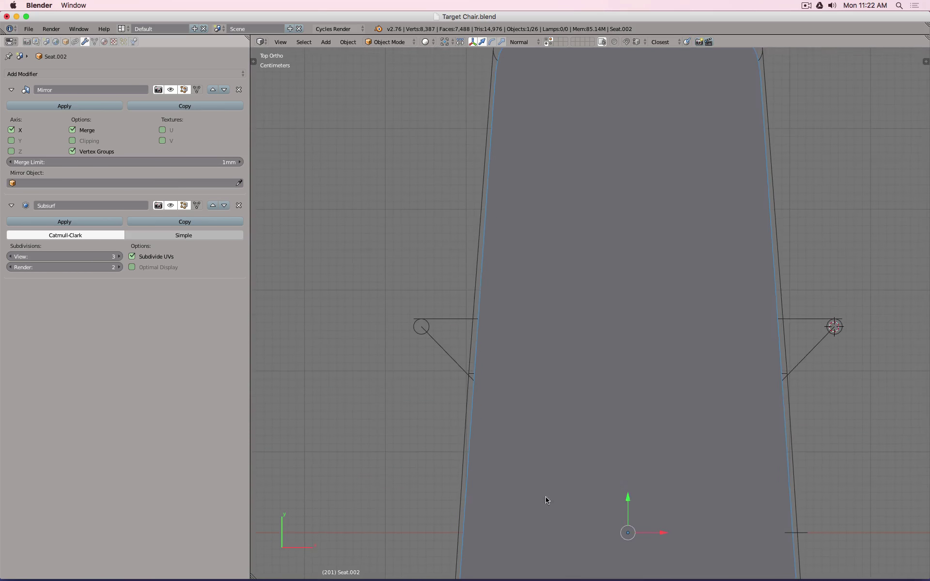
{"action": "middle_click_drag", "start_coordinate": [510, 236], "coordinate": [494, 253], "text": "shift"}
{"action": "scroll", "coordinate": [490, 228], "scroll_direction": "down", "scroll_amount": 3}
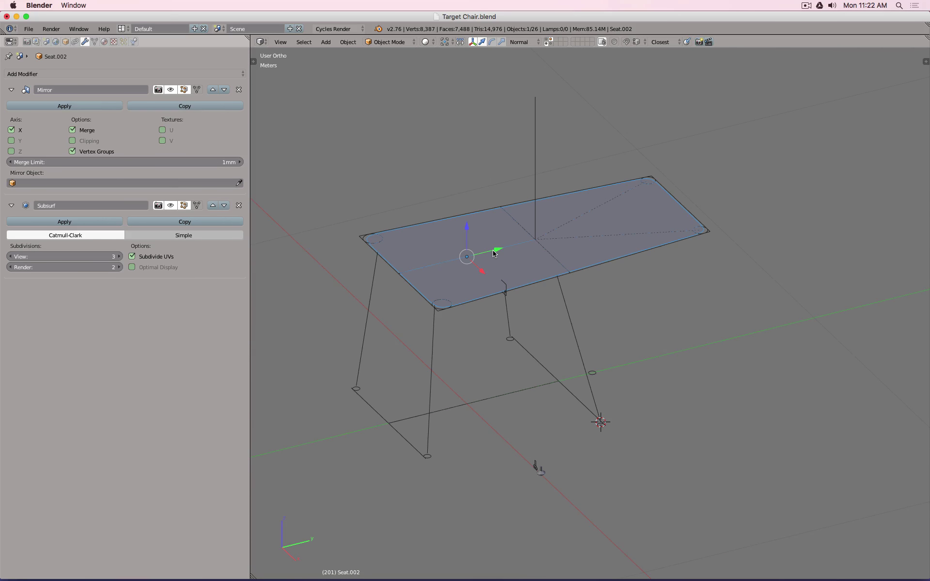
Step: Add a Solidify modifier to the panel with a thickness of 5 mm
{"action": "left_click", "coordinate": [91, 74]}
{"action": "left_click", "coordinate": [114, 216]}
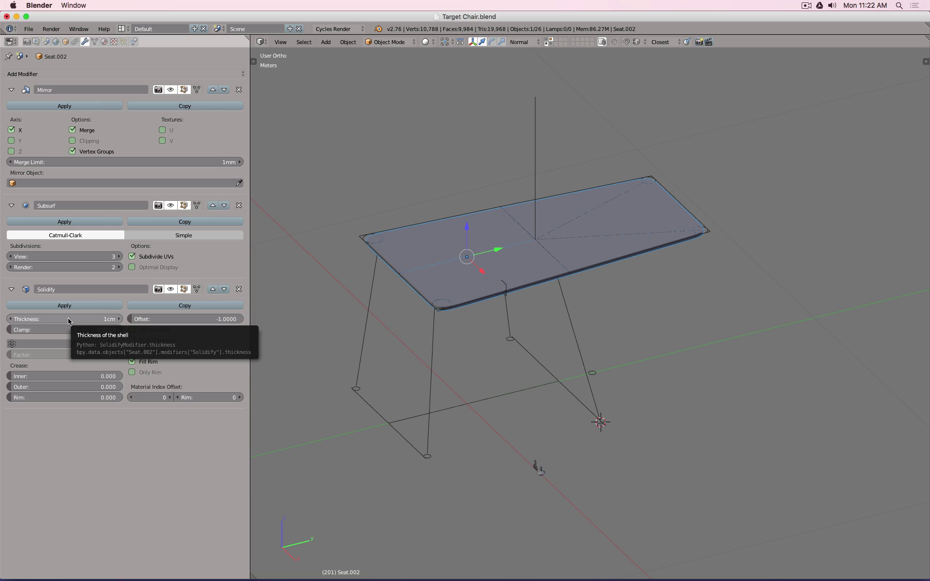
{"action": "left_click", "coordinate": [68, 319]}
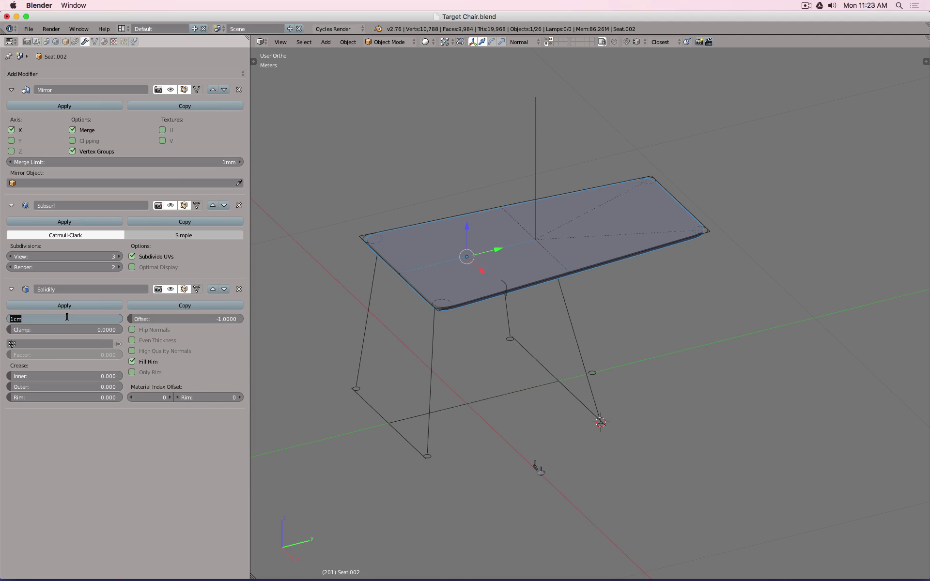
{"action": "type", "text": "5mm"}
{"action": "key", "text": "Return"}
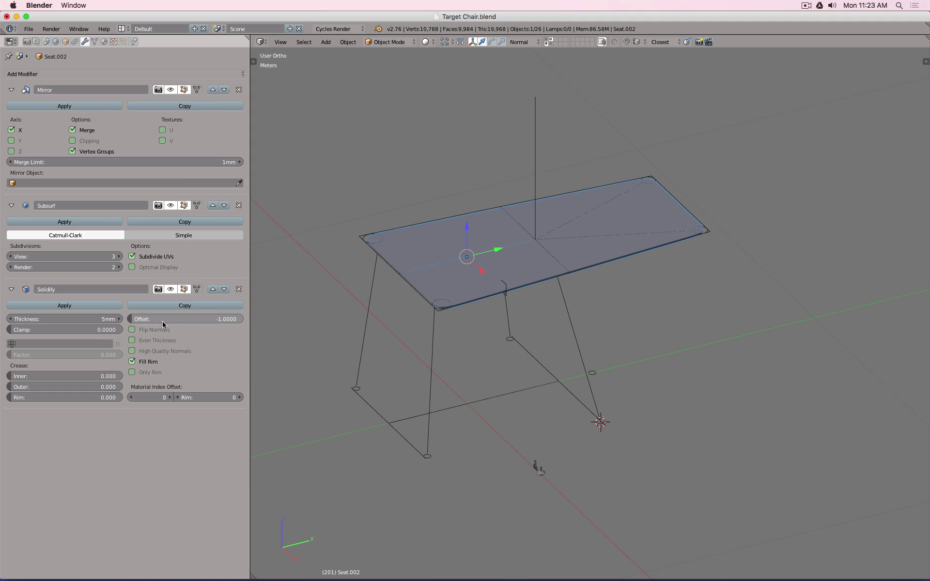
Step: Set the Solidify offset to 1 and enable Even Thickness and High Quality Normals
{"action": "key", "text": "minus"}
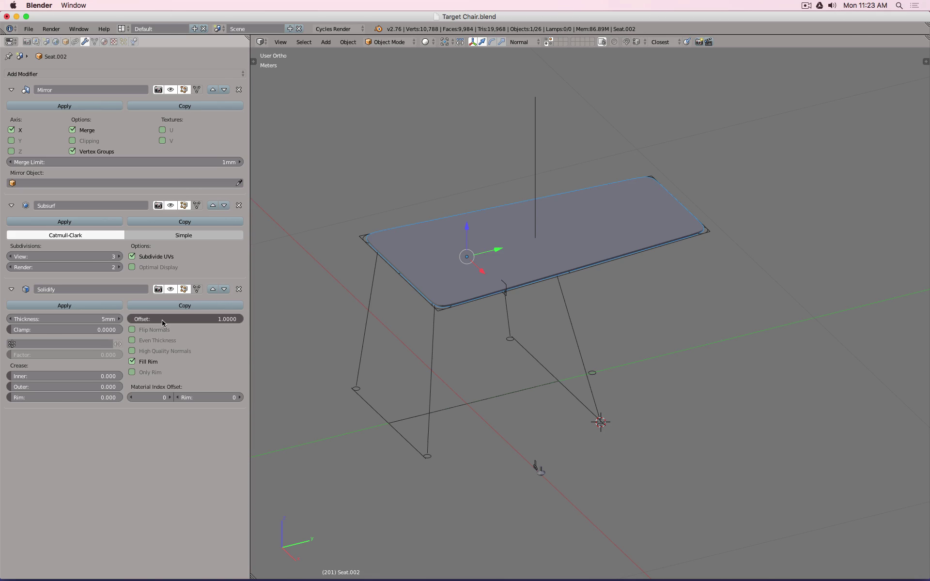
{"action": "left_click", "coordinate": [161, 341]}
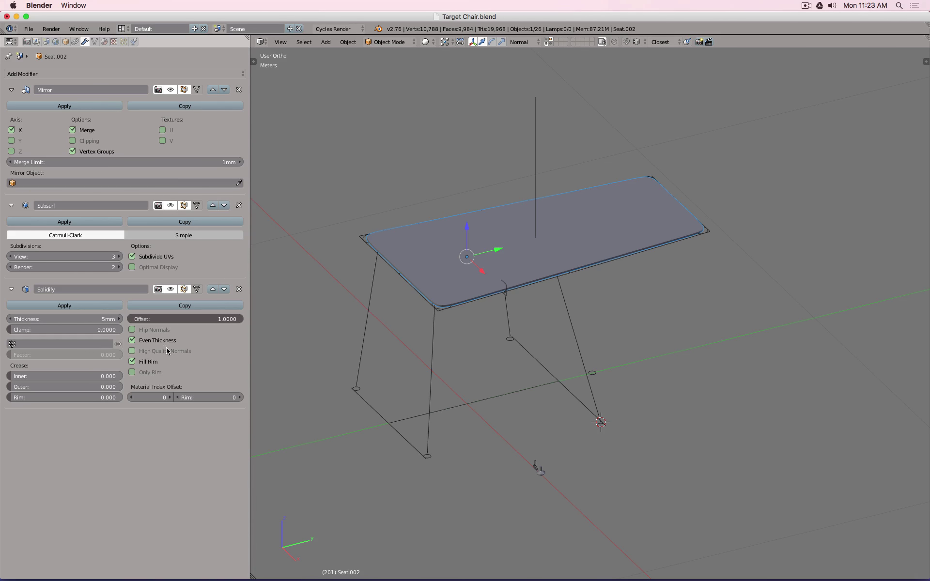
{"action": "left_click", "coordinate": [168, 349]}
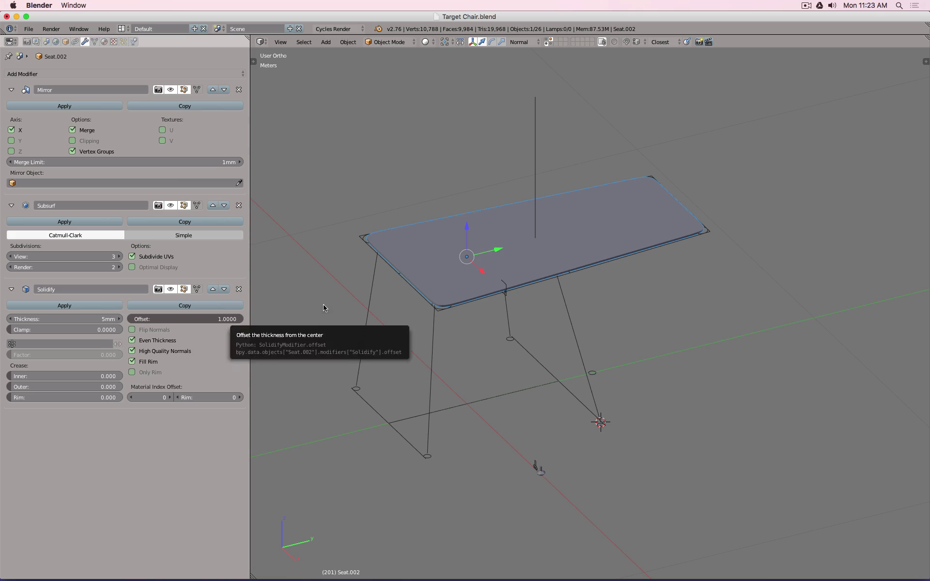
Step: Show the tubular frame with the panel from the side, try a Solidify offset of -1 and restore it to 1
{"action": "key", "text": "KP_1"}
{"action": "key", "text": "KP_3"}
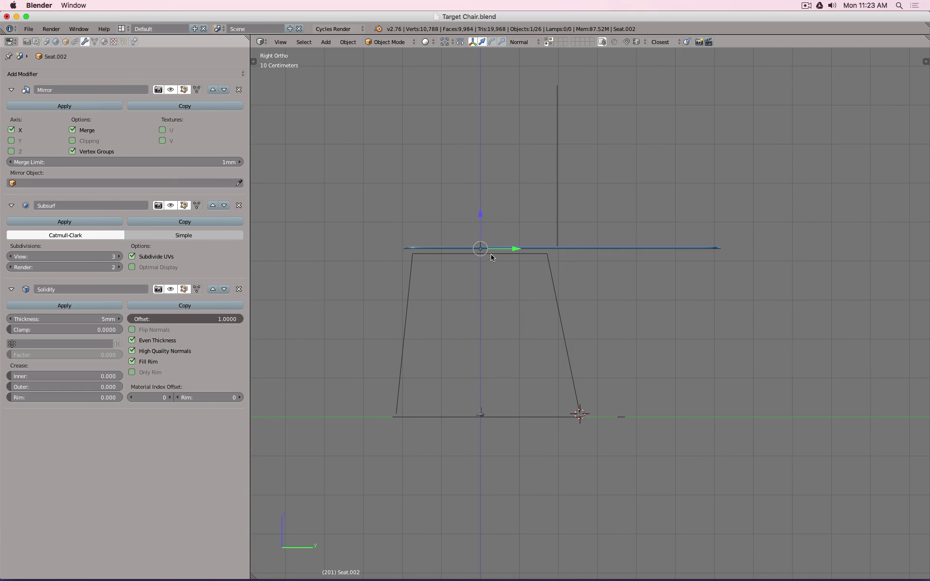
{"action": "key", "text": "Delete"}
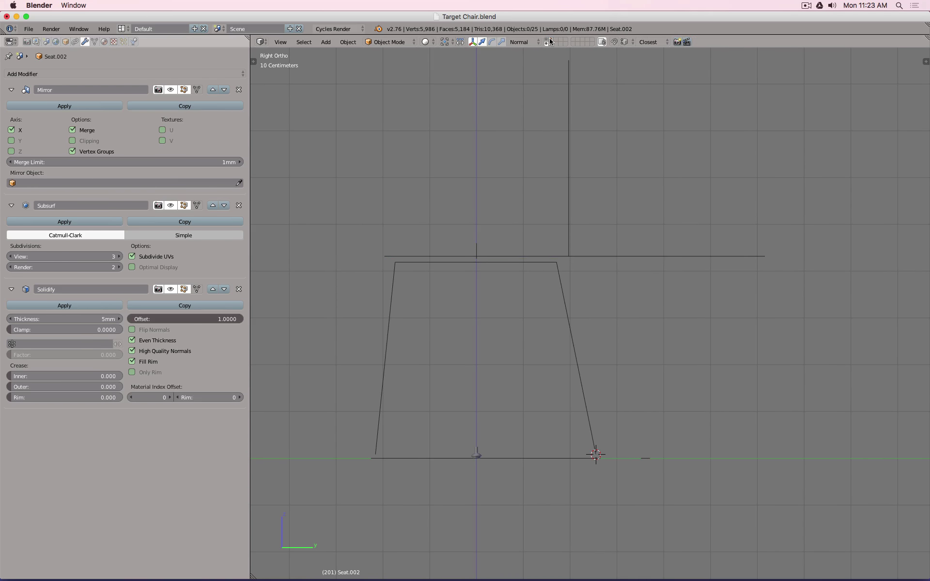
{"action": "left_click", "coordinate": [551, 43]}
{"action": "left_click", "coordinate": [554, 43], "text": "shift"}
{"action": "scroll", "coordinate": [441, 208], "scroll_direction": "up", "scroll_amount": 5}
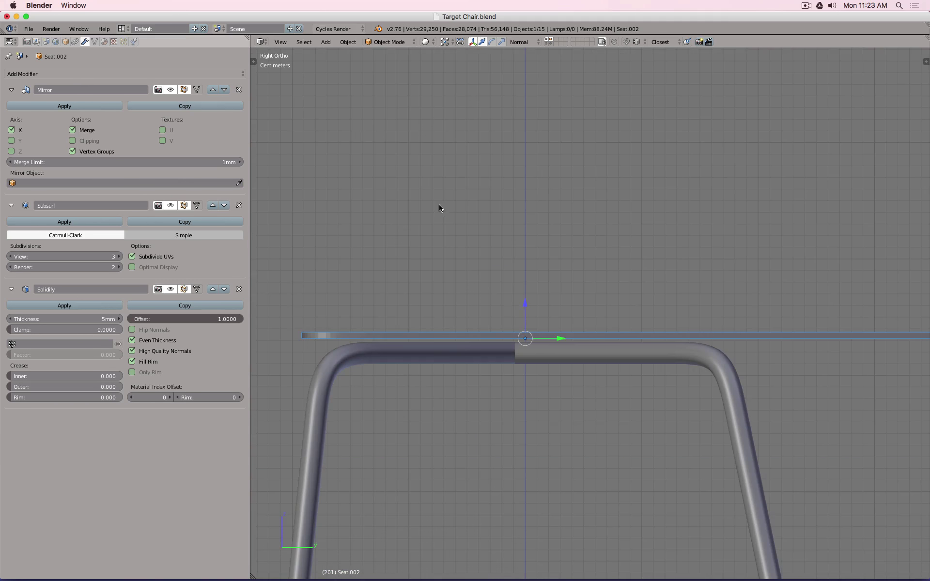
{"action": "key", "text": "minus"}
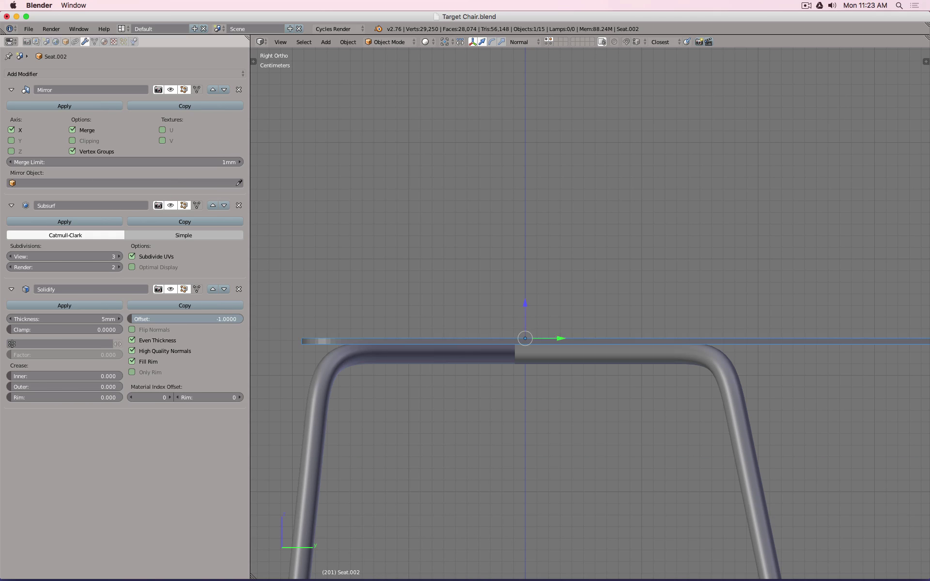
{"action": "key", "text": "minus"}
{"action": "scroll", "coordinate": [385, 300], "scroll_direction": "down", "scroll_amount": 3}
{"action": "middle_click_drag", "start_coordinate": [384, 301], "coordinate": [526, 210]}
Step: Duplicate the Basic Spine guide curve in place and move the copy to the panel's layer, layer 2
{"action": "left_click", "coordinate": [547, 44]}
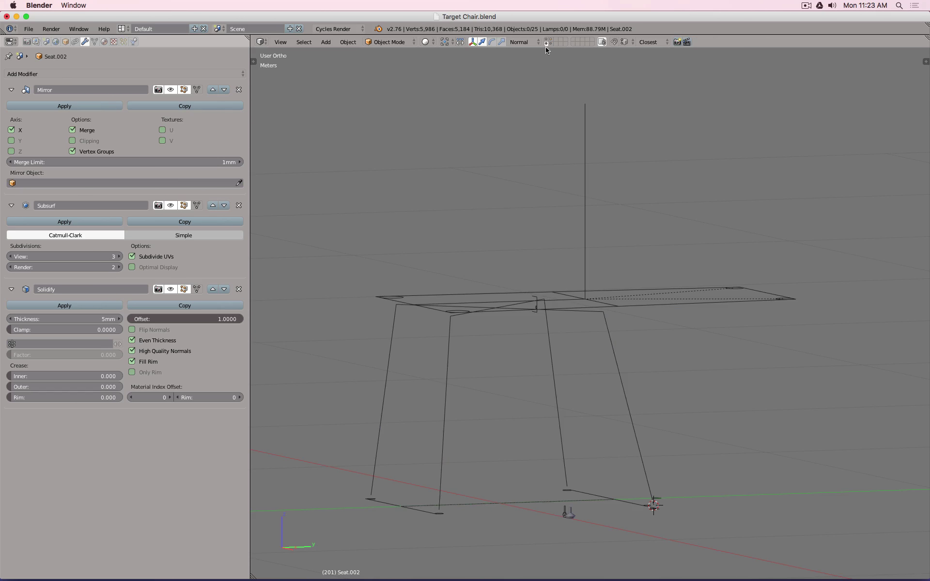
{"action": "right_click", "coordinate": [582, 173]}
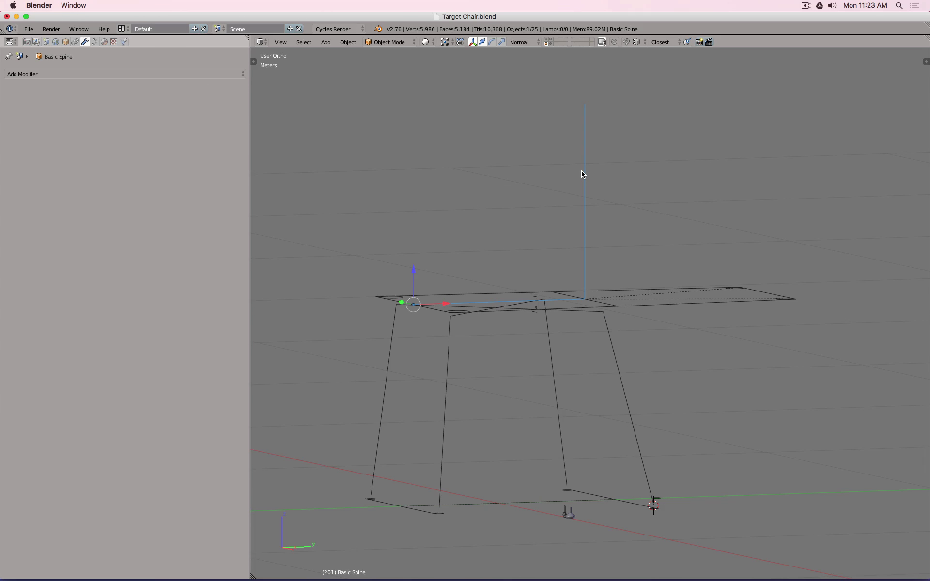
{"action": "key", "text": "shift+d"}
{"action": "right_click", "coordinate": [565, 162]}
{"action": "key", "text": "m"}
{"action": "key", "text": "2"}
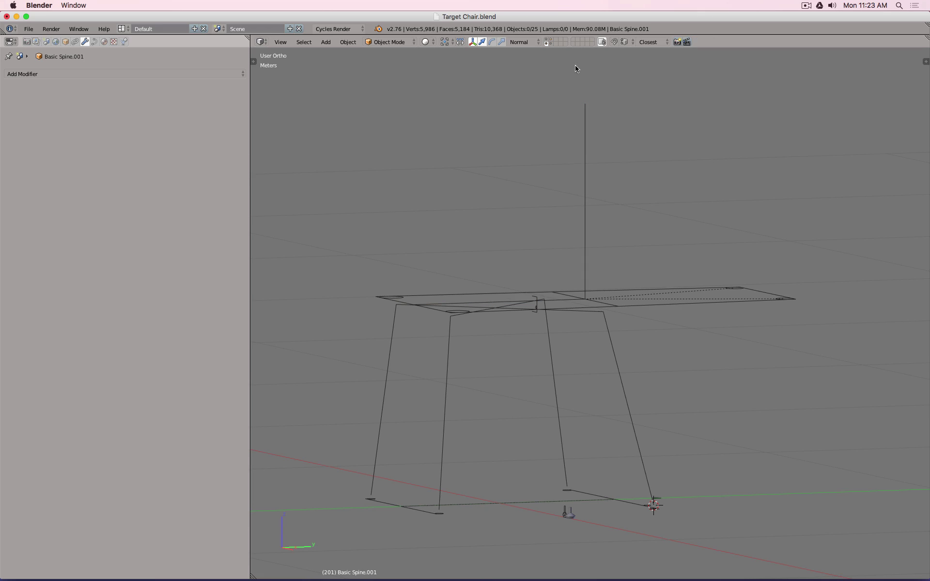
Step: Show layer 2 in wireframe from the right side and subdivide the whole duplicated spine curve once
{"action": "key", "text": "2"}
{"action": "key", "text": "z"}
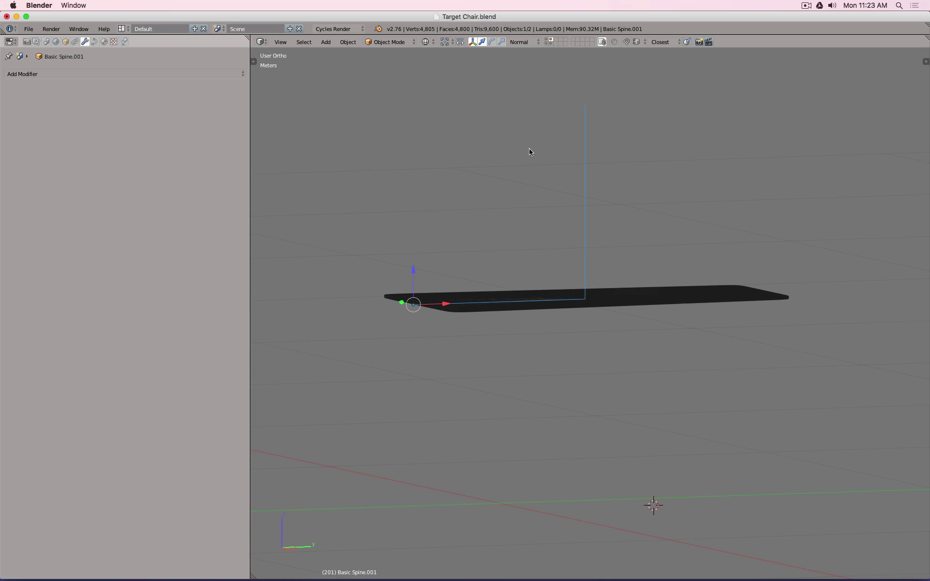
{"action": "key", "text": "KP_3"}
{"action": "key", "text": "Tab"}
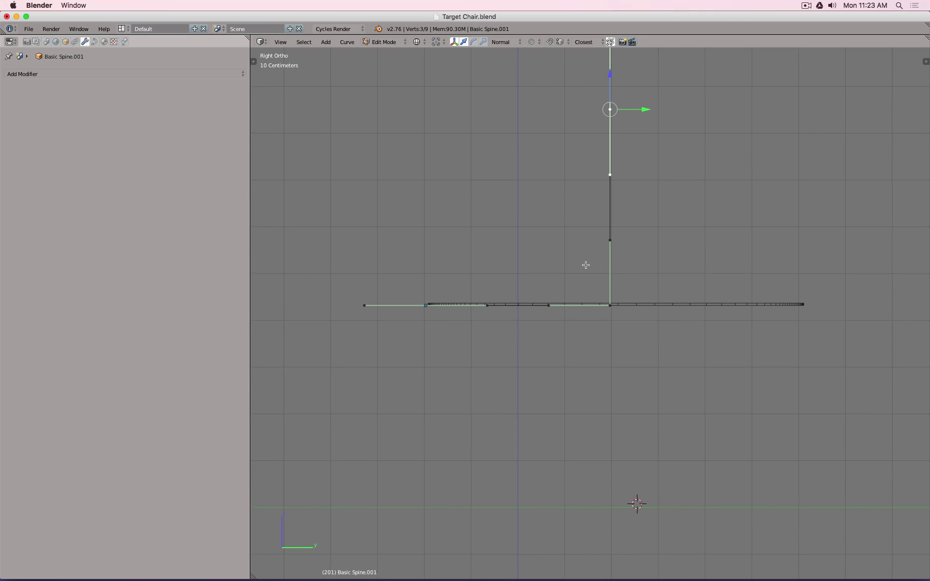
{"action": "scroll", "coordinate": [563, 301], "scroll_direction": "up", "scroll_amount": 3}
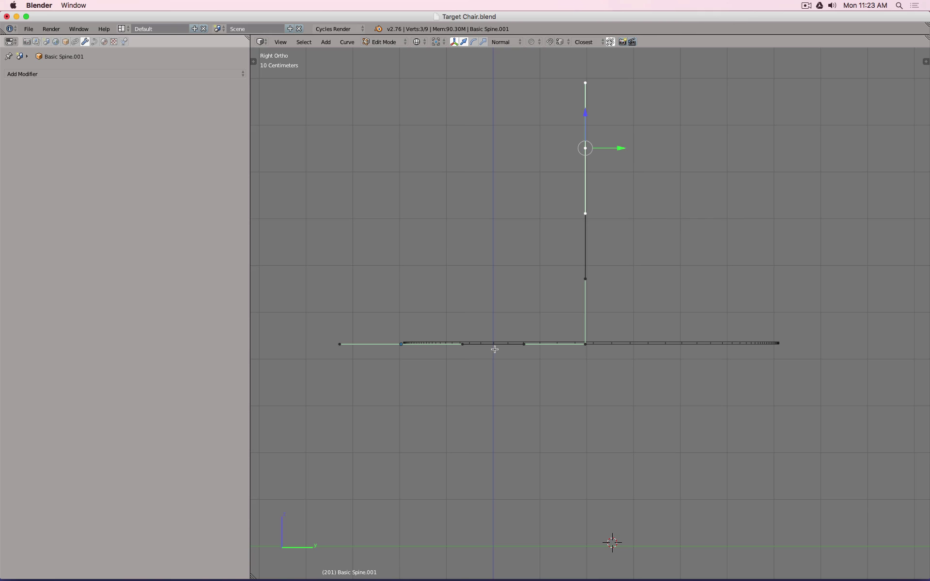
{"action": "key", "text": "a"}
{"action": "key", "text": "a"}
{"action": "key", "text": "w"}
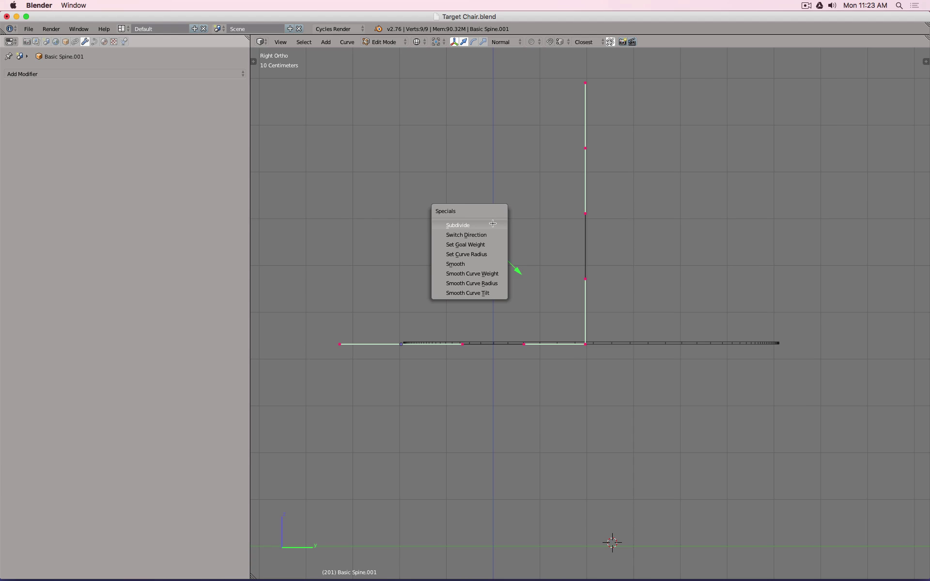
{"action": "left_click", "coordinate": [493, 225]}
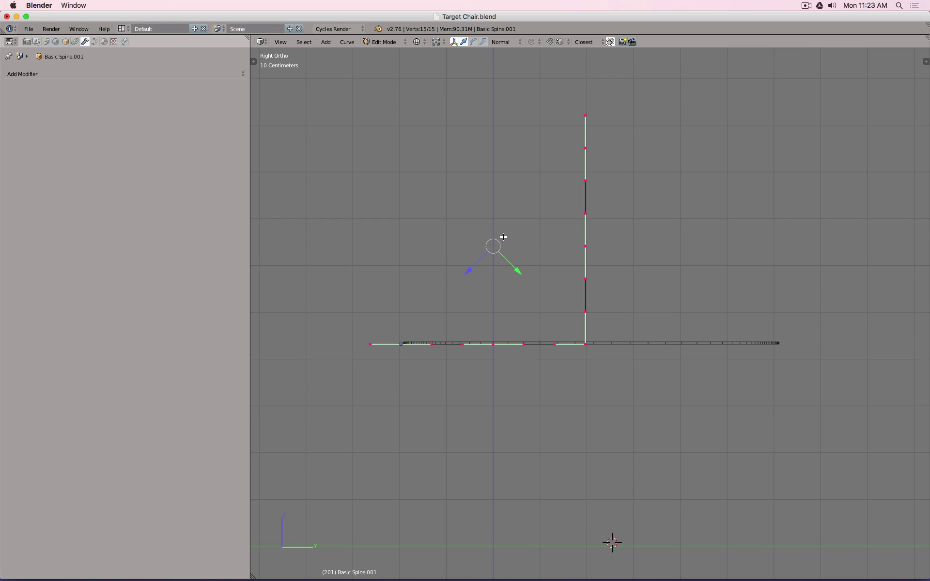
Step: Slide the upright's middle point about 7.5 cm down and the seat's middle point about 10 cm toward the corner
{"action": "right_click", "coordinate": [586, 344]}
{"action": "right_click", "coordinate": [585, 246]}
{"action": "key", "text": "ctrl+KP_Add"}
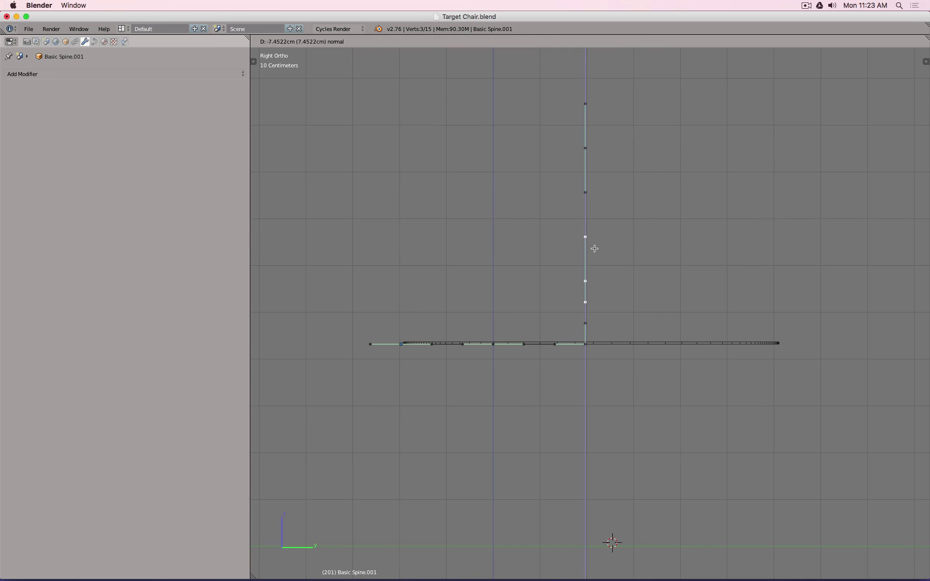
{"action": "left_click", "coordinate": [592, 244]}
{"action": "right_click", "coordinate": [493, 345]}
{"action": "key", "text": "g"}
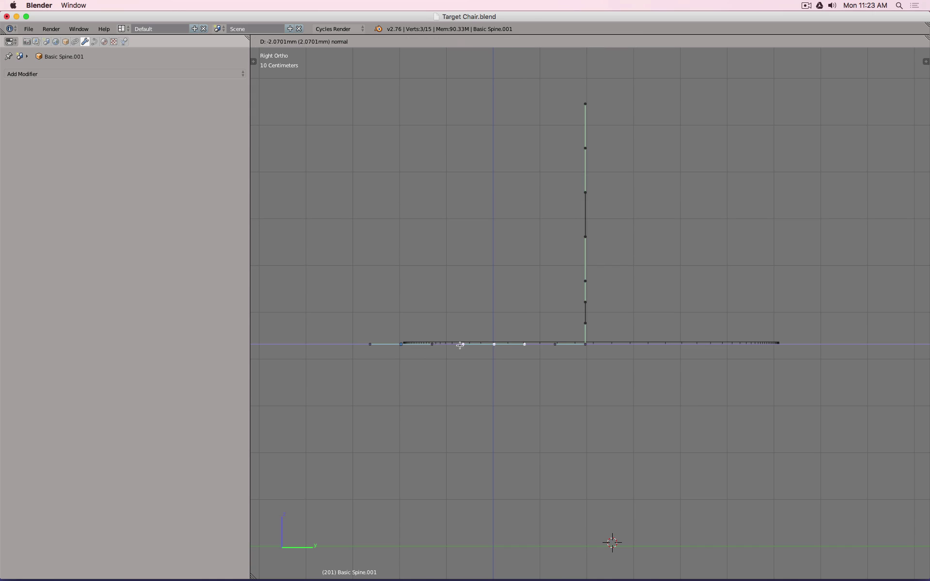
{"action": "left_click", "coordinate": [600, 356]}
Step: Delete the spine curve's corner point between the seat and the backrest
{"action": "right_click", "coordinate": [595, 350]}
{"action": "key", "text": "x"}
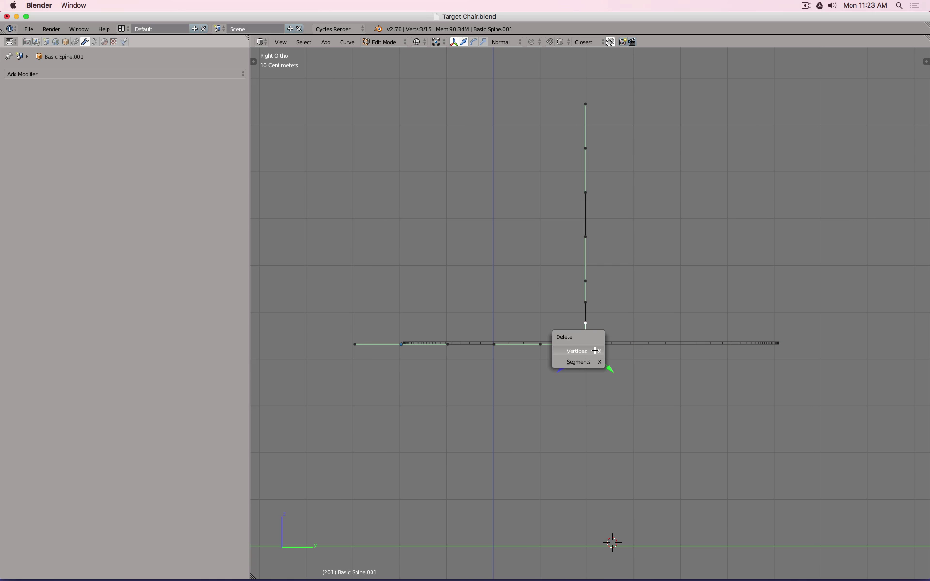
{"action": "left_click", "coordinate": [594, 350]}
Step: Set the handles facing the bend on the two neighbouring spine points to Aligned so the bend curves smoothly
{"action": "right_click", "coordinate": [572, 327]}
{"action": "right_click", "coordinate": [585, 311], "text": "shift"}
{"action": "key", "text": "v"}
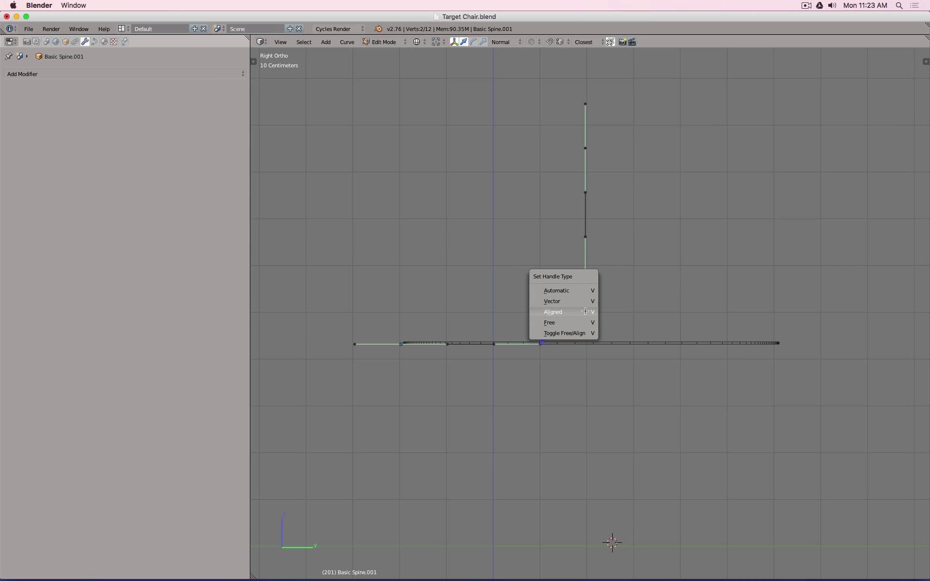
{"action": "left_click", "coordinate": [585, 312]}
Step: Set the handles of the upright's lower point to Automatic and convert them to Aligned
{"action": "right_click", "coordinate": [661, 272]}
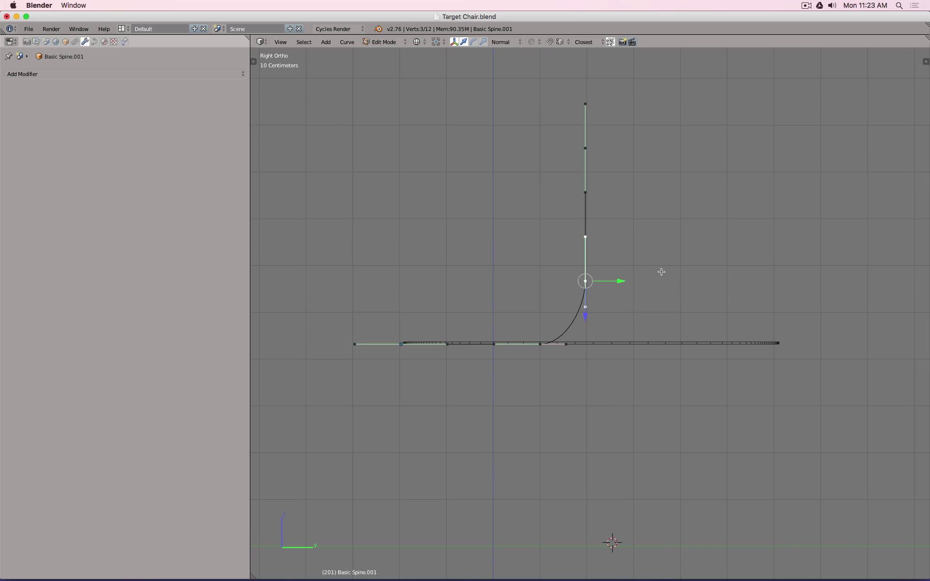
{"action": "key", "text": "v"}
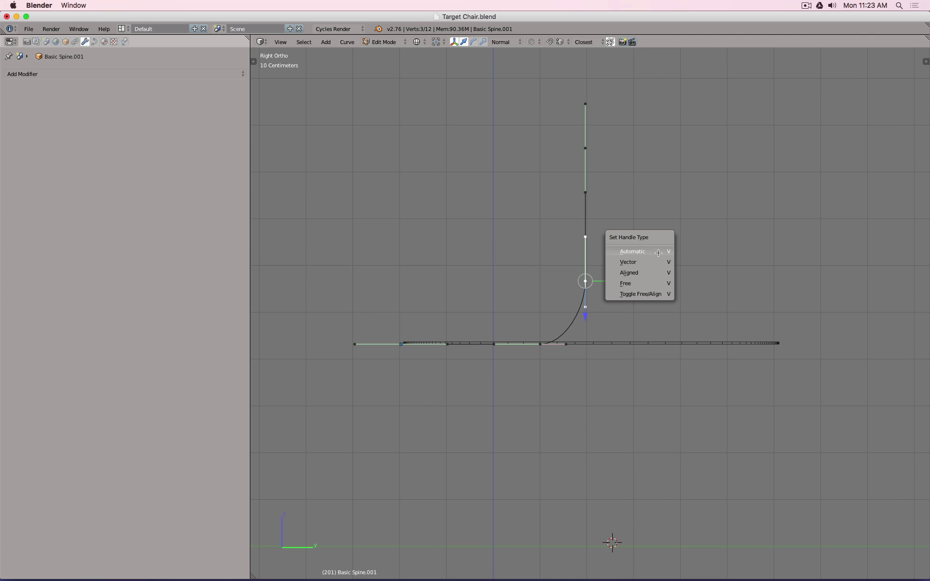
{"action": "left_click", "coordinate": [659, 252]}
{"action": "key", "text": "v"}
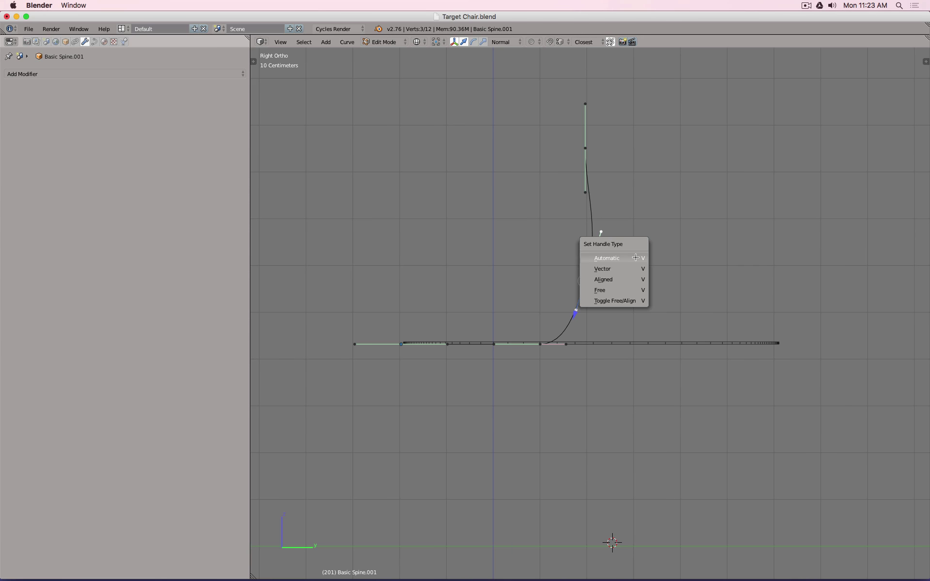
{"action": "left_click", "coordinate": [629, 281]}
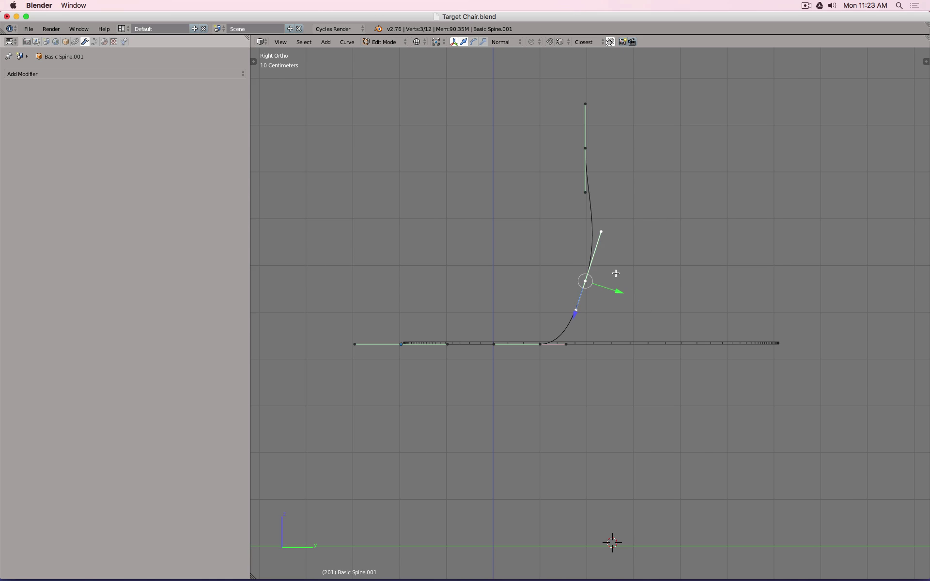
Step: Swing the upper handle of the backrest's lower spine point about 2.7 cm forward so it points nearly straight up
{"action": "right_click", "coordinate": [609, 236]}
{"action": "key", "text": "g"}
{"action": "right_click", "coordinate": [608, 236]}
{"action": "key", "text": "g"}
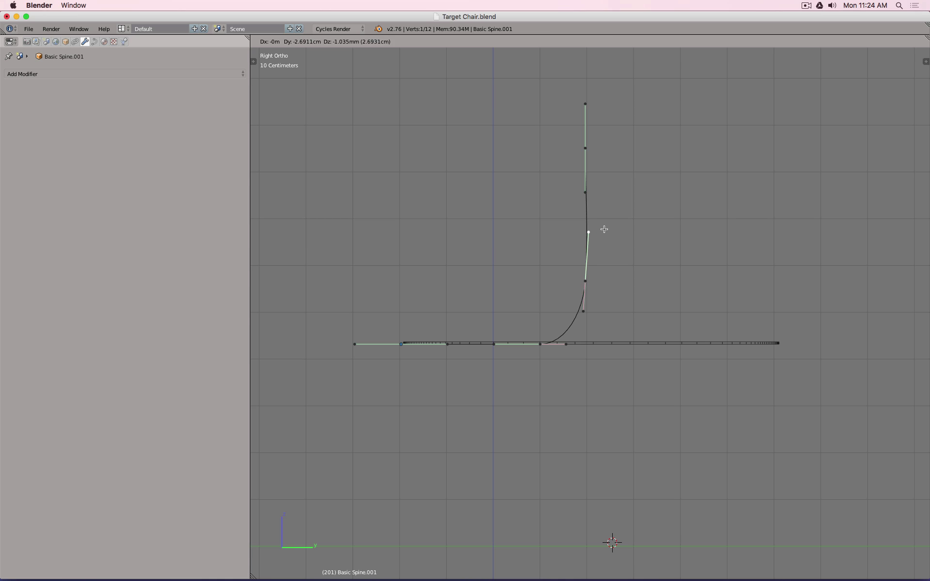
{"action": "left_click", "coordinate": [603, 228]}
Step: Move the spine curve's top point about 6 cm backward to recline the backrest
{"action": "right_click", "coordinate": [591, 150]}
{"action": "key", "text": "g"}
{"action": "left_click", "coordinate": [622, 155]}
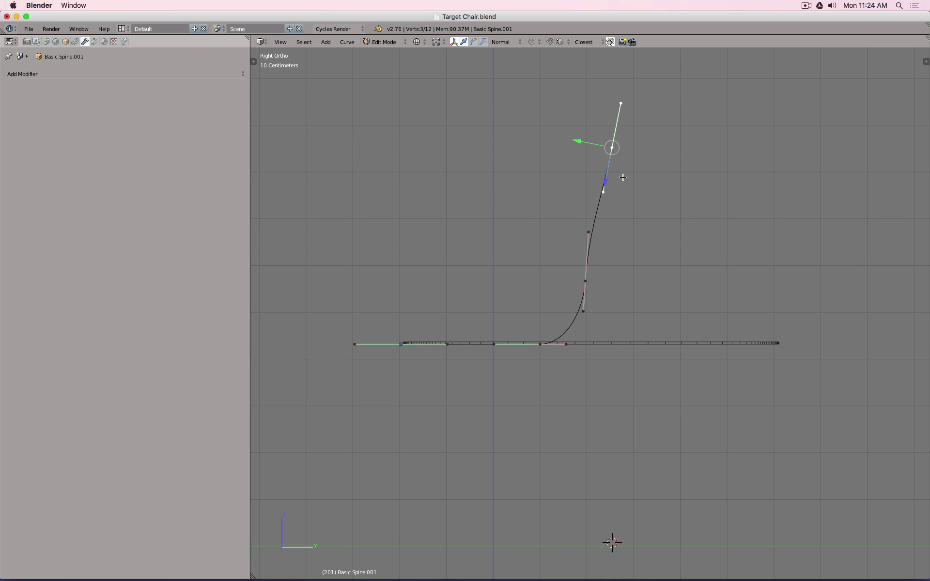
{"action": "key", "text": "g"}
{"action": "right_click", "coordinate": [643, 176]}
{"action": "key", "text": "ctrl+space"}
{"action": "key", "text": "w"}
{"action": "key", "text": "Escape"}
Step: Shift the top spine point's lower handle slightly forward and upward to increase the tilt, and leave Edit Mode
{"action": "right_click", "coordinate": [614, 194]}
{"action": "key", "text": "g"}
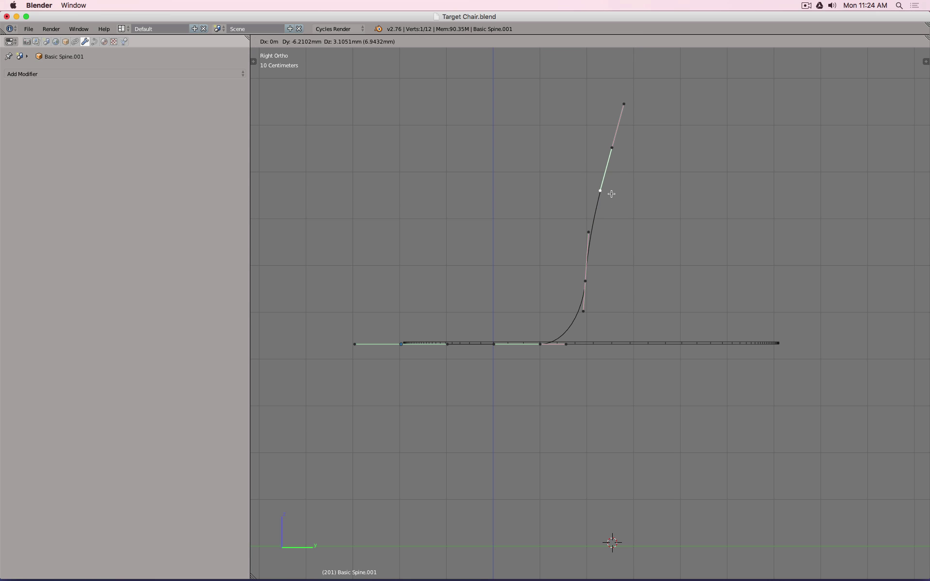
{"action": "left_click", "coordinate": [609, 187]}
{"action": "key", "text": "Tab"}
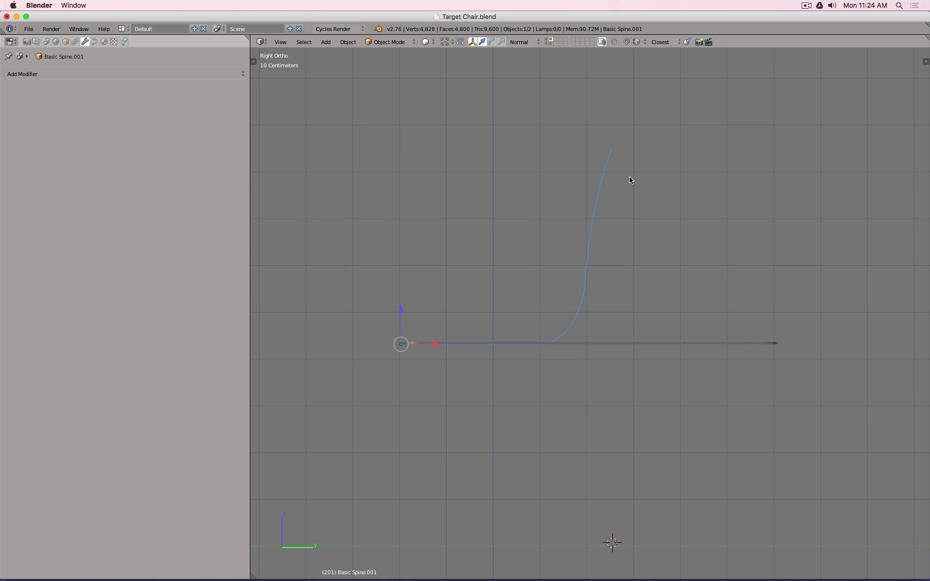
Step: Reopen the spine curve for editing and move its top point about 1.7 cm forward
{"action": "key", "text": "Tab"}
{"action": "right_click", "coordinate": [612, 148]}
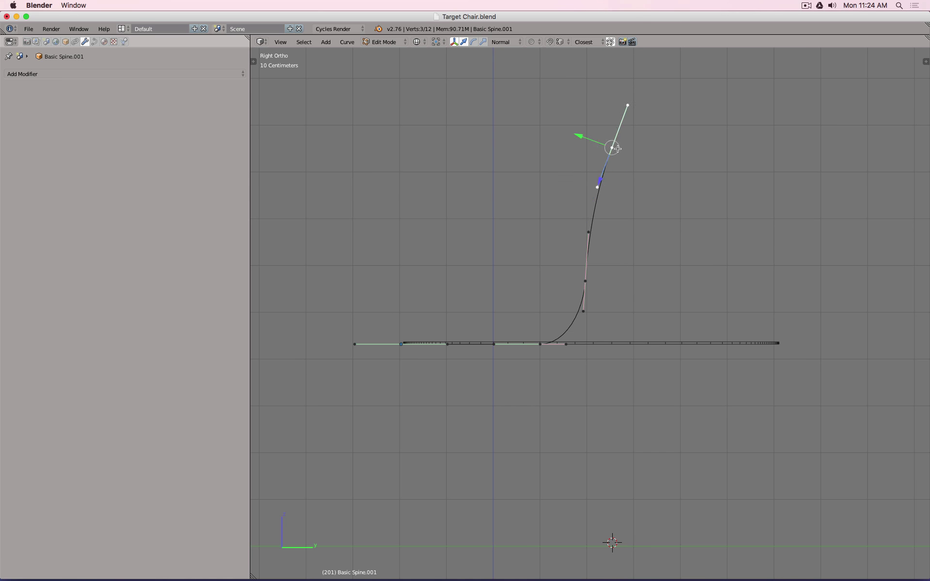
{"action": "key", "text": "g"}
{"action": "left_click", "coordinate": [609, 148]}
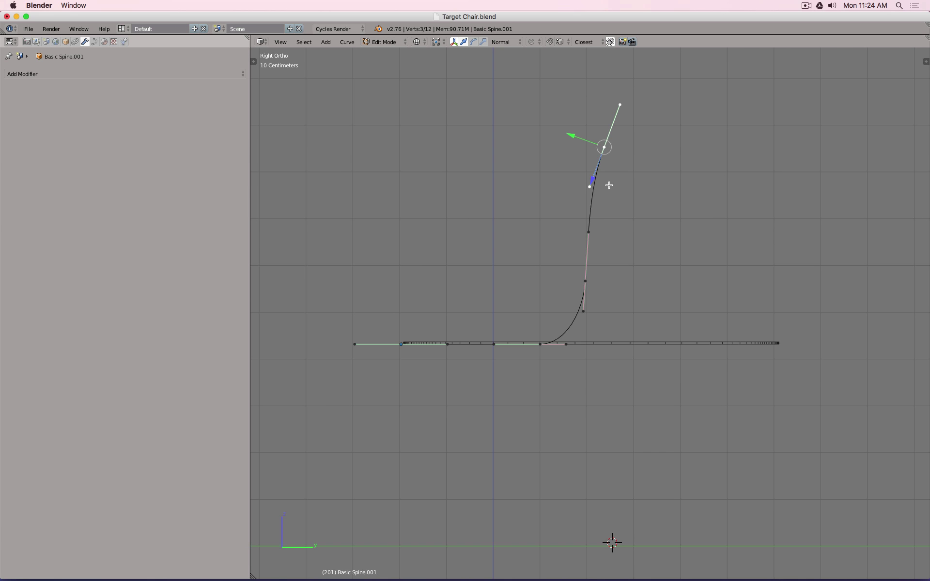
Step: Lower the backrest's lower spine point by about 3 cm to tighten the bend, and return to Object Mode
{"action": "right_click", "coordinate": [594, 284]}
{"action": "key", "text": "g"}
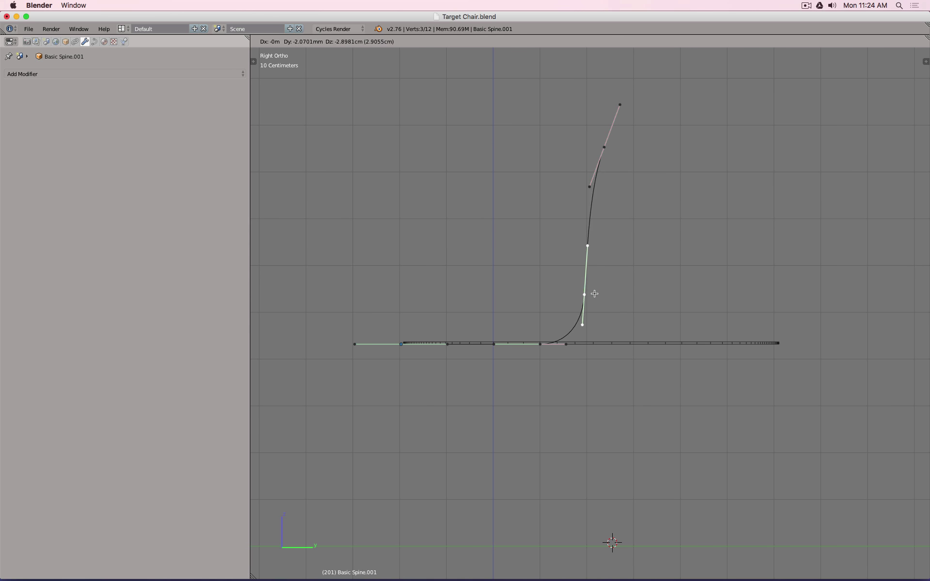
{"action": "left_click", "coordinate": [606, 286]}
{"action": "key", "text": "Tab"}
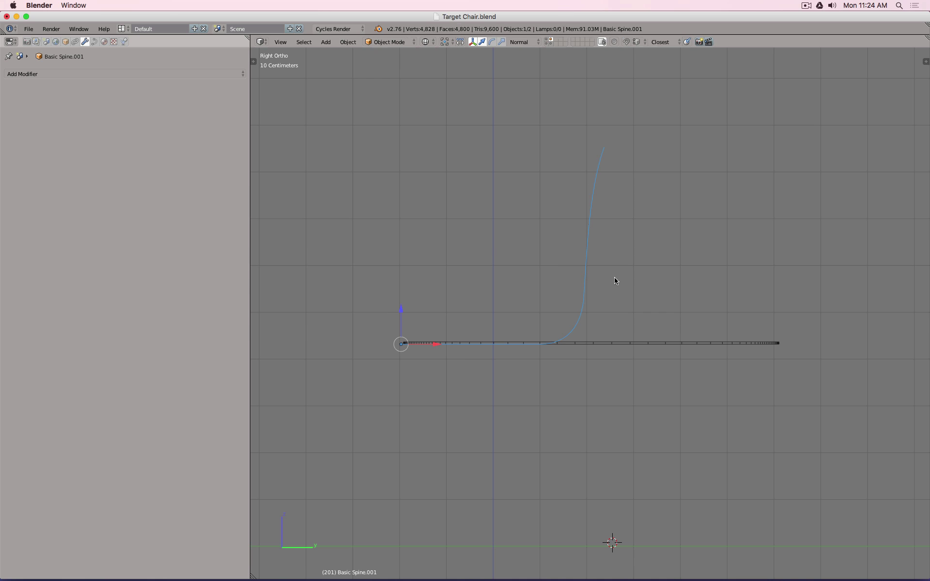
{"action": "mouse_move", "coordinate": [614, 277]}
{"action": "middle_mouse_down"}
{"action": "mouse_move", "coordinate": [616, 251]}
{"action": "mouse_move", "coordinate": [622, 288]}
{"action": "mouse_move", "coordinate": [628, 257]}
{"action": "middle_mouse_up"}
{"action": "key", "text": "z"}
{"action": "key", "text": "KP_3"}
{"action": "scroll", "coordinate": [596, 319], "scroll_direction": "up", "scroll_amount": 4}
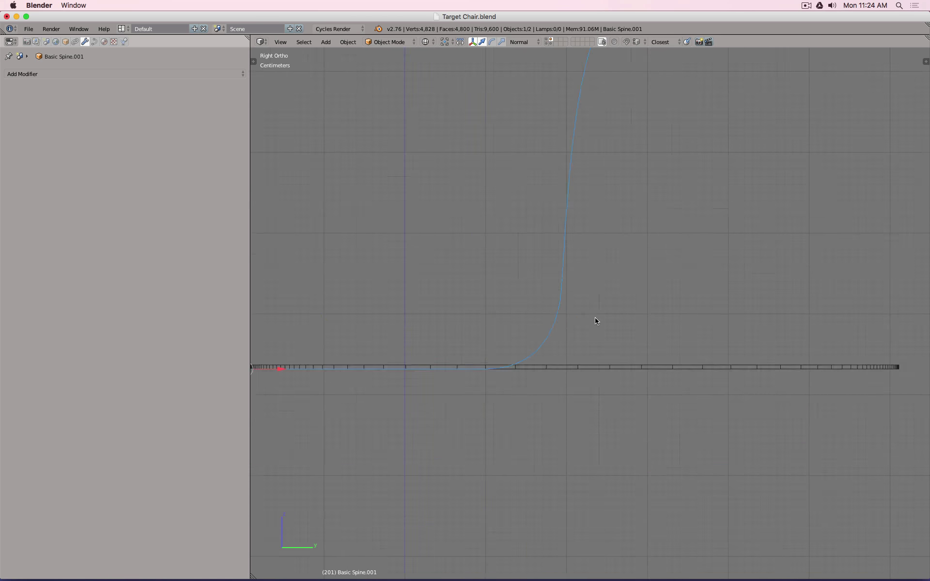
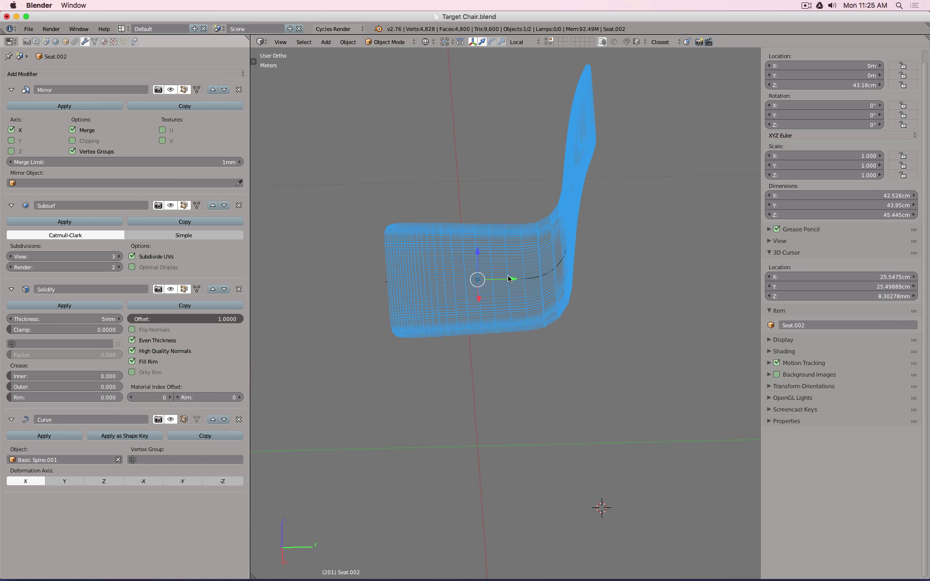
Step: Examine the curve-deformed seat panel in front and side views, closing in on the shaded bend
{"action": "mouse_move", "coordinate": [511, 279]}
{"action": "left_mouse_down"}
{"action": "mouse_move", "coordinate": [557, 276]}
{"action": "mouse_move", "coordinate": [483, 279]}
{"action": "mouse_move", "coordinate": [384, 264]}
{"action": "mouse_move", "coordinate": [604, 276]}
{"action": "mouse_move", "coordinate": [383, 250]}
{"action": "mouse_move", "coordinate": [420, 263]}
{"action": "mouse_move", "coordinate": [862, 286]}
{"action": "mouse_move", "coordinate": [574, 284]}
{"action": "mouse_move", "coordinate": [516, 274]}
{"action": "left_mouse_up"}
{"action": "right_click", "coordinate": [517, 273]}
{"action": "middle_click_drag", "start_coordinate": [515, 273], "coordinate": [539, 269]}
{"action": "key", "text": "KP_1"}
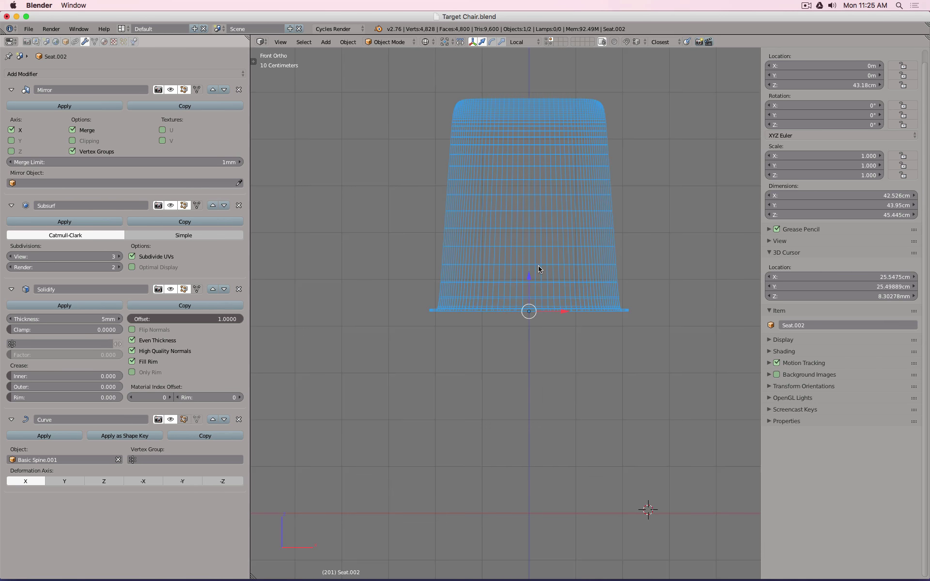
{"action": "key", "text": "KP_3"}
{"action": "scroll", "coordinate": [539, 269], "scroll_direction": "up", "scroll_amount": 3}
{"action": "key", "text": "z"}
{"action": "middle_click_drag", "start_coordinate": [611, 287], "coordinate": [647, 311], "text": "shift"}
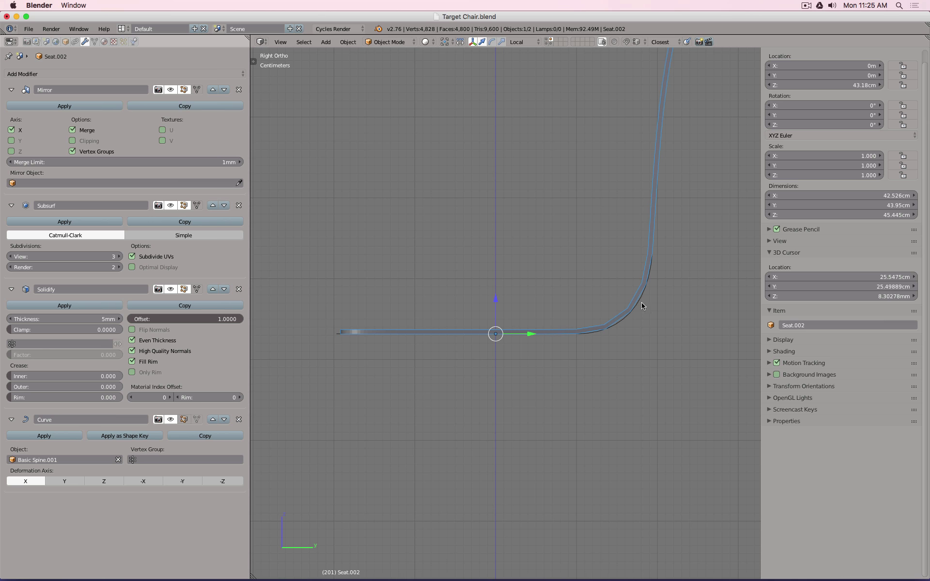
Step: Compare the bend's smoothness at Subsurf view levels 4 and 3
{"action": "left_click", "coordinate": [11, 90]}
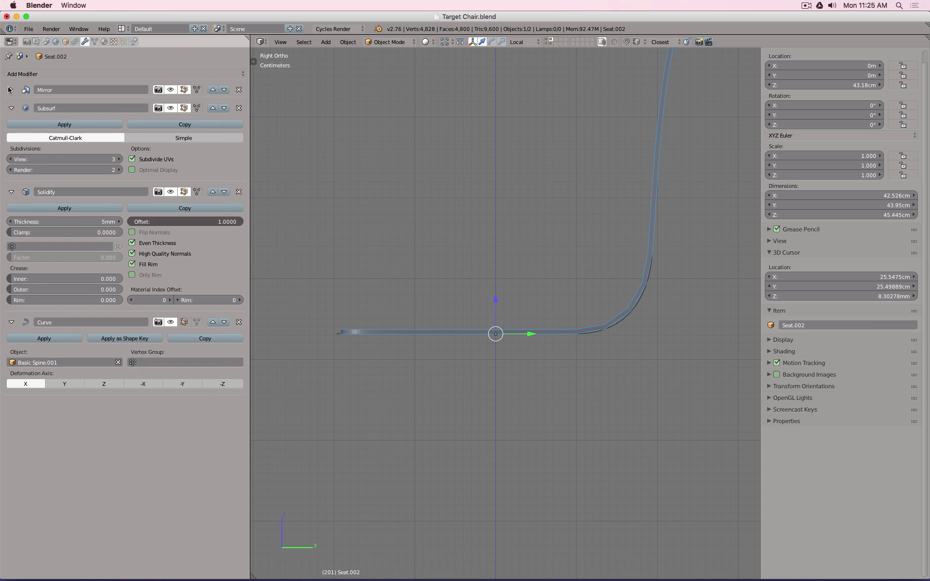
{"action": "left_click", "coordinate": [117, 159]}
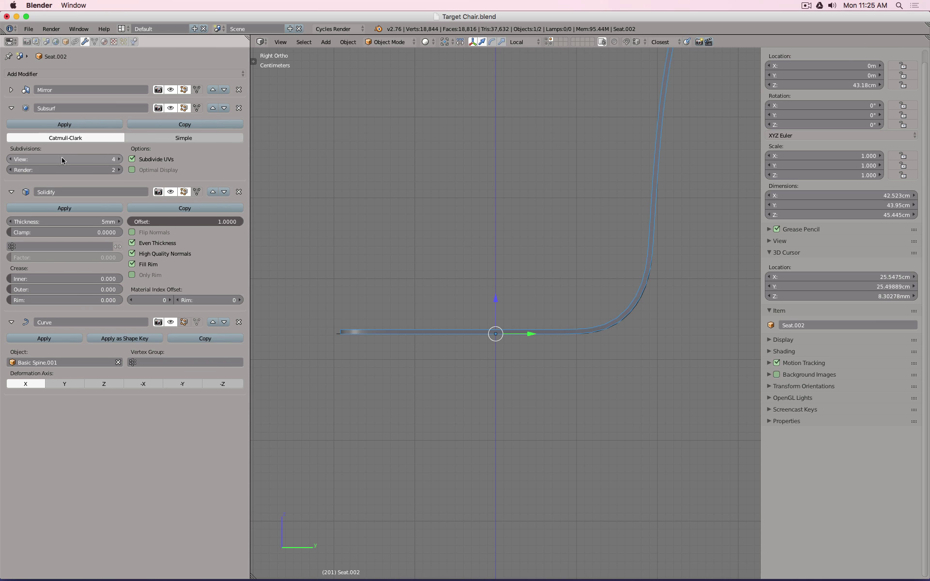
{"action": "left_click", "coordinate": [10, 159]}
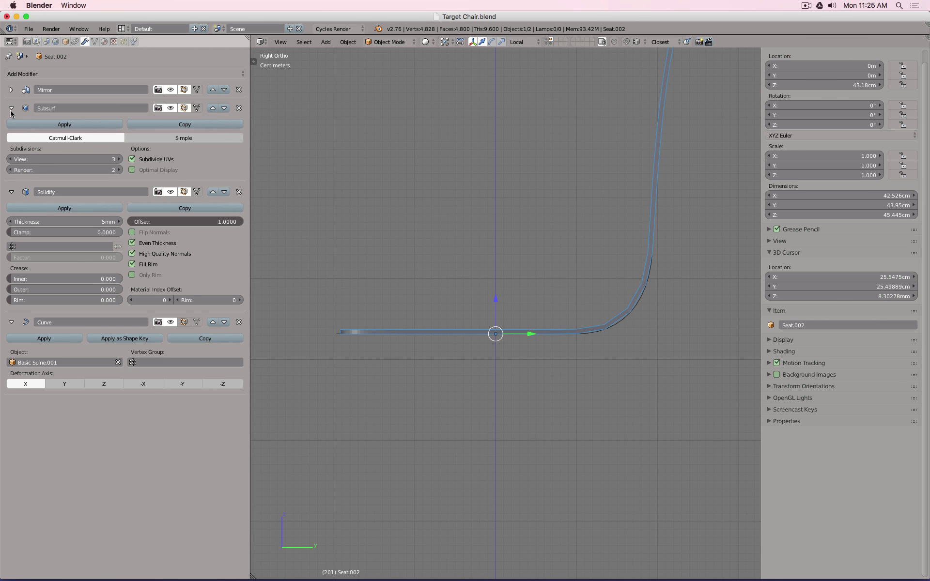
Step: Set the Subsurf modifier's view subdivisions to 4 and collapse all the modifier entries
{"action": "left_click", "coordinate": [11, 108]}
{"action": "left_click", "coordinate": [11, 126]}
{"action": "left_click", "coordinate": [11, 145]}
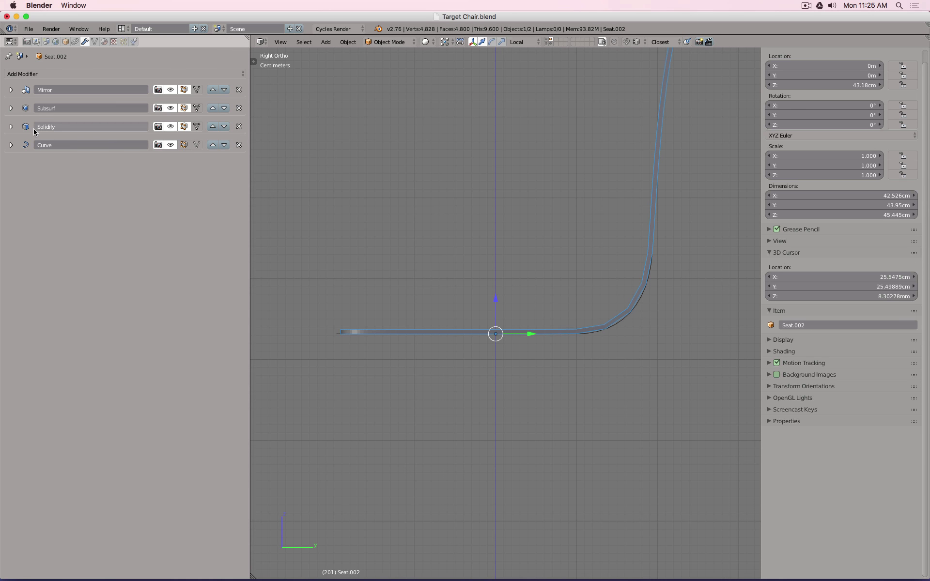
{"action": "left_click", "coordinate": [11, 108]}
{"action": "left_click", "coordinate": [119, 159]}
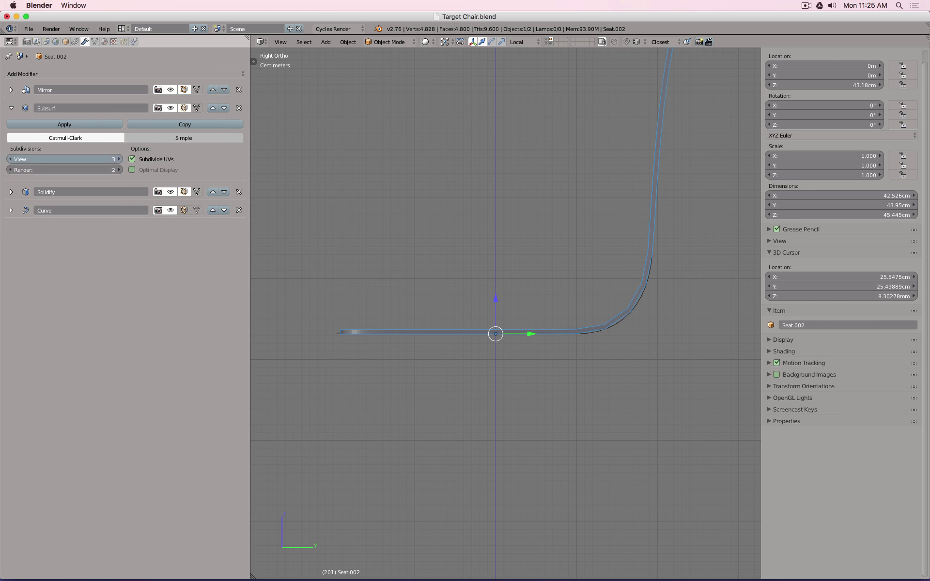
{"action": "left_click", "coordinate": [12, 108]}
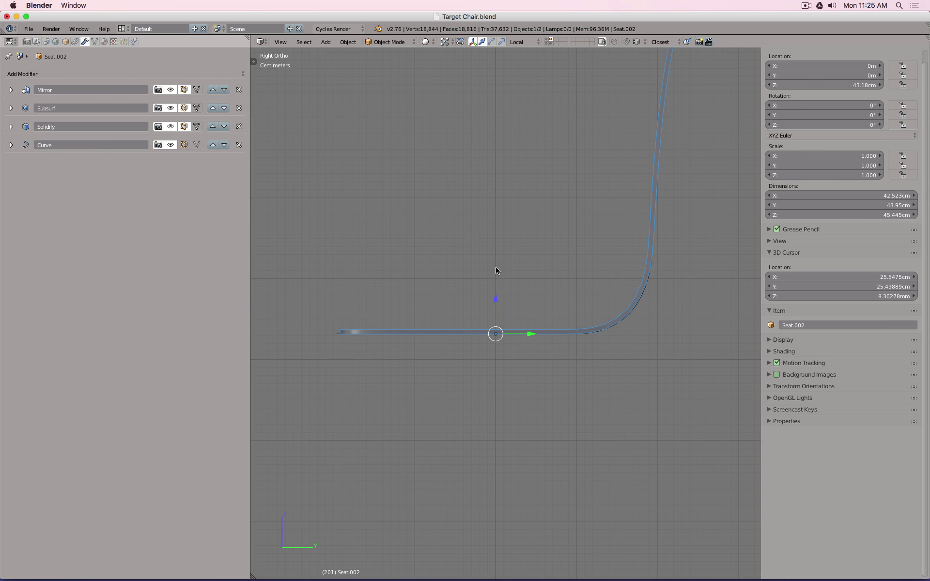
Step: Apply smooth shading to the seat panel
{"action": "mouse_move", "coordinate": [496, 270]}
{"action": "middle_mouse_down"}
{"action": "mouse_move", "coordinate": [566, 339]}
{"action": "mouse_move", "coordinate": [664, 294]}
{"action": "mouse_move", "coordinate": [461, 262]}
{"action": "mouse_move", "coordinate": [484, 272]}
{"action": "middle_mouse_up"}
{"action": "key", "text": "space"}
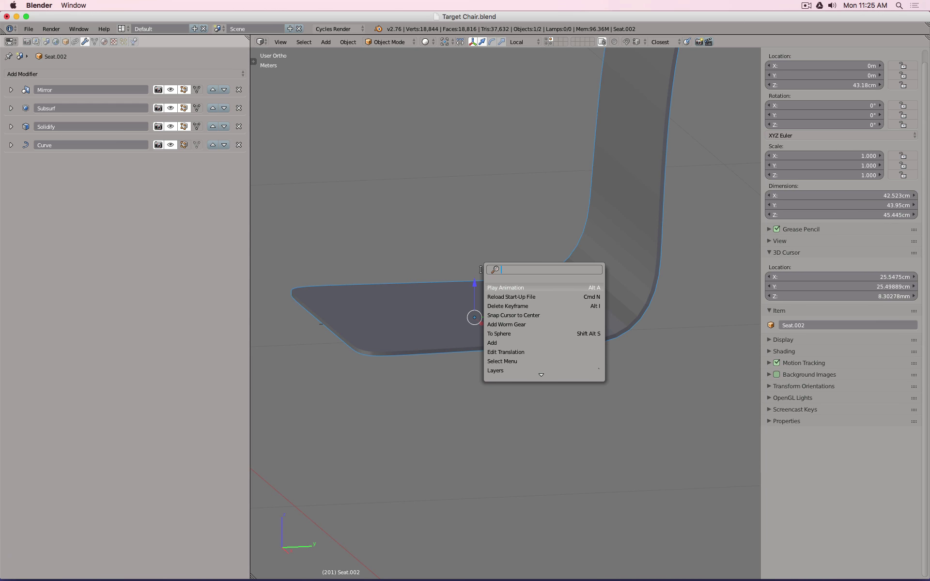
{"action": "type", "text": "shade"}
{"action": "key", "text": "Return"}
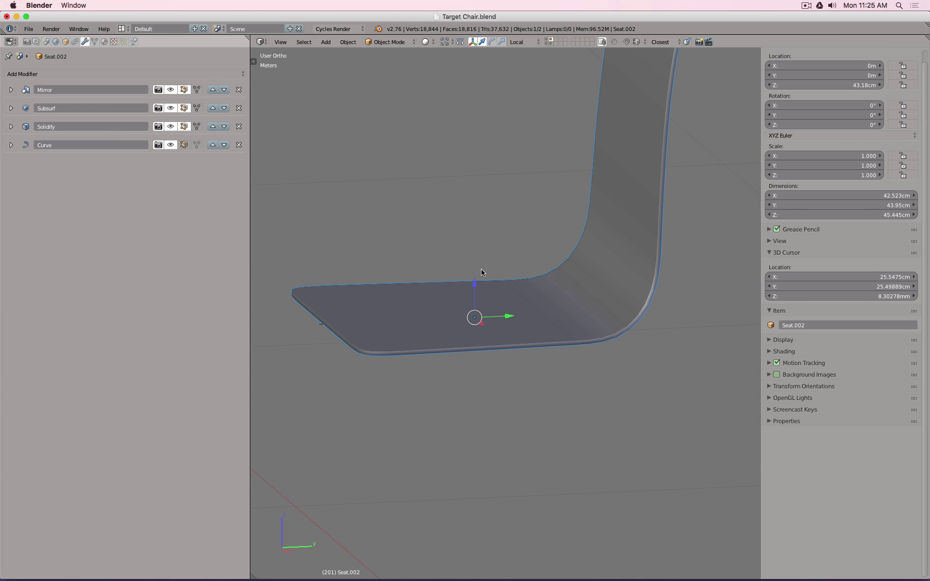
Step: Add an Edge Split modifier to the seat panel and check the shading around the whole panel
{"action": "left_click", "coordinate": [194, 73]}
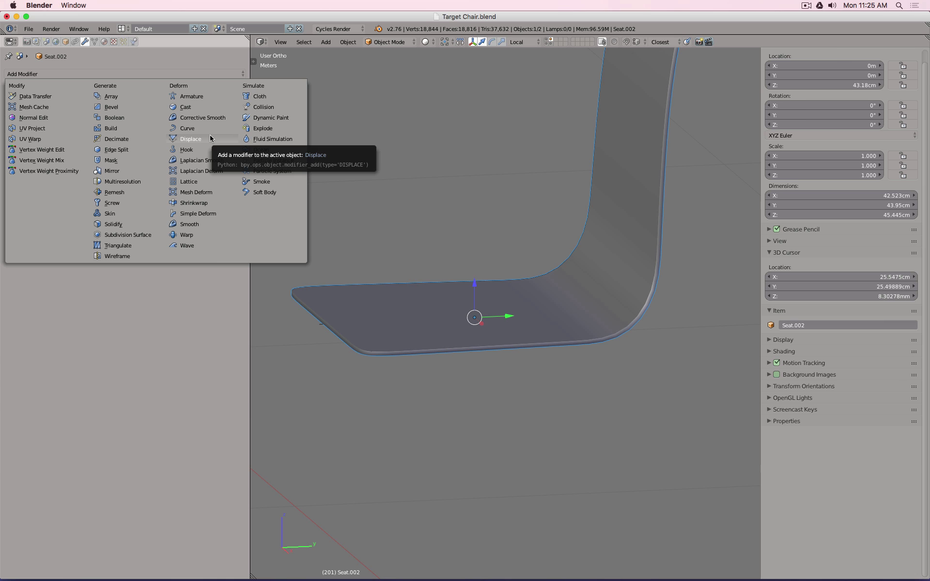
{"action": "left_click", "coordinate": [140, 149]}
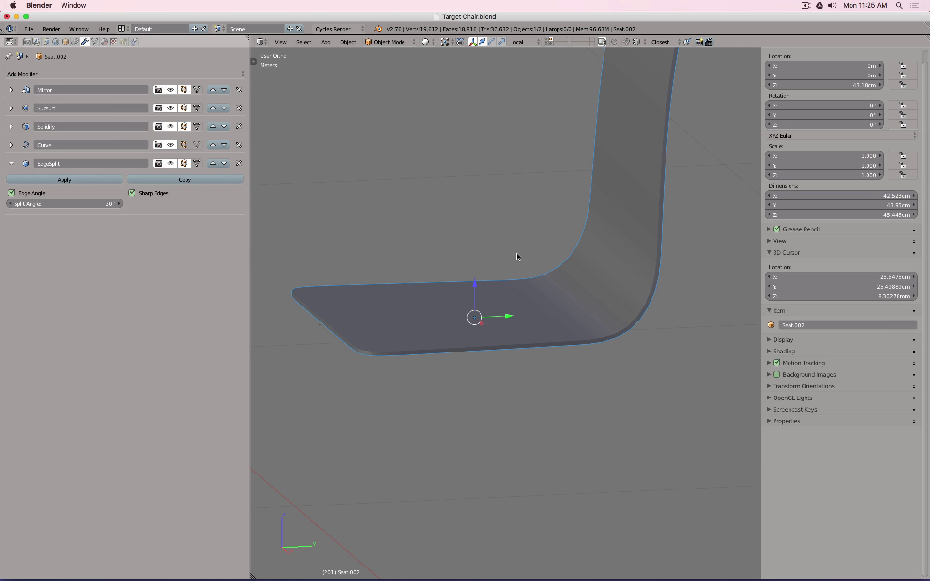
{"action": "key", "text": "KP_3"}
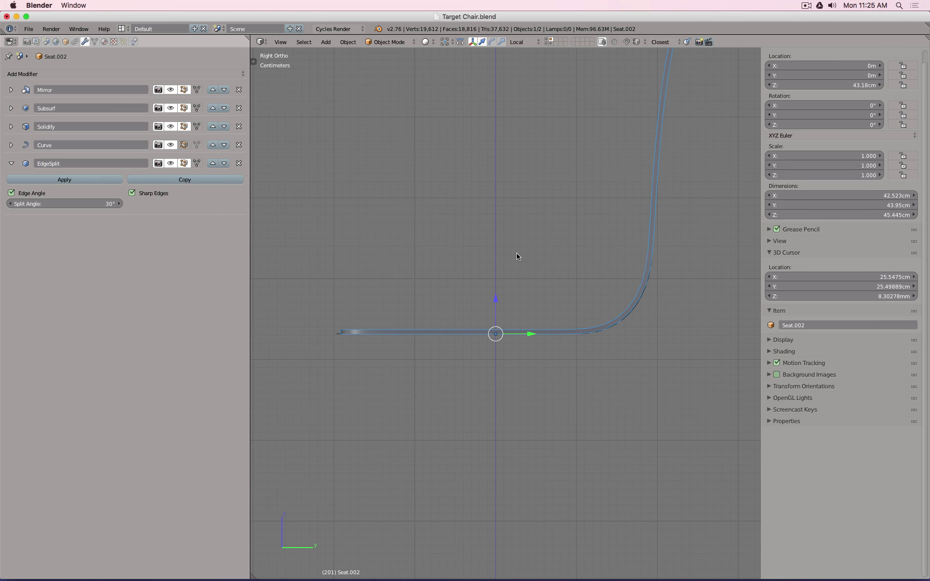
{"action": "key", "text": "n"}
{"action": "scroll", "coordinate": [572, 271], "scroll_direction": "down", "scroll_amount": 3}
{"action": "middle_click_drag", "start_coordinate": [638, 276], "coordinate": [716, 297]}
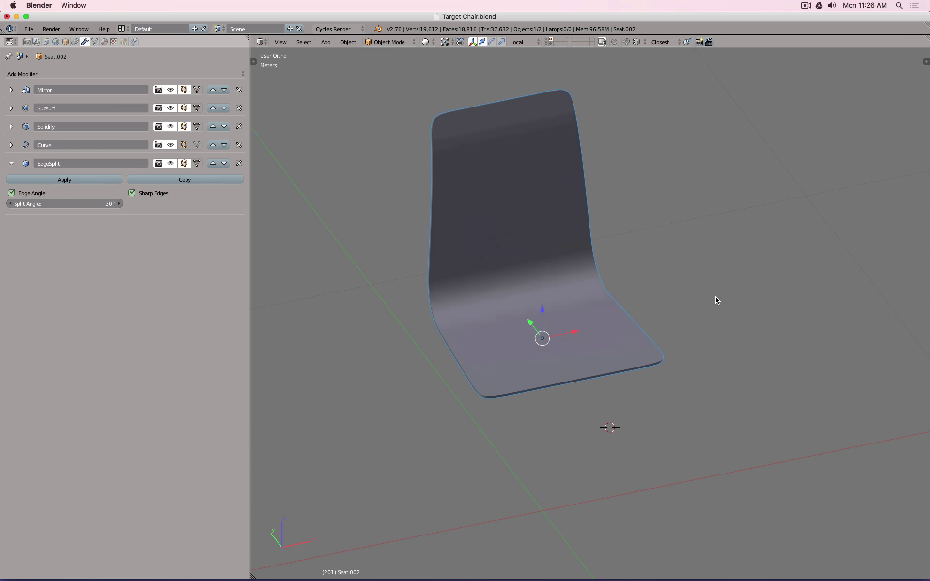
{"action": "left_click", "coordinate": [10, 109]}
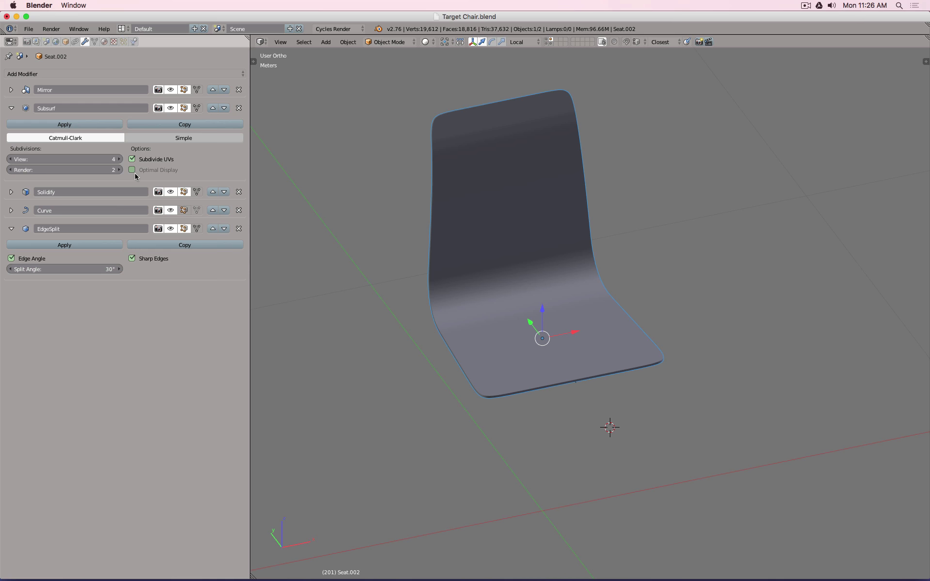
{"action": "left_click", "coordinate": [11, 108]}
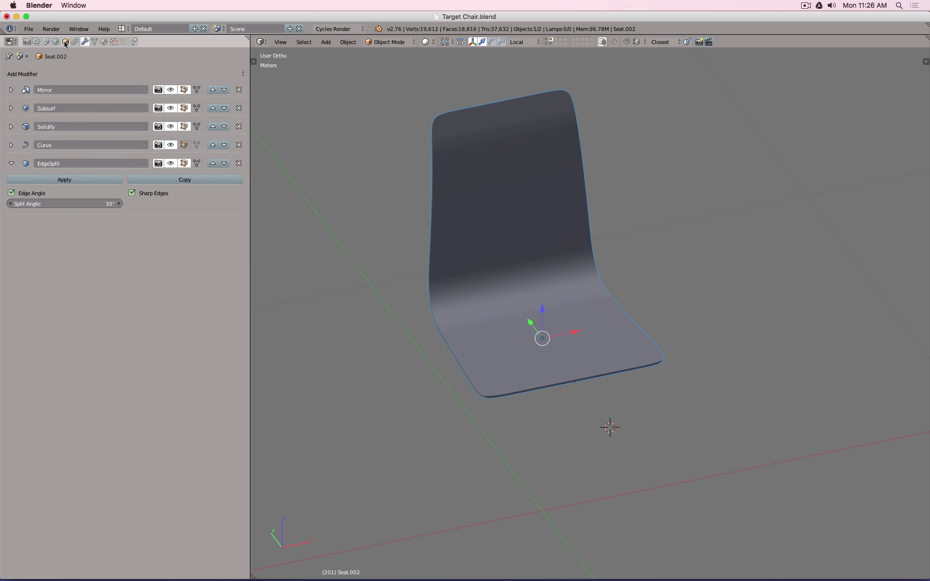
Step: Rename the seat panel object as "Wood Core"
{"action": "left_click", "coordinate": [65, 42]}
{"action": "left_click", "coordinate": [55, 73]}
{"action": "type", "text": "Wood Cor"}
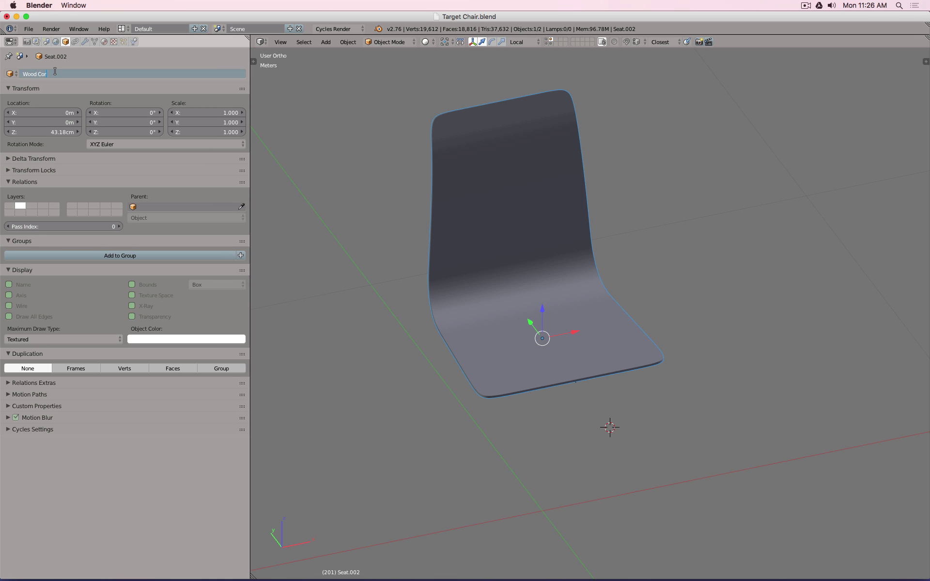
{"action": "type", "text": "e"}
{"action": "key", "text": "Return"}
Step: Return to the Wood Core's modifier stack and collapse the EdgeSplit entry
{"action": "middle_click_drag", "start_coordinate": [522, 479], "coordinate": [630, 477]}
{"action": "left_click", "coordinate": [85, 42]}
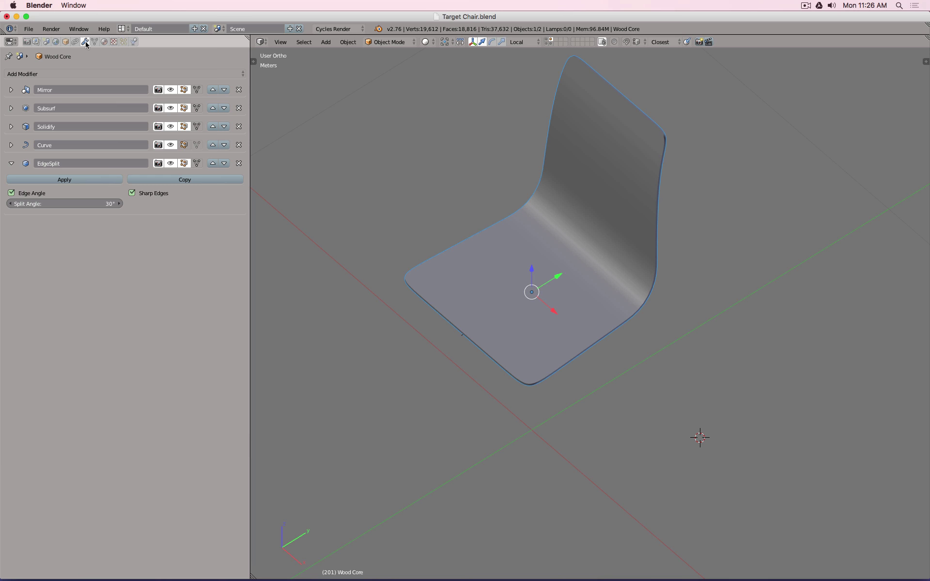
{"action": "left_click", "coordinate": [11, 163]}
{"action": "left_click", "coordinate": [11, 164]}
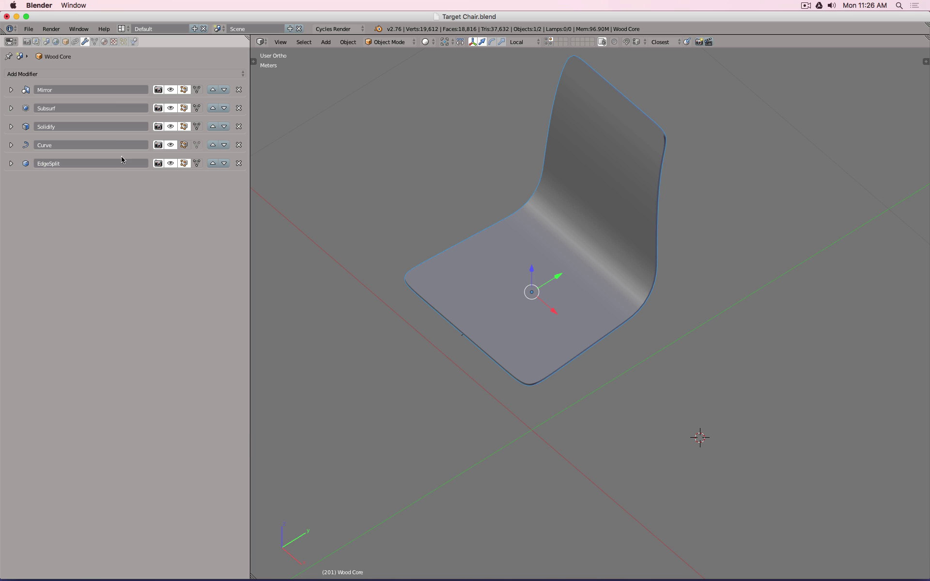
Step: Try the Curve modifier above Solidify in the stack, restore the original order, and inspect the panel
{"action": "left_click", "coordinate": [212, 145]}
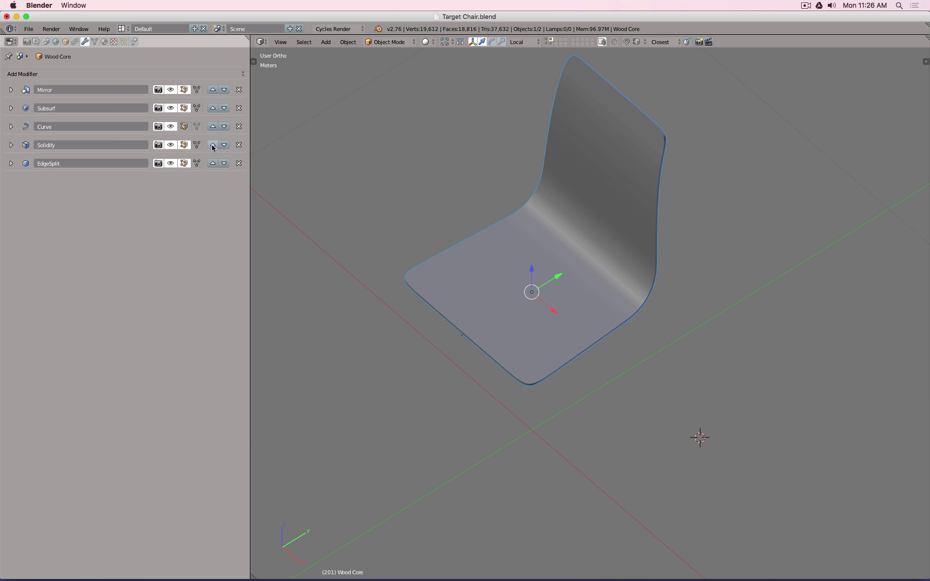
{"action": "left_click", "coordinate": [213, 145]}
{"action": "middle_click_drag", "start_coordinate": [399, 251], "coordinate": [370, 191]}
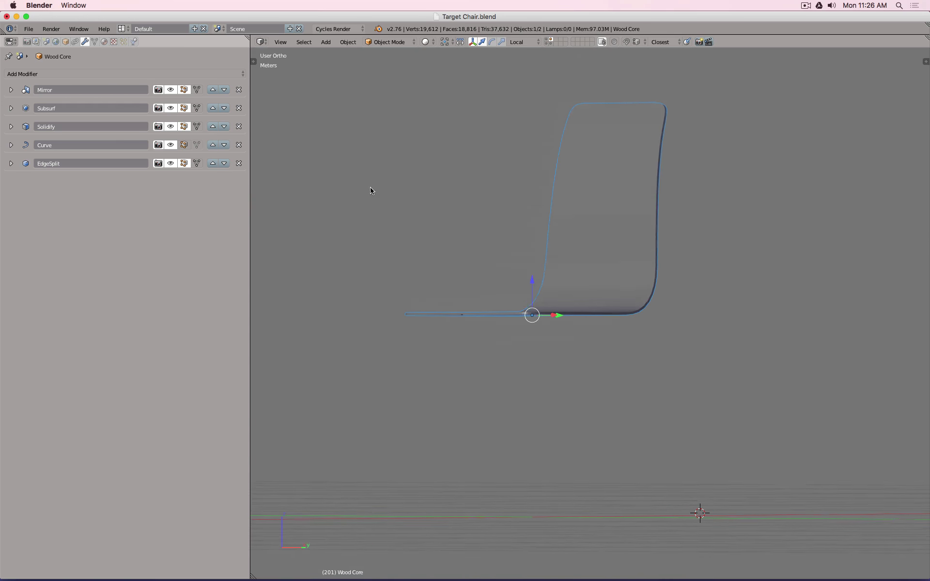
{"action": "middle_click_drag", "start_coordinate": [271, 189], "coordinate": [606, 340]}
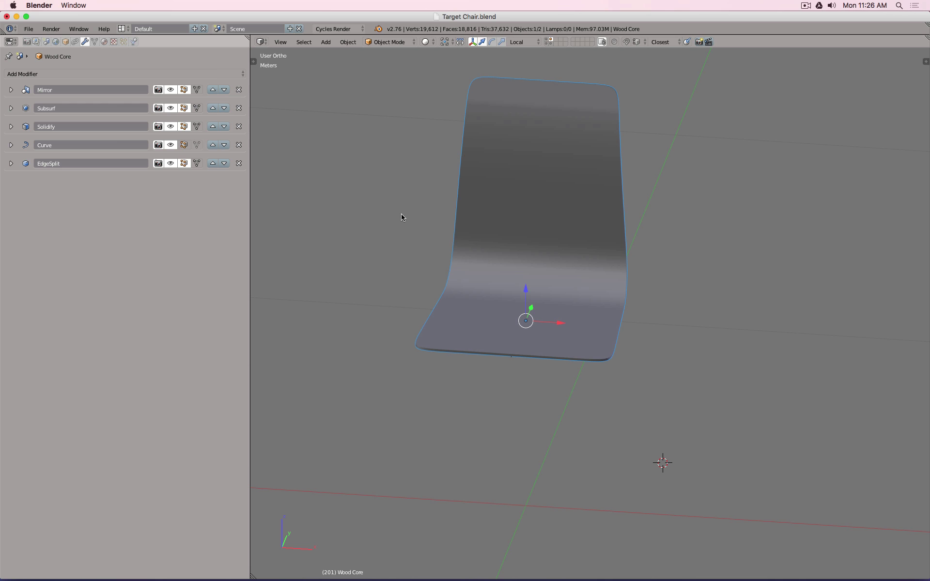
Step: Turn off the Curve modifier's viewport display and look at the flat panel from above
{"action": "left_click", "coordinate": [170, 145]}
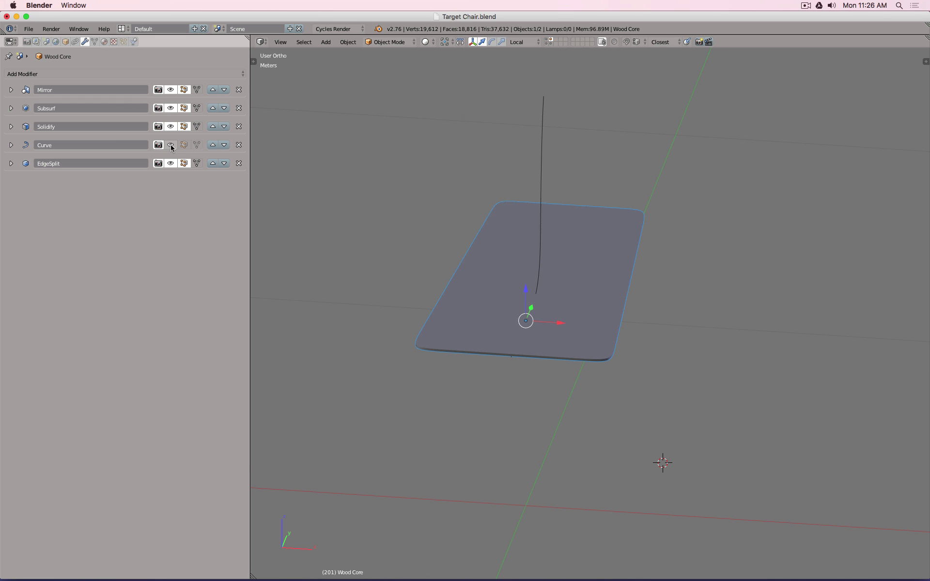
{"action": "middle_click_drag", "start_coordinate": [522, 254], "coordinate": [601, 260]}
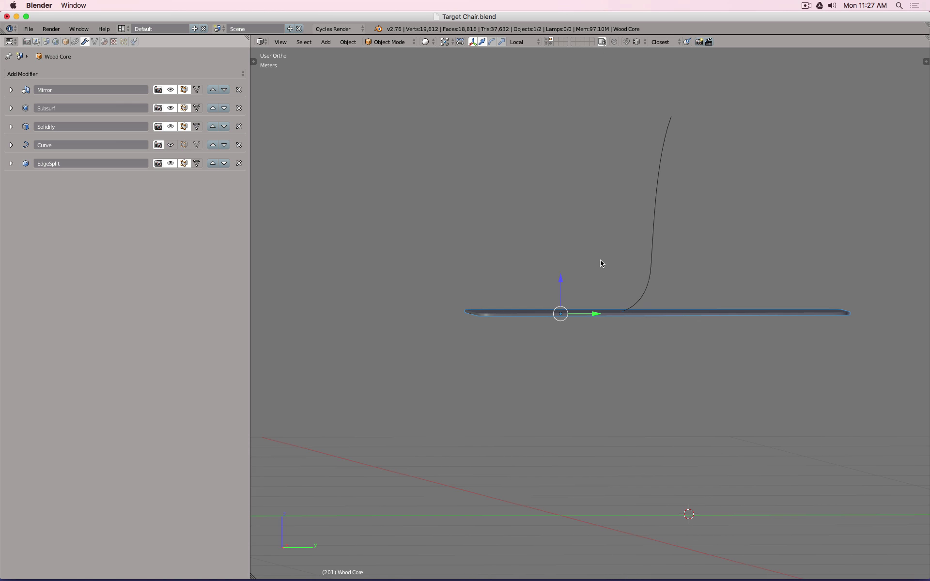
{"action": "key", "text": "KP_7"}
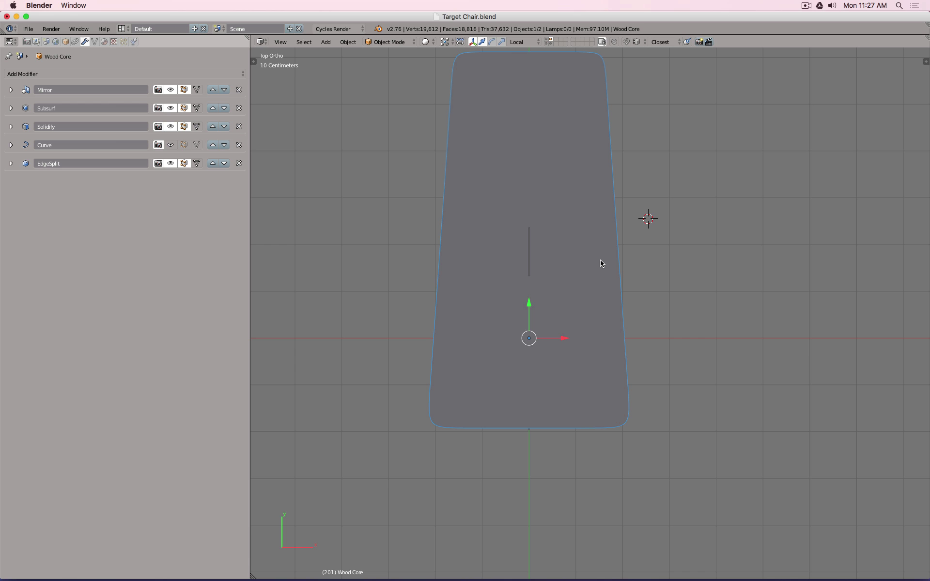
Step: Duplicate the Wood Core panel in place, working in the front wireframe view
{"action": "key", "text": "KP_1"}
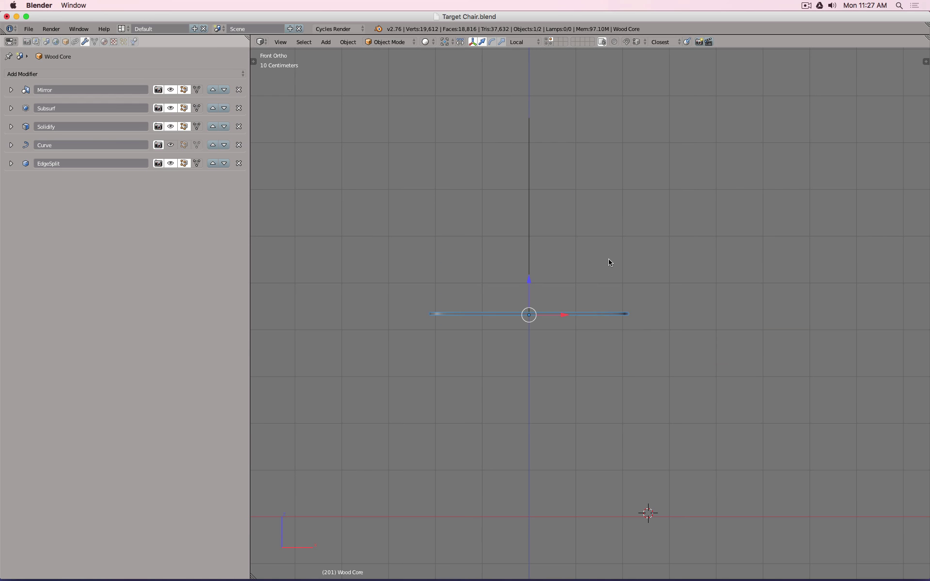
{"action": "scroll", "coordinate": [553, 293], "scroll_direction": "up", "scroll_amount": 2}
{"action": "key", "text": "z"}
{"action": "scroll", "coordinate": [553, 293], "scroll_direction": "down", "scroll_amount": 1}
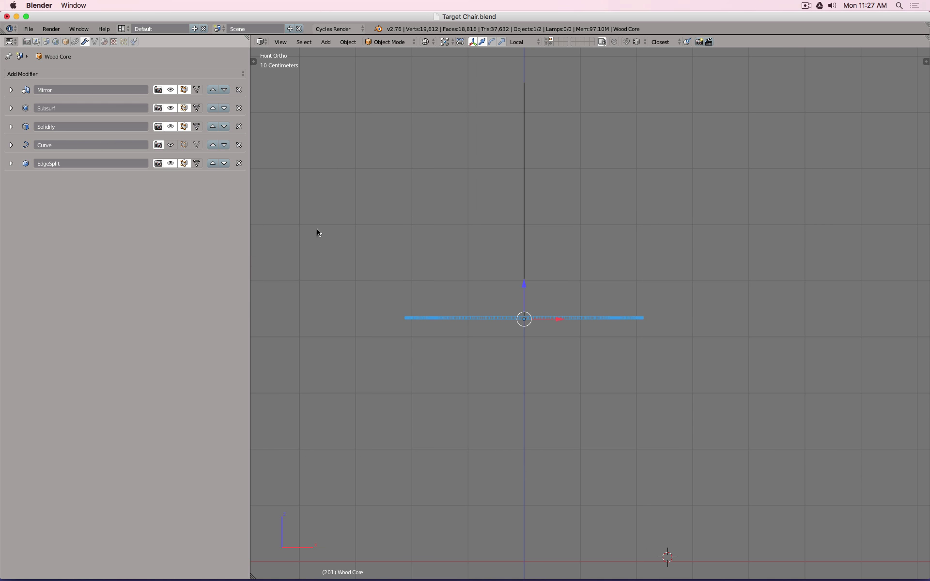
{"action": "key", "text": "shift+d"}
{"action": "right_click", "coordinate": [446, 236]}
Step: Show the reference guides with the duplicated panel and check the dimensions of the rectangular guide around its edge
{"action": "left_click", "coordinate": [11, 126]}
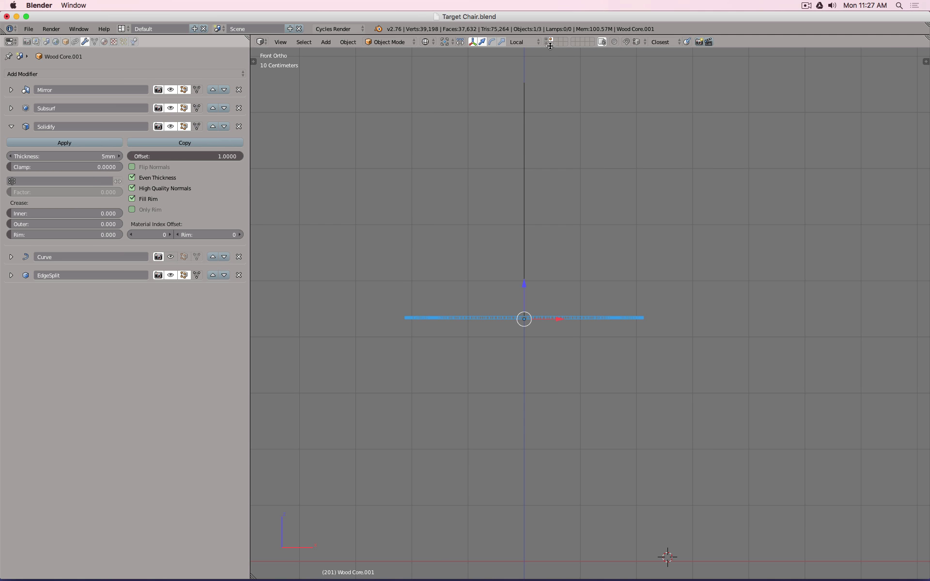
{"action": "left_click", "coordinate": [548, 44], "text": "shift"}
{"action": "scroll", "coordinate": [655, 247], "scroll_direction": "up", "scroll_amount": 7}
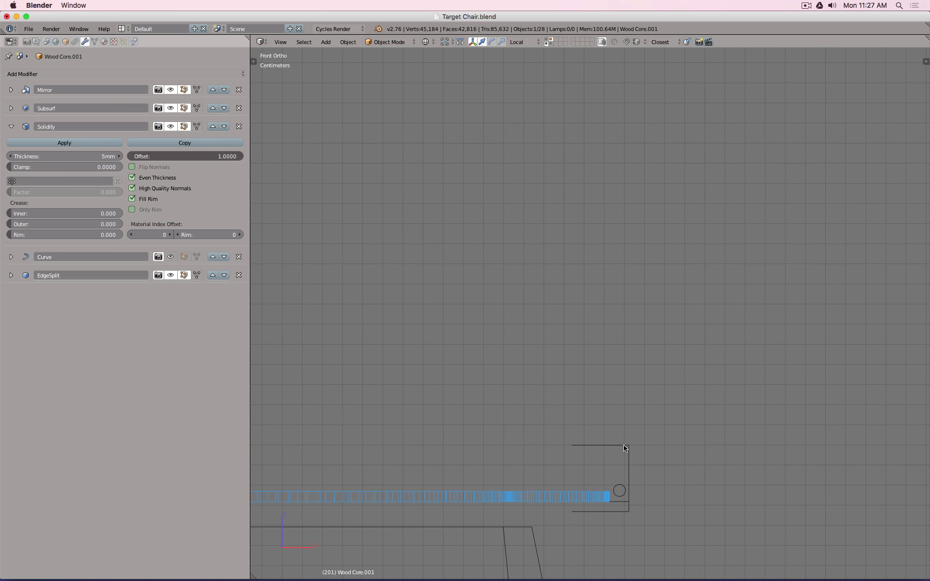
{"action": "right_click", "coordinate": [625, 445]}
{"action": "middle_click_drag", "start_coordinate": [633, 401], "coordinate": [619, 312], "text": "shift"}
{"action": "key", "text": "n"}
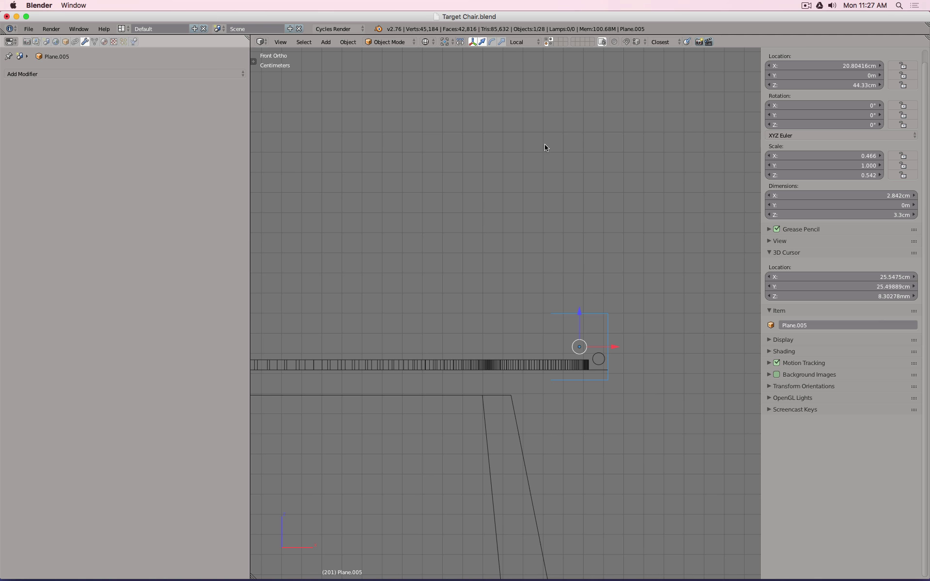
{"action": "right_click", "coordinate": [541, 364]}
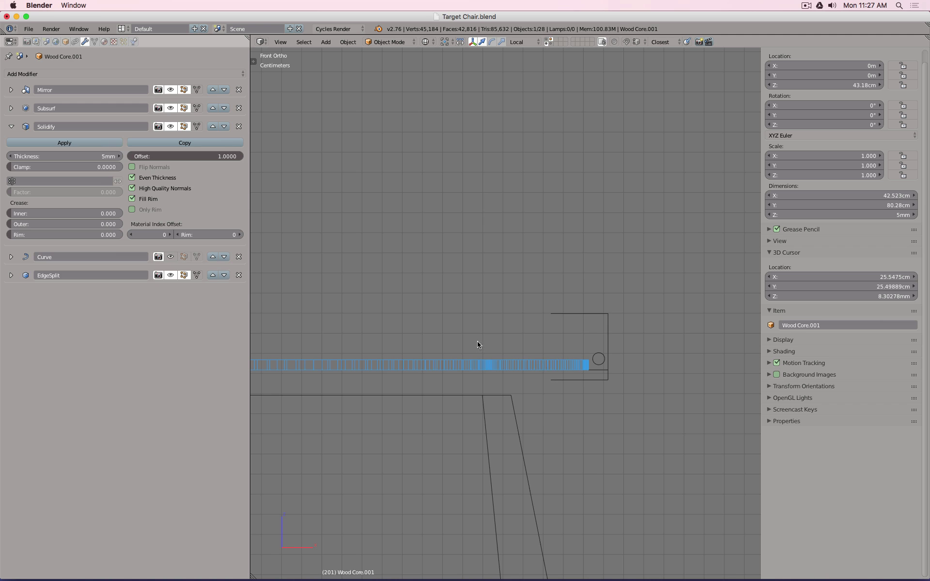
Step: Rename the duplicated panel object as "Foam"
{"action": "left_click", "coordinate": [67, 42]}
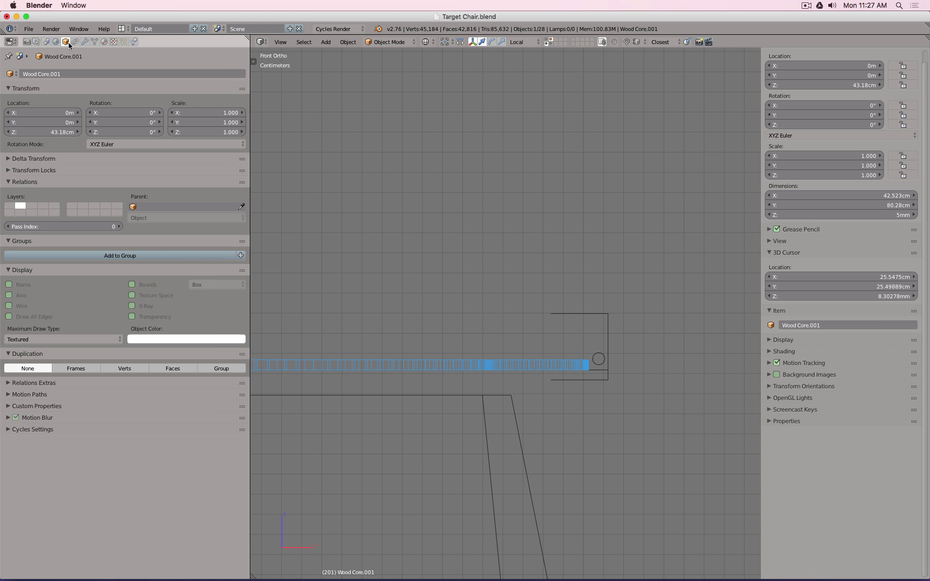
{"action": "left_click", "coordinate": [76, 73]}
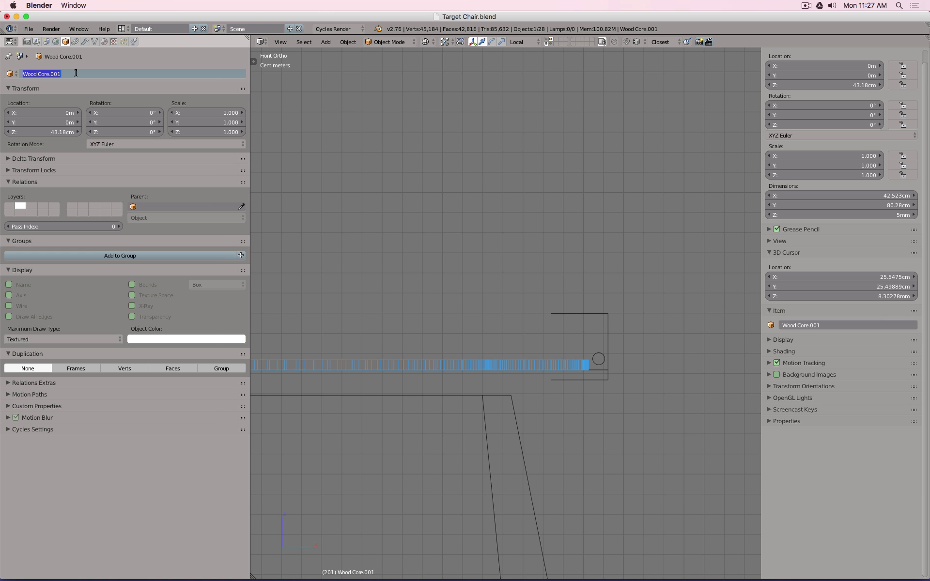
{"action": "type", "text": "Fio"}
{"action": "type", "text": "am"}
{"action": "key", "text": "Return"}
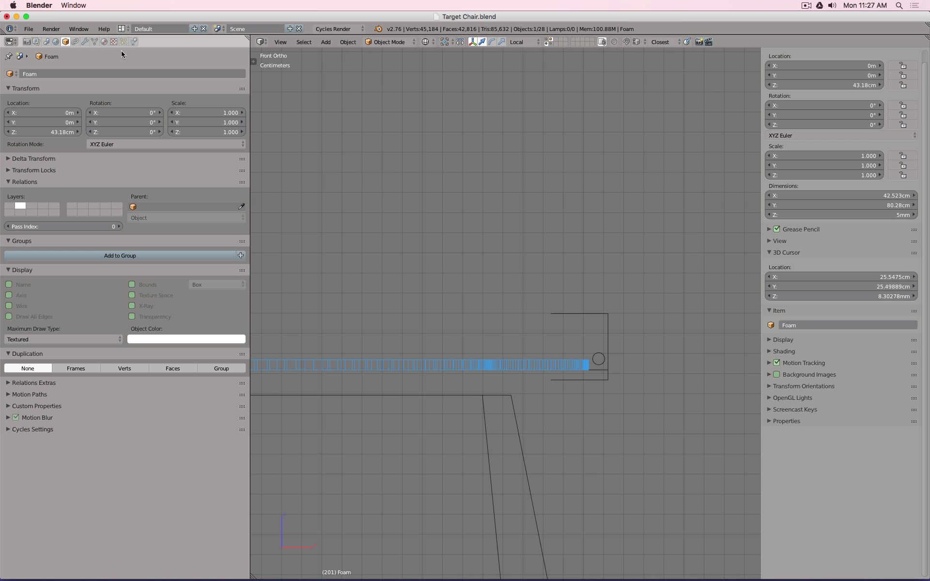
Step: Set the Foam's Solidify thickness to 3.3 cm and its offset to 0.6983 to match the guide's height
{"action": "left_click", "coordinate": [83, 42]}
{"action": "left_click_drag", "start_coordinate": [63, 156], "coordinate": [98, 156]}
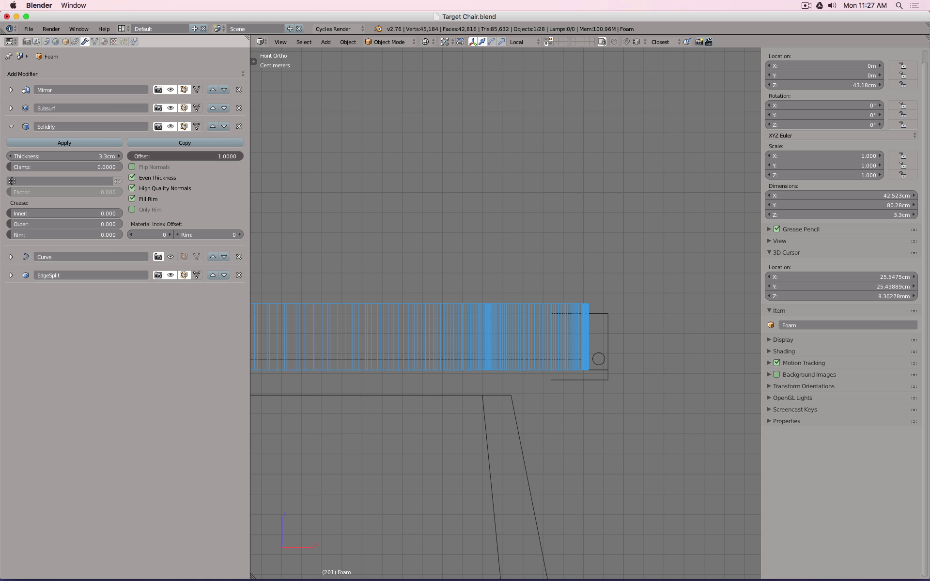
{"action": "key", "text": "z"}
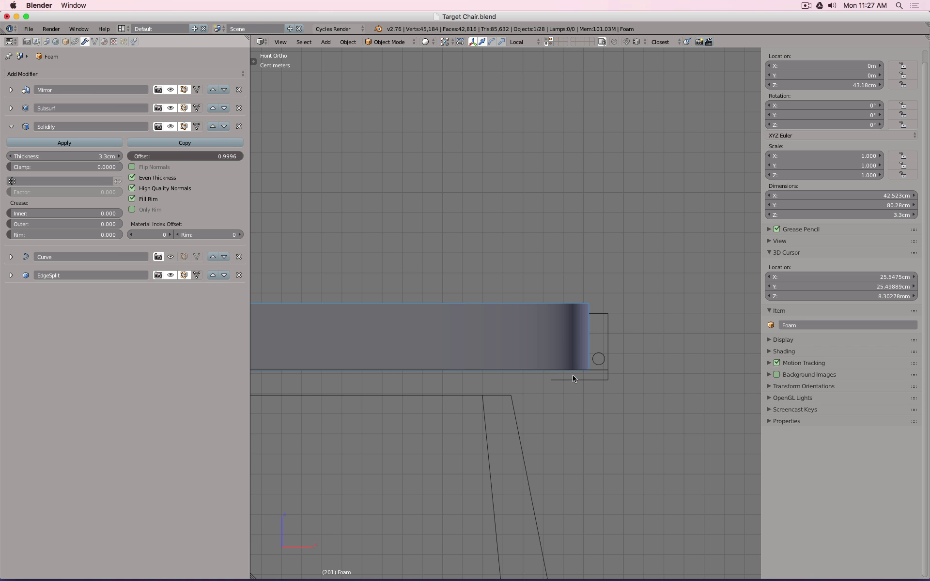
{"action": "key", "text": "z"}
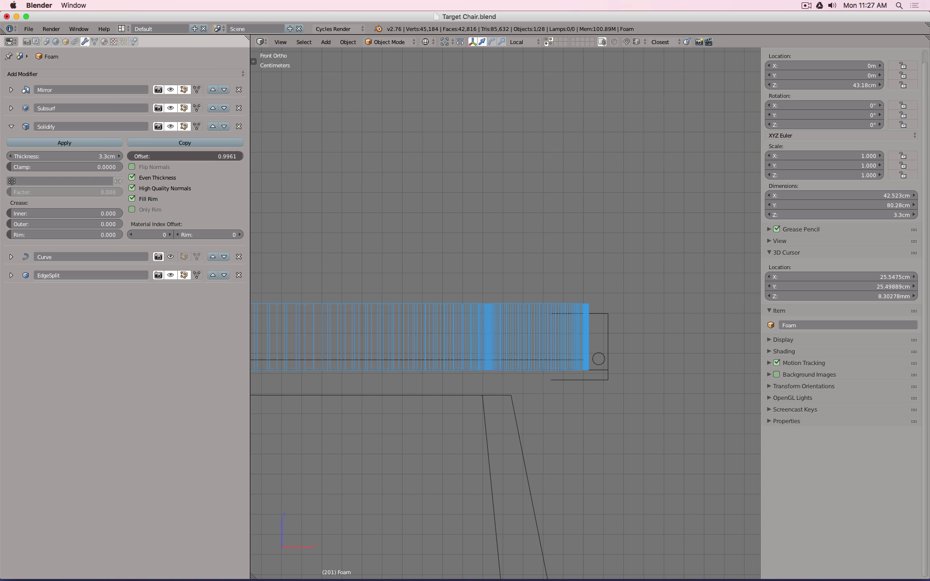
{"action": "left_click_drag", "start_coordinate": [232, 156], "coordinate": [228, 156]}
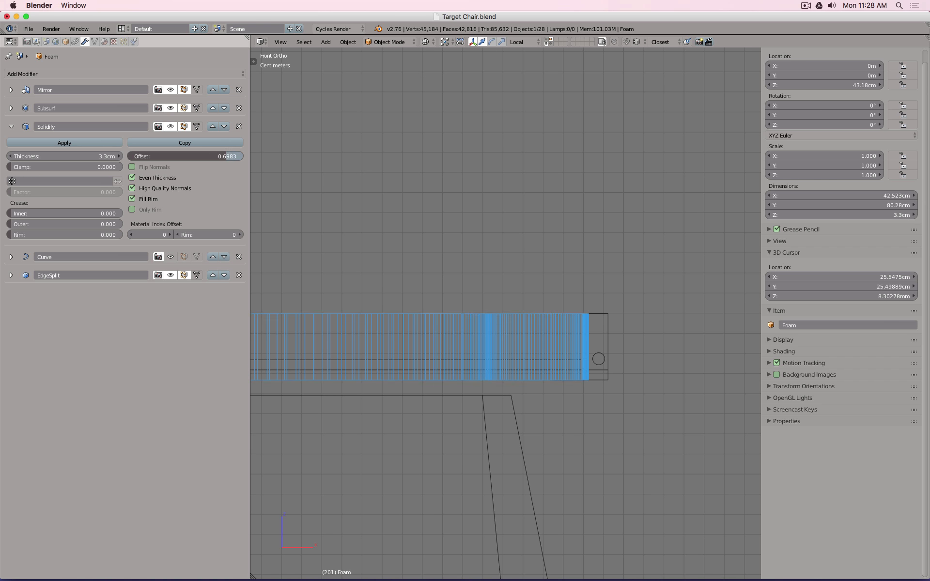
Step: Move the Foam panel to its own layer and display only that layer in shaded view
{"action": "mouse_move", "coordinate": [525, 203]}
{"action": "middle_mouse_down"}
{"action": "mouse_move", "coordinate": [627, 230]}
{"action": "mouse_move", "coordinate": [539, 208]}
{"action": "mouse_move", "coordinate": [533, 174]}
{"action": "mouse_move", "coordinate": [504, 287]}
{"action": "middle_mouse_up"}
{"action": "key", "text": "z"}
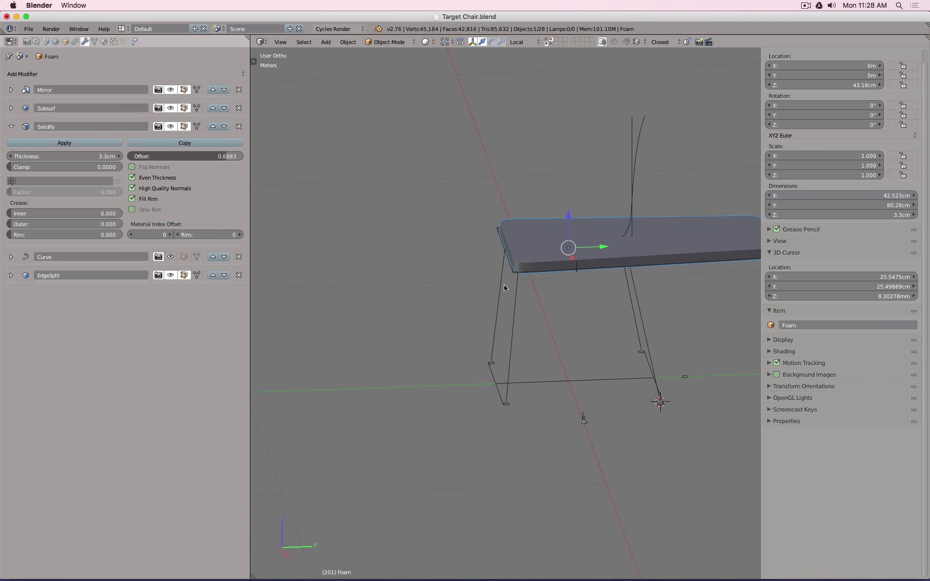
{"action": "key", "text": "x"}
{"action": "left_click", "coordinate": [586, 304]}
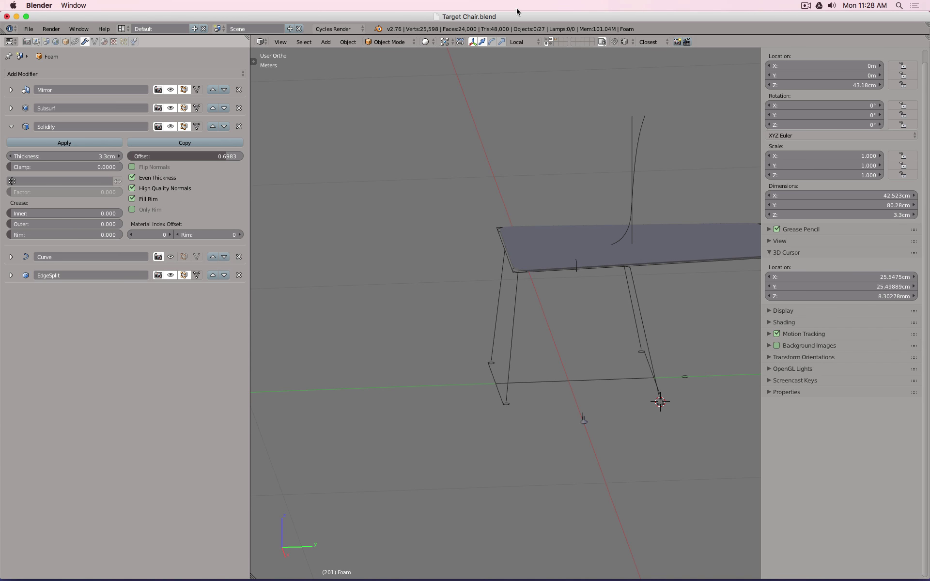
{"action": "left_click", "coordinate": [557, 42]}
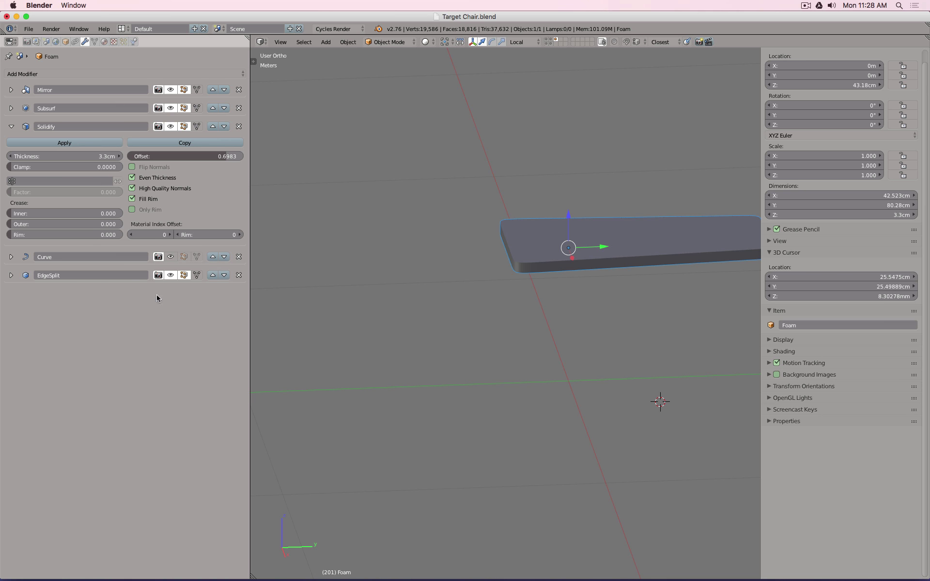
Step: Turn on the Foam's Curve modifier display and view the bent panel from the side
{"action": "left_click", "coordinate": [171, 257]}
{"action": "left_click", "coordinate": [170, 258]}
{"action": "left_click", "coordinate": [171, 258]}
{"action": "key", "text": "KP_3"}
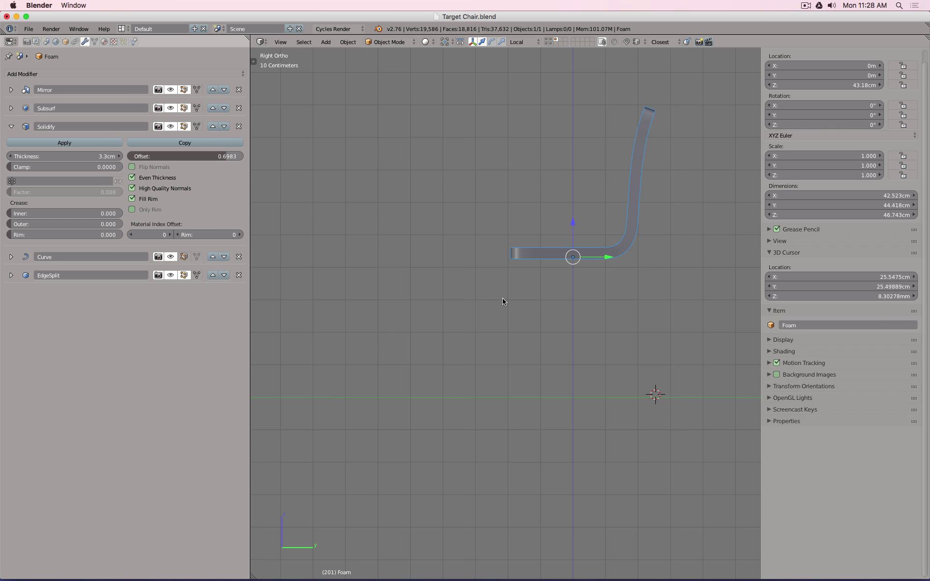
{"action": "scroll", "coordinate": [637, 245], "scroll_direction": "up", "scroll_amount": 5}
{"action": "scroll", "coordinate": [637, 245], "scroll_direction": "up", "scroll_amount": 1}
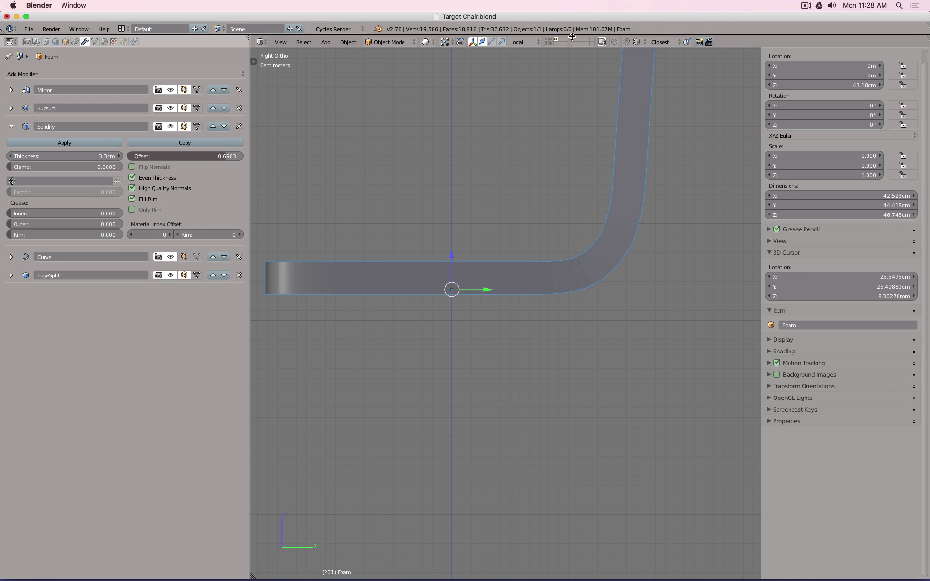
Step: Turn on the Wood Core's Curve modifier display, return to the Foam layer and select the Foam
{"action": "key", "text": "KP_Divide"}
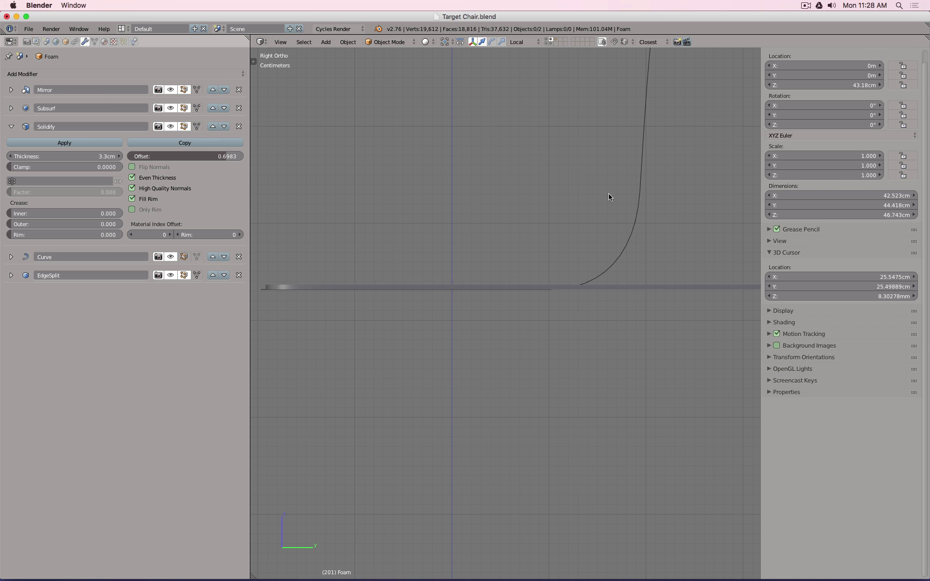
{"action": "right_click", "coordinate": [613, 292]}
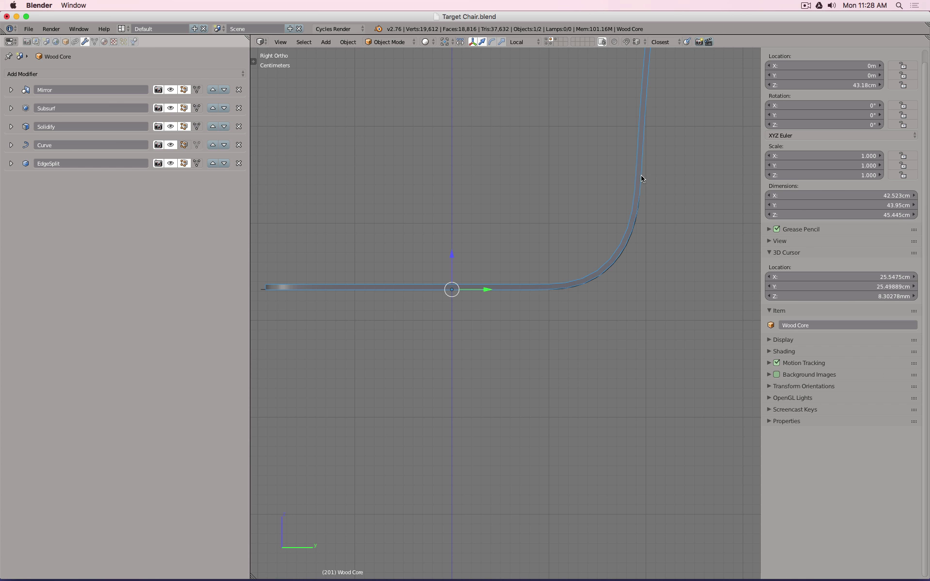
{"action": "key", "text": "3"}
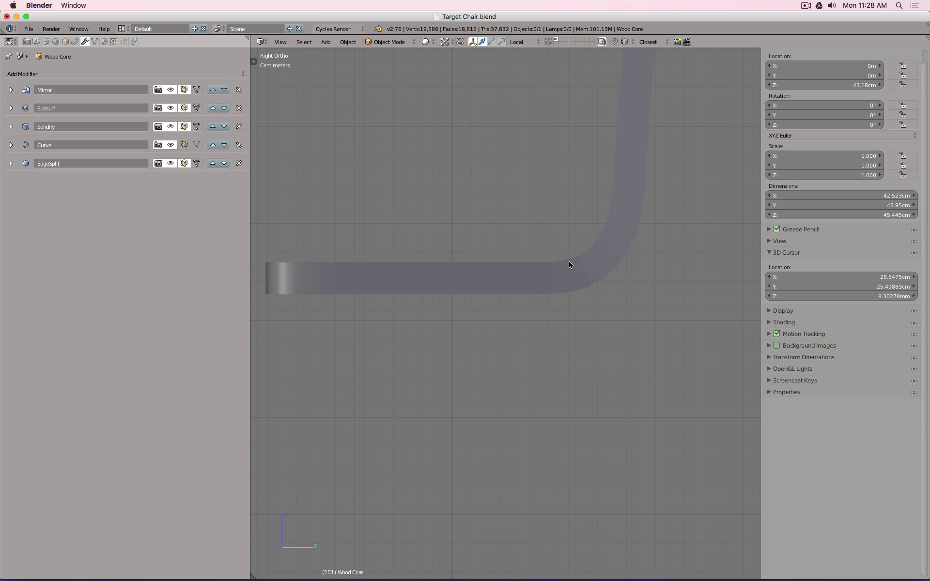
{"action": "right_click", "coordinate": [615, 236]}
{"action": "scroll", "coordinate": [710, 208], "scroll_direction": "down", "scroll_amount": 1}
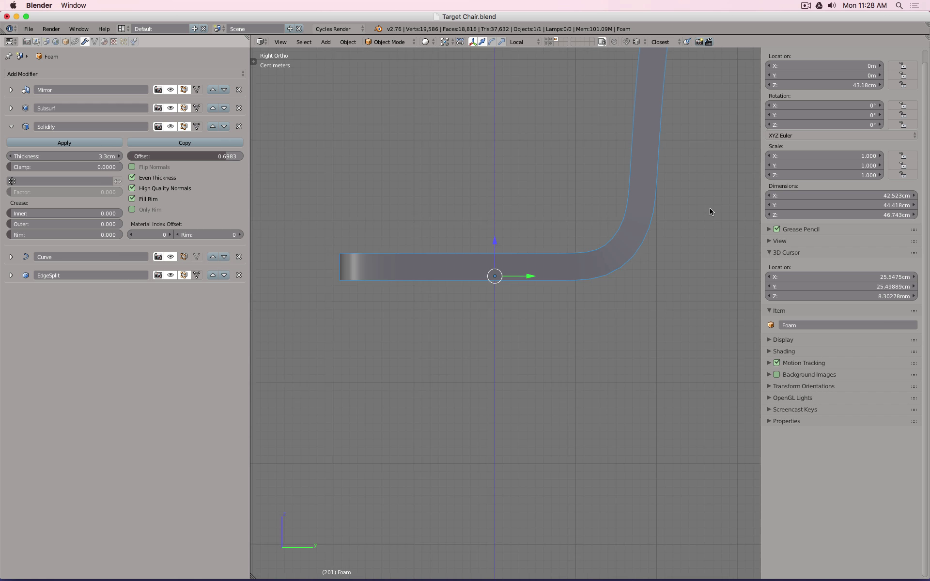
{"action": "scroll", "coordinate": [710, 212], "scroll_direction": "down", "scroll_amount": 1}
{"action": "middle_click_drag", "start_coordinate": [711, 207], "coordinate": [636, 219]}
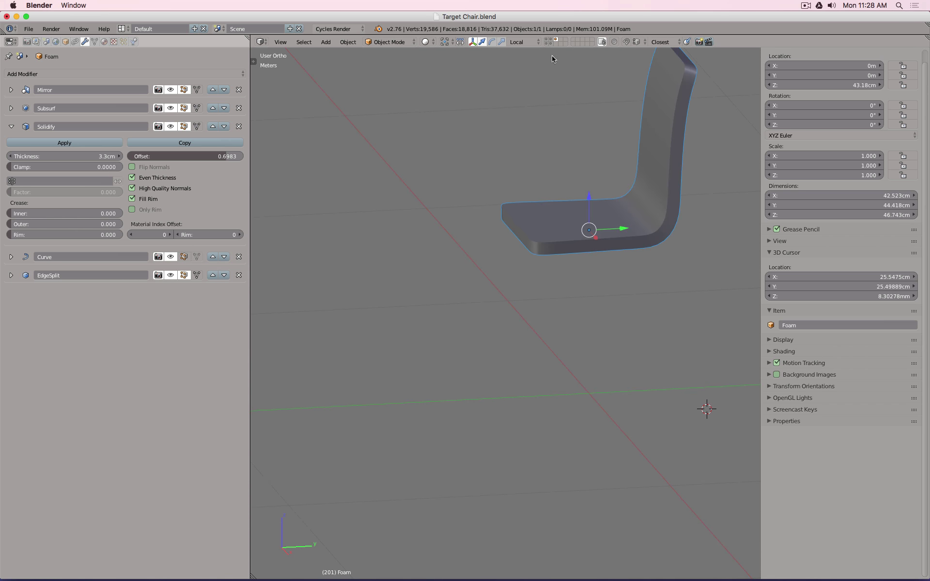
Step: Show the chair legs together with the Foam and inspect the fit from the front and in side wireframe
{"action": "left_click", "coordinate": [549, 41]}
{"action": "middle_click_drag", "start_coordinate": [599, 285], "coordinate": [636, 278]}
{"action": "key", "text": "KP_1"}
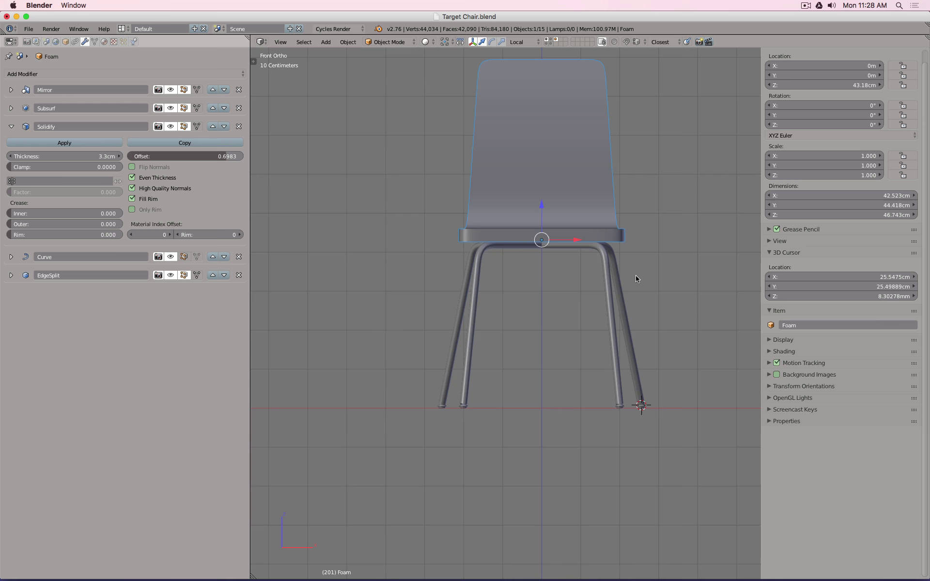
{"action": "key", "text": "KP_3"}
{"action": "key", "text": "z"}
{"action": "middle_click_drag", "start_coordinate": [675, 139], "coordinate": [595, 209], "text": "shift"}
{"action": "scroll", "coordinate": [596, 210], "scroll_direction": "up", "scroll_amount": 1}
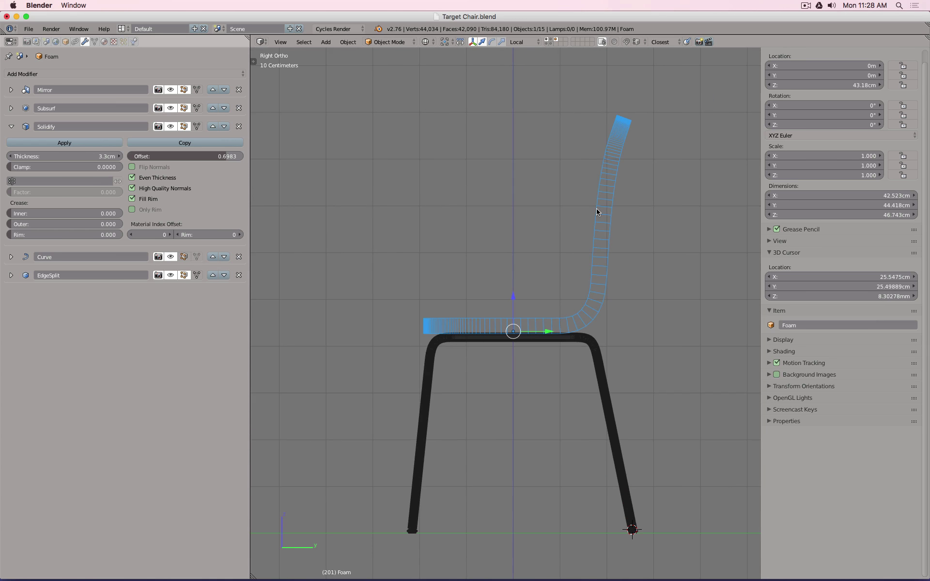
Step: Duplicate the Foam panel in place and move the copy to another layer
{"action": "scroll", "coordinate": [596, 212], "scroll_direction": "down", "scroll_amount": 1}
{"action": "key", "text": "shift+d"}
{"action": "right_click", "coordinate": [597, 212]}
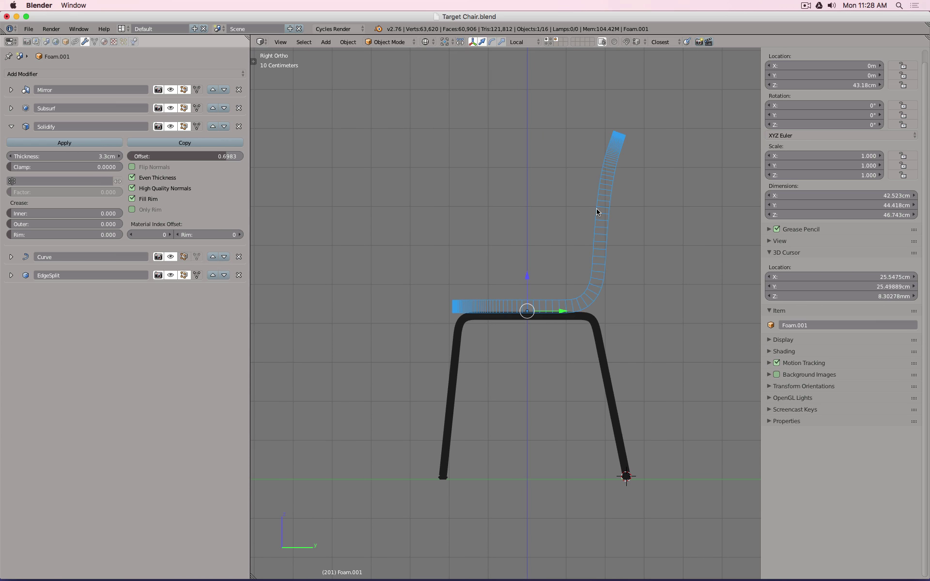
{"action": "key", "text": "m"}
{"action": "left_click", "coordinate": [688, 232]}
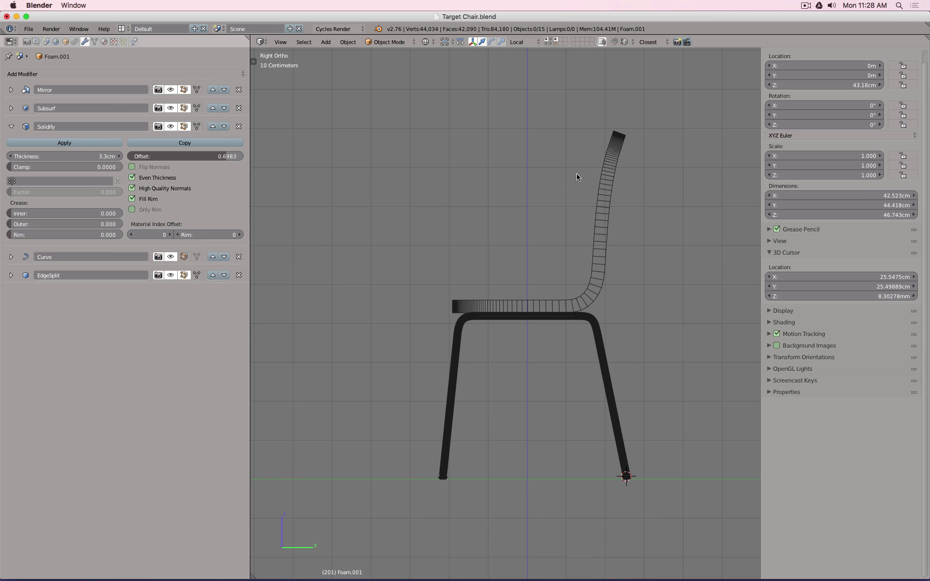
Step: Isolate the original Foam's layer and turn off its Curve modifier display in top view
{"action": "right_click", "coordinate": [603, 162]}
{"action": "middle_click_drag", "start_coordinate": [603, 161], "coordinate": [522, 182]}
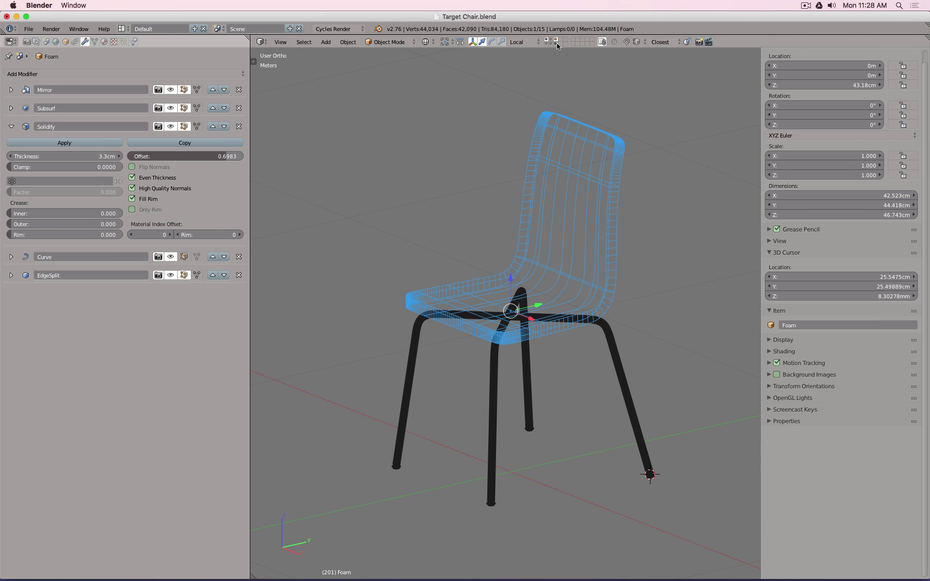
{"action": "key", "text": "shift+h"}
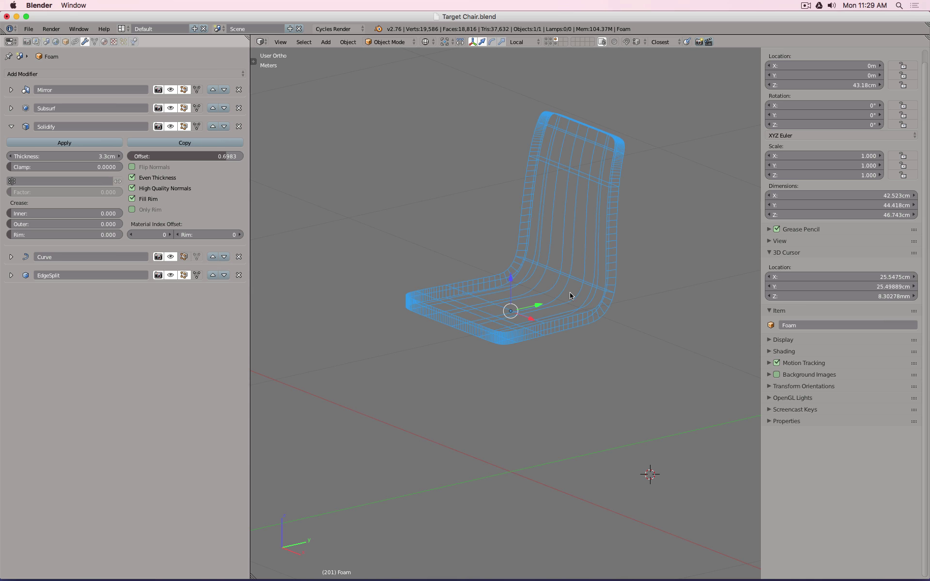
{"action": "key", "text": "KP_7"}
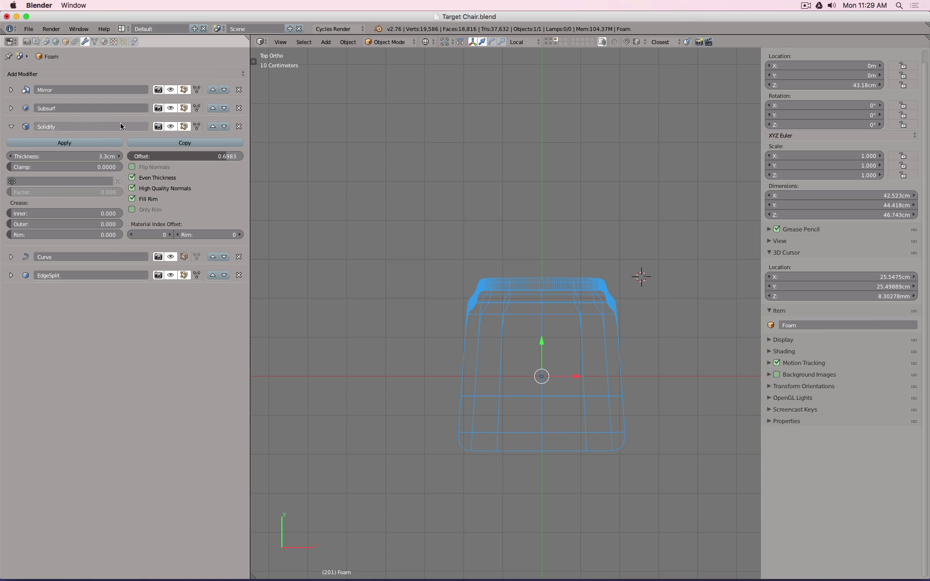
{"action": "left_click", "coordinate": [172, 257]}
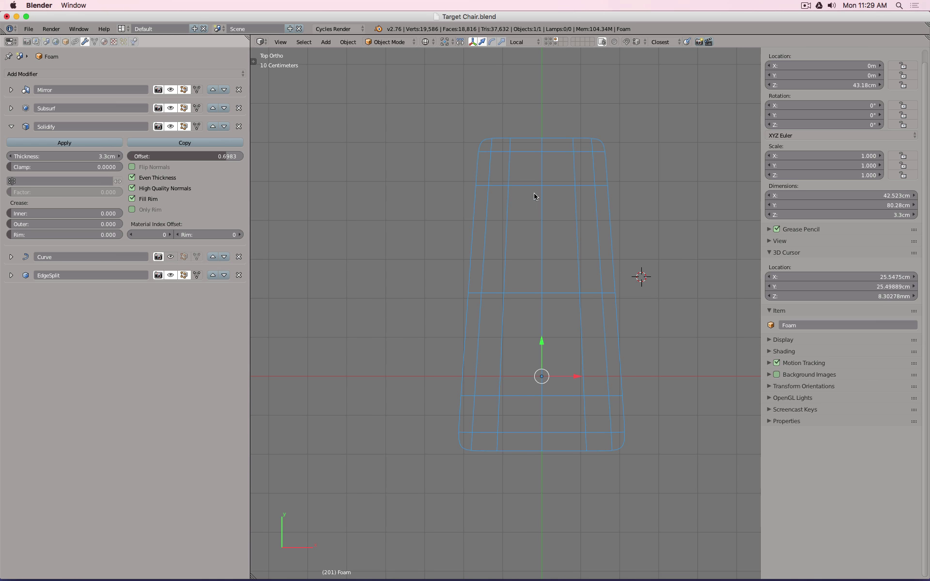
Step: Show the outline guides together with the Foam and inspect its mesh edges against them in top view
{"action": "left_click", "coordinate": [552, 43], "text": "shift"}
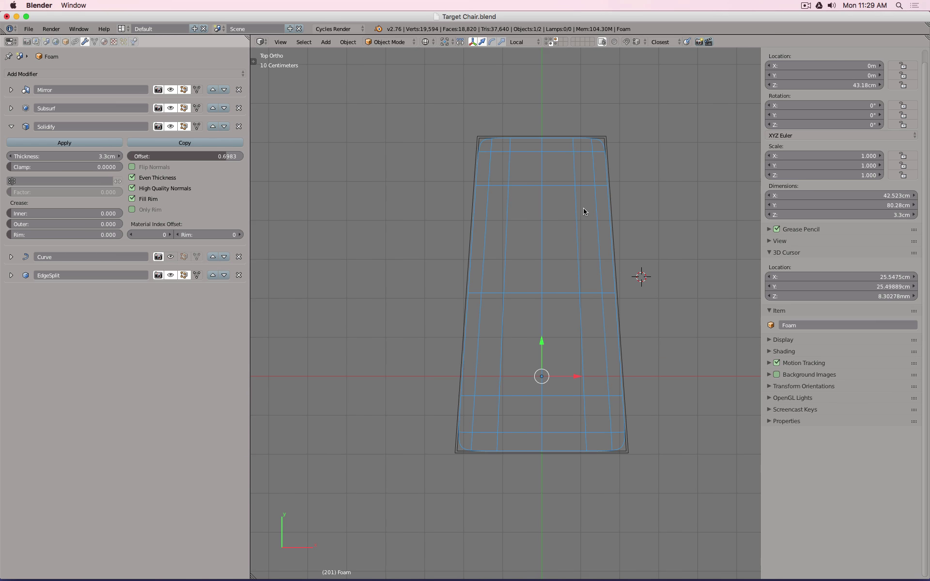
{"action": "scroll", "coordinate": [584, 210], "scroll_direction": "up", "scroll_amount": 3}
{"action": "scroll", "coordinate": [584, 211], "scroll_direction": "up", "scroll_amount": 3}
{"action": "key", "text": "Tab"}
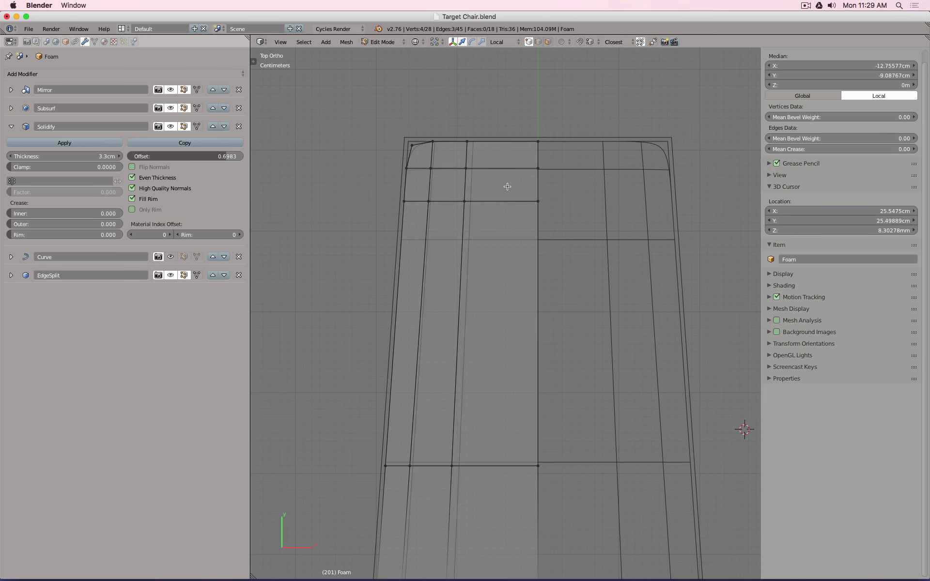
{"action": "scroll", "coordinate": [507, 187], "scroll_direction": "down", "scroll_amount": 4}
{"action": "scroll", "coordinate": [506, 188], "scroll_direction": "up", "scroll_amount": 3}
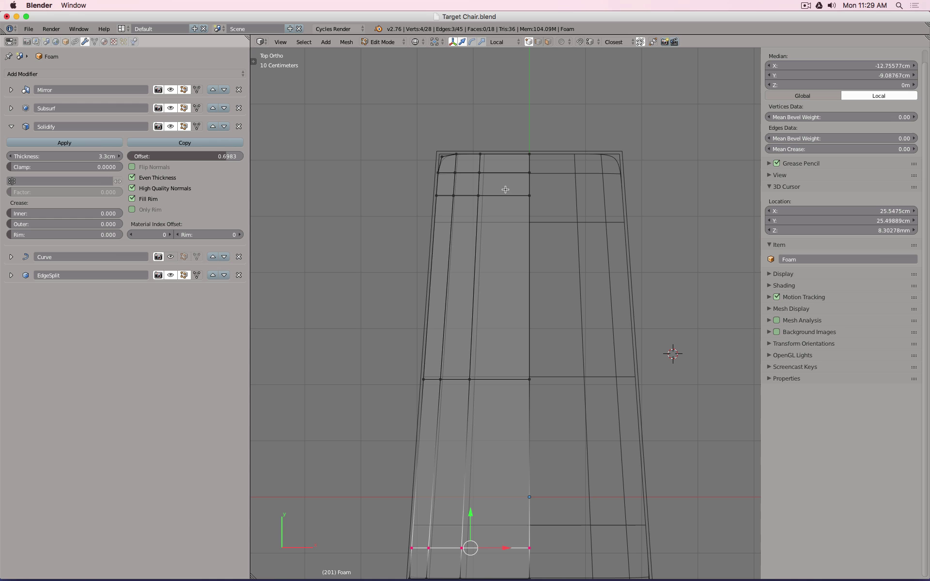
{"action": "scroll", "coordinate": [505, 190], "scroll_direction": "down", "scroll_amount": 5}
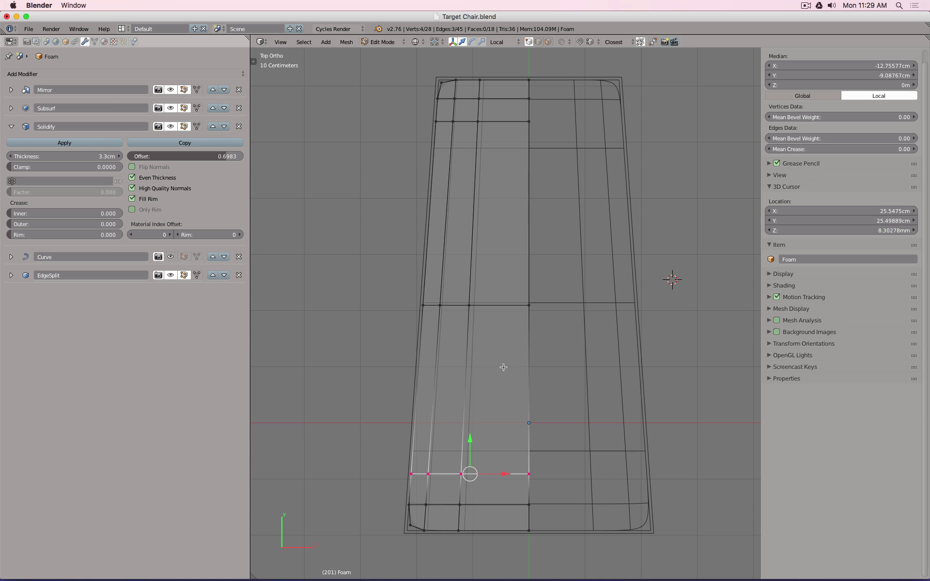
{"action": "key", "text": "Tab"}
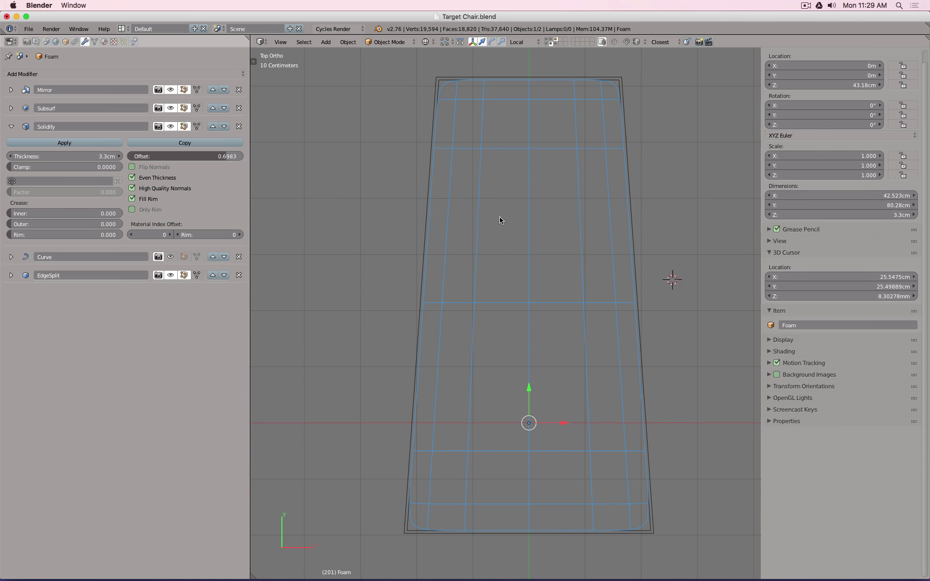
Step: Move the Foam mesh's three backrest-end vertex rows about 5 mm outward along Y to meet the outer guide
{"action": "key", "text": "Tab"}
{"action": "middle_click_drag", "start_coordinate": [492, 156], "coordinate": [521, 337], "text": "shift"}
{"action": "scroll", "coordinate": [510, 270], "scroll_direction": "up", "scroll_amount": 5}
{"action": "scroll", "coordinate": [510, 269], "scroll_direction": "up", "scroll_amount": 1}
{"action": "key", "text": "a"}
{"action": "left_click_drag", "start_coordinate": [352, 216], "coordinate": [685, 373]}
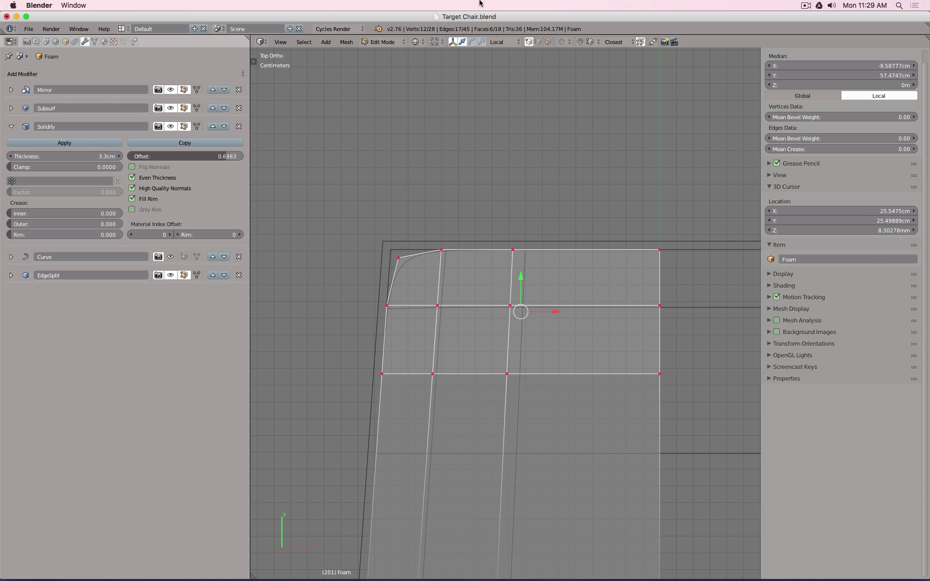
{"action": "key", "text": "a"}
{"action": "left_click_drag", "start_coordinate": [391, 259], "coordinate": [677, 421]}
{"action": "key", "text": "g"}
{"action": "key", "text": "y"}
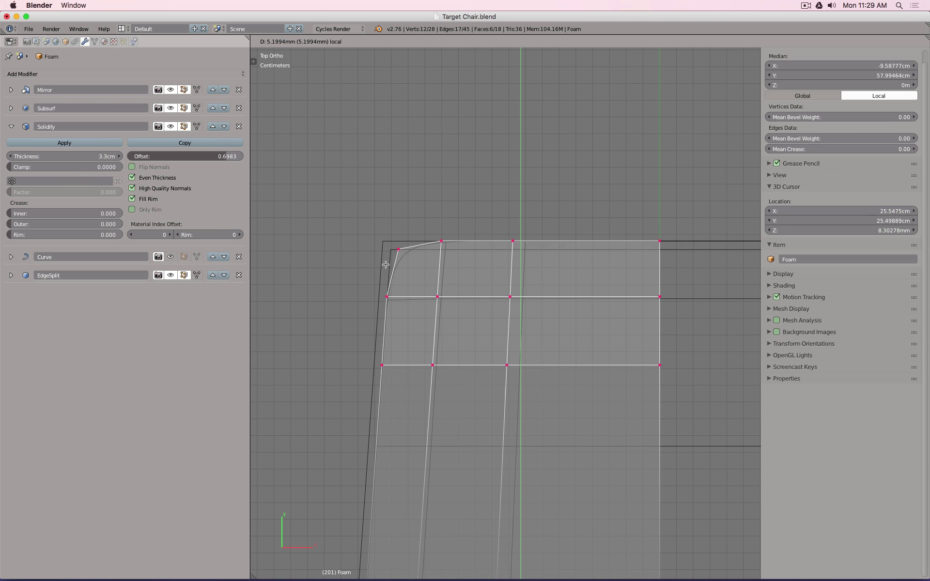
{"action": "left_click", "coordinate": [385, 265]}
{"action": "scroll", "coordinate": [503, 358], "scroll_direction": "down", "scroll_amount": 8}
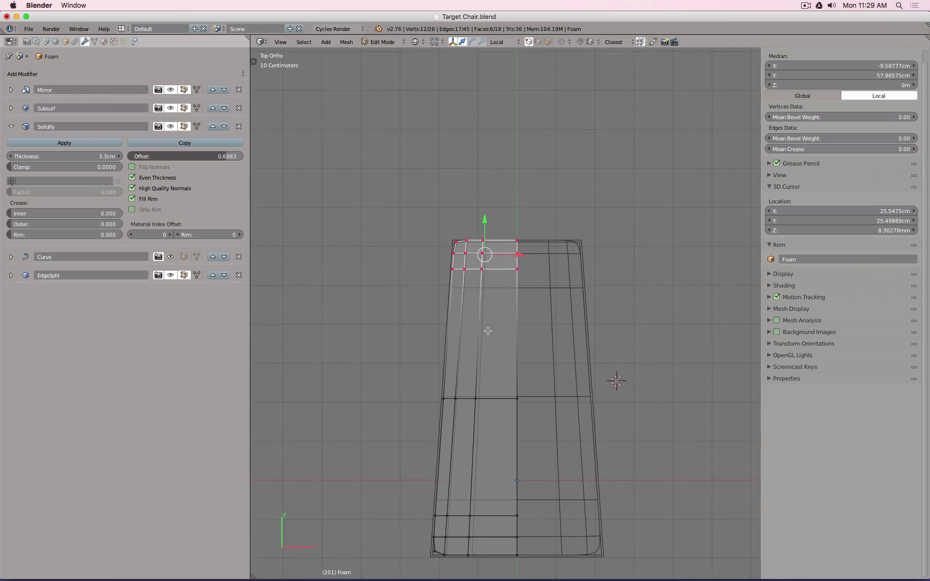
Step: Move the three vertex rows at the seat's front end outward along Y to the outer guide
{"action": "key", "text": "a"}
{"action": "key", "text": "b"}
{"action": "left_click_drag", "start_coordinate": [422, 395], "coordinate": [543, 472]}
{"action": "scroll", "coordinate": [491, 475], "scroll_direction": "up", "scroll_amount": 8}
{"action": "key", "text": "g"}
{"action": "key", "text": "y"}
{"action": "key", "text": "y"}
{"action": "left_click", "coordinate": [609, 368]}
{"action": "scroll", "coordinate": [567, 329], "scroll_direction": "down", "scroll_amount": 7}
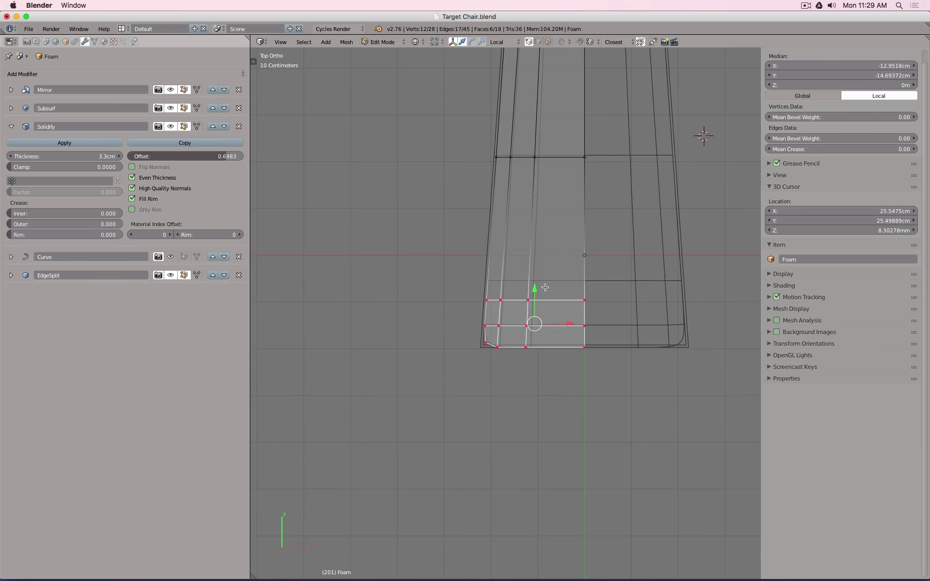
Step: Move all the Foam's vertices except the centre column about 5.2 mm outward along X to the outer side guide
{"action": "scroll", "coordinate": [545, 288], "scroll_direction": "down", "scroll_amount": 2}
{"action": "key", "text": "a"}
{"action": "key", "text": "b"}
{"action": "left_click_drag", "start_coordinate": [508, 155], "coordinate": [595, 501]}
{"action": "scroll", "coordinate": [540, 305], "scroll_direction": "up", "scroll_amount": 6}
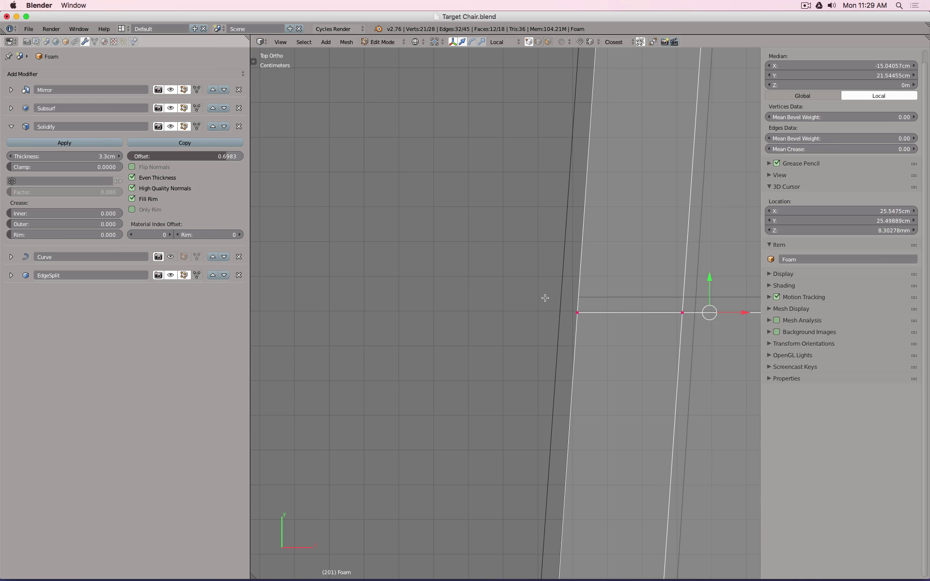
{"action": "key", "text": "g"}
{"action": "key", "text": "x"}
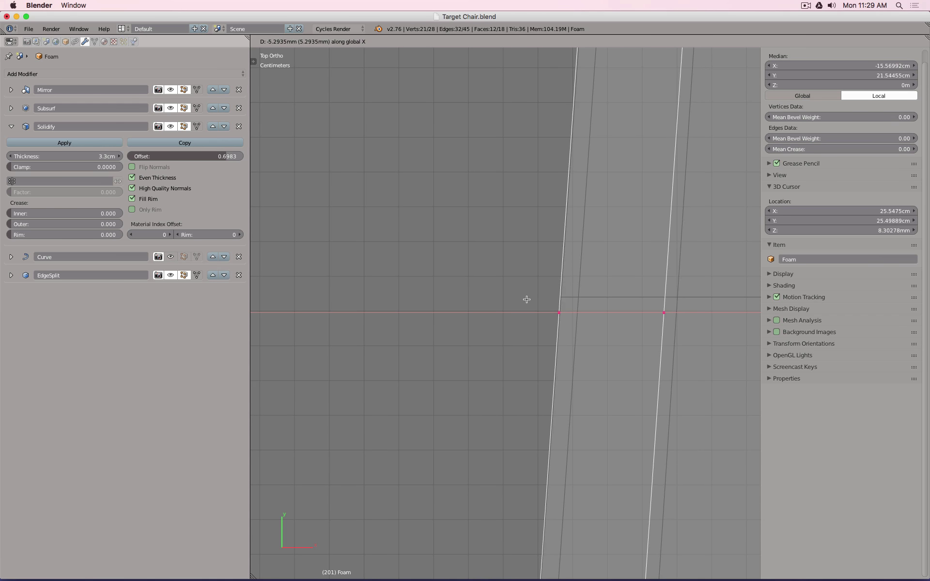
{"action": "left_click", "coordinate": [527, 300]}
{"action": "scroll", "coordinate": [681, 249], "scroll_direction": "down", "scroll_amount": 6}
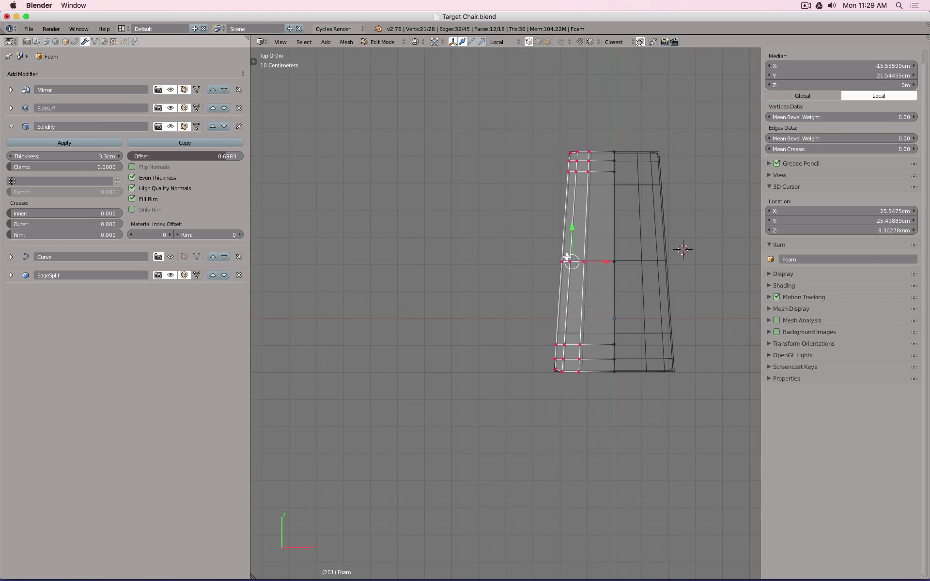
Step: Finish editing the mesh, check the Foam panel alone in shaded view, and turn its Curve modifier display back on
{"action": "scroll", "coordinate": [650, 314], "scroll_direction": "up", "scroll_amount": 4}
{"action": "scroll", "coordinate": [562, 253], "scroll_direction": "up", "scroll_amount": 1}
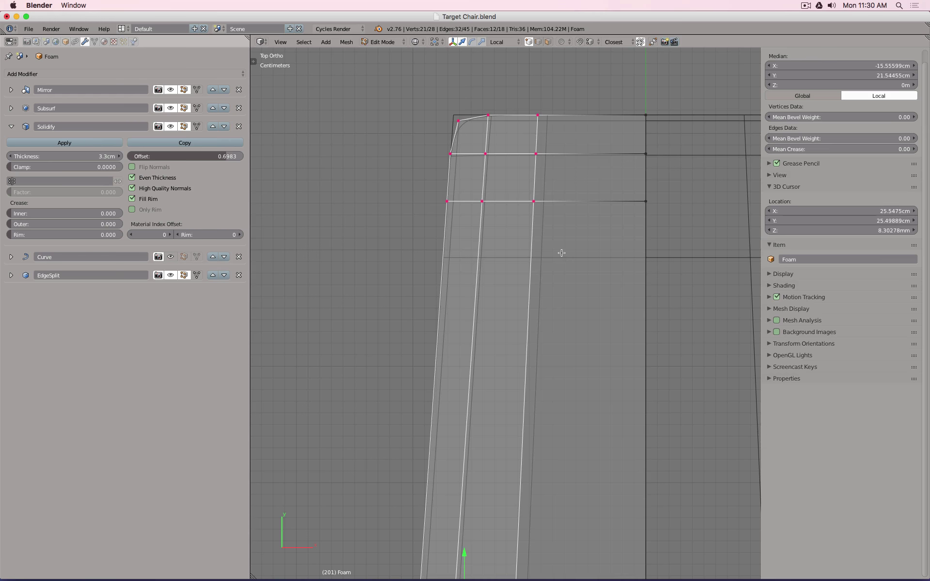
{"action": "key", "text": "Tab"}
{"action": "scroll", "coordinate": [562, 254], "scroll_direction": "down", "scroll_amount": 5}
{"action": "key", "text": "shift+h"}
{"action": "middle_click_drag", "start_coordinate": [557, 117], "coordinate": [577, 62]}
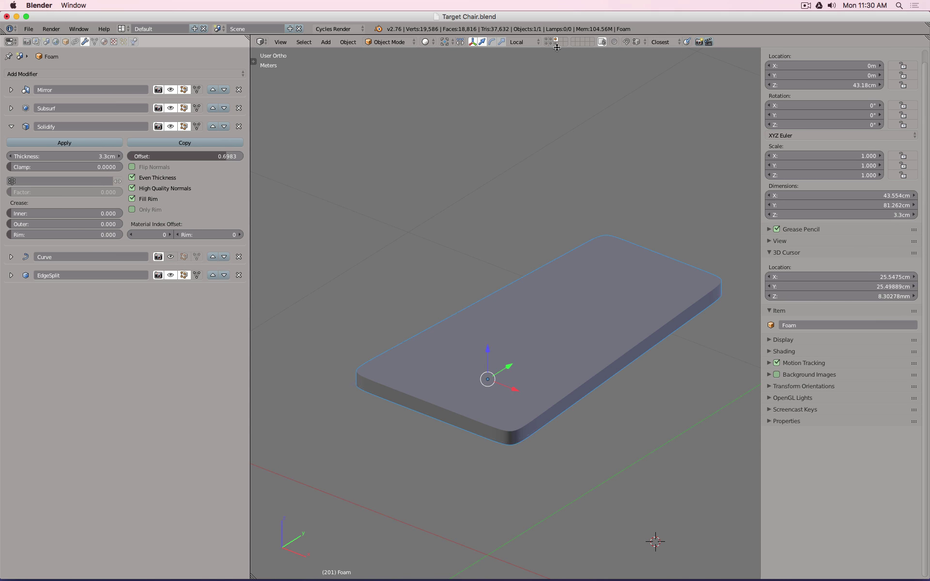
{"action": "key", "text": "alt+h"}
{"action": "left_click", "coordinate": [170, 257]}
Step: Inspect how the bent Foam surrounds the Wood Core from the side and front in wireframe and shaded views
{"action": "key", "text": "KP_3"}
{"action": "key", "text": "z"}
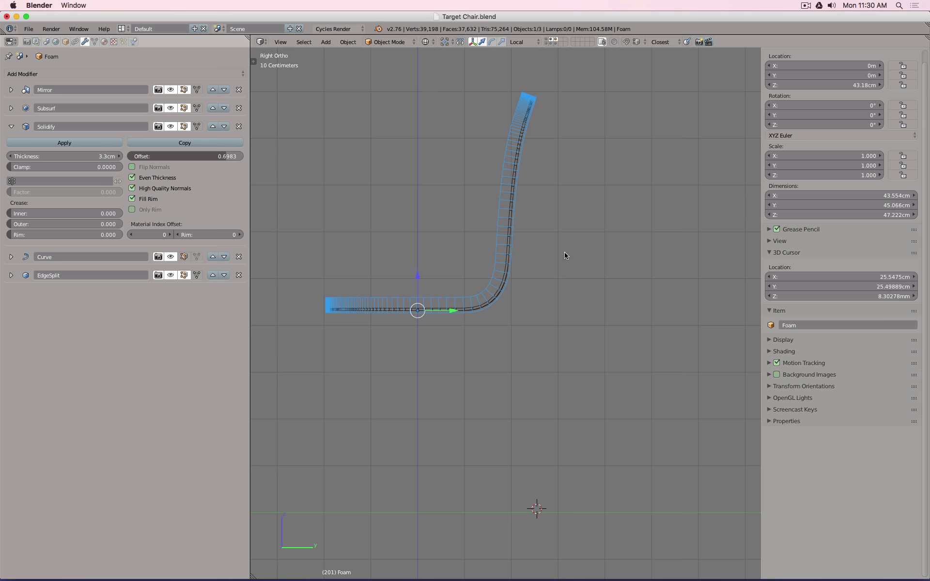
{"action": "scroll", "coordinate": [565, 254], "scroll_direction": "up", "scroll_amount": 4}
{"action": "scroll", "coordinate": [564, 271], "scroll_direction": "down", "scroll_amount": 4}
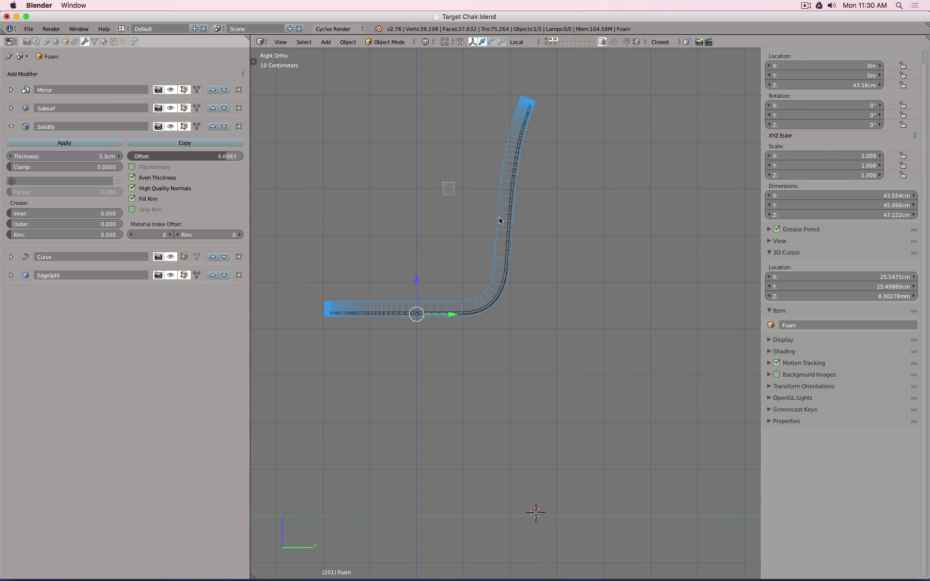
{"action": "key", "text": "z"}
{"action": "mouse_move", "coordinate": [527, 209]}
{"action": "middle_mouse_down"}
{"action": "mouse_move", "coordinate": [546, 309]}
{"action": "mouse_move", "coordinate": [507, 228]}
{"action": "mouse_move", "coordinate": [502, 249]}
{"action": "mouse_move", "coordinate": [412, 249]}
{"action": "middle_mouse_up"}
{"action": "key", "text": "KP_1"}
{"action": "key", "text": "z"}
{"action": "scroll", "coordinate": [506, 271], "scroll_direction": "down", "scroll_amount": 4}
Step: Duplicate the enlarged Foam in place and move the copy to the backup layer
{"action": "key", "text": "shift+d"}
{"action": "key", "text": "Escape"}
{"action": "key", "text": "m"}
{"action": "left_click", "coordinate": [583, 284]}
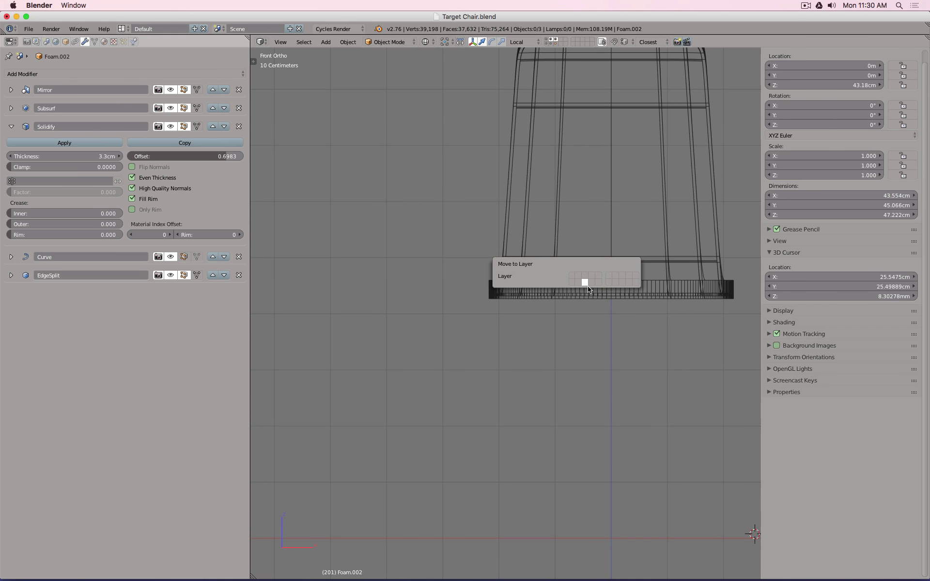
Step: Delete the older, smaller Foam copy from the backup layer
{"action": "right_click", "coordinate": [495, 278]}
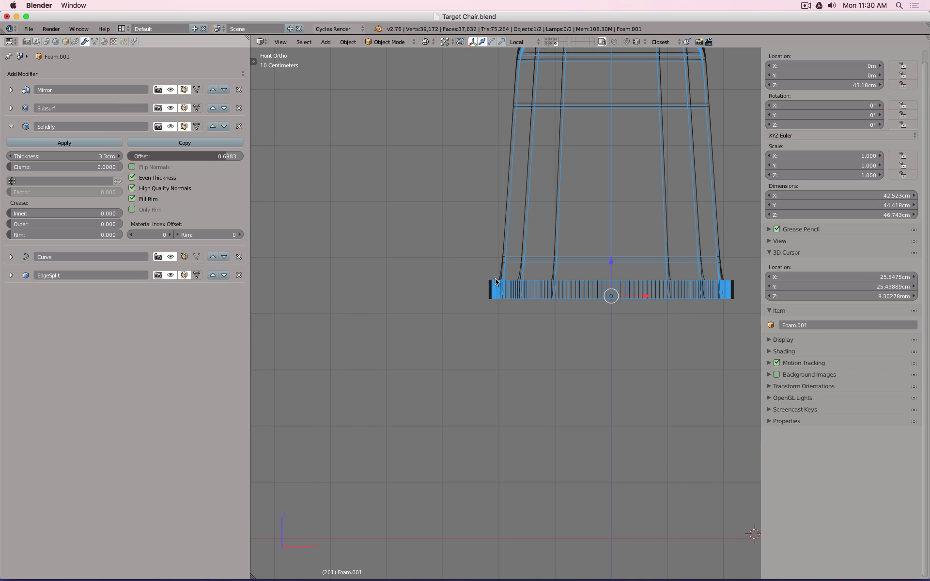
{"action": "scroll", "coordinate": [499, 271], "scroll_direction": "up", "scroll_amount": 4}
{"action": "key", "text": "x"}
{"action": "left_click", "coordinate": [489, 262]}
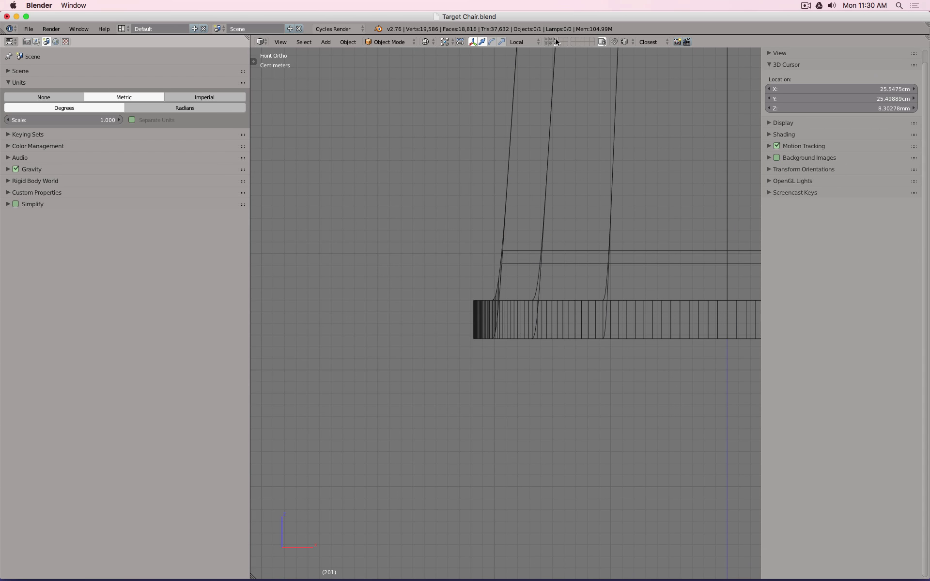
Step: Isolate the original Foam's layer in shaded view and select the Foam
{"action": "scroll", "coordinate": [553, 117], "scroll_direction": "down", "scroll_amount": 3}
{"action": "key", "text": "z"}
{"action": "mouse_move", "coordinate": [590, 98]}
{"action": "middle_mouse_down"}
{"action": "mouse_move", "coordinate": [534, 178]}
{"action": "mouse_move", "coordinate": [492, 159]}
{"action": "mouse_move", "coordinate": [571, 166]}
{"action": "mouse_move", "coordinate": [580, 151]}
{"action": "middle_mouse_up"}
{"action": "right_click", "coordinate": [580, 151]}
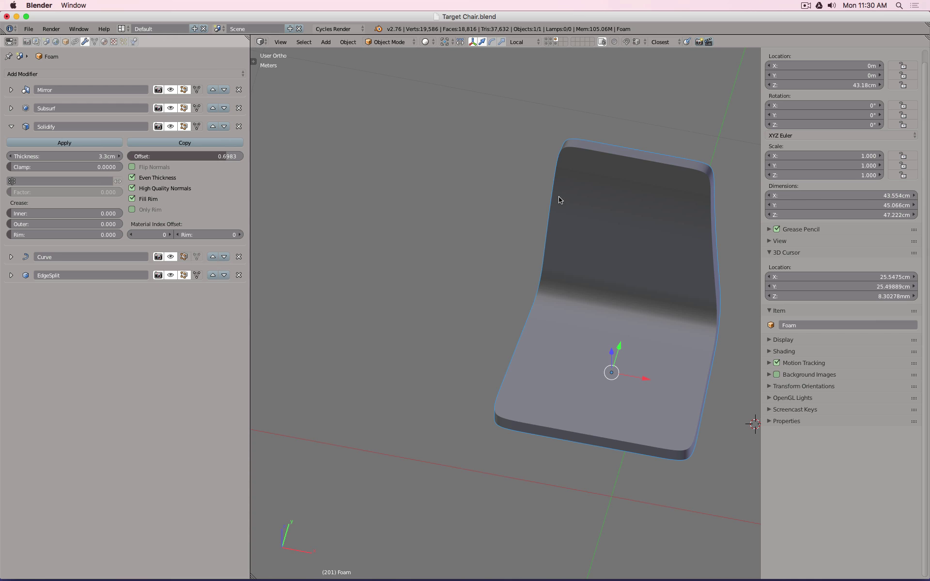
Step: Switch to Finder, close the open photo preview and preview the chair reference photo IMG_1593.jpg
{"action": "key", "text": "super+h"}
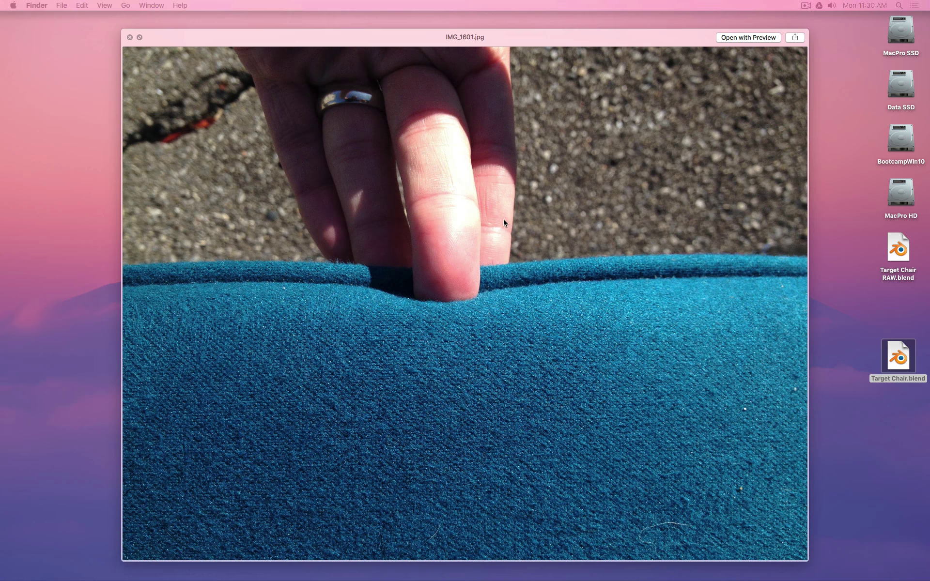
{"action": "key", "text": "space"}
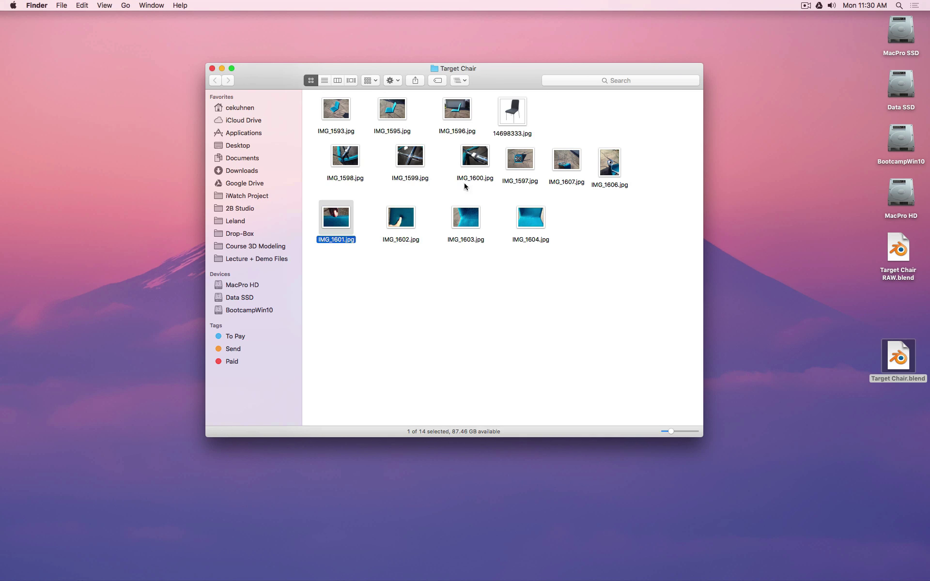
{"action": "left_click", "coordinate": [339, 108]}
{"action": "key", "text": "space"}
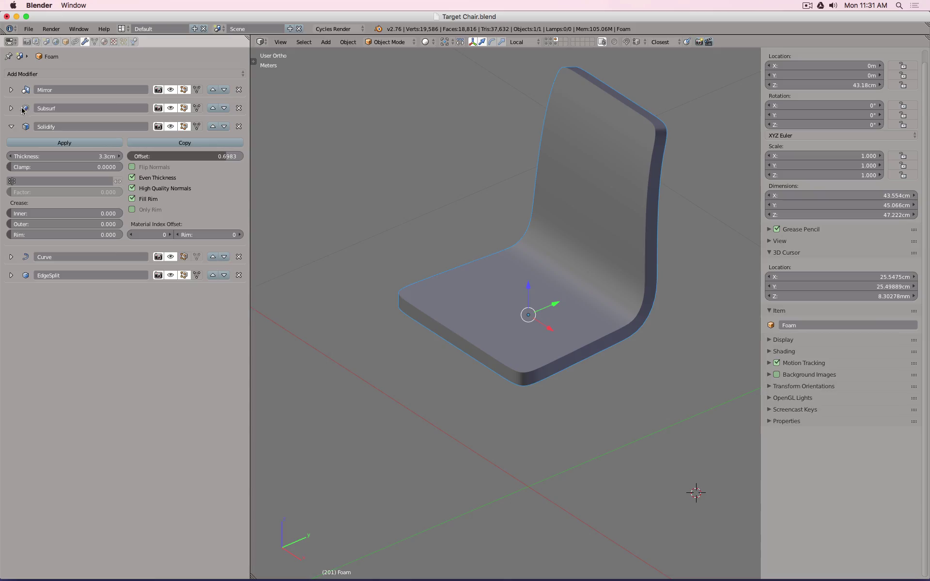
Step: Set the Foam's Subsurf modifier to 2 view subdivisions
{"action": "left_click", "coordinate": [12, 108]}
{"action": "left_click", "coordinate": [64, 159]}
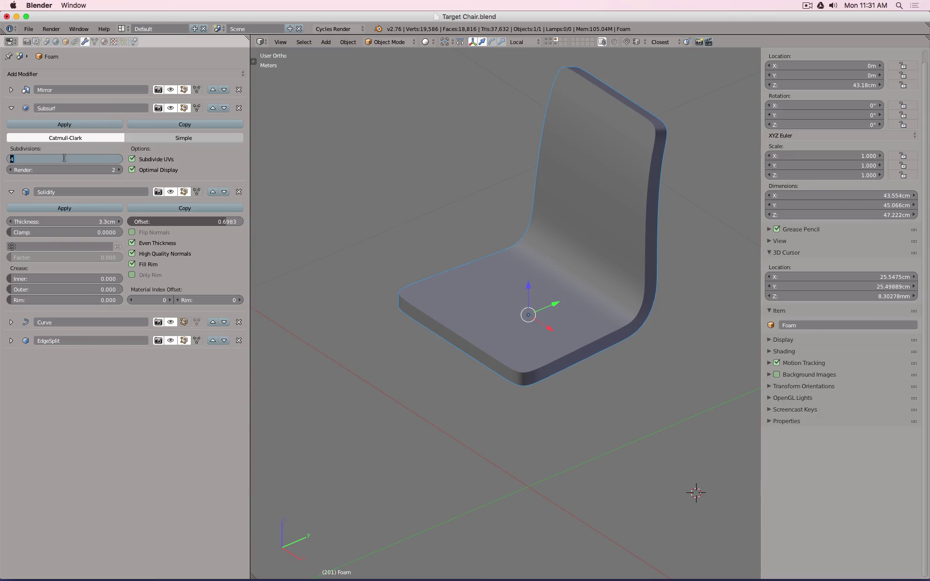
{"action": "type", "text": "2"}
{"action": "key", "text": "Return"}
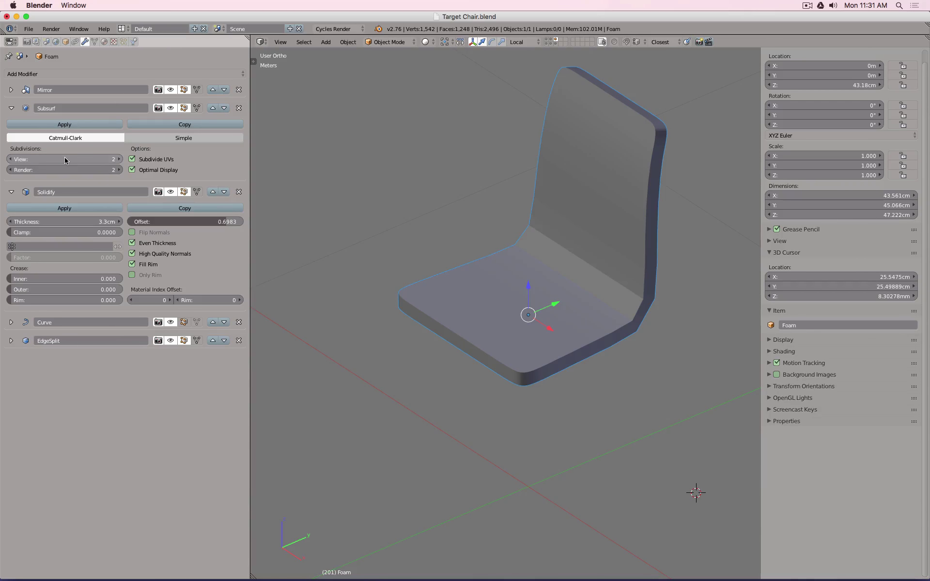
Step: Add a second Subdivision Surface modifier to the Foam, place it between Solidify and Curve, and set its view subdivisions to 2
{"action": "left_click", "coordinate": [158, 74]}
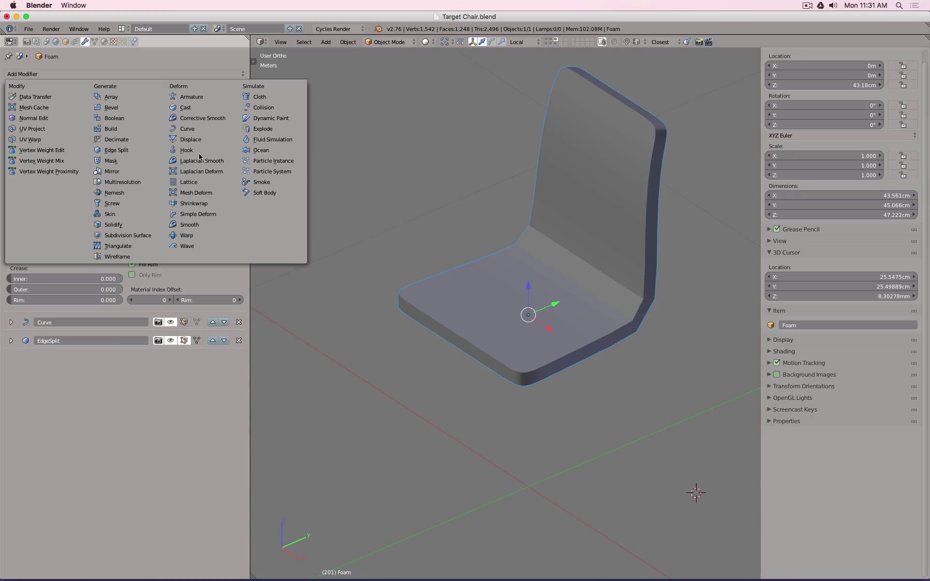
{"action": "left_click", "coordinate": [152, 236]}
{"action": "left_click", "coordinate": [214, 359]}
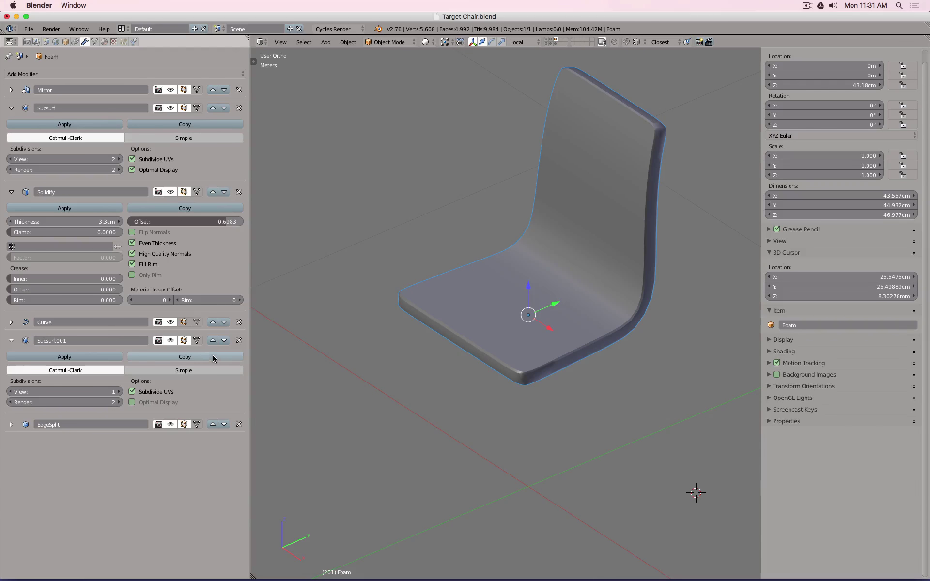
{"action": "left_click", "coordinate": [212, 340]}
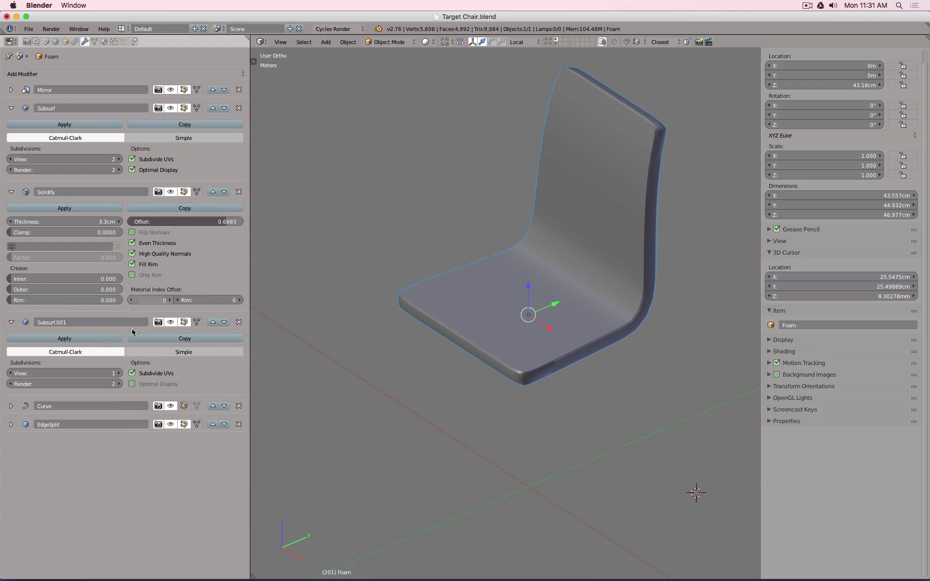
{"action": "left_click", "coordinate": [120, 373]}
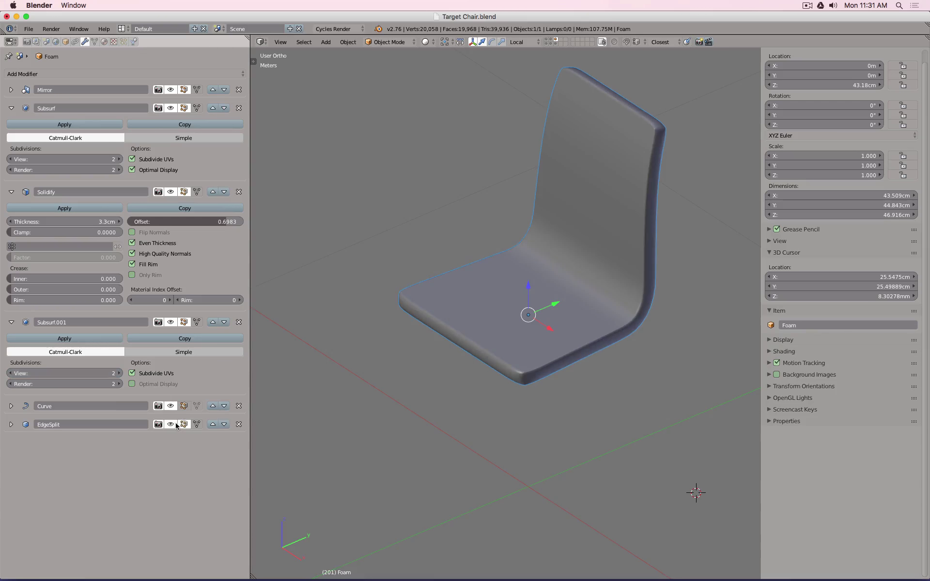
Step: Turn off the viewport display of the Curve and EdgeSplit modifiers and lower the first Subsurf's view subdivisions to 1
{"action": "left_click", "coordinate": [171, 406]}
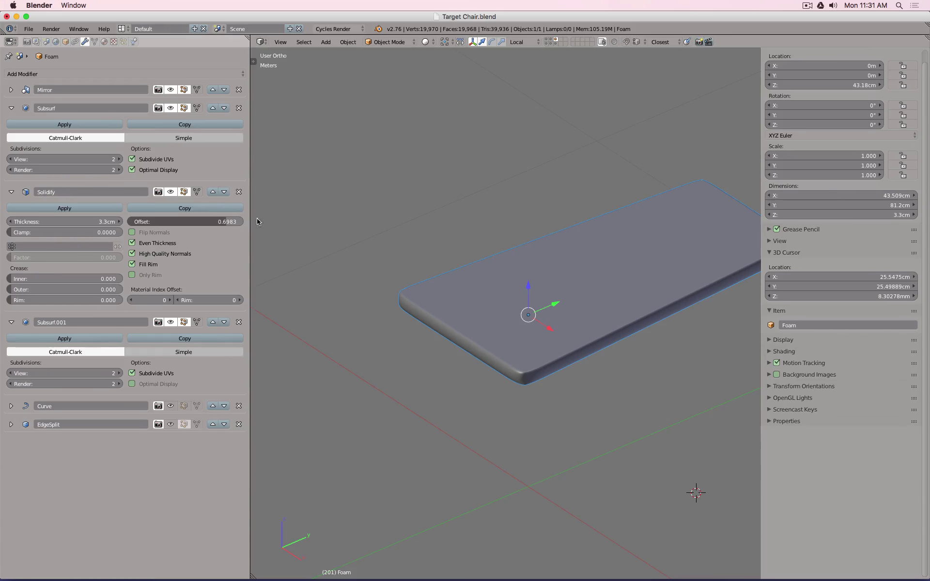
{"action": "left_click", "coordinate": [10, 159]}
{"action": "middle_click_drag", "start_coordinate": [533, 363], "coordinate": [571, 311]}
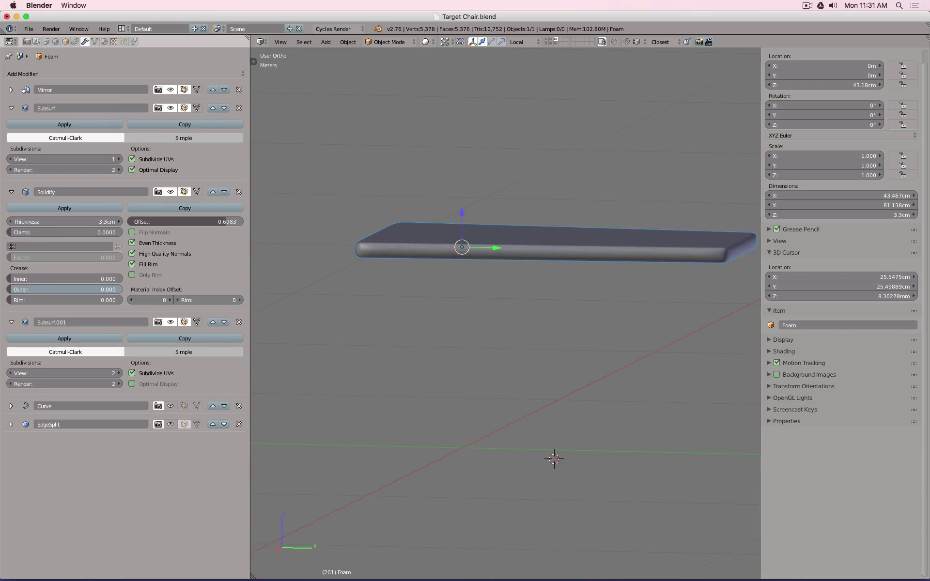
Step: Set the Solidify modifier's inner crease to 1.000 and the second Subsurf's view subdivisions to 3
{"action": "left_click_drag", "start_coordinate": [29, 279], "coordinate": [123, 279]}
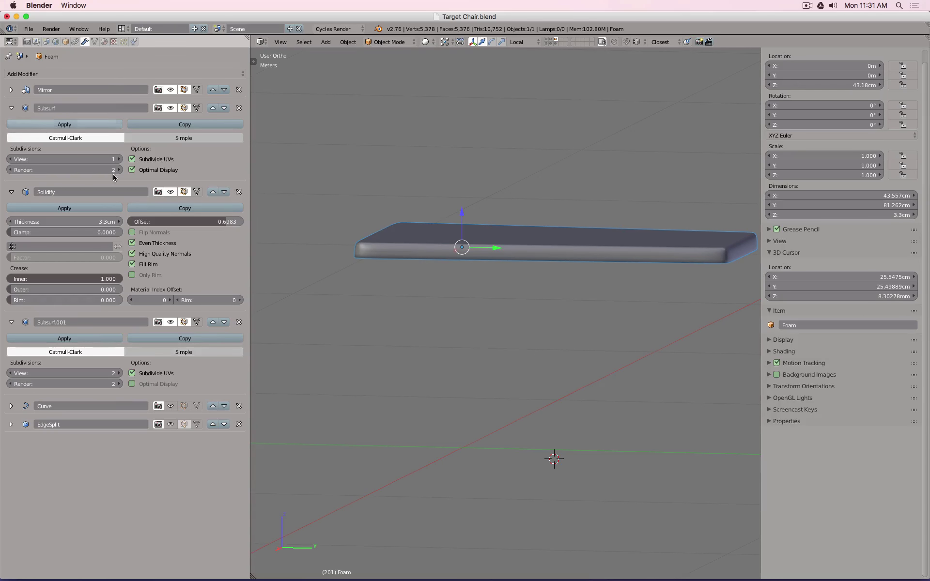
{"action": "left_click", "coordinate": [120, 373]}
{"action": "middle_click_drag", "start_coordinate": [274, 333], "coordinate": [262, 408]}
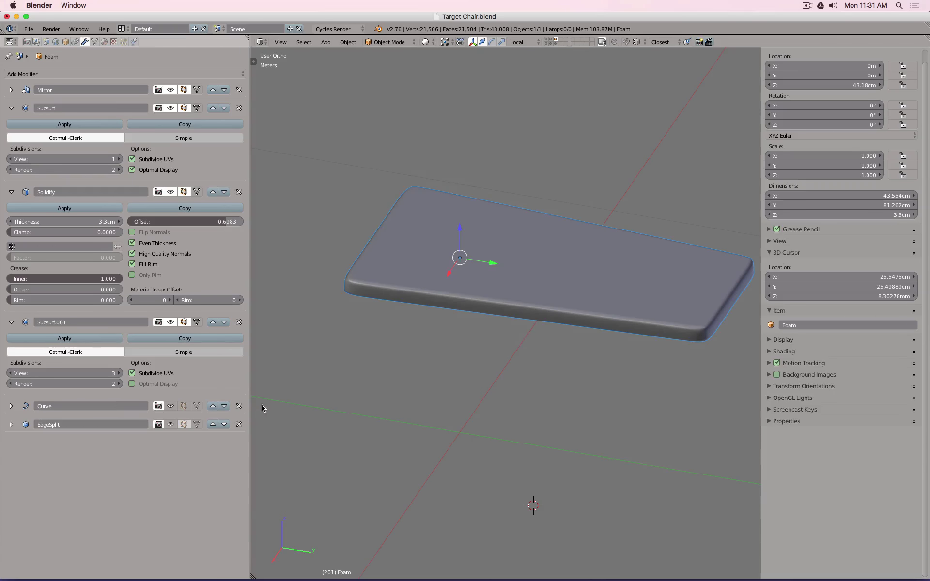
Step: Show the Curve and EdgeSplit modifiers in the viewport and examine the bent foam's edge profile, including from the right side
{"action": "left_click", "coordinate": [171, 406]}
{"action": "middle_click_drag", "start_coordinate": [506, 320], "coordinate": [572, 277]}
{"action": "scroll", "coordinate": [467, 253], "scroll_direction": "up", "scroll_amount": 5}
{"action": "middle_click_drag", "start_coordinate": [467, 253], "coordinate": [514, 245]}
{"action": "left_click", "coordinate": [172, 421]}
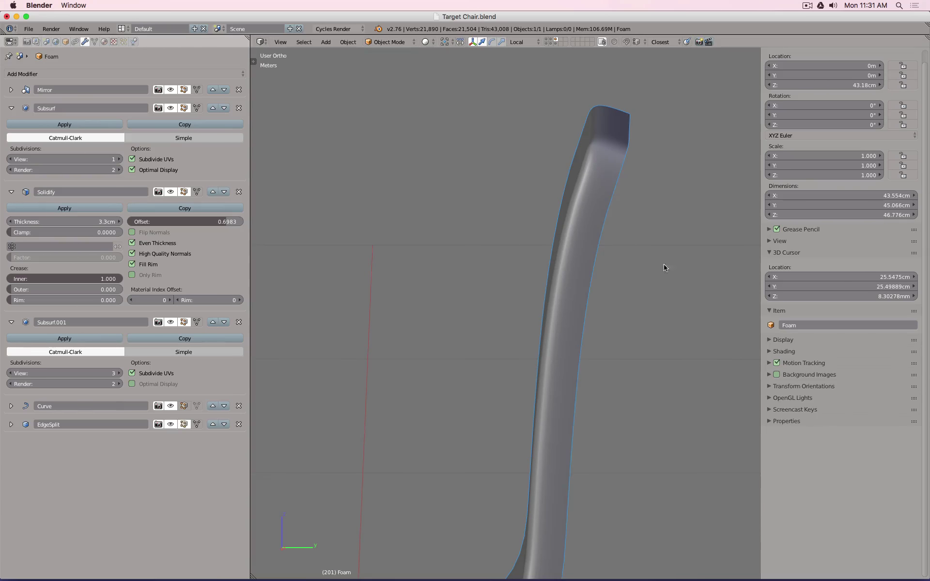
{"action": "middle_click_drag", "start_coordinate": [664, 266], "coordinate": [452, 253]}
{"action": "middle_click_drag", "start_coordinate": [561, 140], "coordinate": [525, 288]}
{"action": "scroll", "coordinate": [668, 301], "scroll_direction": "down", "scroll_amount": 8}
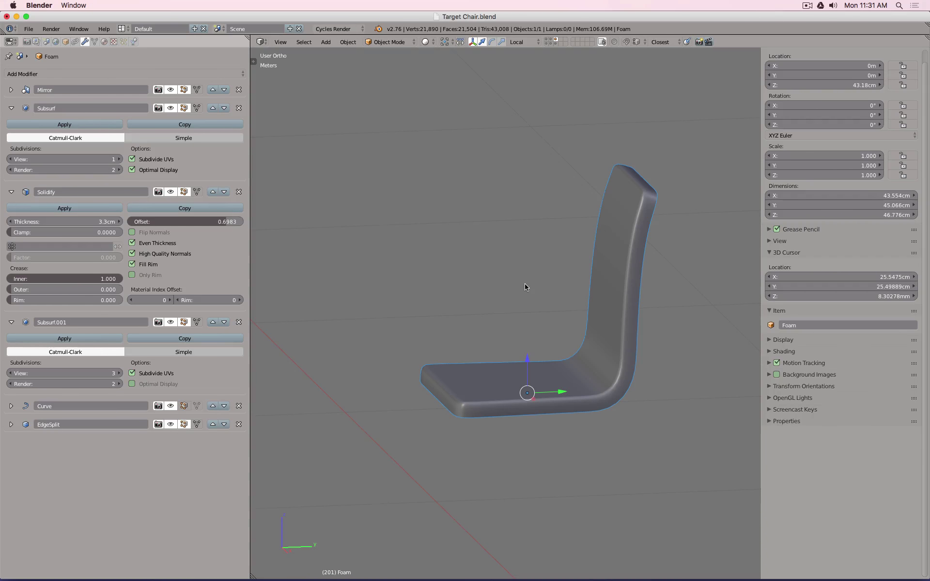
{"action": "key", "text": "KP_1"}
{"action": "key", "text": "KP_3"}
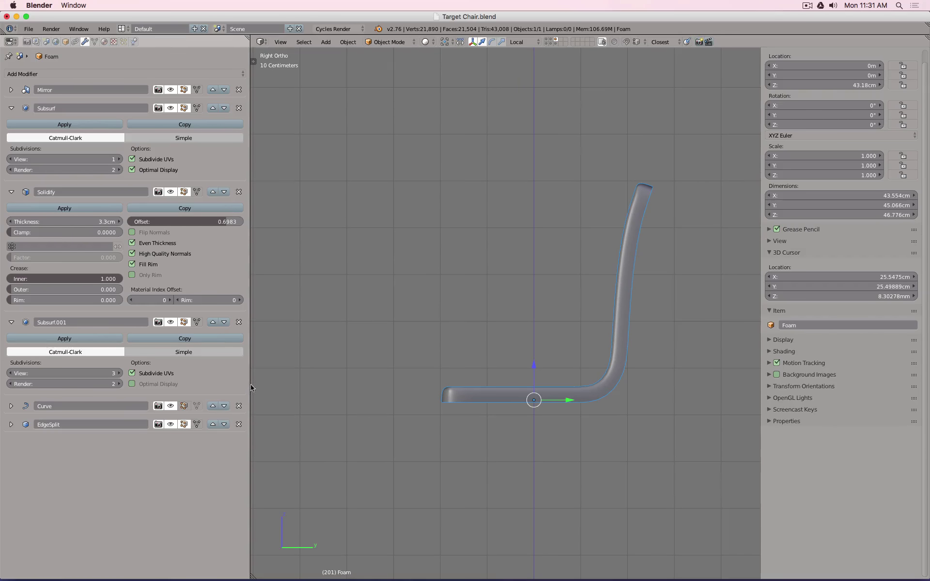
Step: Hide the Curve and EdgeSplit modifiers in the viewport and set the Solidify inner crease back to 0
{"action": "left_click", "coordinate": [171, 406]}
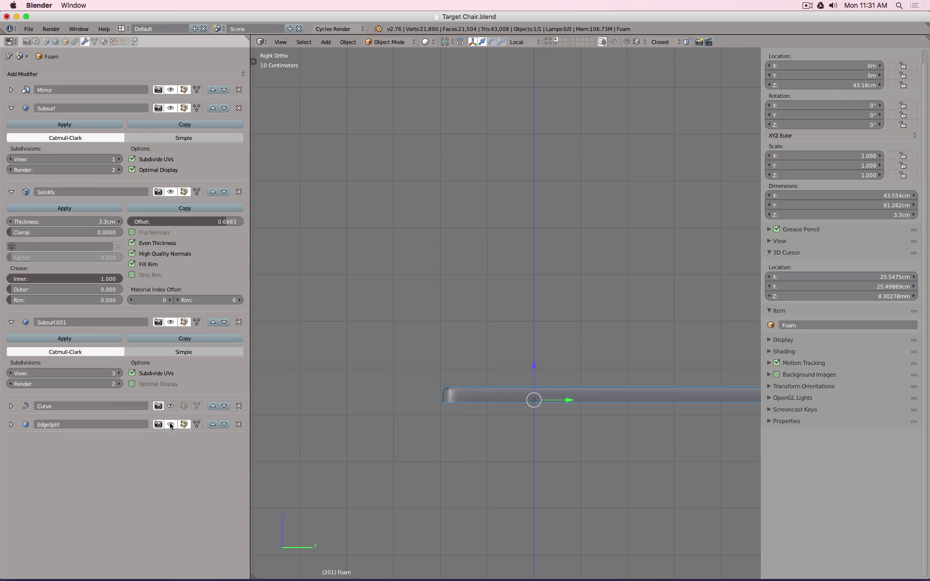
{"action": "left_click", "coordinate": [171, 425]}
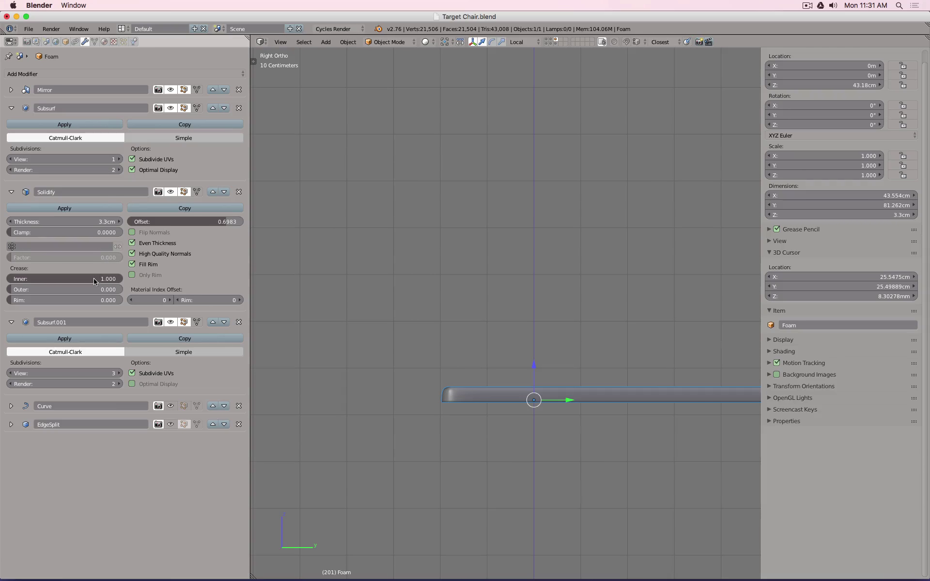
{"action": "left_click_drag", "start_coordinate": [94, 281], "coordinate": [20, 281]}
Step: Apply the Mirror, first Subsurf and Solidify modifiers, and turn the Curve and EdgeSplit viewport display on
{"action": "scroll", "coordinate": [476, 272], "scroll_direction": "down", "scroll_amount": 3}
{"action": "scroll", "coordinate": [475, 272], "scroll_direction": "right", "scroll_amount": 2}
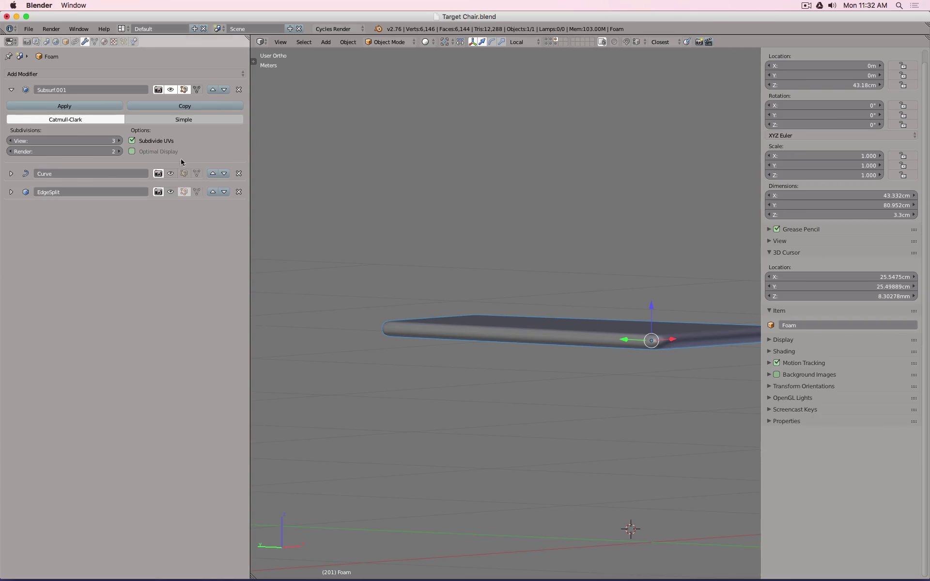
{"action": "left_click", "coordinate": [173, 175]}
{"action": "middle_click_drag", "start_coordinate": [536, 213], "coordinate": [357, 214]}
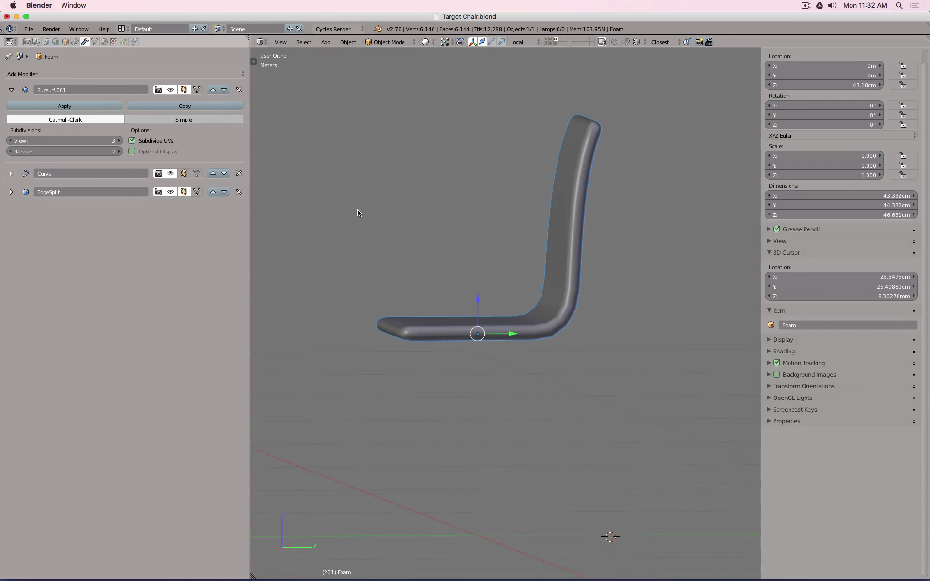
Step: Show the wood core's layer alongside the foam and compare their front edges in a wireframe right view, selecting the Wood Core
{"action": "left_click", "coordinate": [553, 41], "text": "shift"}
{"action": "key", "text": "z"}
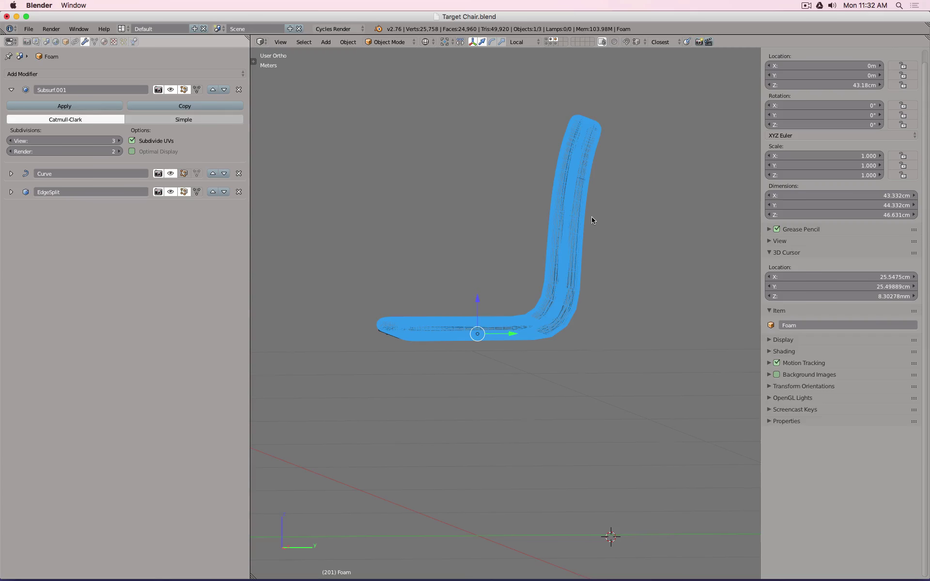
{"action": "key", "text": "KP_1"}
{"action": "key", "text": "KP_3"}
{"action": "scroll", "coordinate": [399, 343], "scroll_direction": "up", "scroll_amount": 7}
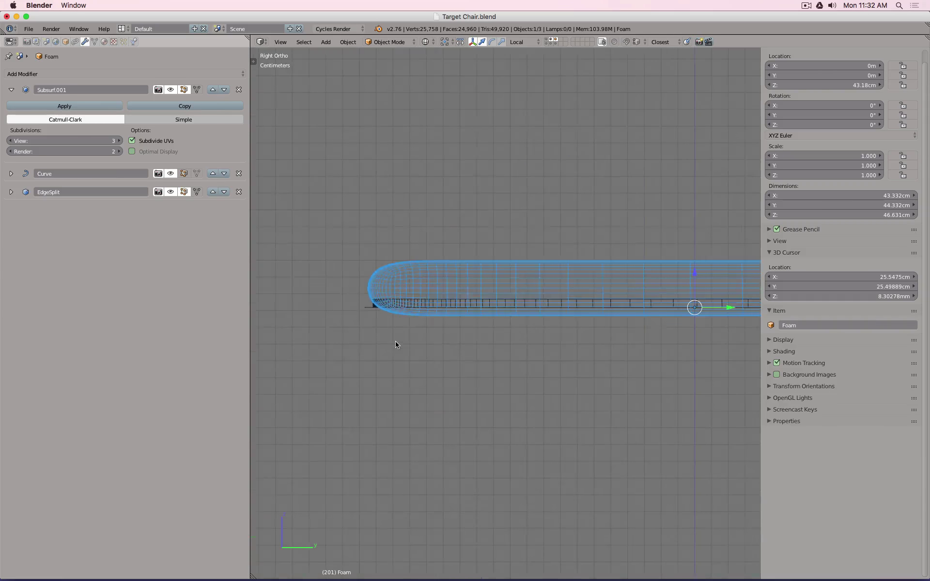
{"action": "scroll", "coordinate": [382, 306], "scroll_direction": "up", "scroll_amount": 6}
{"action": "scroll", "coordinate": [383, 308], "scroll_direction": "up", "scroll_amount": 3}
{"action": "right_click", "coordinate": [347, 302]}
{"action": "scroll", "coordinate": [379, 298], "scroll_direction": "down", "scroll_amount": 6}
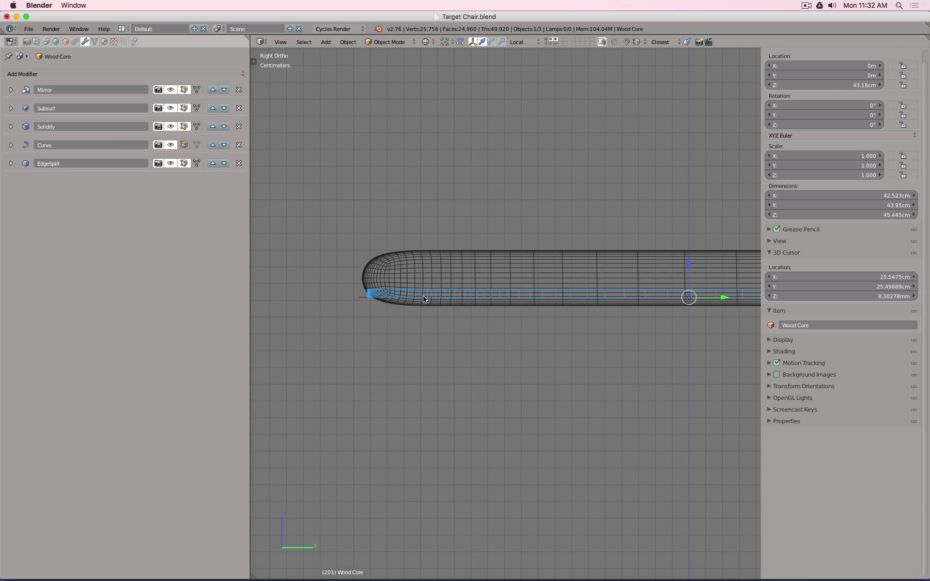
Step: Try to curve the seat front downward by moving the front control point and handle of the Basic Spine.001 curve
{"action": "right_click", "coordinate": [362, 298]}
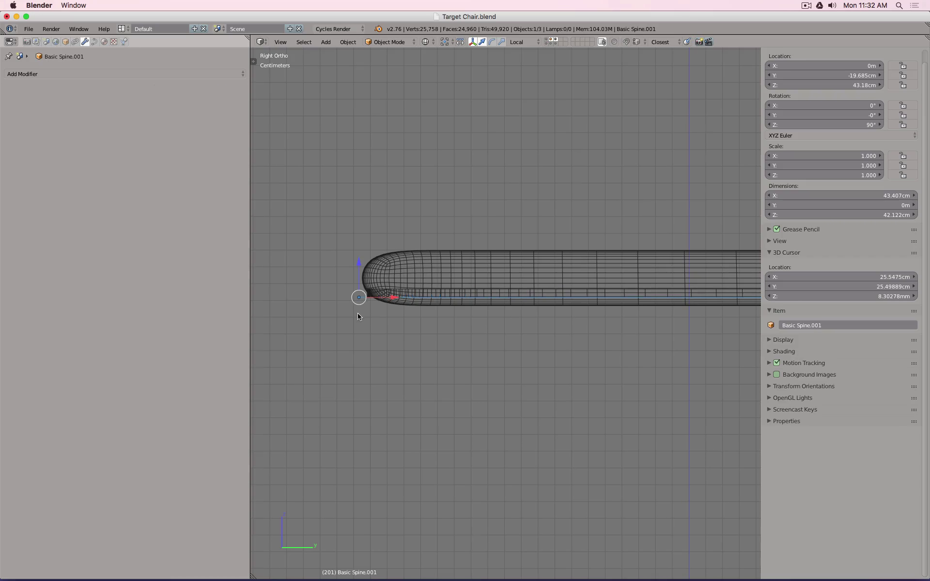
{"action": "key", "text": "Tab"}
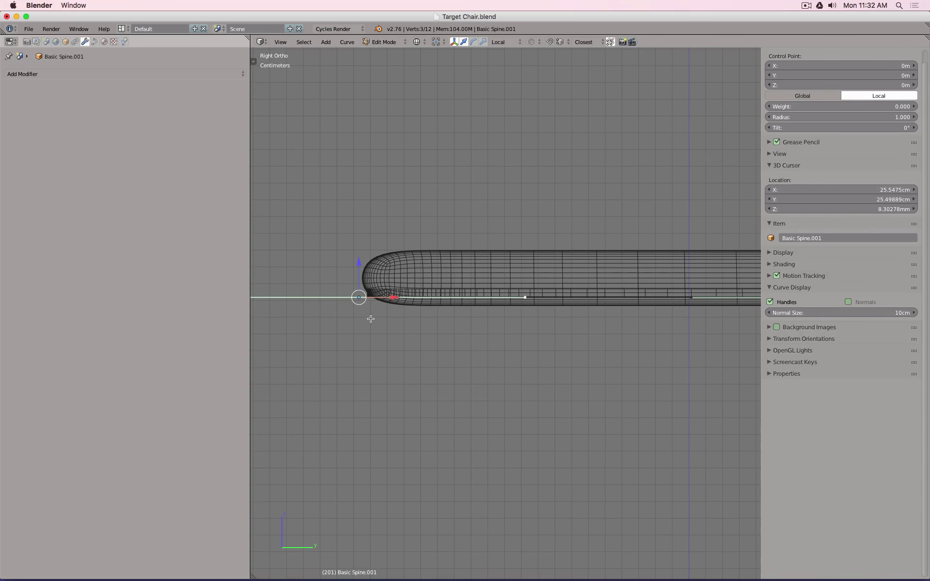
{"action": "key", "text": "g"}
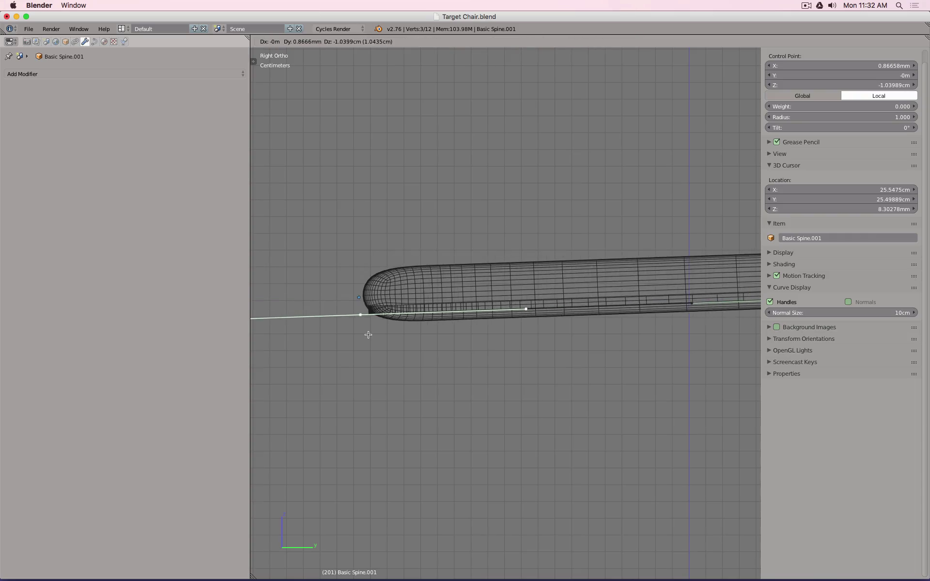
{"action": "left_click", "coordinate": [369, 342]}
{"action": "right_click", "coordinate": [525, 312]}
{"action": "key", "text": "g"}
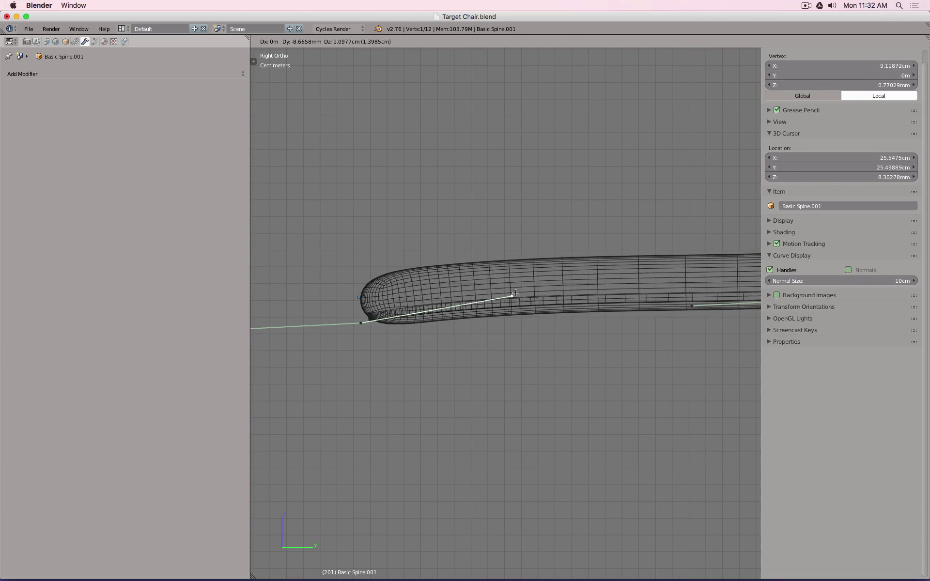
{"action": "left_click", "coordinate": [438, 279]}
{"action": "key", "text": "ctrl+z"}
{"action": "key", "text": "ctrl+z"}
{"action": "key", "text": "ctrl+z"}
{"action": "key", "text": "Tab"}
Step: Select the Foam and examine in a wireframe right view how the wood core's front edge sits inside it
{"action": "key", "text": "z"}
{"action": "scroll", "coordinate": [436, 339], "scroll_direction": "down", "scroll_amount": 2}
{"action": "scroll", "coordinate": [683, 321], "scroll_direction": "down", "scroll_amount": 5}
{"action": "middle_click_drag", "start_coordinate": [685, 321], "coordinate": [615, 341]}
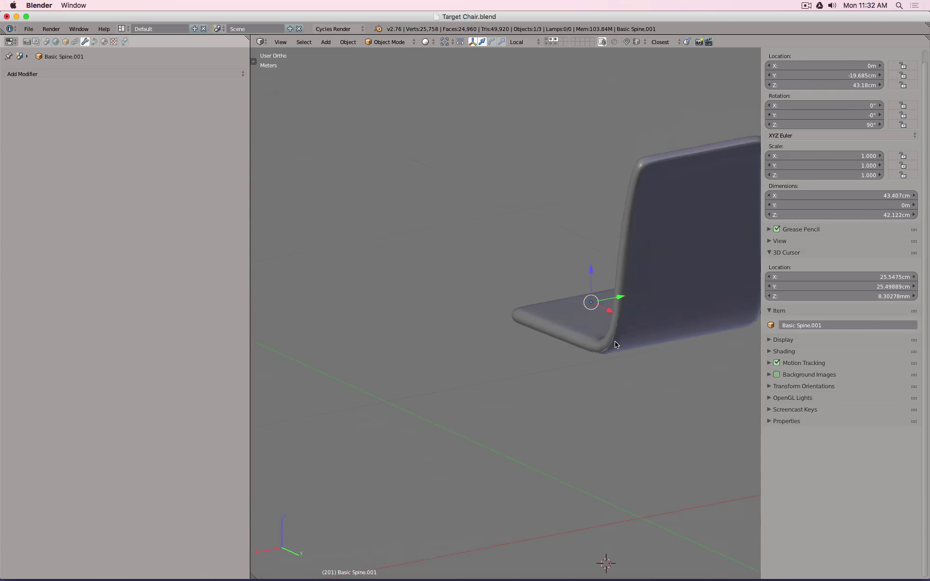
{"action": "right_click", "coordinate": [625, 200]}
{"action": "key", "text": "z"}
{"action": "key", "text": "KP_1"}
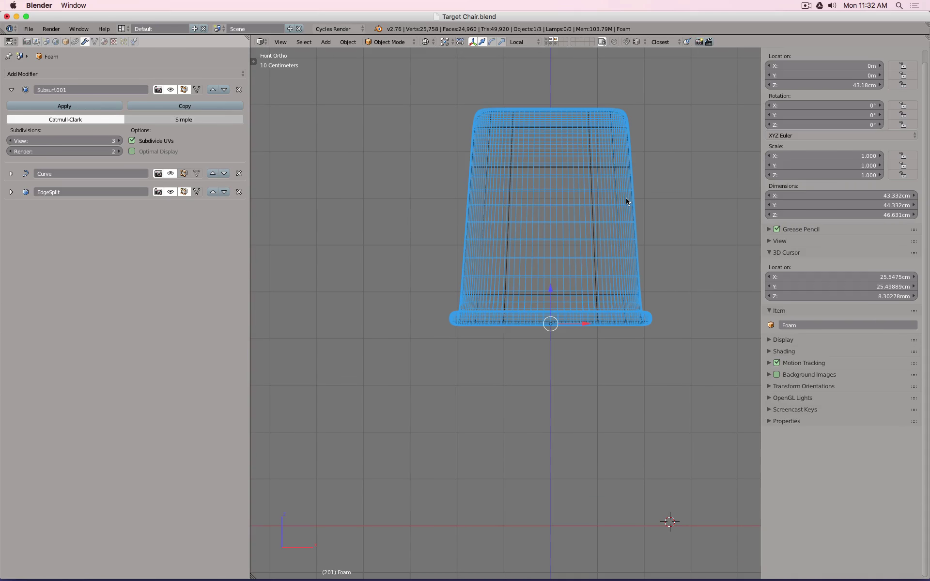
{"action": "key", "text": "KP_3"}
{"action": "scroll", "coordinate": [538, 361], "scroll_direction": "up", "scroll_amount": 6}
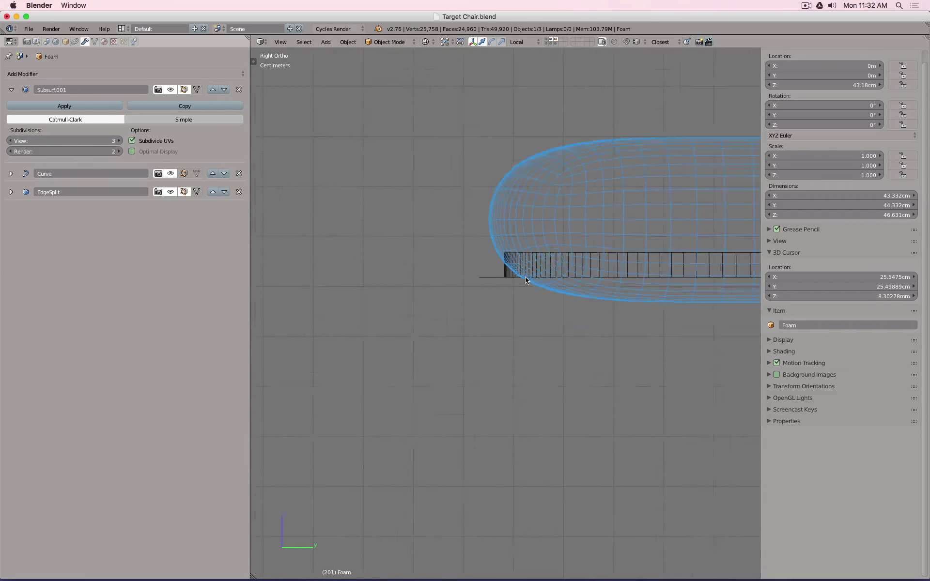
{"action": "scroll", "coordinate": [525, 280], "scroll_direction": "up", "scroll_amount": 2}
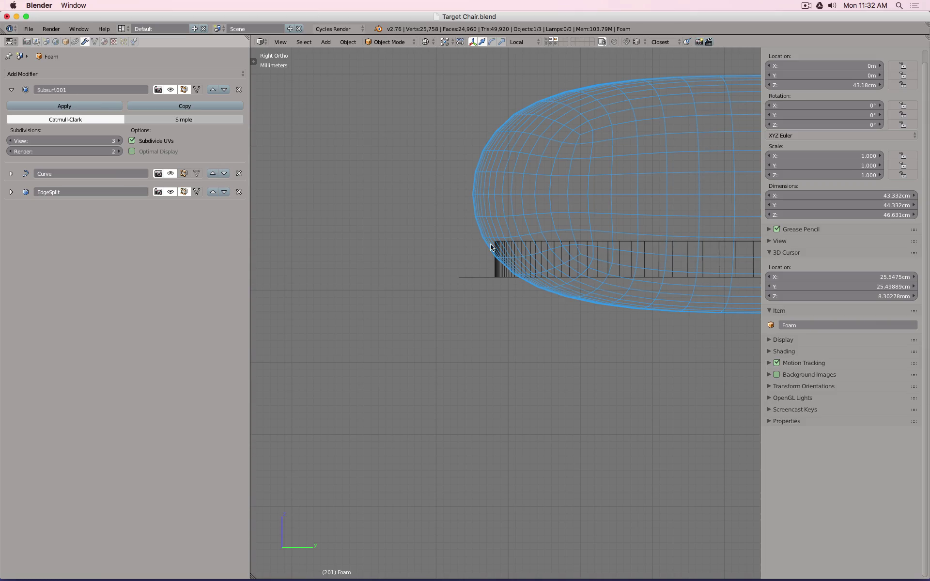
Step: Add a horizontal loop cut around the foam's sides and slide it close to the bottom, at about 0.43 mm local Z
{"action": "key", "text": "Tab"}
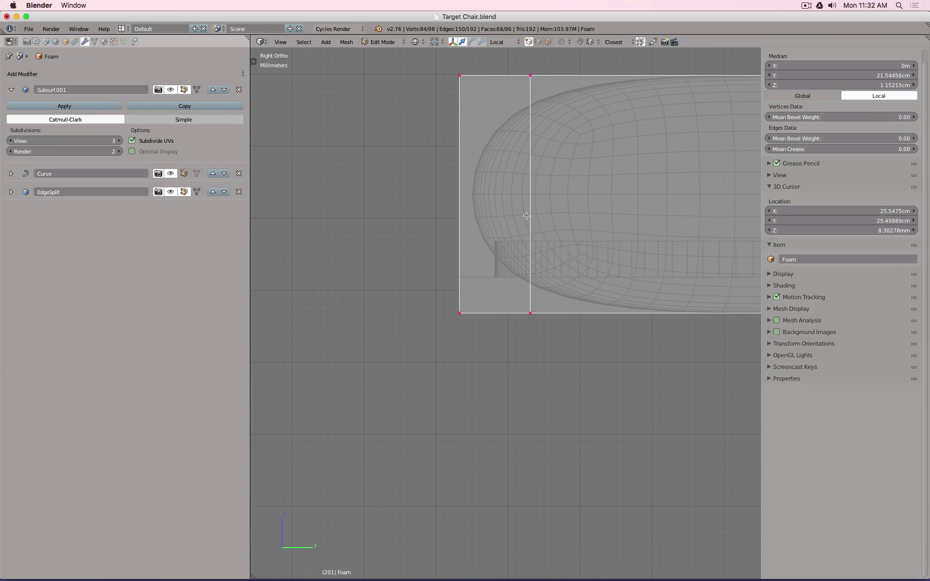
{"action": "scroll", "coordinate": [533, 173], "scroll_direction": "down", "scroll_amount": 4}
{"action": "key", "text": "ctrl+r"}
{"action": "left_click", "coordinate": [535, 182]}
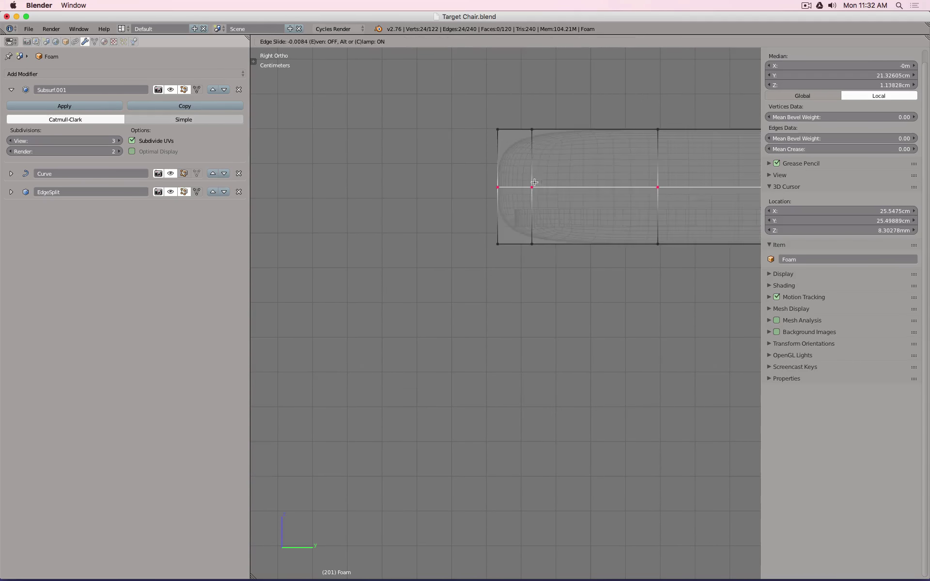
{"action": "left_click", "coordinate": [537, 218]}
{"action": "scroll", "coordinate": [517, 223], "scroll_direction": "up", "scroll_amount": 1}
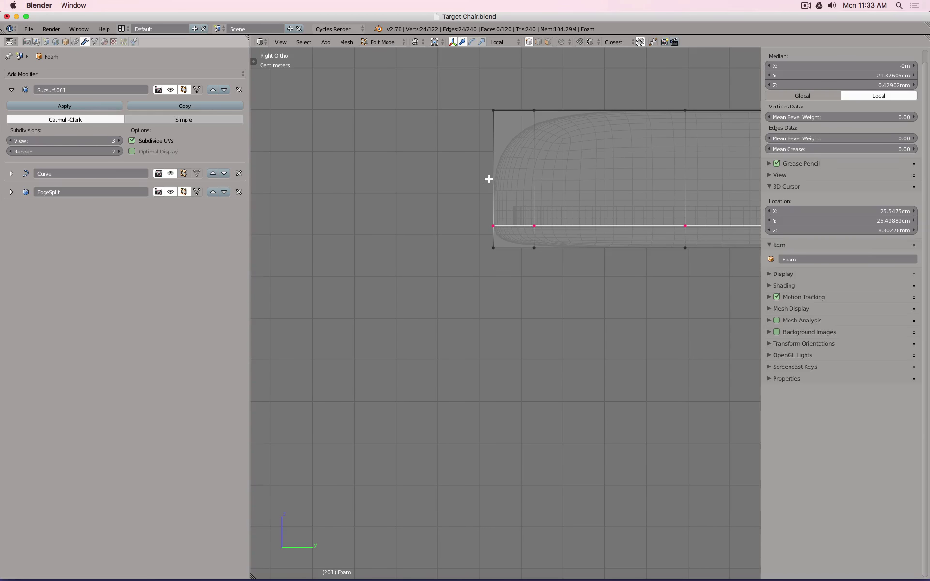
{"action": "key", "text": "Tab"}
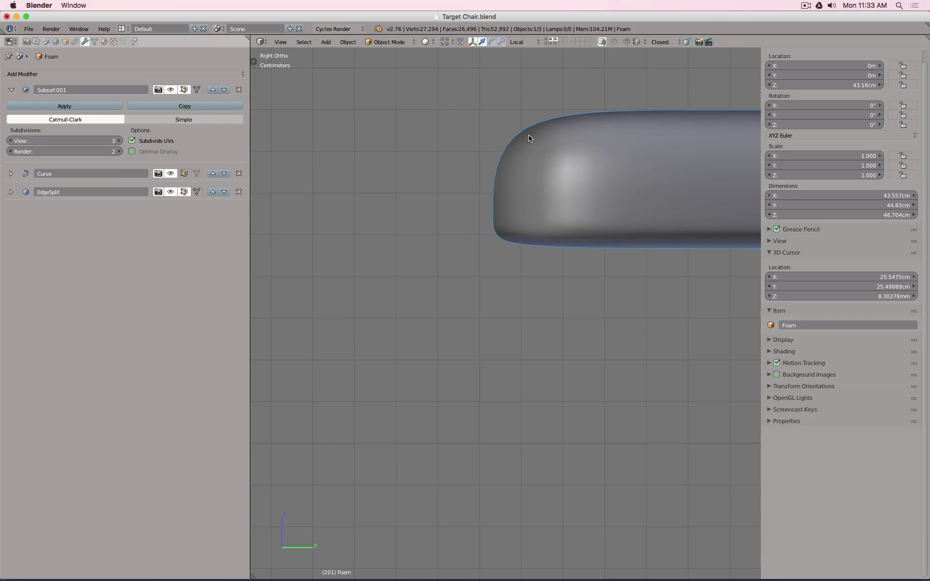
Step: Examine the foam's profile at the top end of the backrest in shaded and wireframe display
{"action": "scroll", "coordinate": [508, 196], "scroll_direction": "down", "scroll_amount": 11}
{"action": "middle_click_drag", "start_coordinate": [616, 219], "coordinate": [509, 273], "text": "shift"}
{"action": "middle_click_drag", "start_coordinate": [634, 145], "coordinate": [509, 396], "text": "shift"}
{"action": "scroll", "coordinate": [519, 245], "scroll_direction": "up", "scroll_amount": 8}
{"action": "scroll", "coordinate": [525, 286], "scroll_direction": "up", "scroll_amount": 6}
{"action": "key", "text": "z"}
{"action": "key", "text": "z"}
{"action": "scroll", "coordinate": [525, 284], "scroll_direction": "down", "scroll_amount": 5}
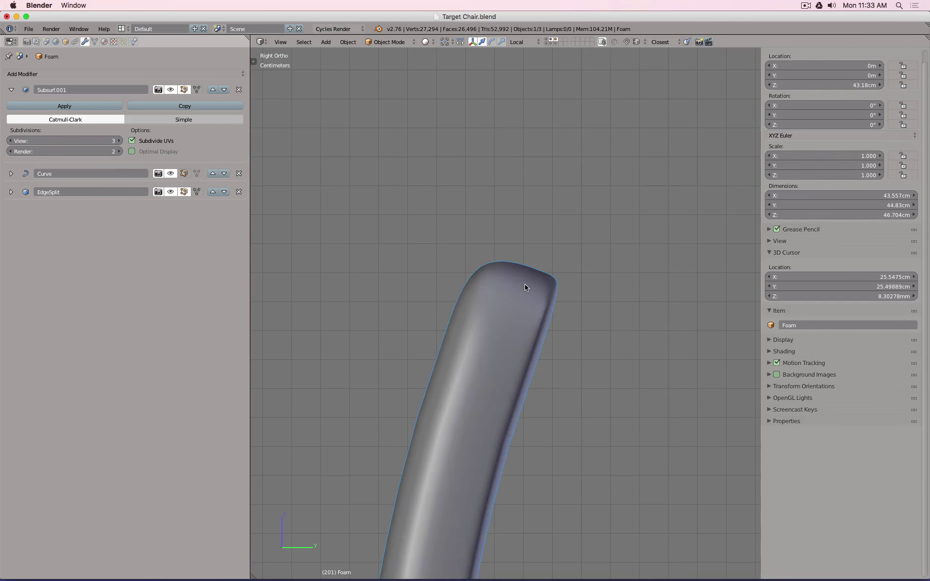
{"action": "key", "text": "Tab"}
{"action": "key", "text": "Tab"}
{"action": "right_click", "coordinate": [531, 289], "text": "shift"}
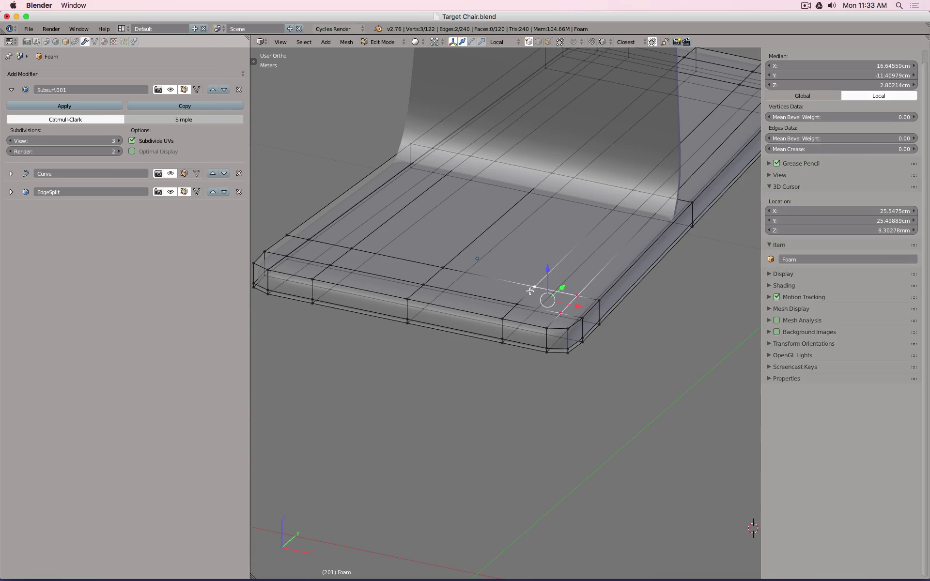
{"action": "right_click", "coordinate": [515, 303], "text": "shift"}
{"action": "scroll", "coordinate": [519, 286], "scroll_direction": "down", "scroll_amount": 5}
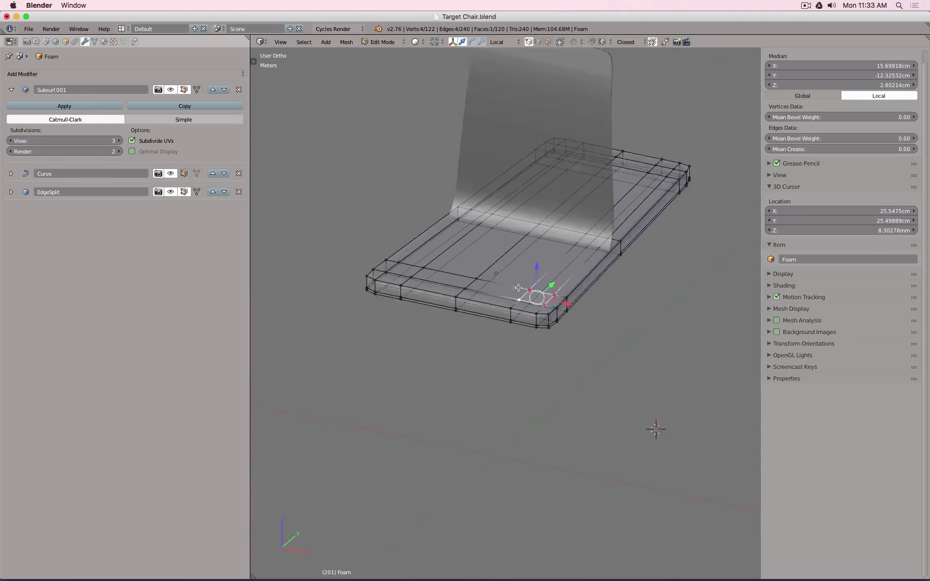
Step: Delete the vertices of the foam mesh's positive-X half in a wireframe front view, keeping the centreline
{"action": "key", "text": "KP_1"}
{"action": "key", "text": "z"}
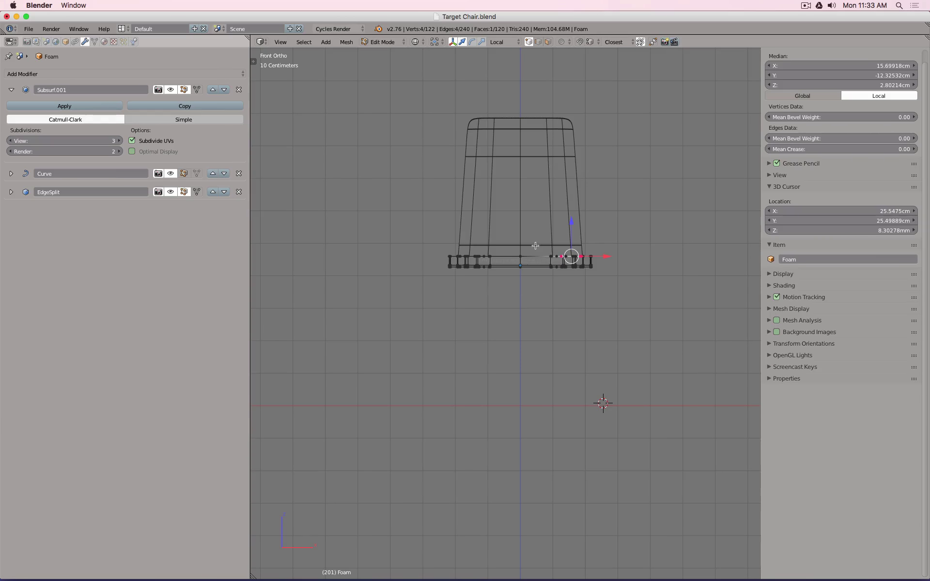
{"action": "left_click_drag", "start_coordinate": [538, 203], "coordinate": [602, 317]}
{"action": "key", "text": "x"}
{"action": "left_click", "coordinate": [610, 115]}
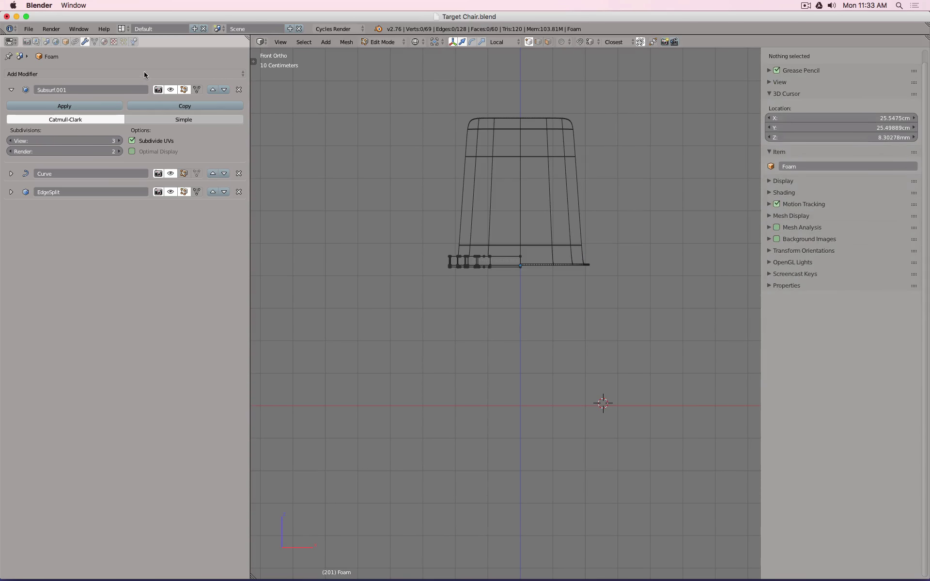
Step: Add an X-axis Mirror modifier to the Foam and place it first in the stack, above Subsurf.001
{"action": "left_click", "coordinate": [137, 74]}
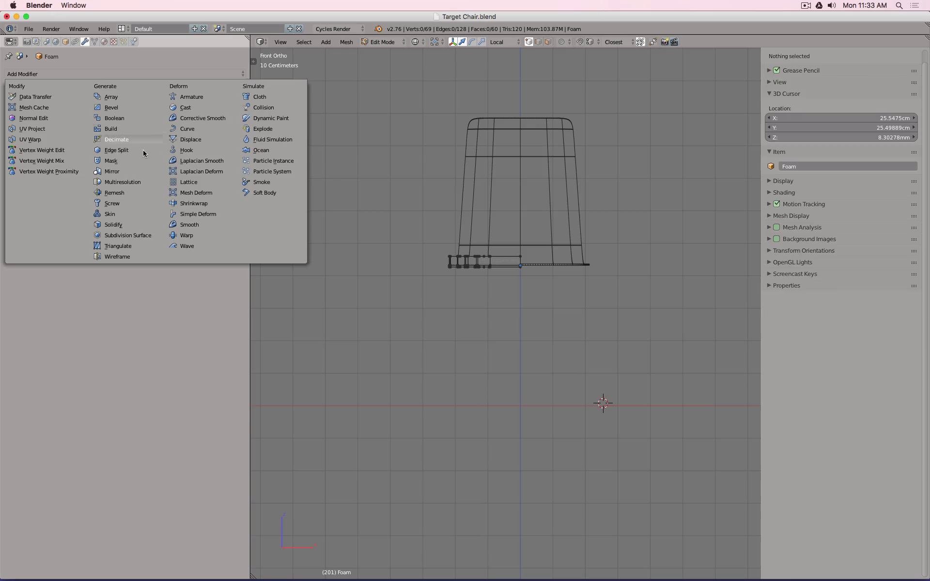
{"action": "left_click", "coordinate": [141, 169]}
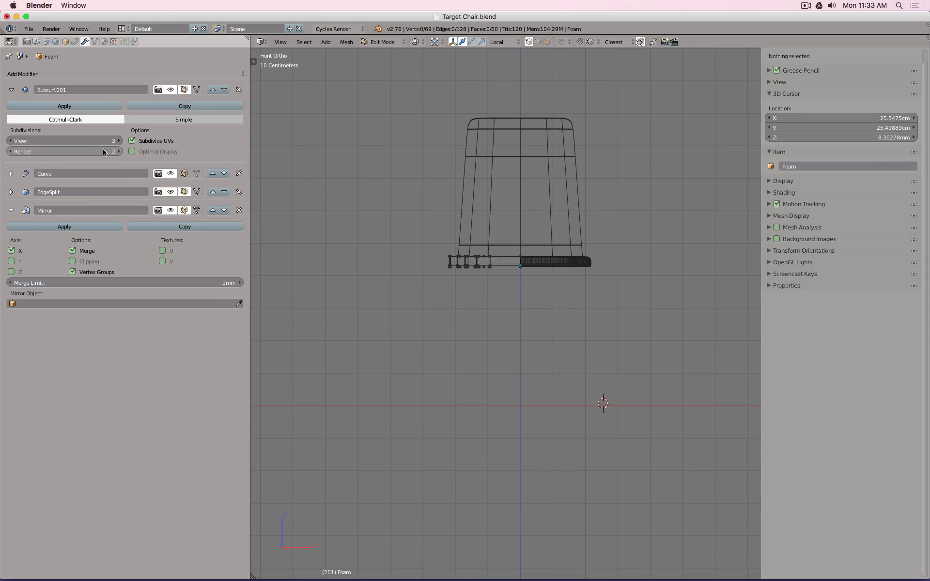
{"action": "left_click", "coordinate": [11, 210]}
{"action": "left_click", "coordinate": [212, 211]}
{"action": "left_click", "coordinate": [212, 192]}
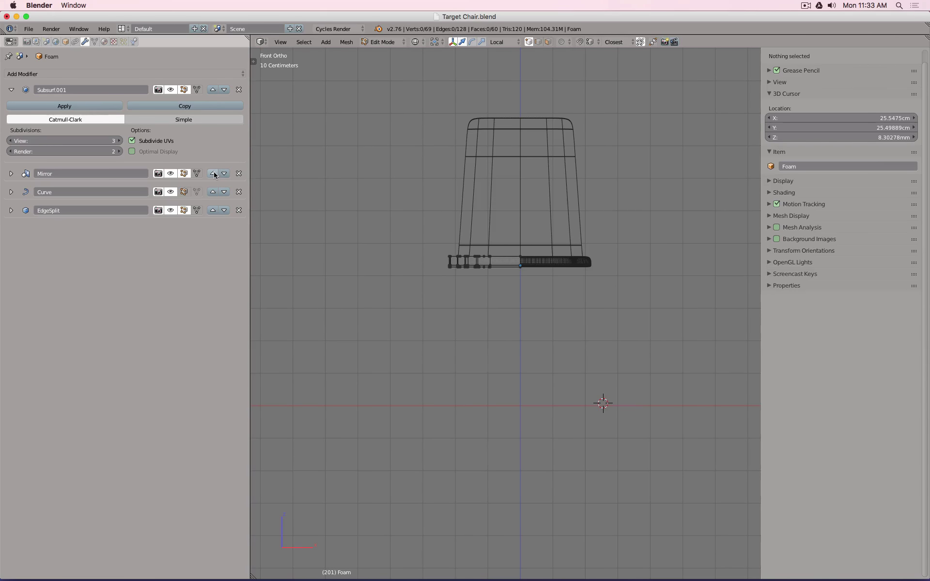
{"action": "left_click", "coordinate": [213, 173]}
{"action": "left_click", "coordinate": [12, 110]}
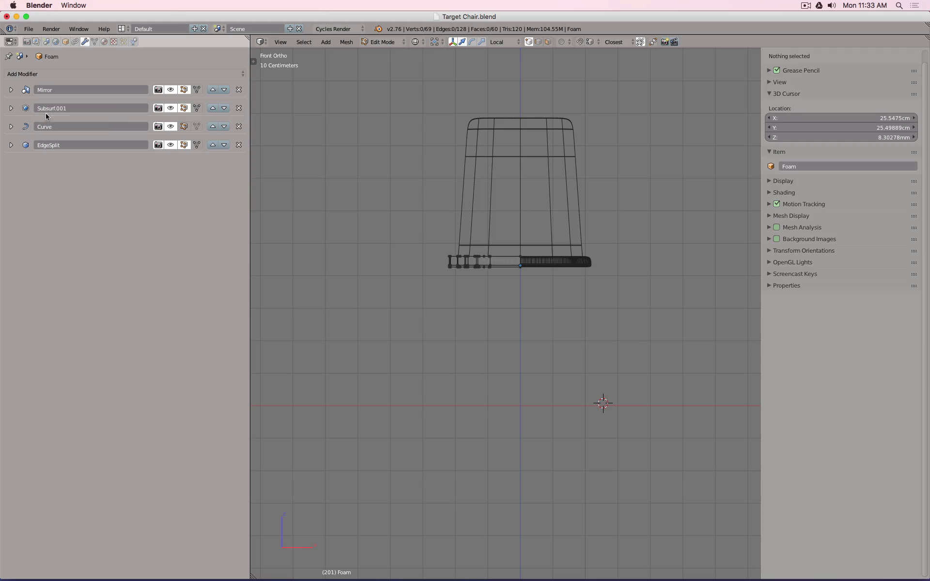
Step: Select the four inner vertices on the foam's top surface near the backrest-end corner
{"action": "mouse_move", "coordinate": [590, 93]}
{"action": "middle_mouse_down"}
{"action": "mouse_move", "coordinate": [572, 161]}
{"action": "mouse_move", "coordinate": [545, 148]}
{"action": "mouse_move", "coordinate": [539, 186]}
{"action": "mouse_move", "coordinate": [548, 187]}
{"action": "middle_mouse_up"}
{"action": "key", "text": "z"}
{"action": "scroll", "coordinate": [573, 161], "scroll_direction": "up", "scroll_amount": 5}
{"action": "right_click", "coordinate": [387, 208]}
{"action": "right_click", "coordinate": [430, 211], "text": "shift"}
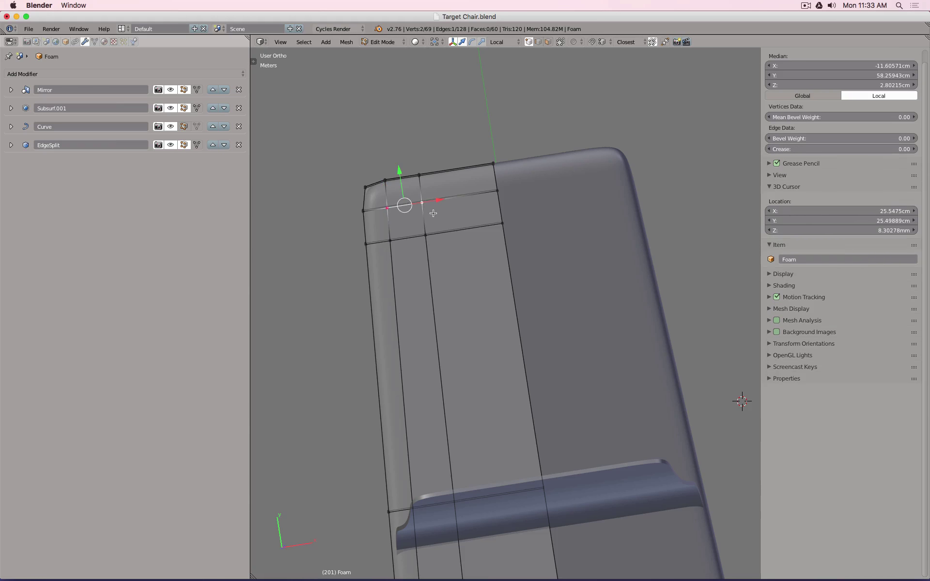
{"action": "right_click", "coordinate": [393, 243], "text": "shift"}
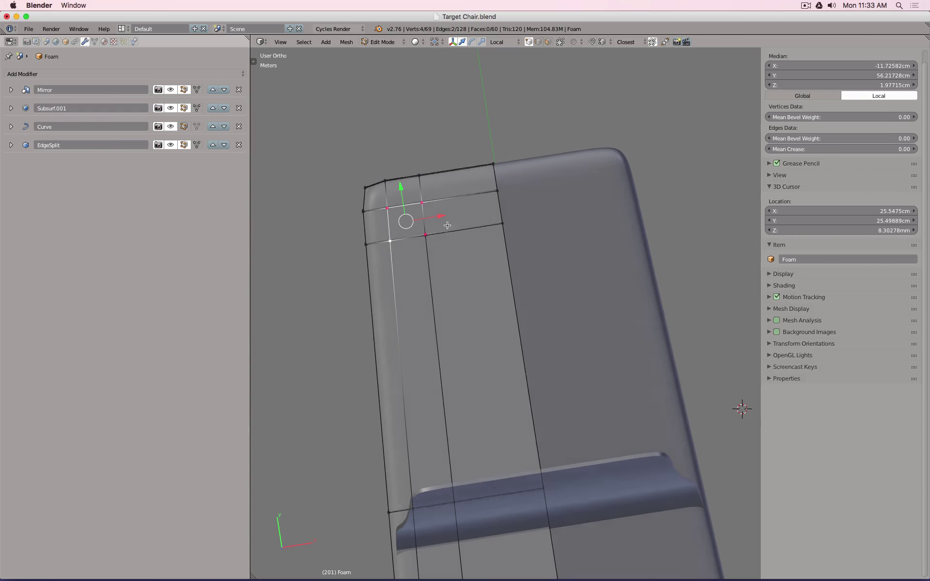
{"action": "middle_click_drag", "start_coordinate": [428, 243], "coordinate": [447, 231]}
{"action": "right_click", "coordinate": [449, 223], "text": "shift"}
{"action": "right_click", "coordinate": [450, 216], "text": "shift"}
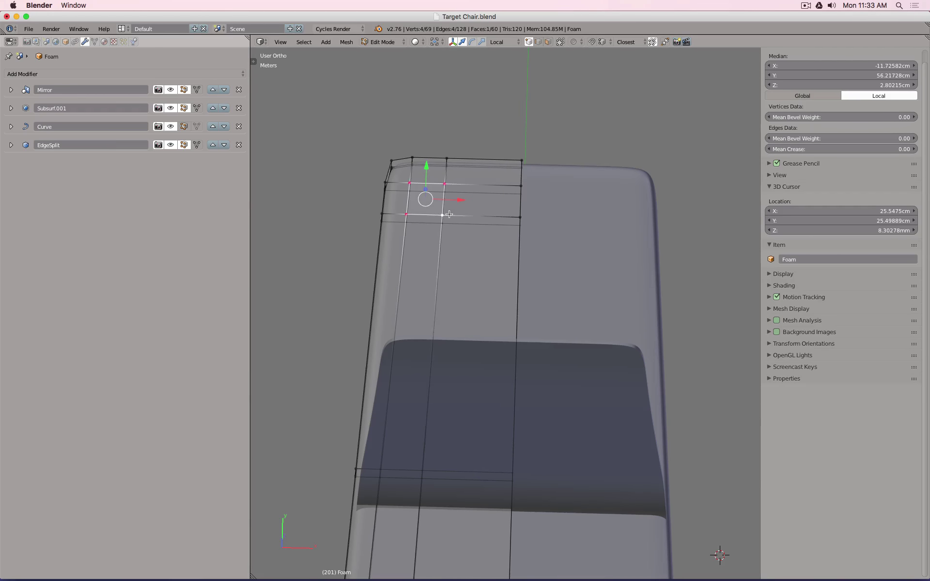
Step: Extend the selection with the two top vertices at the bend and the four inner ones near the seat-front corner
{"action": "scroll", "coordinate": [449, 216], "scroll_direction": "down", "scroll_amount": 4}
{"action": "middle_click_drag", "start_coordinate": [471, 314], "coordinate": [477, 222], "text": "shift"}
{"action": "scroll", "coordinate": [450, 254], "scroll_direction": "up", "scroll_amount": 4}
{"action": "right_click", "coordinate": [422, 223], "text": "shift"}
{"action": "right_click", "coordinate": [467, 232], "text": "shift"}
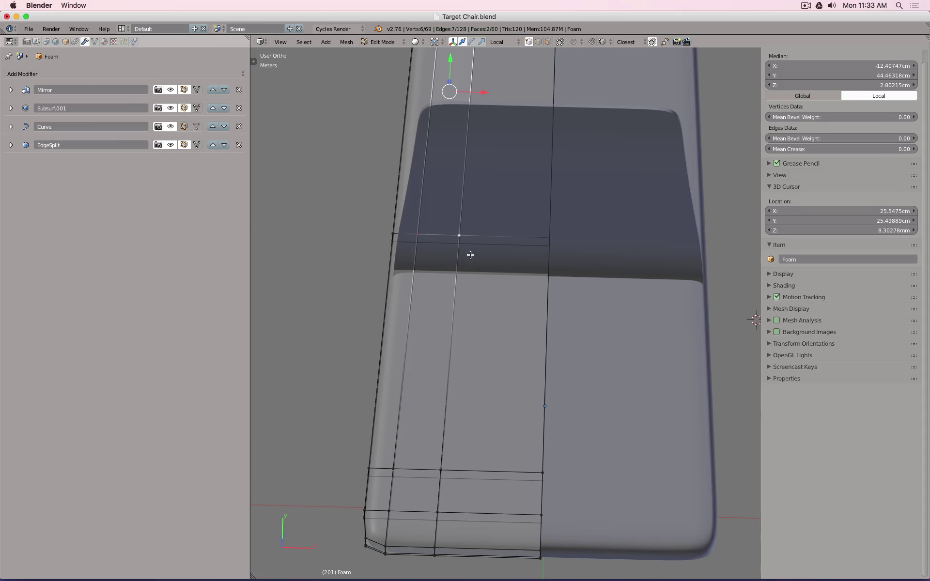
{"action": "middle_click_drag", "start_coordinate": [427, 408], "coordinate": [461, 248], "text": "shift"}
{"action": "scroll", "coordinate": [436, 294], "scroll_direction": "up", "scroll_amount": 3}
{"action": "right_click", "coordinate": [420, 316], "text": "shift"}
{"action": "right_click", "coordinate": [413, 388], "text": "shift"}
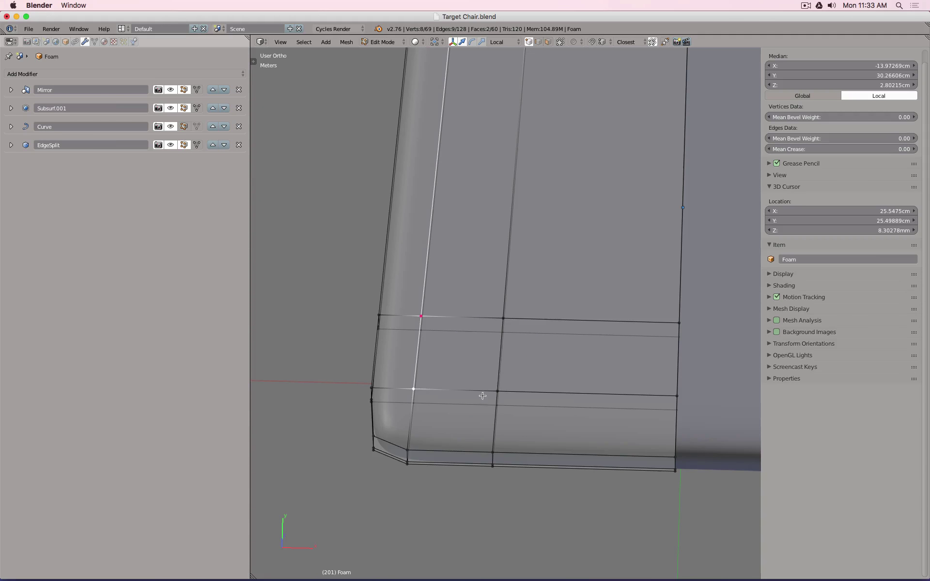
{"action": "right_click", "coordinate": [494, 387], "text": "shift"}
{"action": "right_click", "coordinate": [502, 318], "text": "shift"}
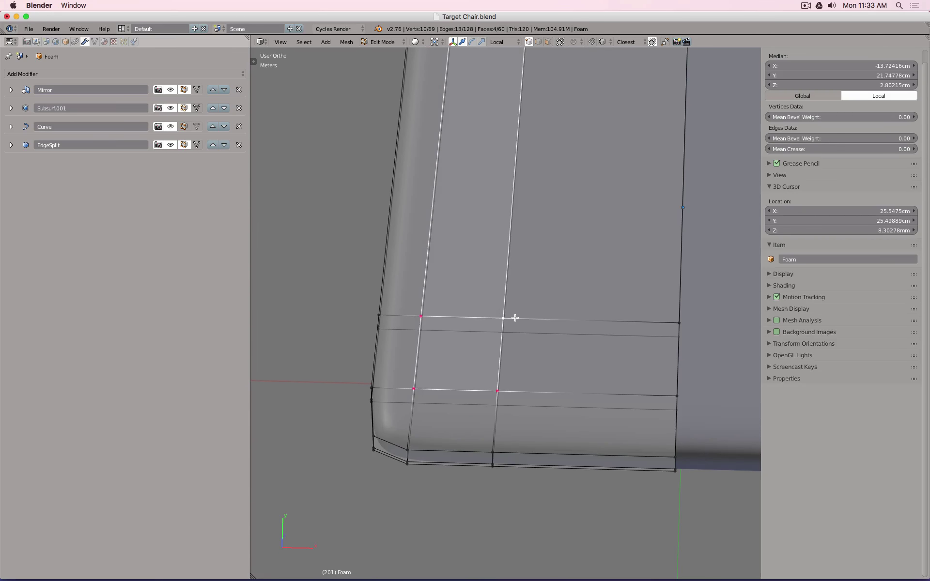
Step: Move the ten selected inner top vertices along X toward the mirror centreline
{"action": "scroll", "coordinate": [516, 316], "scroll_direction": "down", "scroll_amount": 3}
{"action": "middle_click_drag", "start_coordinate": [555, 302], "coordinate": [585, 275]}
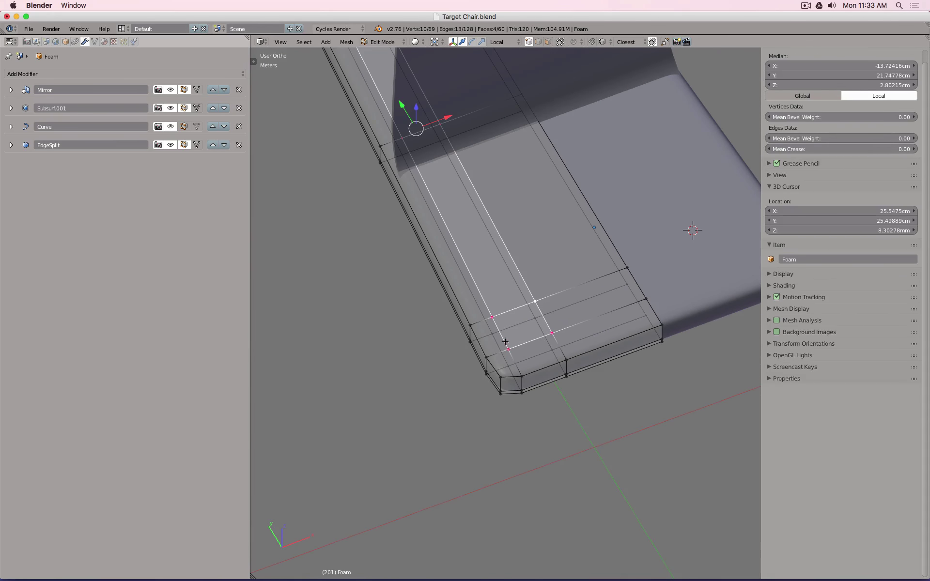
{"action": "middle_click_drag", "start_coordinate": [528, 281], "coordinate": [423, 183]}
{"action": "left_click", "coordinate": [391, 159], "text": "shift"}
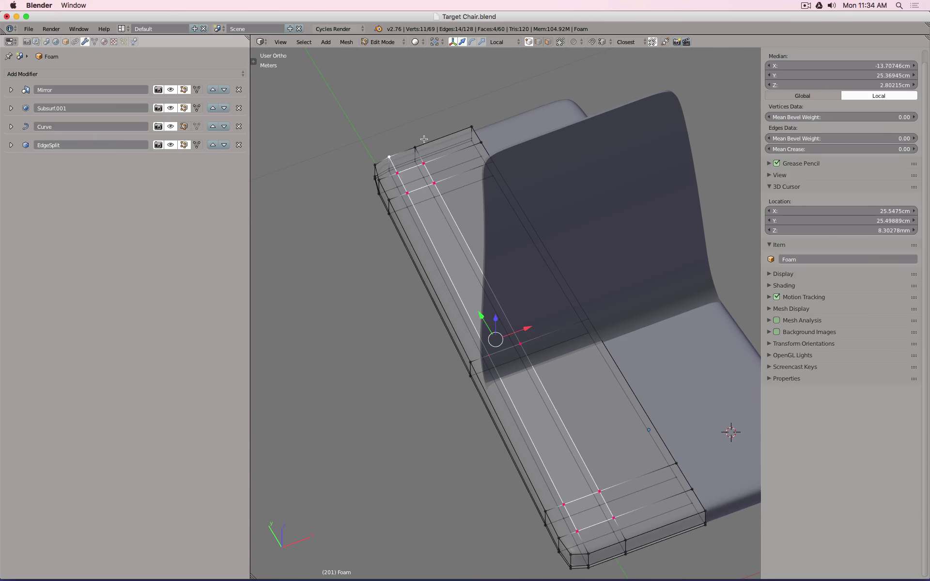
{"action": "left_click", "coordinate": [413, 139], "text": "shift"}
{"action": "left_click", "coordinate": [390, 159], "text": "shift"}
{"action": "left_click", "coordinate": [415, 147], "text": "shift"}
{"action": "scroll", "coordinate": [459, 181], "scroll_direction": "down", "scroll_amount": 5, "text": "shift"}
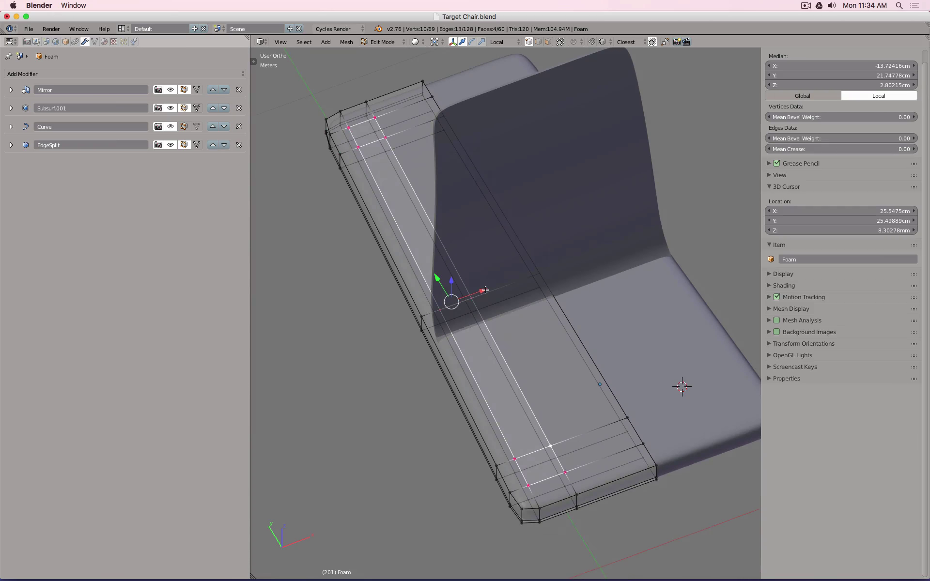
{"action": "left_click_drag", "start_coordinate": [485, 290], "coordinate": [500, 284]}
Step: Reduce the selection to the four inner top vertices near the seat front and move them along Y away from the front edge
{"action": "key", "text": "b"}
{"action": "middle_click_drag", "start_coordinate": [346, 104], "coordinate": [409, 151]}
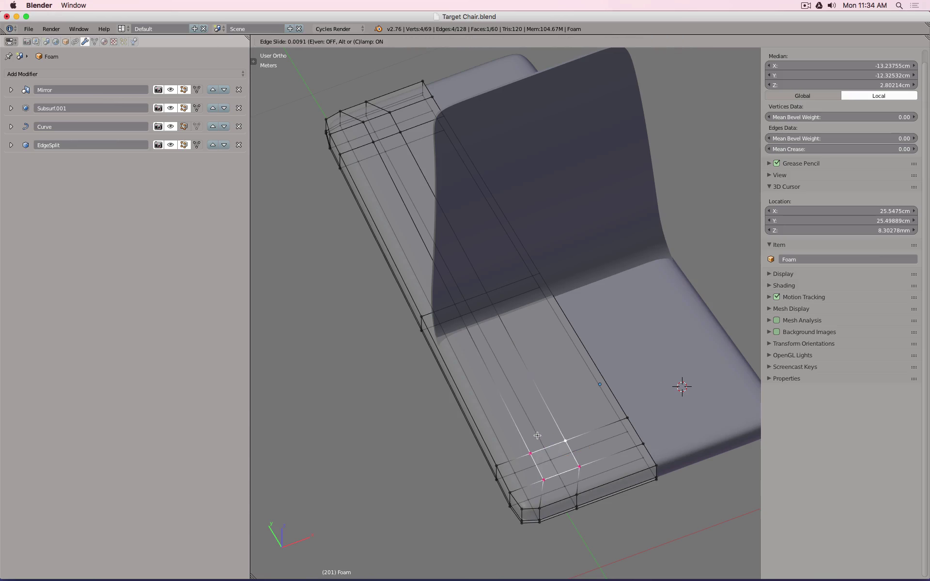
{"action": "key", "text": "g"}
{"action": "left_click", "coordinate": [525, 447]}
{"action": "key", "text": "ctrl+space"}
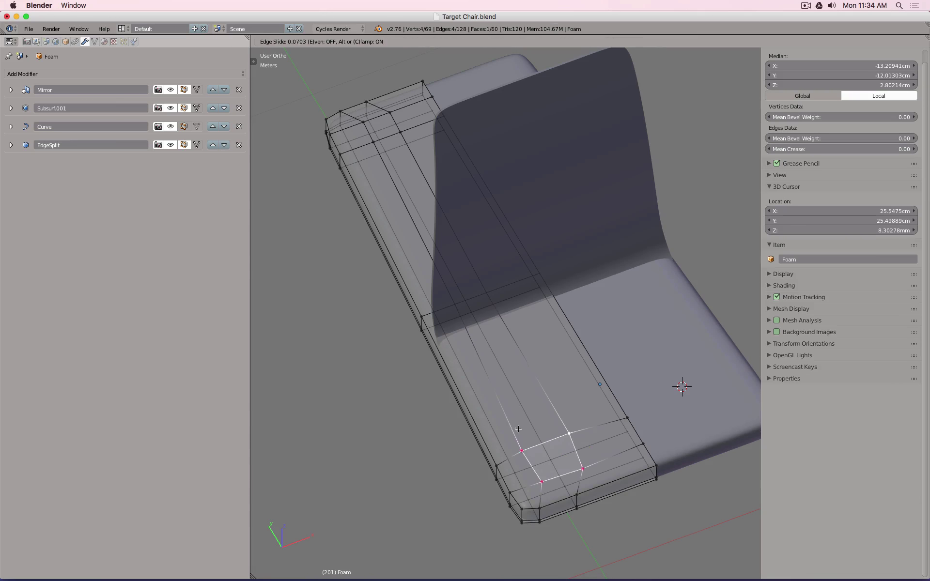
{"action": "left_click_drag", "start_coordinate": [541, 438], "coordinate": [534, 429]}
Step: Examine the foam's front corner and outer edges from several angles in object and edit mode
{"action": "key", "text": "Tab"}
{"action": "middle_click_drag", "start_coordinate": [535, 429], "coordinate": [484, 422]}
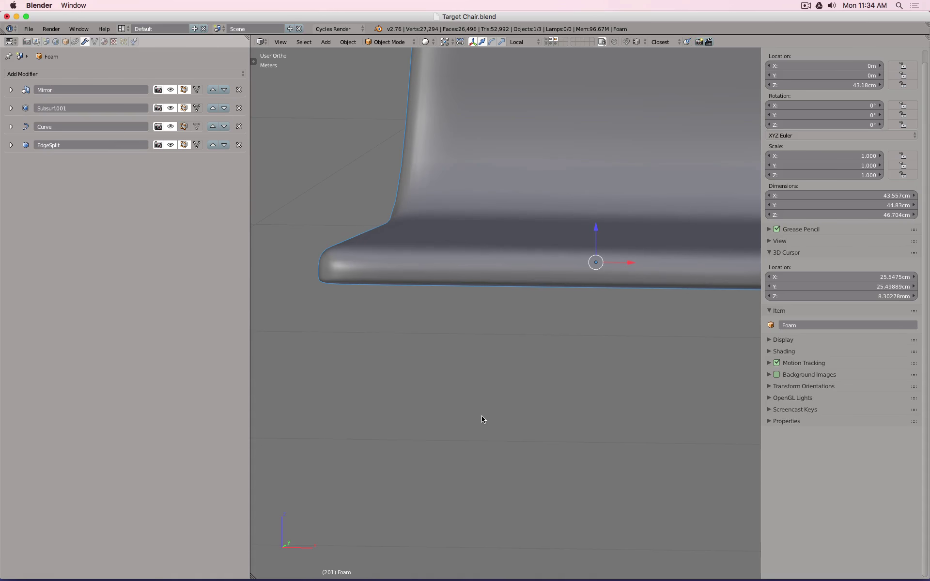
{"action": "key", "text": "Tab"}
{"action": "key", "text": "KP_Decimal"}
{"action": "scroll", "coordinate": [405, 296], "scroll_direction": "down", "scroll_amount": 5}
{"action": "middle_click_drag", "start_coordinate": [598, 445], "coordinate": [473, 276]}
{"action": "scroll", "coordinate": [625, 412], "scroll_direction": "up", "scroll_amount": 5}
{"action": "middle_click_drag", "start_coordinate": [625, 412], "coordinate": [527, 345]}
{"action": "left_click", "coordinate": [675, 394]}
{"action": "left_click", "coordinate": [730, 403], "text": "shift"}
{"action": "key", "text": "Tab"}
{"action": "key", "text": "Tab"}
Step: Edge-slide the lengthwise loop nearest the foam's centreline farther toward the mirror plane
{"action": "right_click", "coordinate": [528, 344], "text": "alt"}
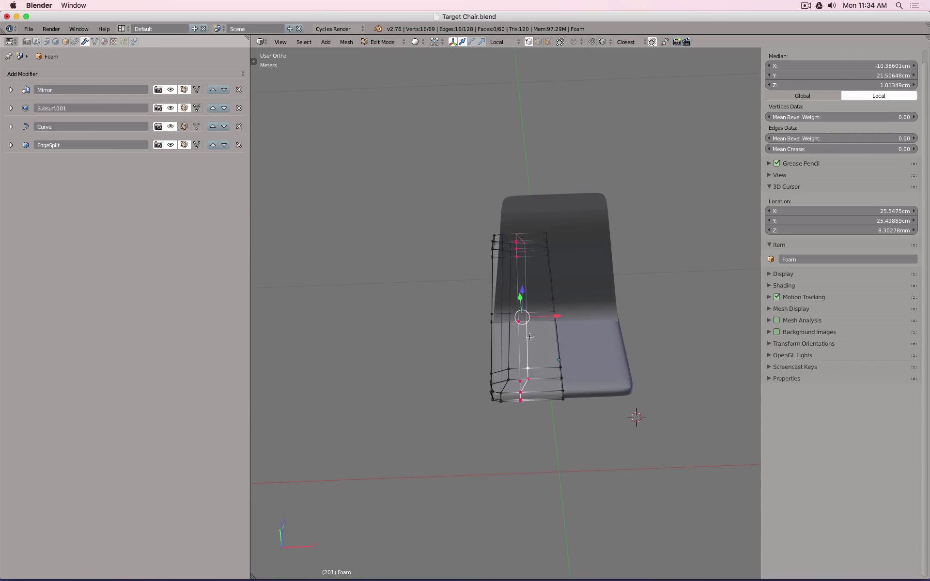
{"action": "scroll", "coordinate": [539, 339], "scroll_direction": "up", "scroll_amount": 1}
{"action": "key", "text": "g"}
{"action": "key", "text": "g"}
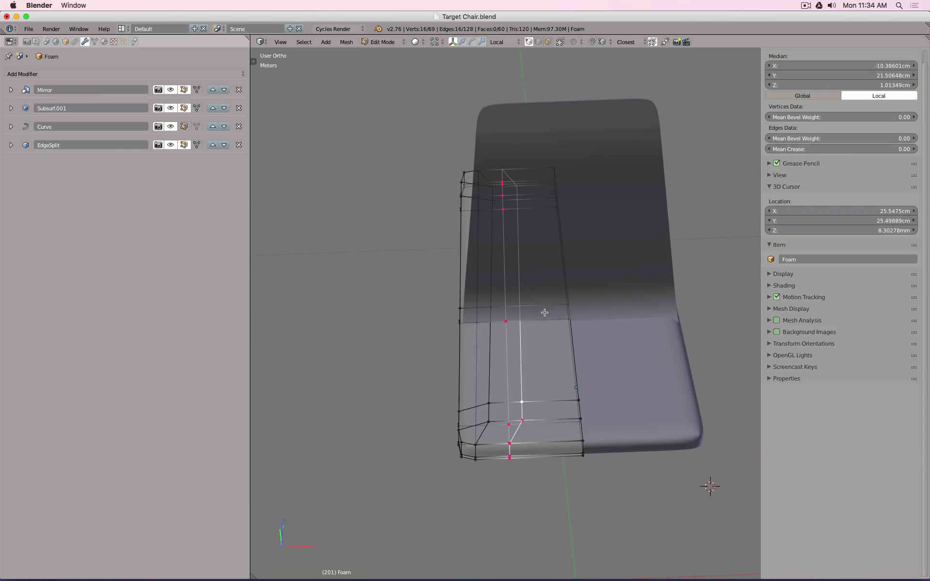
{"action": "left_click", "coordinate": [548, 310]}
Step: Edge-slide the inner crosswise loops near the seat front and the backrest end farther away from the foam's ends
{"action": "middle_click_drag", "start_coordinate": [548, 311], "coordinate": [578, 430]}
{"action": "right_click", "coordinate": [578, 430], "text": "alt"}
{"action": "middle_click_drag", "start_coordinate": [429, 396], "coordinate": [559, 412], "text": "shift"}
{"action": "right_click", "coordinate": [425, 377], "text": "alt"}
{"action": "key", "text": "g"}
{"action": "key", "text": "g"}
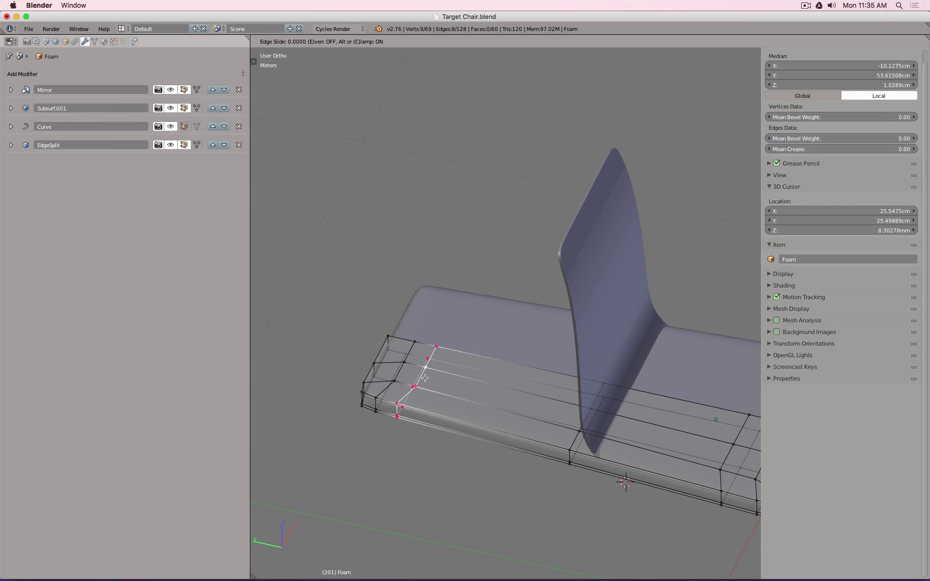
{"action": "left_click", "coordinate": [425, 378]}
{"action": "key", "text": "Tab"}
{"action": "middle_click_drag", "start_coordinate": [424, 378], "coordinate": [556, 440]}
{"action": "key", "text": "Tab"}
Step: Slide the top side-edge vertex beside the seat's front corner away from that corner
{"action": "scroll", "coordinate": [542, 274], "scroll_direction": "up", "scroll_amount": 5}
{"action": "scroll", "coordinate": [542, 273], "scroll_direction": "down", "scroll_amount": 5}
{"action": "scroll", "coordinate": [536, 336], "scroll_direction": "up", "scroll_amount": 5}
{"action": "middle_click_drag", "start_coordinate": [536, 336], "coordinate": [622, 425]}
{"action": "right_click", "coordinate": [624, 424]}
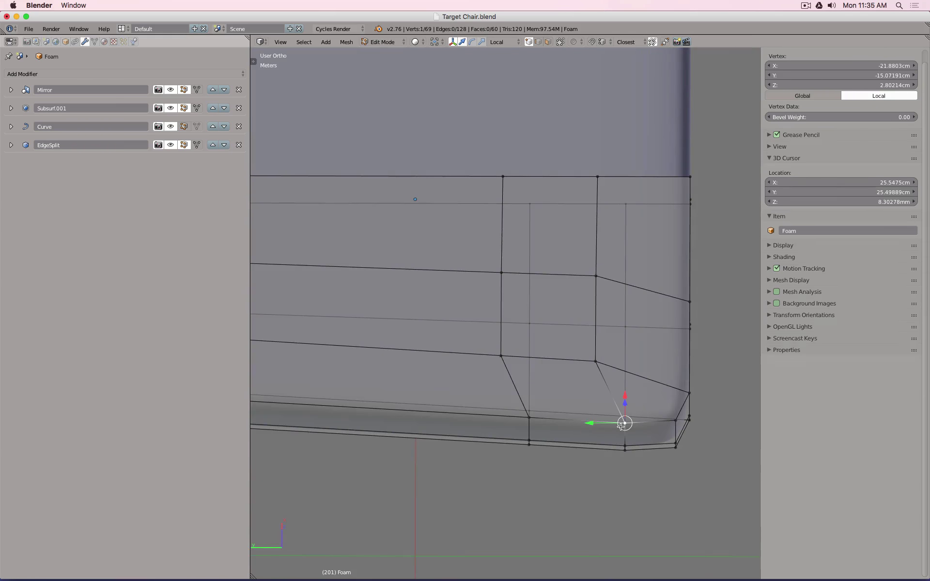
{"action": "left_click_drag", "start_coordinate": [592, 424], "coordinate": [569, 424]}
{"action": "middle_click_drag", "start_coordinate": [647, 379], "coordinate": [536, 326], "text": "shift"}
{"action": "key", "text": "shift+v"}
{"action": "left_click", "coordinate": [587, 415]}
Step: Vertex-slide the two top edge vertices on either side of the backrest-end corner away from that corner
{"action": "key", "text": "shift+v"}
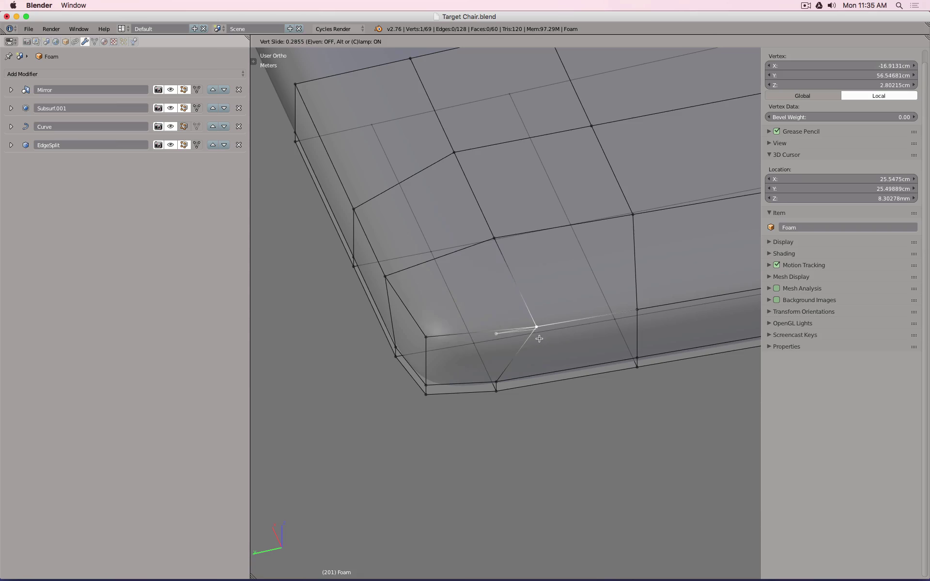
{"action": "left_click", "coordinate": [538, 327]}
{"action": "right_click", "coordinate": [387, 290]}
{"action": "key", "text": "shift+v"}
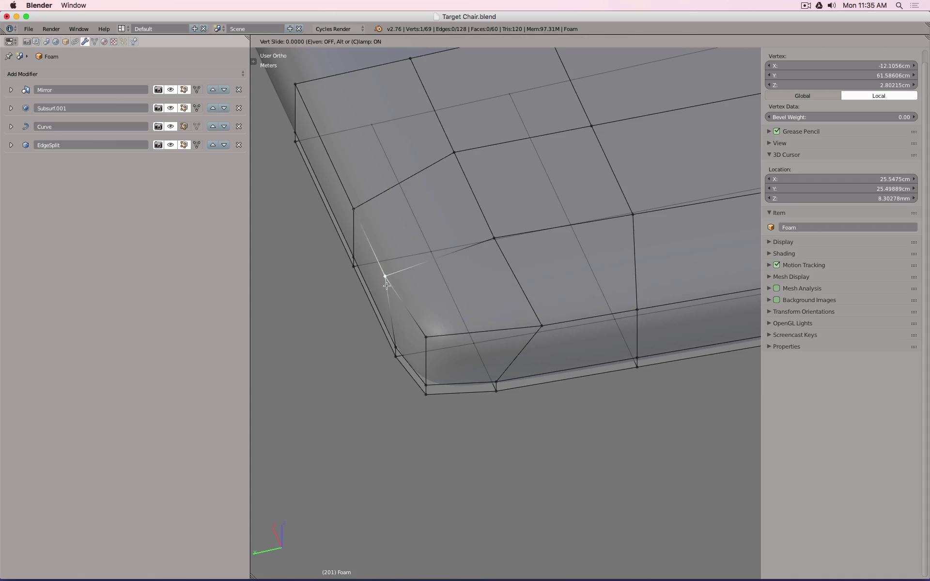
{"action": "left_click", "coordinate": [383, 280]}
Step: Examine the smoothed foam's backrest and seat-front corners up close in object mode
{"action": "key", "text": "Tab"}
{"action": "scroll", "coordinate": [459, 332], "scroll_direction": "down", "scroll_amount": 8}
{"action": "middle_click_drag", "start_coordinate": [529, 320], "coordinate": [519, 289]}
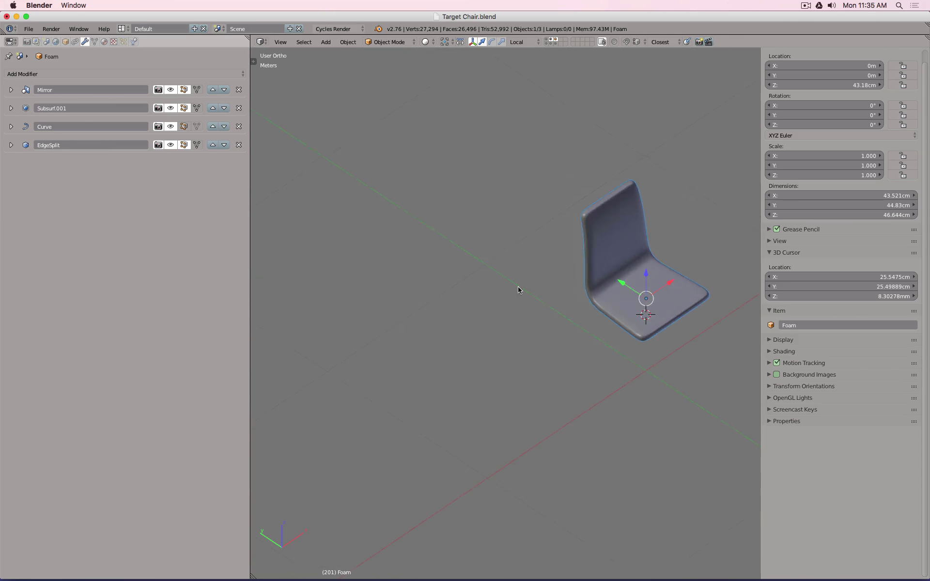
{"action": "scroll", "coordinate": [609, 256], "scroll_direction": "up", "scroll_amount": 10}
{"action": "scroll", "coordinate": [567, 186], "scroll_direction": "up", "scroll_amount": 6}
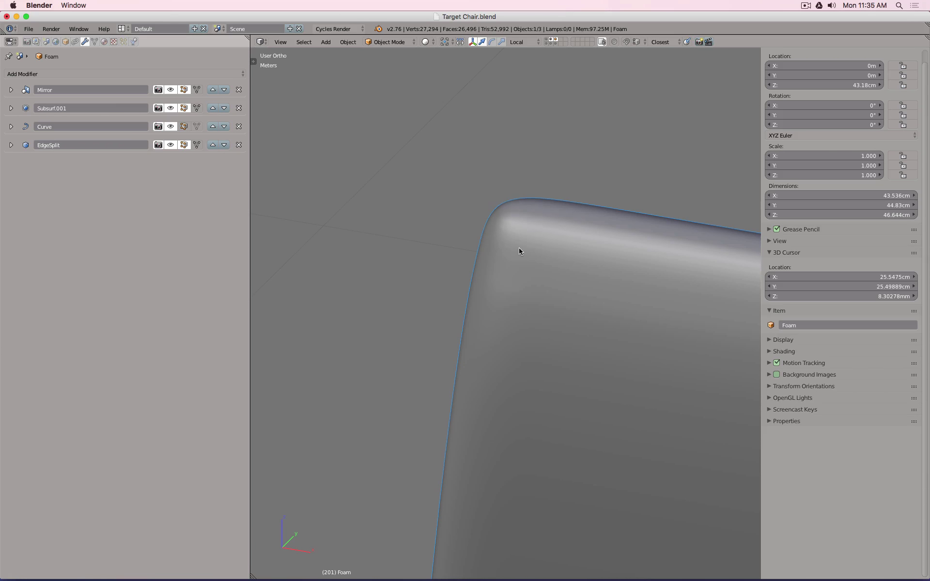
{"action": "scroll", "coordinate": [519, 251], "scroll_direction": "down", "scroll_amount": 5}
{"action": "middle_click_drag", "start_coordinate": [527, 269], "coordinate": [493, 372]}
{"action": "scroll", "coordinate": [417, 374], "scroll_direction": "up", "scroll_amount": 5}
{"action": "key", "text": "Tab"}
{"action": "key", "text": "Tab"}
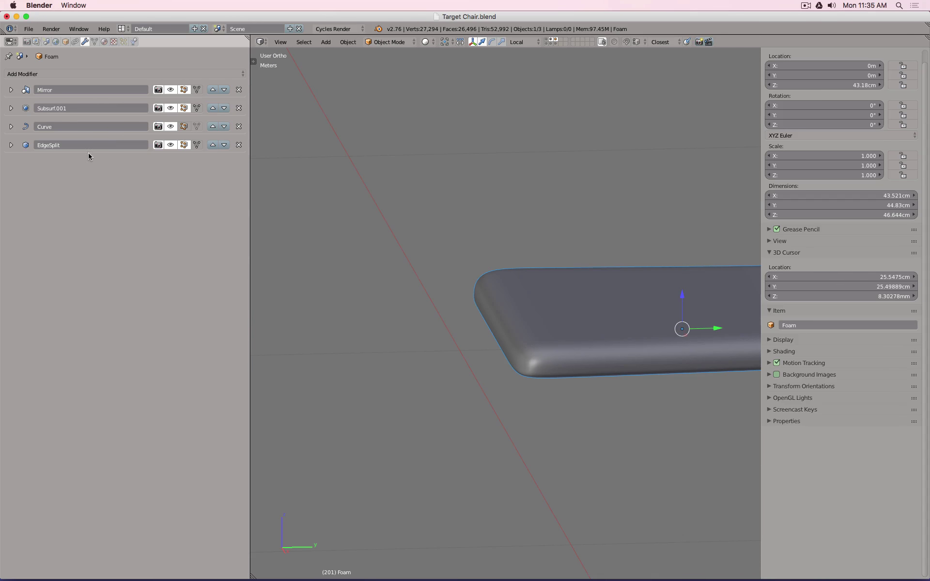
Step: Set the Subsurf.001 viewport subdivisions to 4 and examine the foam's smoothness
{"action": "left_click", "coordinate": [12, 108]}
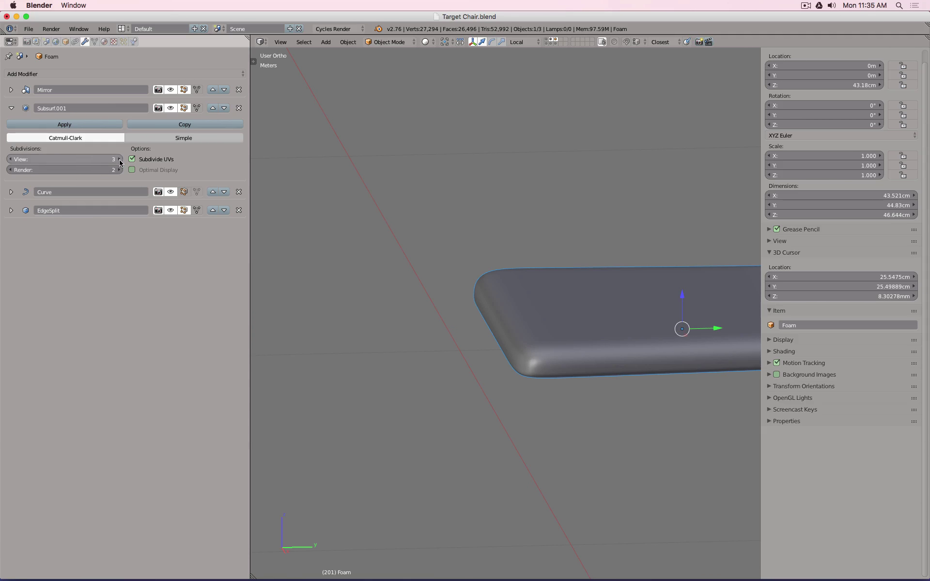
{"action": "left_click", "coordinate": [119, 159]}
{"action": "scroll", "coordinate": [445, 246], "scroll_direction": "down", "scroll_amount": 2}
{"action": "scroll", "coordinate": [445, 246], "scroll_direction": "down", "scroll_amount": 2}
{"action": "middle_click_drag", "start_coordinate": [445, 246], "coordinate": [622, 223]}
Step: Enable Optimal Display for Subsurf.001 and set its viewport subdivisions to 3
{"action": "left_click", "coordinate": [132, 170]}
{"action": "scroll", "coordinate": [436, 243], "scroll_direction": "up", "scroll_amount": 1}
{"action": "middle_click_drag", "start_coordinate": [407, 231], "coordinate": [472, 268]}
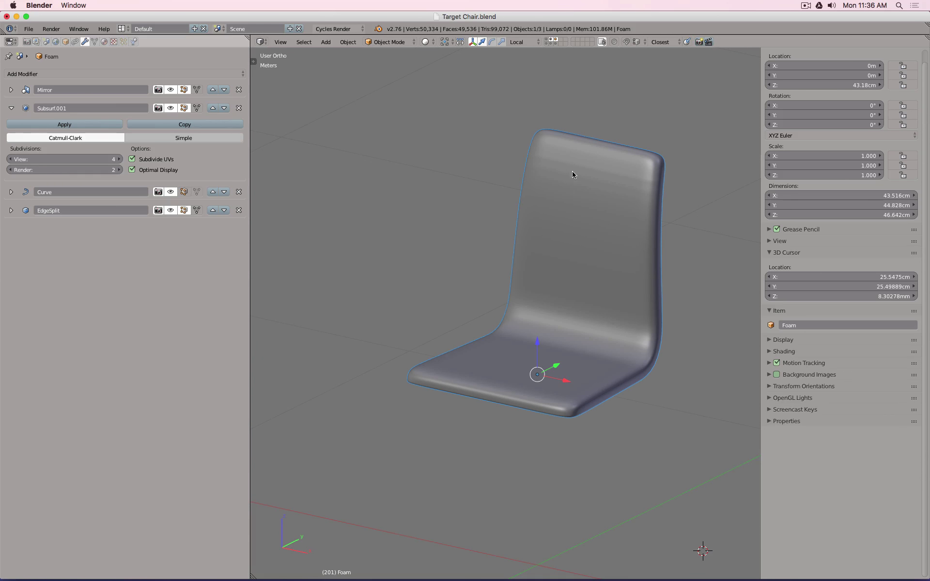
{"action": "left_click", "coordinate": [13, 159]}
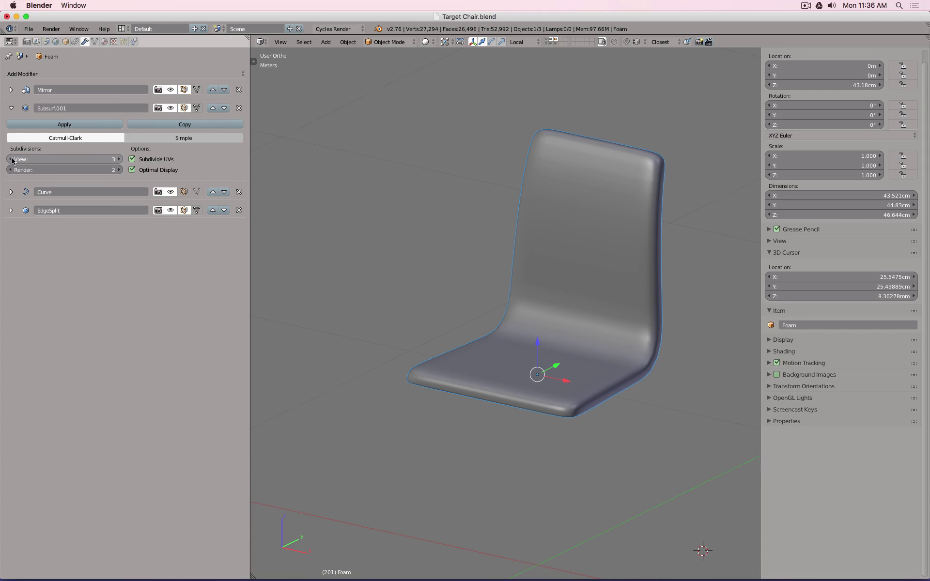
Step: Try placing the Curve modifier above Subsurf.001 in the stack and undo the reordering
{"action": "left_click", "coordinate": [212, 192]}
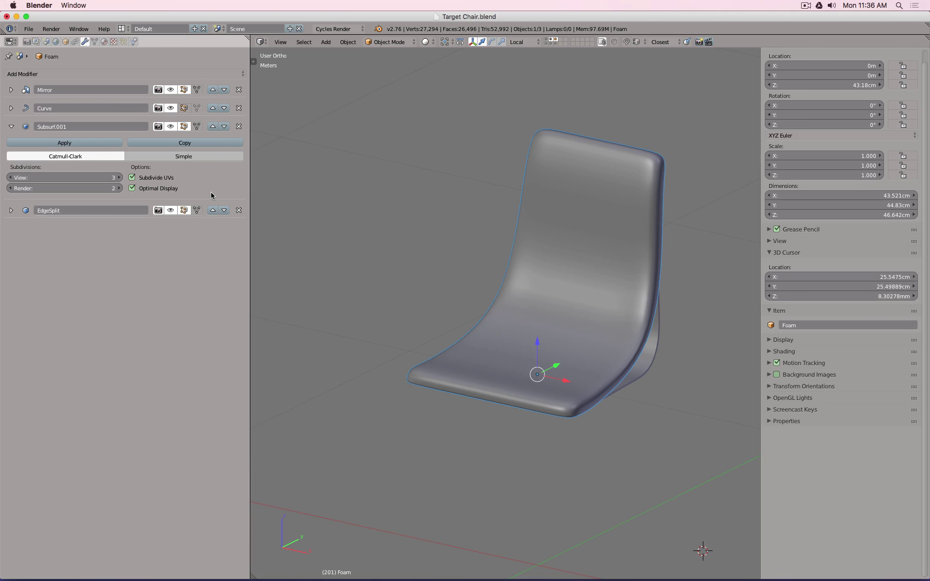
{"action": "key", "text": "ctrl+z"}
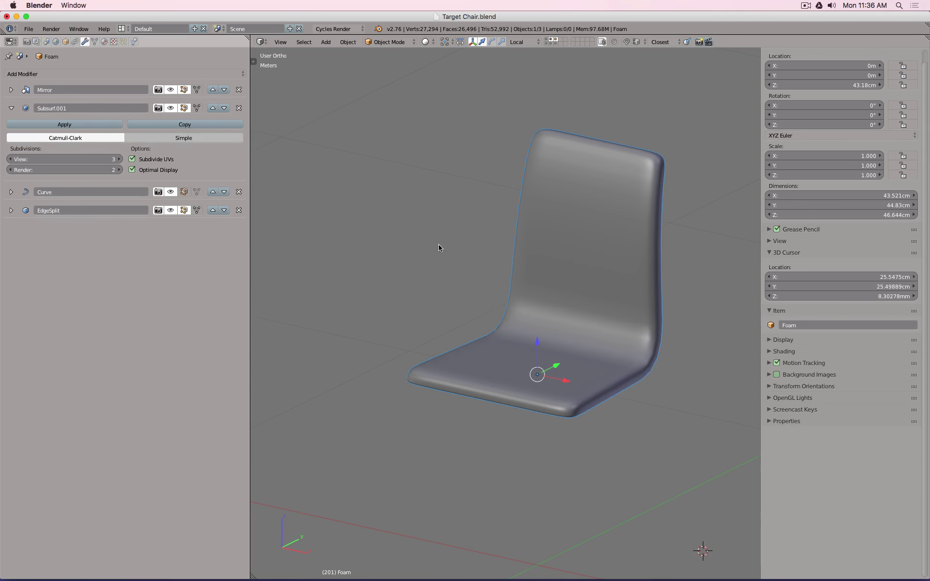
{"action": "middle_click_drag", "start_coordinate": [438, 247], "coordinate": [368, 226]}
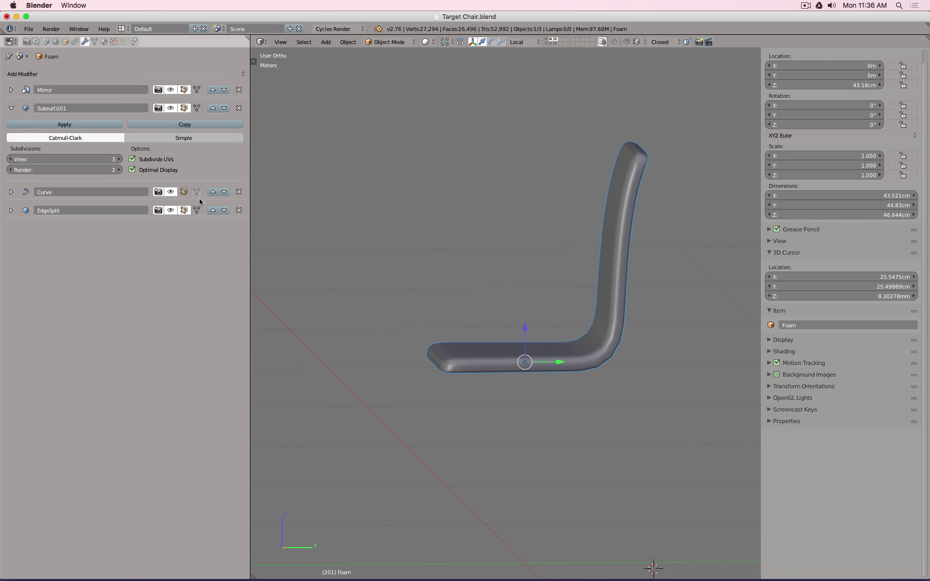
Step: Move the foam's Curve modifier above Subsurf.001 and cut two edge loops flanking the existing loop at the seat-to-backrest bend
{"action": "left_click", "coordinate": [213, 192]}
{"action": "key", "text": "Tab"}
{"action": "middle_click_drag", "start_coordinate": [578, 290], "coordinate": [571, 320]}
{"action": "key", "text": "ctrl+r"}
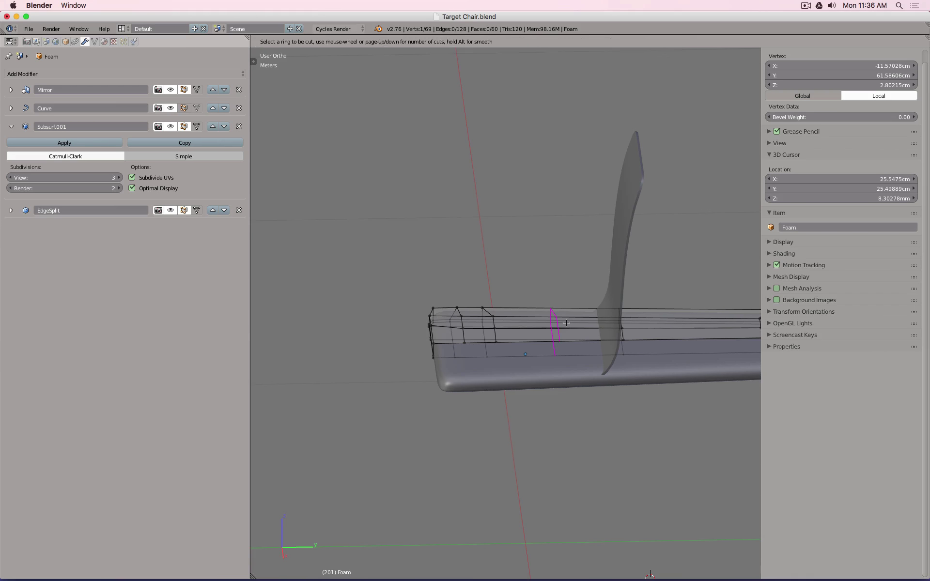
{"action": "left_click", "coordinate": [567, 323]}
{"action": "left_click", "coordinate": [602, 326]}
{"action": "key", "text": "ctrl+r"}
{"action": "left_click", "coordinate": [674, 319]}
{"action": "left_click", "coordinate": [628, 321]}
{"action": "middle_click_drag", "start_coordinate": [603, 342], "coordinate": [599, 330]}
{"action": "scroll", "coordinate": [599, 330], "scroll_direction": "up", "scroll_amount": 5}
{"action": "key", "text": "z"}
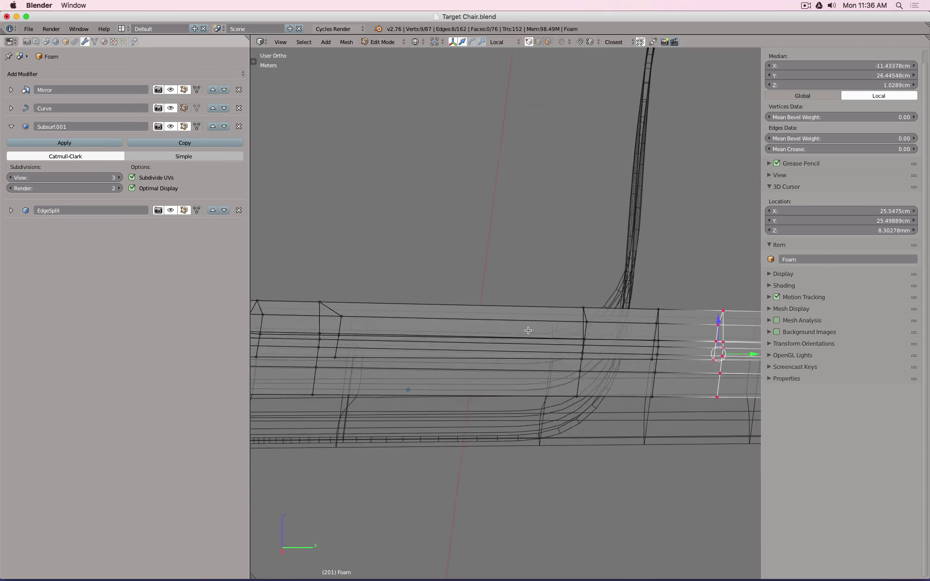
{"action": "scroll", "coordinate": [528, 330], "scroll_direction": "down", "scroll_amount": 3}
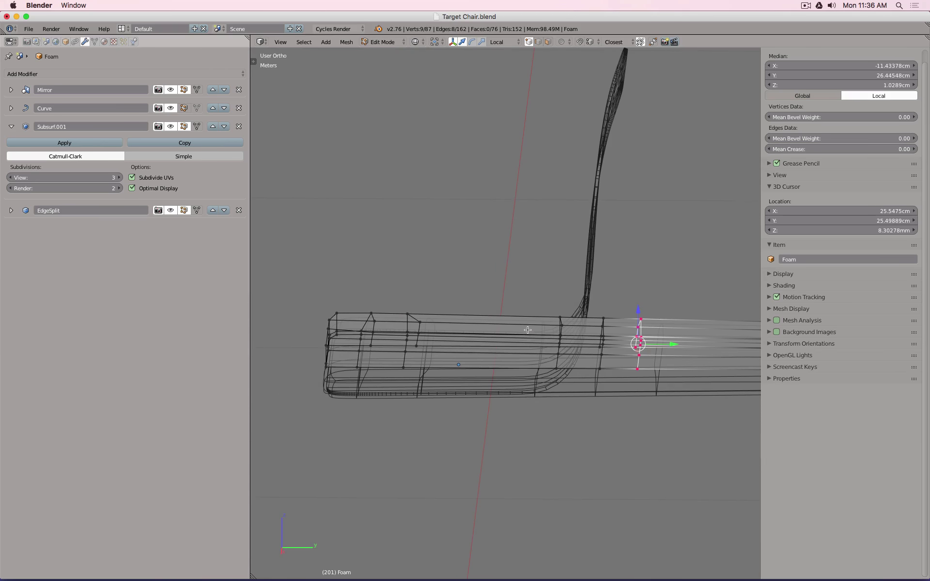
Step: Add a second Subdivision Surface modifier to the foam and place it directly above the Curve modifier
{"action": "left_click", "coordinate": [75, 74]}
{"action": "left_click", "coordinate": [144, 236]}
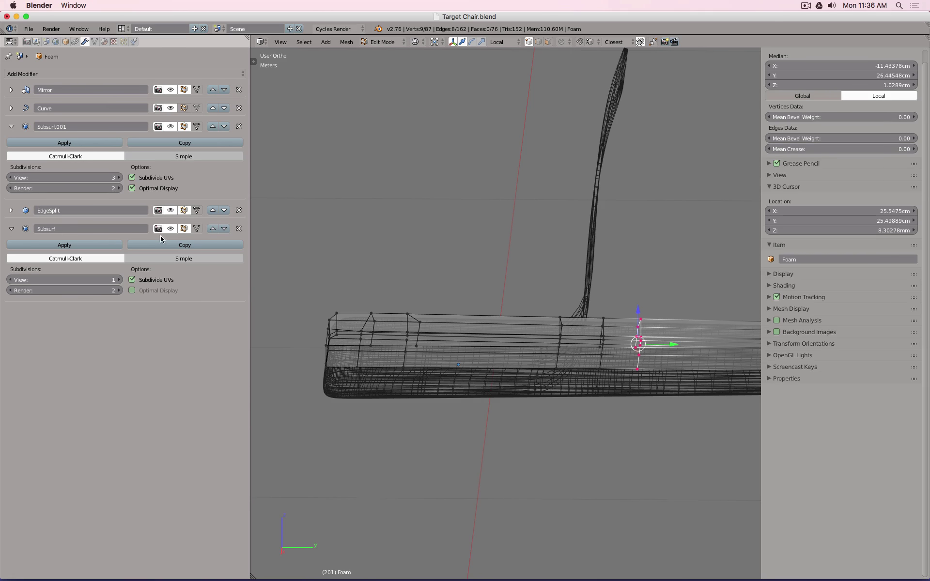
{"action": "left_click", "coordinate": [213, 227]}
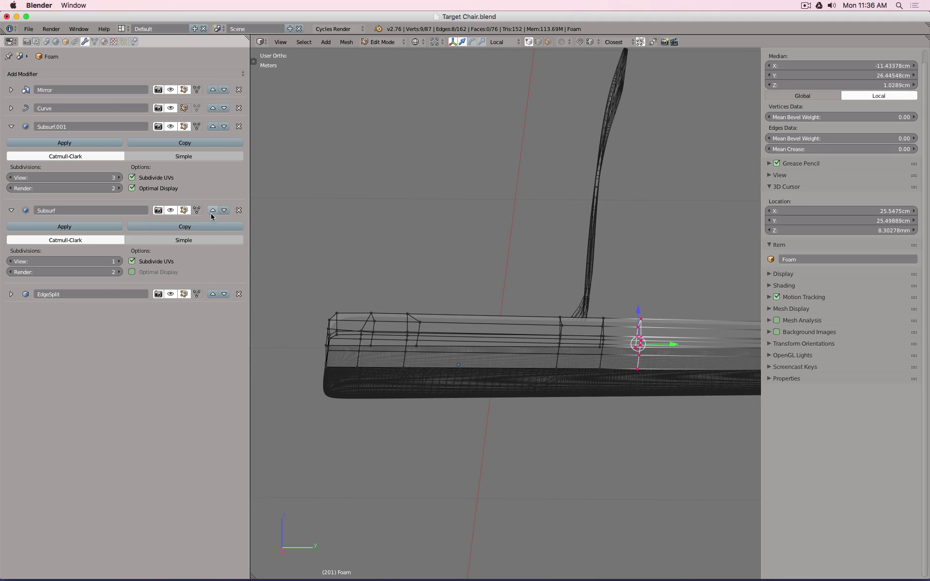
{"action": "left_click", "coordinate": [215, 210]}
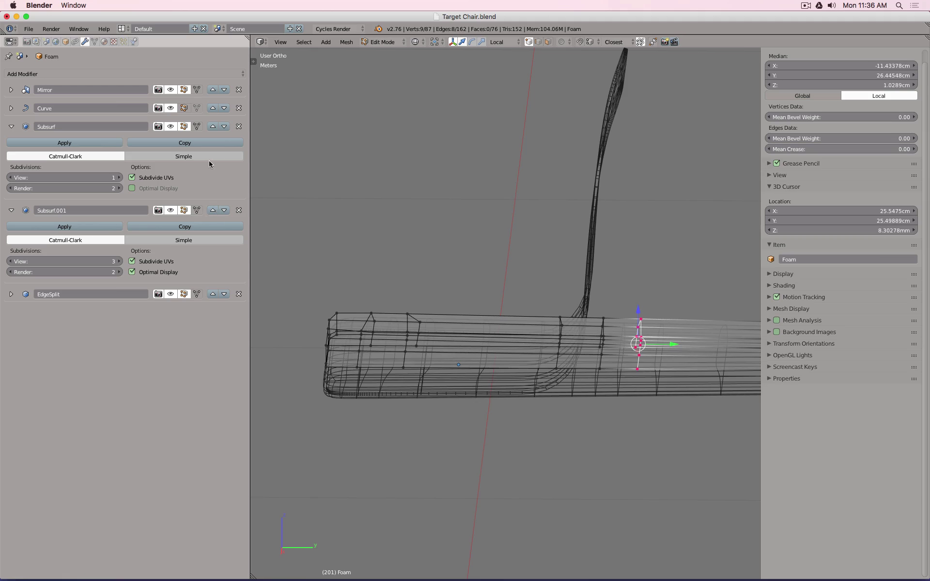
{"action": "left_click", "coordinate": [211, 126]}
{"action": "key", "text": "Tab"}
{"action": "key", "text": "z"}
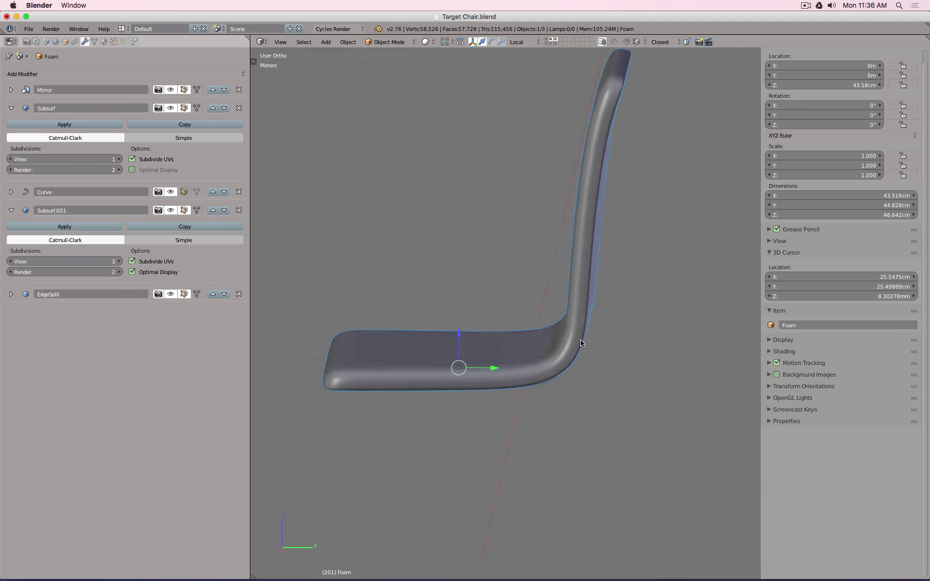
Step: Compare the foam's bend in side view with Subsurf.001's viewport display switched off and back on
{"action": "key", "text": "KP_1"}
{"action": "key", "text": "KP_3"}
{"action": "key", "text": "z"}
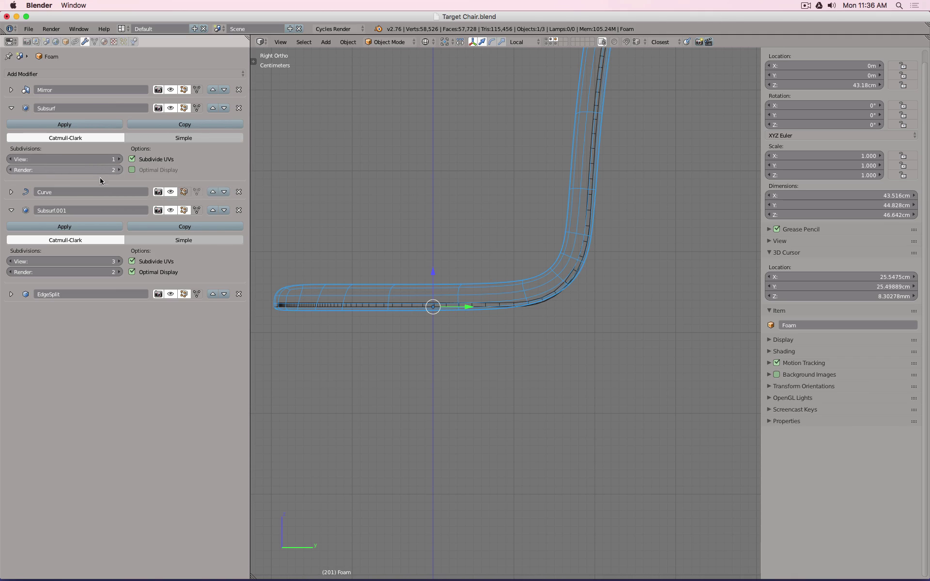
{"action": "left_click", "coordinate": [170, 210]}
{"action": "key", "text": "z"}
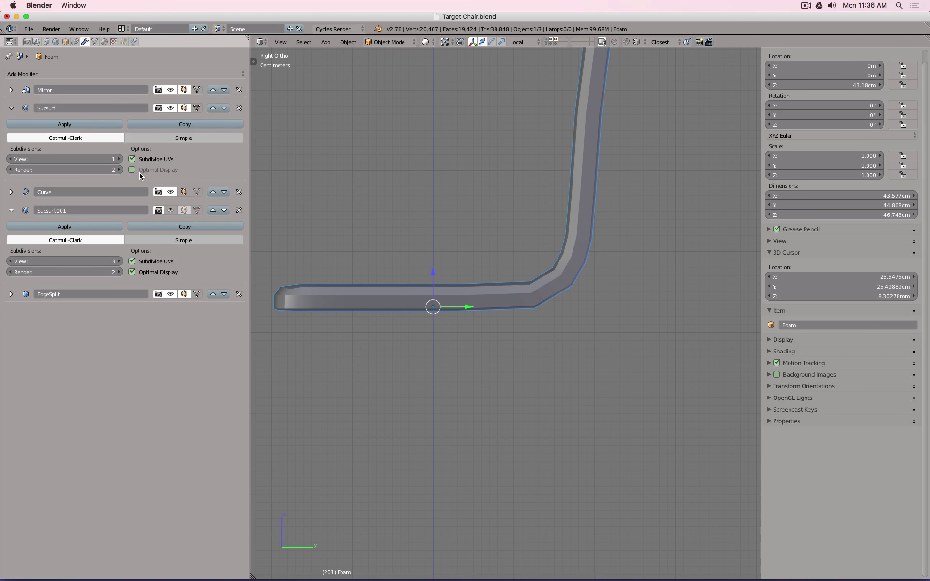
{"action": "left_click", "coordinate": [170, 210]}
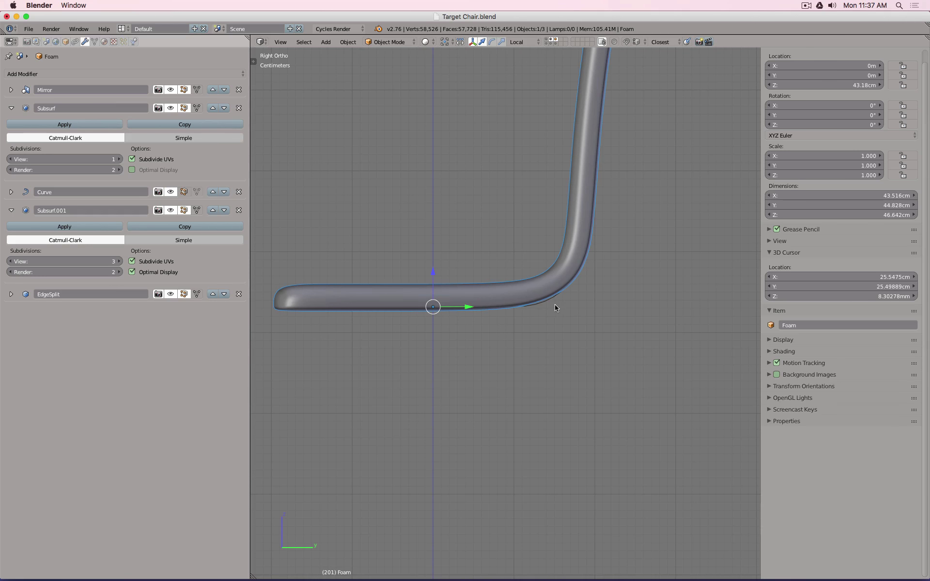
Step: Examine in side view how the foam's bend encloses the wood core, in both wireframe and solid shading
{"action": "key", "text": "z"}
{"action": "middle_click_drag", "start_coordinate": [505, 261], "coordinate": [504, 273]}
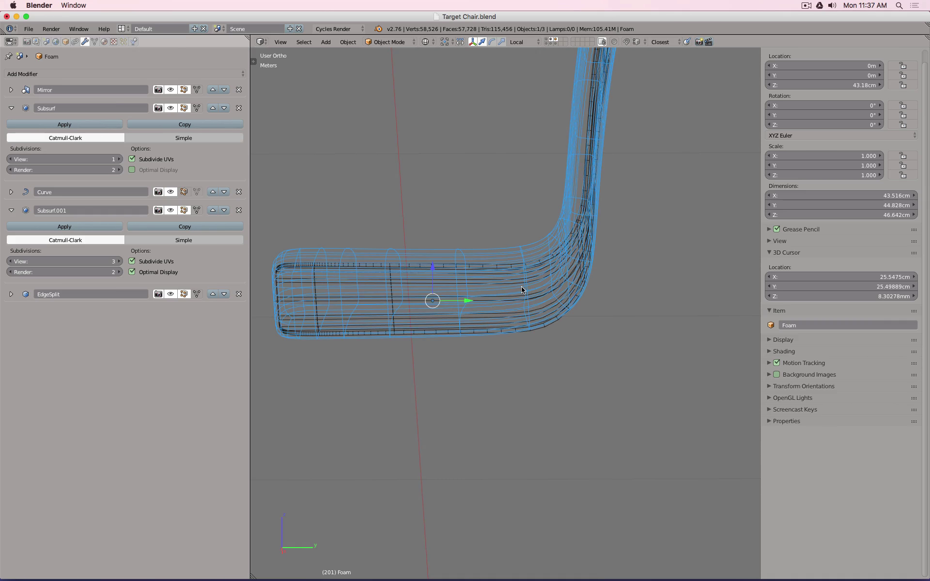
{"action": "key", "text": "KP_1"}
{"action": "key", "text": "KP_3"}
{"action": "scroll", "coordinate": [551, 305], "scroll_direction": "up", "scroll_amount": 4}
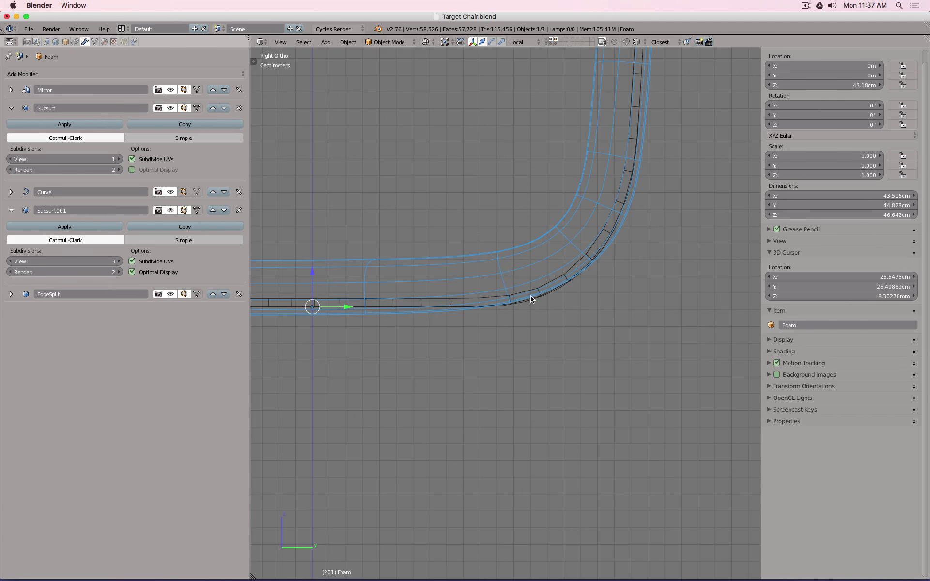
{"action": "scroll", "coordinate": [508, 276], "scroll_direction": "down", "scroll_amount": 2}
{"action": "middle_click_drag", "start_coordinate": [508, 273], "coordinate": [508, 288]}
{"action": "scroll", "coordinate": [508, 286], "scroll_direction": "down", "scroll_amount": 3}
{"action": "key", "text": "KP_3"}
{"action": "scroll", "coordinate": [482, 255], "scroll_direction": "up", "scroll_amount": 3}
{"action": "key", "text": "z"}
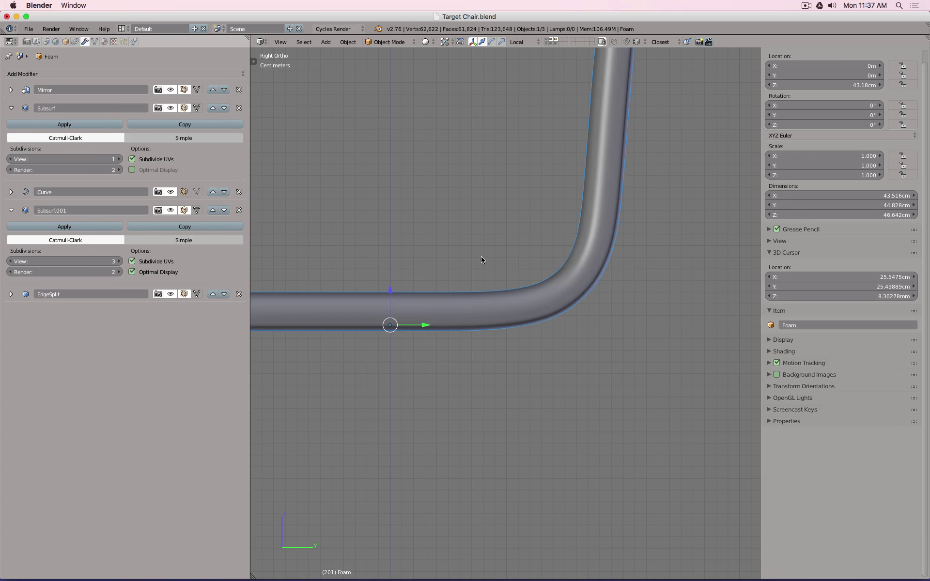
{"action": "key", "text": "z"}
{"action": "scroll", "coordinate": [481, 261], "scroll_direction": "up", "scroll_amount": 2}
{"action": "scroll", "coordinate": [494, 276], "scroll_direction": "up", "scroll_amount": 2}
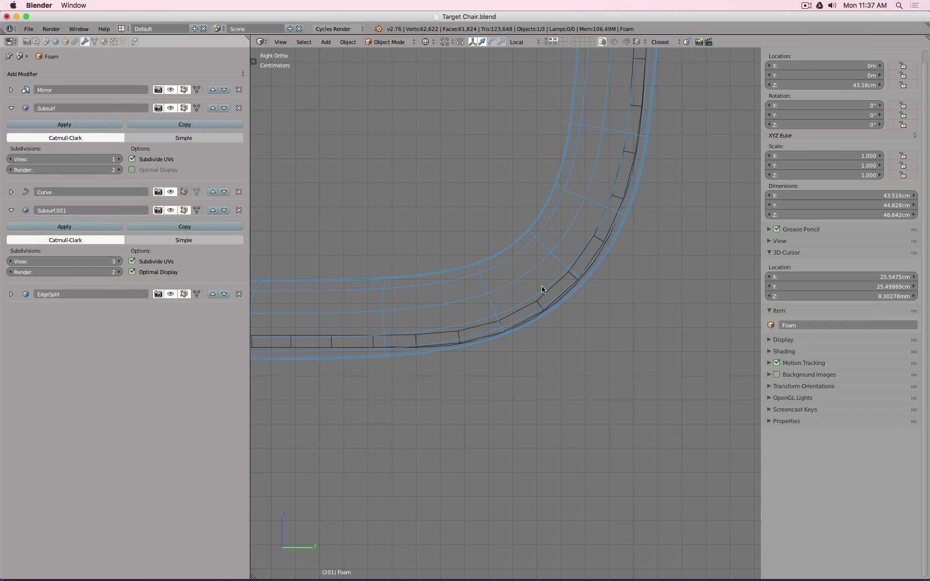
Step: Cut three edge loops across the wood core: at the bend's start, on the lower backrest and across the middle of the seat
{"action": "right_click", "coordinate": [538, 303]}
{"action": "scroll", "coordinate": [538, 296], "scroll_direction": "down", "scroll_amount": 9}
{"action": "middle_click_drag", "start_coordinate": [495, 245], "coordinate": [496, 304]}
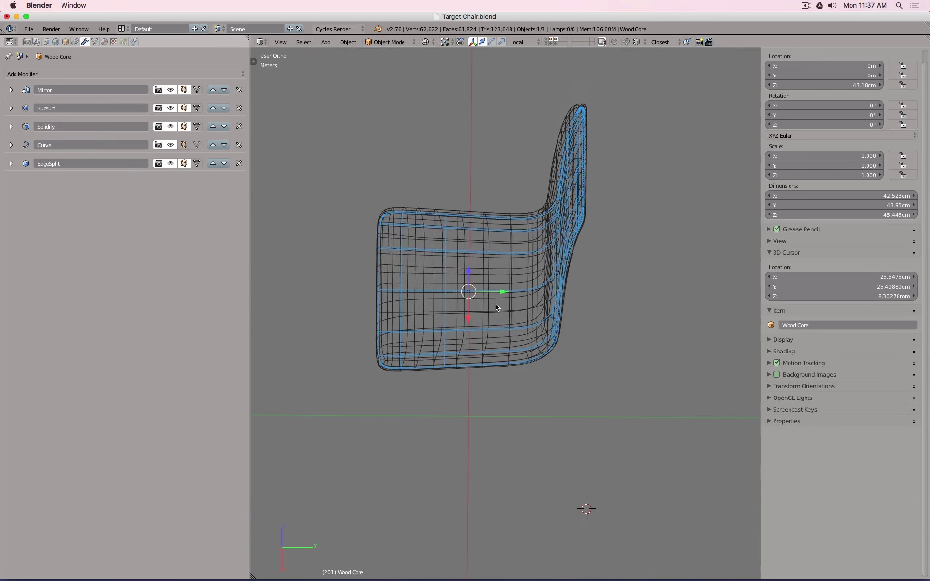
{"action": "key", "text": "Tab"}
{"action": "key", "text": "ctrl+r"}
{"action": "left_click", "coordinate": [500, 275]}
{"action": "left_click", "coordinate": [523, 276]}
{"action": "key", "text": "ctrl+r"}
{"action": "left_click", "coordinate": [606, 271]}
{"action": "key", "text": "ctrl+r"}
{"action": "left_click", "coordinate": [474, 271]}
{"action": "right_click", "coordinate": [474, 272]}
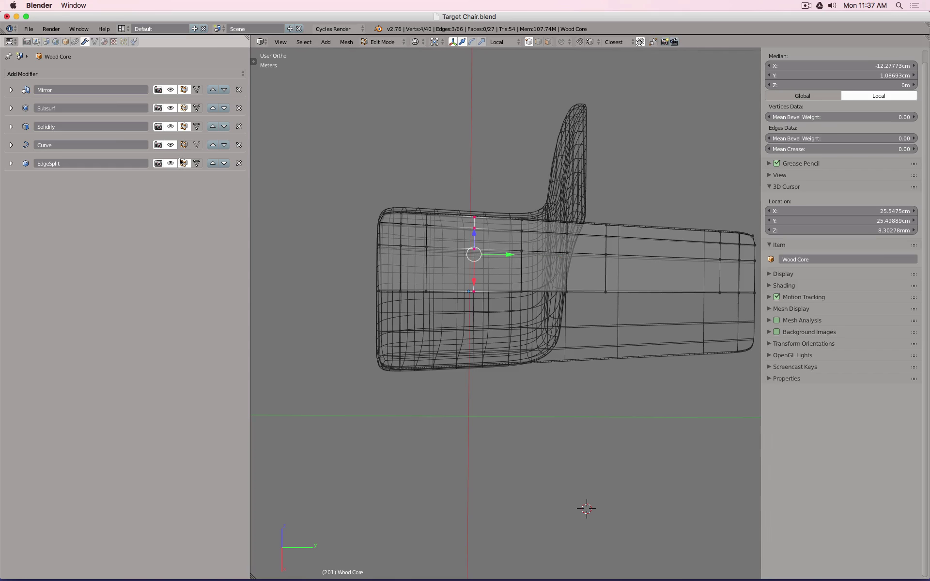
Step: Reduce the wood core's Subsurf viewport subdivisions to 1, checking its fit inside the foam in side view
{"action": "left_click", "coordinate": [12, 109]}
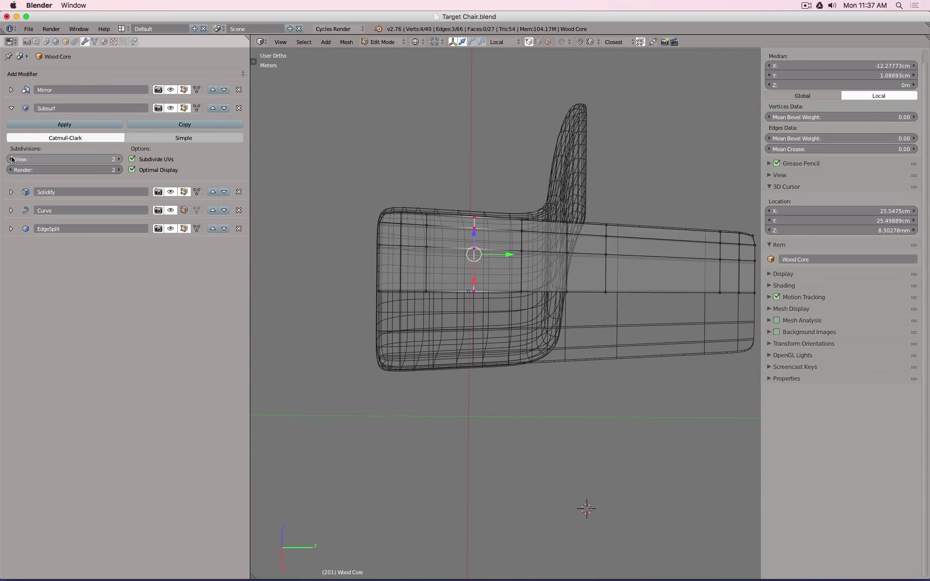
{"action": "key", "text": "Tab"}
{"action": "key", "text": "KP_1"}
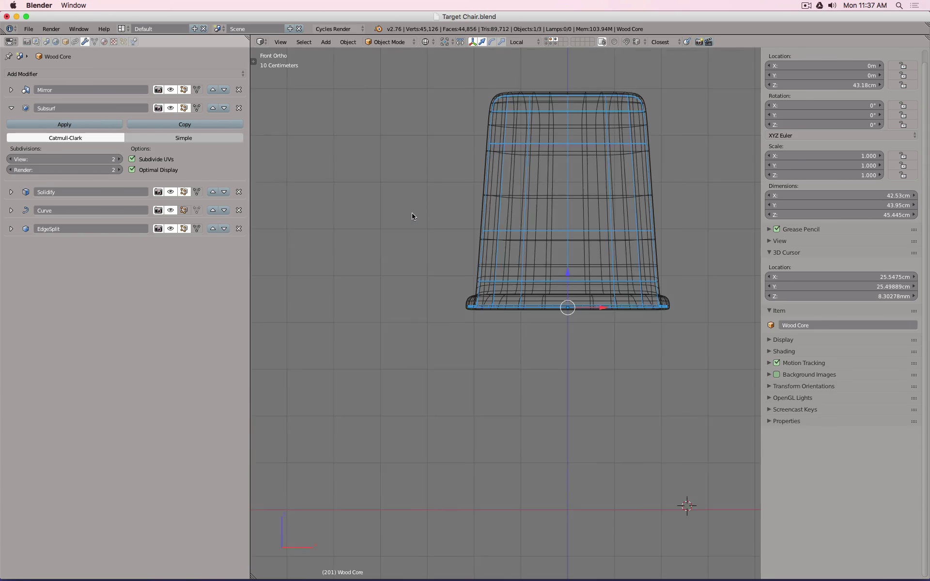
{"action": "key", "text": "KP_3"}
{"action": "scroll", "coordinate": [534, 269], "scroll_direction": "up", "scroll_amount": 6}
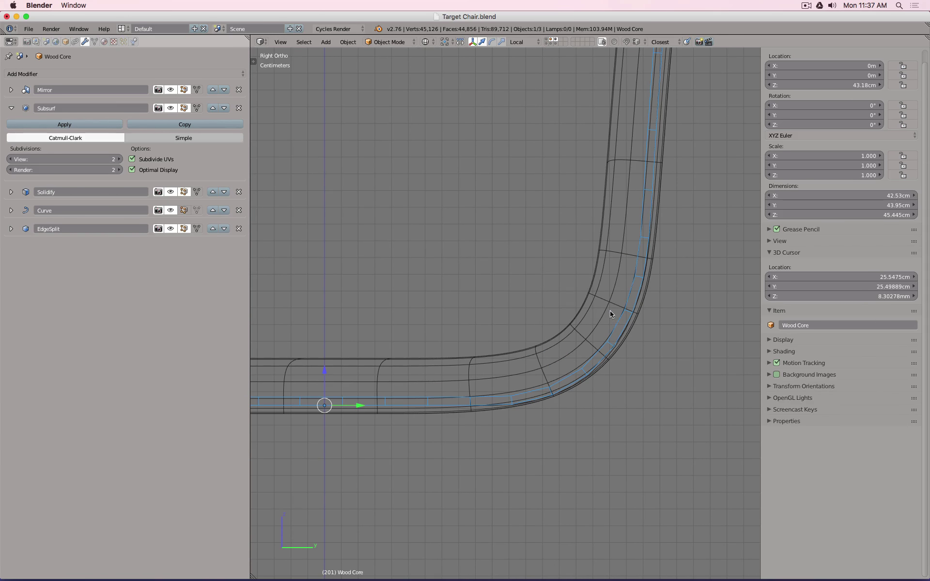
{"action": "middle_click_drag", "start_coordinate": [504, 333], "coordinate": [670, 266], "text": "shift"}
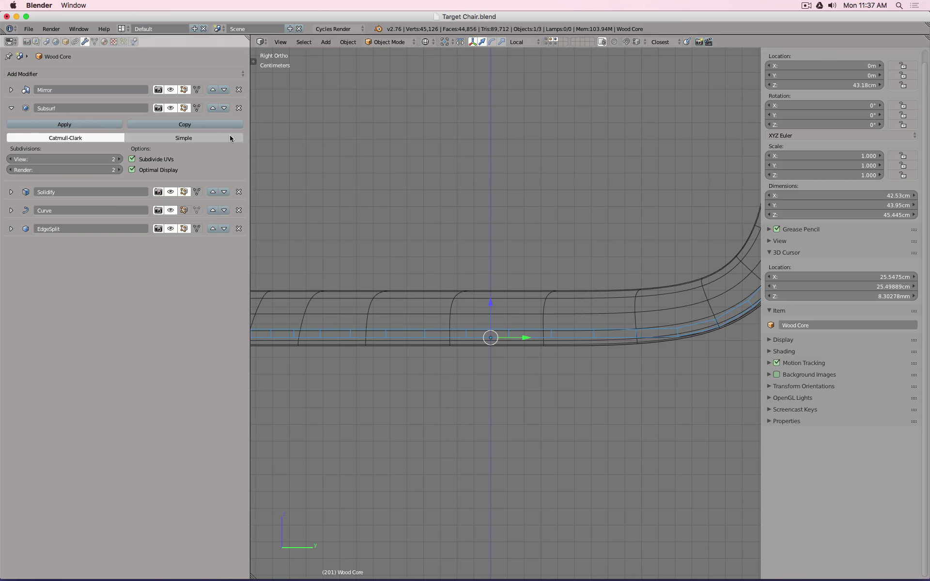
{"action": "left_click", "coordinate": [10, 159]}
Step: Select the foam and set the viewport subdivisions of the Subsurf modifier above Curve to 2
{"action": "right_click", "coordinate": [545, 308]}
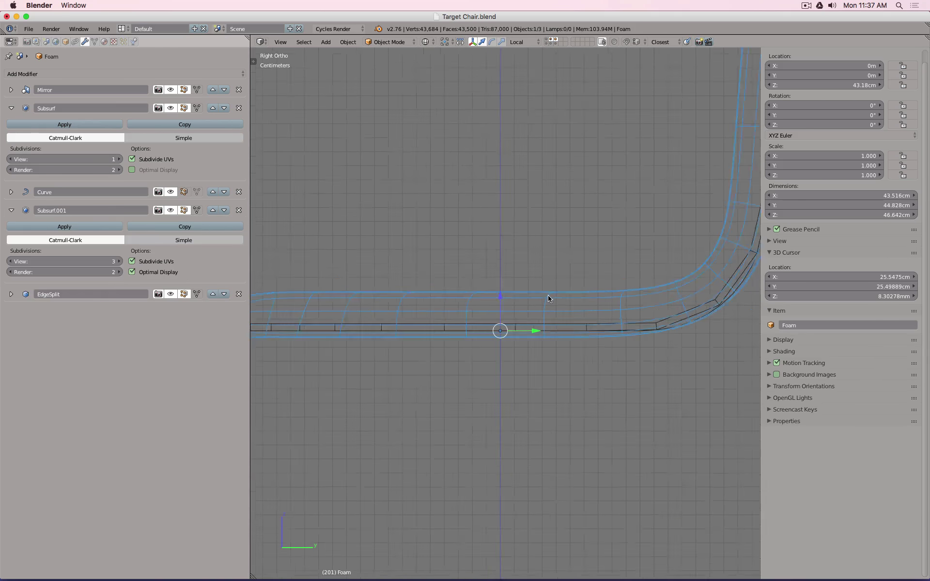
{"action": "scroll", "coordinate": [548, 295], "scroll_direction": "down", "scroll_amount": 2}
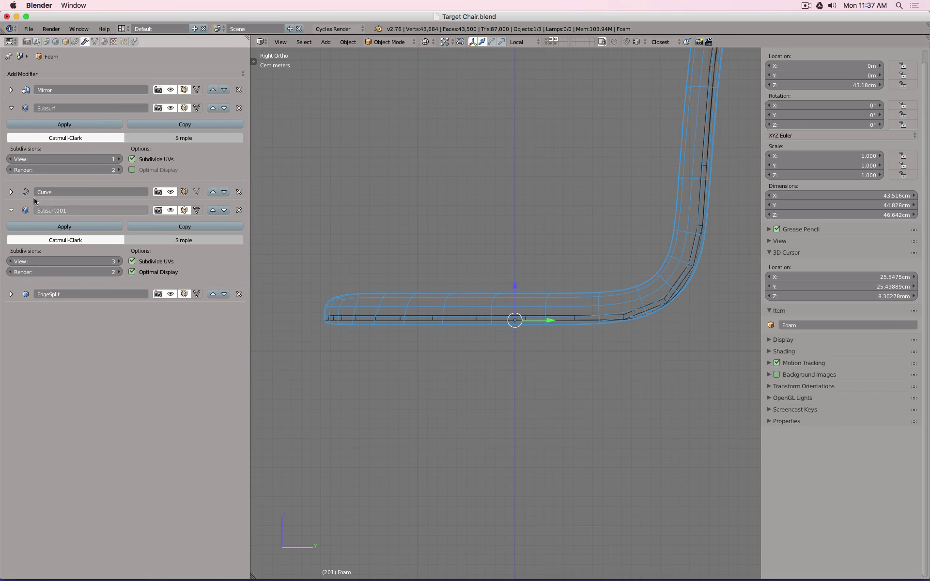
{"action": "left_click", "coordinate": [120, 159]}
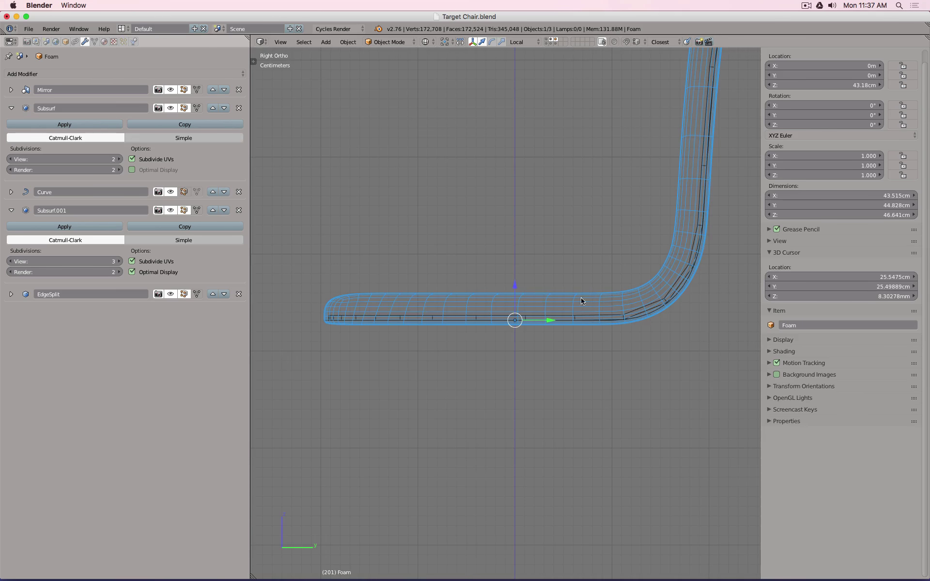
Step: Set the wood core's Subsurf viewport subdivisions to 3 and check its bend against the foam
{"action": "scroll", "coordinate": [606, 318], "scroll_direction": "up", "scroll_amount": 3}
{"action": "right_click", "coordinate": [606, 318]}
{"action": "scroll", "coordinate": [603, 319], "scroll_direction": "down", "scroll_amount": 3}
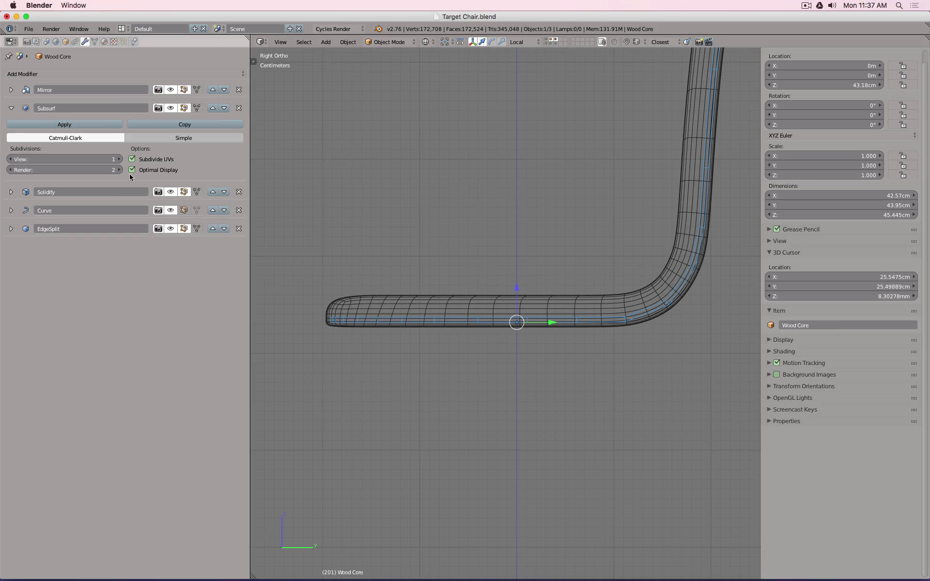
{"action": "left_click", "coordinate": [120, 159]}
{"action": "left_click", "coordinate": [119, 160]}
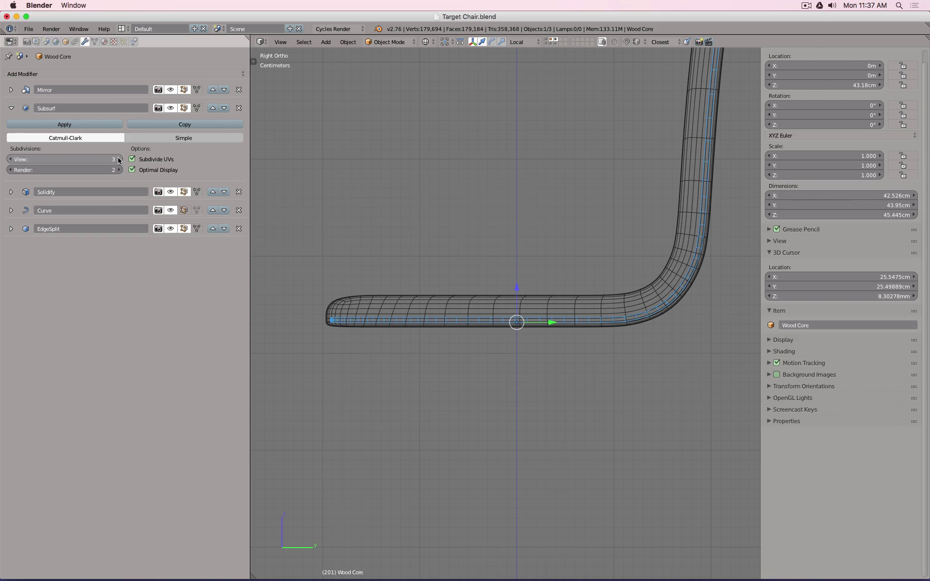
{"action": "scroll", "coordinate": [666, 262], "scroll_direction": "up", "scroll_amount": 4}
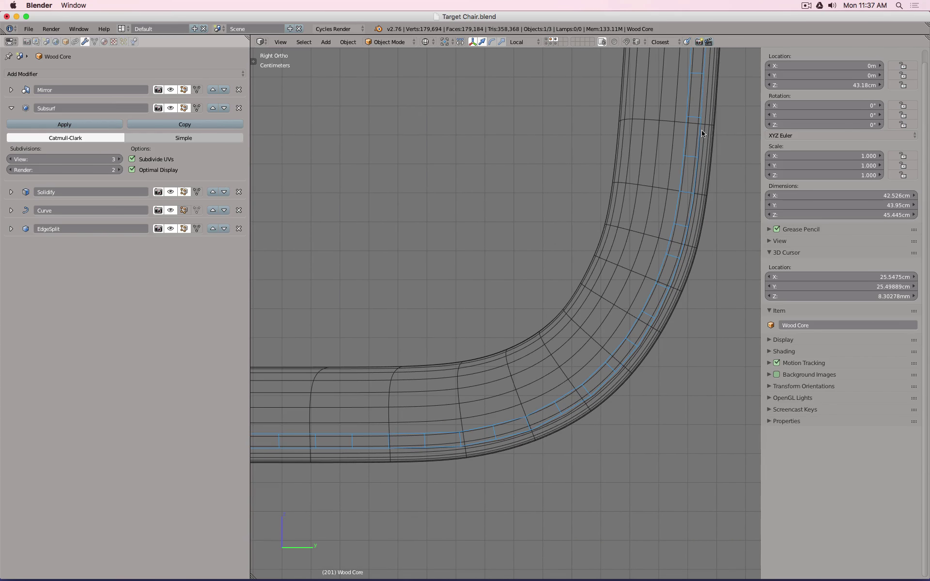
{"action": "scroll", "coordinate": [519, 422], "scroll_direction": "down", "scroll_amount": 2}
{"action": "scroll", "coordinate": [519, 420], "scroll_direction": "down", "scroll_amount": 5}
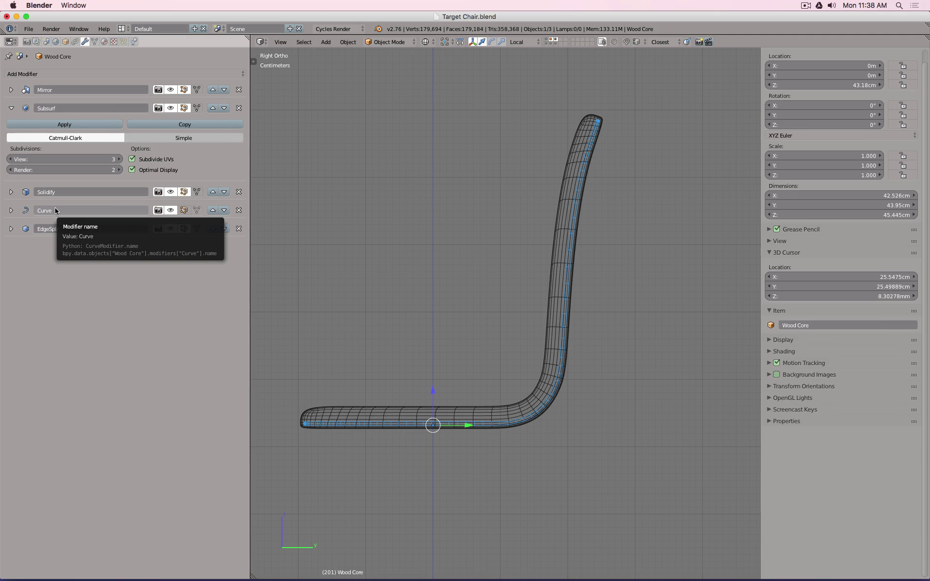
Step: Hide the foam and turn off the wood core's Subsurf viewport display to inspect its unsmoothed bend in side-view wireframe
{"action": "left_click", "coordinate": [468, 422]}
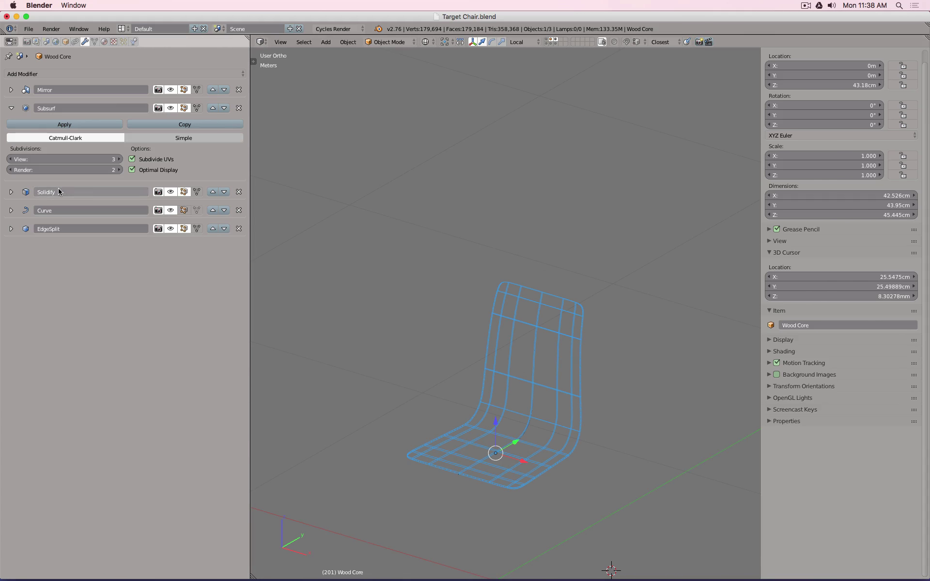
{"action": "left_click", "coordinate": [170, 210]}
{"action": "left_click", "coordinate": [170, 210]}
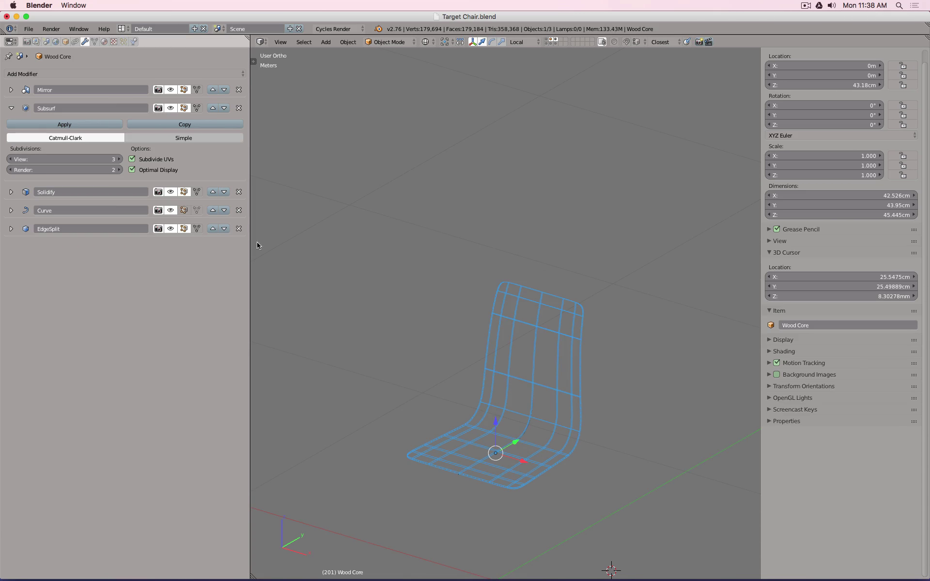
{"action": "mouse_move", "coordinate": [492, 322]}
{"action": "middle_mouse_down"}
{"action": "mouse_move", "coordinate": [455, 311]}
{"action": "mouse_move", "coordinate": [506, 375]}
{"action": "middle_mouse_up"}
{"action": "left_click", "coordinate": [170, 108]}
{"action": "key", "text": "z"}
{"action": "key", "text": "KP_3"}
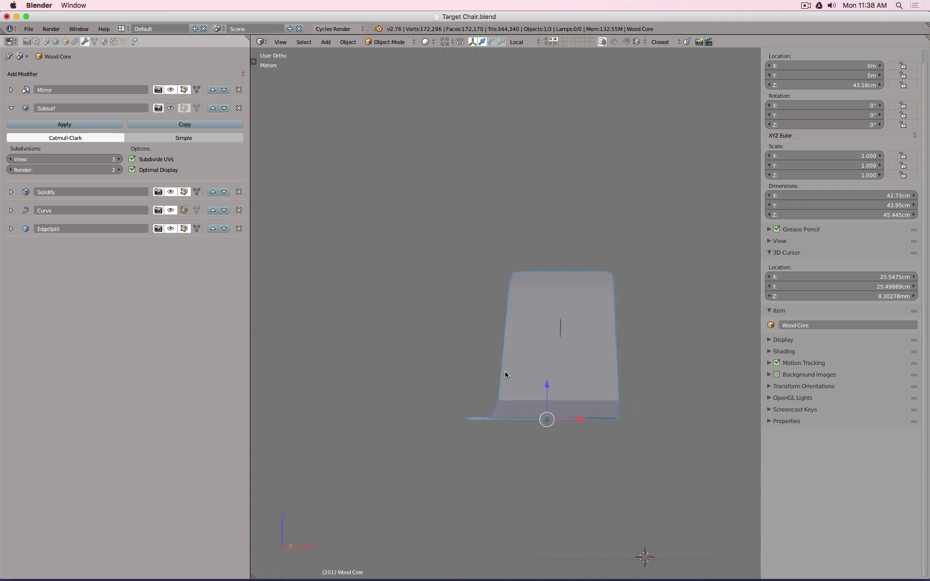
{"action": "key", "text": "z"}
{"action": "scroll", "coordinate": [505, 371], "scroll_direction": "up", "scroll_amount": 4}
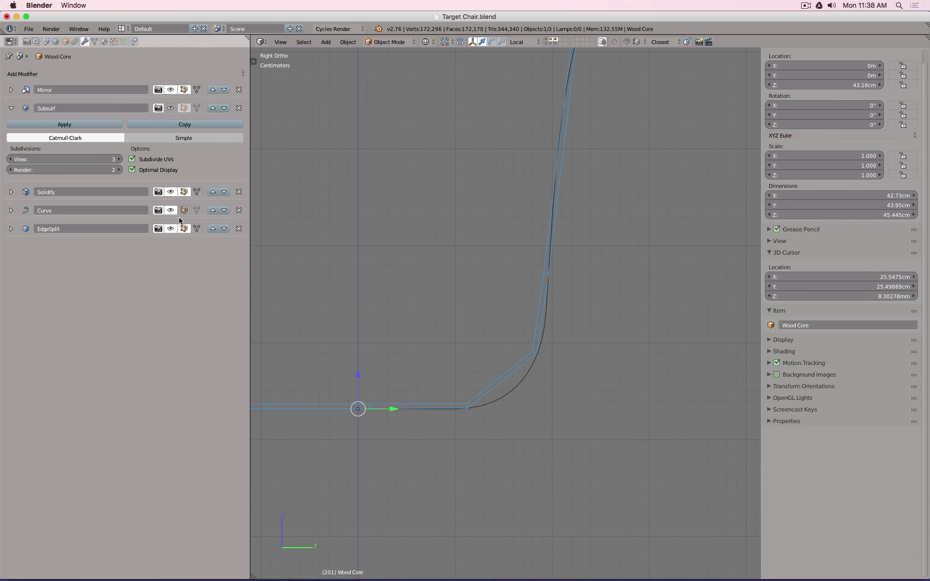
Step: Show the Curve deformation on the wood core's edit cage and cut an edge loop across the middle of the bend
{"action": "left_click", "coordinate": [197, 210]}
{"action": "key", "text": "Tab"}
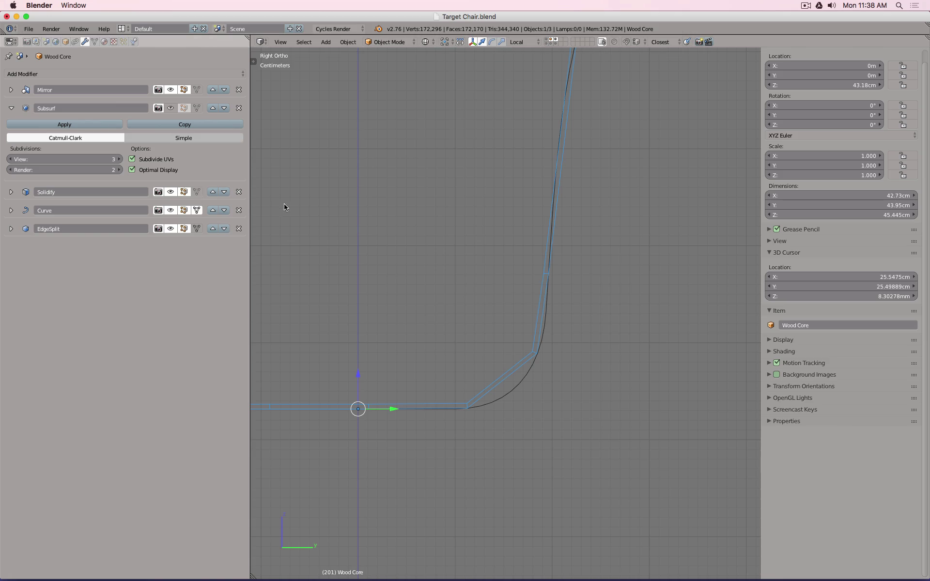
{"action": "middle_click_drag", "start_coordinate": [301, 209], "coordinate": [460, 319]}
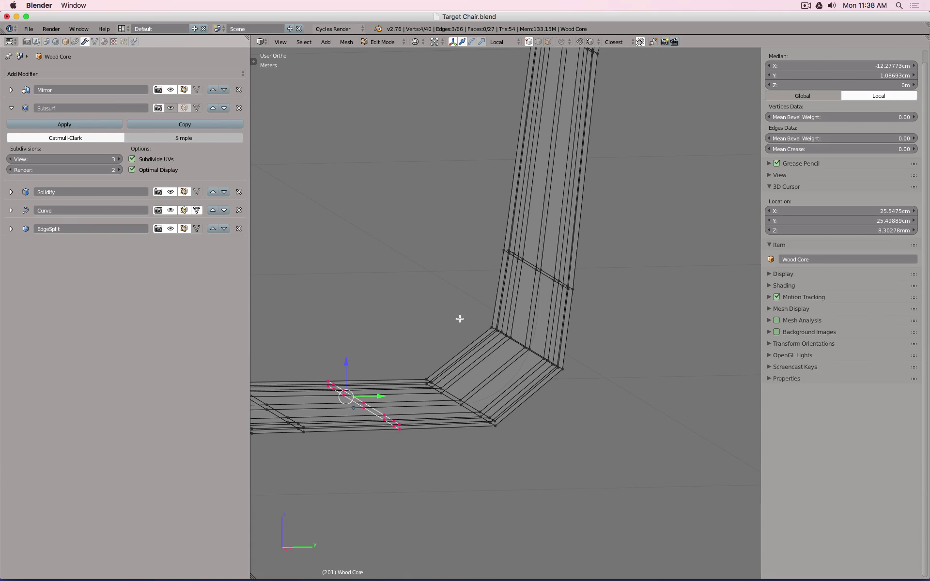
{"action": "key", "text": "ctrl+r"}
{"action": "left_click", "coordinate": [509, 372]}
{"action": "left_click", "coordinate": [510, 369]}
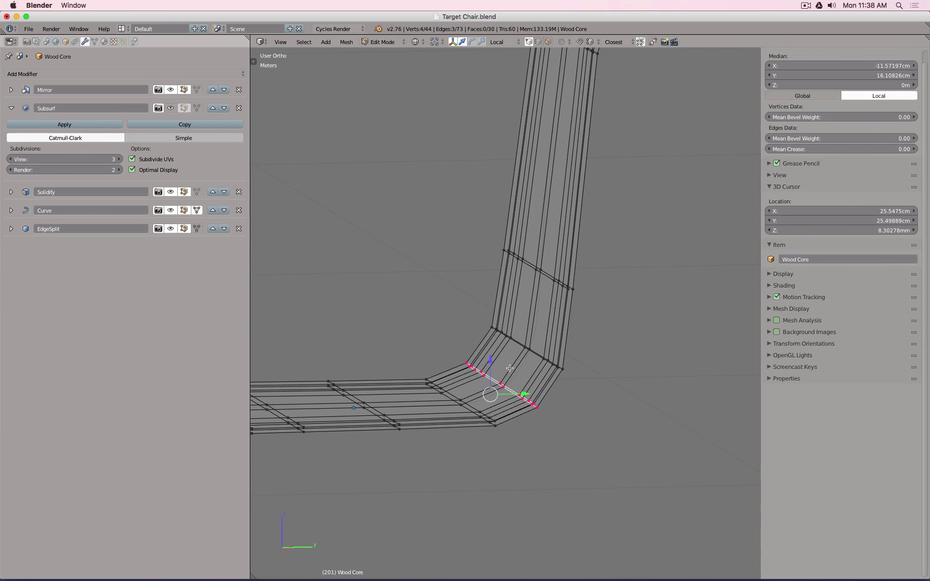
Step: Cut another edge loop across the wood core just above the bend, at the base of the backrest
{"action": "middle_click_drag", "start_coordinate": [563, 361], "coordinate": [552, 360]}
{"action": "key", "text": "ctrl+r"}
{"action": "left_click", "coordinate": [550, 326]}
{"action": "left_click", "coordinate": [550, 326]}
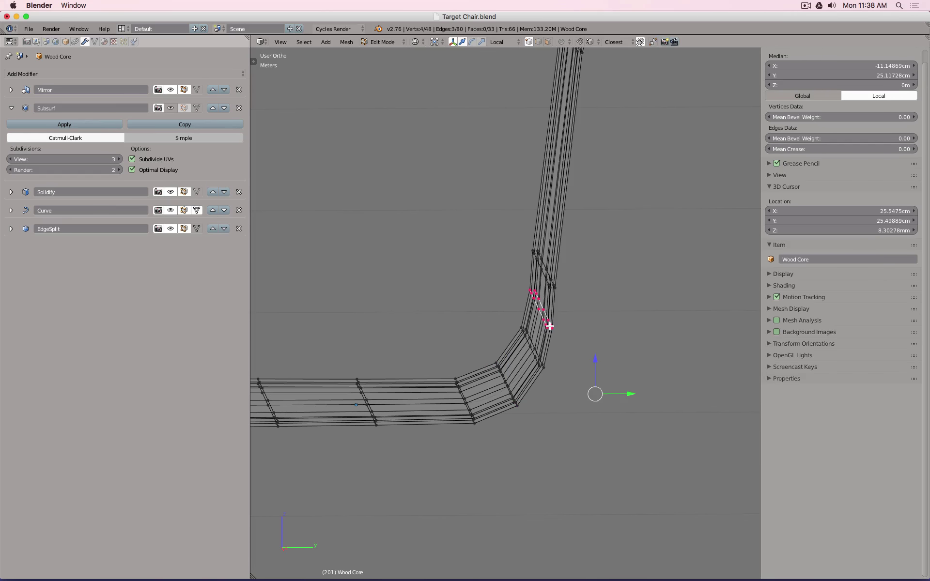
Step: Cut one edge loop across the wood core's seat near the bend and another across its backrest
{"action": "key", "text": "ctrl+r"}
{"action": "left_click", "coordinate": [433, 402]}
{"action": "left_click", "coordinate": [433, 402]}
{"action": "middle_click_drag", "start_coordinate": [433, 403], "coordinate": [449, 388]}
{"action": "key", "text": "ctrl+r"}
{"action": "scroll", "coordinate": [516, 255], "scroll_direction": "down", "scroll_amount": 5}
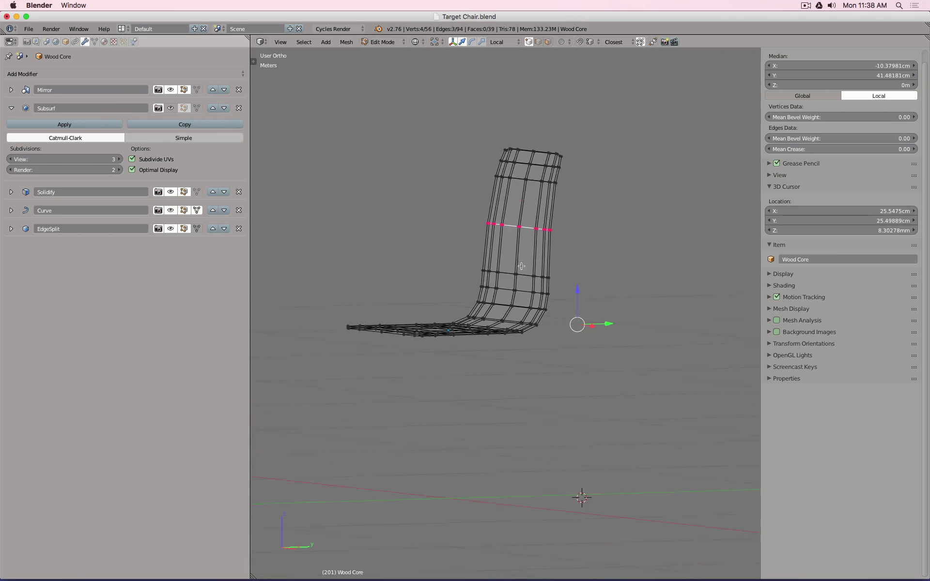
{"action": "left_click", "coordinate": [522, 266]}
{"action": "left_click", "coordinate": [522, 266]}
{"action": "scroll", "coordinate": [445, 328], "scroll_direction": "up", "scroll_amount": 3}
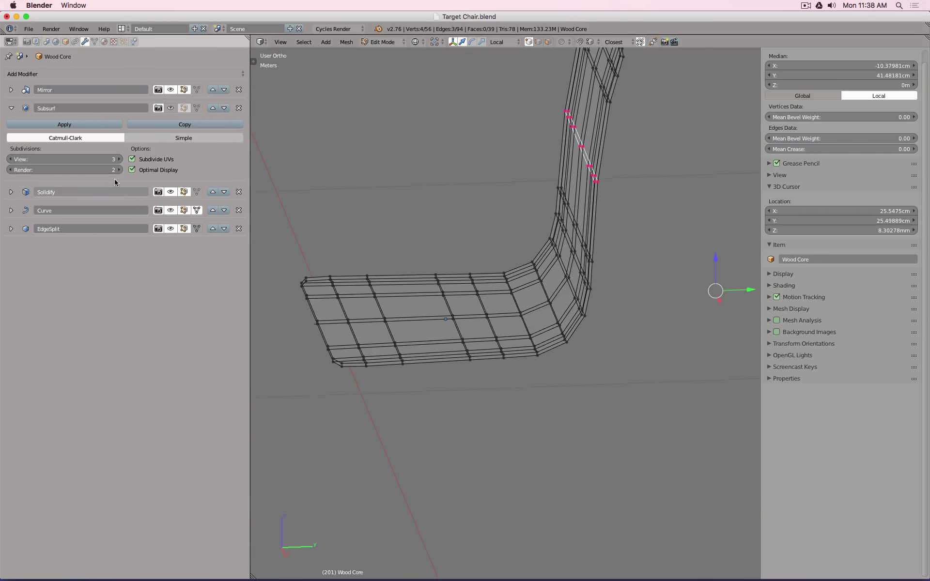
Step: Set the wood core's Subsurf viewport subdivisions to 2, turn its viewport display back on, and check the bend in side view
{"action": "left_click", "coordinate": [10, 159]}
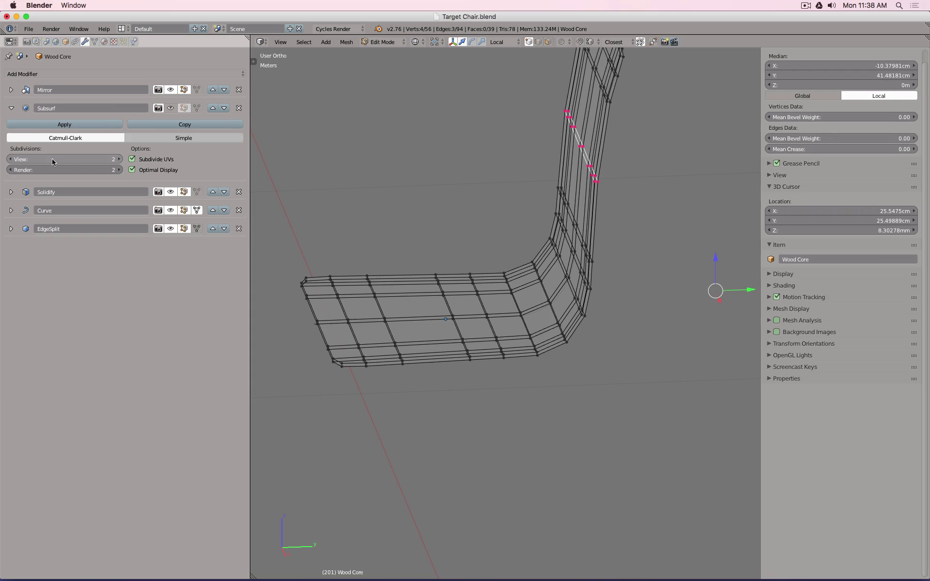
{"action": "key", "text": "Tab"}
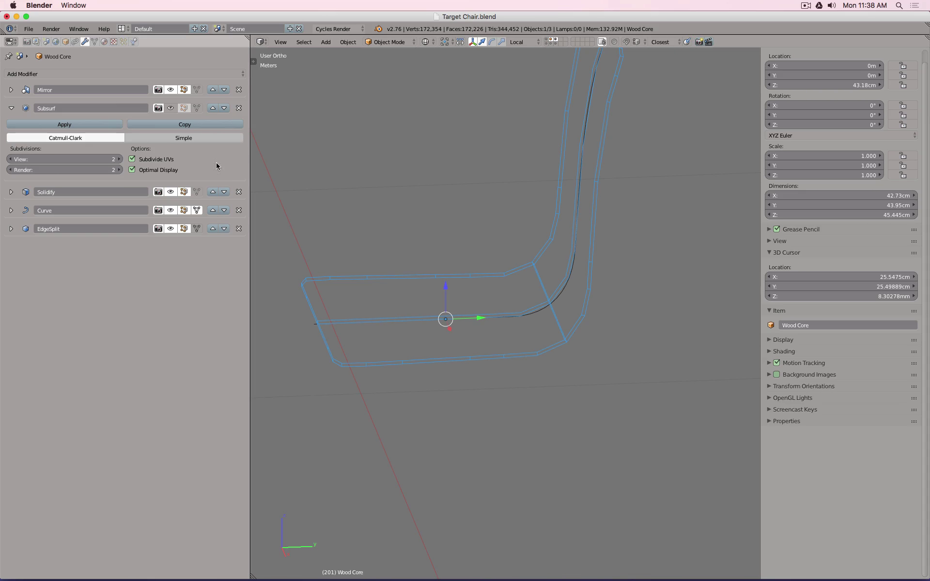
{"action": "left_click", "coordinate": [171, 108]}
{"action": "middle_click_drag", "start_coordinate": [481, 242], "coordinate": [475, 227]}
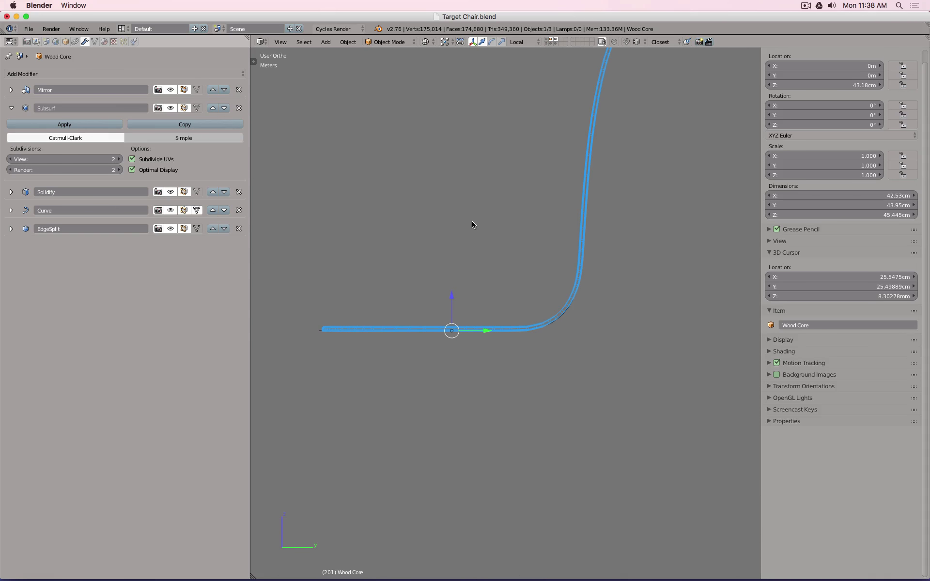
{"action": "key", "text": "KP_3"}
{"action": "scroll", "coordinate": [564, 281], "scroll_direction": "up", "scroll_amount": 5}
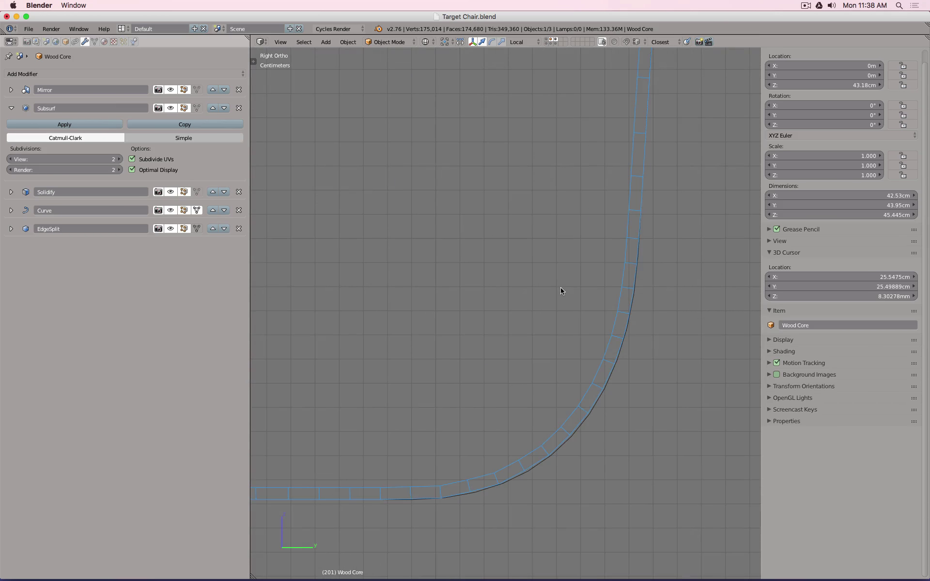
Step: Set the spine curve's preview resolution to 32 and check the wood core's bend against it
{"action": "right_click", "coordinate": [594, 421]}
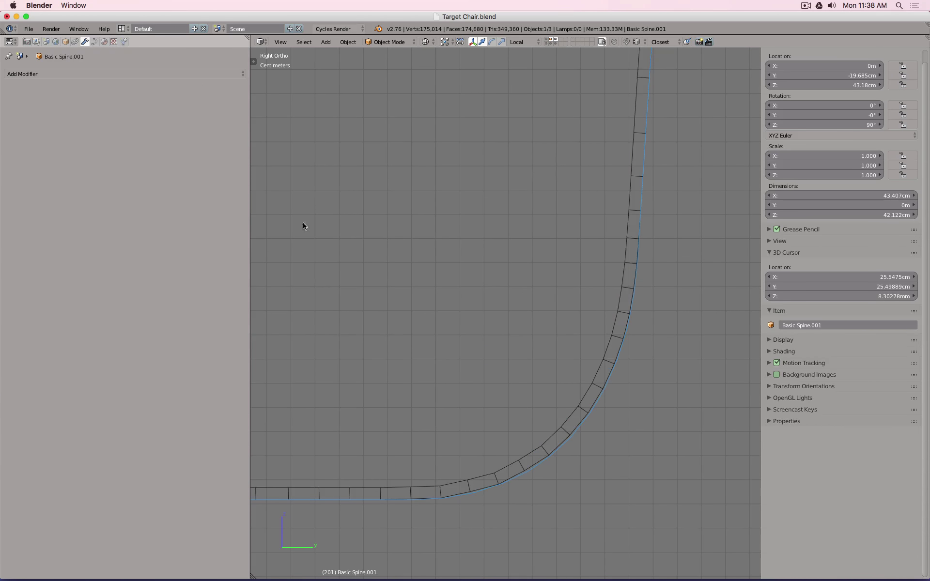
{"action": "left_click", "coordinate": [95, 42]}
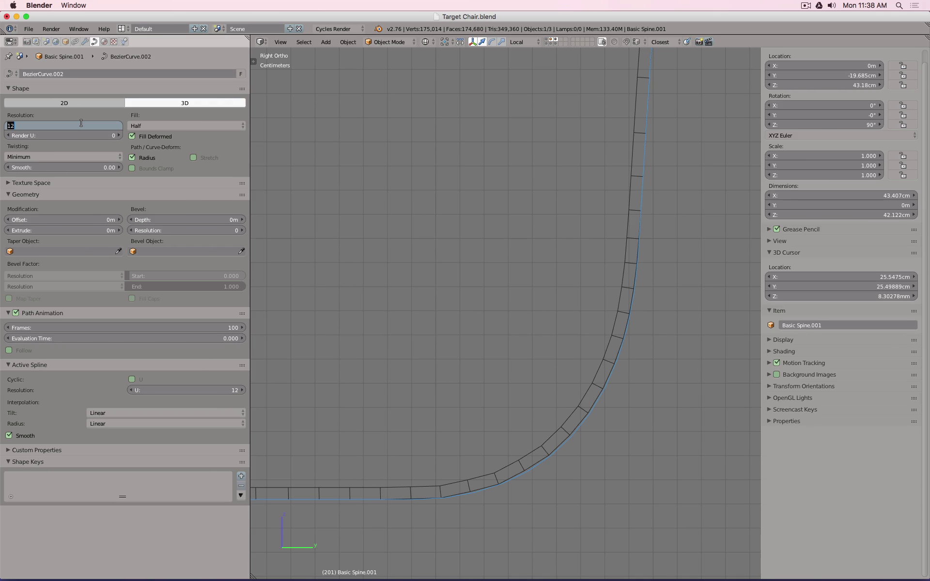
{"action": "type", "text": "32"}
{"action": "key", "text": "Return"}
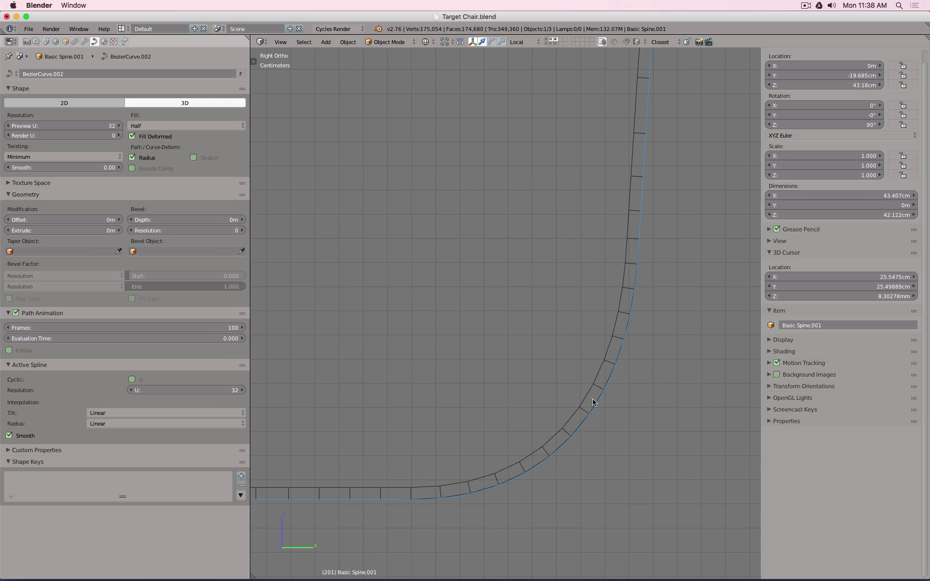
{"action": "right_click", "coordinate": [614, 324]}
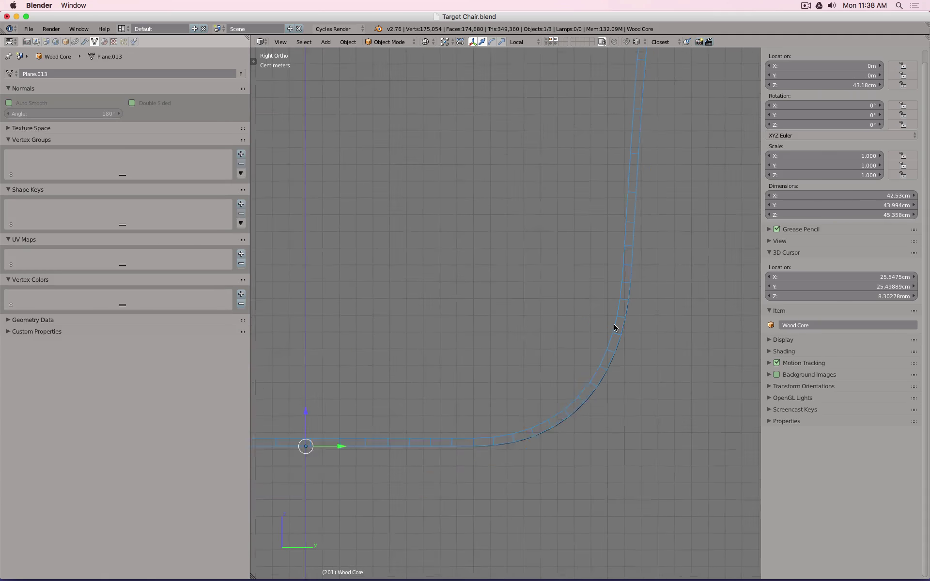
{"action": "scroll", "coordinate": [614, 326], "scroll_direction": "down", "scroll_amount": 1}
Step: Unhide the foam and turn off the viewport display of both its Subsurf modifiers
{"action": "key", "text": "alt+h"}
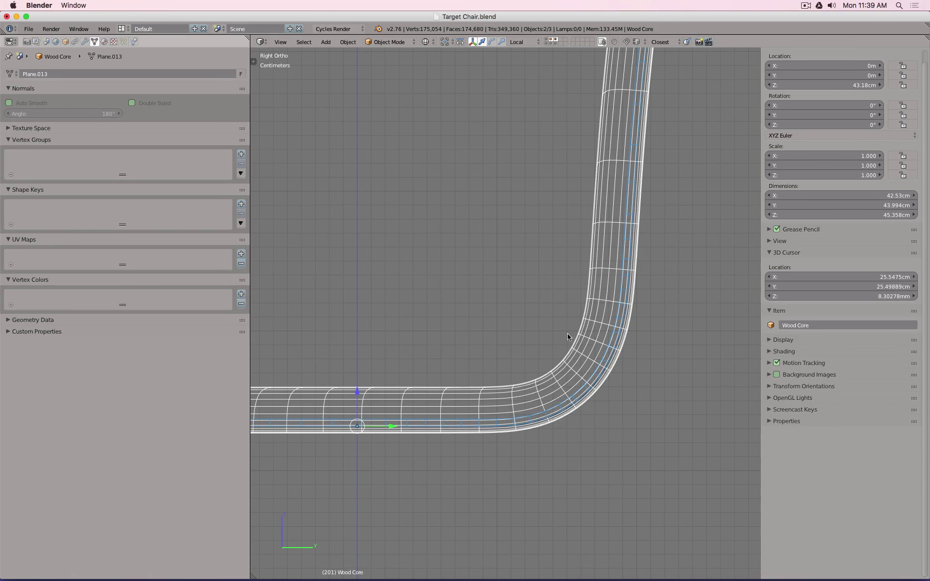
{"action": "right_click", "coordinate": [568, 362]}
{"action": "left_click", "coordinate": [85, 42]}
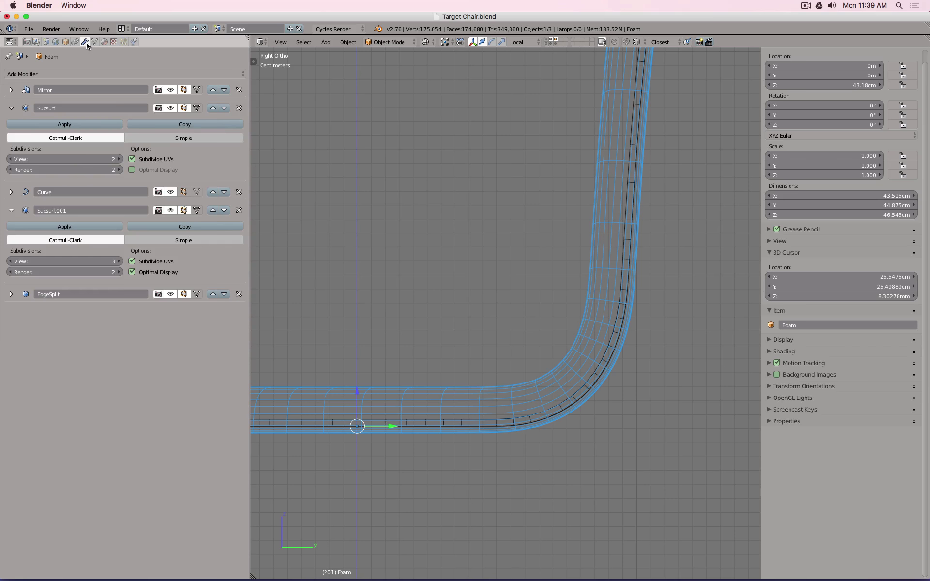
{"action": "left_click", "coordinate": [171, 108]}
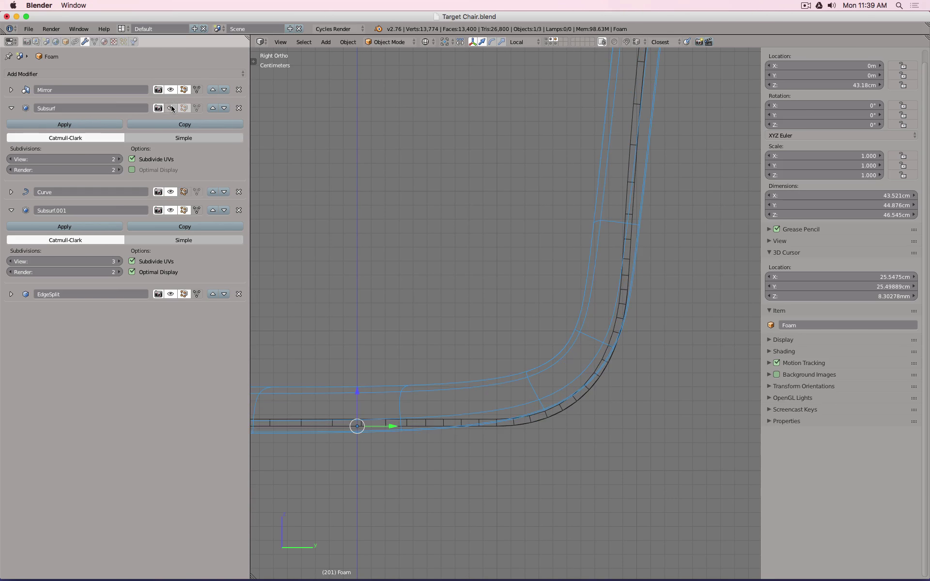
{"action": "left_click", "coordinate": [171, 211]}
{"action": "scroll", "coordinate": [486, 315], "scroll_direction": "down", "scroll_amount": 2}
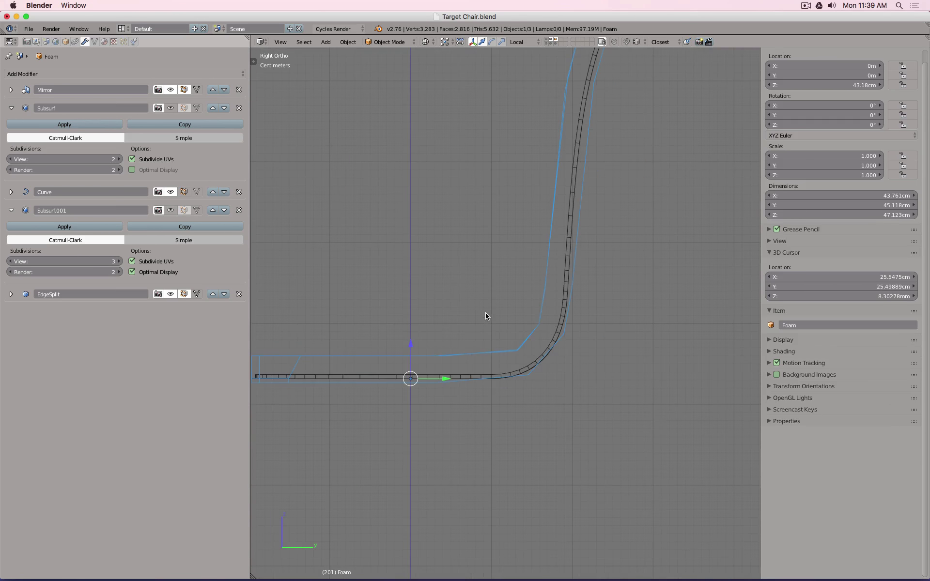
Step: Show the Curve deformation on the foam's edit cage and view the bend at an angle
{"action": "key", "text": "Tab"}
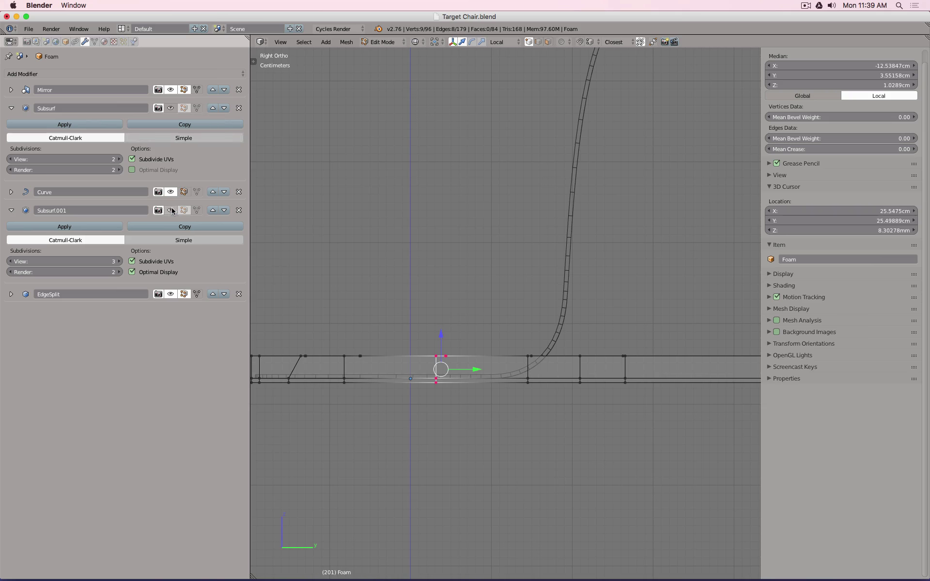
{"action": "left_click", "coordinate": [196, 193]}
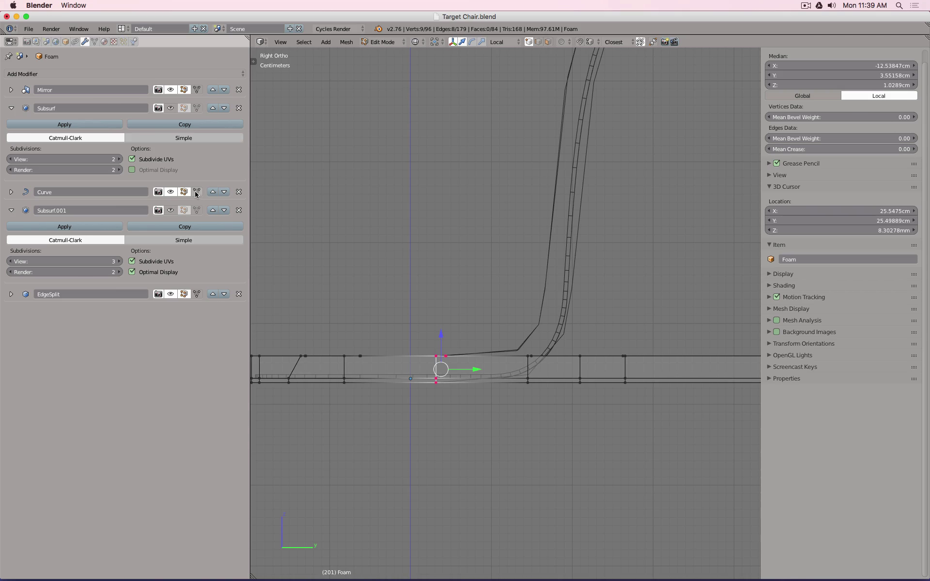
{"action": "left_click", "coordinate": [196, 193]}
{"action": "middle_click_drag", "start_coordinate": [514, 272], "coordinate": [513, 278]}
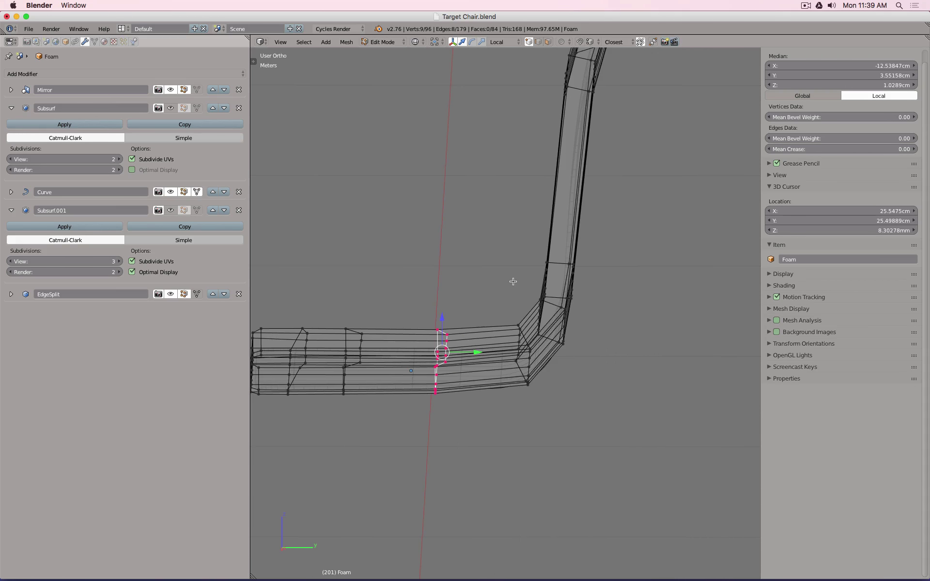
Step: Cut three edge loops across the foam: before the bend, within it and just above it
{"action": "key", "text": "ctrl+r"}
{"action": "double_click", "coordinate": [491, 335]}
{"action": "key", "text": "ctrl+r"}
{"action": "double_click", "coordinate": [533, 330]}
{"action": "key", "text": "ctrl+r"}
{"action": "double_click", "coordinate": [556, 314]}
Step: Cut one more edge loop where the foam's seat meets the bend and another across its backrest, and leave mesh editing
{"action": "middle_click_drag", "start_coordinate": [533, 331], "coordinate": [572, 283]}
{"action": "key", "text": "ctrl+r"}
{"action": "double_click", "coordinate": [510, 361]}
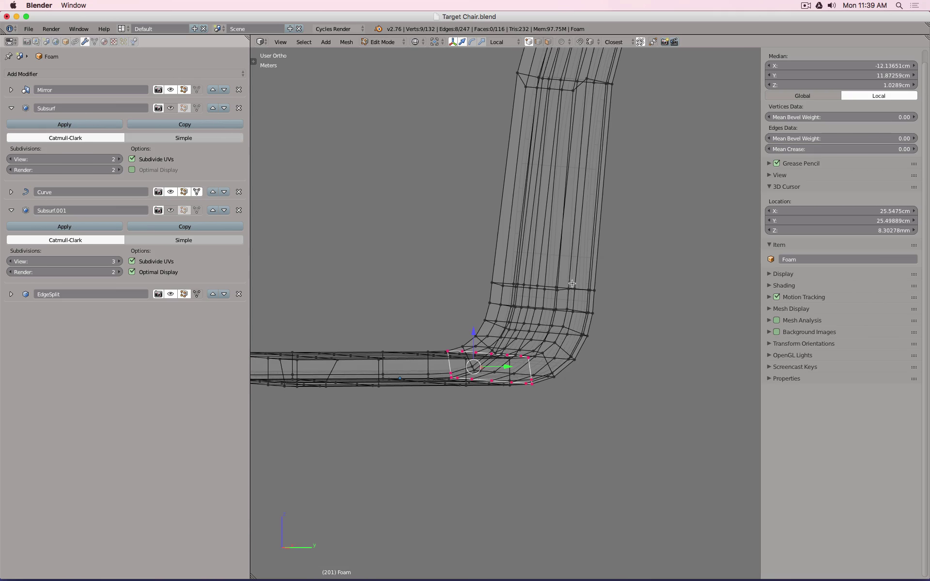
{"action": "key", "text": "ctrl+r"}
{"action": "double_click", "coordinate": [581, 207]}
{"action": "middle_click_drag", "start_coordinate": [581, 208], "coordinate": [499, 304]}
{"action": "key", "text": "Tab"}
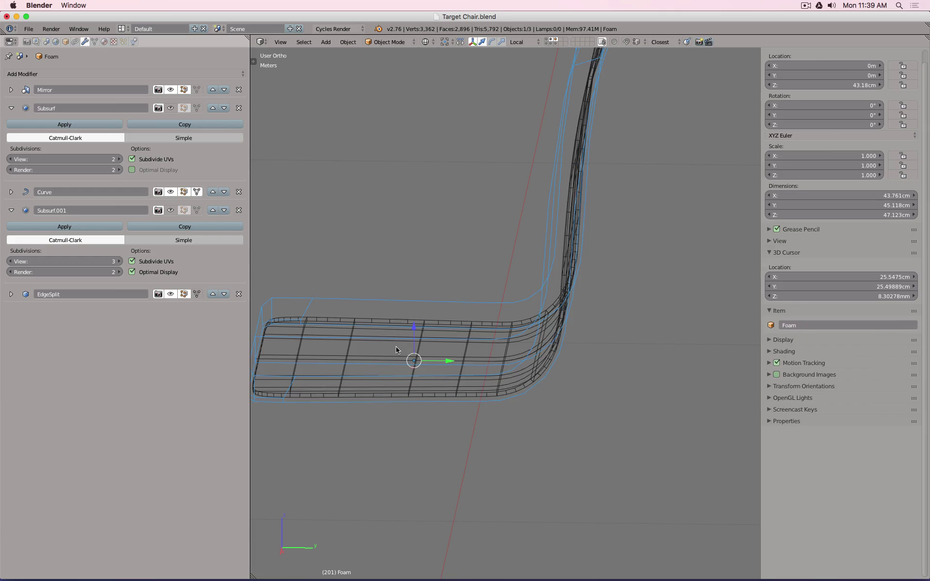
Step: Turn the foam's first Subsurf back on in the viewport and remove the Subsurf.001 modifier
{"action": "key", "text": "z"}
{"action": "key", "text": "KP_3"}
{"action": "key", "text": "z"}
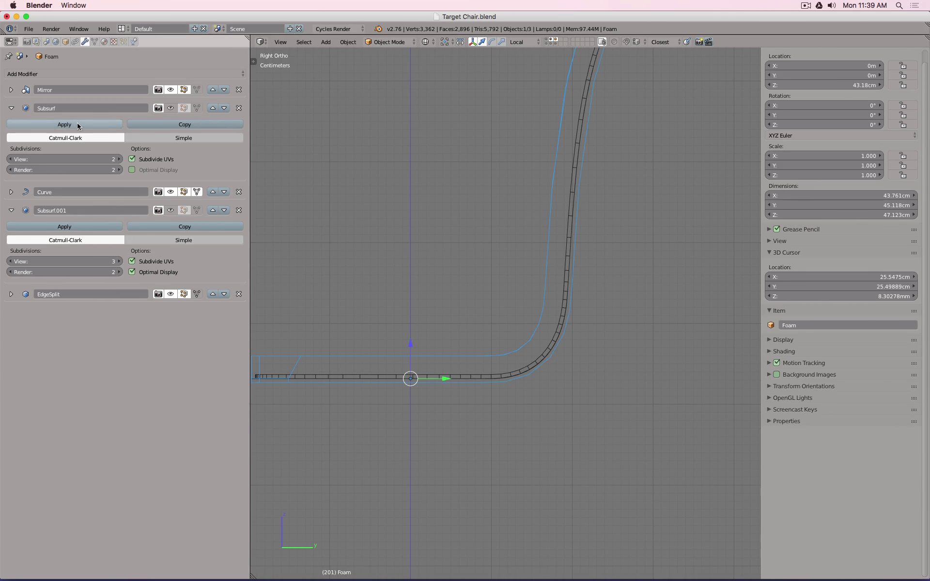
{"action": "left_click", "coordinate": [171, 108]}
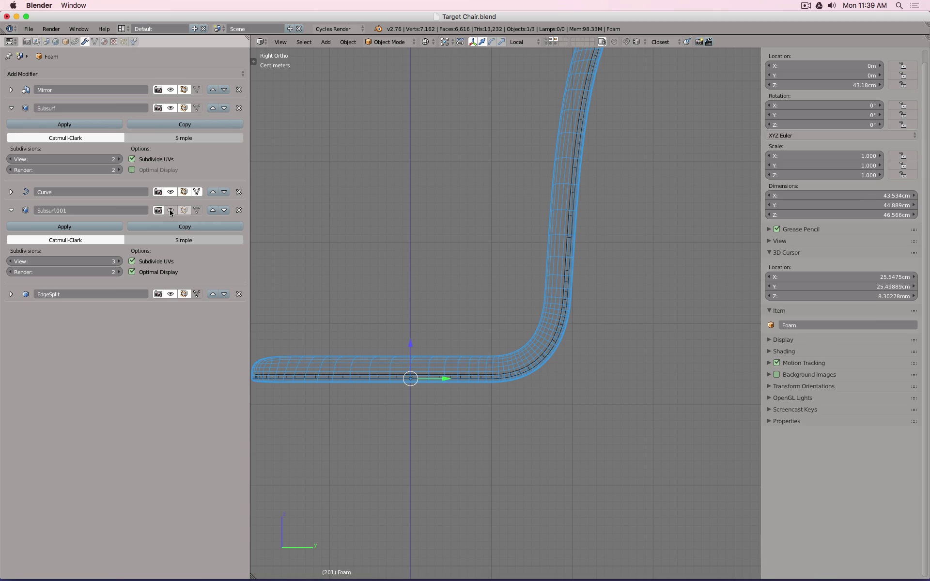
{"action": "left_click", "coordinate": [239, 210]}
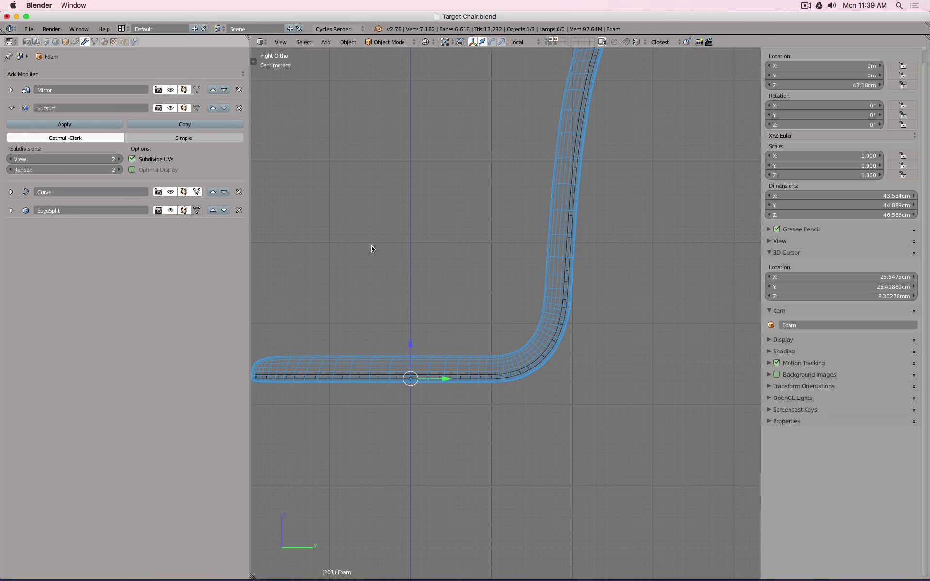
Step: Examine the foam's smoothed shape and its fit around the wood core in solid and wireframe display
{"action": "key", "text": "z"}
{"action": "mouse_move", "coordinate": [417, 234]}
{"action": "middle_mouse_down"}
{"action": "mouse_move", "coordinate": [553, 267]}
{"action": "mouse_move", "coordinate": [531, 246]}
{"action": "mouse_move", "coordinate": [476, 259]}
{"action": "mouse_move", "coordinate": [497, 232]}
{"action": "mouse_move", "coordinate": [596, 293]}
{"action": "mouse_move", "coordinate": [669, 231]}
{"action": "mouse_move", "coordinate": [463, 199]}
{"action": "mouse_move", "coordinate": [491, 275]}
{"action": "middle_mouse_up"}
{"action": "scroll", "coordinate": [553, 267], "scroll_direction": "up", "scroll_amount": 4}
{"action": "scroll", "coordinate": [552, 267], "scroll_direction": "down", "scroll_amount": 5}
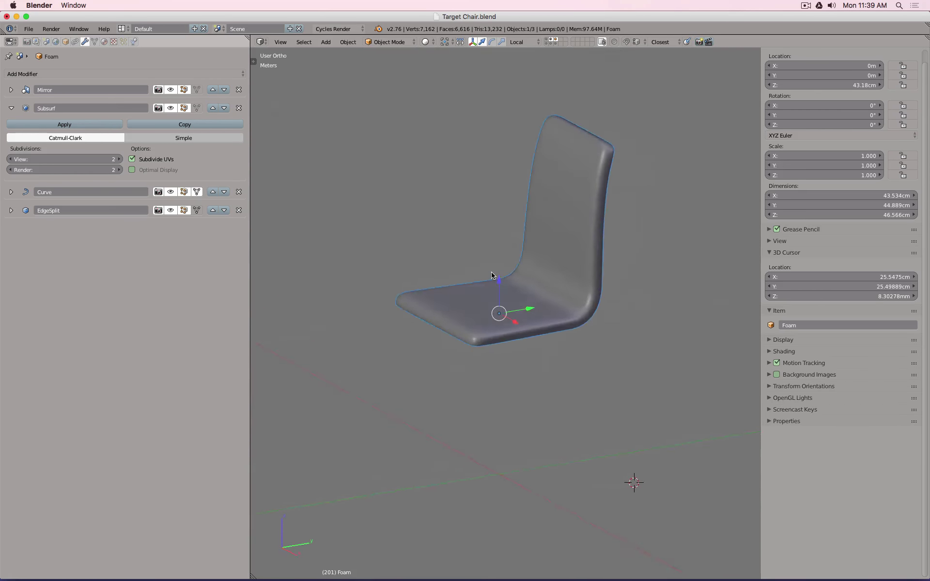
{"action": "key", "text": "z"}
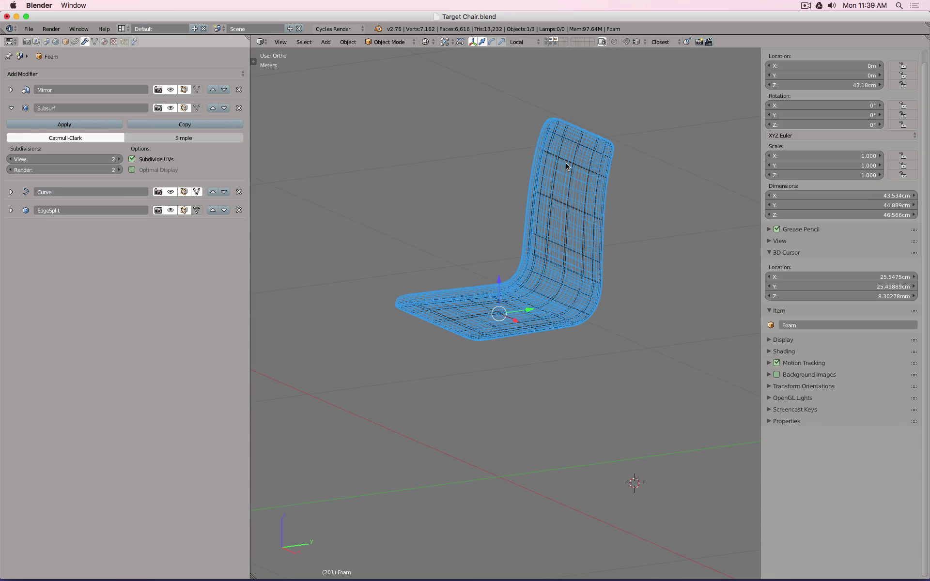
{"action": "right_click", "coordinate": [567, 163]}
{"action": "right_click", "coordinate": [530, 152]}
{"action": "key", "text": "z"}
{"action": "key", "text": "KP_3"}
{"action": "key", "text": "z"}
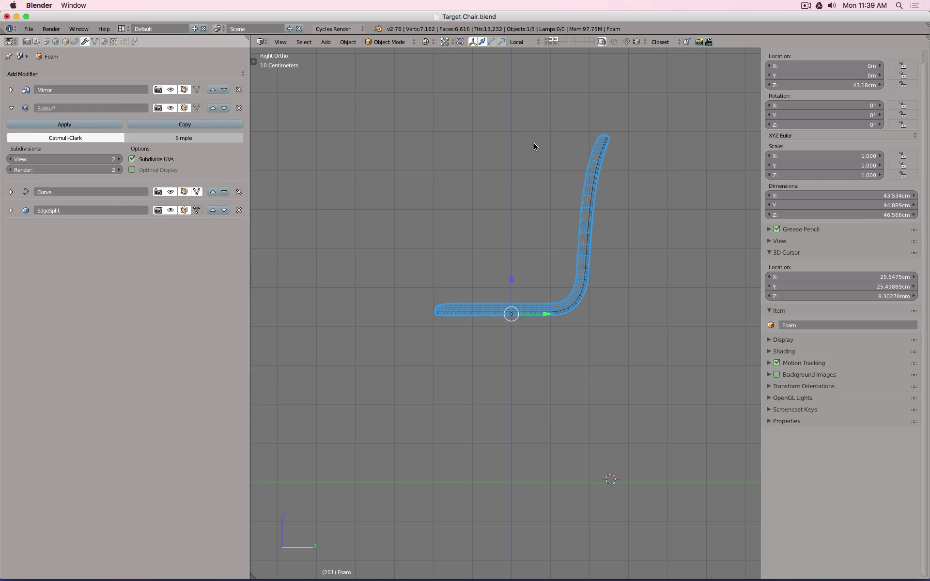
{"action": "scroll", "coordinate": [626, 190], "scroll_direction": "up", "scroll_amount": 4}
{"action": "scroll", "coordinate": [625, 189], "scroll_direction": "down", "scroll_amount": 4}
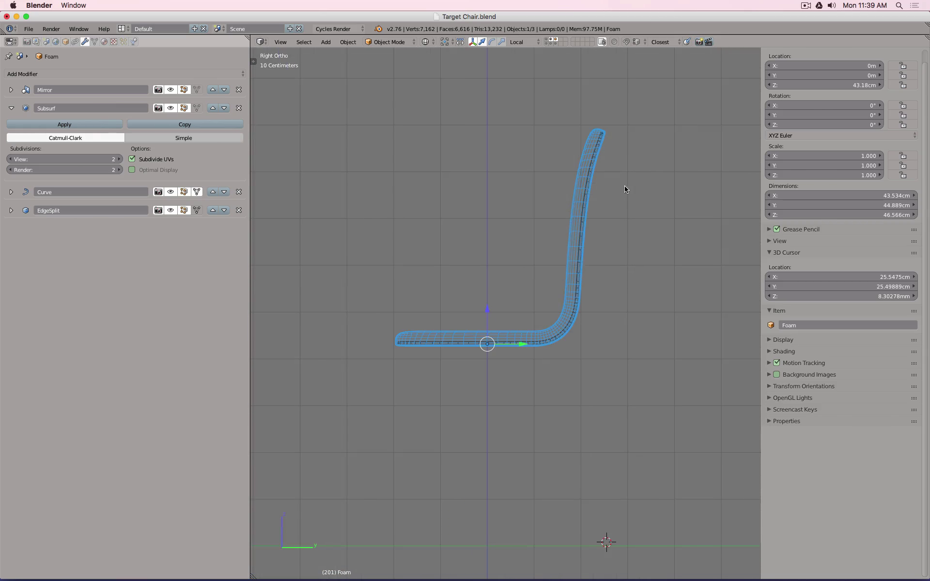
{"action": "mouse_move", "coordinate": [625, 189]}
{"action": "middle_mouse_down"}
{"action": "mouse_move", "coordinate": [561, 213]}
{"action": "mouse_move", "coordinate": [586, 211]}
{"action": "mouse_move", "coordinate": [629, 255]}
{"action": "mouse_move", "coordinate": [669, 200]}
{"action": "mouse_move", "coordinate": [623, 206]}
{"action": "mouse_move", "coordinate": [600, 272]}
{"action": "mouse_move", "coordinate": [523, 131]}
{"action": "middle_mouse_up"}
Step: Adjust the lower edge loop on the foam's side to round its underside, and check the seat's front profile in side view
{"action": "key", "text": "z"}
{"action": "key", "text": "Tab"}
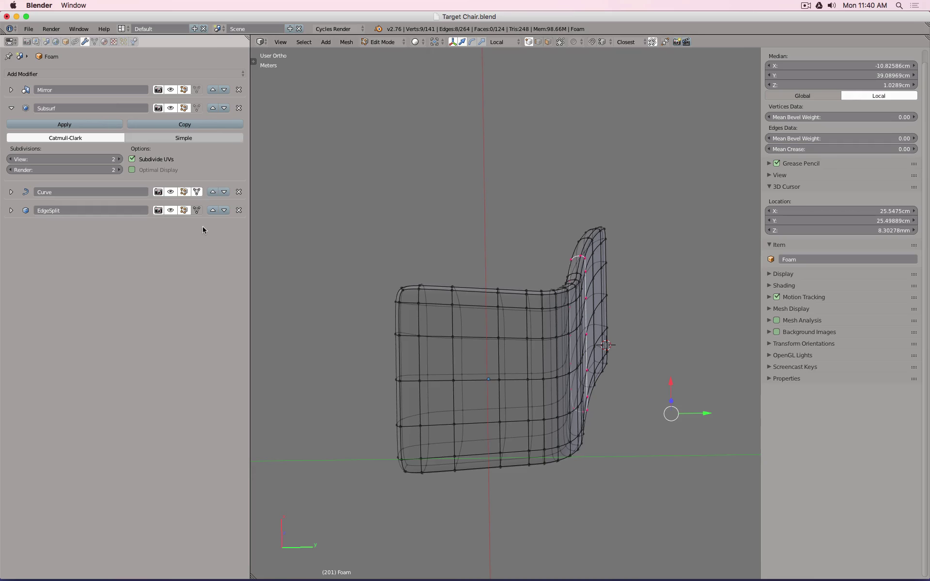
{"action": "scroll", "coordinate": [416, 286], "scroll_direction": "up", "scroll_amount": 7}
{"action": "middle_click_drag", "start_coordinate": [312, 266], "coordinate": [420, 338]}
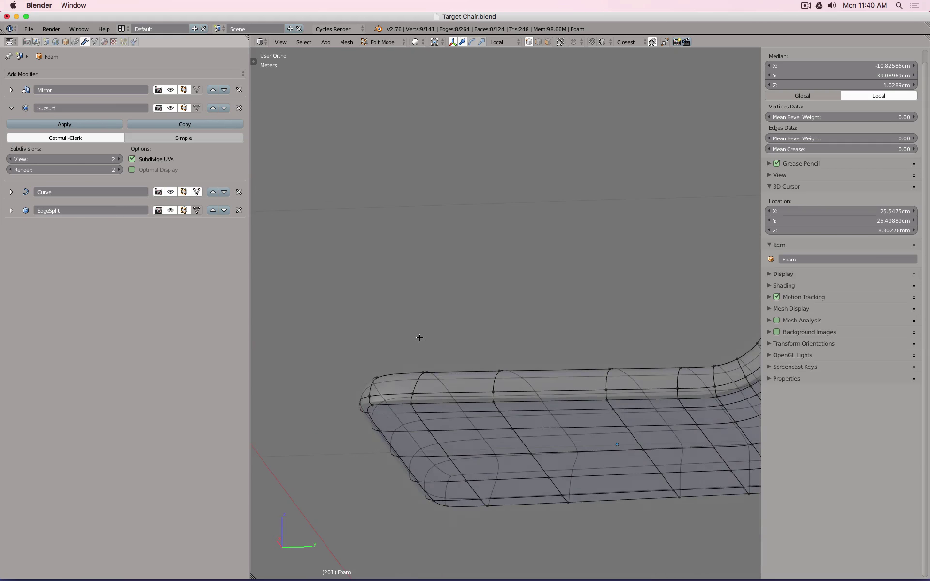
{"action": "right_click", "coordinate": [441, 393]}
{"action": "key", "text": "Tab"}
{"action": "key", "text": "KP_3"}
{"action": "key", "text": "z"}
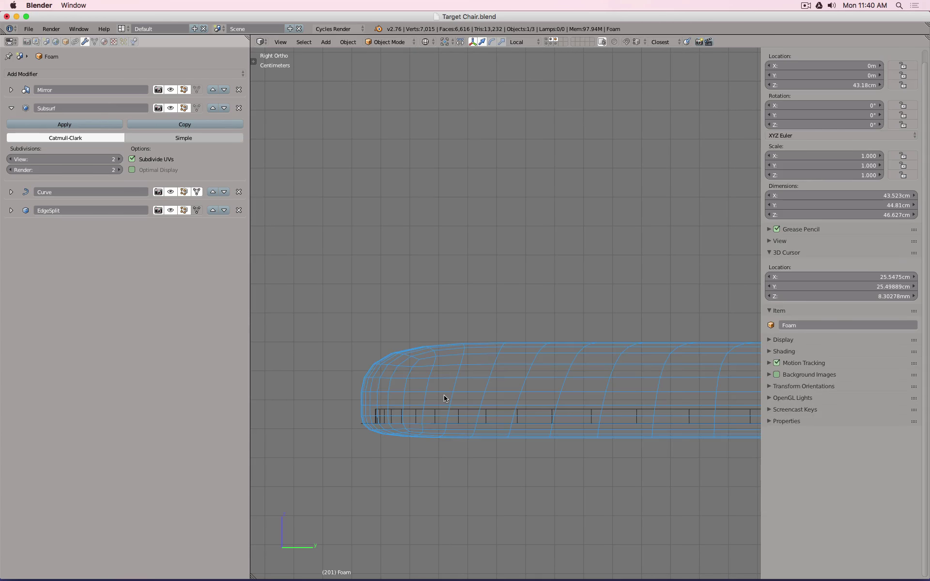
Step: Set the foam's Subsurf viewport subdivisions to 3 and check the seat's front edge in solid display
{"action": "key", "text": "z"}
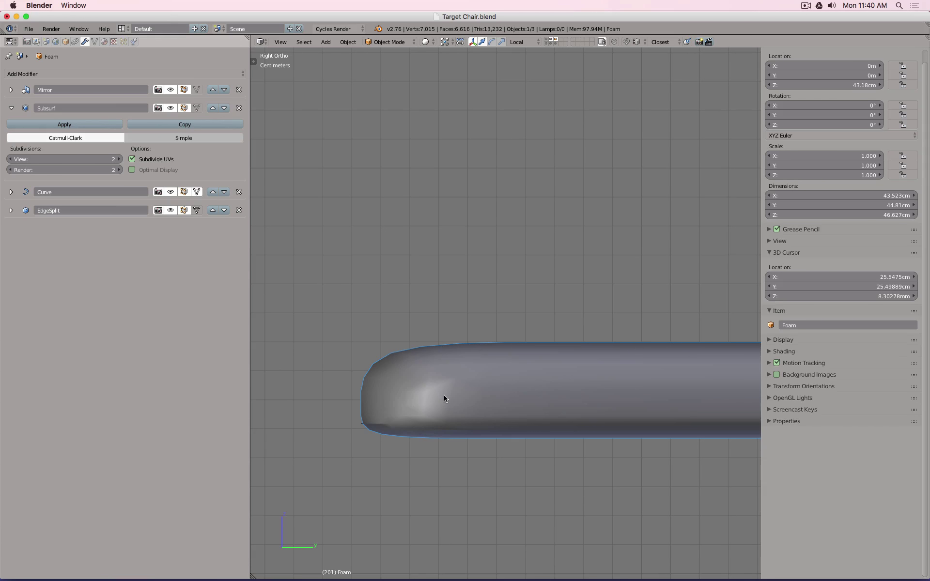
{"action": "left_click", "coordinate": [119, 159]}
{"action": "scroll", "coordinate": [390, 310], "scroll_direction": "down", "scroll_amount": 3}
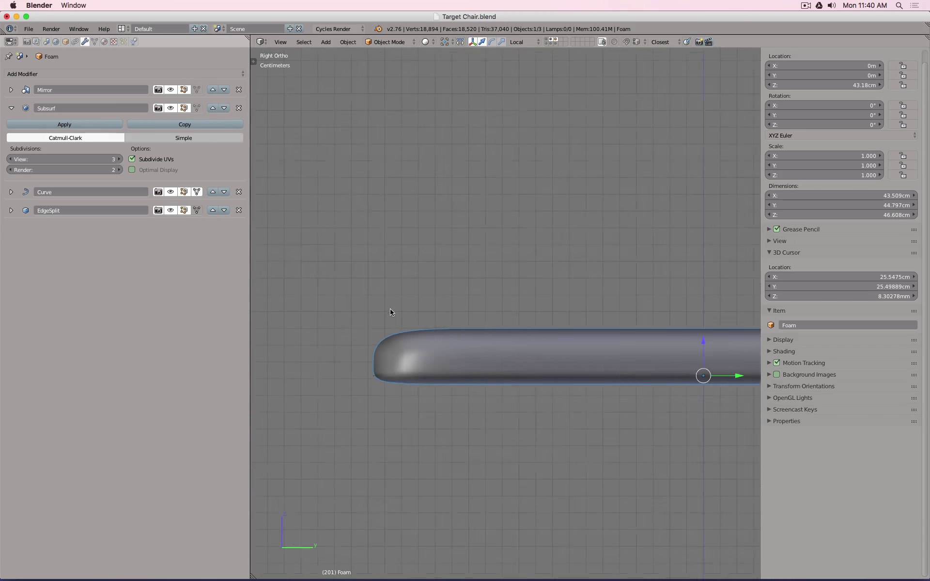
{"action": "scroll", "coordinate": [391, 313], "scroll_direction": "down", "scroll_amount": 2}
Step: Try deleting the edge loop that runs around the foam's side, undo the deletion, and inspect the front edge in wireframe
{"action": "key", "text": "Tab"}
{"action": "scroll", "coordinate": [380, 335], "scroll_direction": "up", "scroll_amount": 6}
{"action": "key", "text": "x"}
{"action": "left_click", "coordinate": [359, 435]}
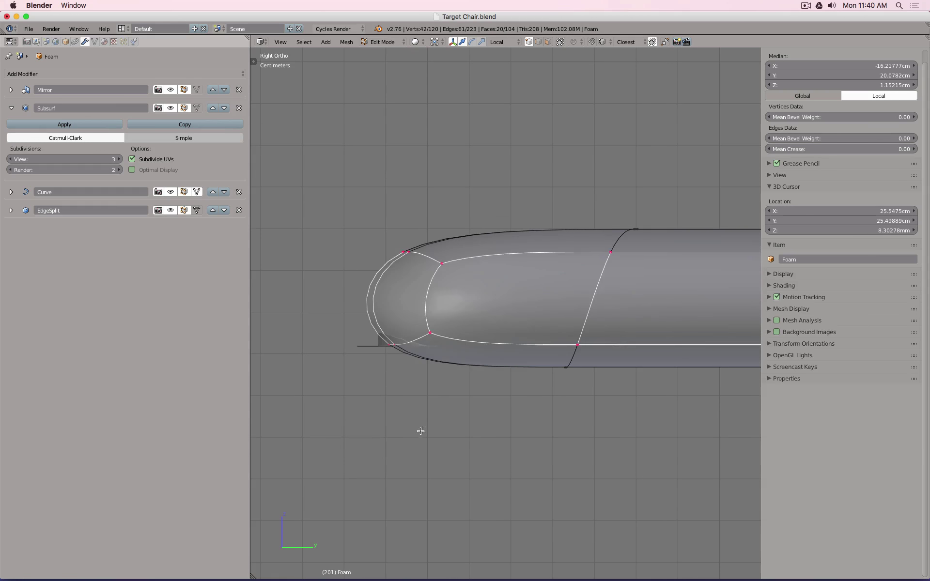
{"action": "key", "text": "Tab"}
{"action": "scroll", "coordinate": [409, 414], "scroll_direction": "down", "scroll_amount": 7}
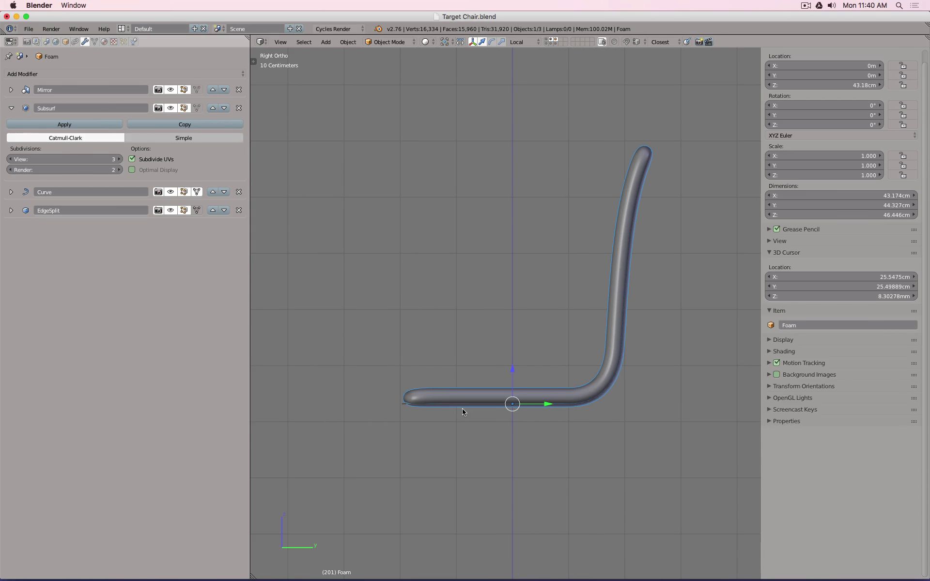
{"action": "scroll", "coordinate": [462, 408], "scroll_direction": "up", "scroll_amount": 4}
{"action": "key", "text": "ctrl+z"}
{"action": "scroll", "coordinate": [433, 344], "scroll_direction": "up", "scroll_amount": 4}
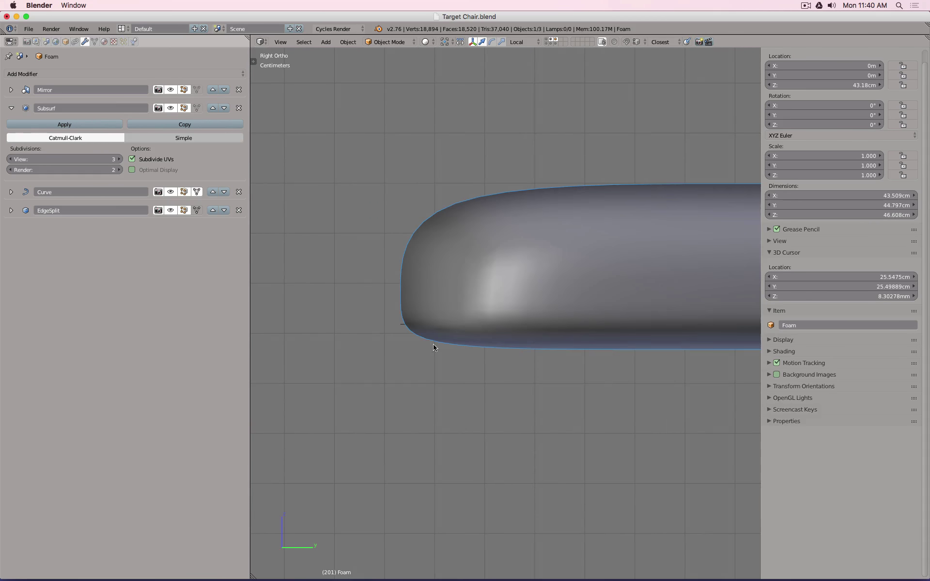
{"action": "key", "text": "z"}
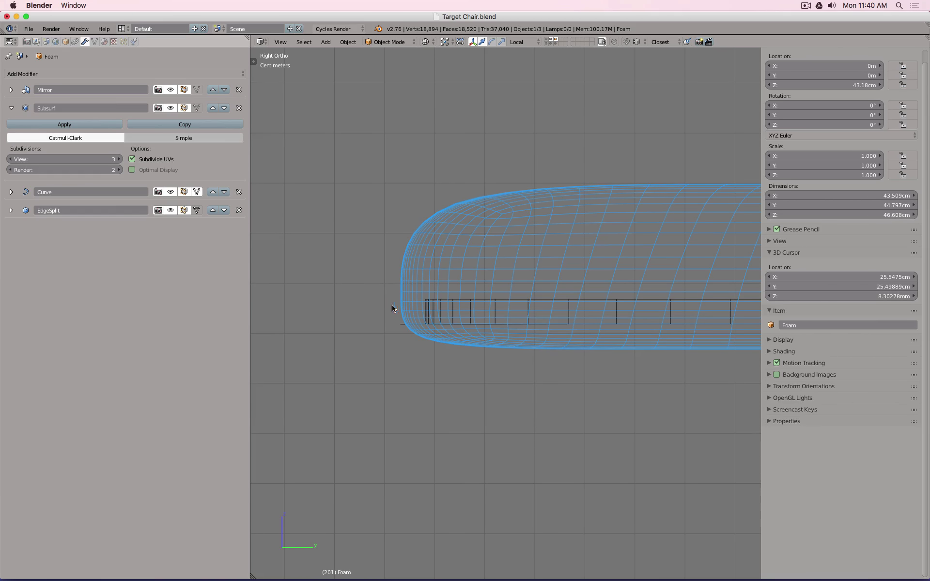
Step: Compare the foam's overall shape and side profile with the reference chair photo IMG_1593.jpg
{"action": "scroll", "coordinate": [393, 310], "scroll_direction": "down", "scroll_amount": 10}
{"action": "key", "text": "z"}
{"action": "middle_click_drag", "start_coordinate": [469, 287], "coordinate": [457, 303]}
{"action": "key", "text": "KP_3"}
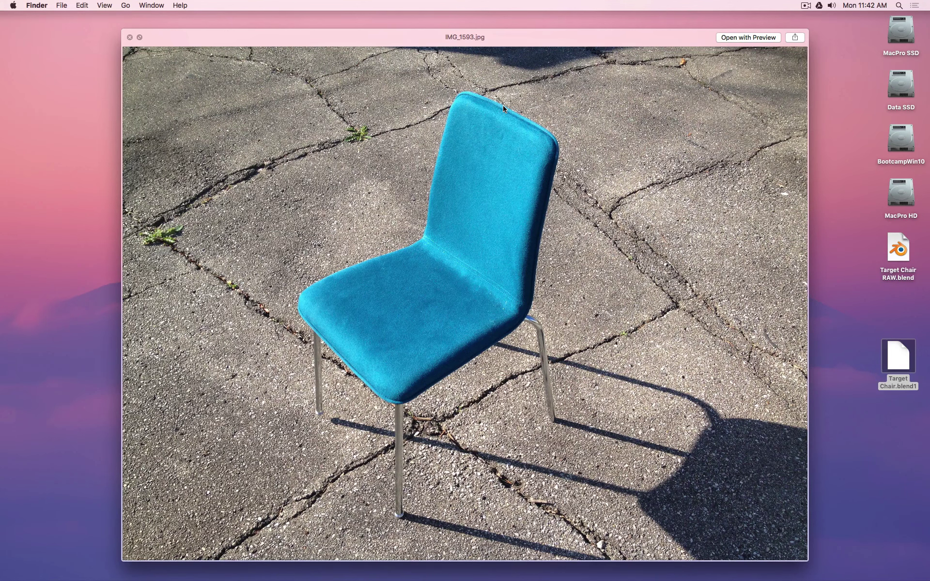
{"action": "key", "text": "super+Tab"}
{"action": "key", "text": "super+Tab"}
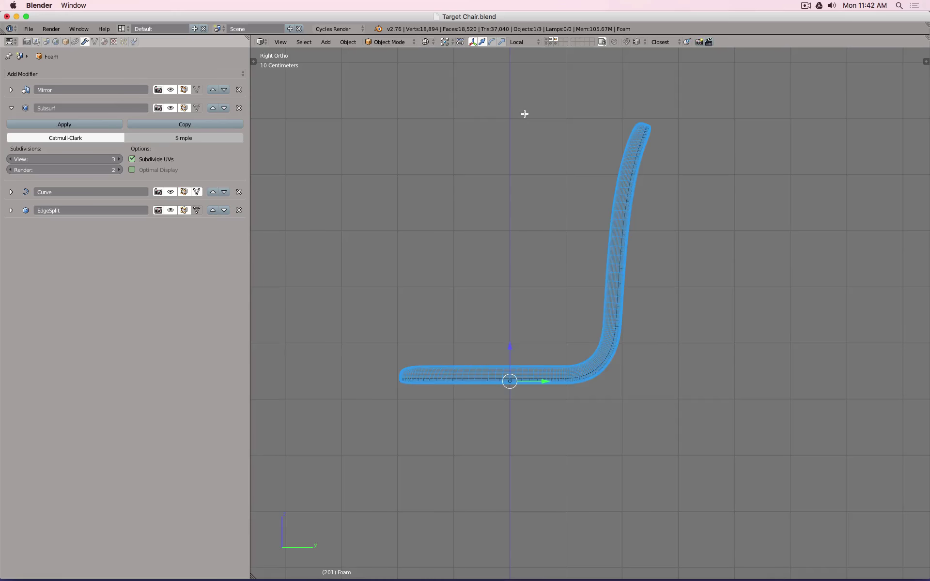
Step: Select the lower edge loop running around the foam's side and separate it into its own mesh
{"action": "key", "text": "Tab"}
{"action": "scroll", "coordinate": [495, 347], "scroll_direction": "up", "scroll_amount": 5}
{"action": "right_click", "coordinate": [423, 403], "text": "alt"}
{"action": "mouse_move", "coordinate": [423, 403]}
{"action": "middle_mouse_down"}
{"action": "mouse_move", "coordinate": [436, 292]}
{"action": "mouse_move", "coordinate": [644, 290]}
{"action": "mouse_move", "coordinate": [551, 281]}
{"action": "mouse_move", "coordinate": [663, 263]}
{"action": "mouse_move", "coordinate": [710, 286]}
{"action": "mouse_move", "coordinate": [503, 262]}
{"action": "mouse_move", "coordinate": [494, 272]}
{"action": "mouse_move", "coordinate": [533, 315]}
{"action": "middle_mouse_up"}
{"action": "key", "text": "z"}
{"action": "scroll", "coordinate": [534, 316], "scroll_direction": "down", "scroll_amount": 3}
{"action": "key", "text": "ctrl+space"}
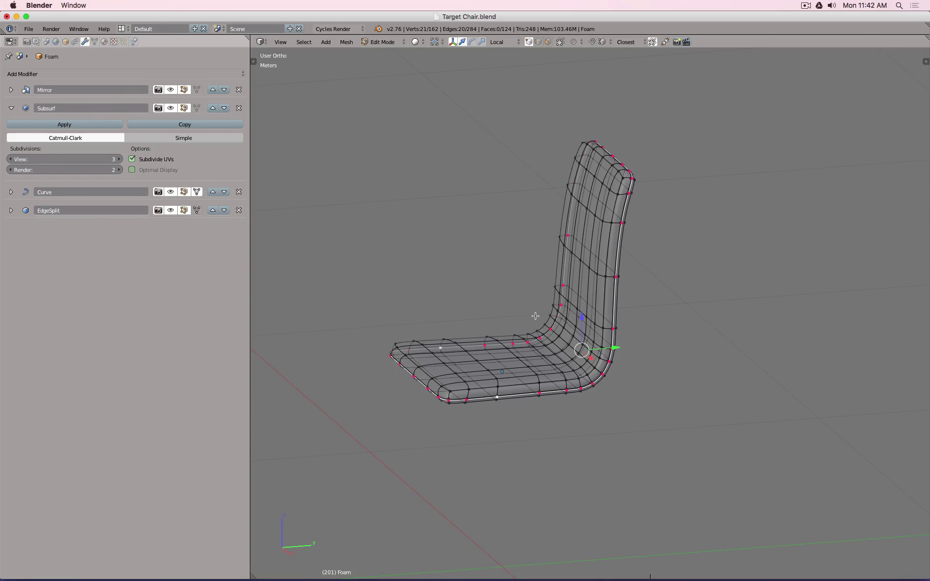
{"action": "key", "text": "p"}
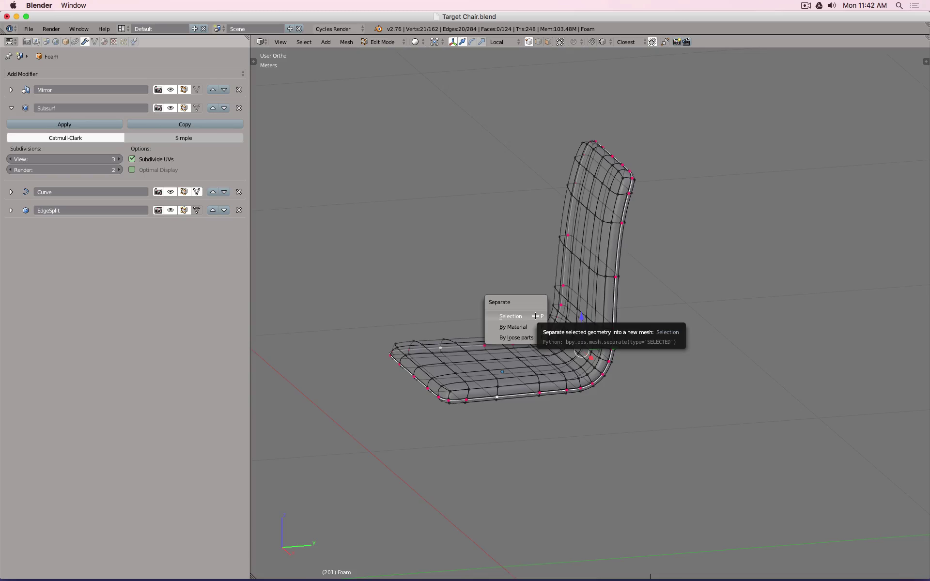
{"action": "left_click", "coordinate": [535, 316]}
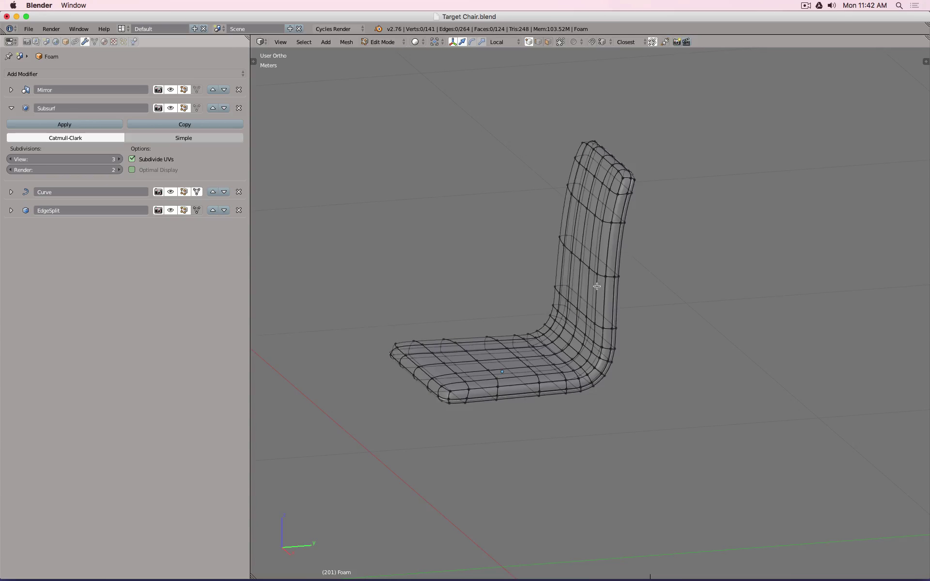
Step: Select the separated edge loop object and inspect how it follows the backrest's upper corner in solid display
{"action": "key", "text": "Tab"}
{"action": "scroll", "coordinate": [644, 176], "scroll_direction": "up", "scroll_amount": 5}
{"action": "scroll", "coordinate": [644, 176], "scroll_direction": "up", "scroll_amount": 4}
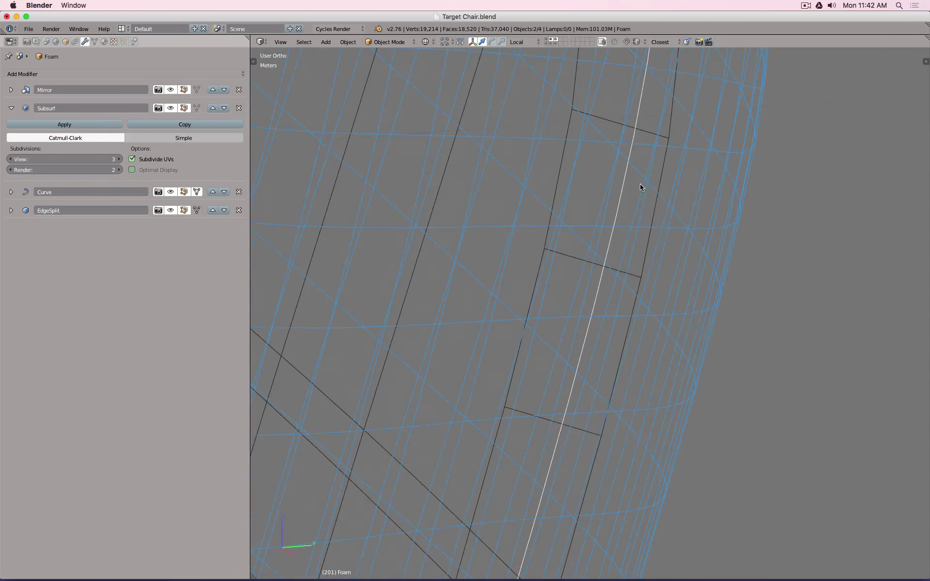
{"action": "right_click", "coordinate": [624, 185]}
{"action": "key", "text": "z"}
{"action": "scroll", "coordinate": [623, 180], "scroll_direction": "down", "scroll_amount": 6}
{"action": "middle_click_drag", "start_coordinate": [623, 179], "coordinate": [781, 228]}
{"action": "scroll", "coordinate": [697, 196], "scroll_direction": "up", "scroll_amount": 6}
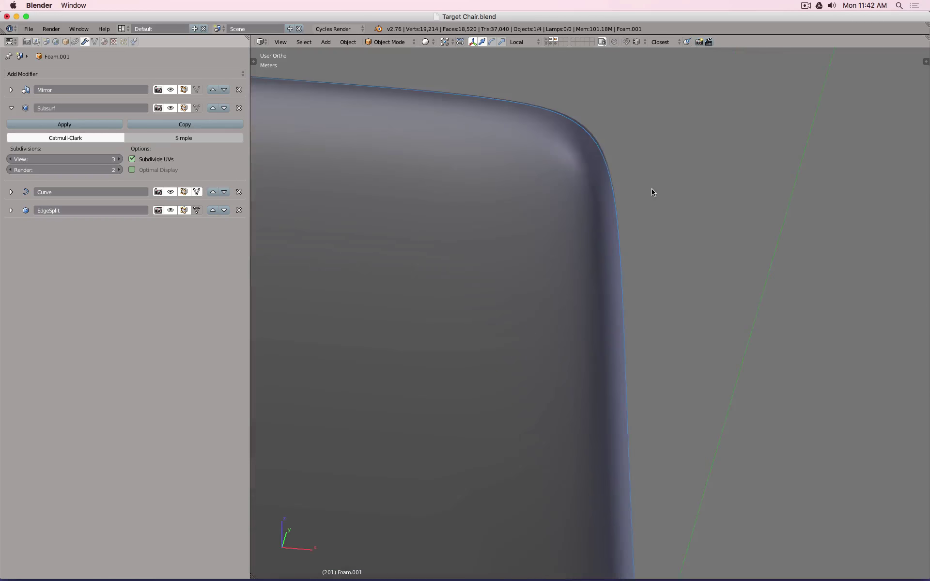
{"action": "middle_click_drag", "start_coordinate": [669, 180], "coordinate": [612, 246], "text": "shift"}
{"action": "scroll", "coordinate": [612, 242], "scroll_direction": "up", "scroll_amount": 3}
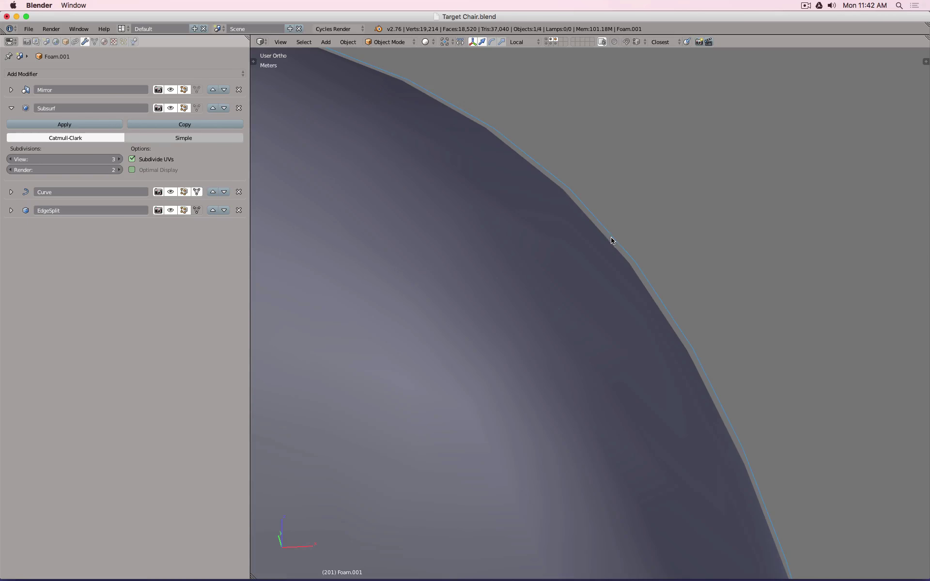
{"action": "scroll", "coordinate": [612, 242], "scroll_direction": "down", "scroll_amount": 3}
{"action": "scroll", "coordinate": [620, 236], "scroll_direction": "down", "scroll_amount": 7}
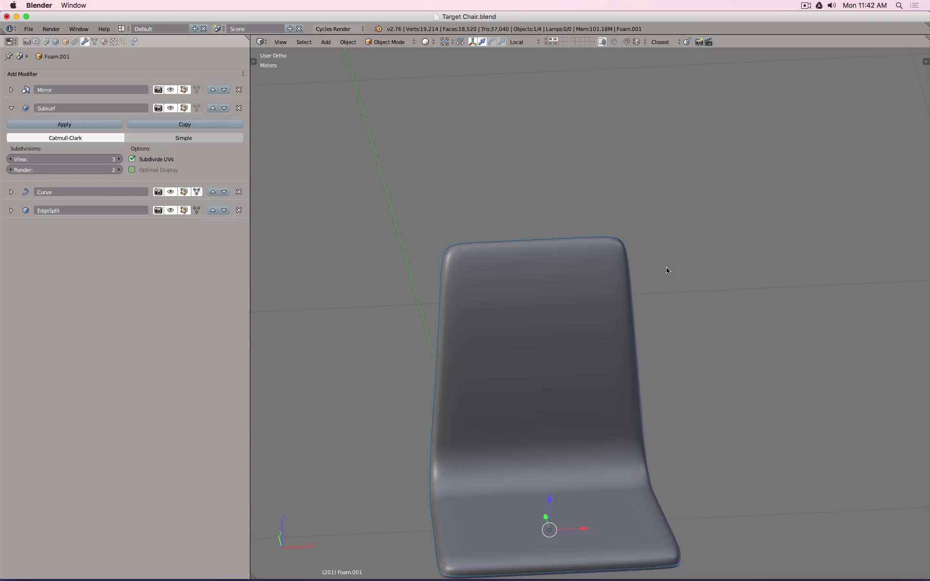
Step: Compare the separated loop with its Curve modifier off and on in side view, and select all its vertices
{"action": "key", "text": "KP_3"}
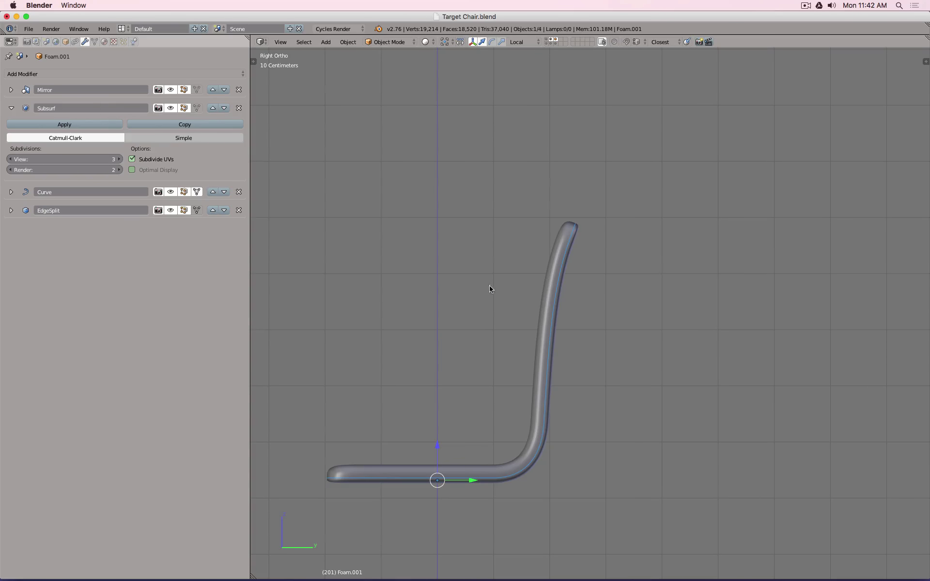
{"action": "middle_click_drag", "start_coordinate": [491, 361], "coordinate": [544, 287], "text": "shift"}
{"action": "key", "text": "Tab"}
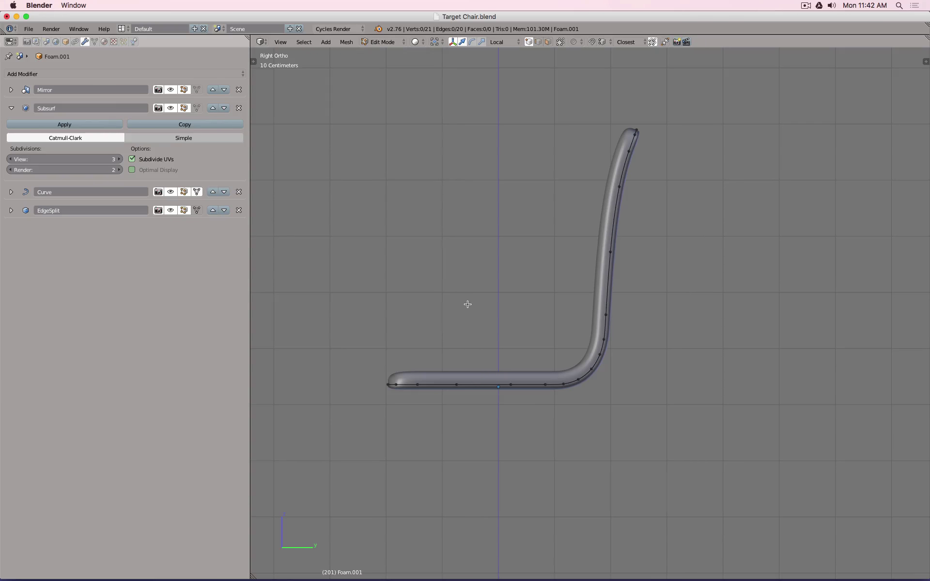
{"action": "left_click", "coordinate": [171, 191]}
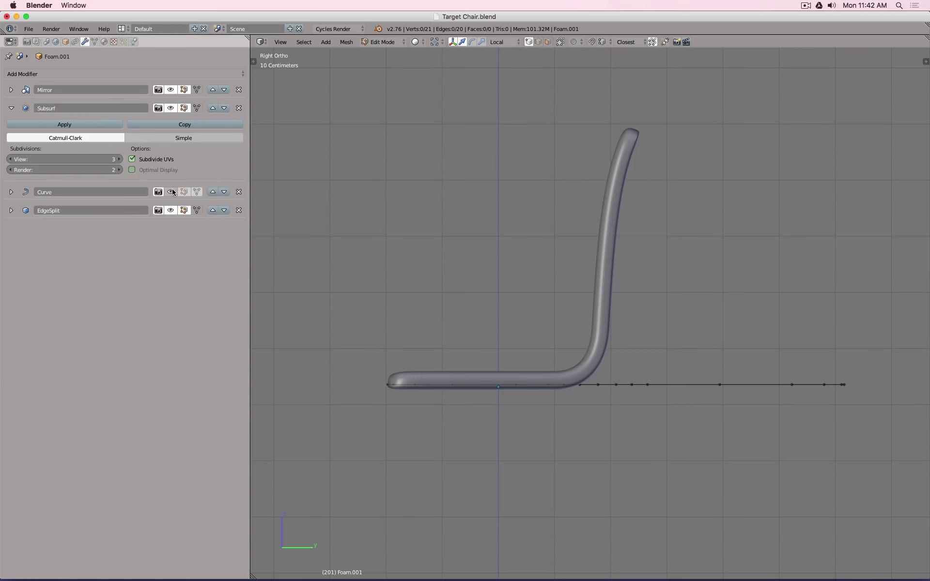
{"action": "left_click", "coordinate": [172, 192]}
{"action": "key", "text": "a"}
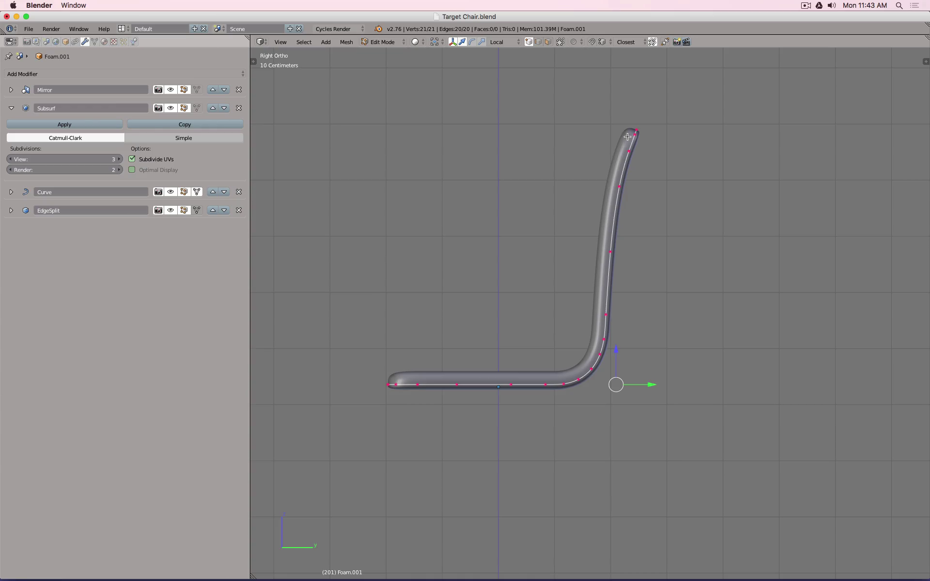
Step: Add a Shrinkwrap modifier to the separated loop with the Foam object as its target
{"action": "left_click", "coordinate": [143, 74]}
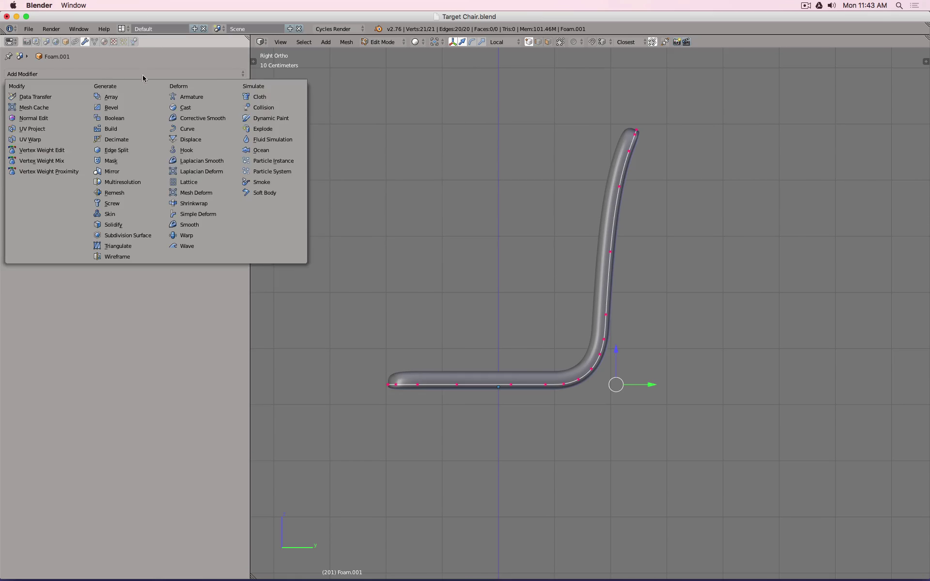
{"action": "left_click", "coordinate": [214, 205]}
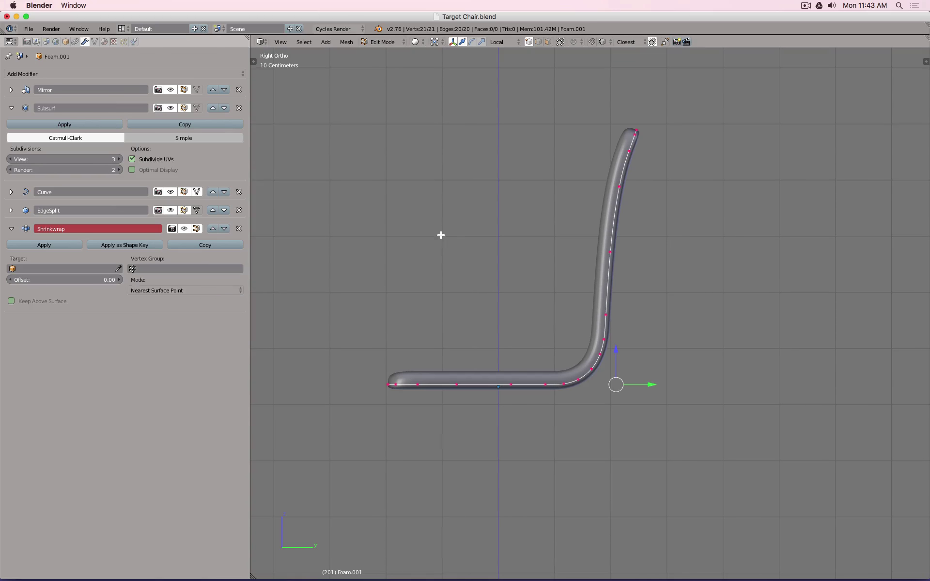
{"action": "middle_click_drag", "start_coordinate": [440, 235], "coordinate": [494, 249]}
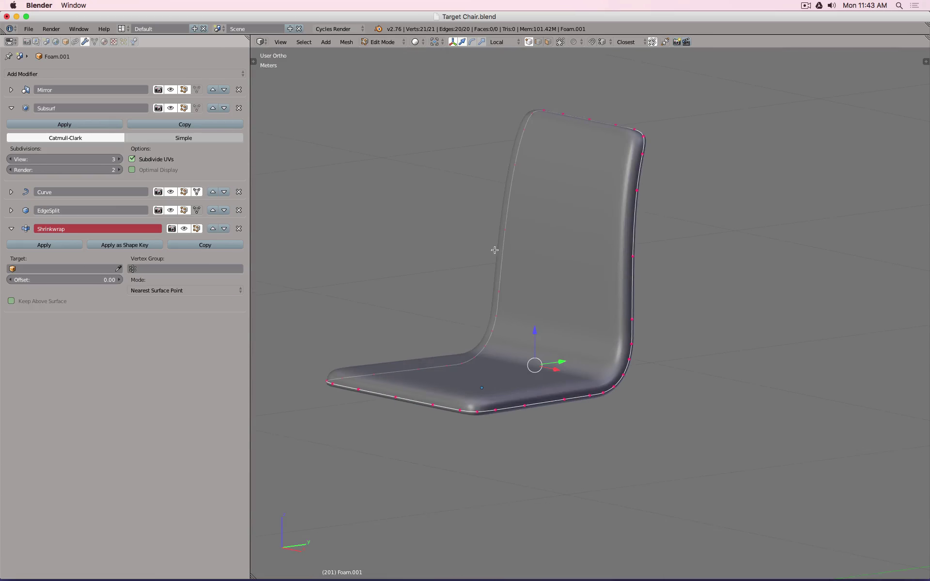
{"action": "left_click", "coordinate": [118, 269]}
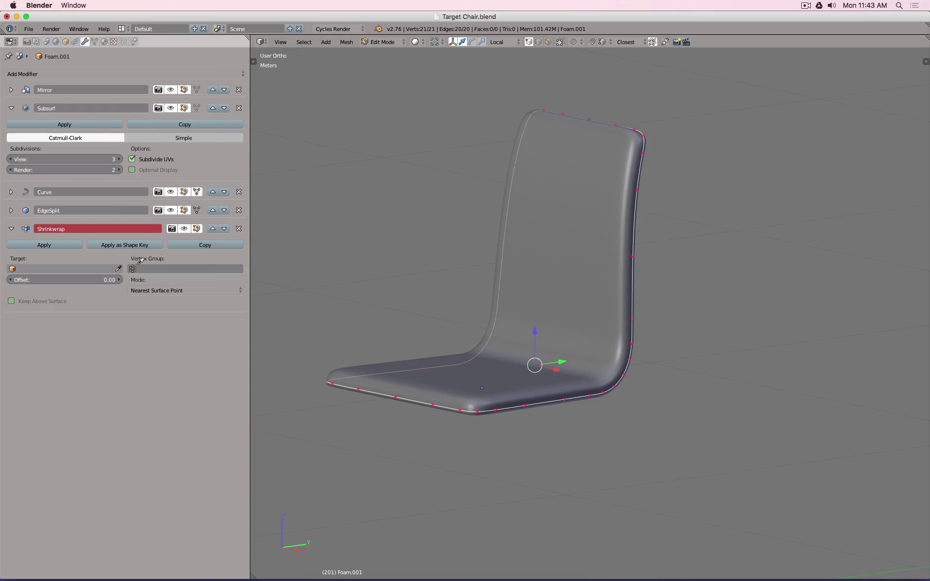
{"action": "left_click", "coordinate": [569, 120]}
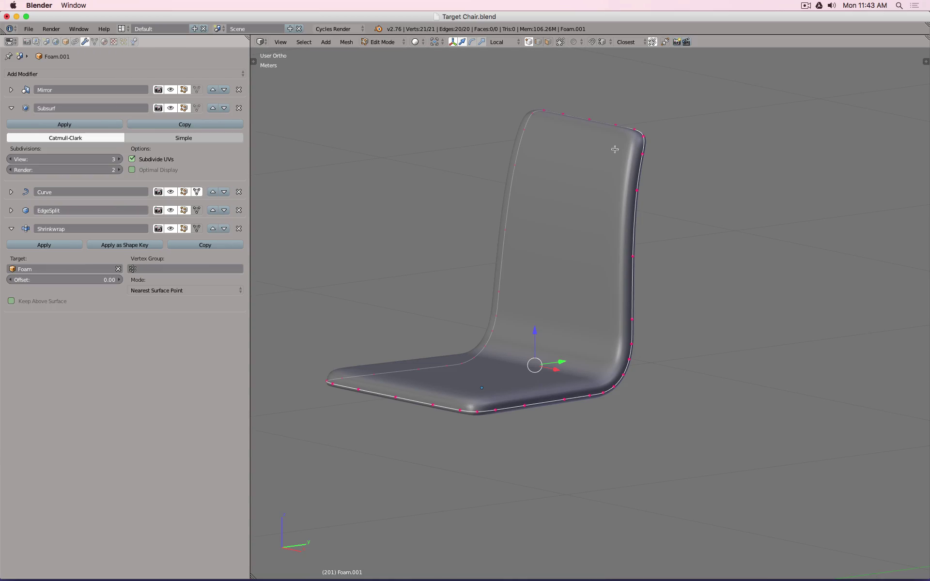
Step: Inspect how closely the shrinkwrapped loop hugs the foam at the backrest's upper corner
{"action": "middle_click_drag", "start_coordinate": [615, 149], "coordinate": [691, 150]}
{"action": "scroll", "coordinate": [645, 121], "scroll_direction": "up", "scroll_amount": 8}
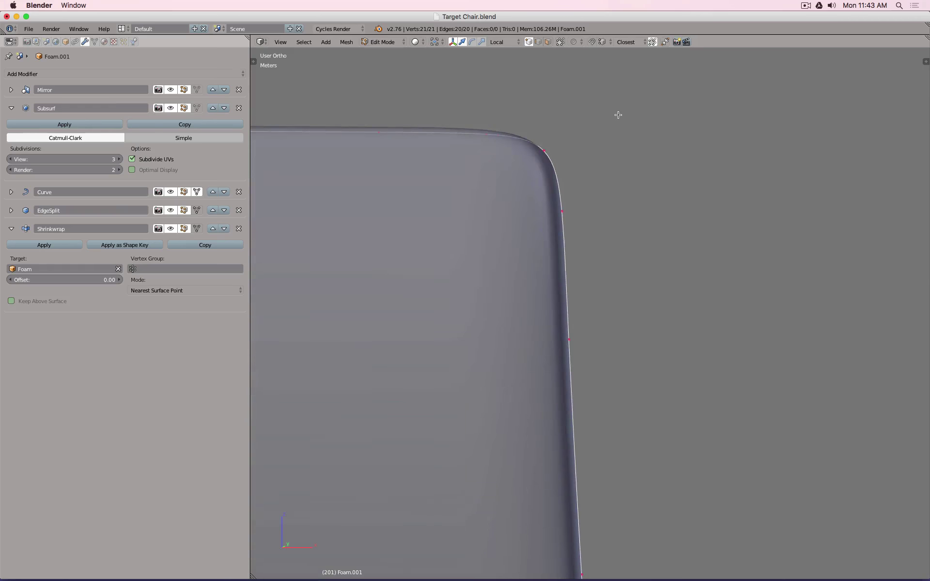
{"action": "key", "text": "Tab"}
{"action": "middle_click_drag", "start_coordinate": [605, 139], "coordinate": [531, 160]}
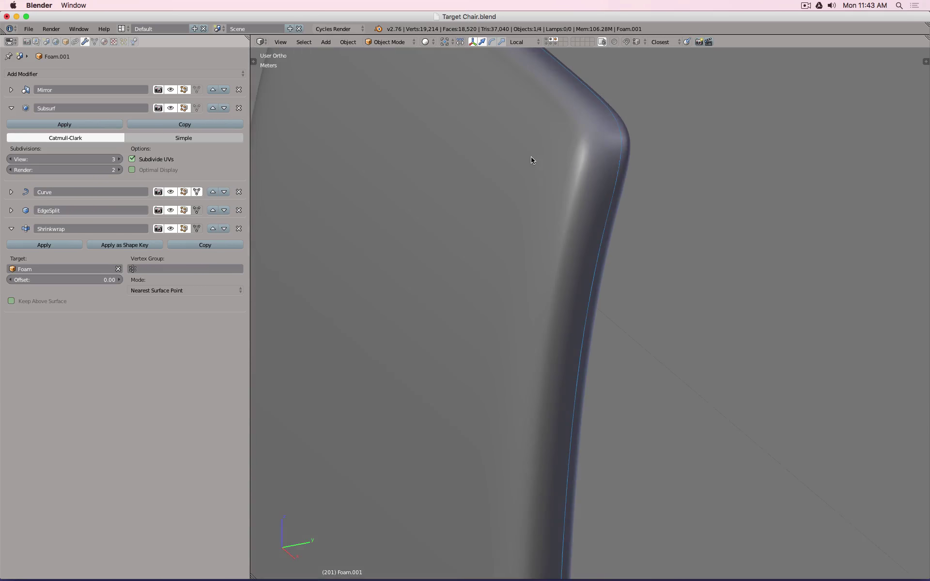
Step: Raise all the loop's vertices about 9 mm in side view and check their fit around the backrest corner
{"action": "key", "text": "KP_3"}
{"action": "scroll", "coordinate": [531, 156], "scroll_direction": "down", "scroll_amount": 6}
{"action": "key", "text": "Tab"}
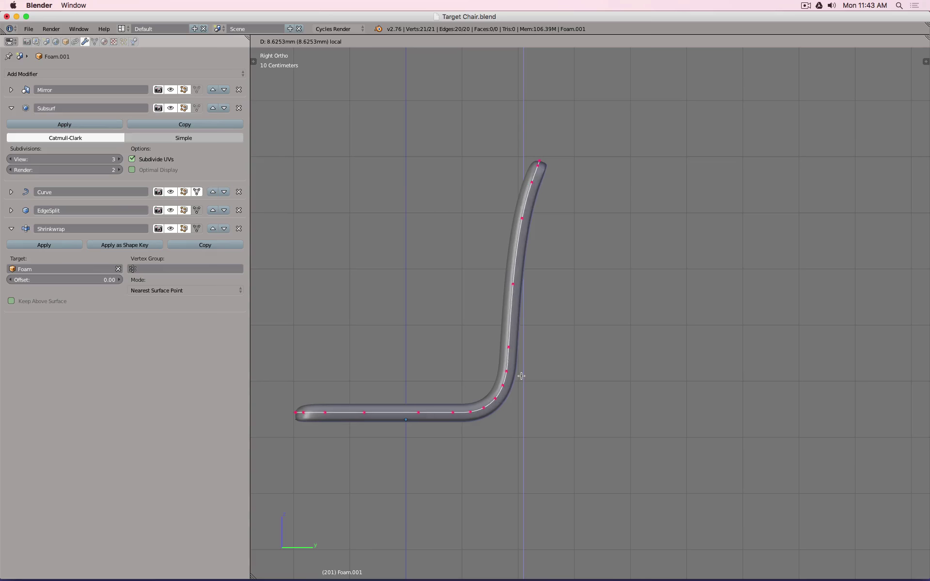
{"action": "key", "text": "Tab"}
{"action": "scroll", "coordinate": [528, 174], "scroll_direction": "up", "scroll_amount": 5}
{"action": "middle_click_drag", "start_coordinate": [536, 155], "coordinate": [684, 160]}
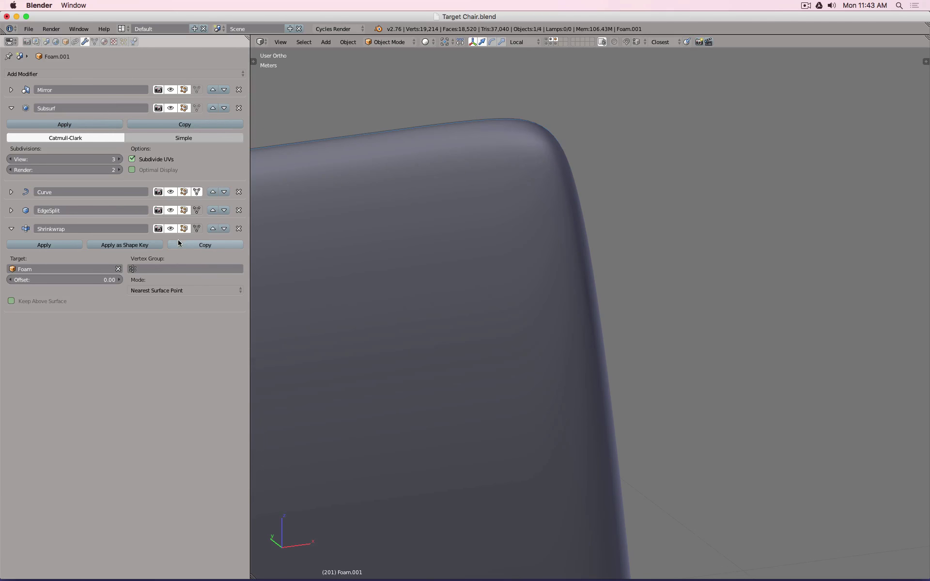
{"action": "key", "text": "Home"}
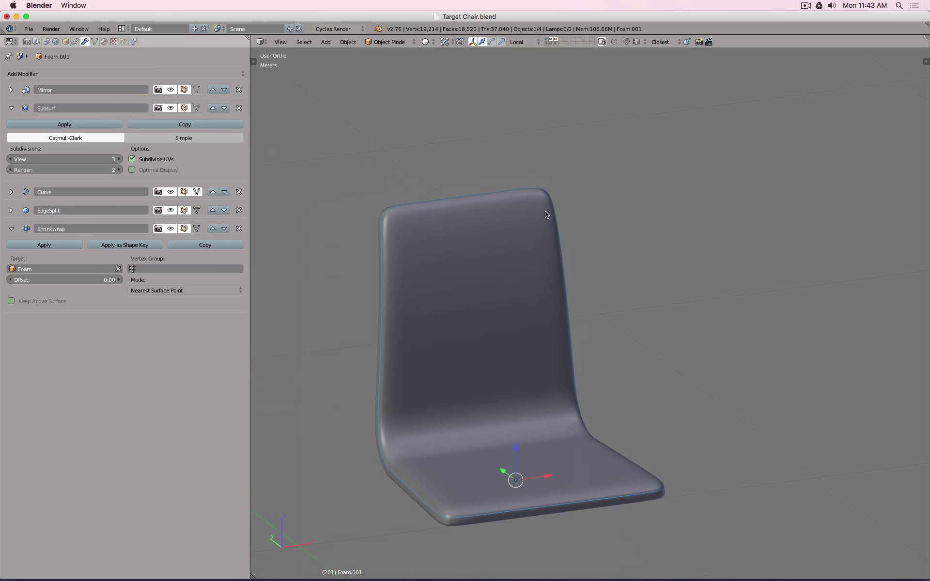
Step: Lower the loop's vertices slightly toward the foam's underside in side view, and inspect the seam line around the chair
{"action": "key", "text": "KP_3"}
{"action": "key", "text": "Tab"}
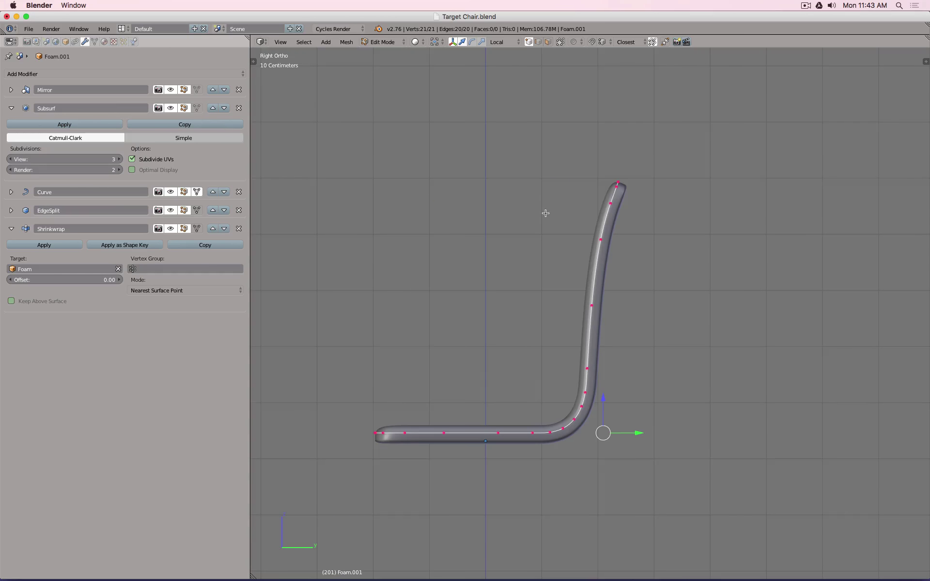
{"action": "scroll", "coordinate": [617, 386], "scroll_direction": "up", "scroll_amount": 4}
{"action": "middle_click_drag", "start_coordinate": [617, 387], "coordinate": [630, 345], "text": "shift"}
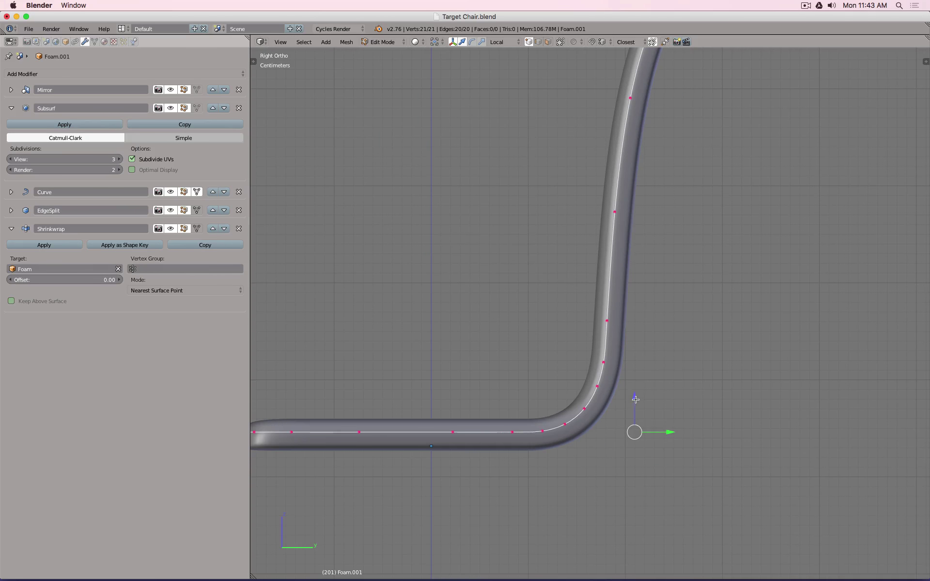
{"action": "left_click_drag", "start_coordinate": [635, 400], "coordinate": [641, 407]}
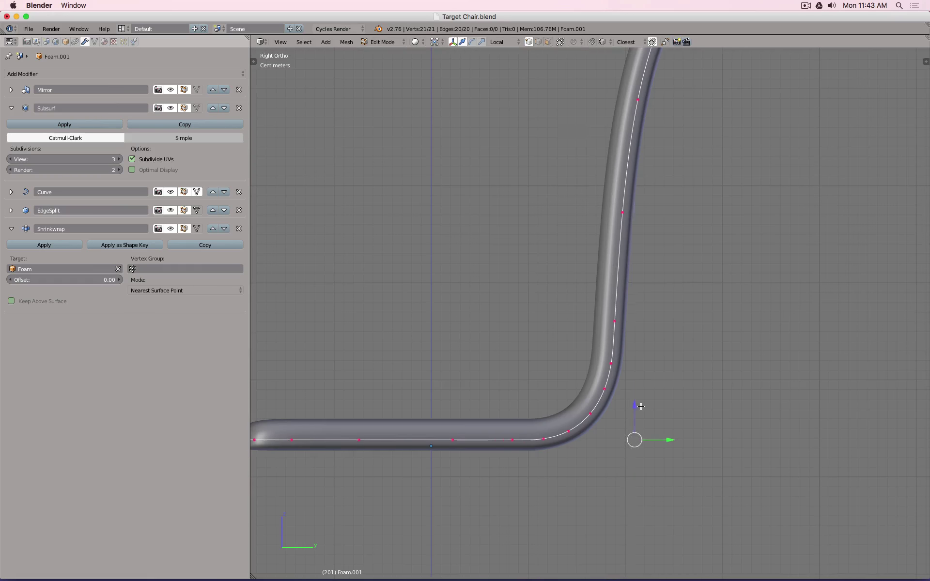
{"action": "scroll", "coordinate": [542, 248], "scroll_direction": "down", "scroll_amount": 6}
{"action": "key", "text": "Tab"}
{"action": "middle_click_drag", "start_coordinate": [542, 249], "coordinate": [679, 264]}
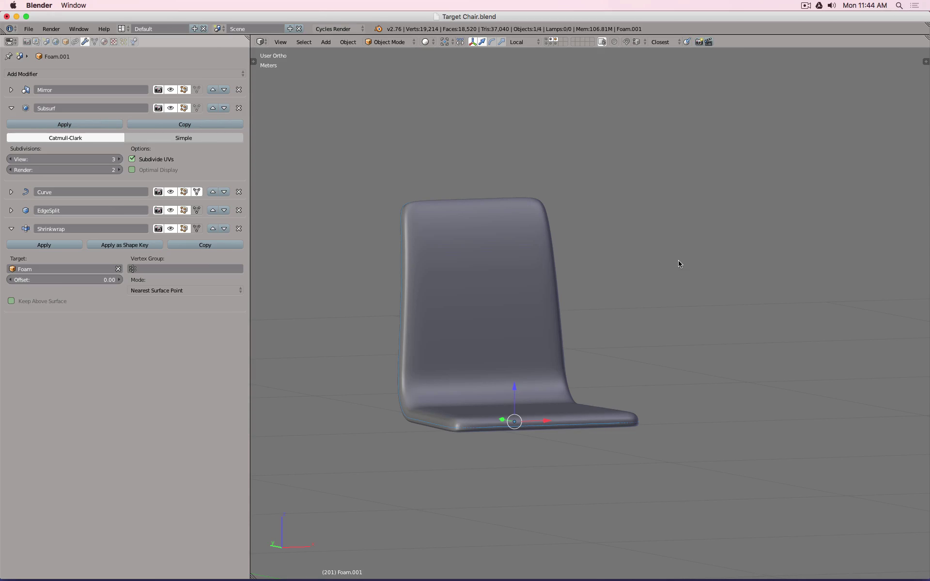
{"action": "middle_click_drag", "start_coordinate": [632, 262], "coordinate": [383, 323]}
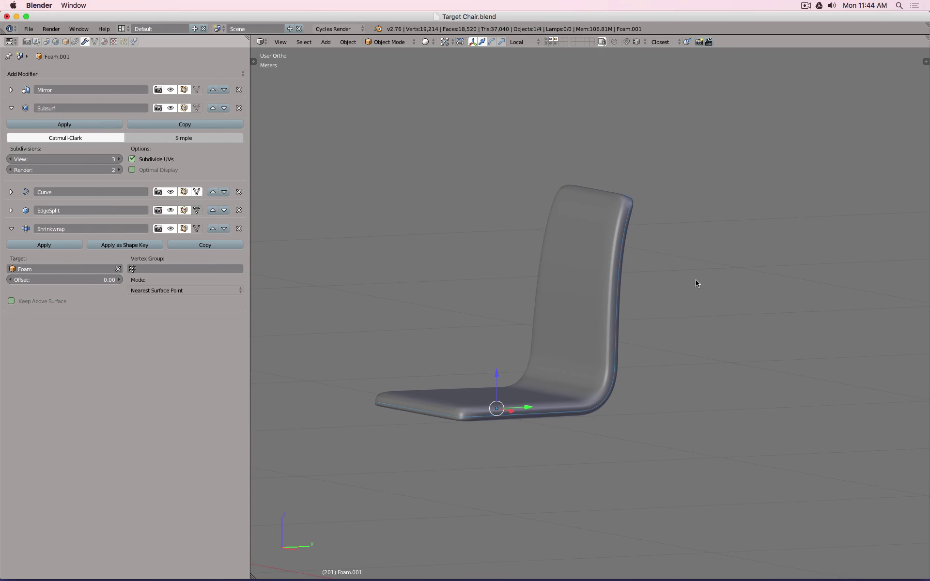
Step: Add a Skin modifier to the separated loop, view it in solid display, and collapse the Shrinkwrap settings
{"action": "key", "text": "z"}
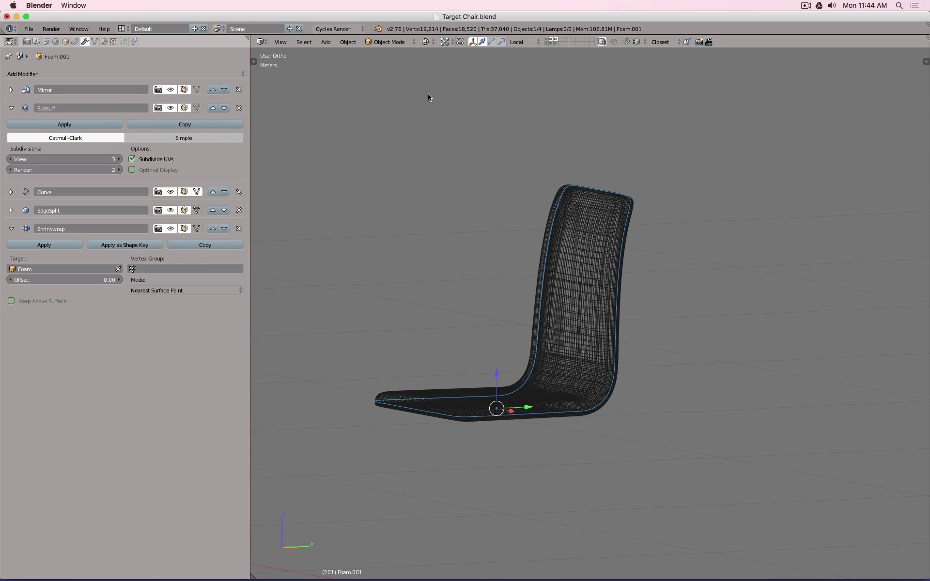
{"action": "left_click", "coordinate": [114, 74]}
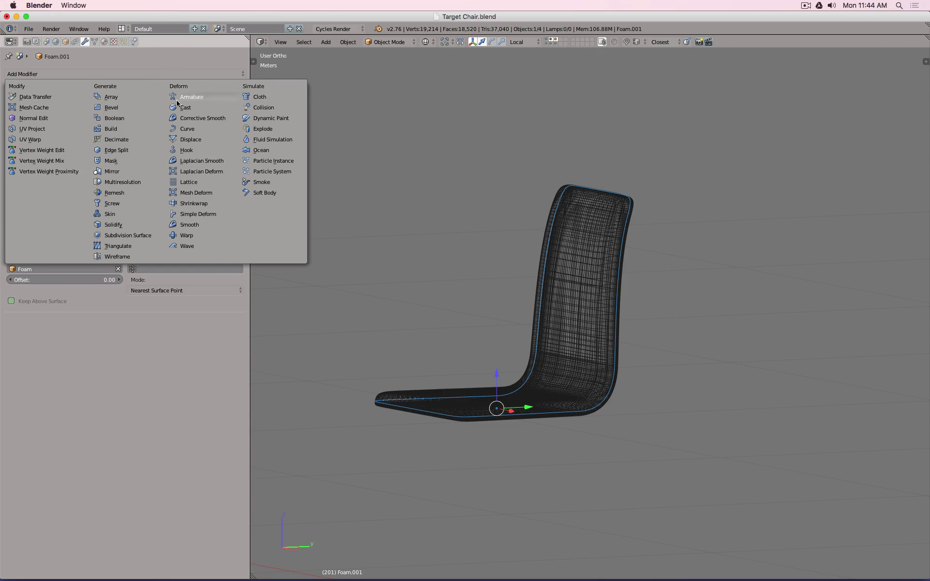
{"action": "left_click", "coordinate": [110, 214]}
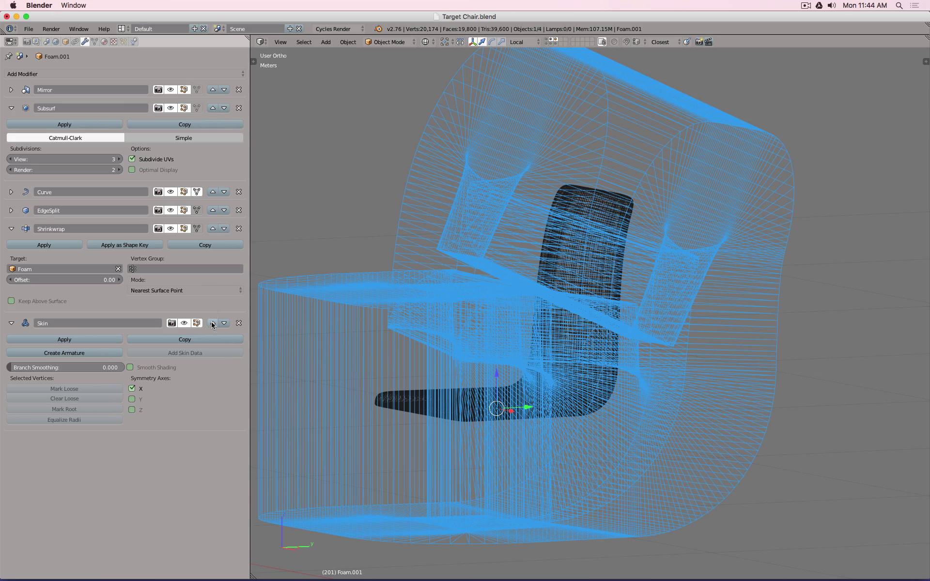
{"action": "key", "text": "z"}
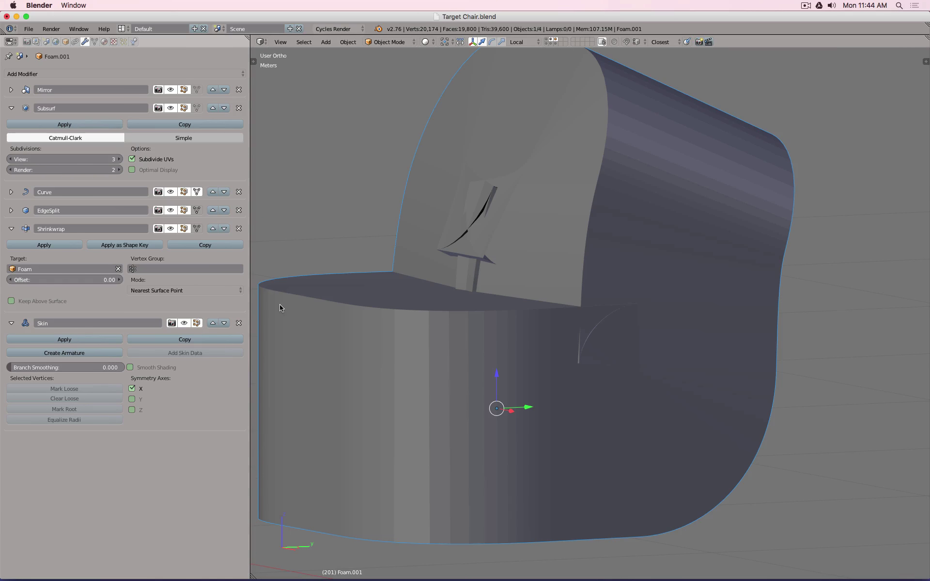
{"action": "left_click", "coordinate": [11, 229]}
Step: Shrink the skin radius of all the loop's vertices in two passes to thin the tube around the foam
{"action": "scroll", "coordinate": [489, 334], "scroll_direction": "down", "scroll_amount": 5}
{"action": "key", "text": "Tab"}
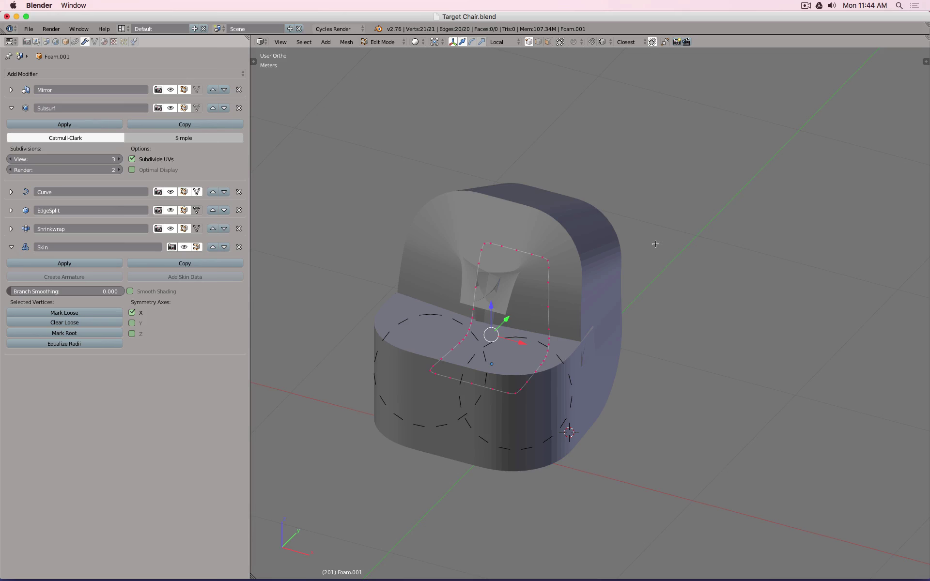
{"action": "key", "text": "s"}
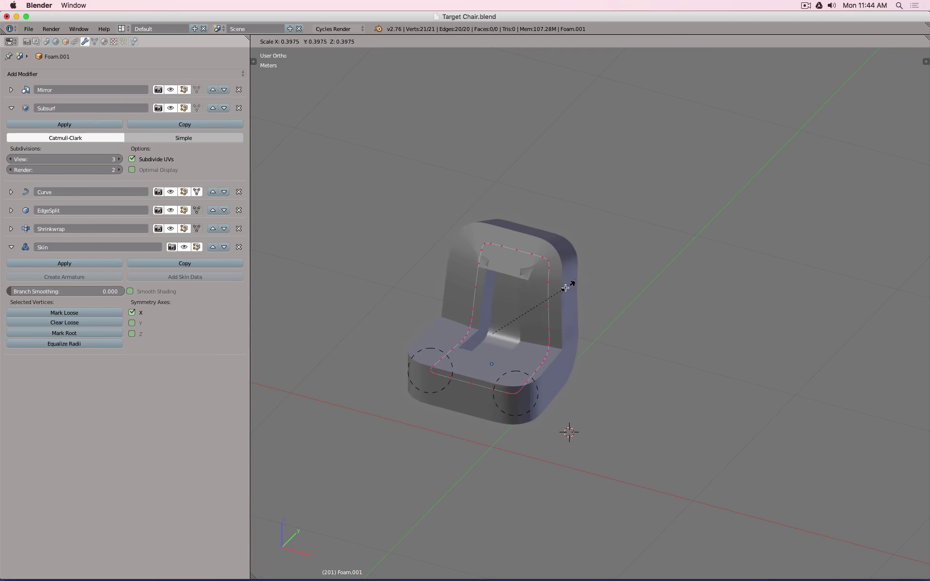
{"action": "left_click", "coordinate": [562, 276]}
{"action": "scroll", "coordinate": [569, 276], "scroll_direction": "up", "scroll_amount": 5}
{"action": "key", "text": "ctrl+a"}
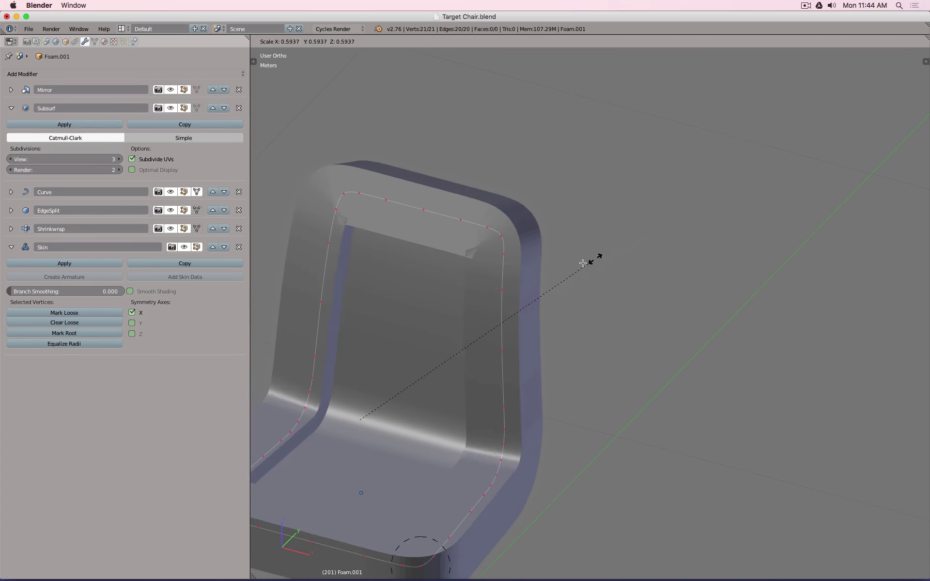
{"action": "left_click", "coordinate": [509, 294]}
Step: Shrink the loop's skin radius by a further factor of about 0.36 in front wireframe view, and return to Object Mode in solid display
{"action": "key", "text": "KP_1"}
{"action": "key", "text": "z"}
{"action": "scroll", "coordinate": [710, 185], "scroll_direction": "up", "scroll_amount": 3}
{"action": "key", "text": "s"}
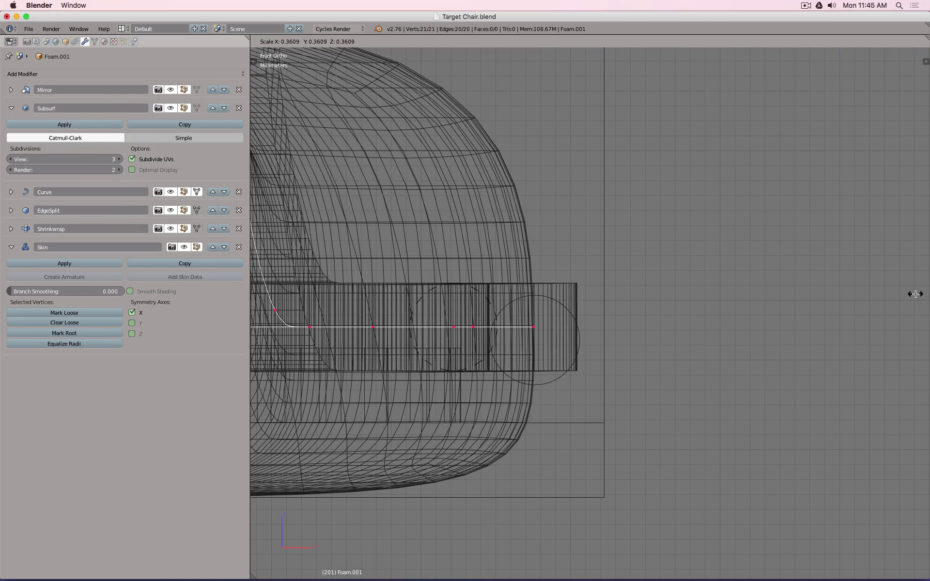
{"action": "left_click", "coordinate": [920, 293]}
{"action": "key", "text": "z"}
{"action": "scroll", "coordinate": [685, 291], "scroll_direction": "down", "scroll_amount": 10}
{"action": "mouse_move", "coordinate": [704, 285]}
{"action": "middle_mouse_down"}
{"action": "mouse_move", "coordinate": [719, 278]}
{"action": "mouse_move", "coordinate": [700, 282]}
{"action": "middle_mouse_up"}
{"action": "key", "text": "Tab"}
Step: Inspect the thin seam along the backrest, turn on the Skin modifier's Smooth Shading and collapse its settings
{"action": "scroll", "coordinate": [699, 281], "scroll_direction": "down", "scroll_amount": 5}
{"action": "key", "text": "KP_3"}
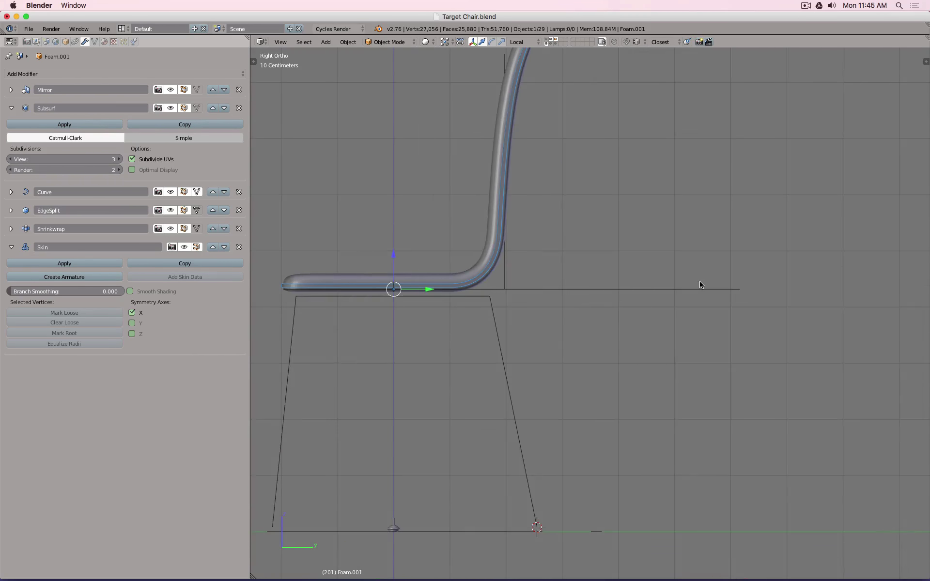
{"action": "middle_click_drag", "start_coordinate": [505, 238], "coordinate": [530, 205]}
{"action": "scroll", "coordinate": [691, 313], "scroll_direction": "up", "scroll_amount": 5}
{"action": "middle_click_drag", "start_coordinate": [689, 311], "coordinate": [756, 256]}
{"action": "middle_click_drag", "start_coordinate": [545, 182], "coordinate": [703, 290]}
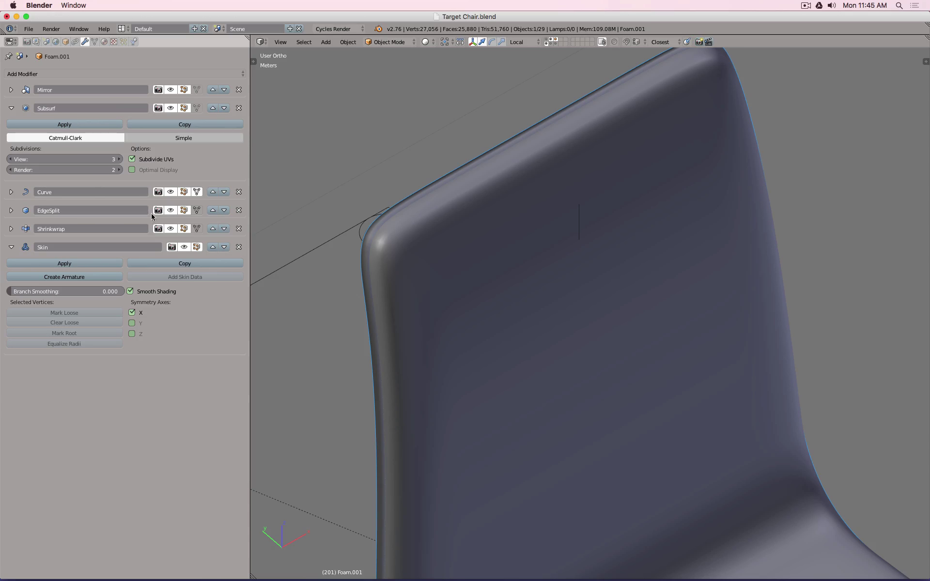
{"action": "left_click", "coordinate": [11, 247]}
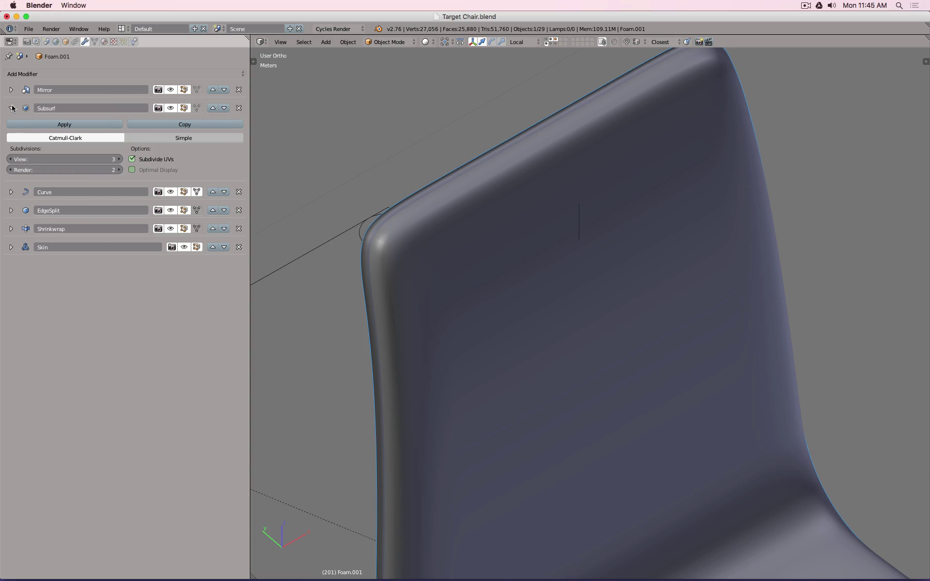
Step: Add a second Subdivision Surface modifier after the Skin modifier and set its view subdivisions to 2
{"action": "left_click", "coordinate": [12, 108]}
{"action": "left_click", "coordinate": [65, 73]}
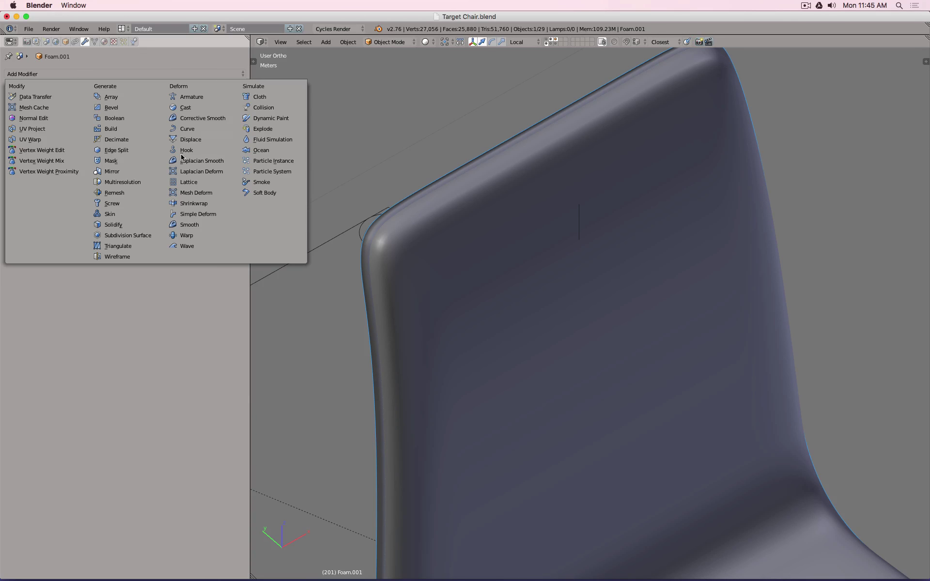
{"action": "left_click", "coordinate": [141, 235]}
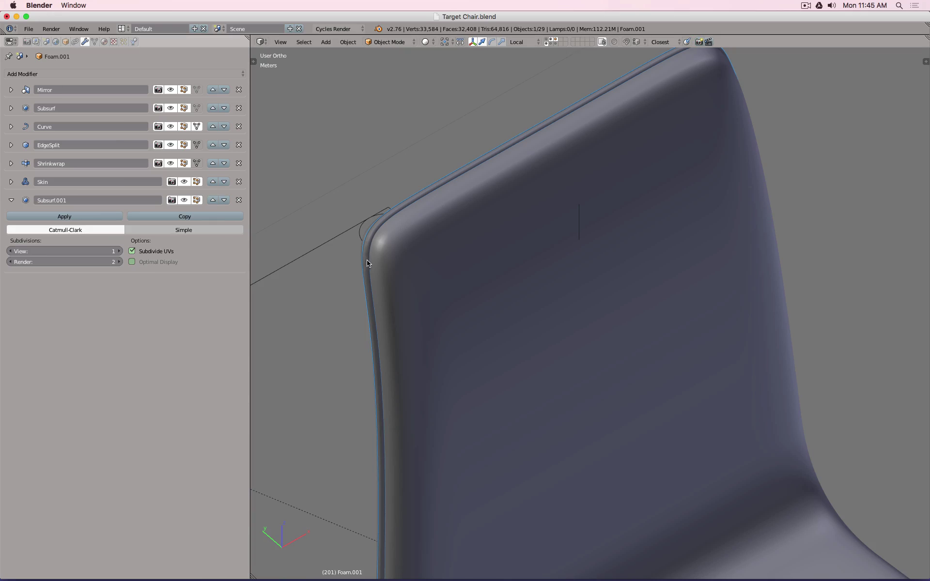
{"action": "middle_click_drag", "start_coordinate": [491, 283], "coordinate": [550, 244]}
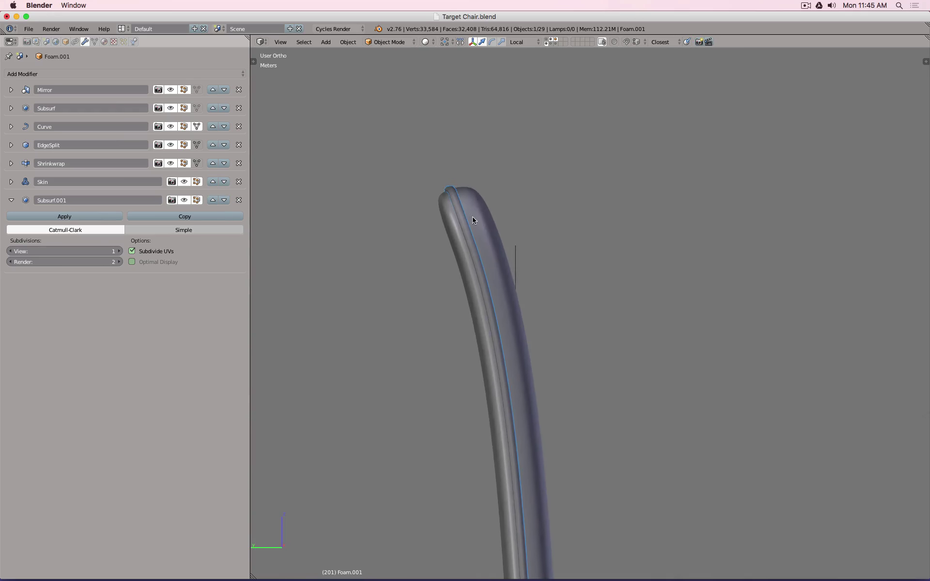
{"action": "scroll", "coordinate": [443, 161], "scroll_direction": "up", "scroll_amount": 8}
{"action": "middle_click_drag", "start_coordinate": [479, 275], "coordinate": [477, 276]}
{"action": "left_click", "coordinate": [118, 251]}
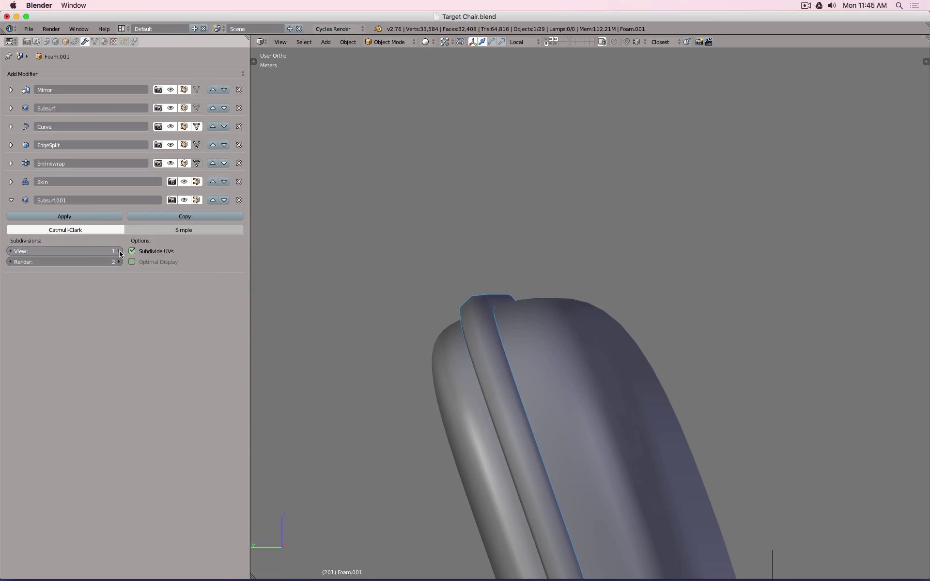
Step: Raise all the loop's vertices slightly along global Z so the seam runs higher on the foam's side
{"action": "middle_click_drag", "start_coordinate": [509, 315], "coordinate": [596, 310]}
{"action": "scroll", "coordinate": [575, 279], "scroll_direction": "down", "scroll_amount": 5}
{"action": "scroll", "coordinate": [596, 310], "scroll_direction": "up", "scroll_amount": 4}
{"action": "scroll", "coordinate": [607, 314], "scroll_direction": "up", "scroll_amount": 3}
{"action": "scroll", "coordinate": [607, 314], "scroll_direction": "down", "scroll_amount": 3}
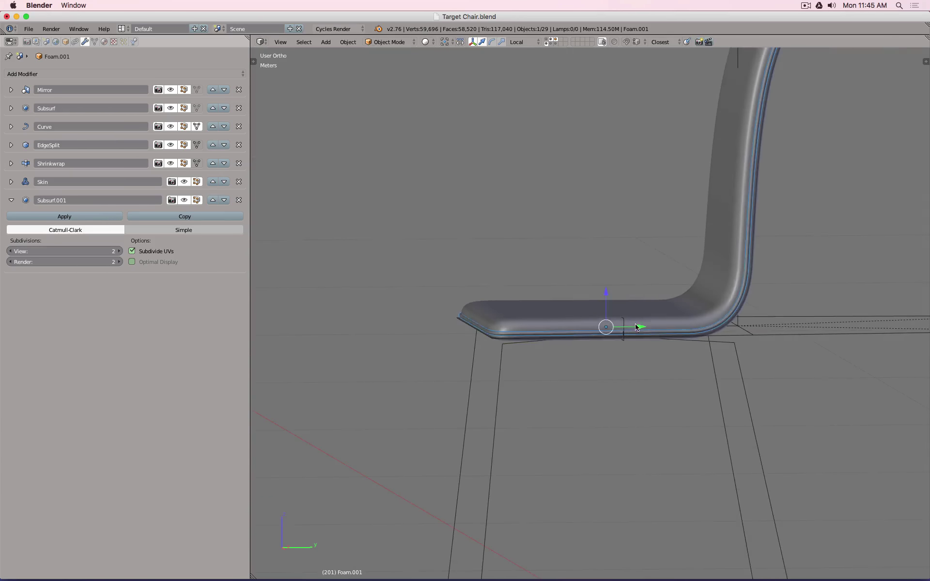
{"action": "key", "text": "Tab"}
{"action": "scroll", "coordinate": [644, 325], "scroll_direction": "up", "scroll_amount": 2}
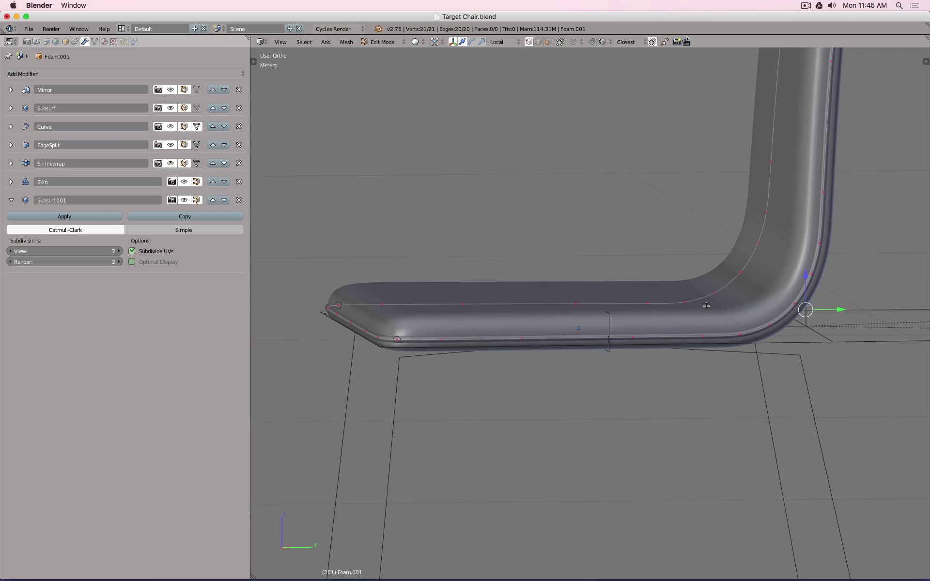
{"action": "key", "text": "g"}
{"action": "key", "text": "z"}
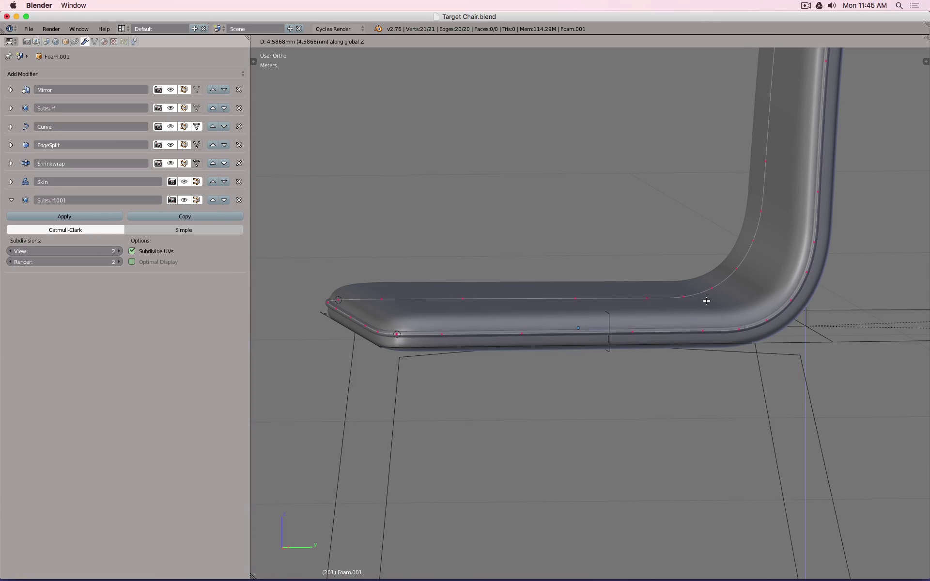
{"action": "left_click", "coordinate": [698, 300]}
{"action": "key", "text": "Tab"}
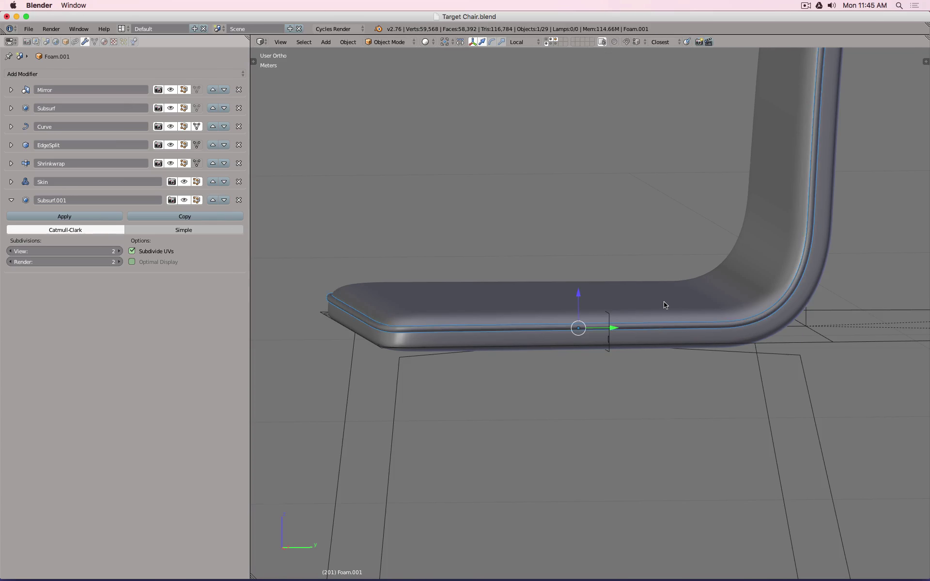
Step: Lower all the loop's vertices about 11 mm along global Z toward the foam's bottom edge, and check the seat's front corner
{"action": "mouse_move", "coordinate": [664, 305]}
{"action": "middle_mouse_down"}
{"action": "mouse_move", "coordinate": [634, 322]}
{"action": "mouse_move", "coordinate": [642, 409]}
{"action": "mouse_move", "coordinate": [753, 303]}
{"action": "mouse_move", "coordinate": [749, 315]}
{"action": "mouse_move", "coordinate": [767, 334]}
{"action": "mouse_move", "coordinate": [768, 297]}
{"action": "mouse_move", "coordinate": [623, 301]}
{"action": "mouse_move", "coordinate": [652, 303]}
{"action": "middle_mouse_up"}
{"action": "scroll", "coordinate": [422, 288], "scroll_direction": "up", "scroll_amount": 3}
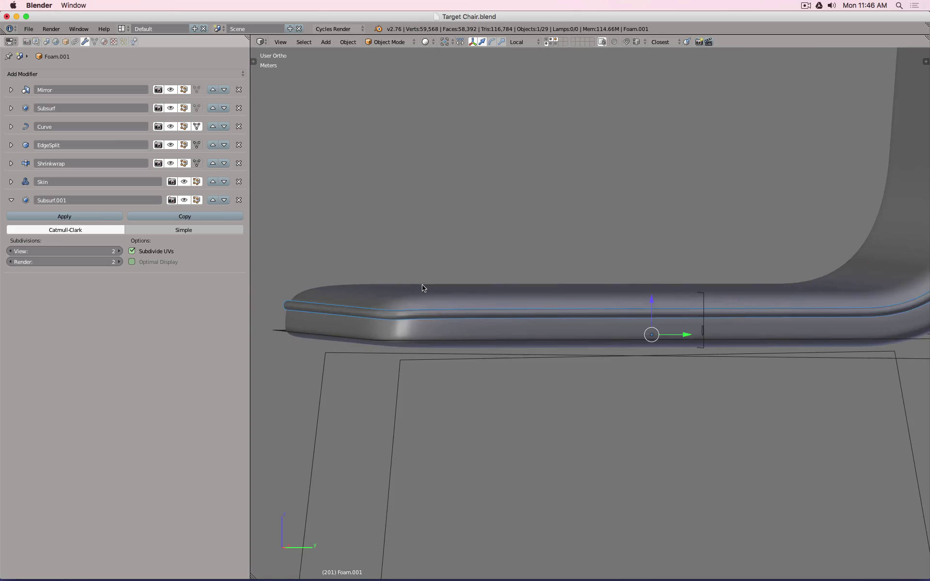
{"action": "key", "text": "Tab"}
{"action": "key", "text": "g"}
{"action": "key", "text": "z"}
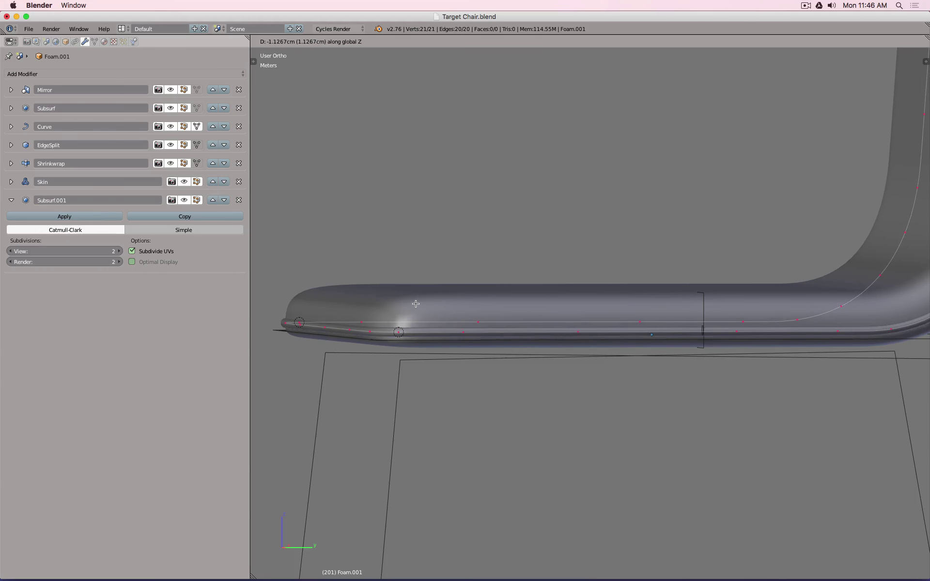
{"action": "left_click", "coordinate": [416, 304]}
{"action": "key", "text": "Tab"}
{"action": "middle_click_drag", "start_coordinate": [415, 307], "coordinate": [457, 321]}
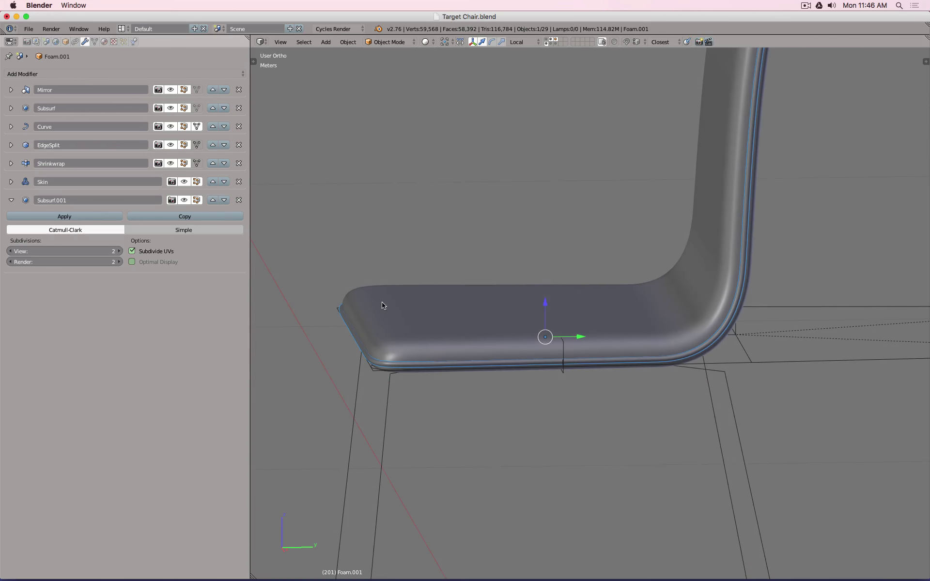
{"action": "scroll", "coordinate": [278, 281], "scroll_direction": "up", "scroll_amount": 3}
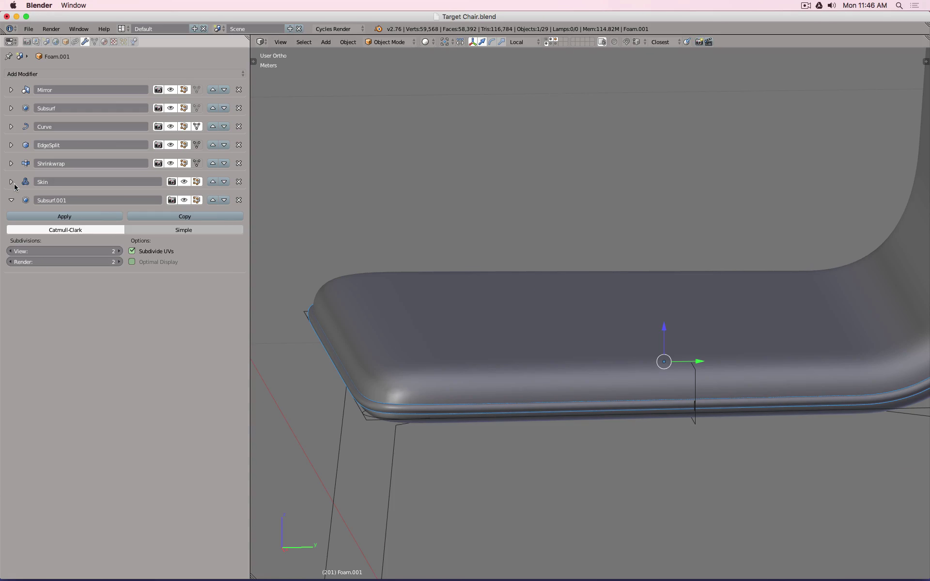
Step: Set the loop's Shrinkwrap offset to 0.01 and enable Keep Above Surface
{"action": "left_click", "coordinate": [12, 163]}
{"action": "left_click", "coordinate": [61, 216]}
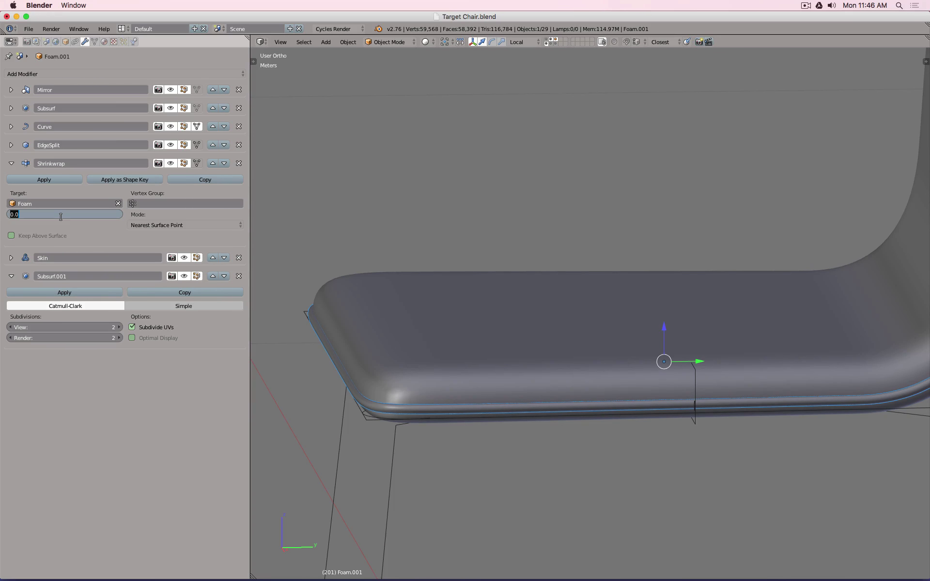
{"action": "left_click", "coordinate": [61, 216]}
{"action": "key", "text": "Return"}
{"action": "left_click", "coordinate": [84, 214]}
{"action": "left_click", "coordinate": [83, 213]}
{"action": "key", "text": "BackSpace"}
{"action": "key", "text": "Return"}
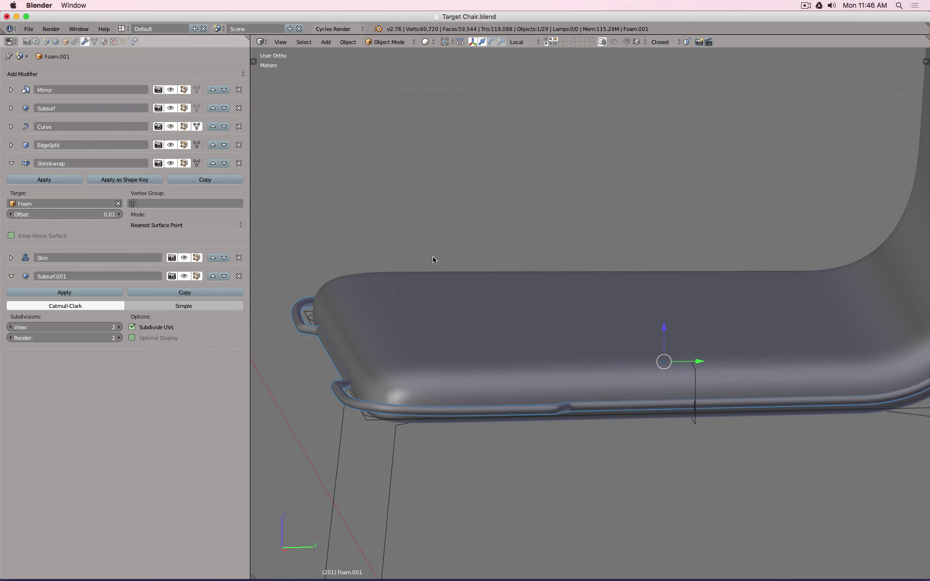
{"action": "left_click", "coordinate": [39, 237]}
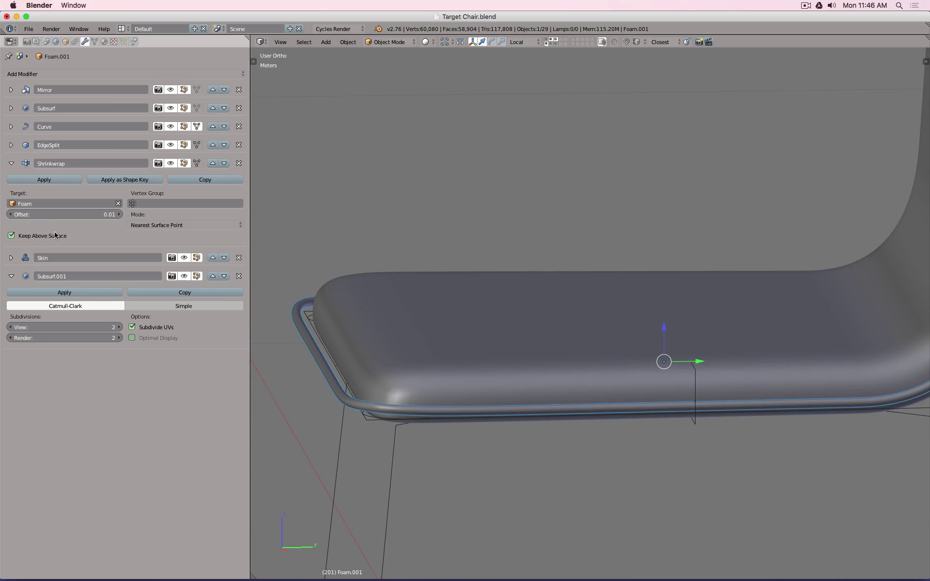
Step: Set the Shrinkwrap offset to 0.001
{"action": "left_click", "coordinate": [52, 214]}
{"action": "left_click", "coordinate": [52, 214]}
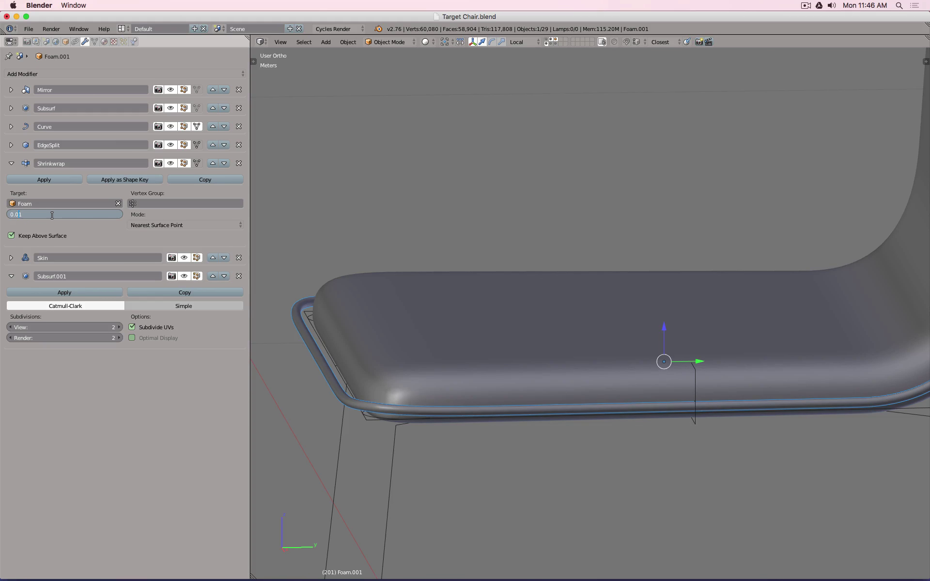
{"action": "key", "text": "Left"}
{"action": "type", "text": "0"}
{"action": "key", "text": "Return"}
Step: Examine how far the piping sits from the foam, from above and in a clipped cross-section of the seat edge
{"action": "middle_click_drag", "start_coordinate": [284, 241], "coordinate": [438, 286]}
{"action": "key", "text": "KP_7"}
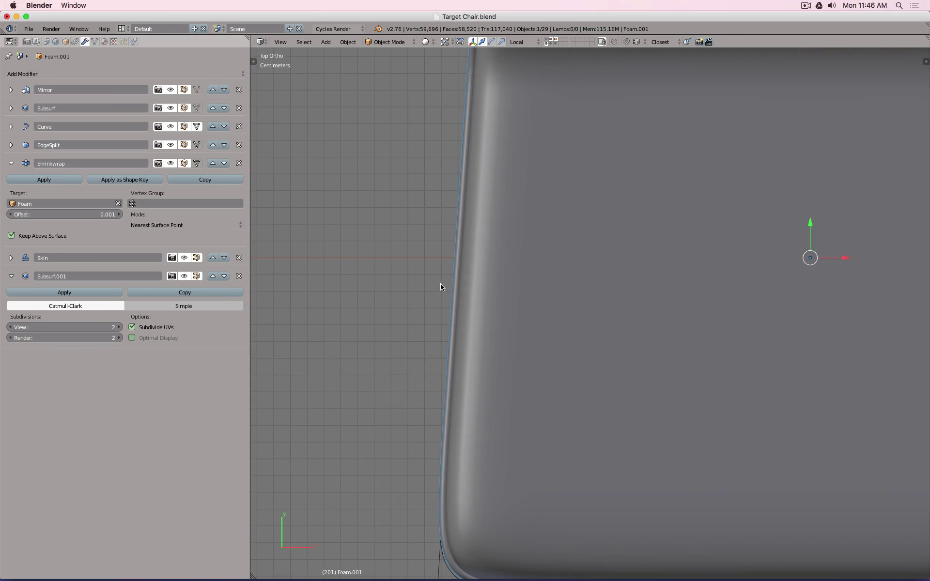
{"action": "scroll", "coordinate": [484, 362], "scroll_direction": "down", "scroll_amount": 10}
{"action": "middle_click_drag", "start_coordinate": [484, 362], "coordinate": [447, 336]}
{"action": "scroll", "coordinate": [447, 336], "scroll_direction": "up", "scroll_amount": 4}
{"action": "middle_click_drag", "start_coordinate": [476, 227], "coordinate": [479, 235]}
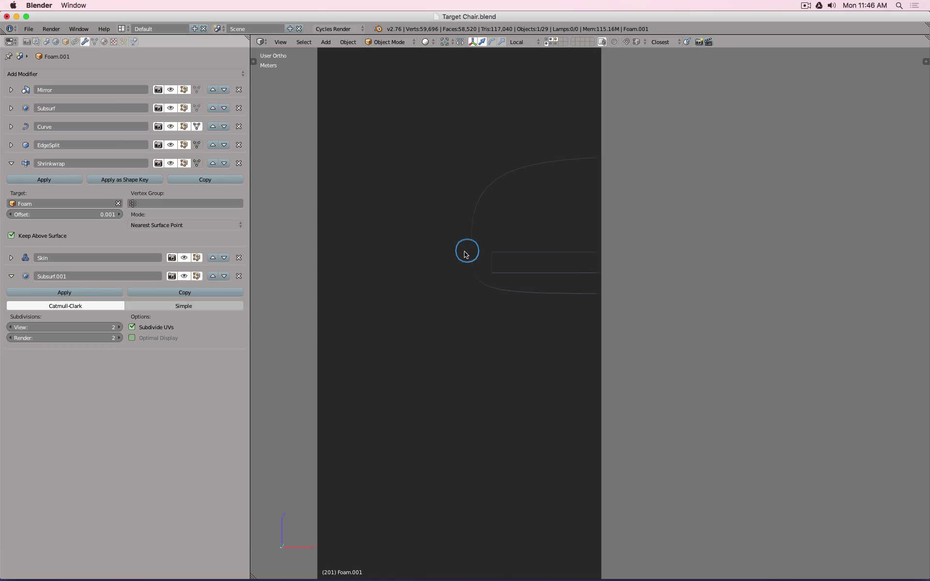
Step: Set the Shrinkwrap offset to 0.002
{"action": "left_click", "coordinate": [93, 214]}
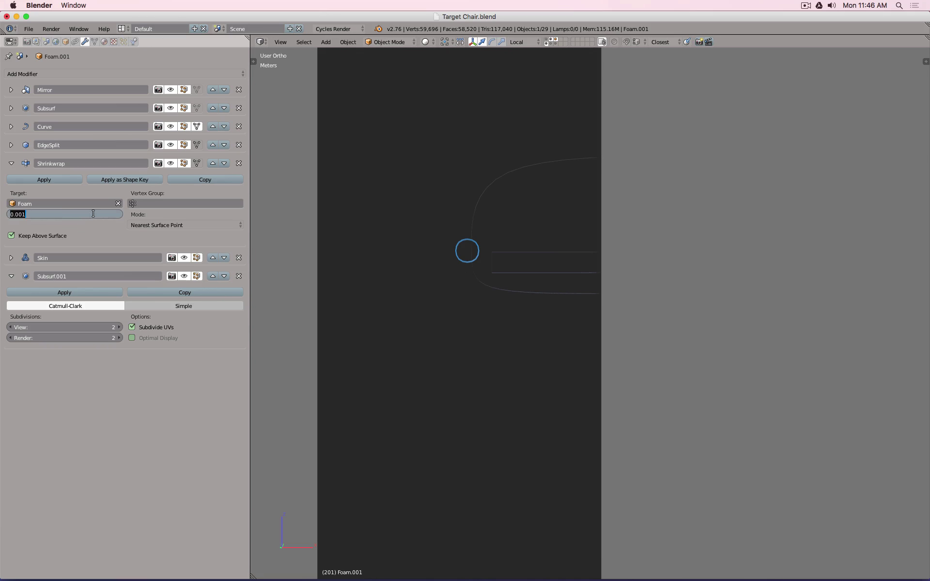
{"action": "left_click", "coordinate": [93, 214]}
{"action": "key", "text": "Return"}
{"action": "double_click", "coordinate": [93, 216]}
{"action": "type", "text": ".002"}
{"action": "key", "text": "Return"}
Step: Clear the clipping border and examine the piping around the backrest and the seat's front corner
{"action": "key", "text": "alt+b"}
{"action": "scroll", "coordinate": [546, 237], "scroll_direction": "down", "scroll_amount": 8}
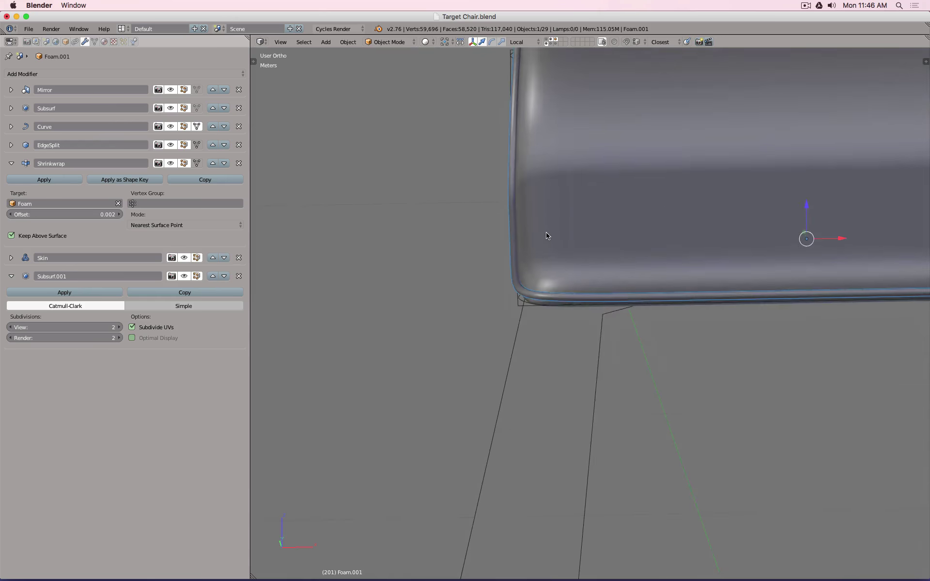
{"action": "middle_click_drag", "start_coordinate": [546, 237], "coordinate": [731, 287]}
{"action": "scroll", "coordinate": [608, 250], "scroll_direction": "down", "scroll_amount": 3}
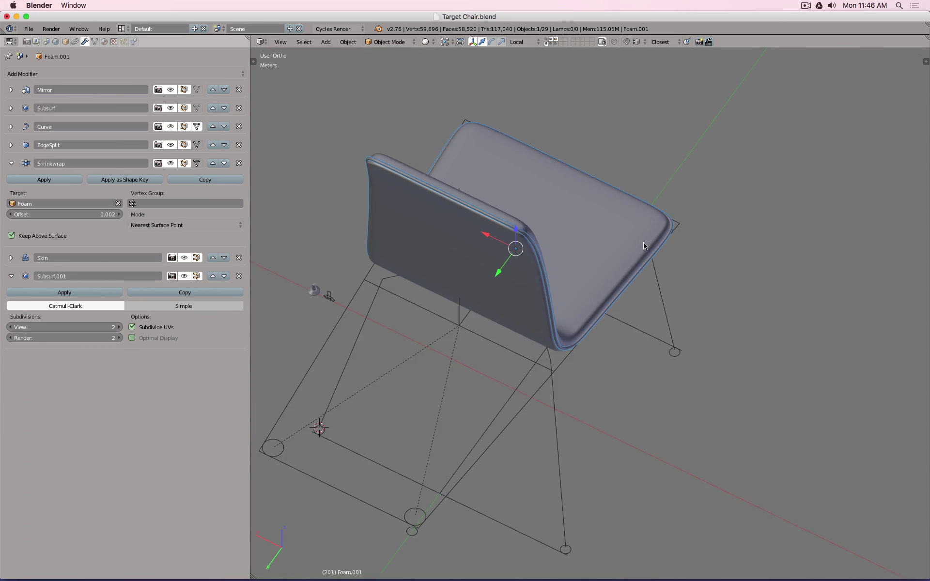
{"action": "middle_click_drag", "start_coordinate": [643, 242], "coordinate": [407, 157]}
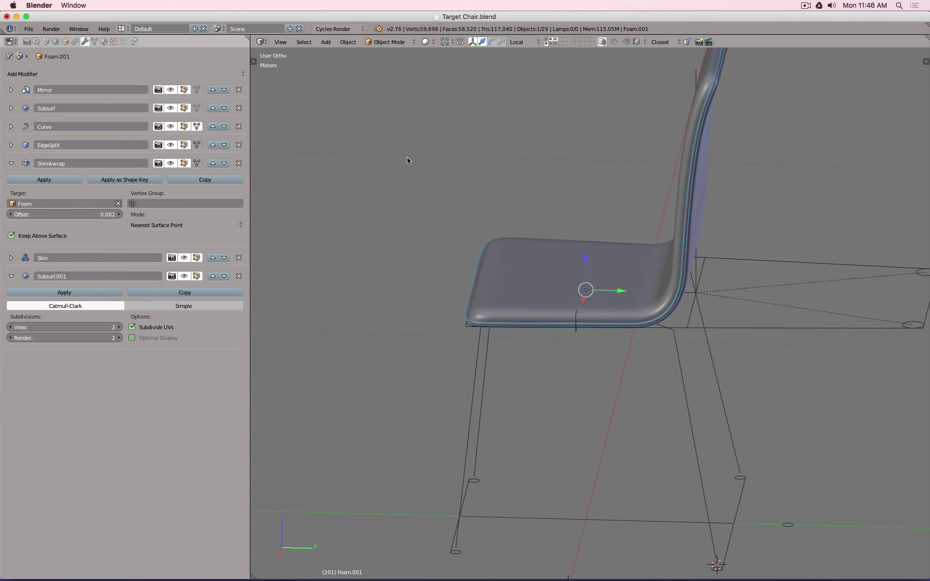
{"action": "scroll", "coordinate": [602, 283], "scroll_direction": "up", "scroll_amount": 5}
{"action": "middle_click_drag", "start_coordinate": [428, 243], "coordinate": [309, 384]}
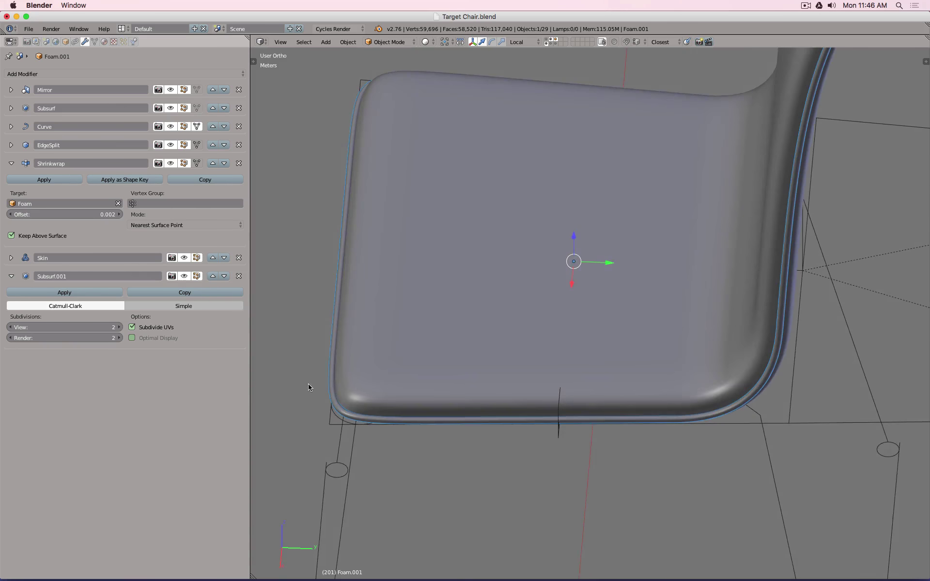
{"action": "scroll", "coordinate": [355, 405], "scroll_direction": "up", "scroll_amount": 6}
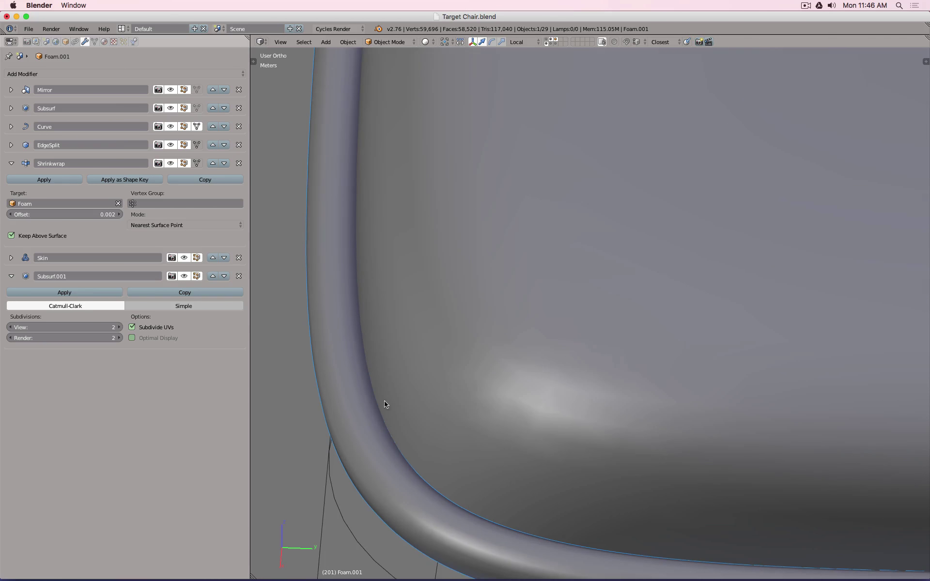
Step: Set the Shrinkwrap offset to 0.0015
{"action": "left_click", "coordinate": [85, 215]}
{"action": "type", "text": "0.0015"}
{"action": "key", "text": "Return"}
{"action": "scroll", "coordinate": [354, 278], "scroll_direction": "down", "scroll_amount": 10}
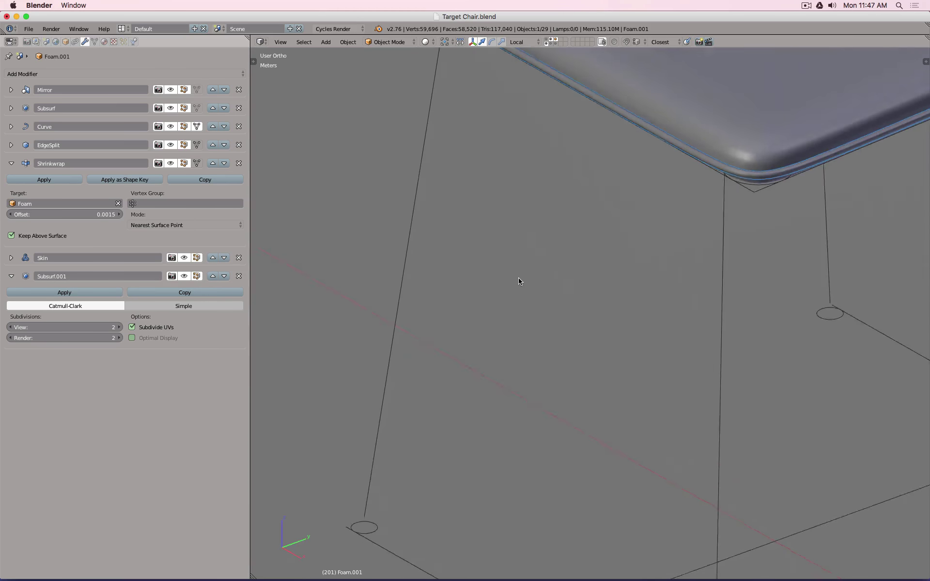
Step: Deselect everything and review the chair with its piping in front and right side views
{"action": "key", "text": "a"}
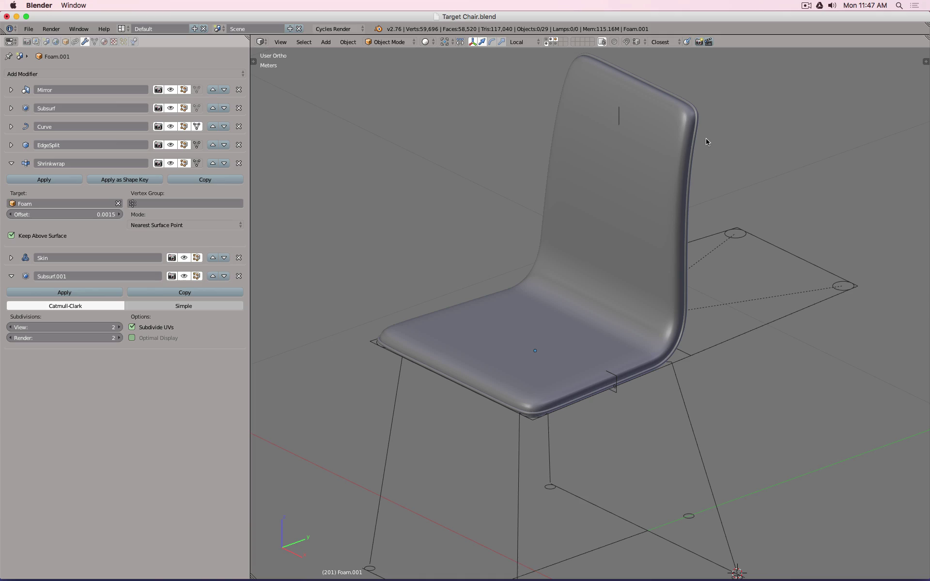
{"action": "key", "text": "KP_1"}
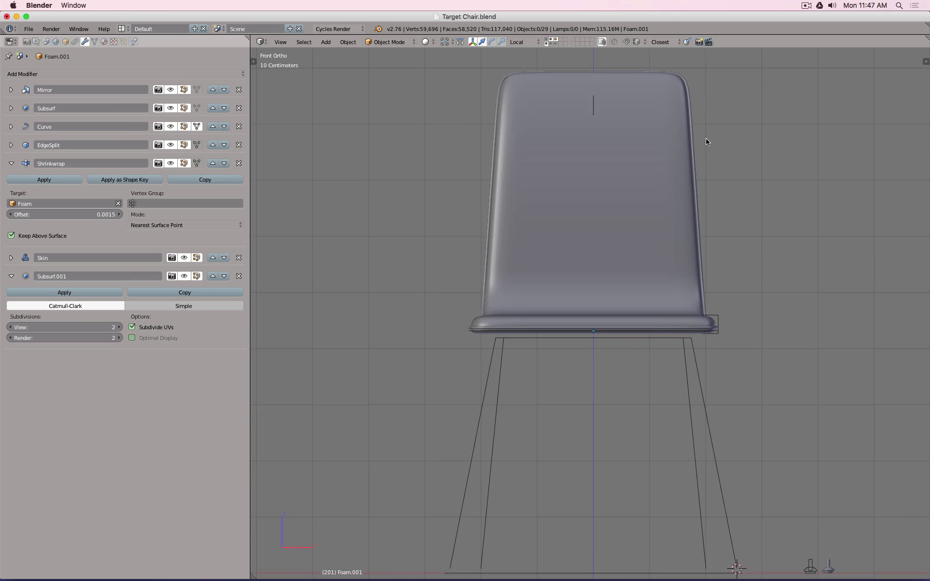
{"action": "key", "text": "KP_3"}
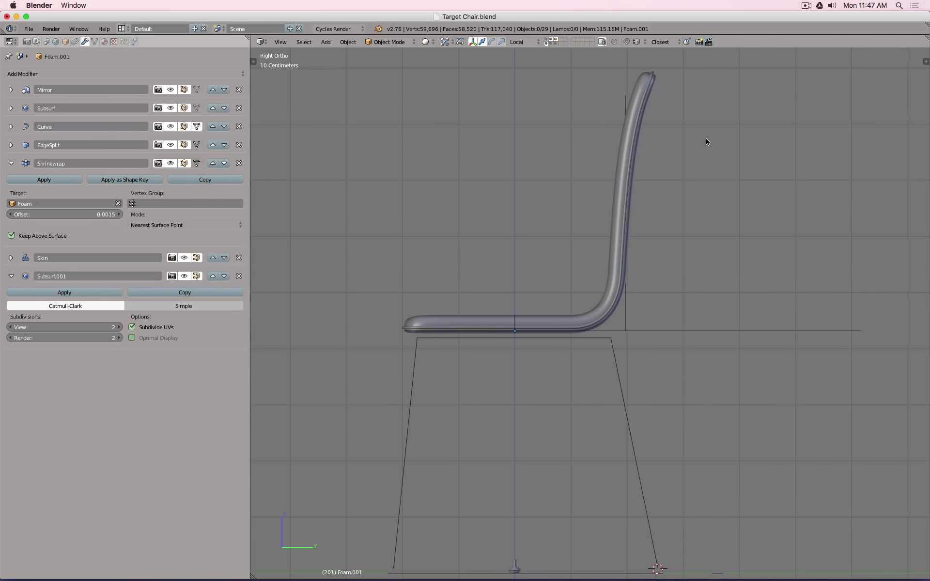
Step: Show only the layers holding the chair legs and the foam cushion, hiding the guide outlines
{"action": "middle_click_drag", "start_coordinate": [714, 141], "coordinate": [761, 167]}
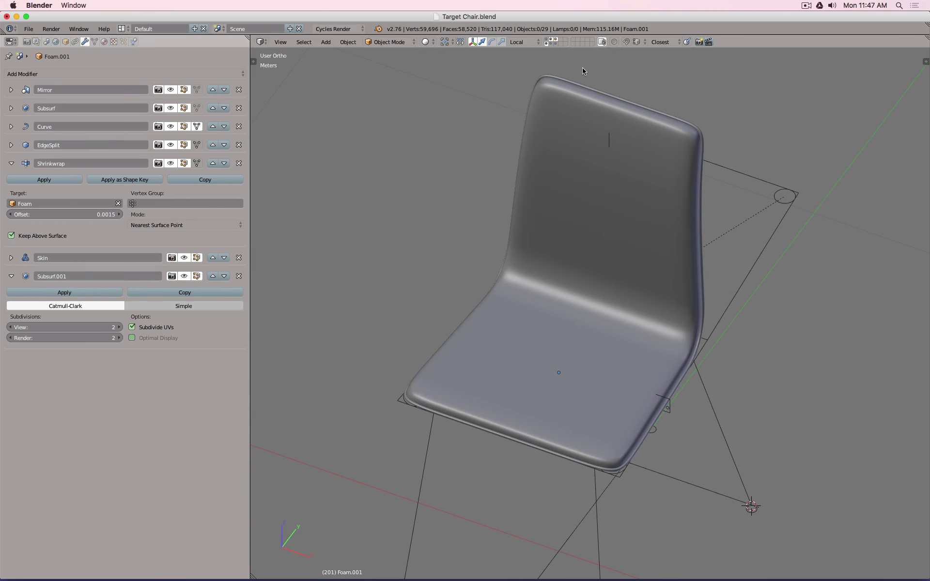
{"action": "left_click", "coordinate": [557, 42]}
{"action": "middle_click_drag", "start_coordinate": [725, 255], "coordinate": [675, 199]}
{"action": "left_click", "coordinate": [548, 39], "text": "shift"}
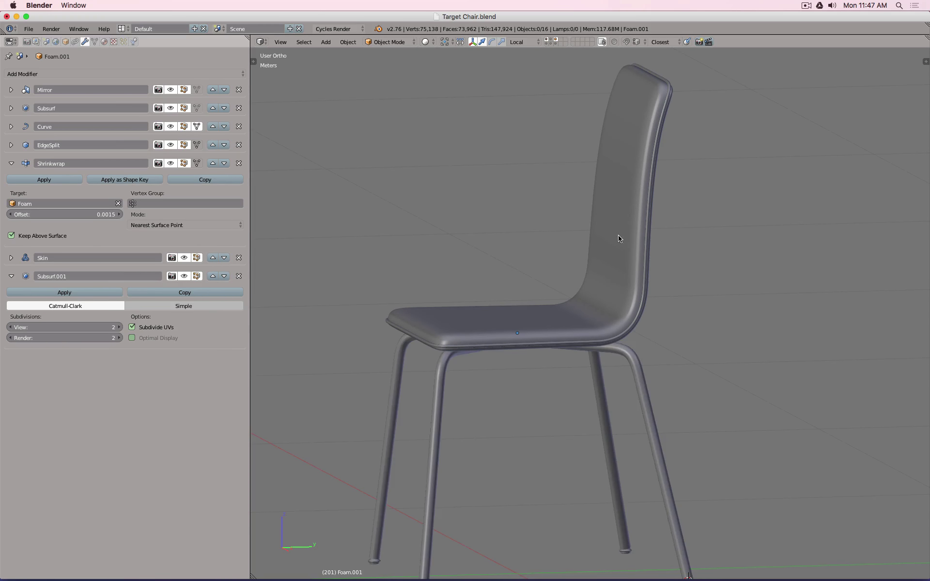
Step: Examine the piping around the top of the backrest from several angles on the assembled chair
{"action": "middle_click_drag", "start_coordinate": [619, 239], "coordinate": [695, 257]}
{"action": "scroll", "coordinate": [586, 195], "scroll_direction": "down", "scroll_amount": 2}
{"action": "scroll", "coordinate": [686, 235], "scroll_direction": "up", "scroll_amount": 6}
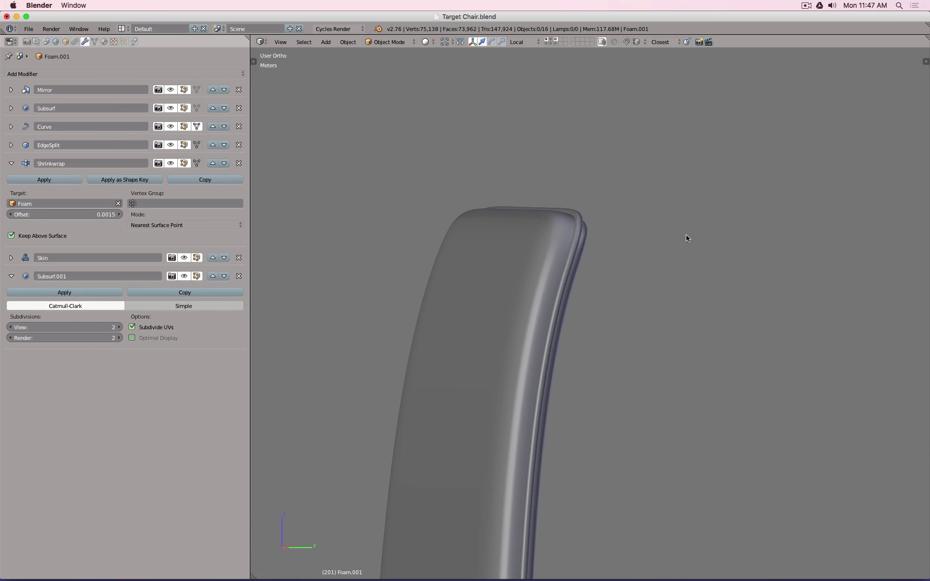
{"action": "middle_click_drag", "start_coordinate": [580, 221], "coordinate": [555, 219]}
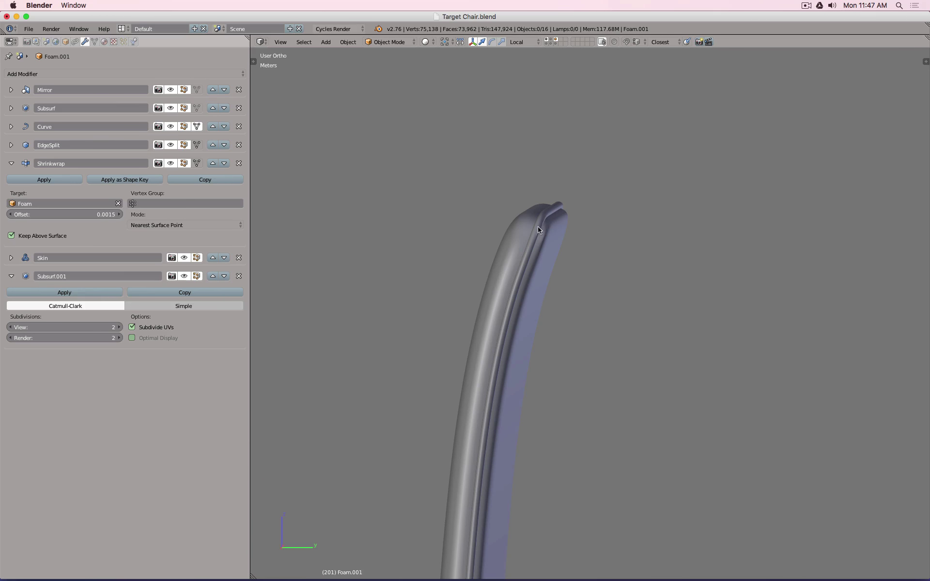
{"action": "scroll", "coordinate": [562, 318], "scroll_direction": "down", "scroll_amount": 5}
{"action": "middle_click_drag", "start_coordinate": [562, 318], "coordinate": [643, 287]}
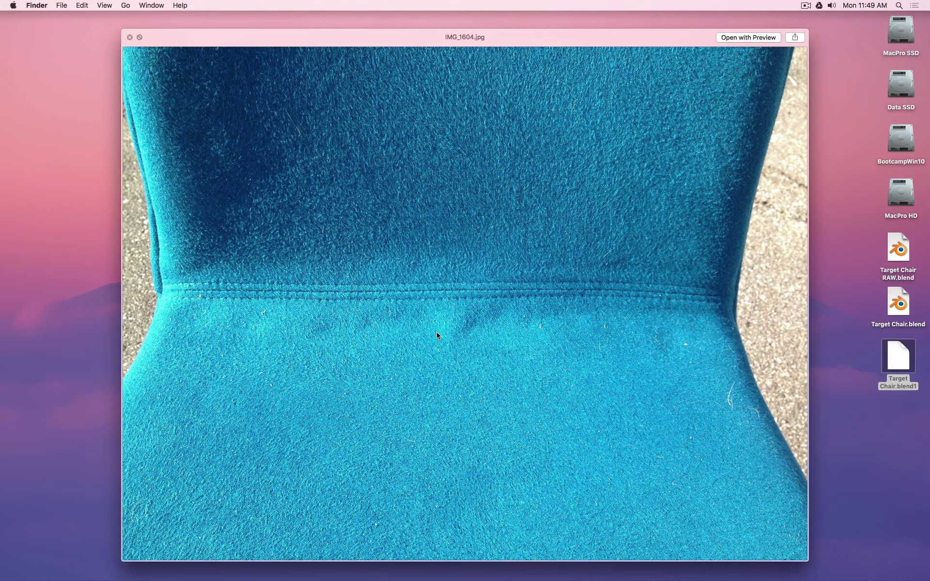
Step: Close the reference photo IMG_1604.jpg, switch back to Blender and examine the crease between seat and backrest
{"action": "key", "text": "space"}
{"action": "key", "text": "super+Tab"}
{"action": "key", "text": "super+Tab"}
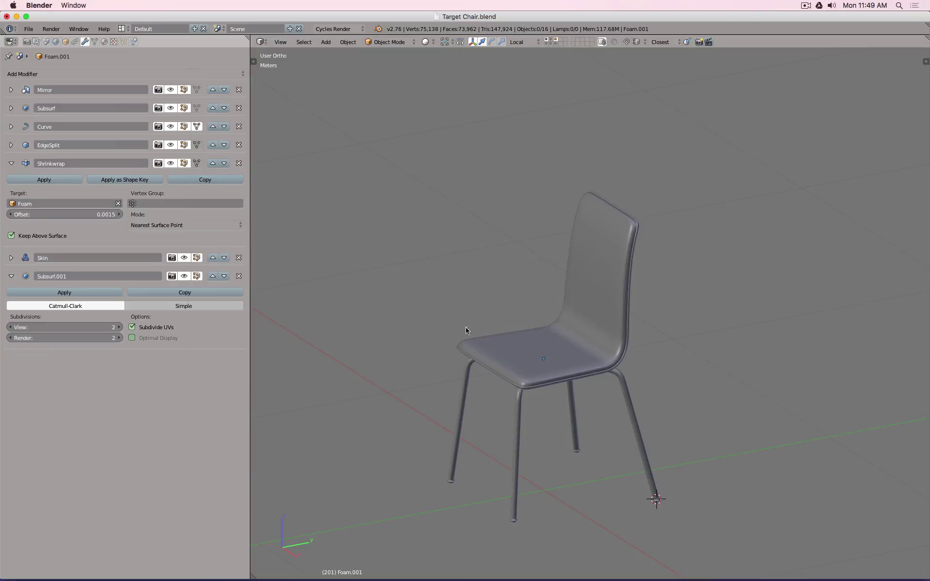
{"action": "middle_click_drag", "start_coordinate": [468, 332], "coordinate": [548, 355]}
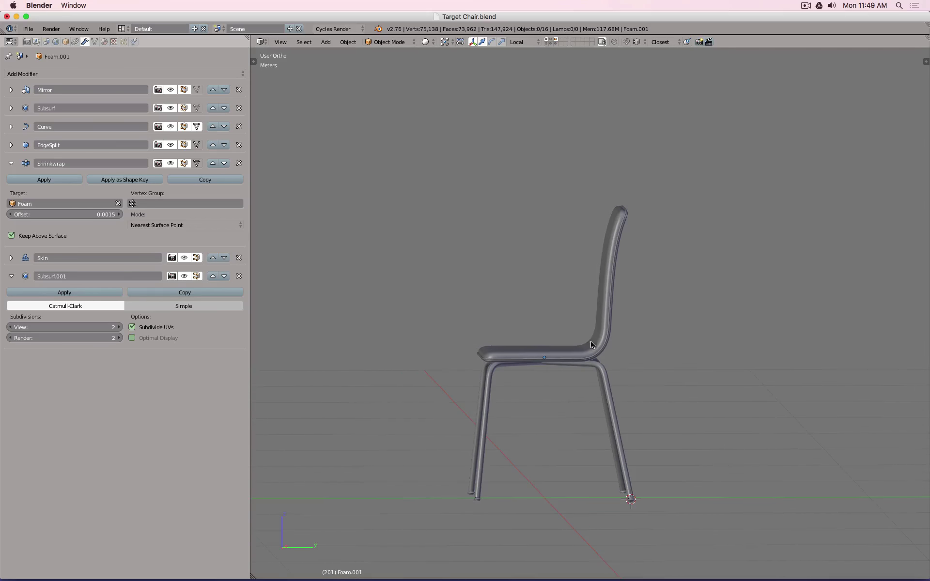
{"action": "key", "text": "KP_1"}
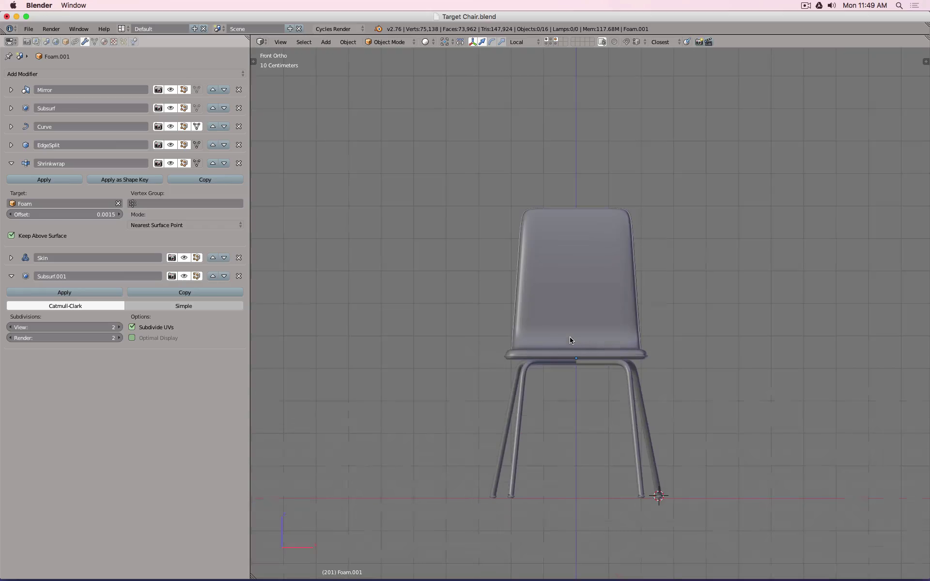
{"action": "scroll", "coordinate": [574, 342], "scroll_direction": "up", "scroll_amount": 5}
{"action": "middle_click_drag", "start_coordinate": [574, 359], "coordinate": [537, 374]}
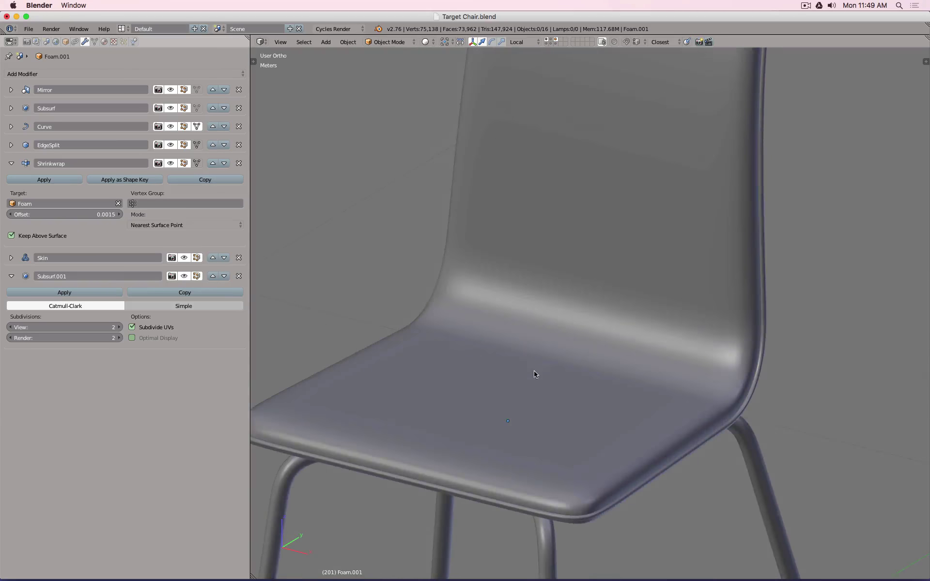
Step: Duplicate the foam's edge loop at the middle of the seat-to-backrest bend in place and separate it into its own object
{"action": "right_click", "coordinate": [692, 368]}
{"action": "key", "text": "Tab"}
{"action": "middle_click_drag", "start_coordinate": [710, 373], "coordinate": [645, 364]}
{"action": "key", "text": "KP_3"}
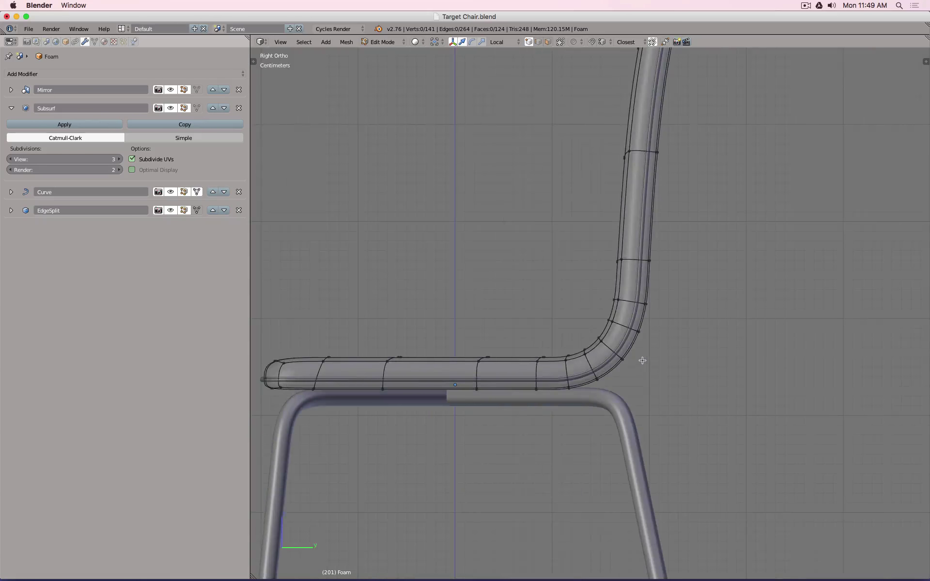
{"action": "scroll", "coordinate": [641, 362], "scroll_direction": "up", "scroll_amount": 4}
{"action": "right_click", "coordinate": [600, 345], "text": "alt"}
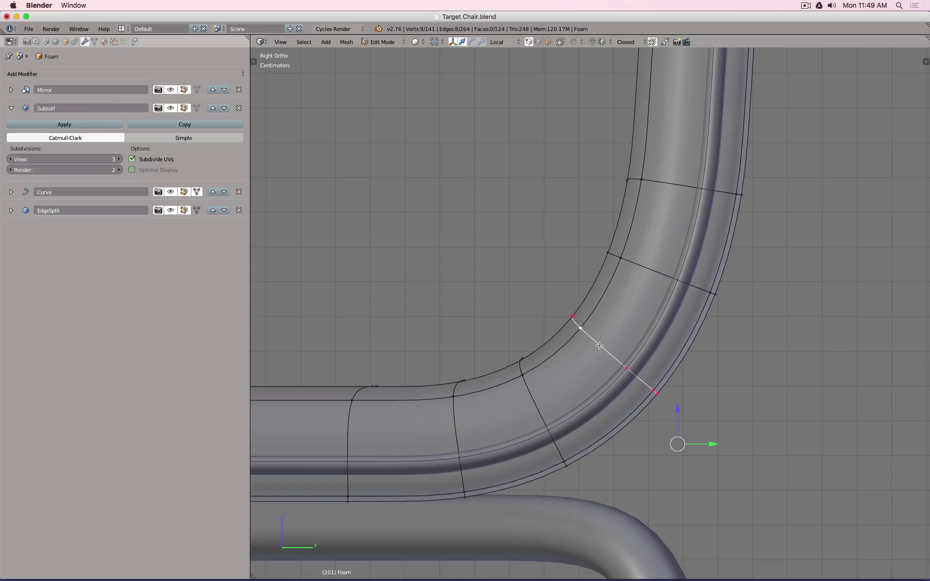
{"action": "key", "text": "shift+d"}
{"action": "right_click", "coordinate": [599, 346]}
{"action": "key", "text": "p"}
{"action": "left_click", "coordinate": [599, 347]}
Step: Delete the vertices on the outer, rear side of the separated edge loop, leaving only its front strip
{"action": "key", "text": "z"}
{"action": "key", "text": "Tab"}
{"action": "right_click", "coordinate": [652, 393]}
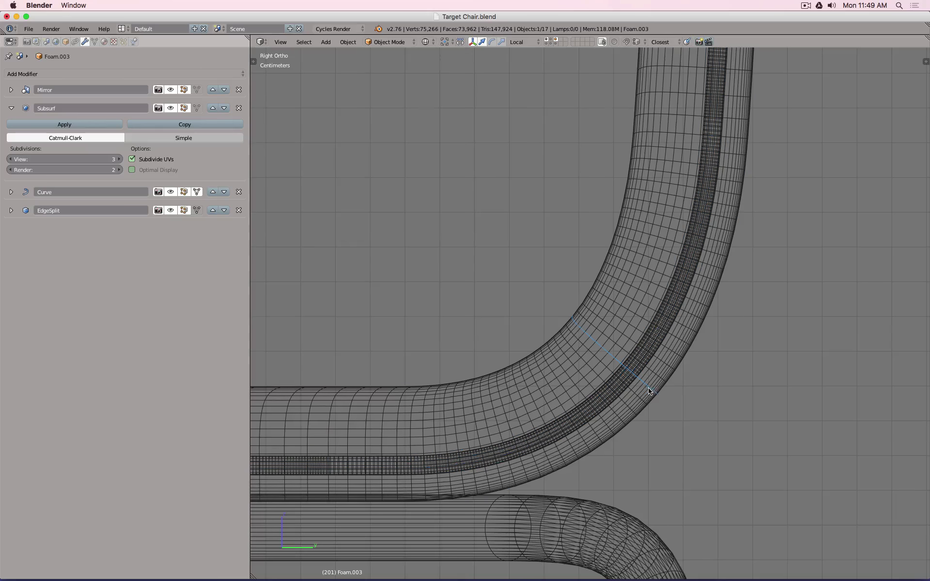
{"action": "key", "text": "Tab"}
{"action": "left_click_drag", "start_coordinate": [644, 387], "coordinate": [698, 409]}
{"action": "mouse_move", "coordinate": [697, 409]}
{"action": "middle_mouse_down"}
{"action": "mouse_move", "coordinate": [712, 386]}
{"action": "mouse_move", "coordinate": [707, 395]}
{"action": "middle_mouse_up"}
{"action": "key", "text": "z"}
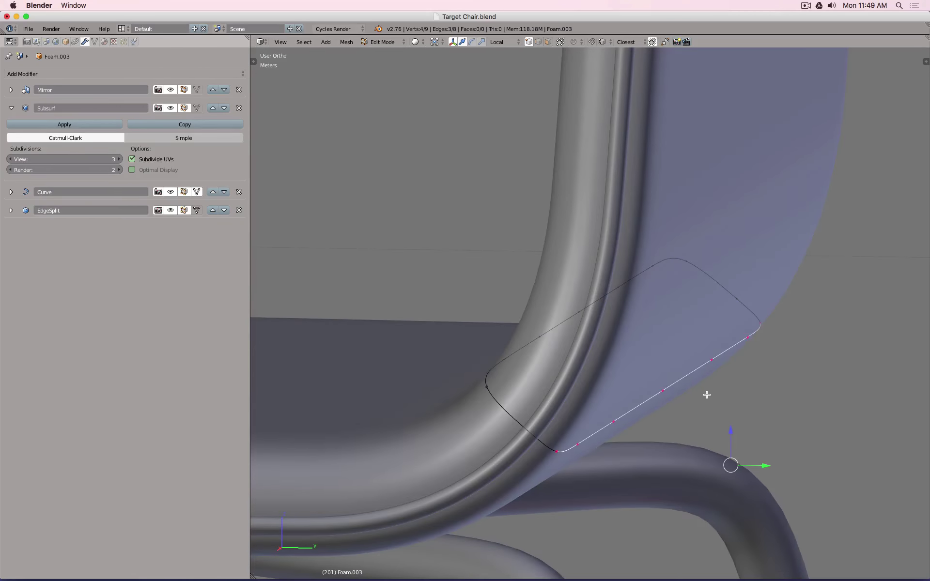
{"action": "key", "text": "x"}
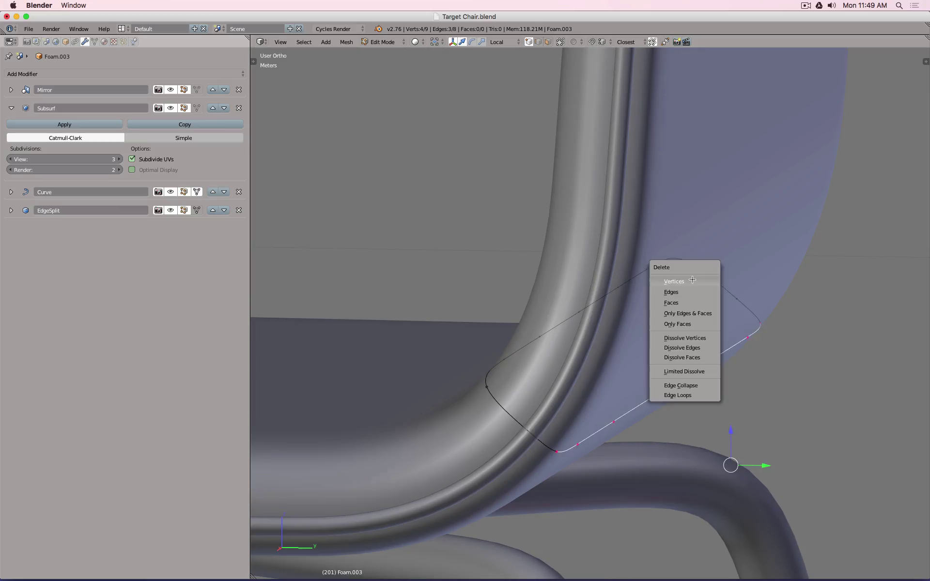
{"action": "left_click", "coordinate": [673, 282]}
Step: Add a Shrinkwrap modifier to the separated seam strip with Foam as its target
{"action": "middle_click_drag", "start_coordinate": [630, 325], "coordinate": [599, 337]}
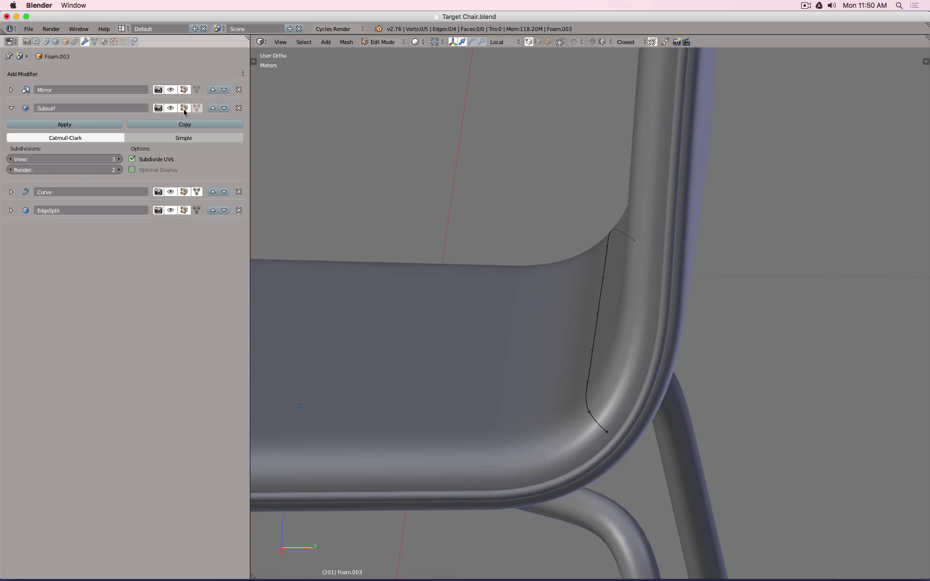
{"action": "key", "text": "KP_3"}
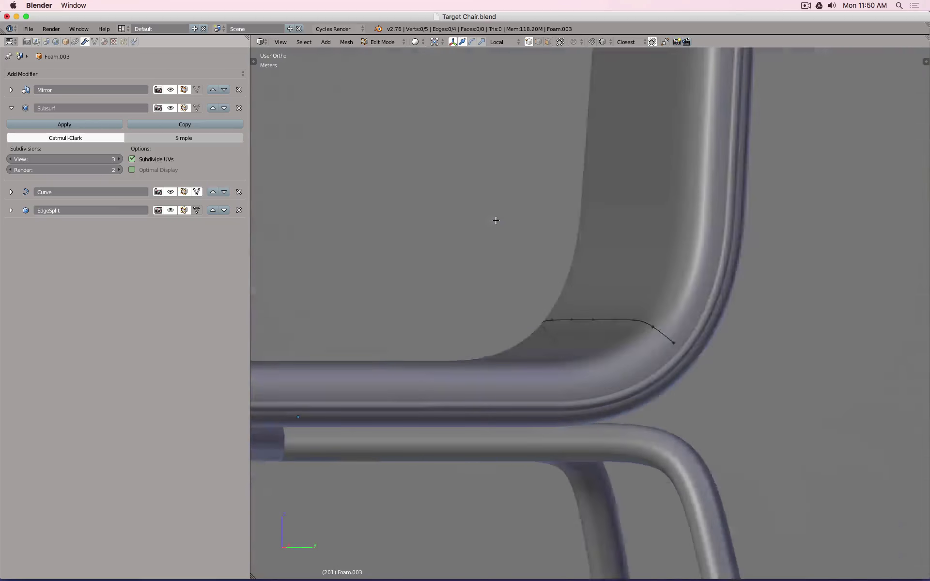
{"action": "scroll", "coordinate": [495, 221], "scroll_direction": "up", "scroll_amount": 5}
{"action": "key", "text": "z"}
{"action": "key", "text": "z"}
{"action": "scroll", "coordinate": [557, 315], "scroll_direction": "down", "scroll_amount": 4}
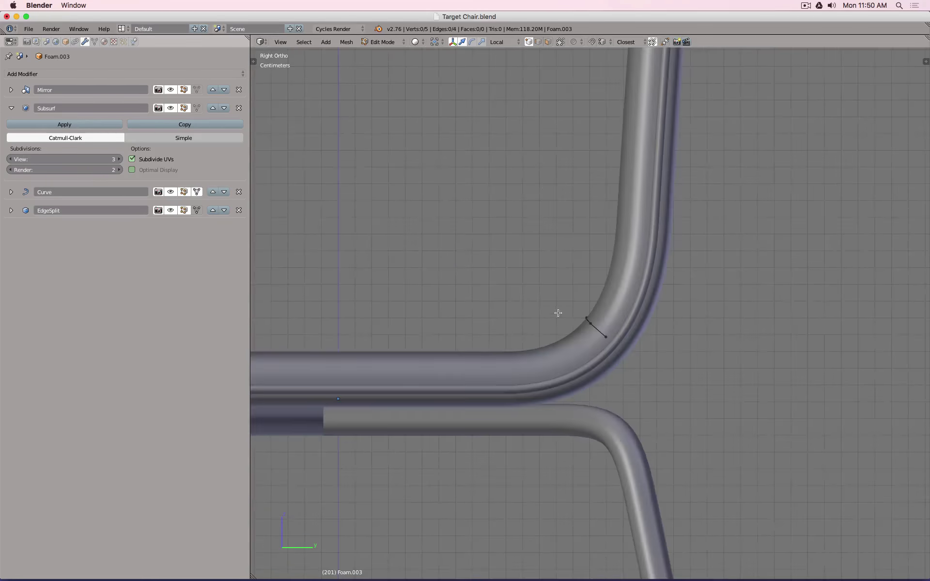
{"action": "mouse_move", "coordinate": [557, 315]}
{"action": "middle_mouse_down"}
{"action": "mouse_move", "coordinate": [560, 365]}
{"action": "mouse_move", "coordinate": [764, 314]}
{"action": "mouse_move", "coordinate": [756, 315]}
{"action": "middle_mouse_up"}
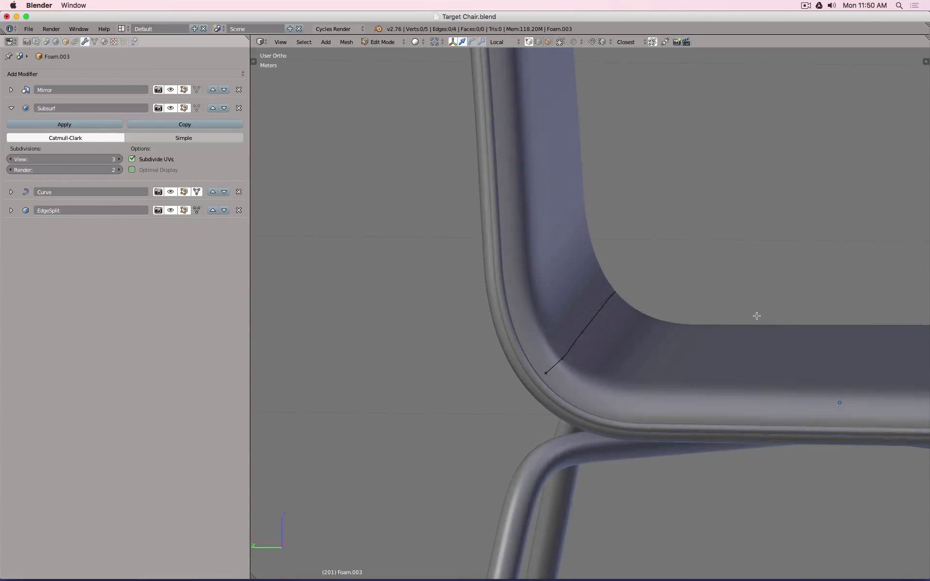
{"action": "left_click", "coordinate": [151, 75]}
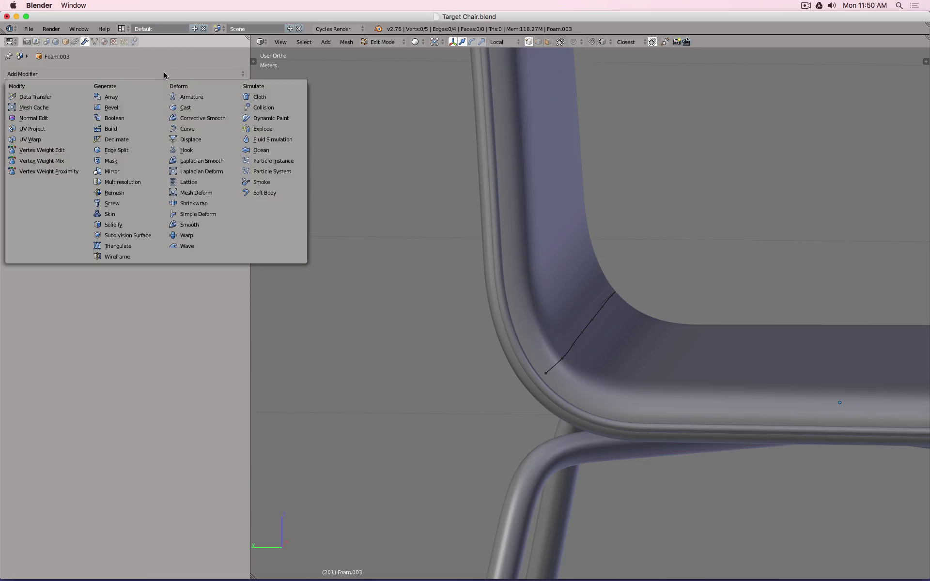
{"action": "left_click", "coordinate": [213, 204]}
{"action": "left_click", "coordinate": [119, 269]}
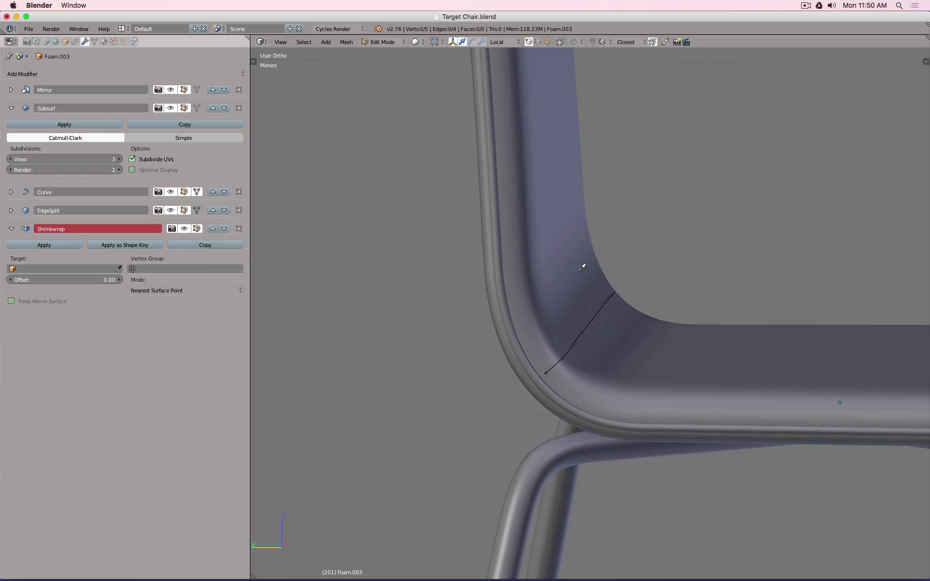
{"action": "left_click", "coordinate": [663, 314]}
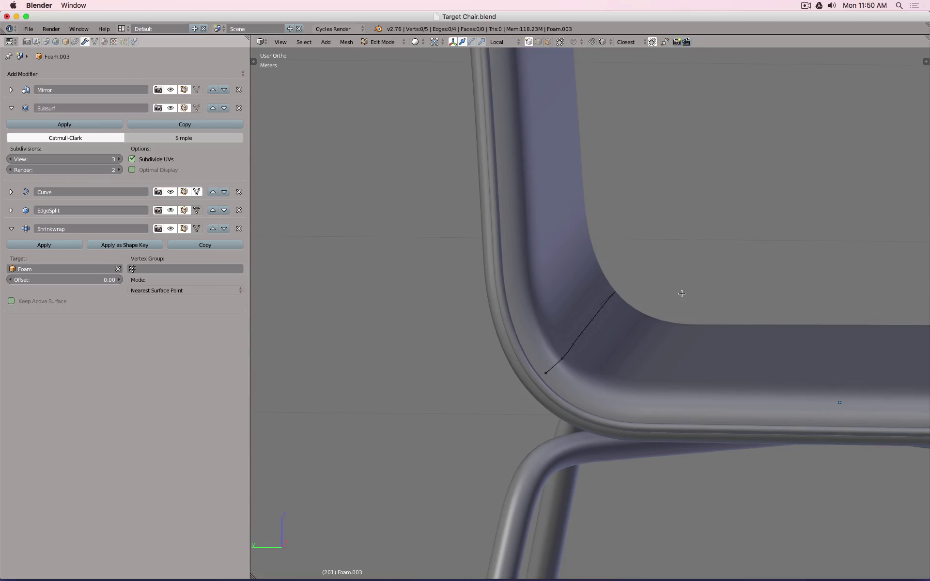
Step: Select all vertices of the seam strip and try moving it across the bend in the right side view
{"action": "middle_click_drag", "start_coordinate": [679, 292], "coordinate": [481, 289]}
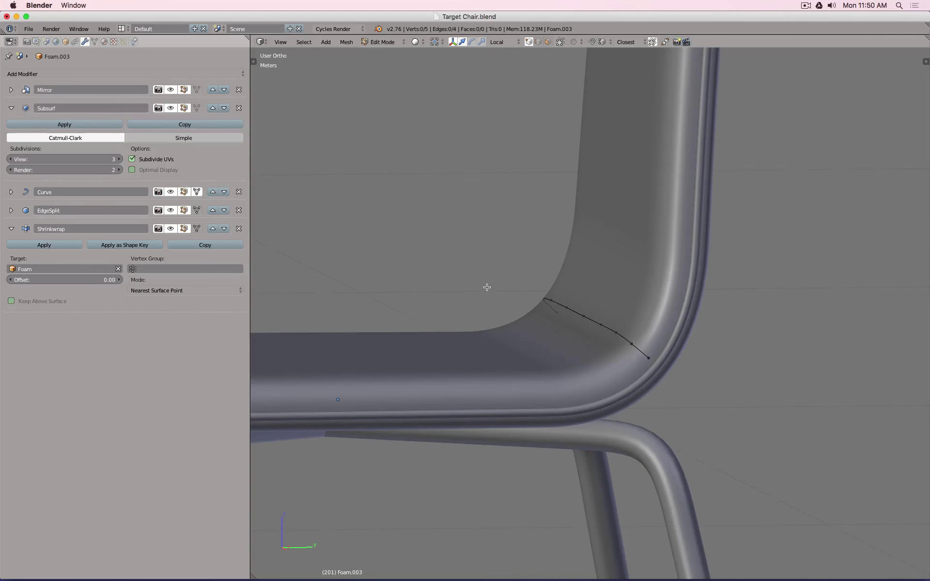
{"action": "key", "text": "KP_3"}
{"action": "key", "text": "z"}
{"action": "scroll", "coordinate": [592, 332], "scroll_direction": "up", "scroll_amount": 2}
{"action": "key", "text": "a"}
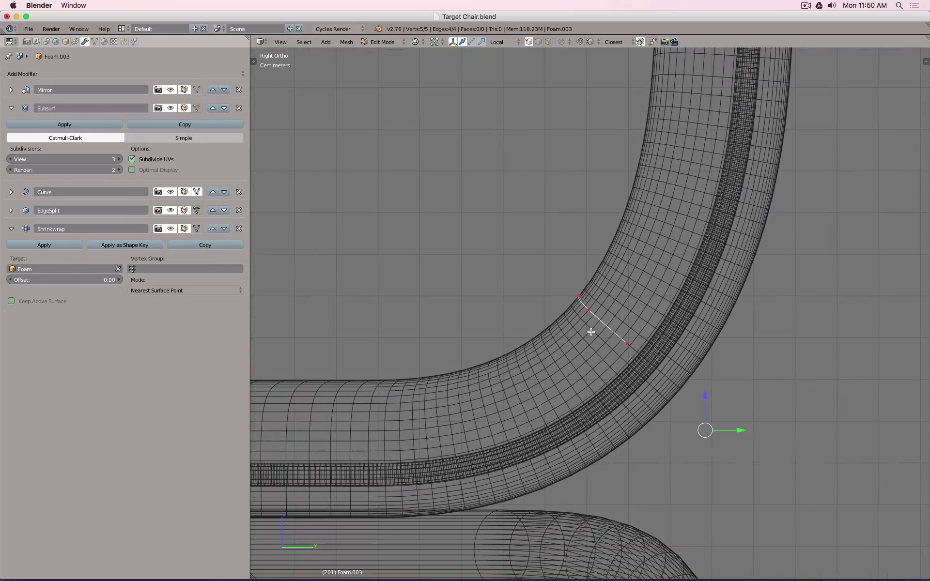
{"action": "key", "text": "ctrl+space"}
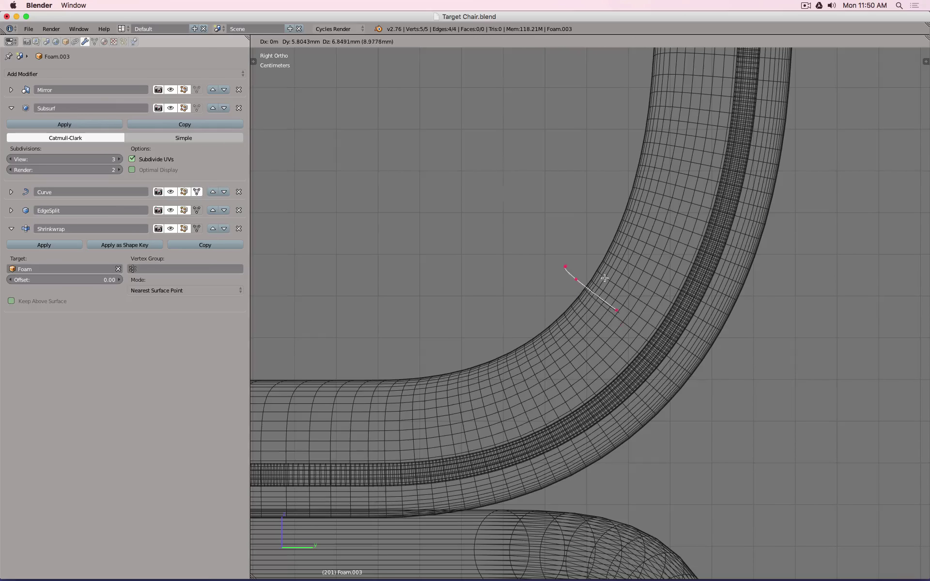
{"action": "key", "text": "ctrl+space"}
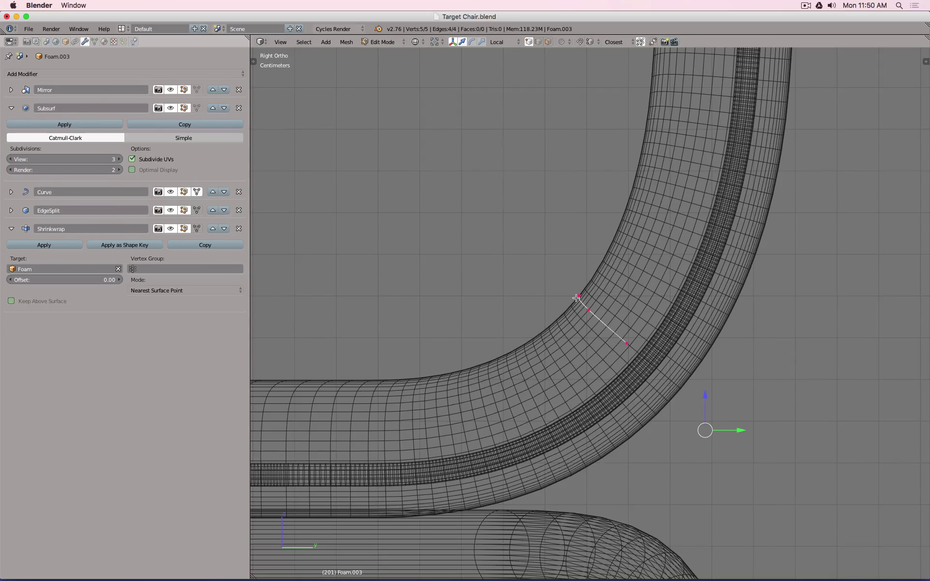
{"action": "left_click_drag", "start_coordinate": [740, 430], "coordinate": [795, 457]}
{"action": "middle_click_drag", "start_coordinate": [796, 457], "coordinate": [744, 453]}
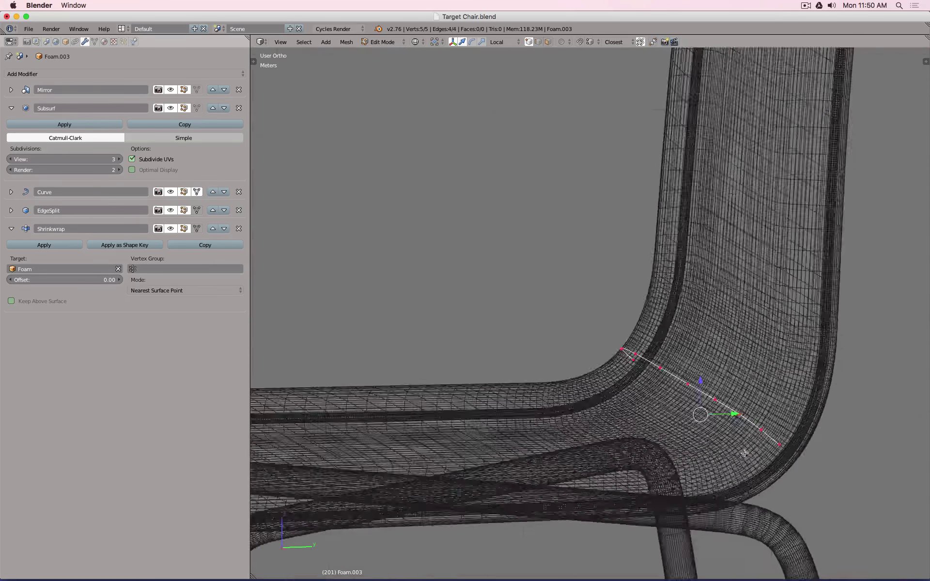
Step: Examine how the seam strip sits on the cushion's bend in wireframe and solid shading
{"action": "key", "text": "Tab"}
{"action": "key", "text": "z"}
{"action": "key", "text": "KP_3"}
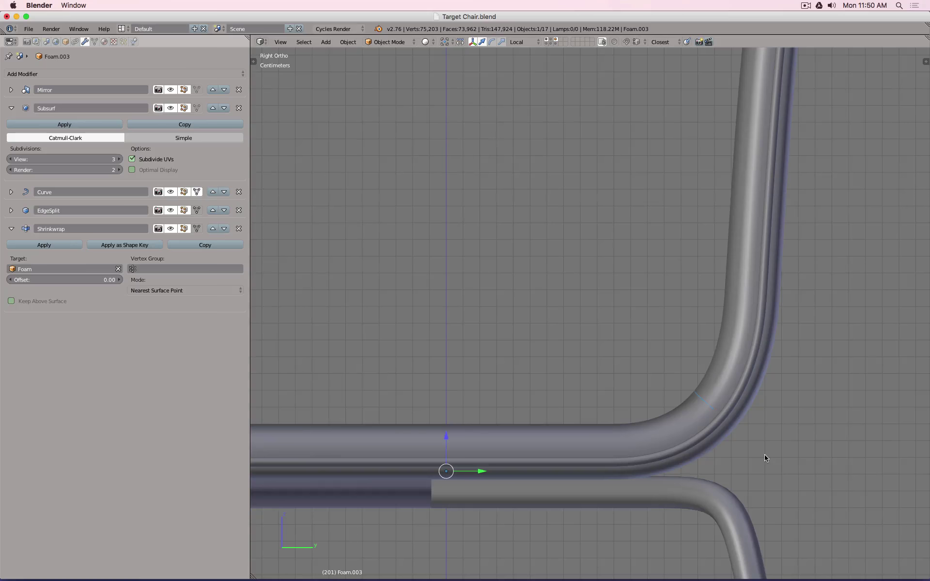
{"action": "key", "text": "z"}
{"action": "key", "text": "z"}
{"action": "key", "text": "z"}
{"action": "key", "text": "Tab"}
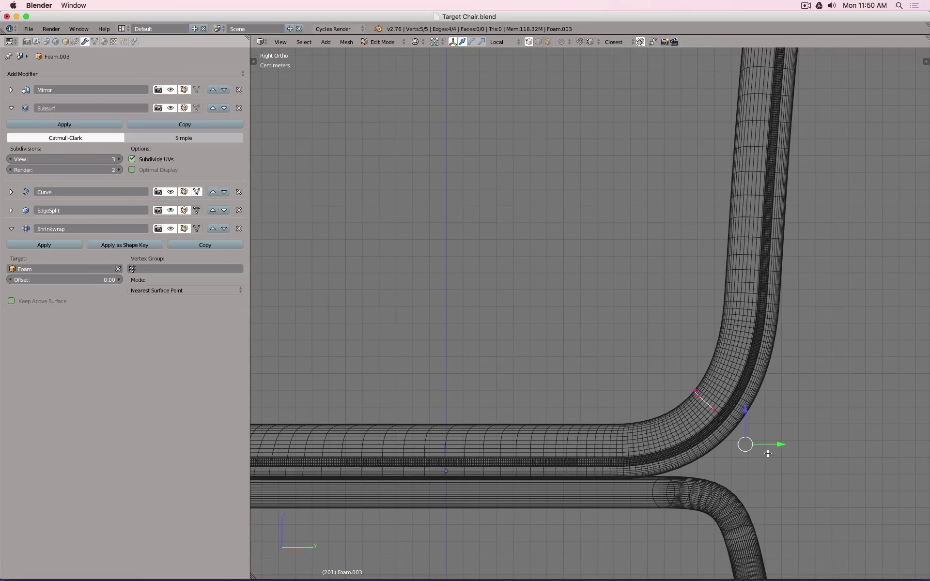
{"action": "scroll", "coordinate": [765, 458], "scroll_direction": "up", "scroll_amount": 4}
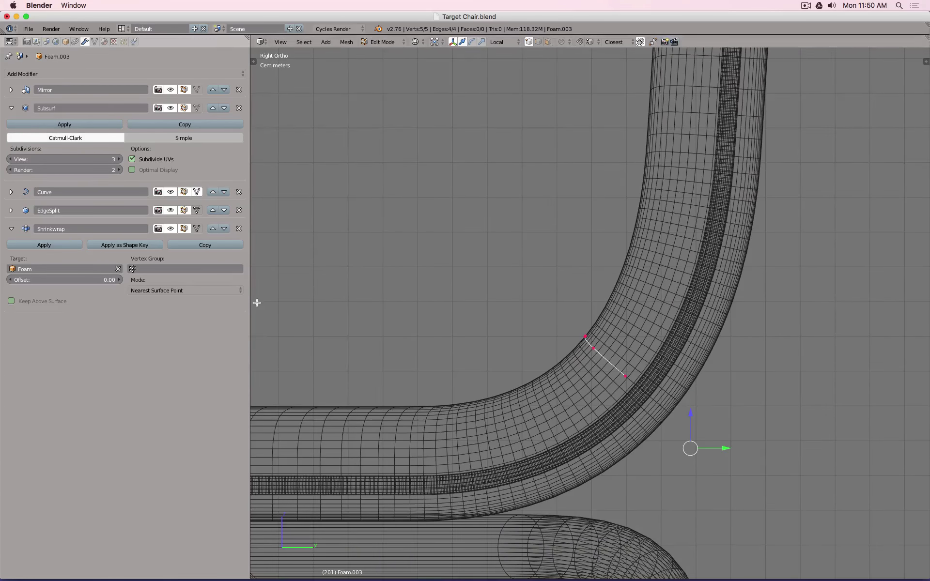
{"action": "mouse_move", "coordinate": [504, 305]}
{"action": "middle_mouse_down"}
{"action": "mouse_move", "coordinate": [584, 328]}
{"action": "mouse_move", "coordinate": [544, 331]}
{"action": "mouse_move", "coordinate": [469, 302]}
{"action": "middle_mouse_up"}
{"action": "key", "text": "z"}
{"action": "scroll", "coordinate": [584, 328], "scroll_direction": "down", "scroll_amount": 5}
{"action": "scroll", "coordinate": [590, 349], "scroll_direction": "up", "scroll_amount": 3}
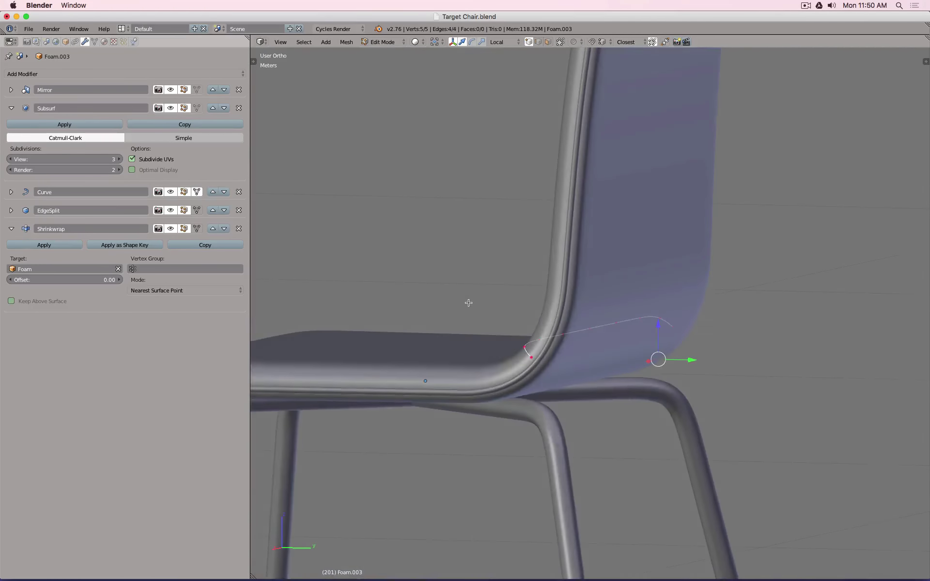
Step: Flatten the whole seam strip by scaling it to 0 along the Y axis
{"action": "key", "text": "KP_3"}
{"action": "scroll", "coordinate": [554, 307], "scroll_direction": "up", "scroll_amount": 4}
{"action": "scroll", "coordinate": [667, 380], "scroll_direction": "up", "scroll_amount": 5}
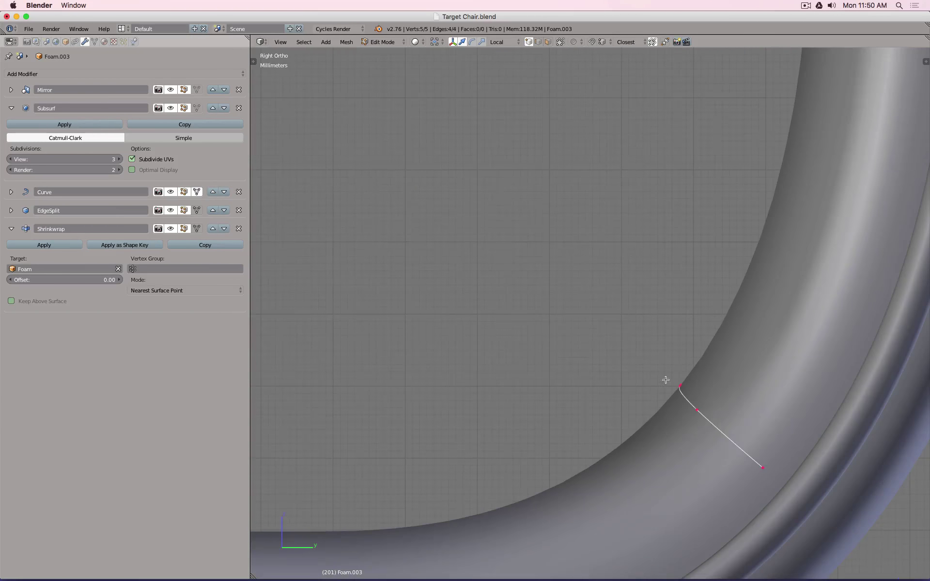
{"action": "scroll", "coordinate": [661, 380], "scroll_direction": "down", "scroll_amount": 3}
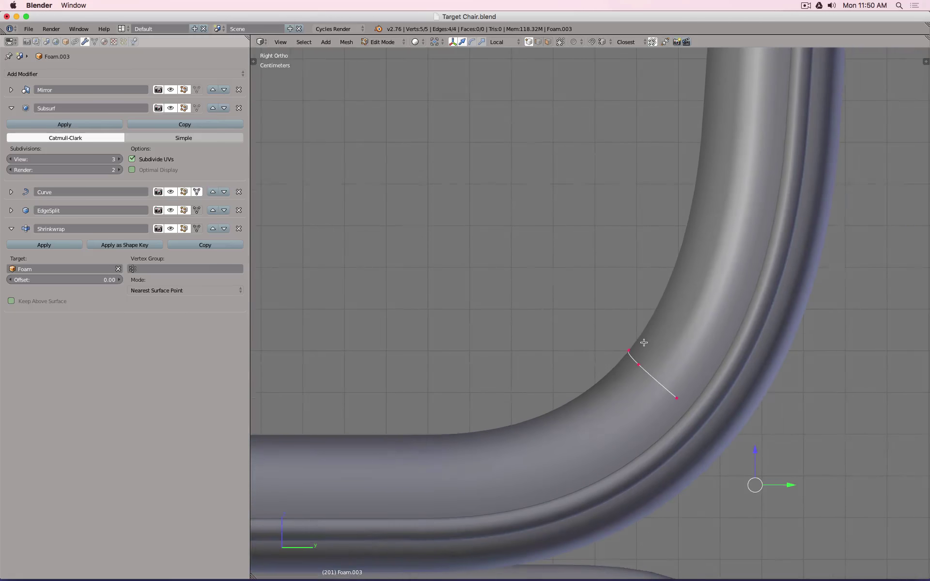
{"action": "key", "text": "s"}
{"action": "key", "text": "y"}
{"action": "key", "text": "0"}
{"action": "key", "text": "Return"}
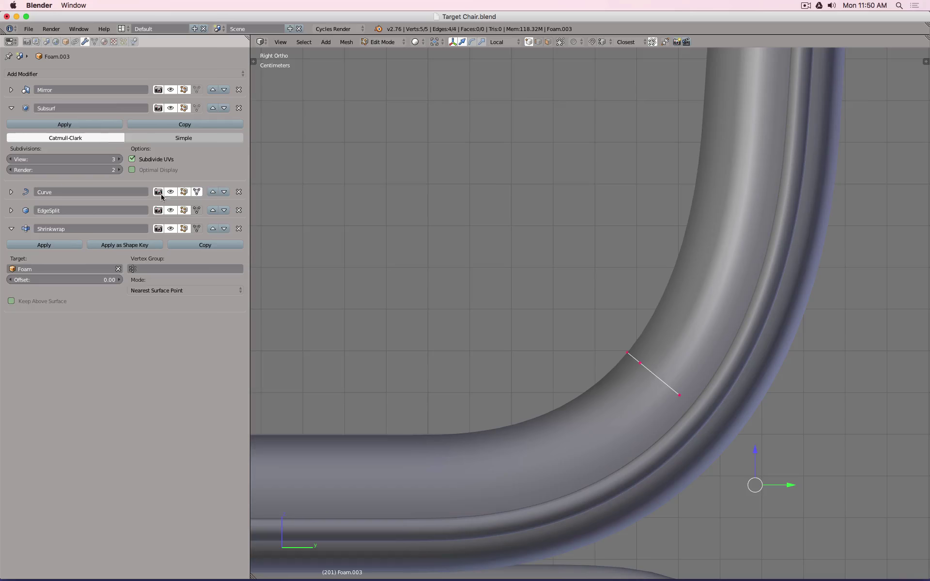
Step: Turn off the viewport display of the seam strip's Curve modifier and check the strip's undeformed position
{"action": "scroll", "coordinate": [709, 332], "scroll_direction": "down", "scroll_amount": 2}
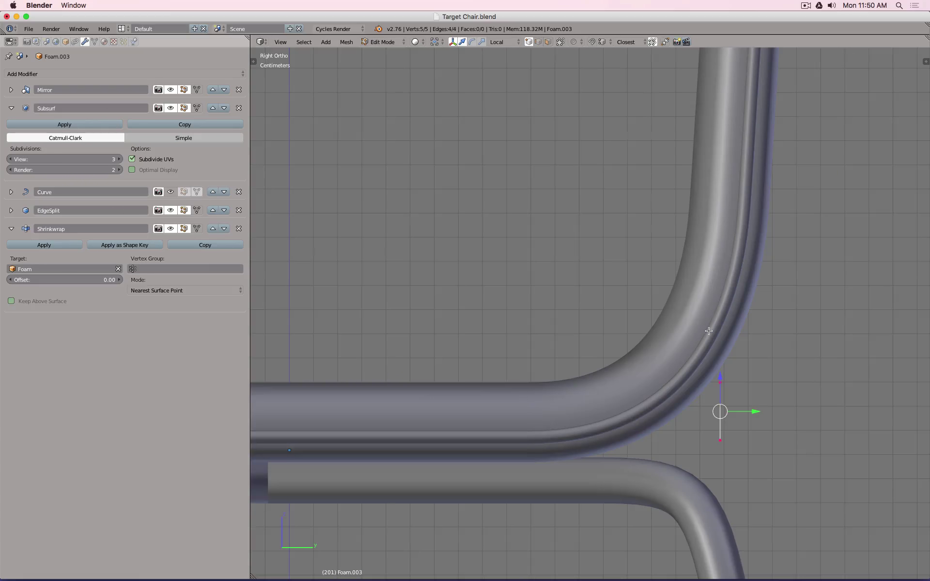
{"action": "scroll", "coordinate": [740, 379], "scroll_direction": "up", "scroll_amount": 3}
{"action": "scroll", "coordinate": [676, 388], "scroll_direction": "down", "scroll_amount": 2}
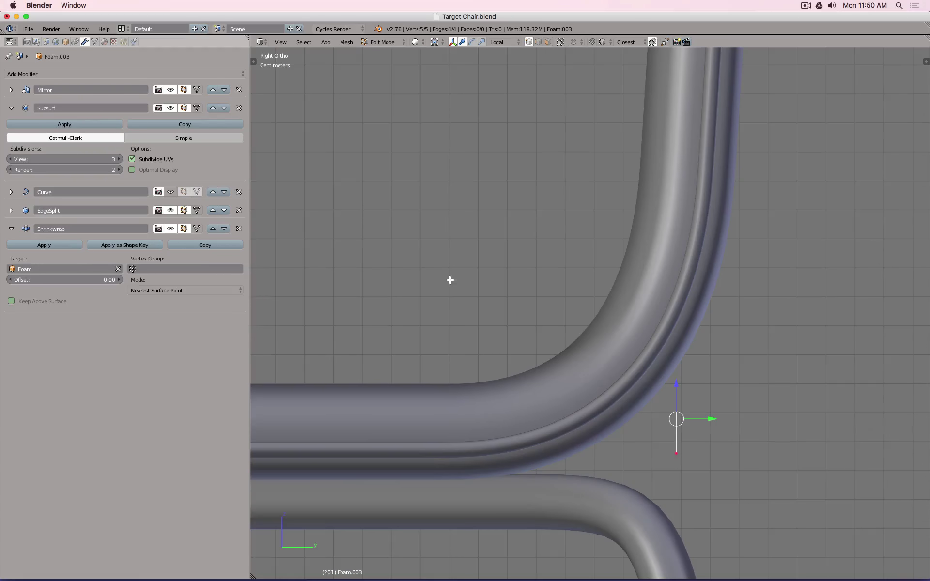
Step: Turn the seam strip's Curve modifier display and edit-cage adjustment back on so the strip follows the cushion's bend
{"action": "left_click", "coordinate": [184, 192]}
{"action": "scroll", "coordinate": [575, 334], "scroll_direction": "up", "scroll_amount": 4}
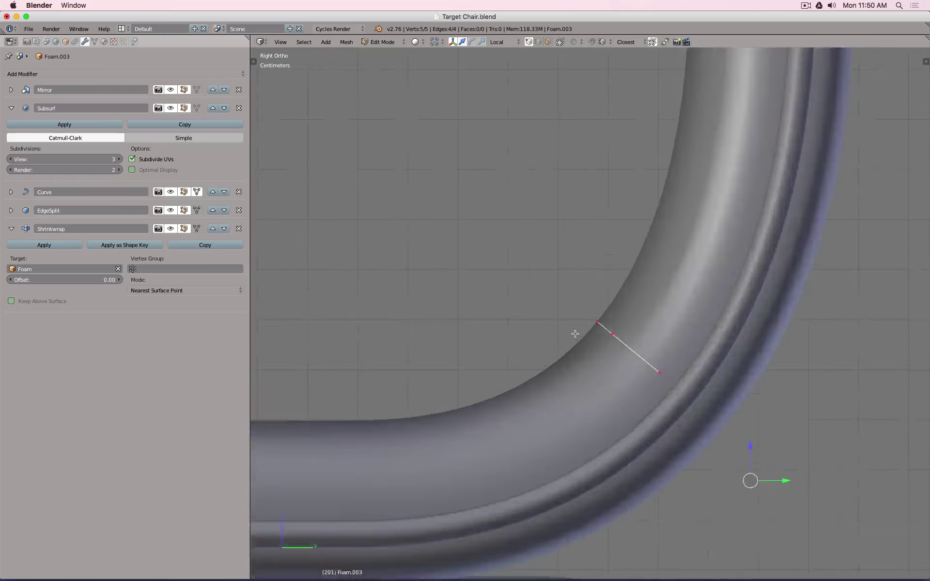
{"action": "scroll", "coordinate": [596, 335], "scroll_direction": "down", "scroll_amount": 3}
{"action": "middle_click_drag", "start_coordinate": [650, 333], "coordinate": [603, 314], "text": "shift"}
Step: Duplicate the seam strip's vertices and move the copy a short distance along the Y axis toward the seat
{"action": "key", "text": "shift+d"}
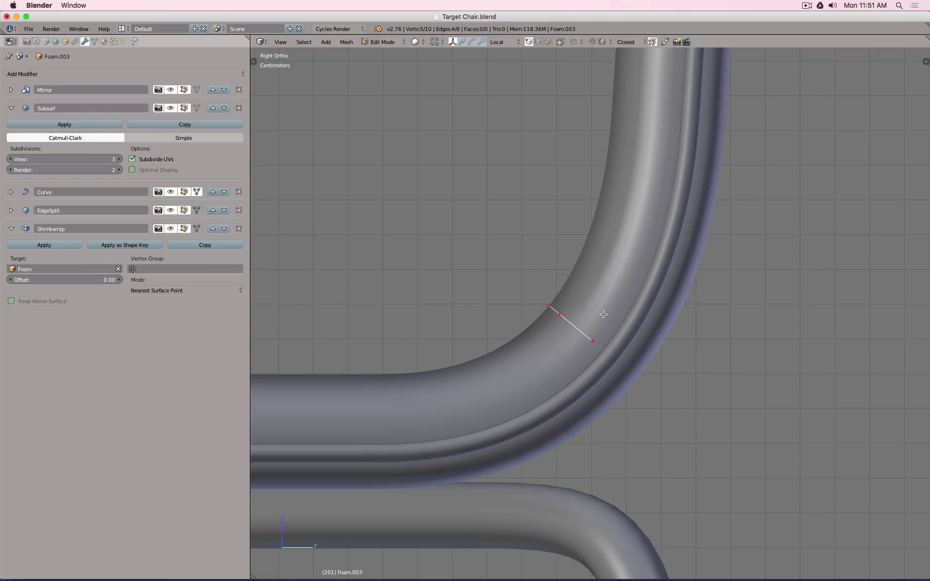
{"action": "right_click", "coordinate": [603, 314]}
{"action": "left_click_drag", "start_coordinate": [690, 415], "coordinate": [671, 417]}
{"action": "scroll", "coordinate": [557, 337], "scroll_direction": "up", "scroll_amount": 7}
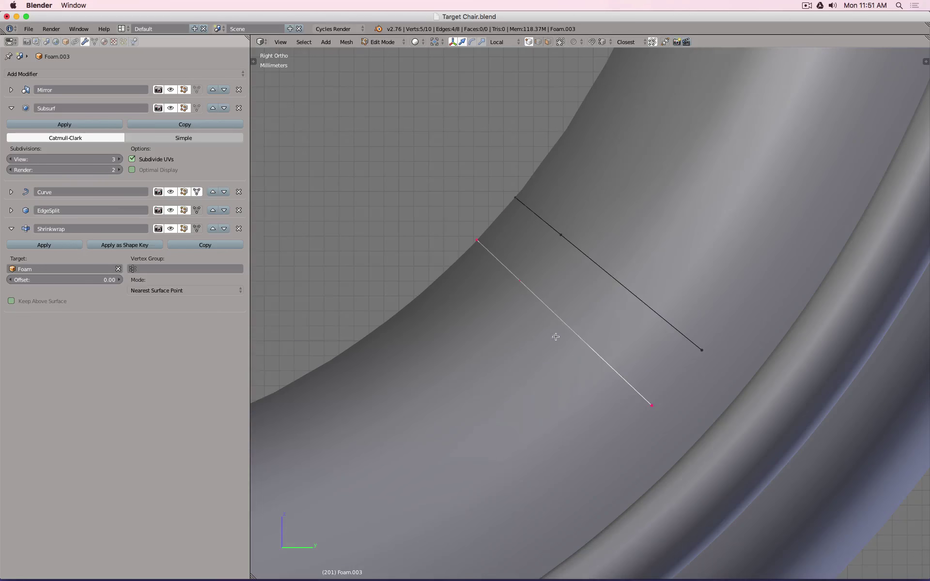
Step: Examine the pair of seam lines across the cushion's bend in solid and wireframe shading
{"action": "key", "text": "Tab"}
{"action": "key", "text": "a"}
{"action": "scroll", "coordinate": [517, 292], "scroll_direction": "down", "scroll_amount": 12}
{"action": "middle_click_drag", "start_coordinate": [461, 334], "coordinate": [499, 370]}
{"action": "scroll", "coordinate": [701, 404], "scroll_direction": "up", "scroll_amount": 6}
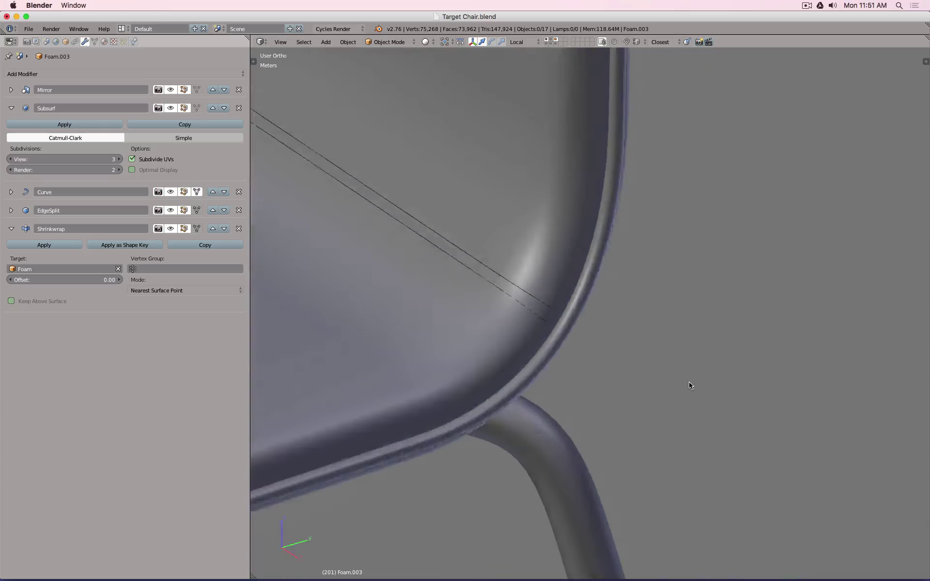
{"action": "middle_click_drag", "start_coordinate": [689, 384], "coordinate": [668, 385]}
{"action": "scroll", "coordinate": [434, 335], "scroll_direction": "up", "scroll_amount": 4}
{"action": "scroll", "coordinate": [434, 335], "scroll_direction": "down", "scroll_amount": 5}
{"action": "key", "text": "z"}
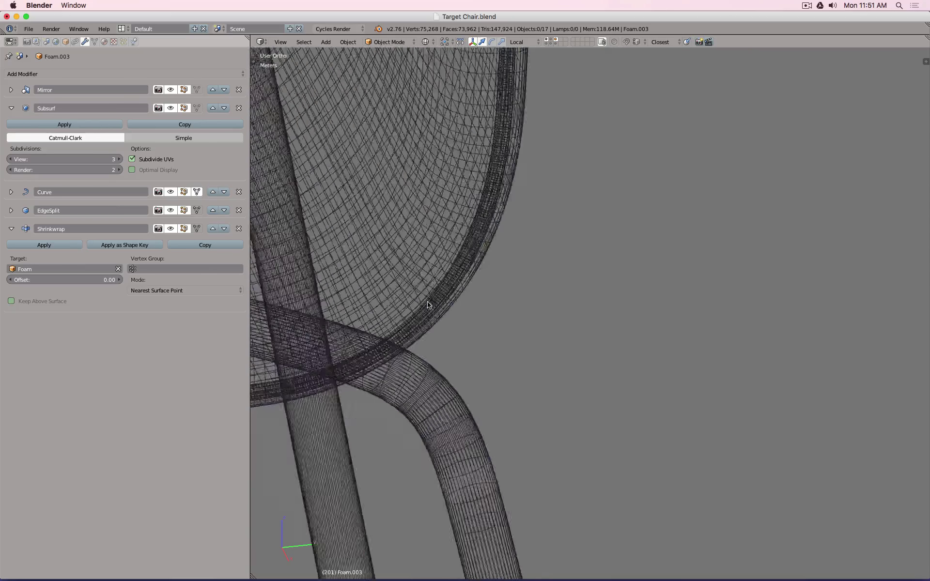
{"action": "key", "text": "z"}
Step: Move the seam strip's outer end vertex about -1.2 mm along local Z, toward the cushion's rim
{"action": "middle_click_drag", "start_coordinate": [497, 320], "coordinate": [640, 289]}
{"action": "key", "text": "KP_3"}
{"action": "key", "text": "z"}
{"action": "scroll", "coordinate": [608, 261], "scroll_direction": "up", "scroll_amount": 8}
{"action": "key", "text": "Tab"}
{"action": "middle_click_drag", "start_coordinate": [692, 347], "coordinate": [687, 337]}
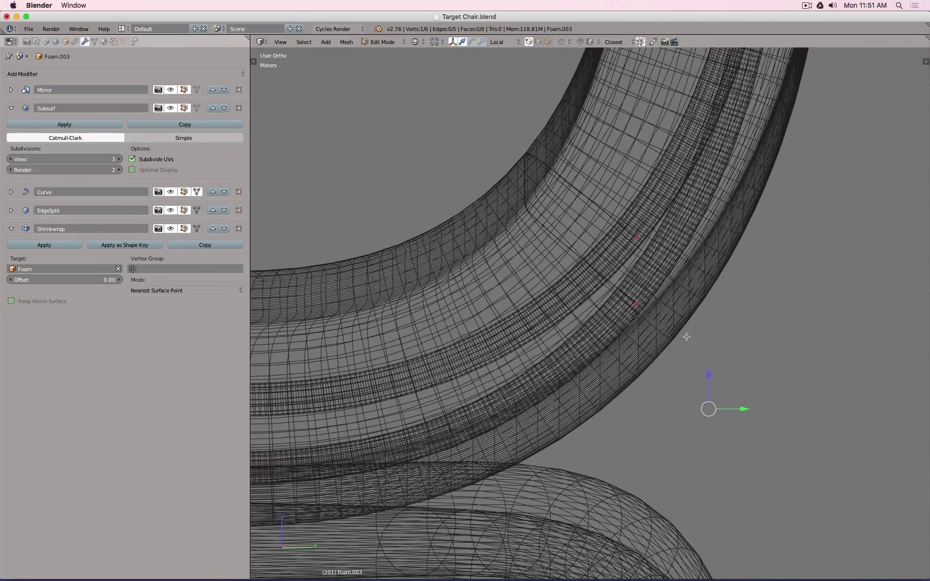
{"action": "key", "text": "KP_3"}
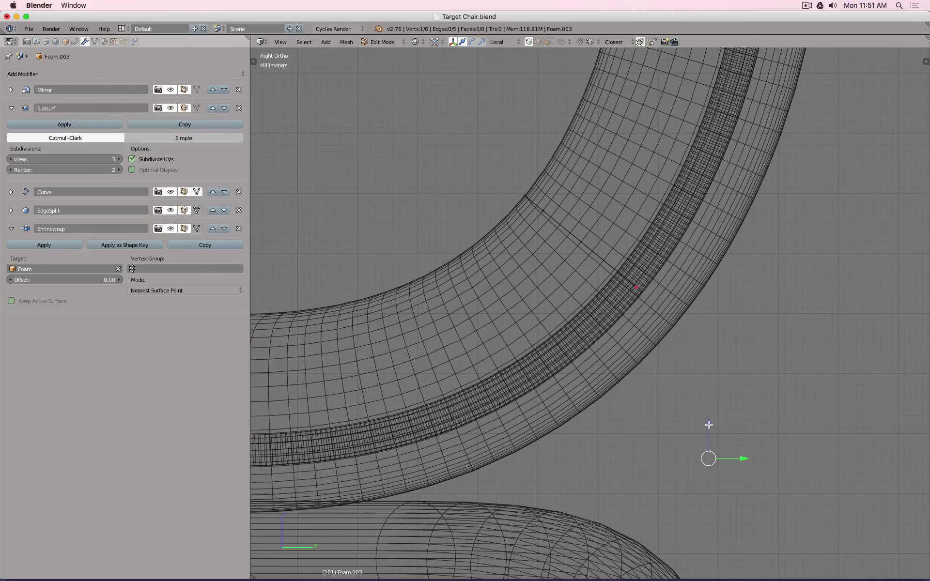
{"action": "key", "text": "g"}
{"action": "key", "text": "z"}
{"action": "key", "text": "z"}
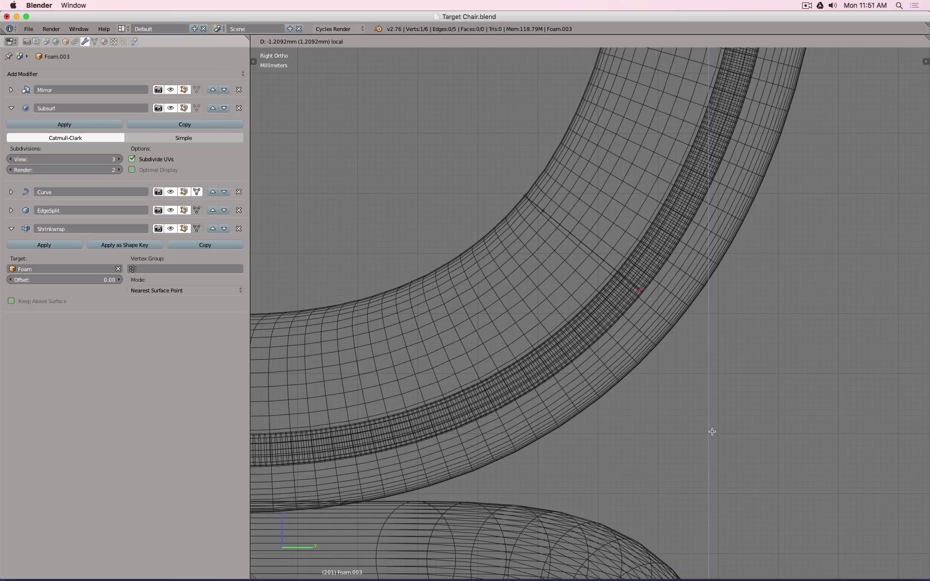
{"action": "left_click", "coordinate": [712, 432]}
Step: Examine how the extended seam strip meets the cushion's rim and how it runs across the whole seat bend
{"action": "scroll", "coordinate": [706, 421], "scroll_direction": "down", "scroll_amount": 4}
{"action": "key", "text": "z"}
{"action": "middle_click_drag", "start_coordinate": [706, 415], "coordinate": [795, 328]}
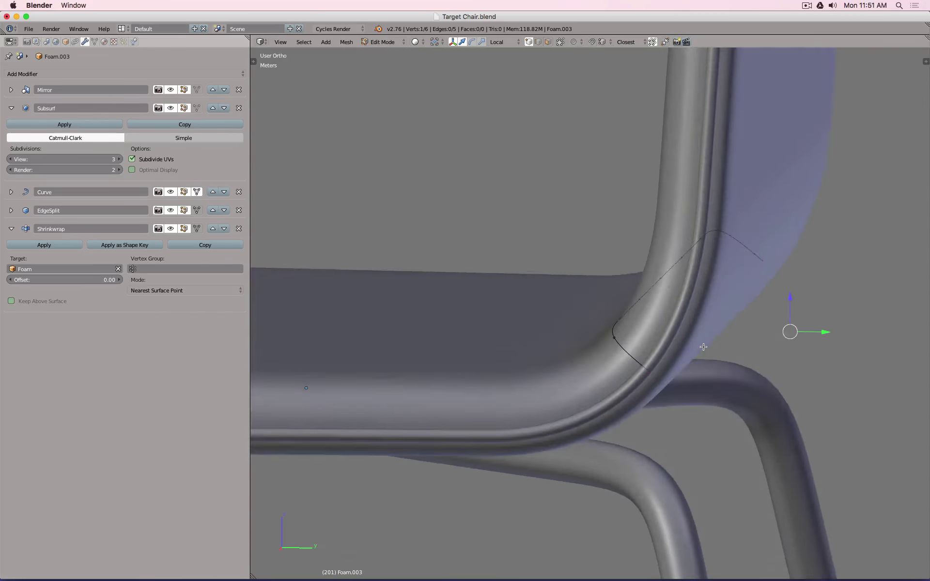
{"action": "scroll", "coordinate": [640, 342], "scroll_direction": "up", "scroll_amount": 3}
{"action": "scroll", "coordinate": [346, 336], "scroll_direction": "up", "scroll_amount": 5}
{"action": "key", "text": "Tab"}
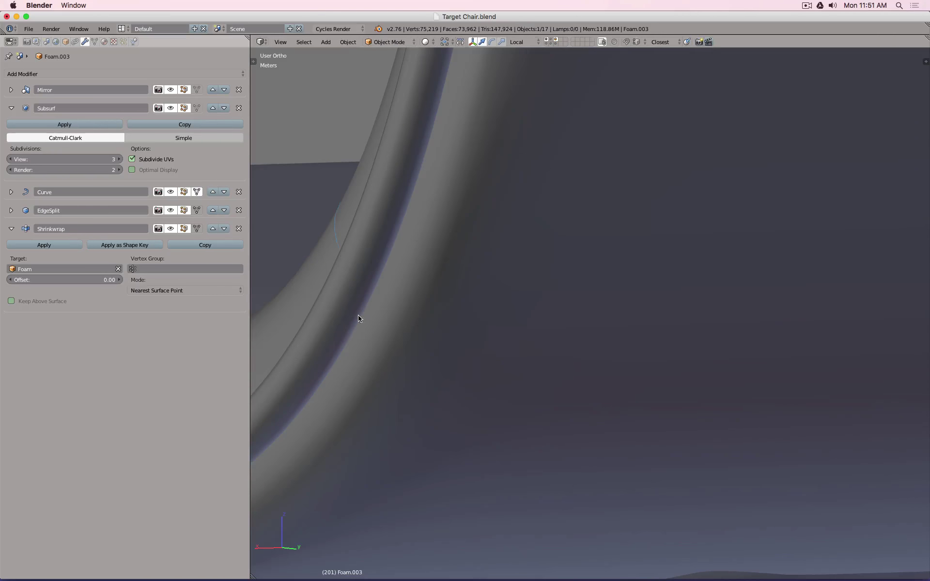
{"action": "scroll", "coordinate": [363, 308], "scroll_direction": "down", "scroll_amount": 2}
{"action": "key", "text": "Tab"}
{"action": "key", "text": "KP_3"}
{"action": "scroll", "coordinate": [730, 257], "scroll_direction": "down", "scroll_amount": 4}
{"action": "key", "text": "Tab"}
{"action": "middle_click_drag", "start_coordinate": [701, 243], "coordinate": [705, 272]}
{"action": "key", "text": "KP_3"}
{"action": "key", "text": "z"}
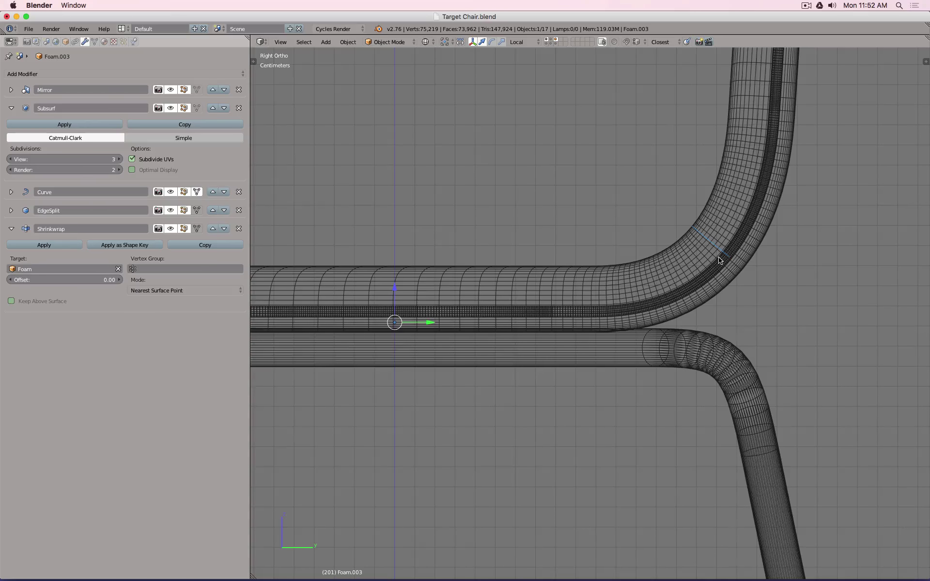
{"action": "scroll", "coordinate": [719, 258], "scroll_direction": "down", "scroll_amount": 5}
{"action": "mouse_move", "coordinate": [719, 259]}
{"action": "middle_mouse_down"}
{"action": "mouse_move", "coordinate": [803, 289]}
{"action": "mouse_move", "coordinate": [860, 293]}
{"action": "middle_mouse_up"}
{"action": "key", "text": "z"}
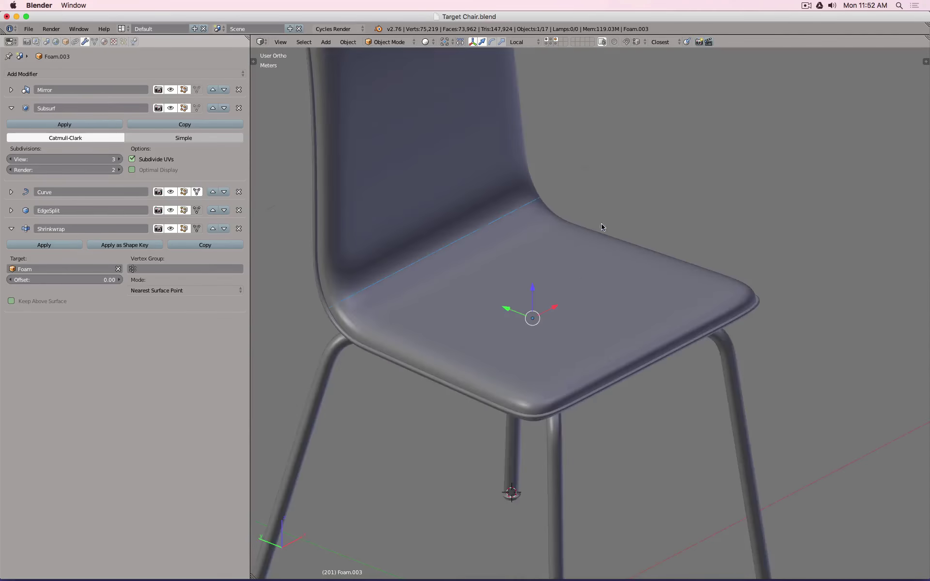
Step: Duplicate the whole seam strip and place the copy a short distance along global Y, on the seat side of the original
{"action": "key", "text": "KP_3"}
{"action": "scroll", "coordinate": [717, 246], "scroll_direction": "up", "scroll_amount": 8}
{"action": "key", "text": "z"}
{"action": "key", "text": "Tab"}
{"action": "key", "text": "shift+d"}
{"action": "key", "text": "y"}
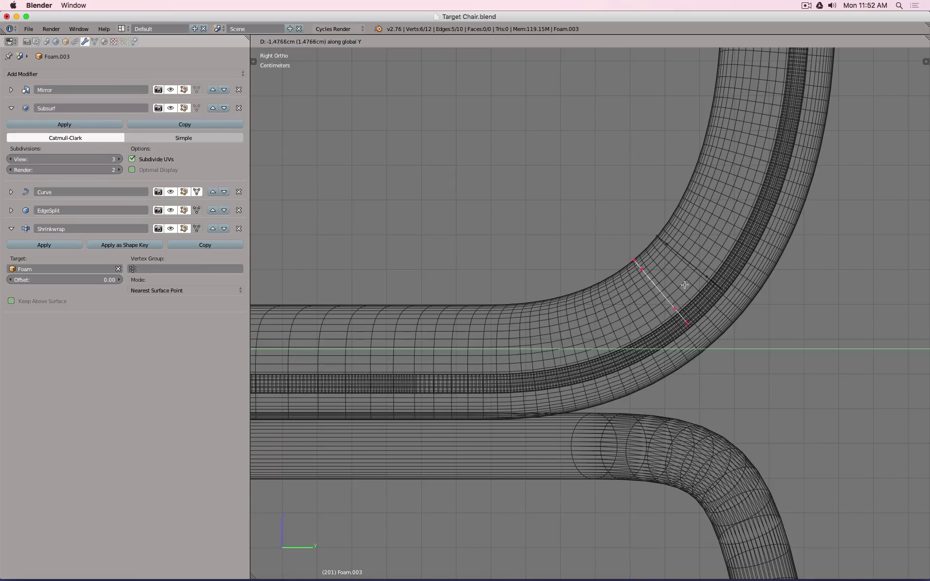
{"action": "left_click", "coordinate": [696, 280]}
{"action": "key", "text": "Tab"}
{"action": "scroll", "coordinate": [695, 280], "scroll_direction": "down", "scroll_amount": 5}
{"action": "key", "text": "z"}
{"action": "middle_click_drag", "start_coordinate": [631, 275], "coordinate": [762, 324]}
{"action": "scroll", "coordinate": [795, 296], "scroll_direction": "down", "scroll_amount": 3}
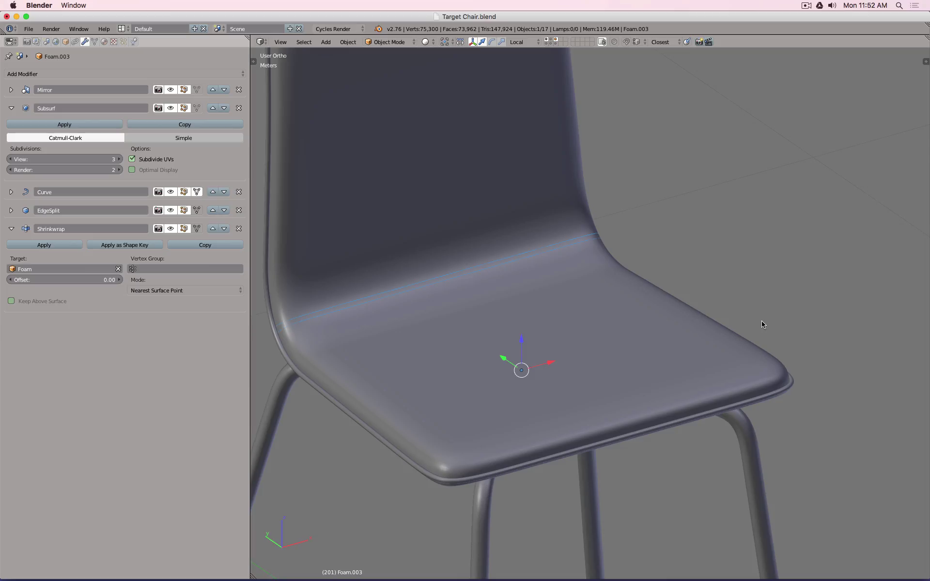
Step: Duplicate the seam strip object in place and convert the copy from a mesh to a curve
{"action": "key", "text": "shift+d"}
{"action": "right_click", "coordinate": [670, 257]}
{"action": "left_click", "coordinate": [348, 42]}
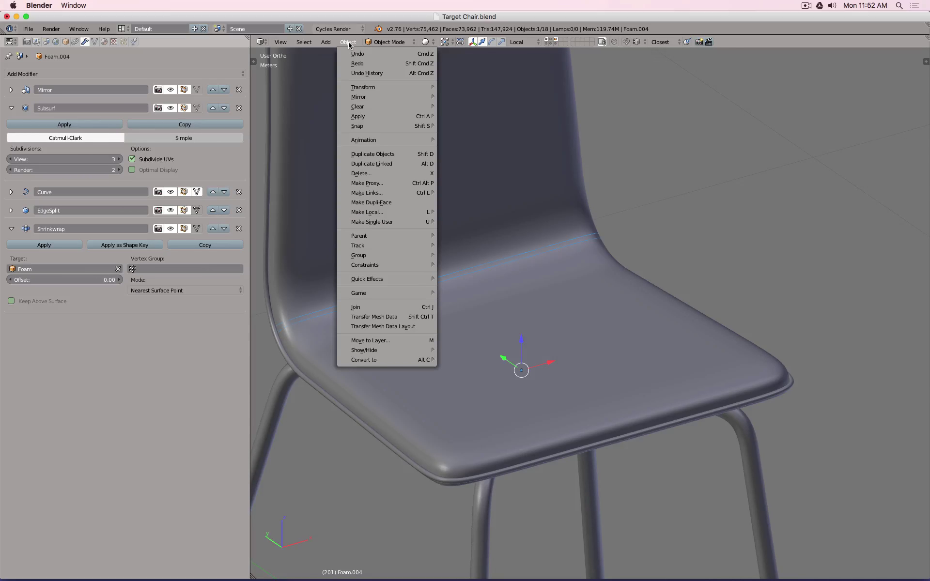
{"action": "mouse_move", "coordinate": [383, 361]}
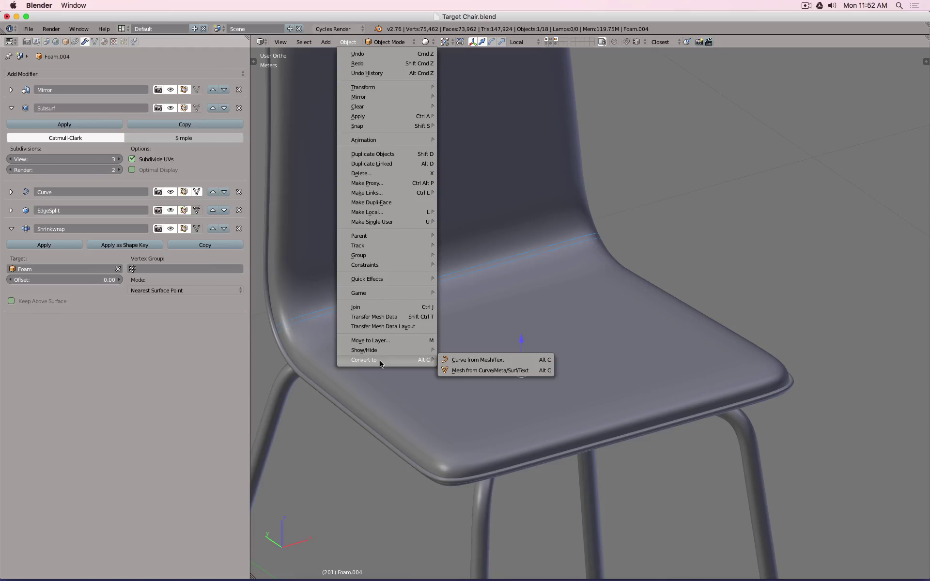
{"action": "left_click", "coordinate": [470, 360]}
{"action": "key", "text": "Tab"}
{"action": "scroll", "coordinate": [566, 315], "scroll_direction": "up", "scroll_amount": 5}
{"action": "middle_click_drag", "start_coordinate": [567, 316], "coordinate": [702, 303]}
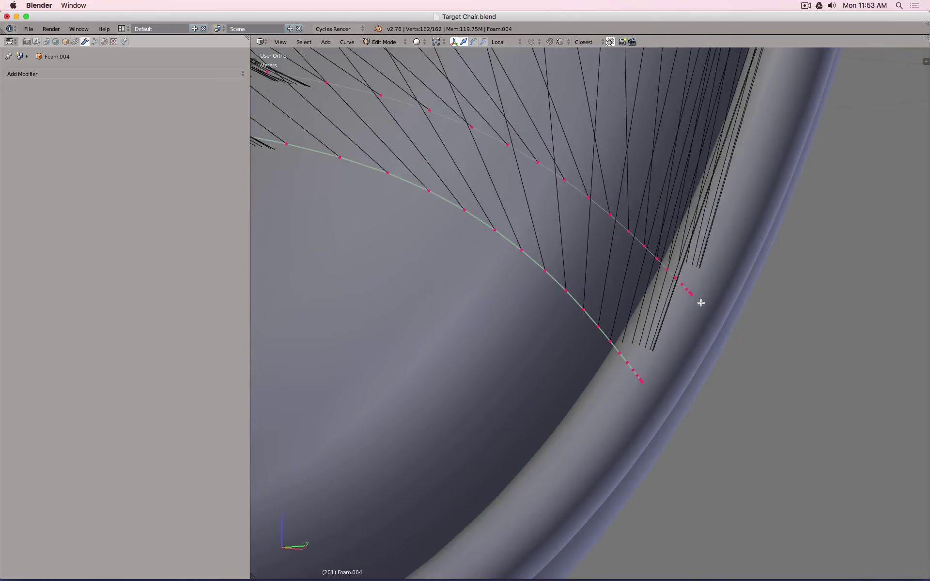
{"action": "key", "text": "Tab"}
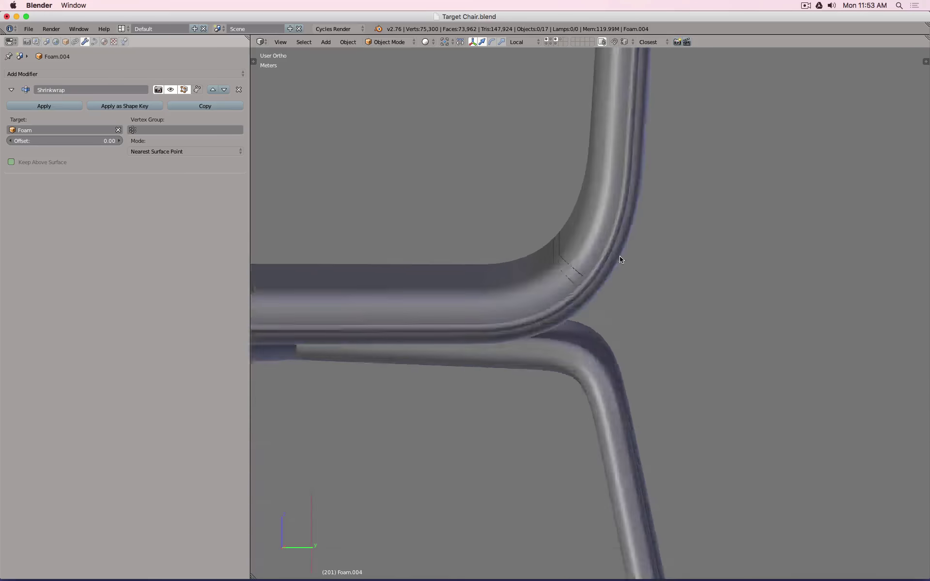
Step: Select the original mesh seam strip and move it to a separate layer
{"action": "middle_click_drag", "start_coordinate": [620, 257], "coordinate": [544, 290]}
{"action": "key", "text": "z"}
{"action": "right_click", "coordinate": [593, 306]}
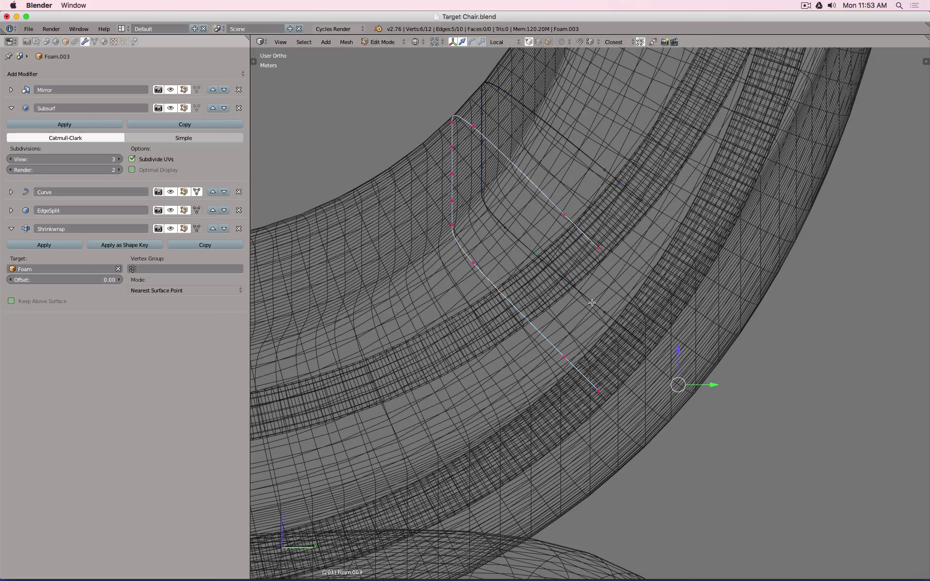
{"action": "key", "text": "x"}
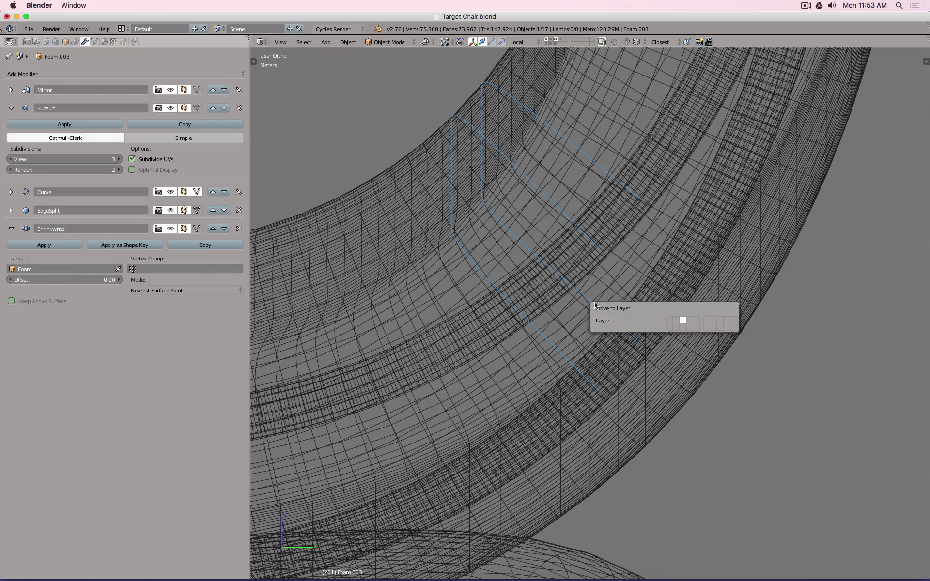
{"action": "left_click", "coordinate": [681, 324]}
{"action": "key", "text": "z"}
{"action": "scroll", "coordinate": [660, 259], "scroll_direction": "down", "scroll_amount": 5}
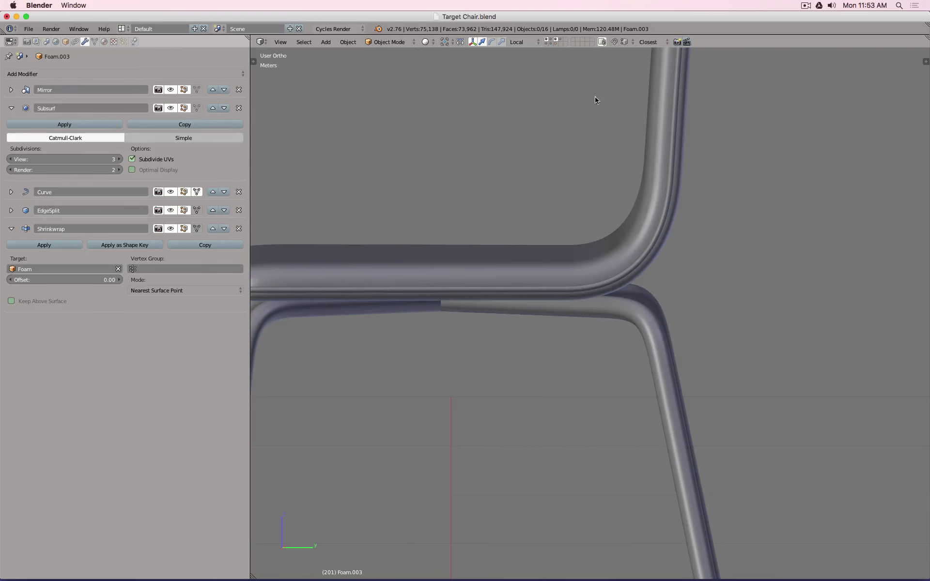
Step: Show only the layer that holds the converted seam curve and select the curve
{"action": "left_click", "coordinate": [561, 41]}
{"action": "middle_click_drag", "start_coordinate": [559, 251], "coordinate": [440, 357]}
{"action": "right_click", "coordinate": [579, 330]}
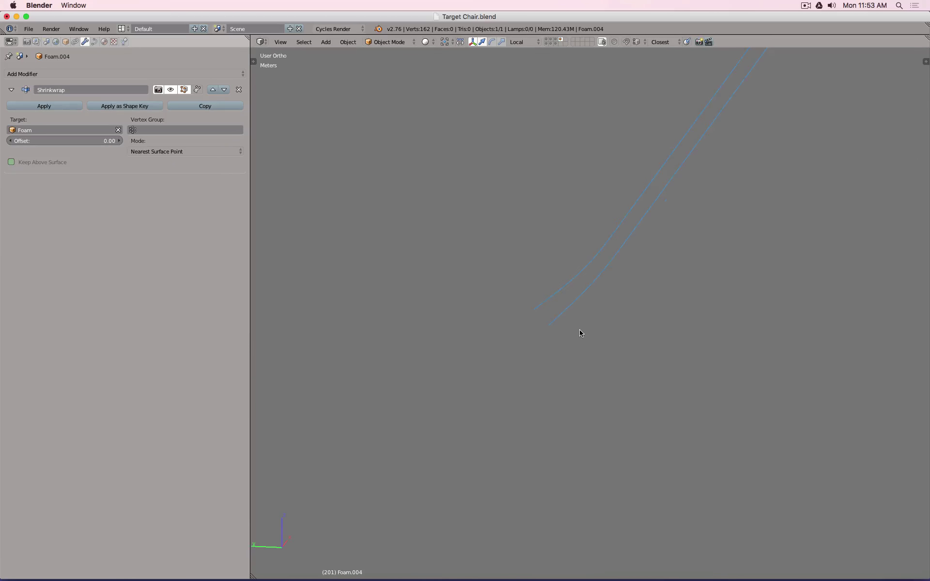
Step: Enter Edit Mode on the seam curve and turn off the display of its normals
{"action": "key", "text": "Tab"}
{"action": "scroll", "coordinate": [551, 298], "scroll_direction": "up", "scroll_amount": 5}
{"action": "scroll", "coordinate": [551, 298], "scroll_direction": "down", "scroll_amount": 3}
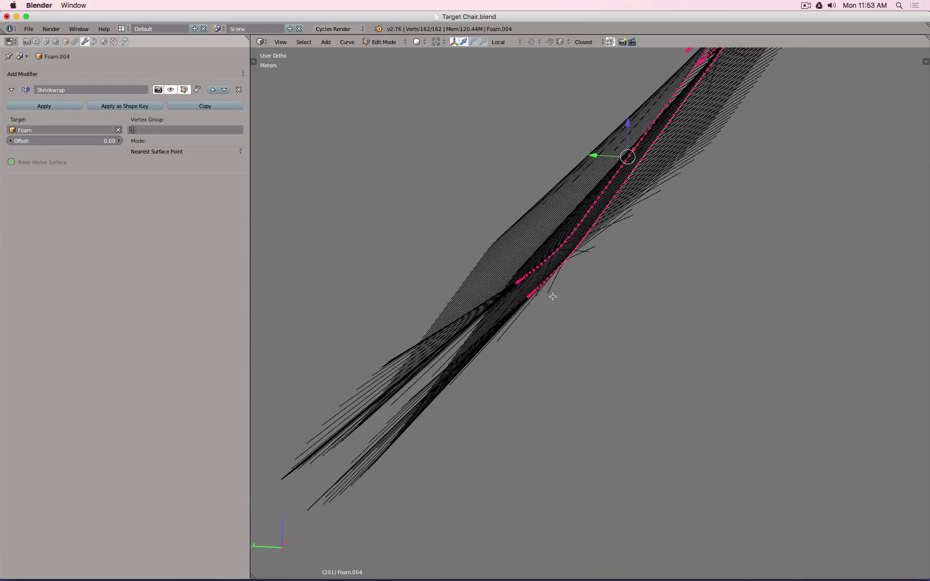
{"action": "key", "text": "n"}
{"action": "left_click", "coordinate": [870, 312]}
{"action": "scroll", "coordinate": [539, 272], "scroll_direction": "up", "scroll_amount": 10}
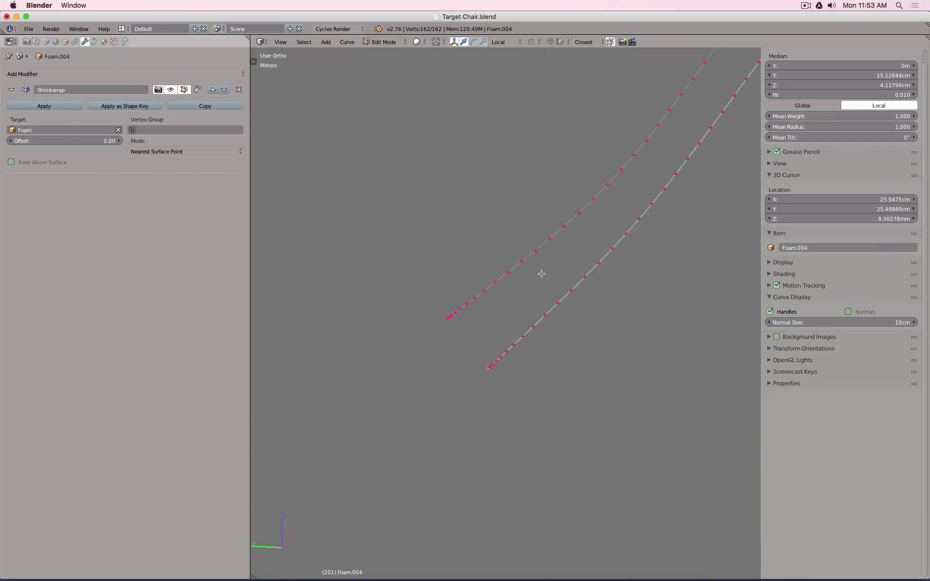
Step: Snap the 3D cursor to the end control point of the upper seam line
{"action": "right_click", "coordinate": [383, 346]}
{"action": "scroll", "coordinate": [378, 344], "scroll_direction": "up", "scroll_amount": 5}
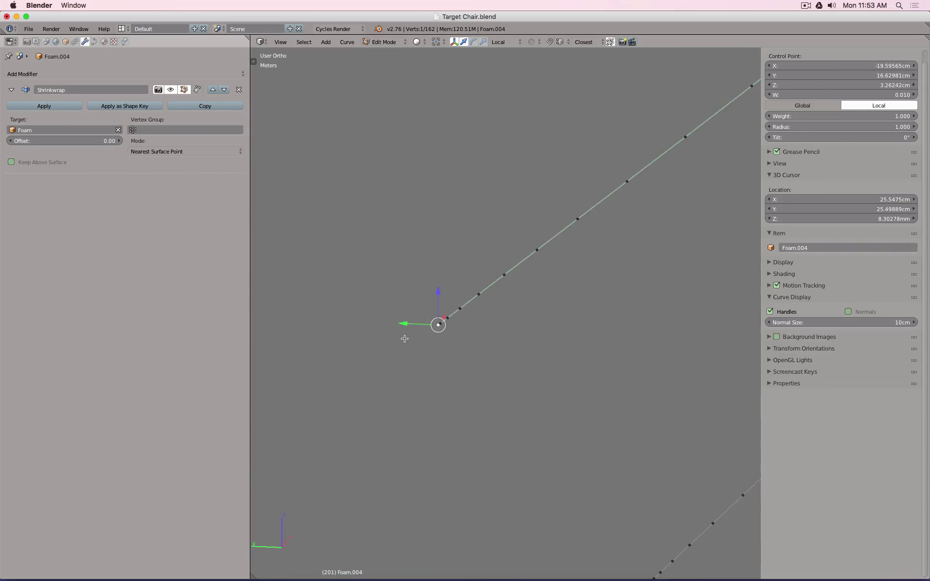
{"action": "key", "text": "shift+s"}
{"action": "left_click", "coordinate": [383, 364]}
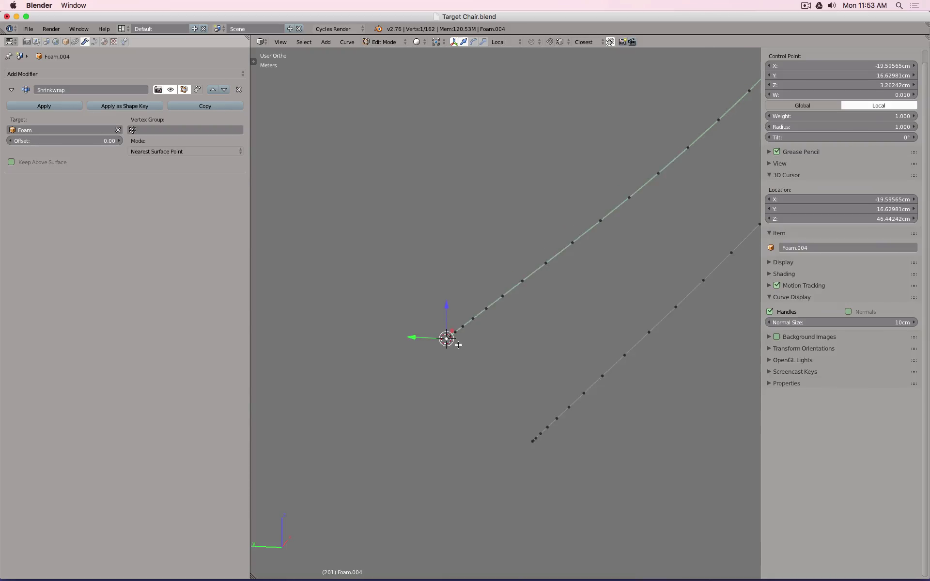
{"action": "key", "text": "Tab"}
{"action": "key", "text": "Tab"}
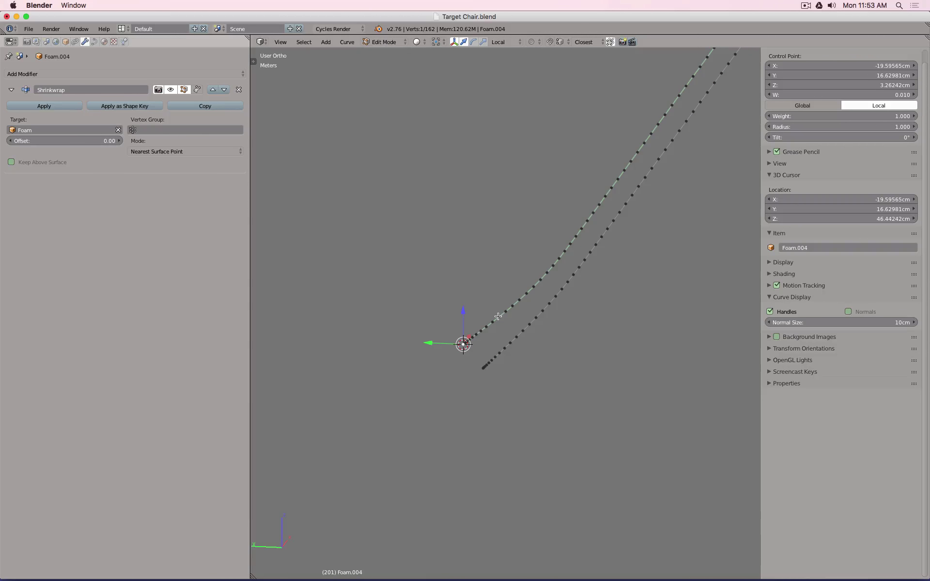
Step: Select all linked points of the upper seam line and separate them into their own curve object
{"action": "key", "text": "ctrl+l"}
{"action": "key", "text": "p"}
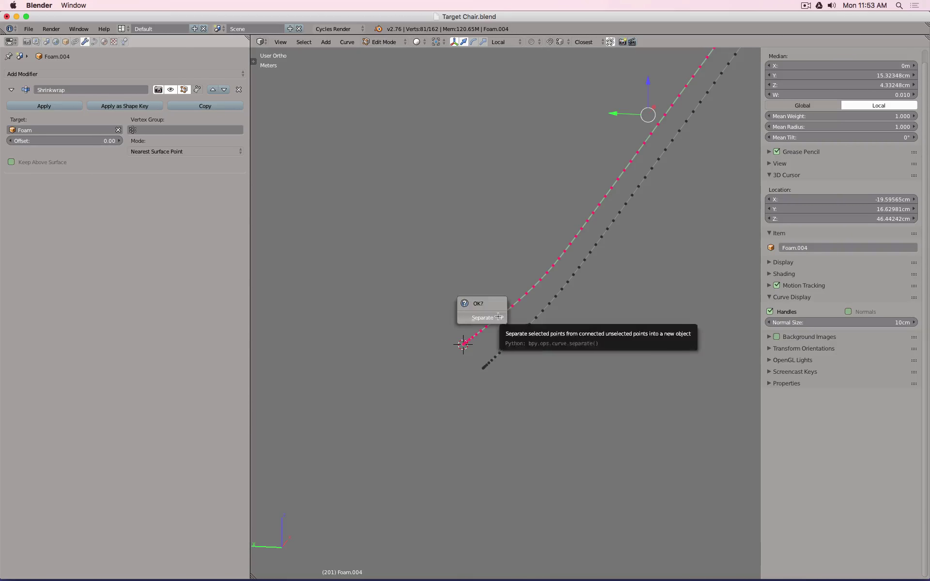
{"action": "left_click", "coordinate": [498, 316]}
{"action": "key", "text": "Tab"}
Step: Set the separated upper seam curve's origin to the 3D cursor
{"action": "right_click", "coordinate": [498, 317]}
{"action": "scroll", "coordinate": [499, 369], "scroll_direction": "up", "scroll_amount": 6}
{"action": "key", "text": "ctrl+alt+shift+c"}
{"action": "key", "text": "Down"}
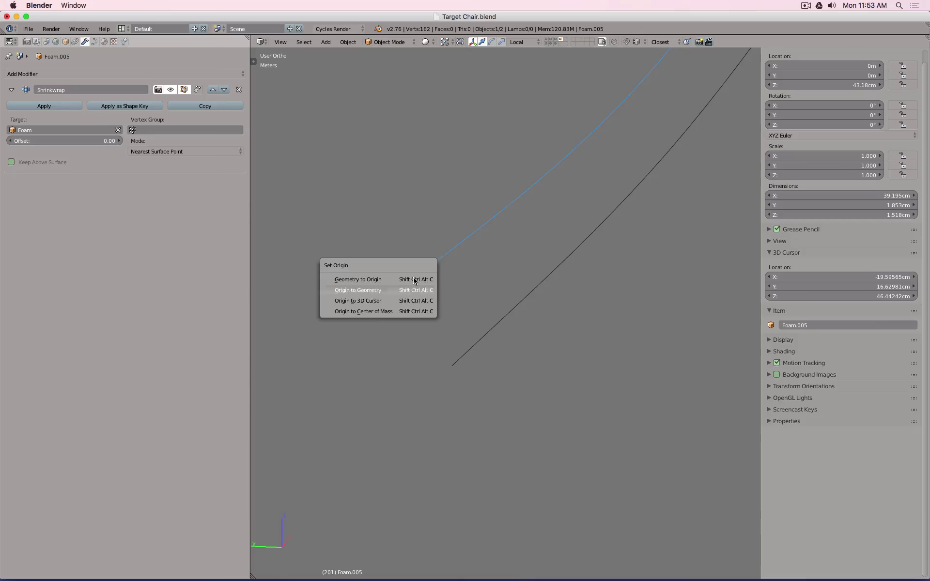
{"action": "key", "text": "Down"}
{"action": "key", "text": "Return"}
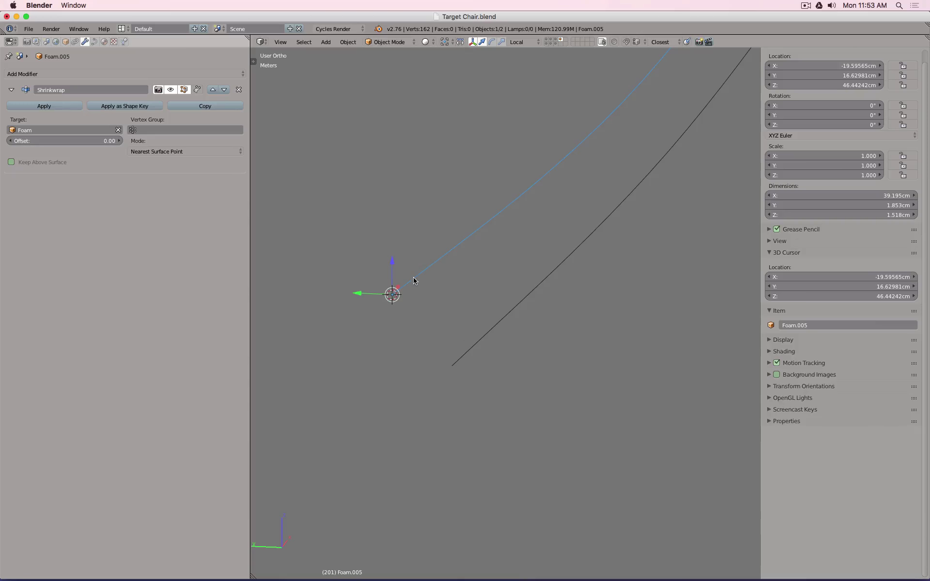
Step: Snap the 3D cursor to the lower seam curve's end point and set that curve's origin there
{"action": "right_click", "coordinate": [479, 347]}
{"action": "key", "text": "Tab"}
{"action": "right_click", "coordinate": [453, 366]}
{"action": "key", "text": "shift+s"}
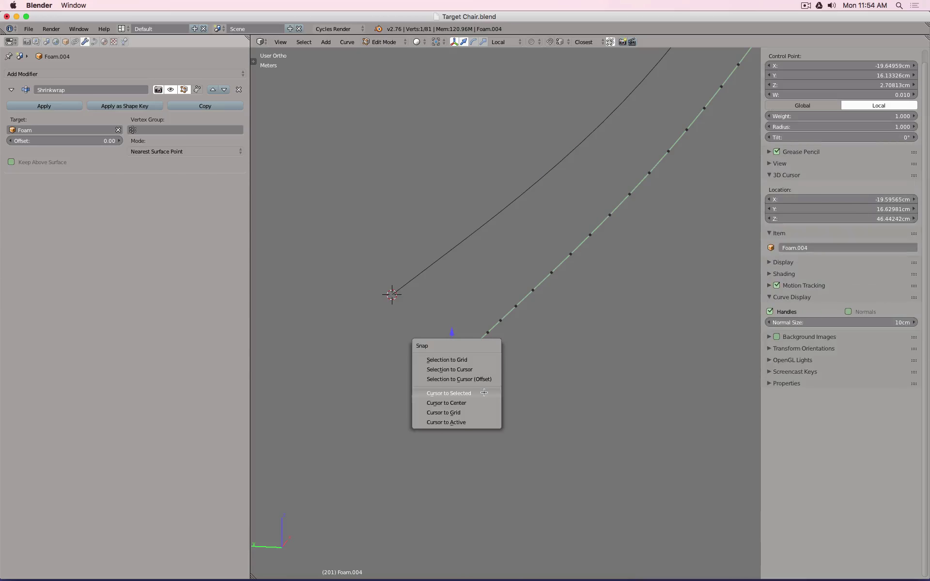
{"action": "left_click", "coordinate": [483, 393]}
{"action": "key", "text": "Tab"}
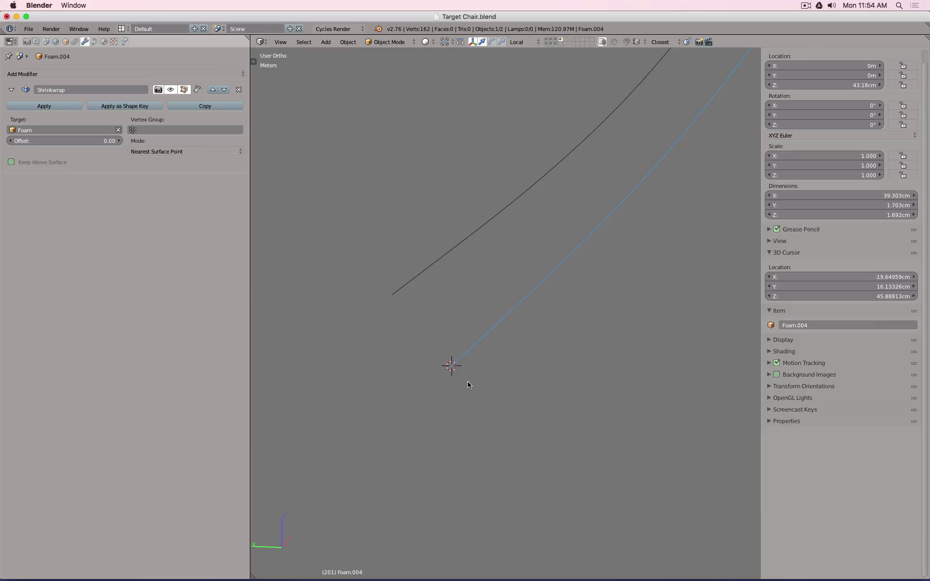
{"action": "key", "text": "ctrl+alt+shift+c"}
{"action": "left_click", "coordinate": [468, 383]}
Step: Select the upper seam curve and snap the 3D cursor to its origin
{"action": "right_click", "coordinate": [442, 251]}
{"action": "middle_click_drag", "start_coordinate": [489, 313], "coordinate": [507, 347]}
{"action": "key", "text": "shift+s"}
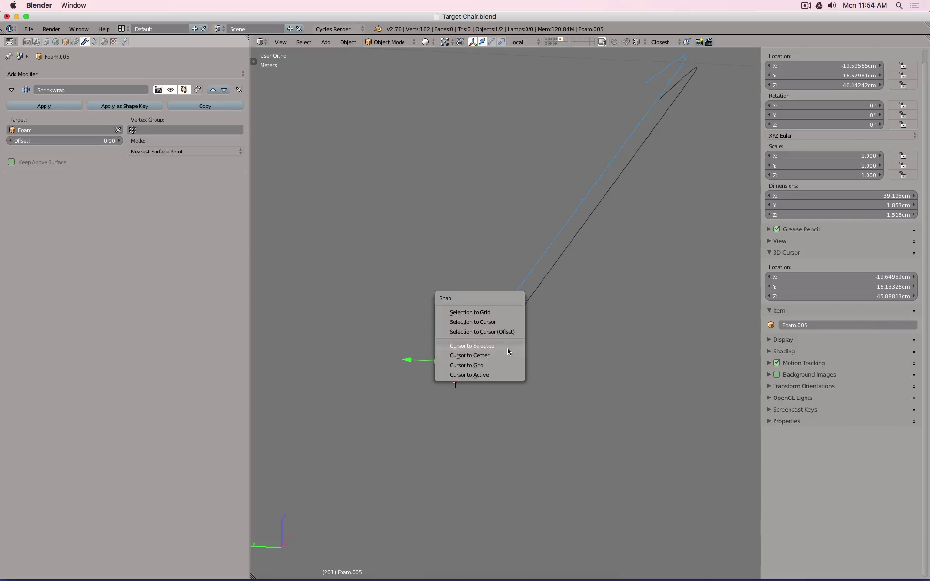
{"action": "left_click", "coordinate": [510, 350]}
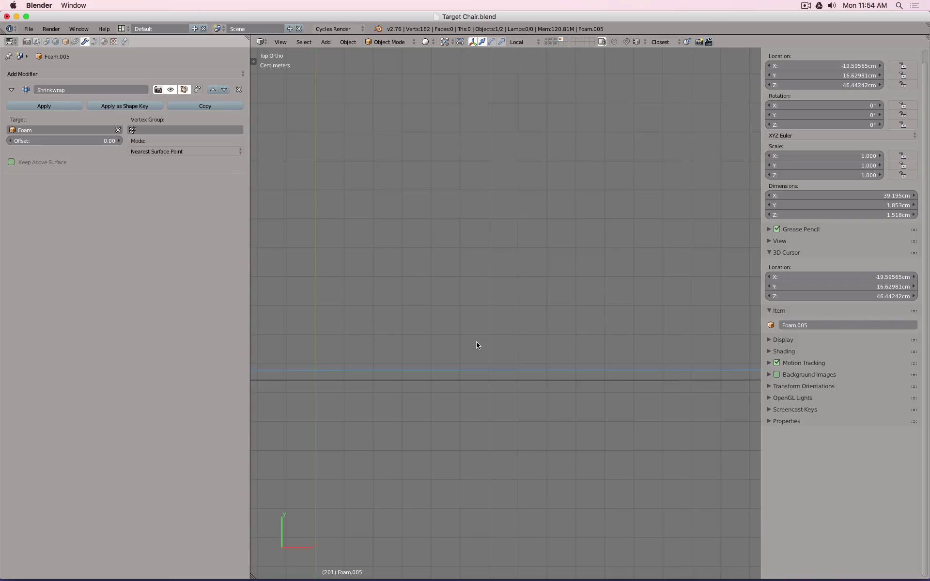
Step: Add a cube mesh at the 3D cursor on the upper seam curve's end and scale its geometry down to roughly stitch size
{"action": "key", "text": "KP_Decimal"}
{"action": "key", "text": "shift+a"}
{"action": "mouse_move", "coordinate": [453, 295]}
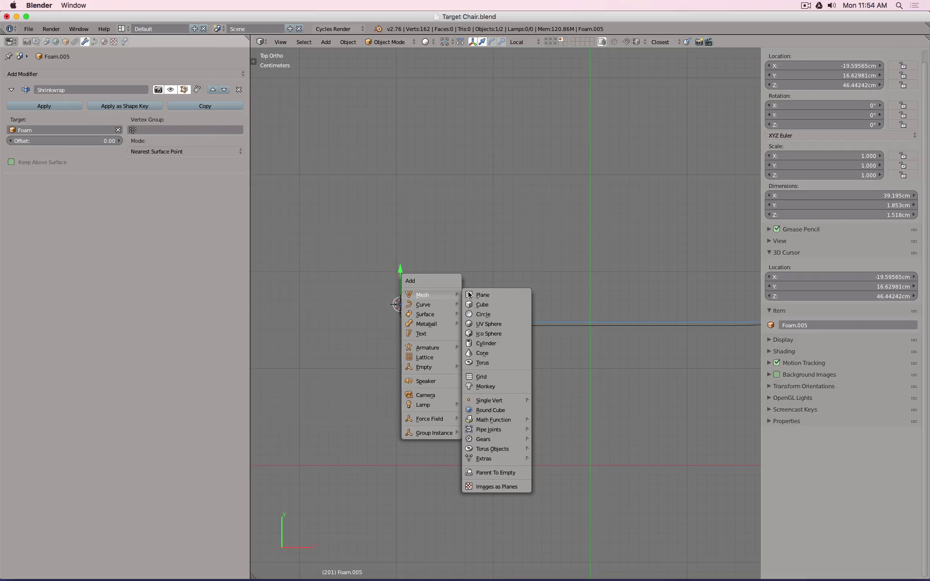
{"action": "left_click", "coordinate": [496, 304]}
{"action": "key", "text": "Tab"}
{"action": "key", "text": "s"}
{"action": "left_click", "coordinate": [499, 248]}
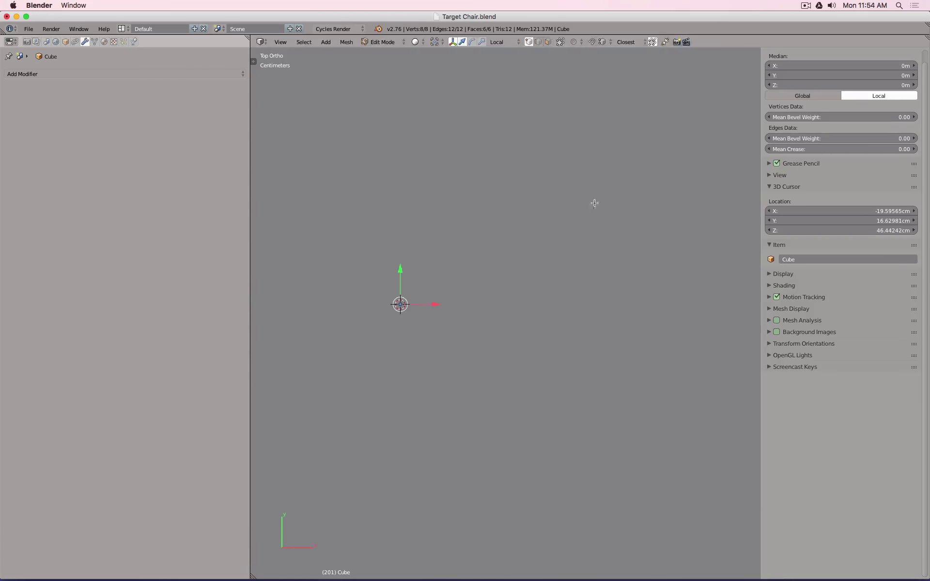
{"action": "key", "text": "s"}
{"action": "left_click", "coordinate": [500, 248]}
{"action": "key", "text": "s"}
{"action": "left_click", "coordinate": [416, 299]}
{"action": "key", "text": "Tab"}
Step: Set the cube's dimensions to 5 mm in X, 1 mm in Y and 1 mm in Z, and apply its scale
{"action": "scroll", "coordinate": [398, 303], "scroll_direction": "up", "scroll_amount": 13}
{"action": "double_click", "coordinate": [841, 196]}
{"action": "type", "text": "5mm"}
{"action": "key", "text": "Tab"}
{"action": "key", "text": "Tab"}
{"action": "type", "text": "1mm"}
{"action": "key", "text": "ctrl+a"}
{"action": "left_click", "coordinate": [475, 316]}
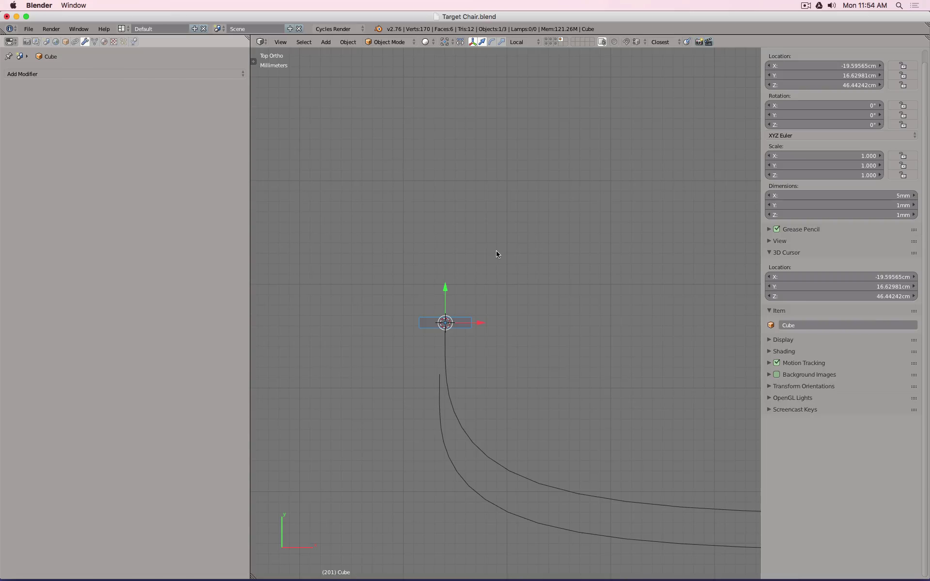
Step: Add an Array modifier to the cube with a fixed count of 50 and a relative X offset of 1.3
{"action": "left_click", "coordinate": [160, 74]}
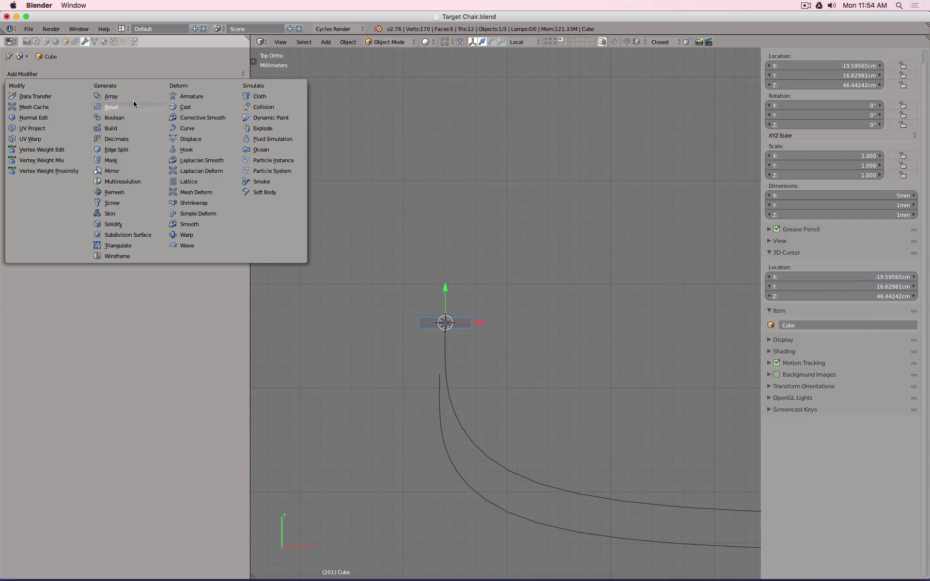
{"action": "left_click", "coordinate": [134, 97]}
{"action": "left_click", "coordinate": [149, 130]}
{"action": "type", "text": "50"}
{"action": "key", "text": "Return"}
{"action": "left_click", "coordinate": [187, 157]}
{"action": "type", "text": "1.2"}
{"action": "key", "text": "Return"}
{"action": "left_click", "coordinate": [187, 157]}
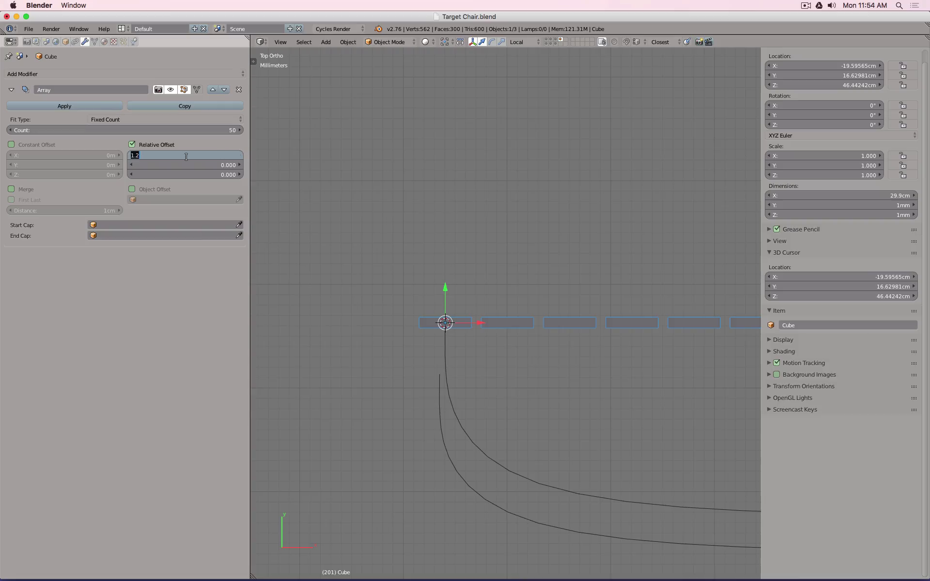
{"action": "type", "text": "1.3"}
{"action": "key", "text": "Return"}
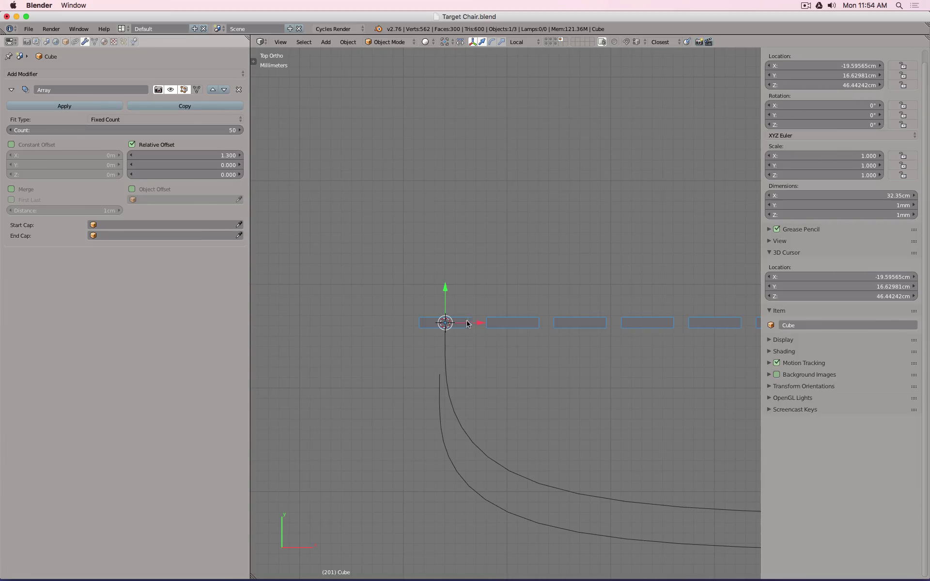
Step: Add a Curve modifier to the stitch array and choose the upper seam curve, Foam.005, as its deforming object
{"action": "scroll", "coordinate": [523, 325], "scroll_direction": "down", "scroll_amount": 5}
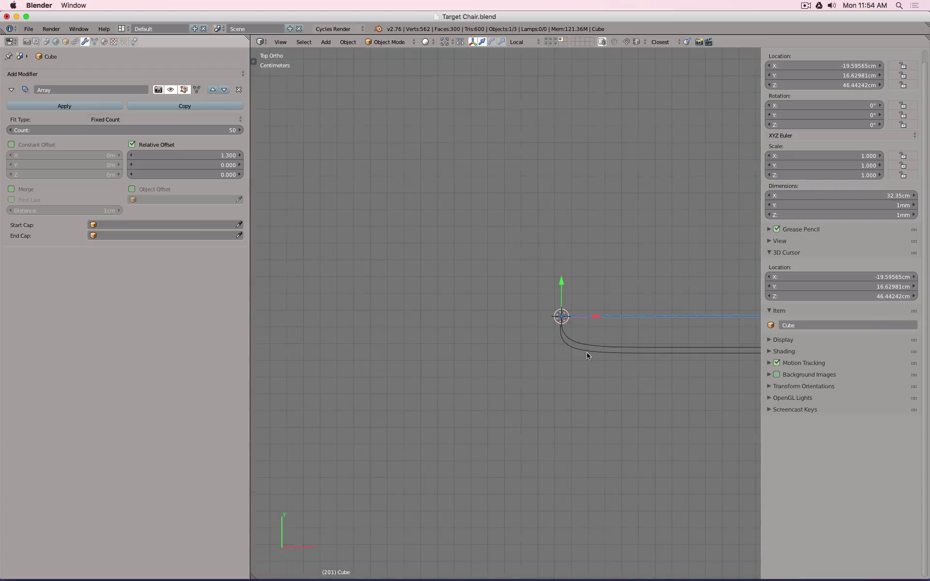
{"action": "middle_click_drag", "start_coordinate": [588, 357], "coordinate": [704, 260]}
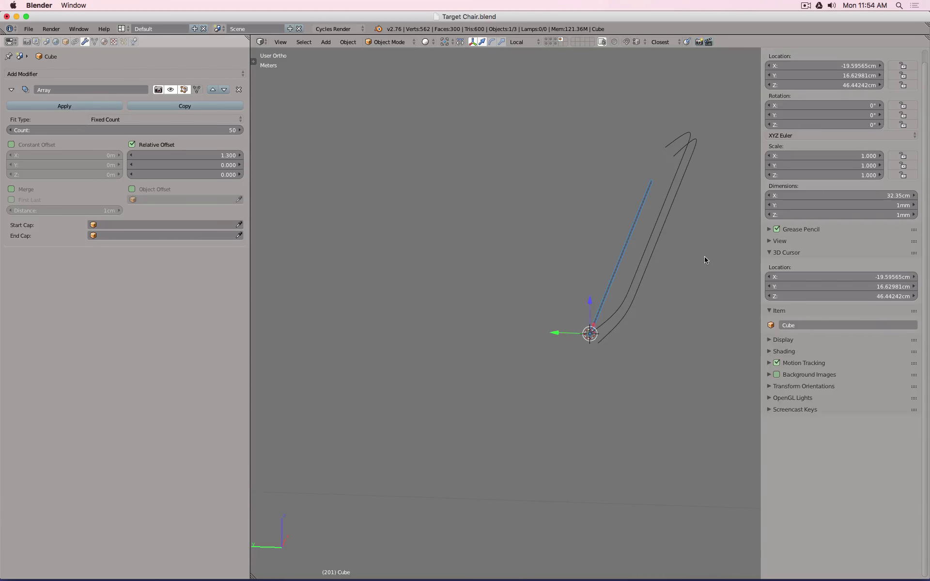
{"action": "left_click", "coordinate": [178, 74]}
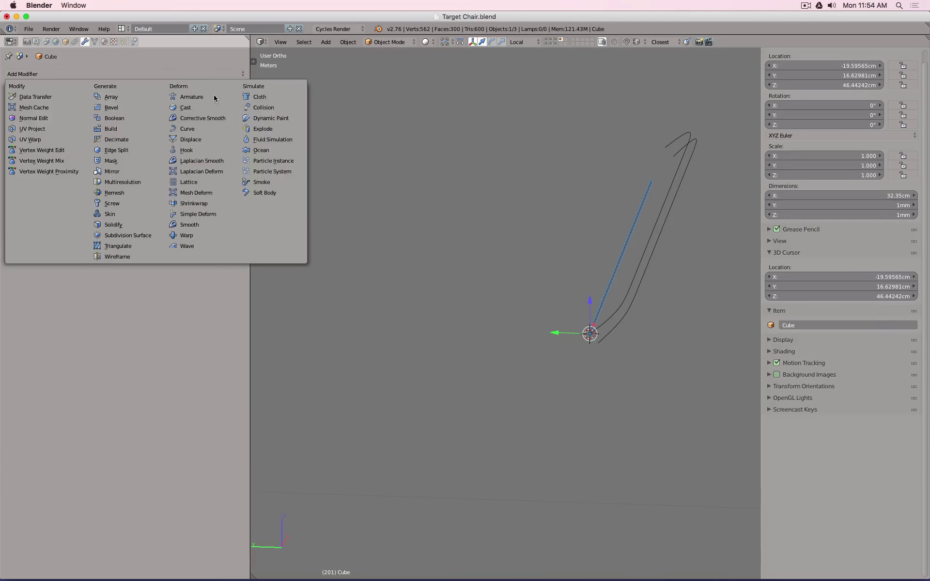
{"action": "left_click", "coordinate": [213, 130]}
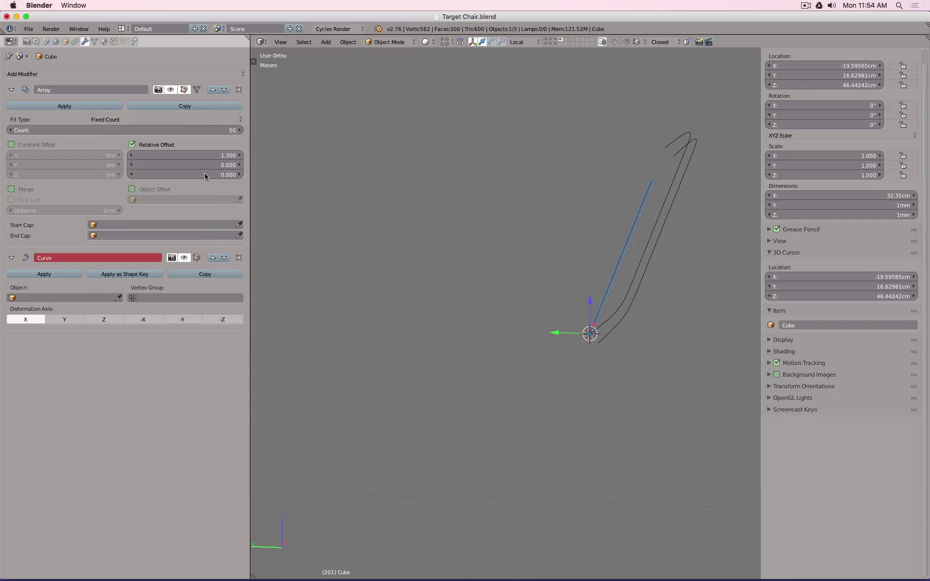
{"action": "left_click", "coordinate": [118, 297]}
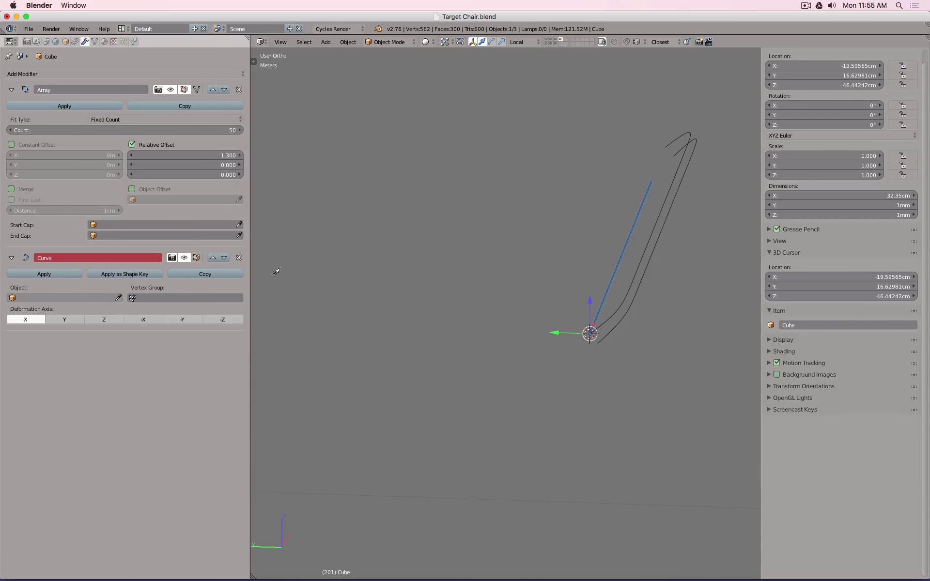
{"action": "left_click", "coordinate": [633, 263]}
{"action": "middle_click_drag", "start_coordinate": [694, 273], "coordinate": [544, 295]}
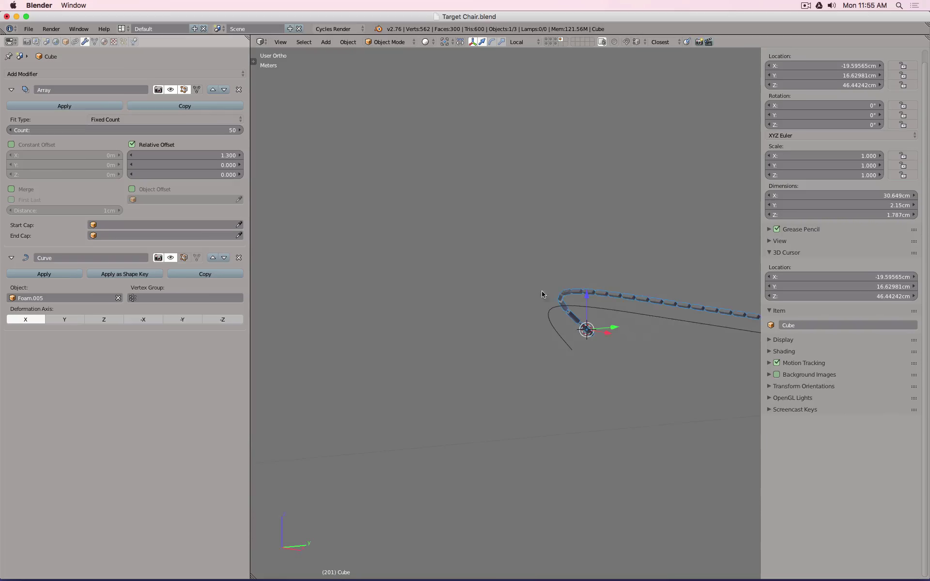
Step: Show the foam cushion's layer together with the stitches and hide the properties sidebar to see them in context
{"action": "left_click", "coordinate": [556, 41], "text": "shift"}
{"action": "middle_click_drag", "start_coordinate": [599, 273], "coordinate": [503, 327]}
{"action": "key", "text": "n"}
{"action": "middle_click_drag", "start_coordinate": [684, 252], "coordinate": [632, 260]}
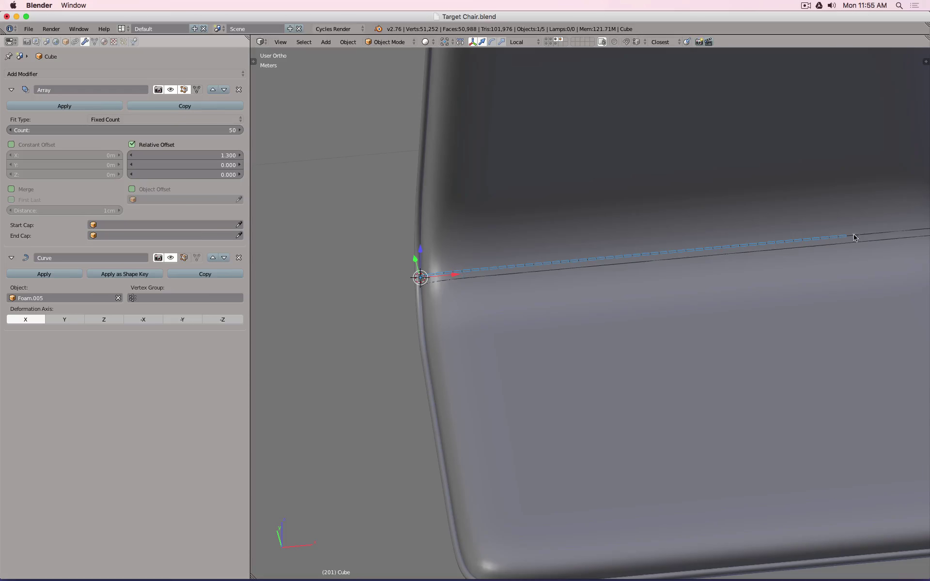
{"action": "middle_click_drag", "start_coordinate": [374, 286], "coordinate": [463, 271]}
Step: Cut two centred edge loops across the length of the stitch mesh
{"action": "scroll", "coordinate": [393, 302], "scroll_direction": "up", "scroll_amount": 8}
{"action": "key", "text": "Tab"}
{"action": "key", "text": "ctrl+r"}
{"action": "scroll", "coordinate": [463, 250], "scroll_direction": "up", "scroll_amount": 1}
{"action": "left_click", "coordinate": [463, 250]}
{"action": "right_click", "coordinate": [463, 250]}
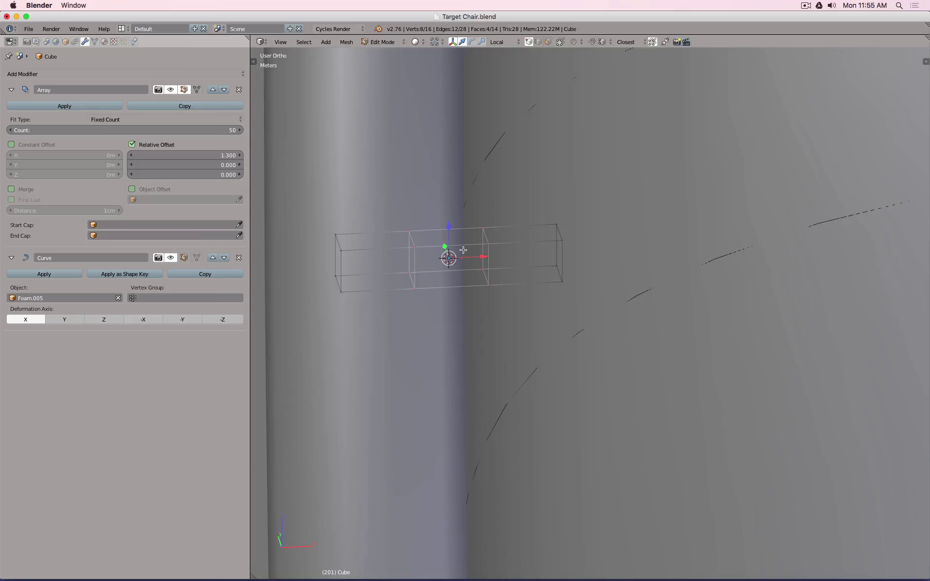
Step: Select both end faces of the stitch mesh and move them down about 0.48 mm along local Z to bend it
{"action": "key", "text": "a"}
{"action": "key", "text": "b"}
{"action": "left_click_drag", "start_coordinate": [316, 200], "coordinate": [386, 384]}
{"action": "key", "text": "b"}
{"action": "left_click_drag", "start_coordinate": [531, 198], "coordinate": [594, 361]}
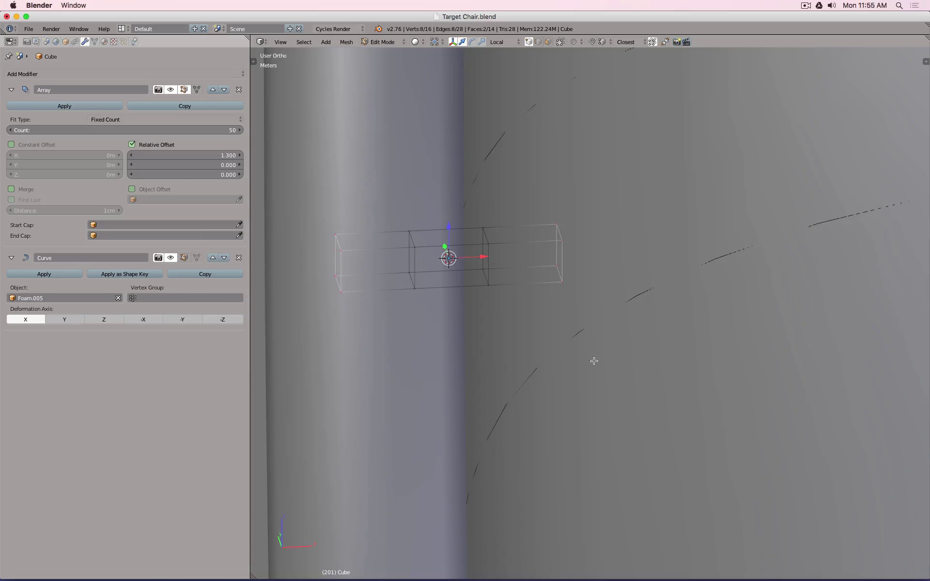
{"action": "key", "text": "g"}
{"action": "key", "text": "z"}
{"action": "key", "text": "z"}
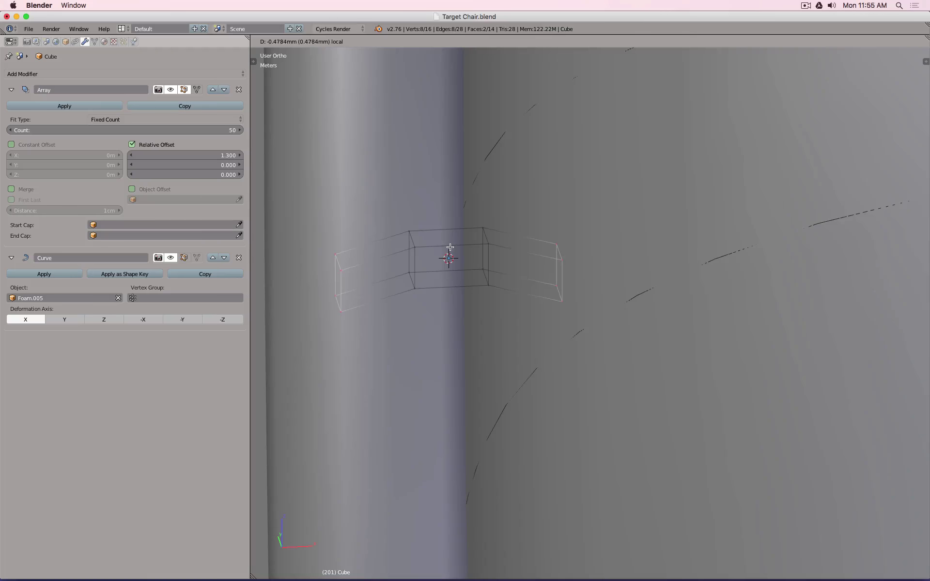
{"action": "left_click", "coordinate": [450, 244]}
{"action": "key", "text": "Tab"}
Step: Tilt all control points of the upper seam curve so the bent stitch ends turn into the foam surface
{"action": "scroll", "coordinate": [504, 240], "scroll_direction": "down", "scroll_amount": 8}
{"action": "scroll", "coordinate": [504, 240], "scroll_direction": "down", "scroll_amount": 4}
{"action": "middle_click_drag", "start_coordinate": [544, 228], "coordinate": [637, 232]}
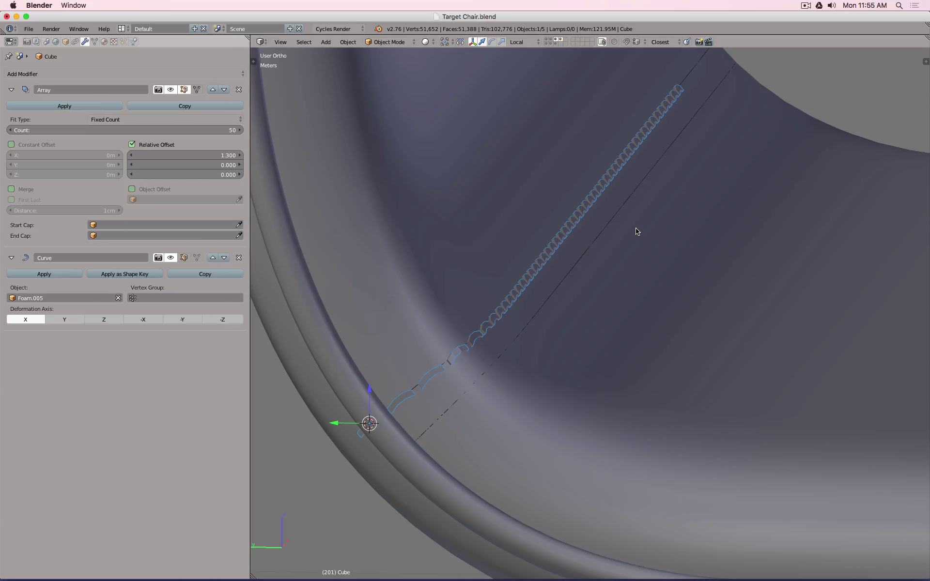
{"action": "right_click", "coordinate": [691, 77]}
{"action": "key", "text": "Tab"}
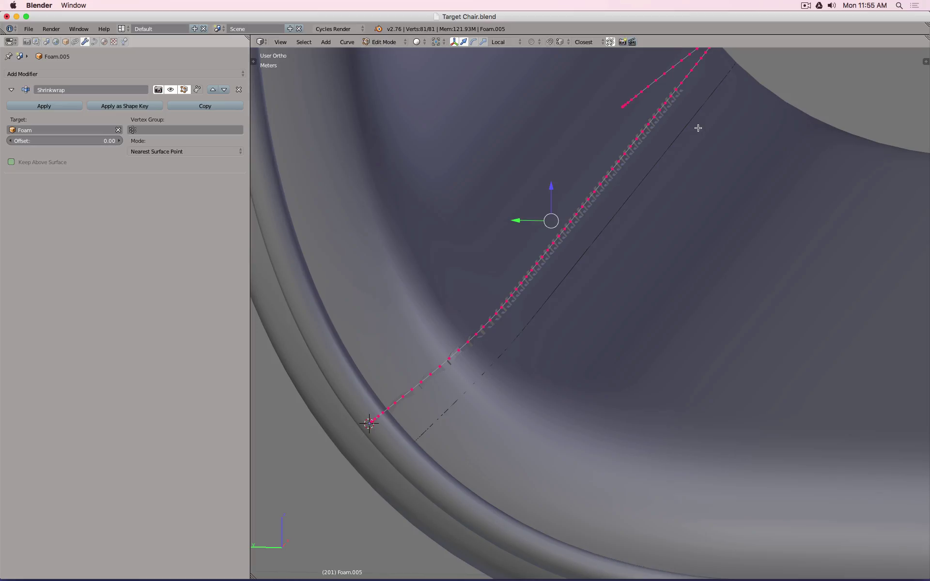
{"action": "key", "text": "ctrl+t"}
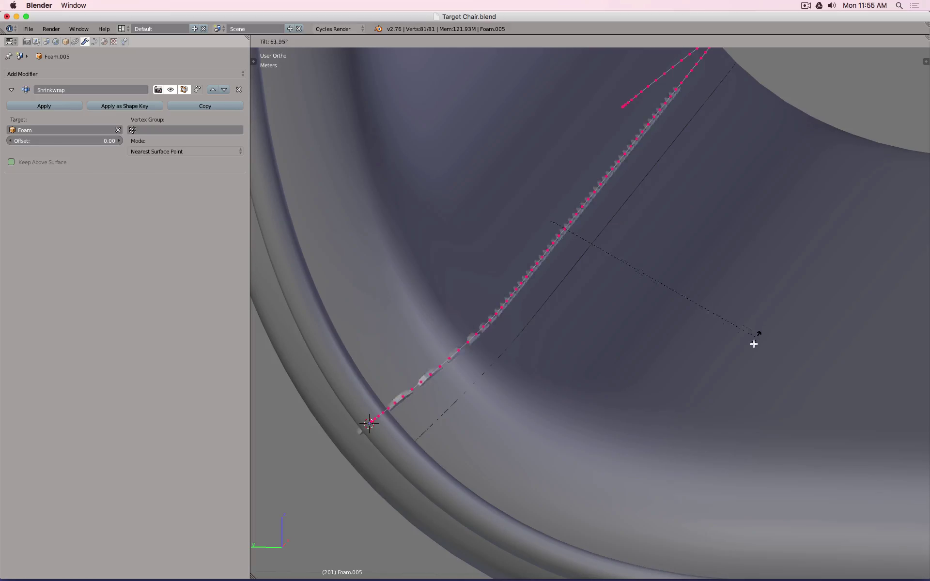
{"action": "left_click", "coordinate": [661, 407]}
{"action": "mouse_move", "coordinate": [604, 403]}
{"action": "middle_mouse_down"}
{"action": "mouse_move", "coordinate": [573, 386]}
{"action": "mouse_move", "coordinate": [619, 380]}
{"action": "mouse_move", "coordinate": [331, 356]}
{"action": "mouse_move", "coordinate": [605, 295]}
{"action": "middle_mouse_up"}
{"action": "scroll", "coordinate": [606, 293], "scroll_direction": "up", "scroll_amount": 5}
{"action": "key", "text": "Tab"}
Step: Examine how the tilted stitches sit against the foam along the seam in wireframe and solid shading
{"action": "key", "text": "z"}
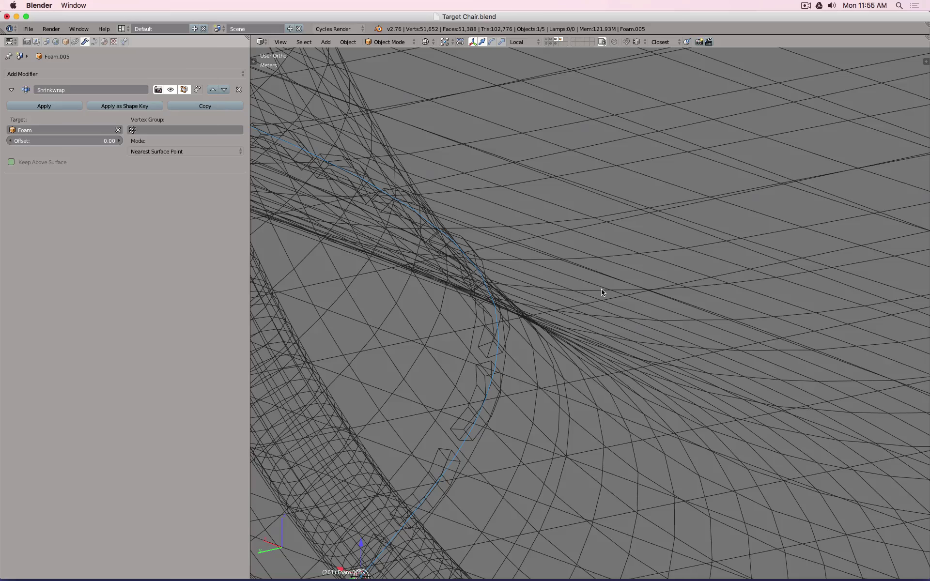
{"action": "key", "text": "z"}
{"action": "scroll", "coordinate": [602, 291], "scroll_direction": "down", "scroll_amount": 10}
{"action": "mouse_move", "coordinate": [634, 294]}
{"action": "middle_mouse_down"}
{"action": "mouse_move", "coordinate": [492, 293]}
{"action": "mouse_move", "coordinate": [588, 376]}
{"action": "mouse_move", "coordinate": [606, 334]}
{"action": "middle_mouse_up"}
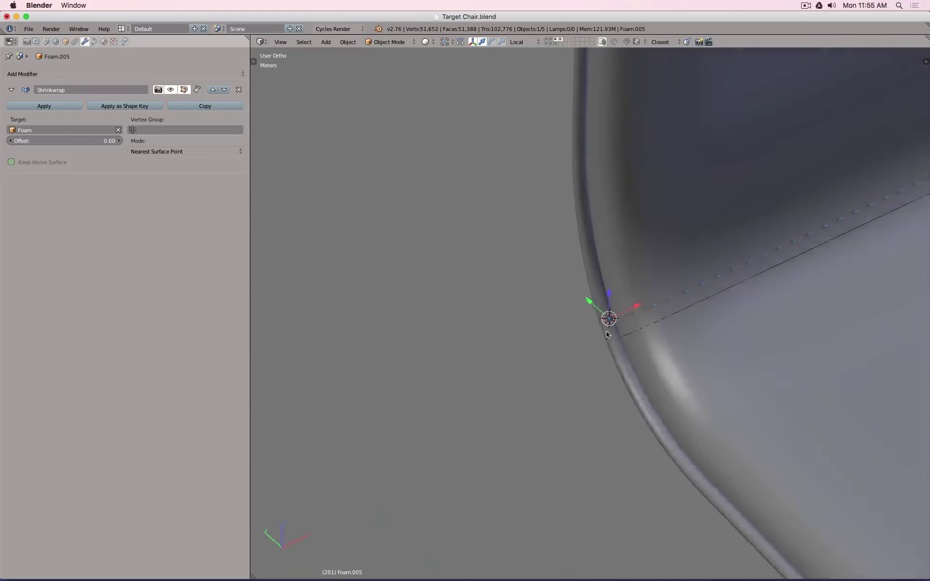
{"action": "scroll", "coordinate": [655, 302], "scroll_direction": "up", "scroll_amount": 5}
{"action": "middle_click_drag", "start_coordinate": [655, 303], "coordinate": [583, 307]}
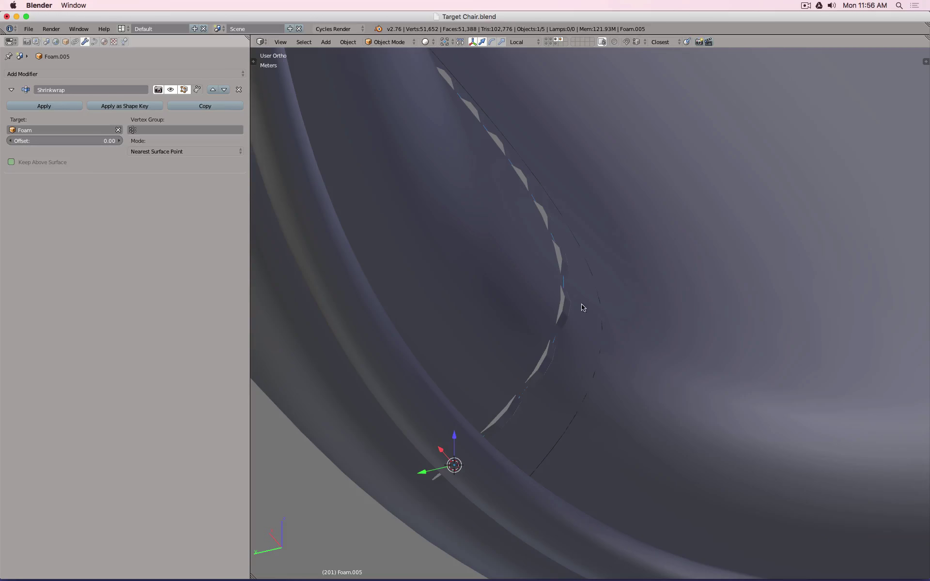
Step: Add a Subdivision Surface modifier to the stitches, place it above the Curve modifier and set its view subdivisions to 2
{"action": "right_click", "coordinate": [567, 308]}
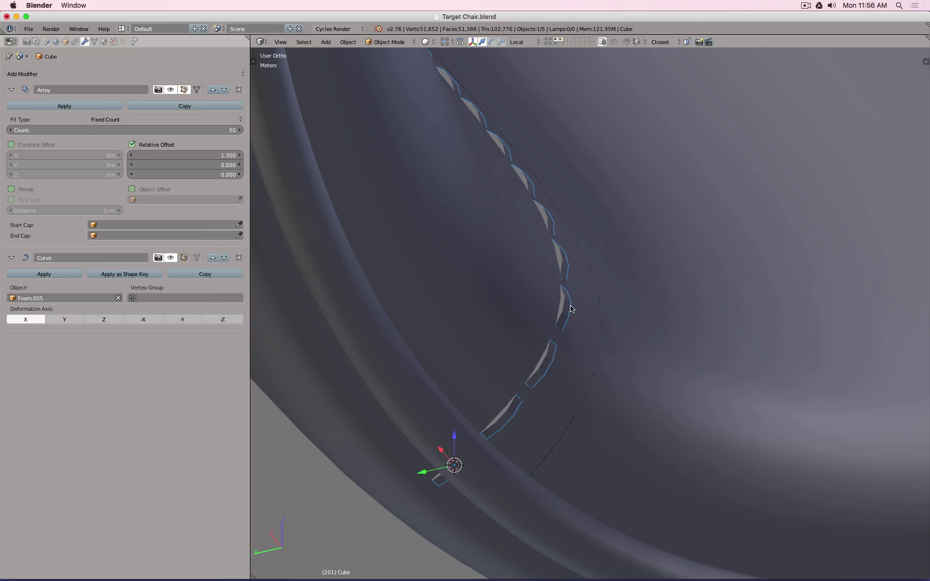
{"action": "left_click", "coordinate": [11, 90]}
{"action": "left_click", "coordinate": [11, 108]}
{"action": "left_click", "coordinate": [65, 74]}
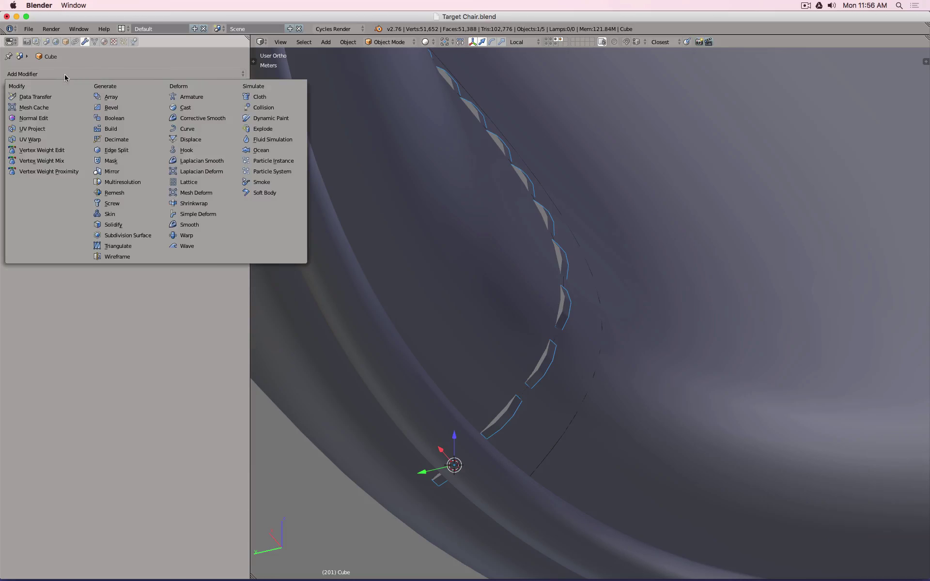
{"action": "left_click", "coordinate": [137, 238]}
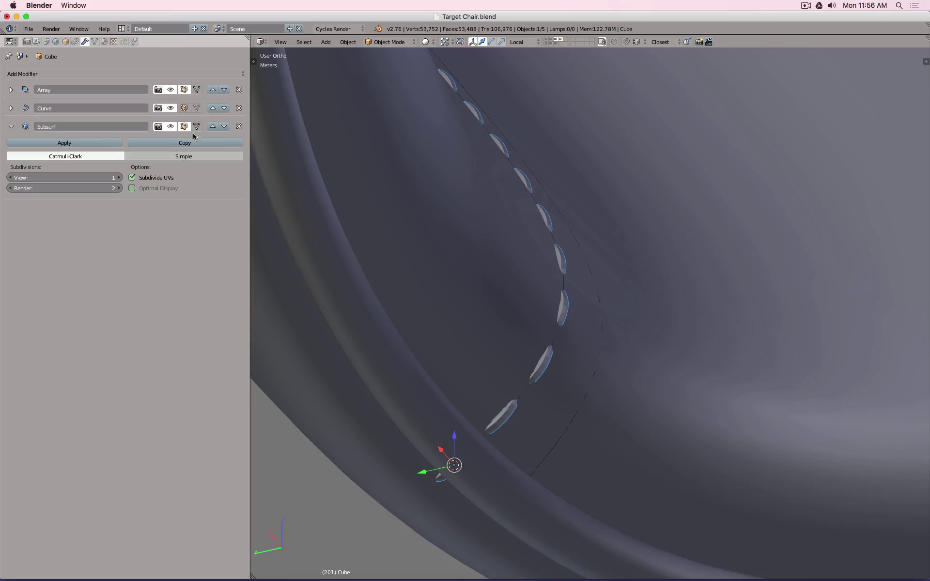
{"action": "left_click", "coordinate": [212, 127]}
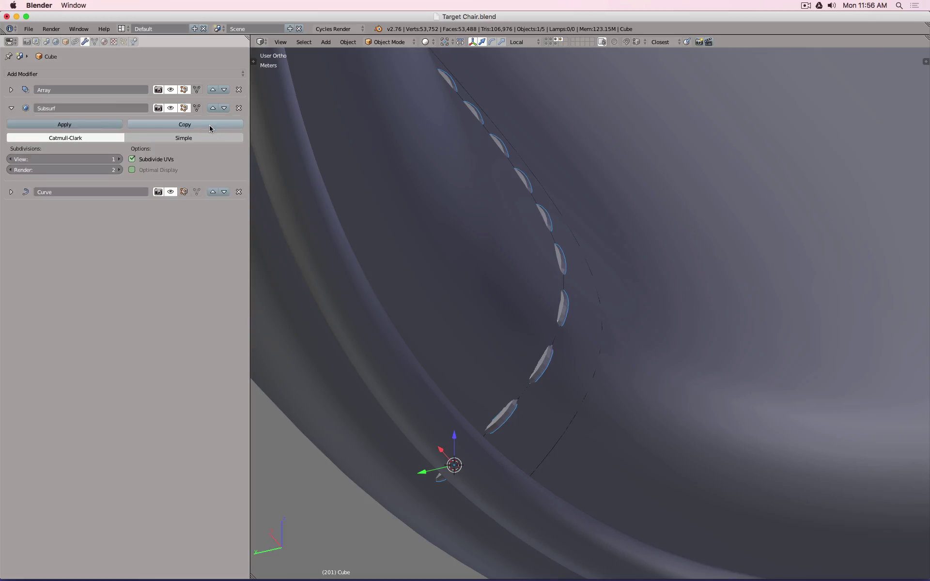
{"action": "left_click", "coordinate": [120, 159]}
Step: Apply smooth shading to the stitches and deselect everything to check them along the seam
{"action": "key", "text": "space"}
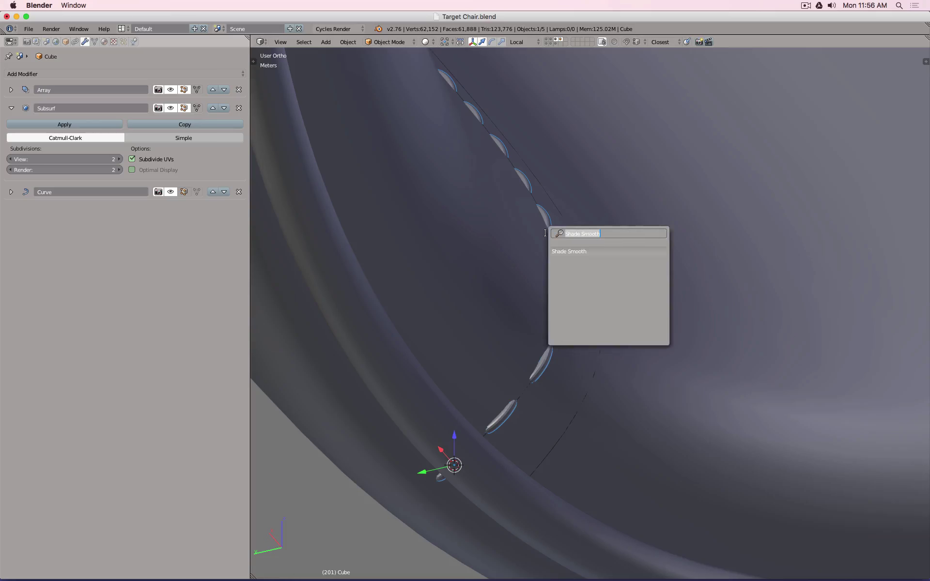
{"action": "key", "text": "Return"}
{"action": "middle_click_drag", "start_coordinate": [546, 234], "coordinate": [573, 266]}
{"action": "key", "text": "a"}
{"action": "middle_click_drag", "start_coordinate": [758, 242], "coordinate": [650, 286]}
{"action": "scroll", "coordinate": [650, 284], "scroll_direction": "up", "scroll_amount": 9}
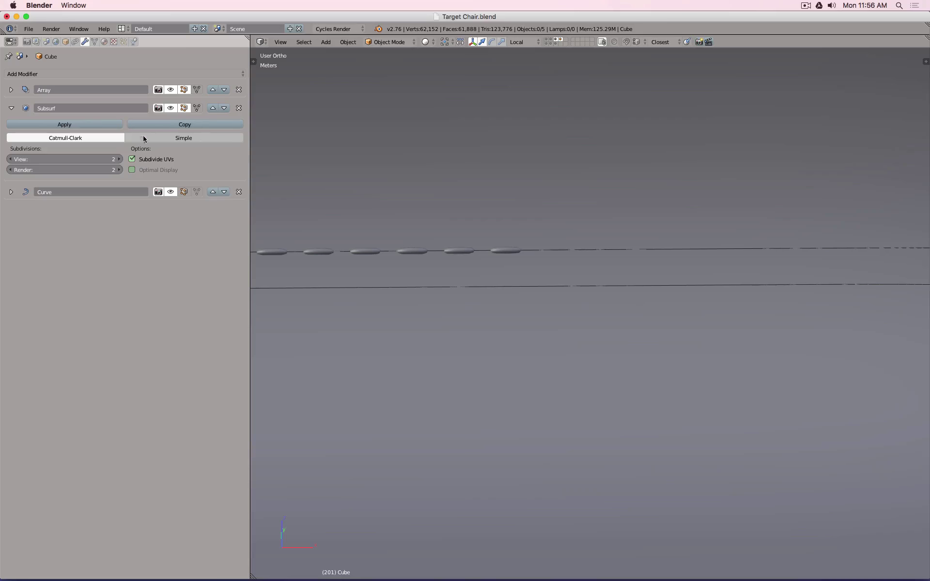
Step: Expand the Array modifier and raise the stitch count to 57, checking how far the row reaches along the seam
{"action": "left_click", "coordinate": [12, 90]}
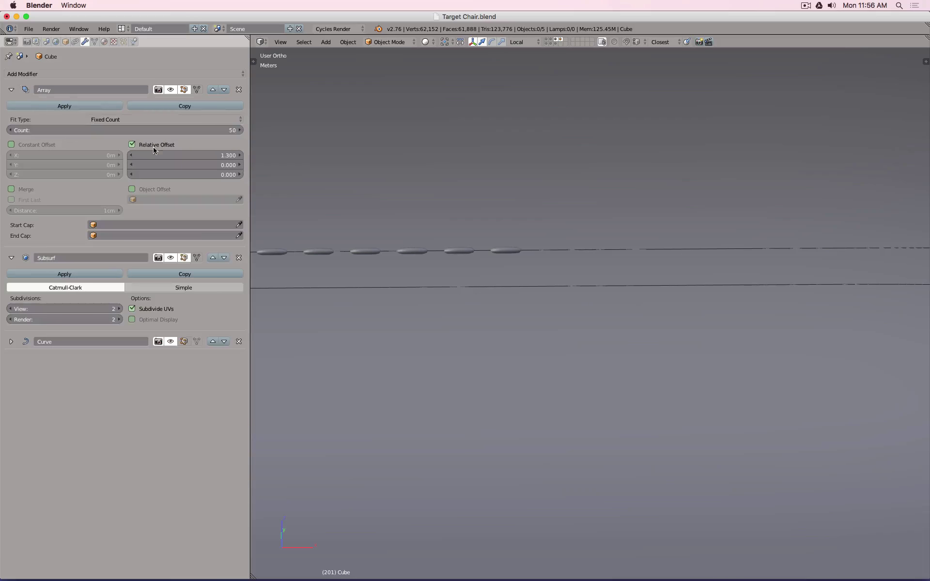
{"action": "left_click", "coordinate": [240, 131]}
{"action": "left_click", "coordinate": [240, 130]}
{"action": "left_click", "coordinate": [239, 130]}
{"action": "left_click", "coordinate": [240, 131]}
{"action": "left_click", "coordinate": [239, 131]}
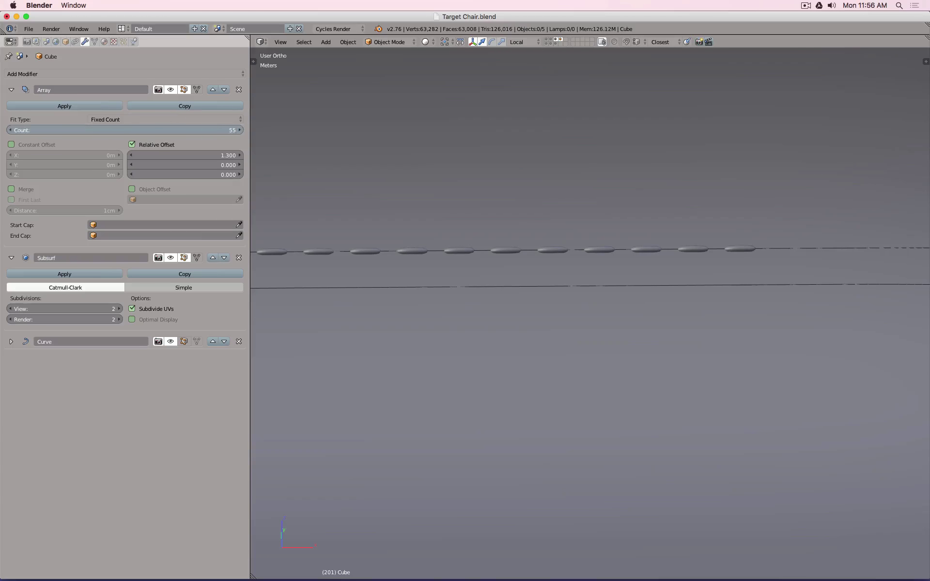
{"action": "left_click", "coordinate": [240, 130]}
{"action": "left_click", "coordinate": [240, 130]}
{"action": "scroll", "coordinate": [616, 242], "scroll_direction": "down", "scroll_amount": 5}
{"action": "scroll", "coordinate": [616, 241], "scroll_direction": "down", "scroll_amount": 4}
{"action": "middle_click_drag", "start_coordinate": [627, 242], "coordinate": [577, 247]}
{"action": "scroll", "coordinate": [767, 309], "scroll_direction": "up", "scroll_amount": 5}
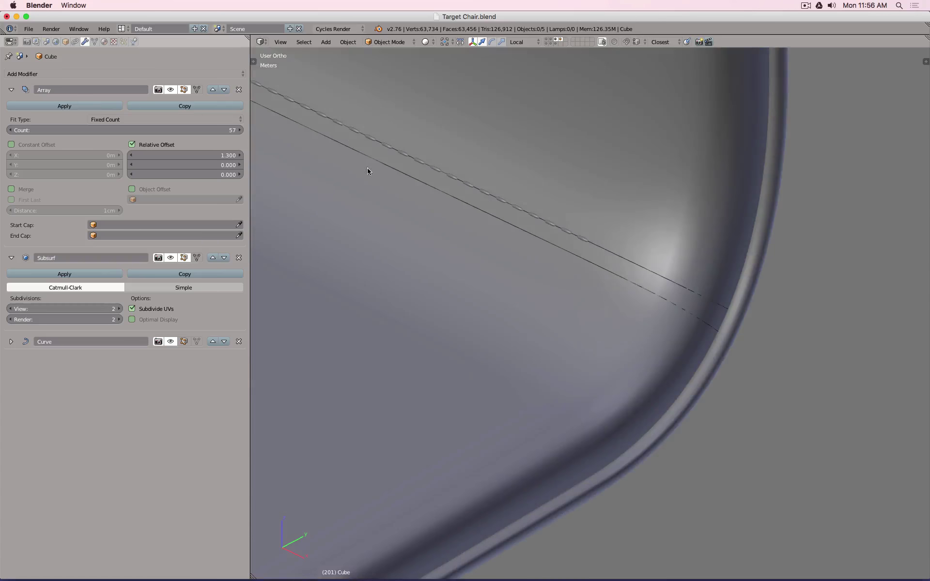
Step: Set the stitch array's count to 65 so the row ends at the cushion's far piping, trying 66 for comparison
{"action": "left_click", "coordinate": [166, 128]}
{"action": "type", "text": "6"}
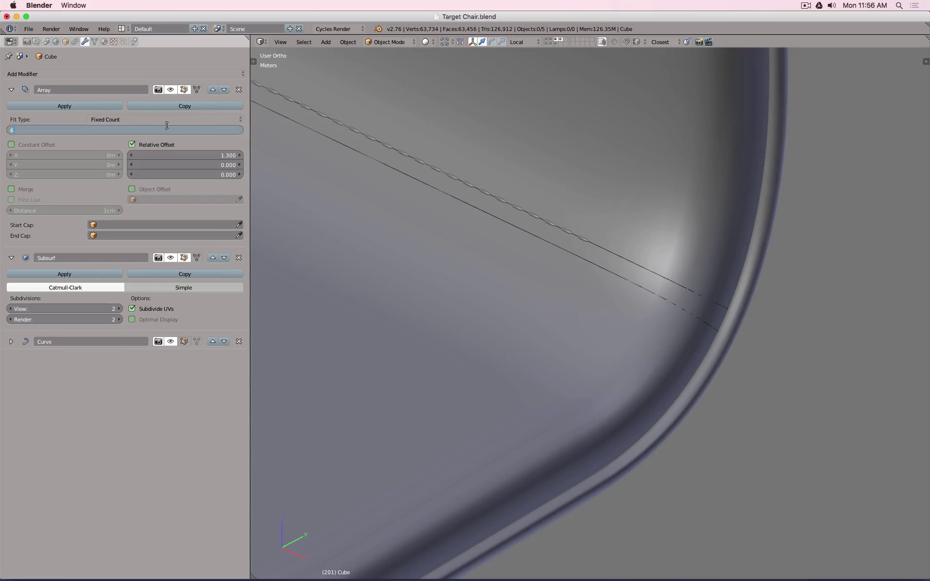
{"action": "type", "text": "5"}
{"action": "key", "text": "Return"}
{"action": "middle_click_drag", "start_coordinate": [644, 301], "coordinate": [557, 266]}
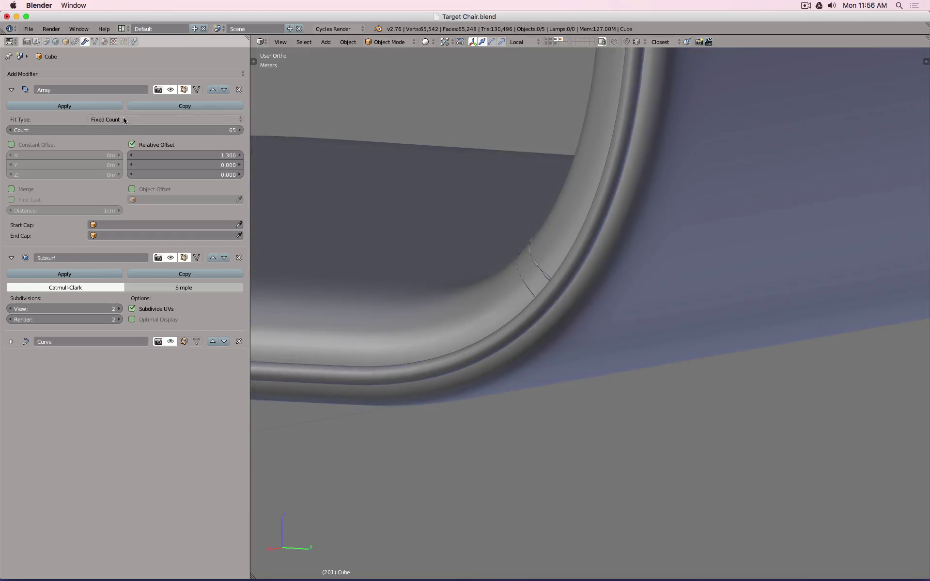
{"action": "left_click", "coordinate": [242, 131]}
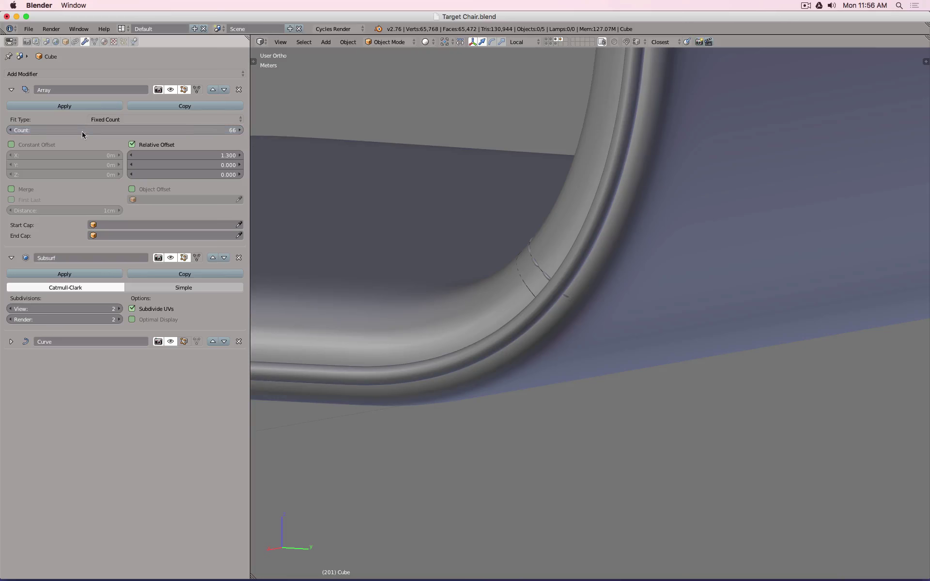
{"action": "left_click", "coordinate": [14, 130]}
Step: Examine the first stitches where the seam meets the cushion's piping, in wireframe shading
{"action": "mouse_move", "coordinate": [456, 216]}
{"action": "middle_mouse_down"}
{"action": "mouse_move", "coordinate": [623, 251]}
{"action": "mouse_move", "coordinate": [549, 251]}
{"action": "mouse_move", "coordinate": [420, 326]}
{"action": "mouse_move", "coordinate": [678, 129]}
{"action": "mouse_move", "coordinate": [567, 216]}
{"action": "mouse_move", "coordinate": [526, 116]}
{"action": "middle_mouse_up"}
{"action": "scroll", "coordinate": [399, 308], "scroll_direction": "up", "scroll_amount": 4}
{"action": "scroll", "coordinate": [413, 297], "scroll_direction": "down", "scroll_amount": 4}
{"action": "scroll", "coordinate": [471, 294], "scroll_direction": "down", "scroll_amount": 4}
{"action": "scroll", "coordinate": [564, 218], "scroll_direction": "up", "scroll_amount": 3}
{"action": "key", "text": "z"}
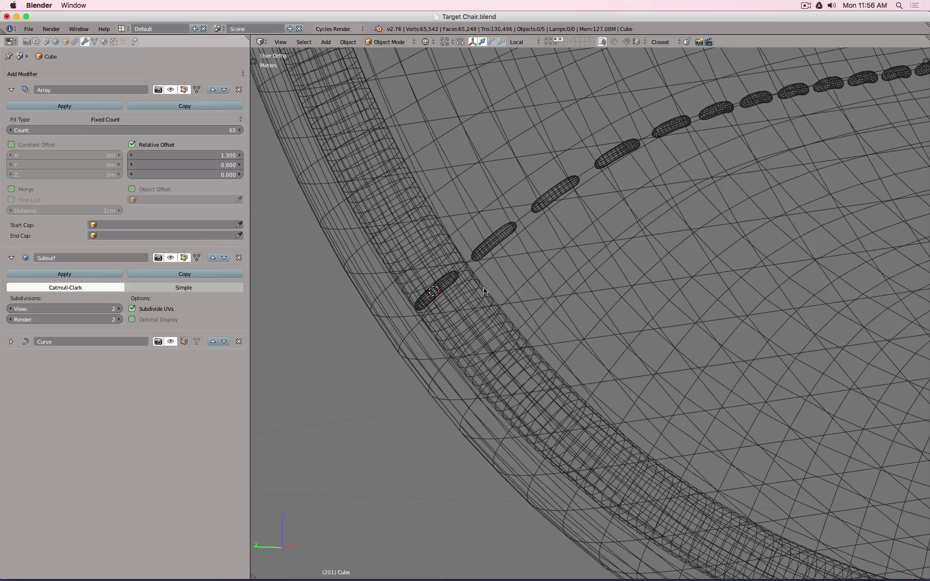
Step: Show only the stitch layer in solid shading and duplicate the stitch row, placing the copy between the two guide curves
{"action": "key", "text": "z"}
{"action": "left_click", "coordinate": [560, 42]}
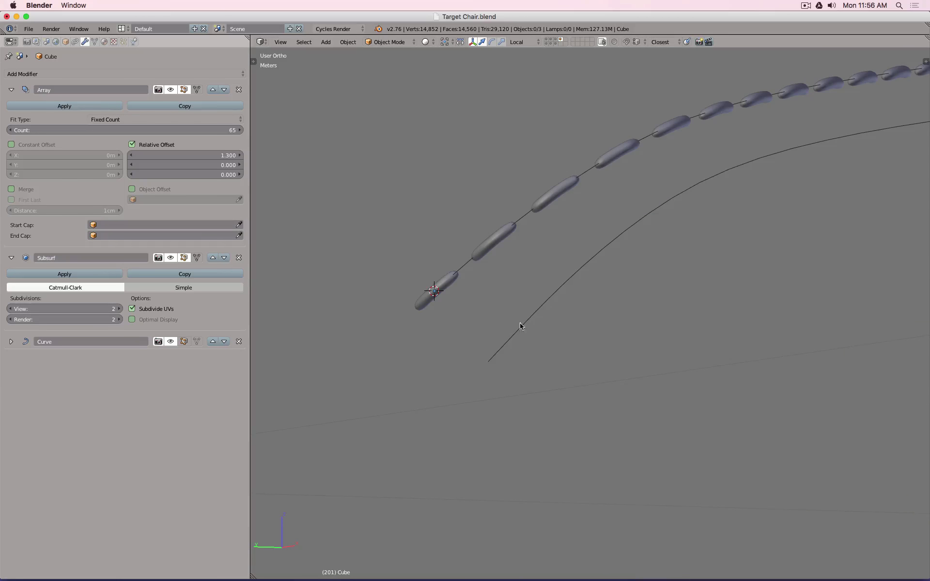
{"action": "right_click", "coordinate": [488, 257]}
{"action": "key", "text": "shift+d"}
{"action": "left_click", "coordinate": [511, 320]}
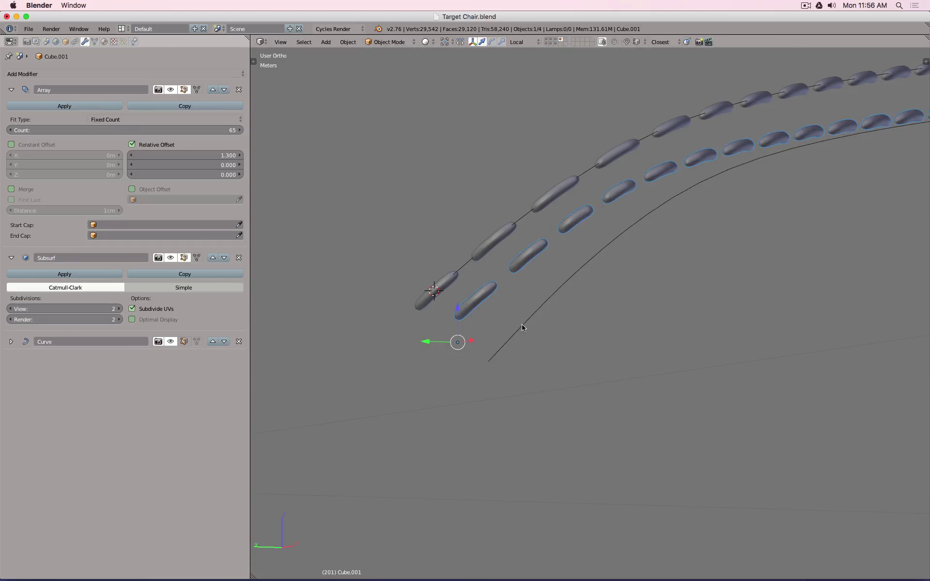
Step: Snap the 3D cursor to the second guide curve's origin and move the duplicated stitch row onto the cursor
{"action": "right_click", "coordinate": [522, 324]}
{"action": "key", "text": "shift+s"}
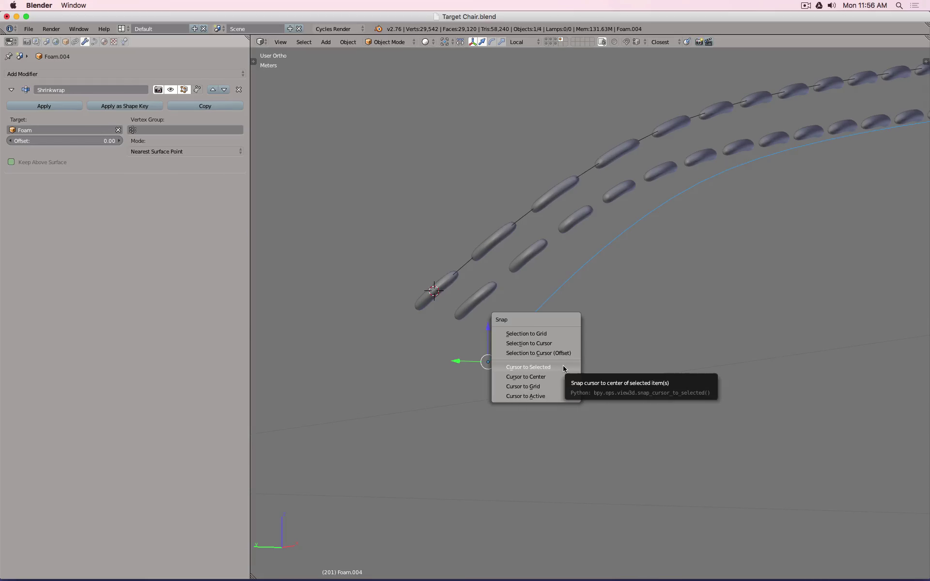
{"action": "left_click", "coordinate": [564, 369]}
{"action": "right_click", "coordinate": [466, 288]}
{"action": "key", "text": "shift+s"}
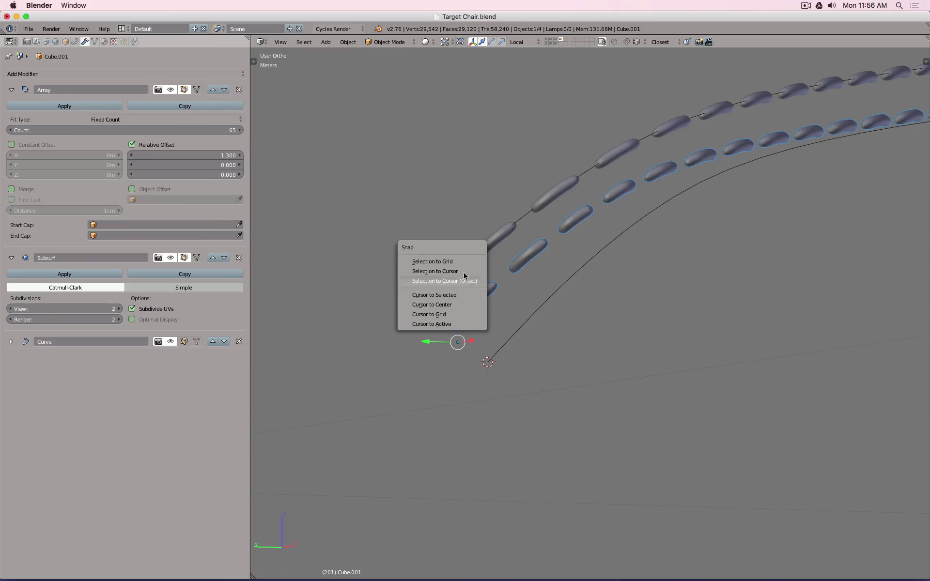
{"action": "left_click", "coordinate": [463, 270]}
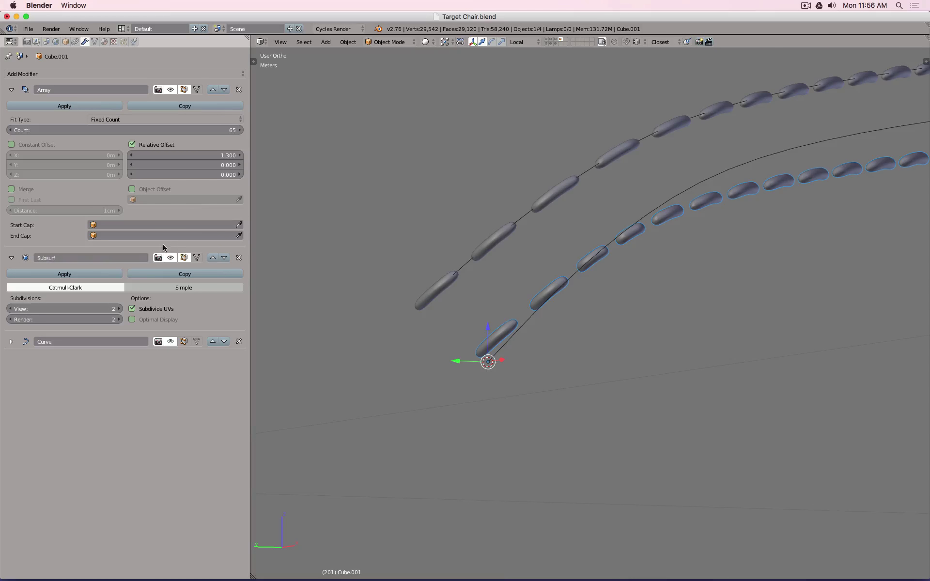
Step: Replace the duplicated row's Curve modifier object with the second guide curve, Foam.004
{"action": "left_click", "coordinate": [12, 341]}
{"action": "key", "text": "BackSpace"}
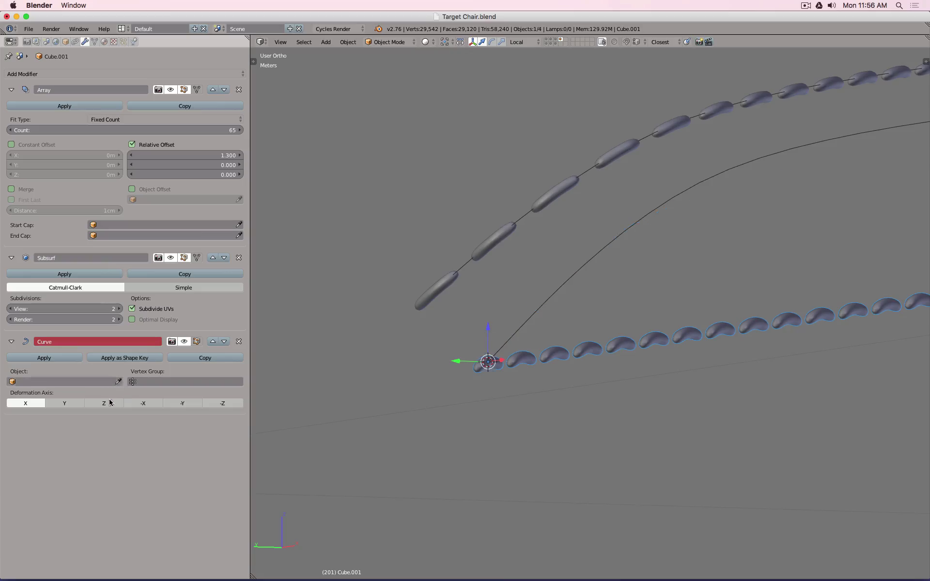
{"action": "left_click", "coordinate": [118, 382]}
{"action": "left_click", "coordinate": [563, 310]}
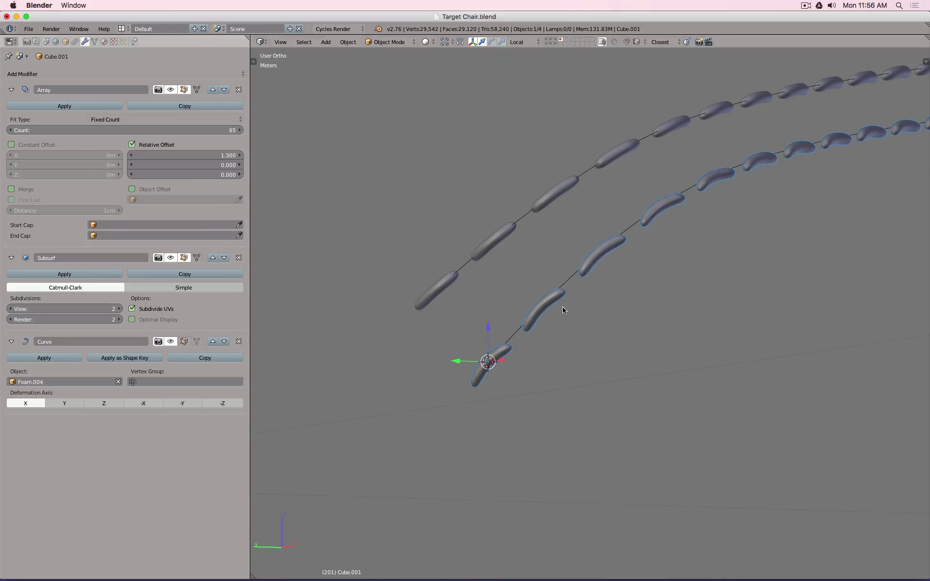
Step: Tilt all control points of the second guide curve until its stitches lie straight along the curve like those in the first row
{"action": "right_click", "coordinate": [565, 288]}
{"action": "key", "text": "Tab"}
{"action": "middle_click_drag", "start_coordinate": [564, 287], "coordinate": [808, 302]}
{"action": "key", "text": "a"}
{"action": "key", "text": "a"}
{"action": "scroll", "coordinate": [700, 301], "scroll_direction": "down", "scroll_amount": 5}
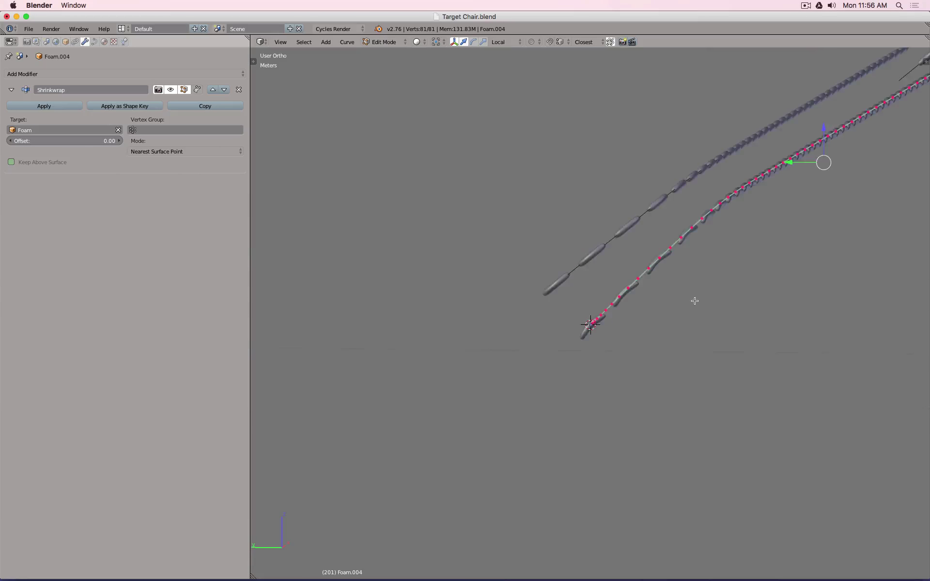
{"action": "scroll", "coordinate": [701, 301], "scroll_direction": "up", "scroll_amount": 5}
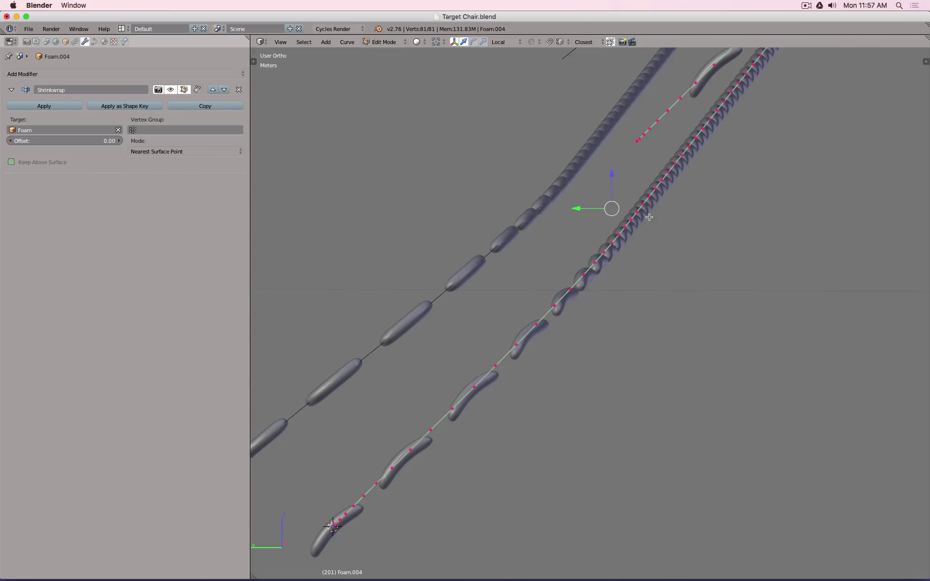
{"action": "key", "text": "ctrl+t"}
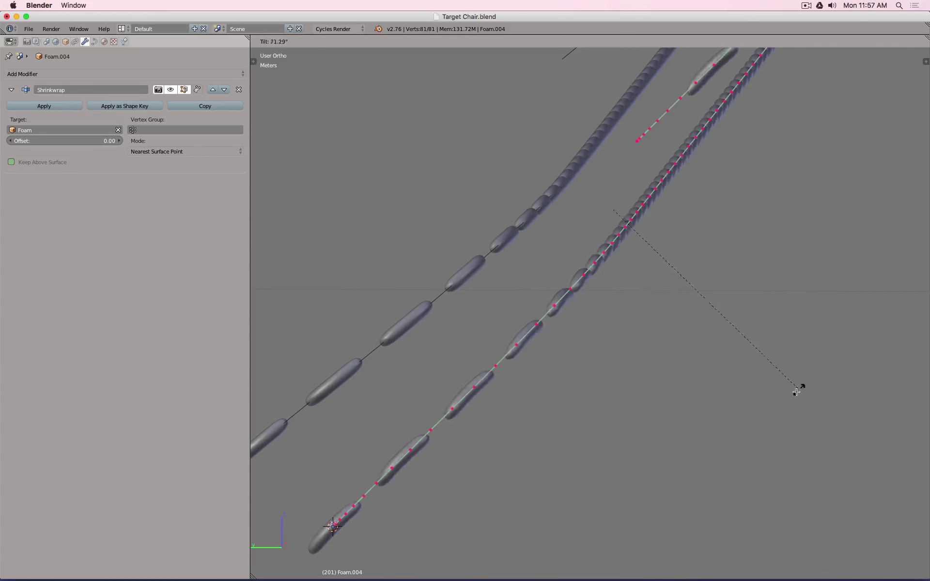
{"action": "left_click", "coordinate": [700, 423]}
{"action": "scroll", "coordinate": [666, 312], "scroll_direction": "down", "scroll_amount": 4}
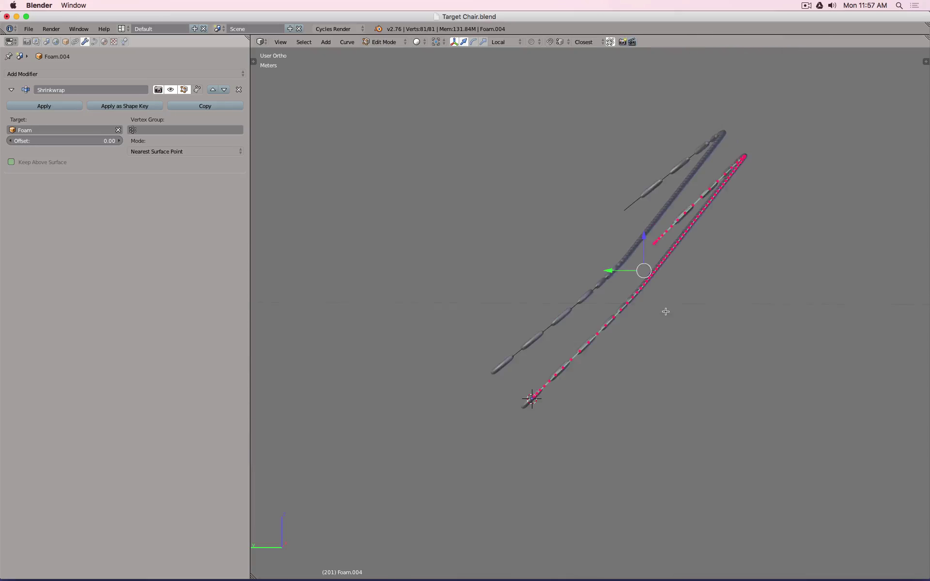
{"action": "key", "text": "Tab"}
Step: Rename the second guide curve object as Seam Path 2
{"action": "middle_click_drag", "start_coordinate": [665, 311], "coordinate": [649, 320]}
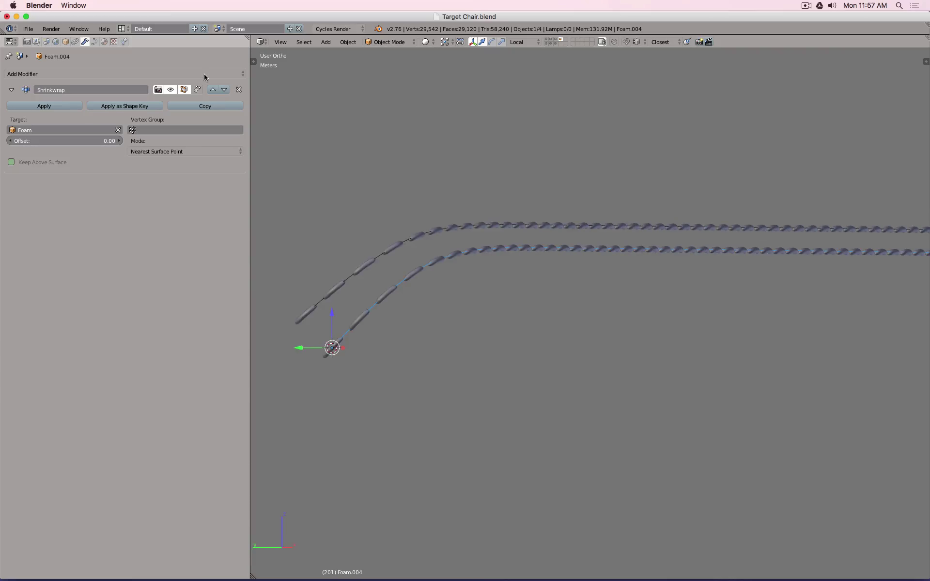
{"action": "left_click", "coordinate": [65, 42]}
{"action": "left_click", "coordinate": [50, 73]}
{"action": "type", "text": "Seam"}
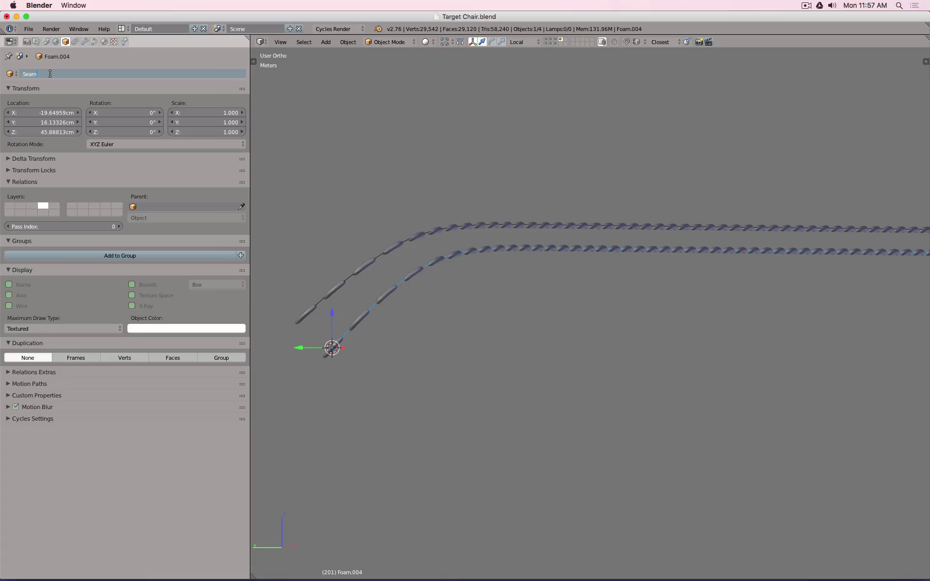
{"action": "type", "text": " Path 2"}
{"action": "key", "text": "Return"}
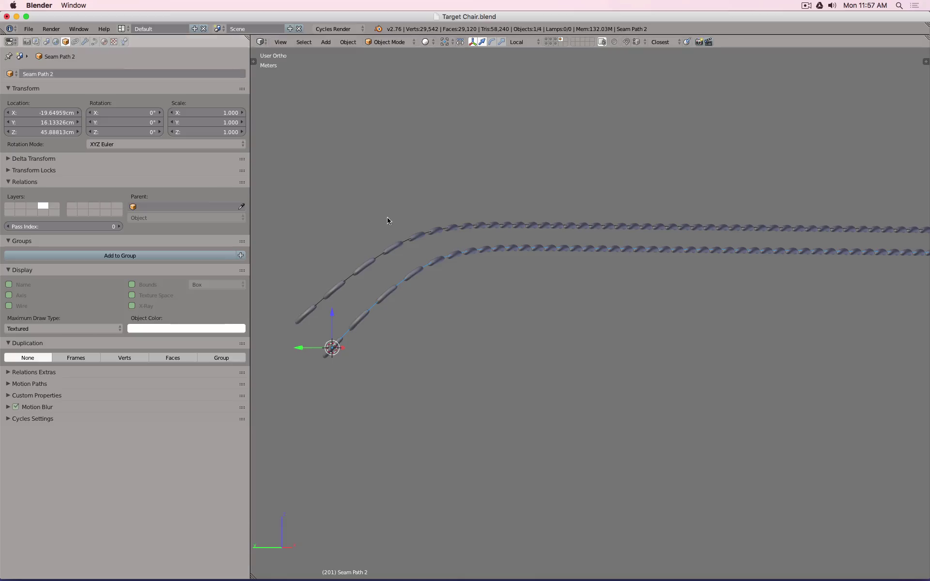
Step: Select the first guide curve, Foam.005, and open its object name for editing
{"action": "right_click", "coordinate": [382, 257]}
{"action": "left_click", "coordinate": [105, 74]}
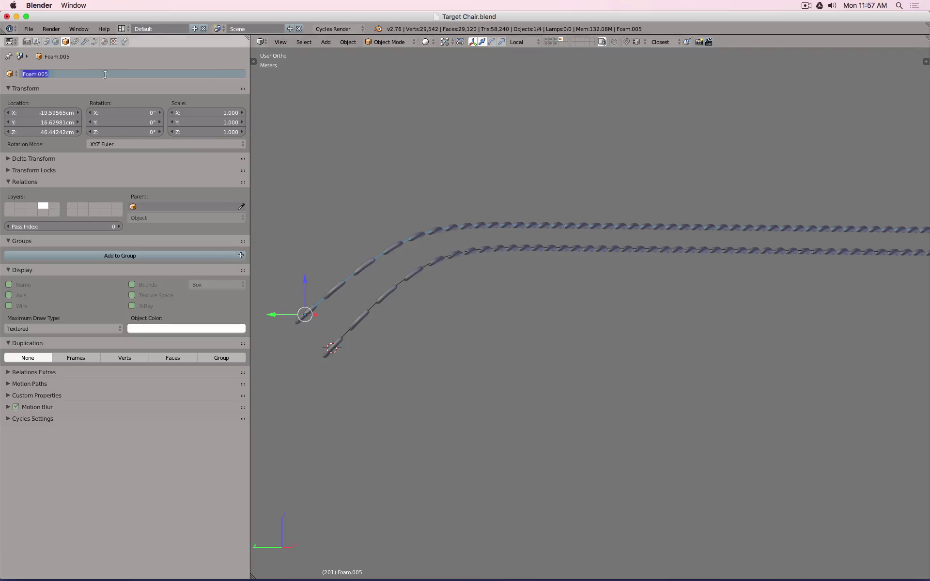
Step: Rename the upper seam curve as Seam Path 1 and the row of stitches along it as Stitching 1
{"action": "type", "text": "Seam Path 1"}
{"action": "key", "text": "Return"}
{"action": "right_click", "coordinate": [393, 251]}
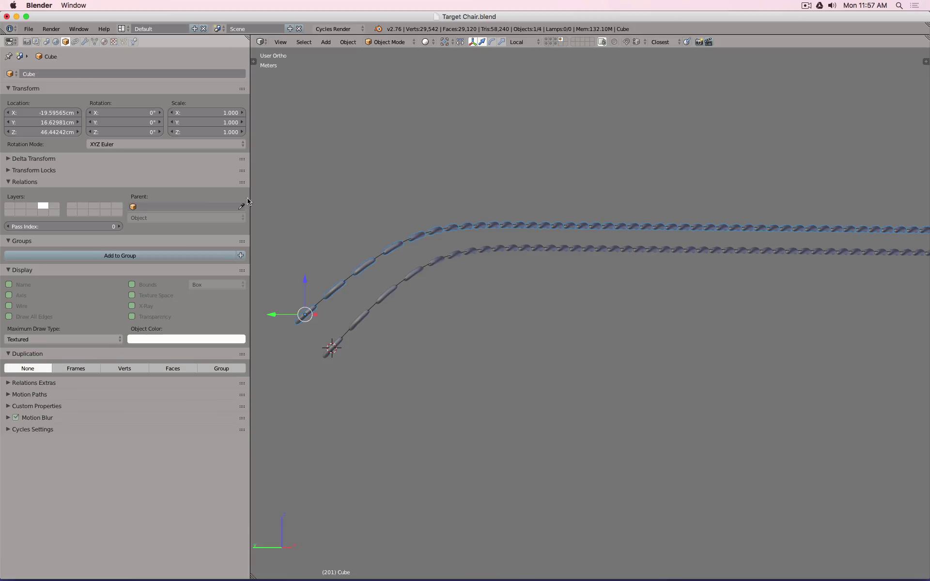
{"action": "left_click", "coordinate": [81, 73]}
{"action": "type", "text": "Sti"}
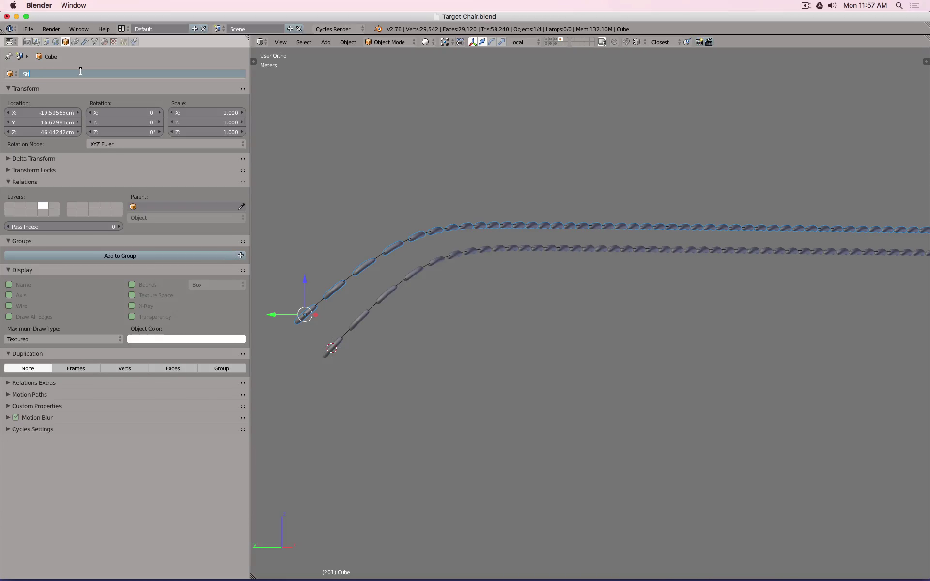
{"action": "type", "text": "tching 1"}
{"action": "key", "text": "Return"}
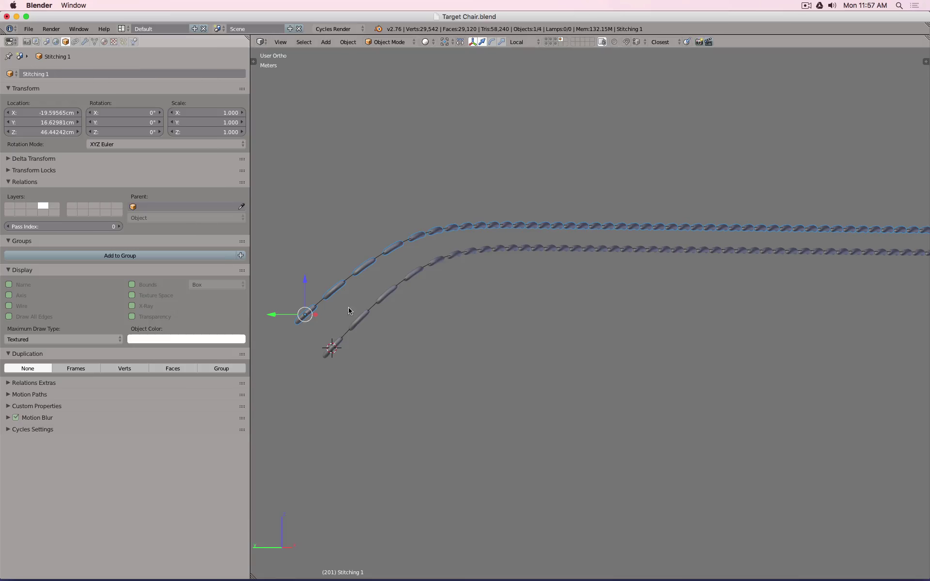
Step: Rename the lower row of stitches as Stitching 2
{"action": "right_click", "coordinate": [370, 320]}
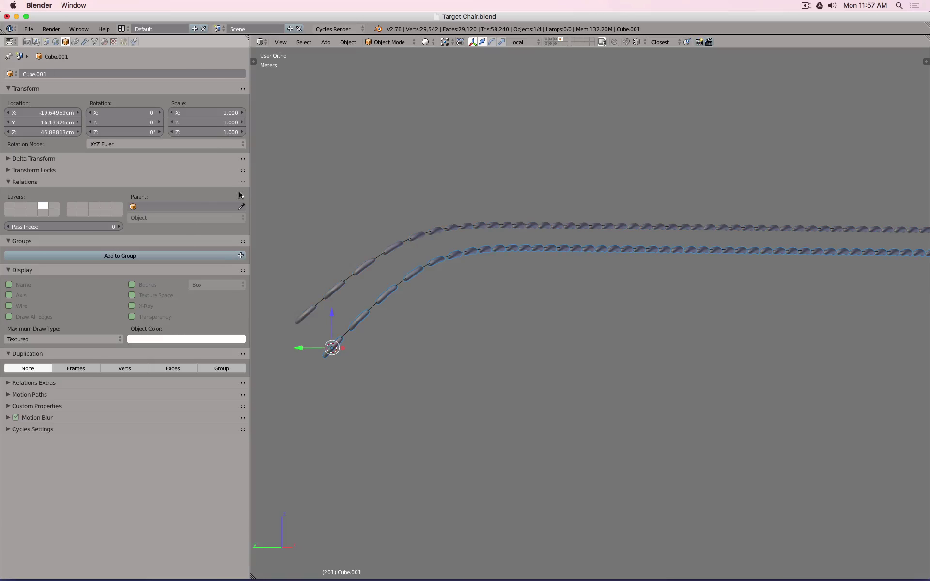
{"action": "left_click", "coordinate": [100, 74]}
{"action": "type", "text": "Stitching 2"}
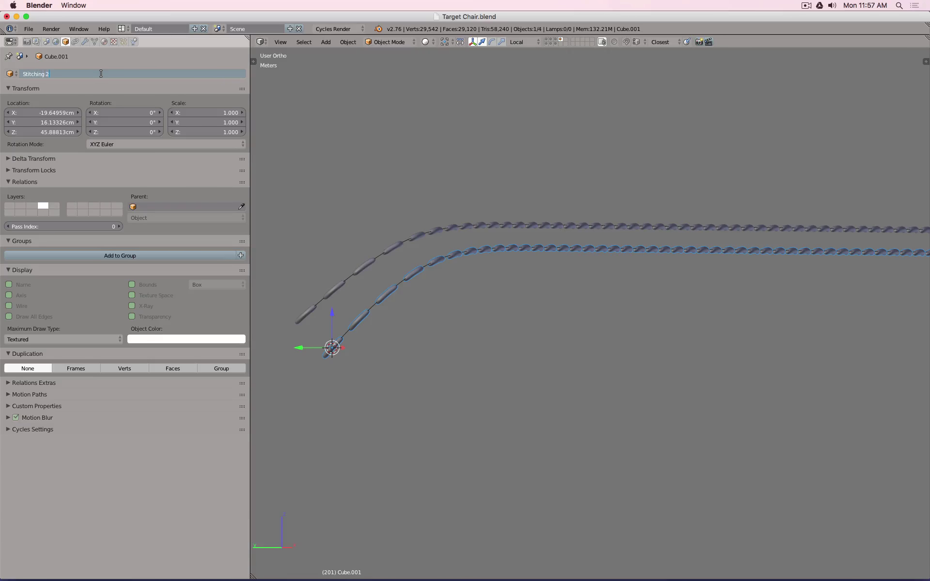
{"action": "key", "text": "Return"}
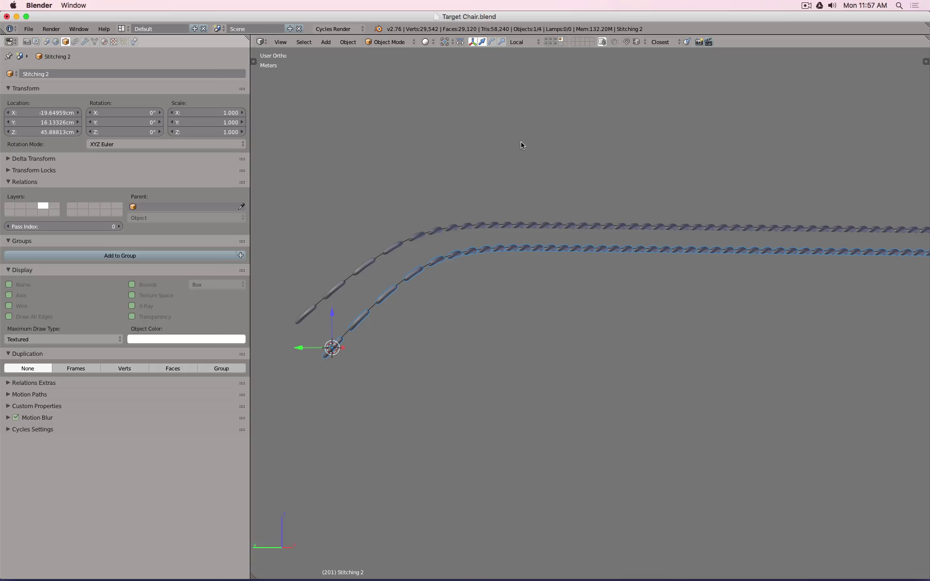
Step: Leave the isolated view and examine both stitch rows where they run across the seat cushion from several angles
{"action": "key", "text": "KP_Divide"}
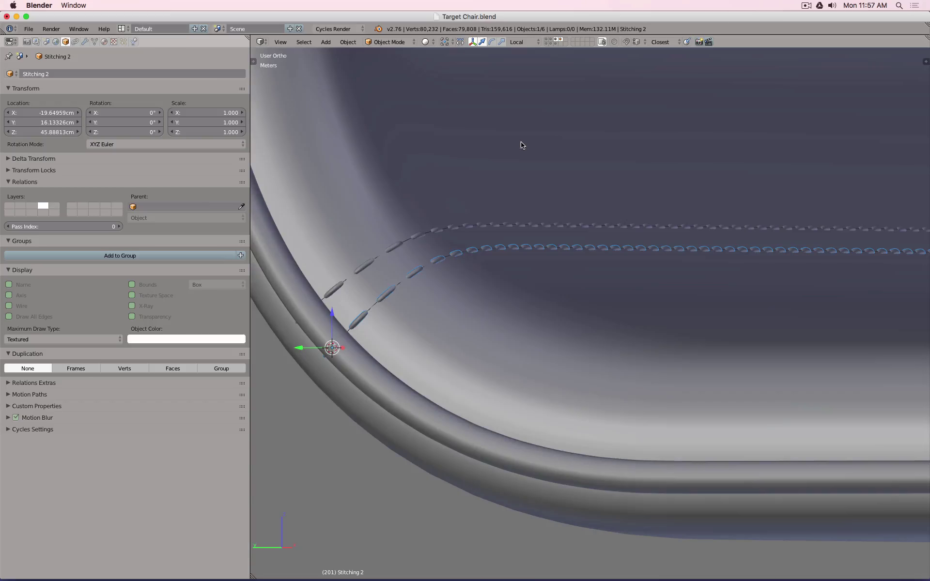
{"action": "middle_click_drag", "start_coordinate": [676, 185], "coordinate": [677, 211]}
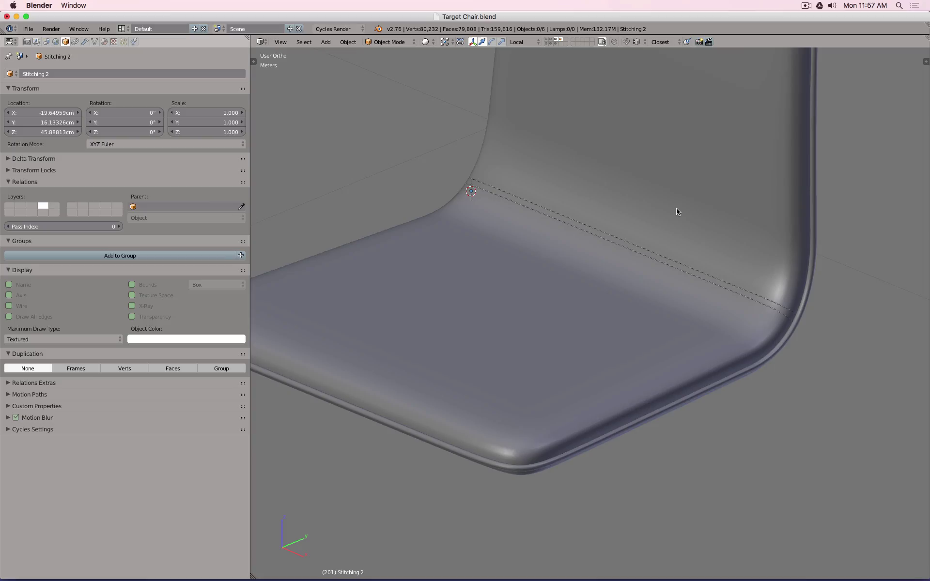
{"action": "middle_click_drag", "start_coordinate": [772, 266], "coordinate": [887, 262]}
{"action": "scroll", "coordinate": [637, 225], "scroll_direction": "up", "scroll_amount": 8}
{"action": "middle_click_drag", "start_coordinate": [425, 257], "coordinate": [696, 236], "text": "shift"}
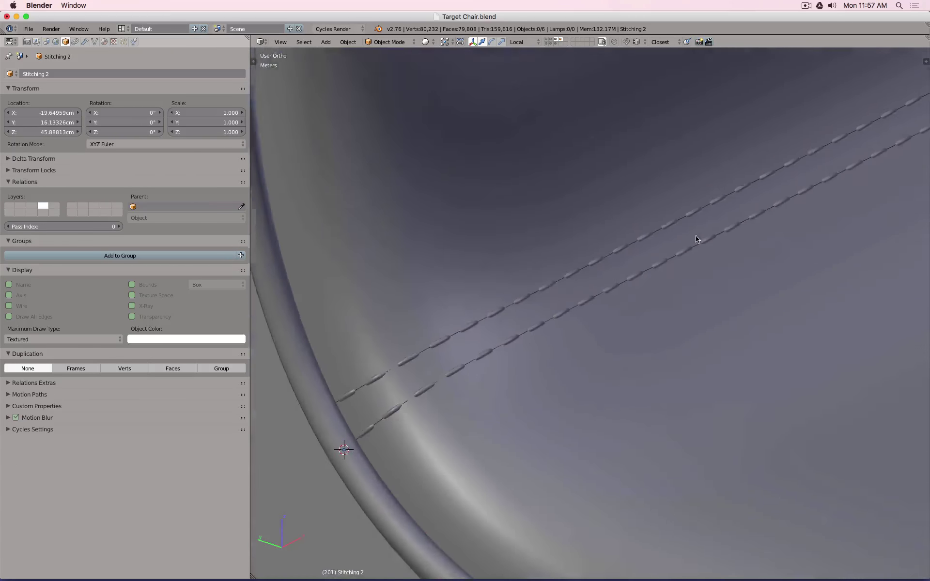
{"action": "scroll", "coordinate": [596, 284], "scroll_direction": "up", "scroll_amount": 3}
{"action": "scroll", "coordinate": [595, 283], "scroll_direction": "down", "scroll_amount": 10}
{"action": "scroll", "coordinate": [581, 317], "scroll_direction": "up", "scroll_amount": 6}
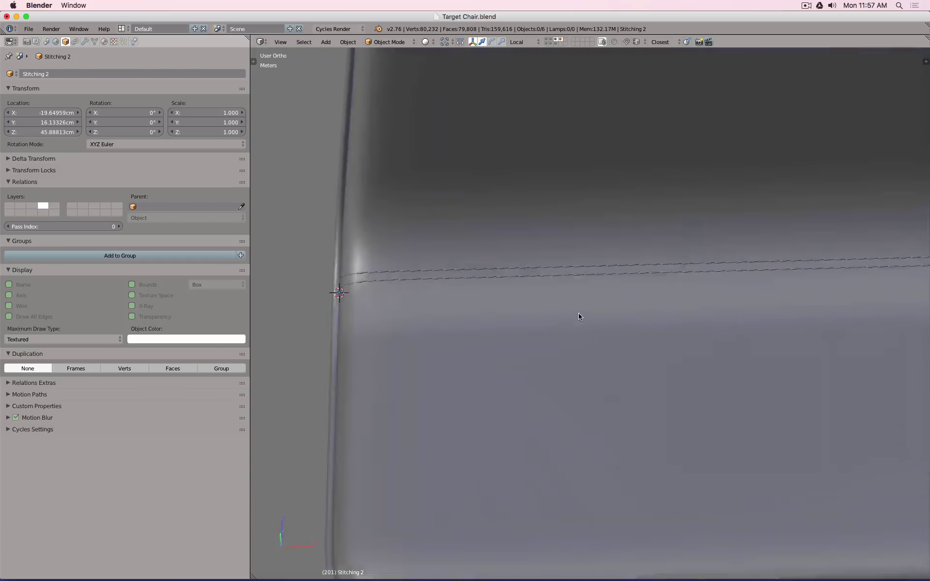
{"action": "middle_click_drag", "start_coordinate": [581, 317], "coordinate": [517, 314]}
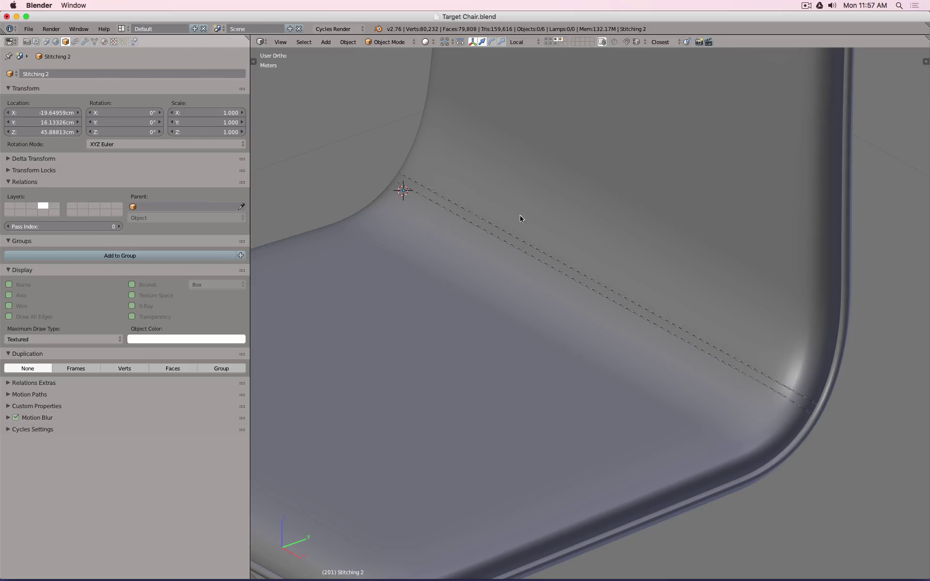
{"action": "scroll", "coordinate": [774, 367], "scroll_direction": "up", "scroll_amount": 8}
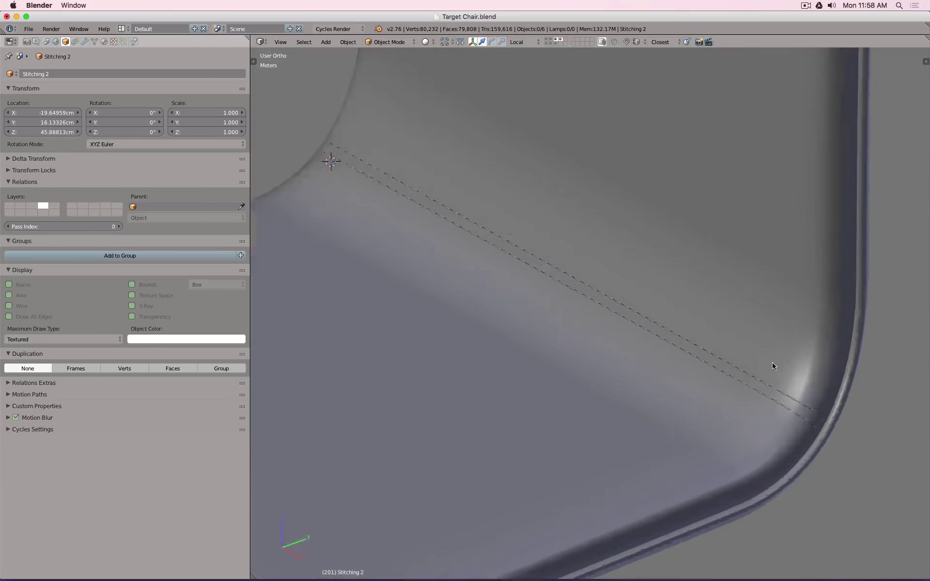
Step: Hide the Seam Path 1 and Seam Path 2 curves so only the stitches remain on the cushion
{"action": "key", "text": "z"}
{"action": "right_click", "coordinate": [638, 350]}
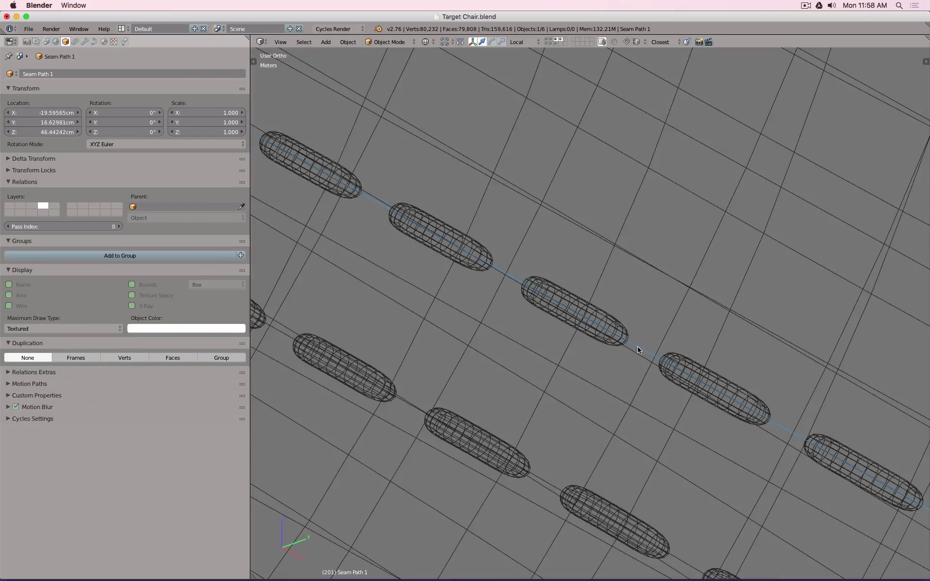
{"action": "right_click", "coordinate": [549, 480], "text": "shift"}
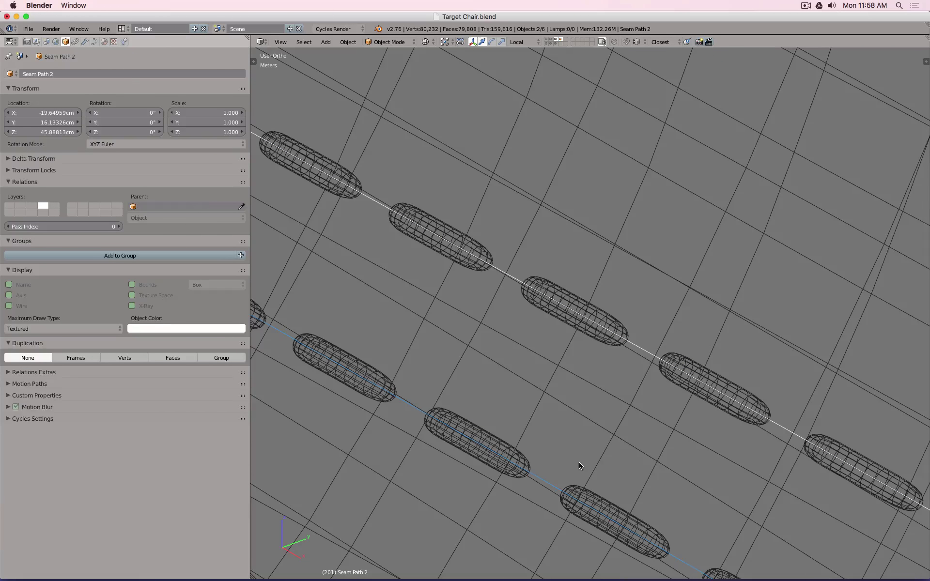
{"action": "key", "text": "h"}
{"action": "key", "text": "z"}
Step: Switch to Finder and preview the reference photo IMG_1604.jpg to compare its seam stitching with the model
{"action": "scroll", "coordinate": [578, 317], "scroll_direction": "down", "scroll_amount": 18}
{"action": "middle_click_drag", "start_coordinate": [495, 303], "coordinate": [575, 322]}
{"action": "scroll", "coordinate": [575, 322], "scroll_direction": "up", "scroll_amount": 6}
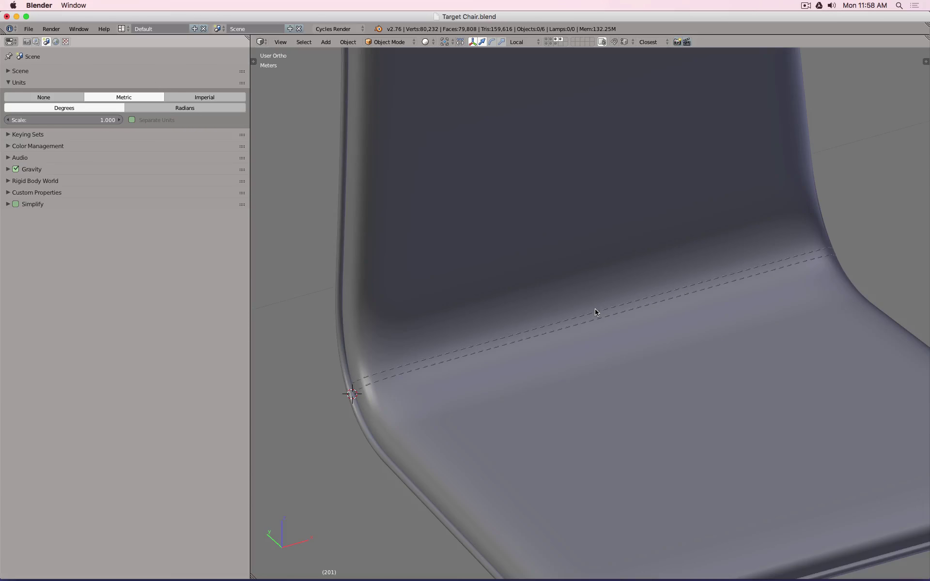
{"action": "key", "text": "super+Tab"}
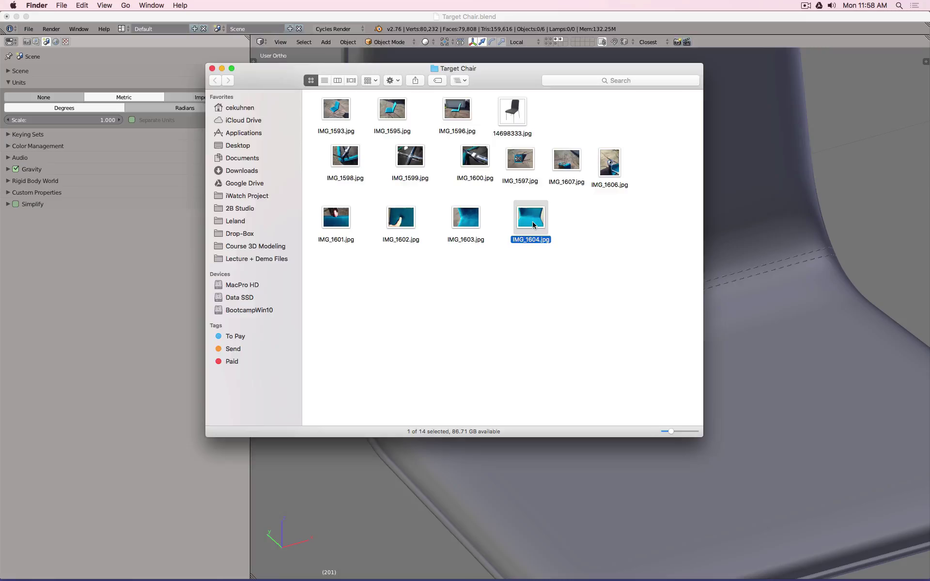
{"action": "key", "text": "space"}
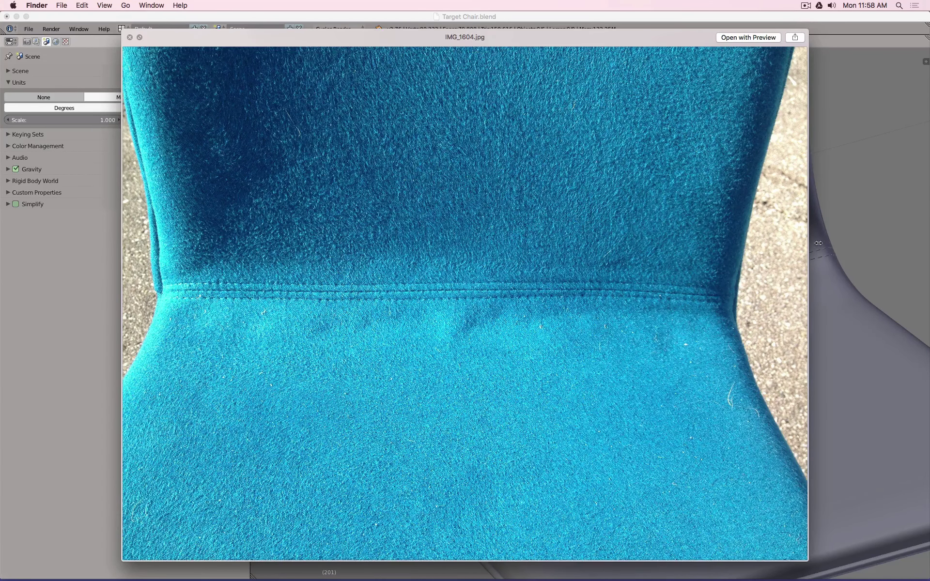
{"action": "left_click", "coordinate": [847, 232]}
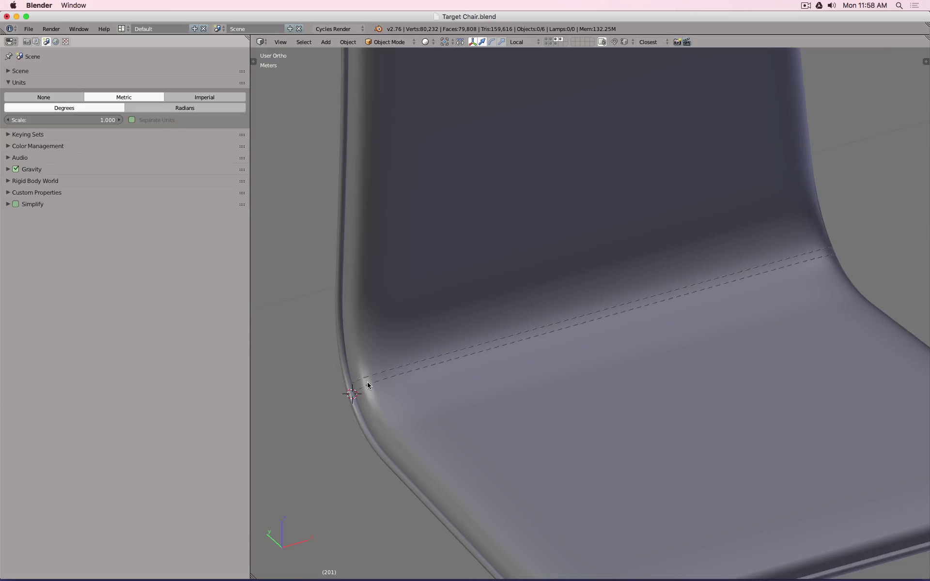
Step: Examine the shape and spacing of the two stitch rows up close and in the front view of the chair
{"action": "scroll", "coordinate": [368, 386], "scroll_direction": "up", "scroll_amount": 6}
{"action": "scroll", "coordinate": [369, 385], "scroll_direction": "up", "scroll_amount": 3}
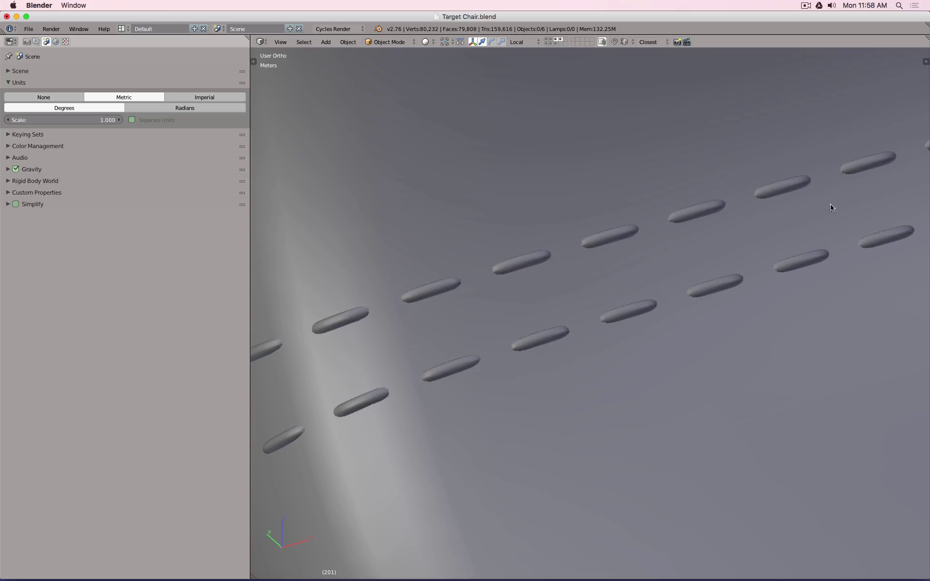
{"action": "scroll", "coordinate": [738, 232], "scroll_direction": "down", "scroll_amount": 15}
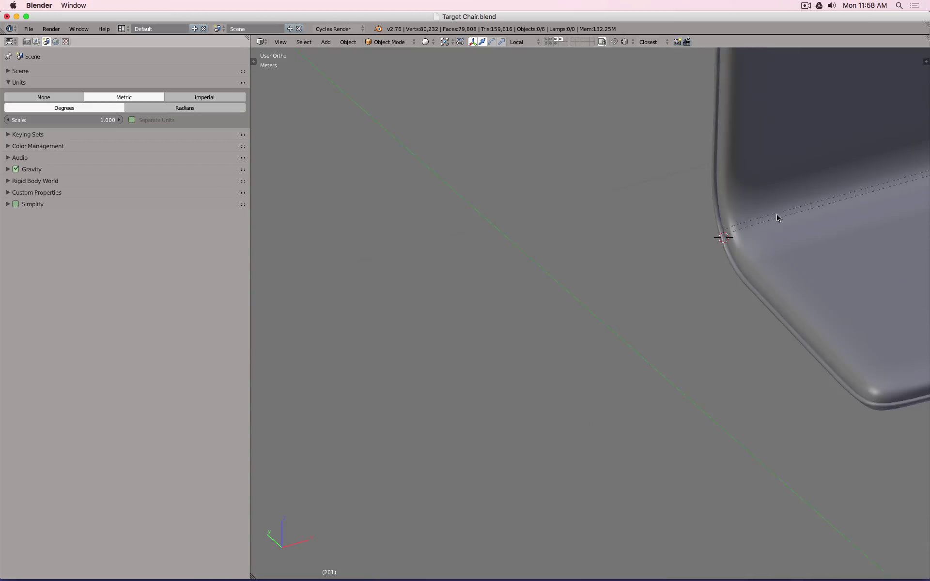
{"action": "middle_click_drag", "start_coordinate": [769, 221], "coordinate": [388, 315], "text": "shift"}
{"action": "middle_click_drag", "start_coordinate": [641, 302], "coordinate": [607, 312]}
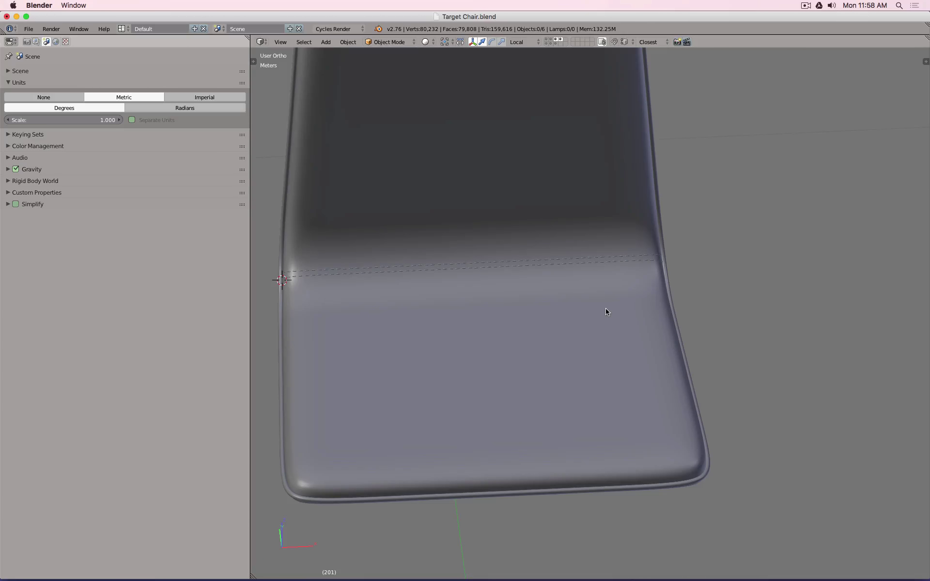
{"action": "key", "text": "KP_1"}
{"action": "middle_click_drag", "start_coordinate": [515, 266], "coordinate": [590, 413], "text": "shift"}
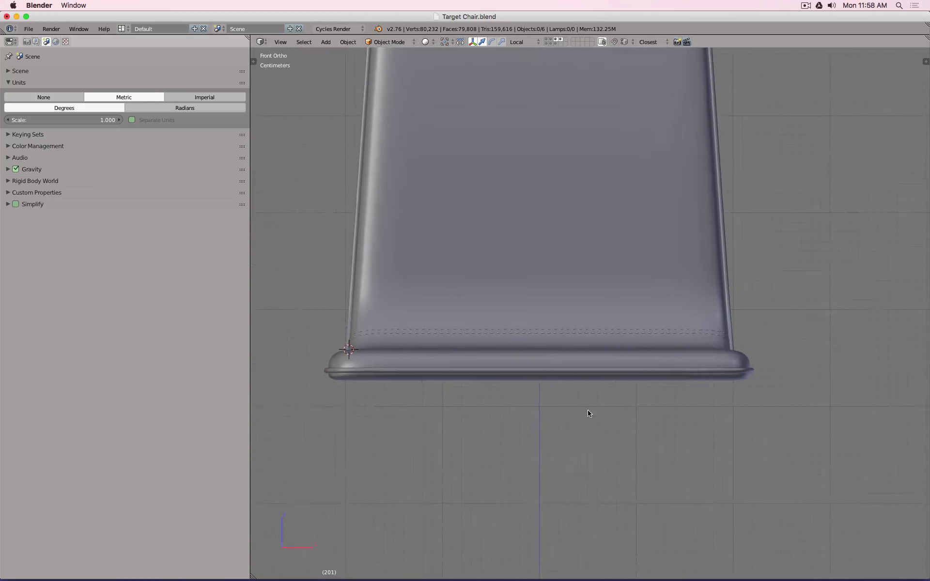
{"action": "scroll", "coordinate": [557, 320], "scroll_direction": "down", "scroll_amount": 2}
{"action": "middle_click_drag", "start_coordinate": [556, 320], "coordinate": [555, 348], "text": "shift"}
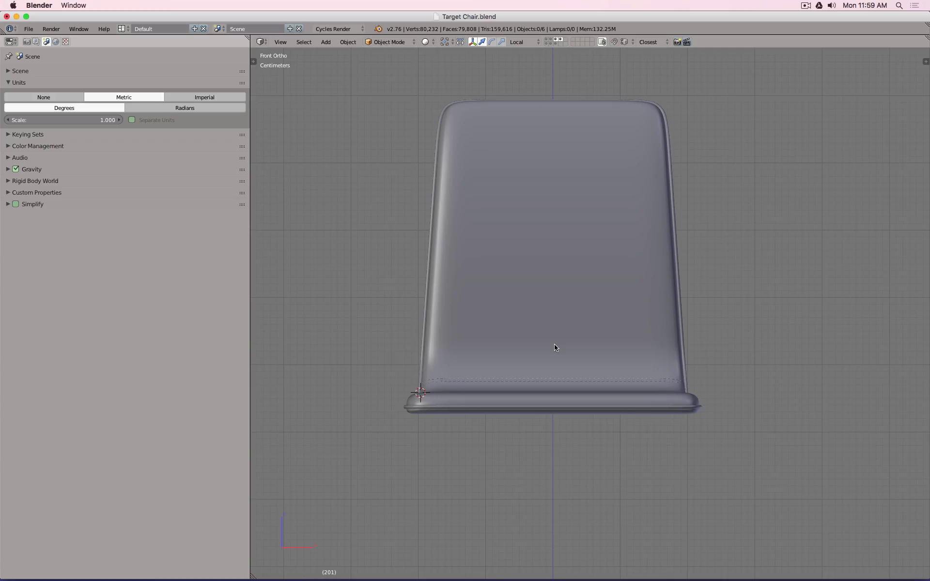
{"action": "scroll", "coordinate": [555, 348], "scroll_direction": "up", "scroll_amount": 10}
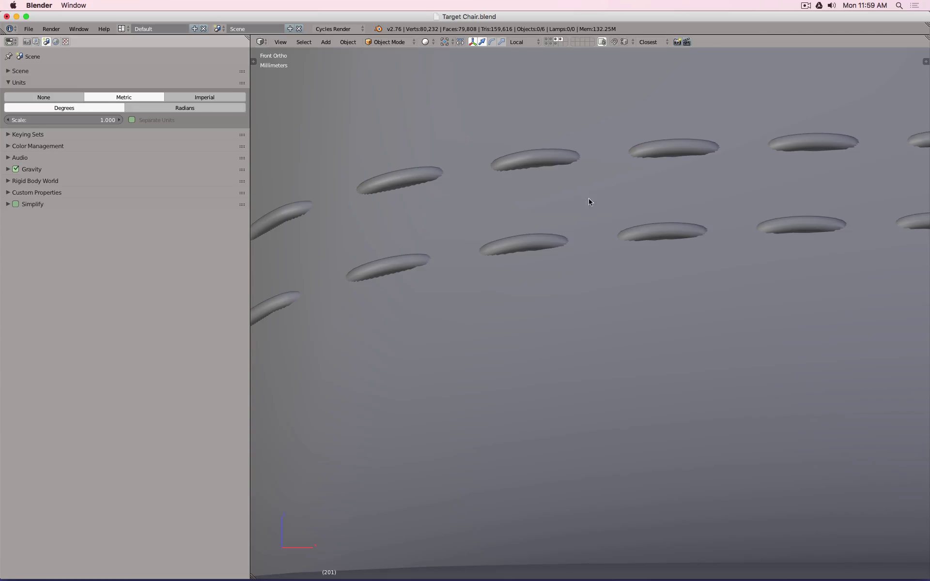
{"action": "scroll", "coordinate": [624, 192], "scroll_direction": "down", "scroll_amount": 3}
{"action": "scroll", "coordinate": [624, 191], "scroll_direction": "down", "scroll_amount": 10}
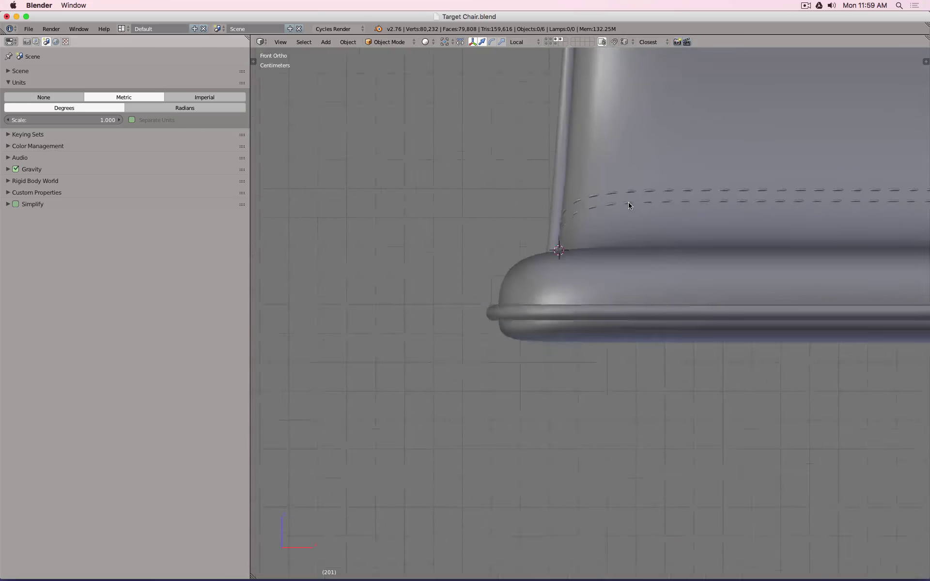
{"action": "middle_click_drag", "start_coordinate": [625, 199], "coordinate": [674, 227]}
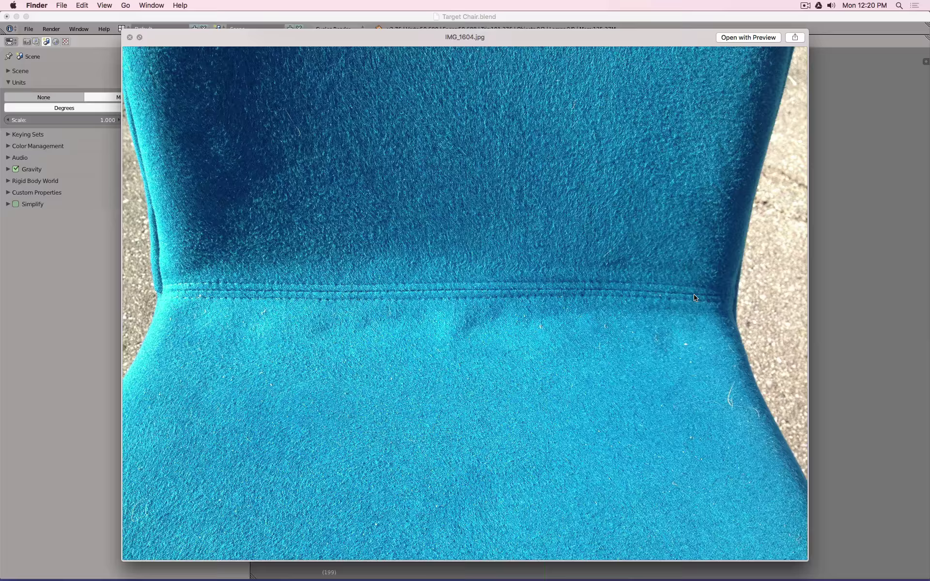
Step: Return to Blender and hide everything except the foam cushion object Foam.004
{"action": "left_click", "coordinate": [869, 328]}
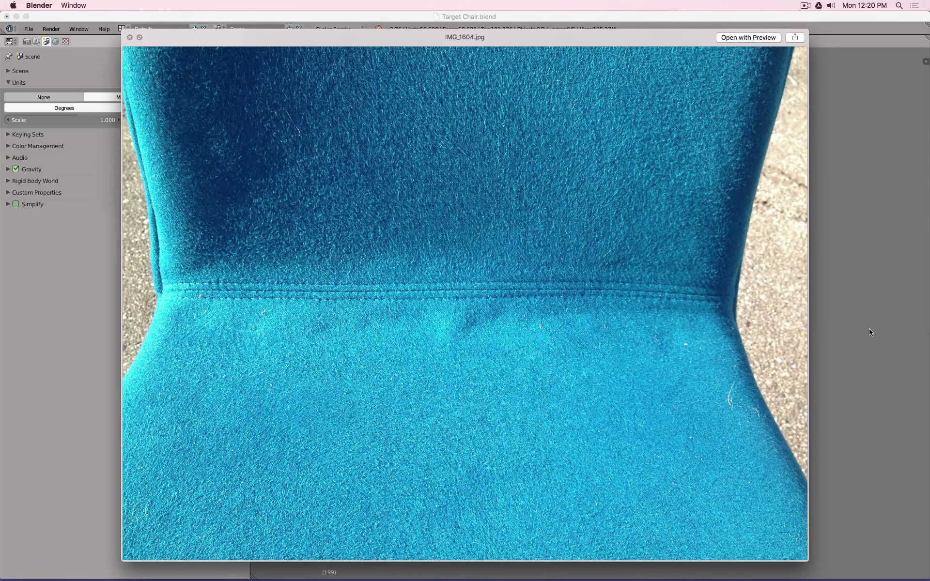
{"action": "right_click", "coordinate": [500, 137]}
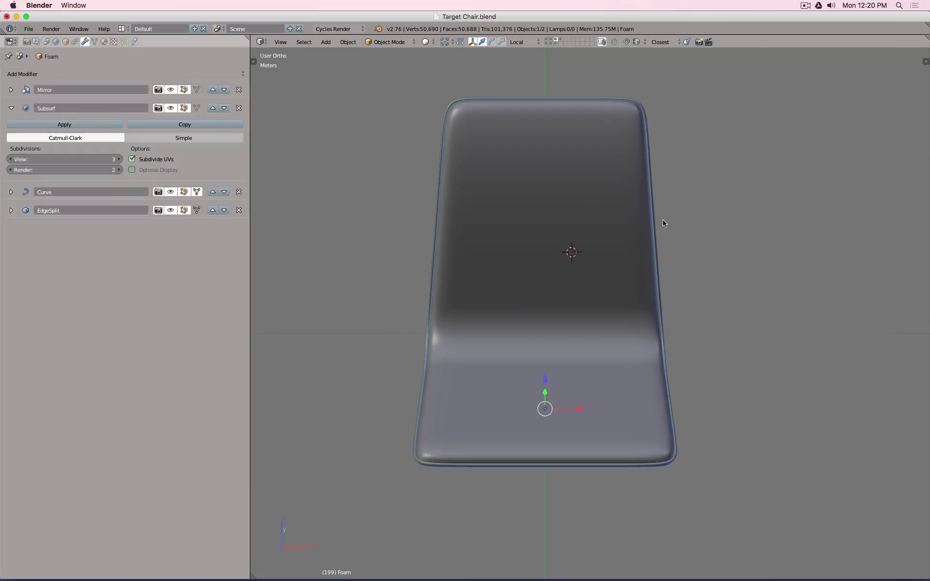
{"action": "key", "text": "z"}
{"action": "right_click", "coordinate": [568, 99]}
{"action": "key", "text": "shift+h"}
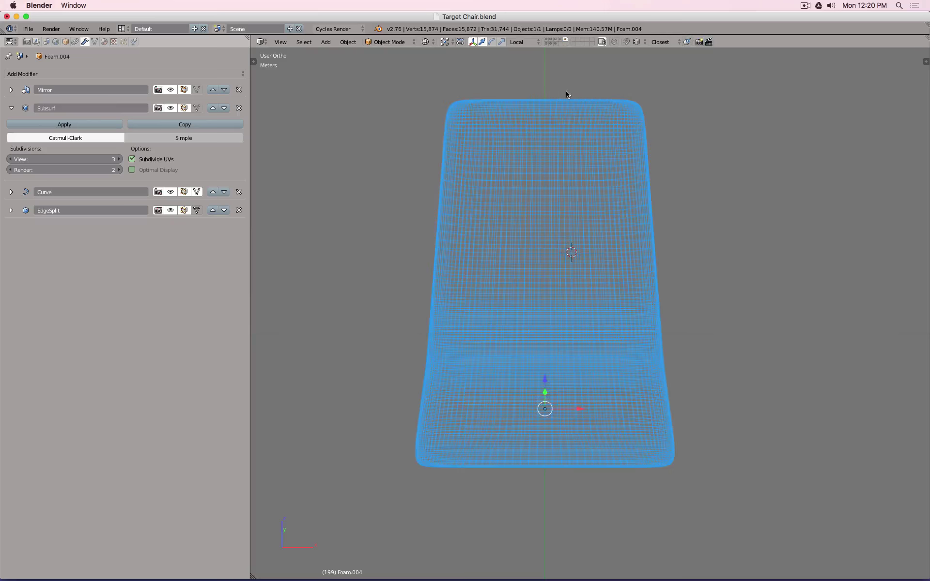
Step: Remove the Subsurf modifier from the foam cushion and apply its Mirror modifier
{"action": "key", "text": "KP_3"}
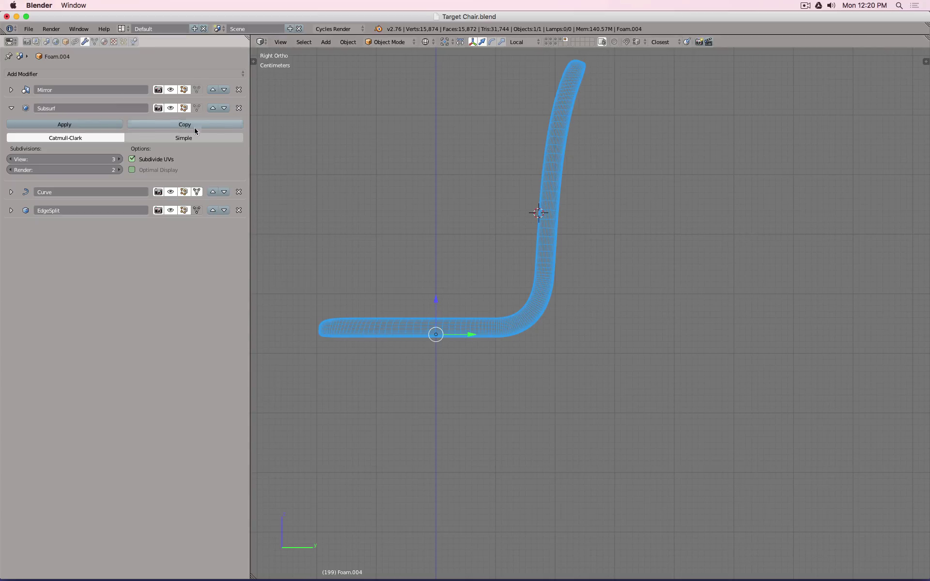
{"action": "left_click", "coordinate": [239, 108]}
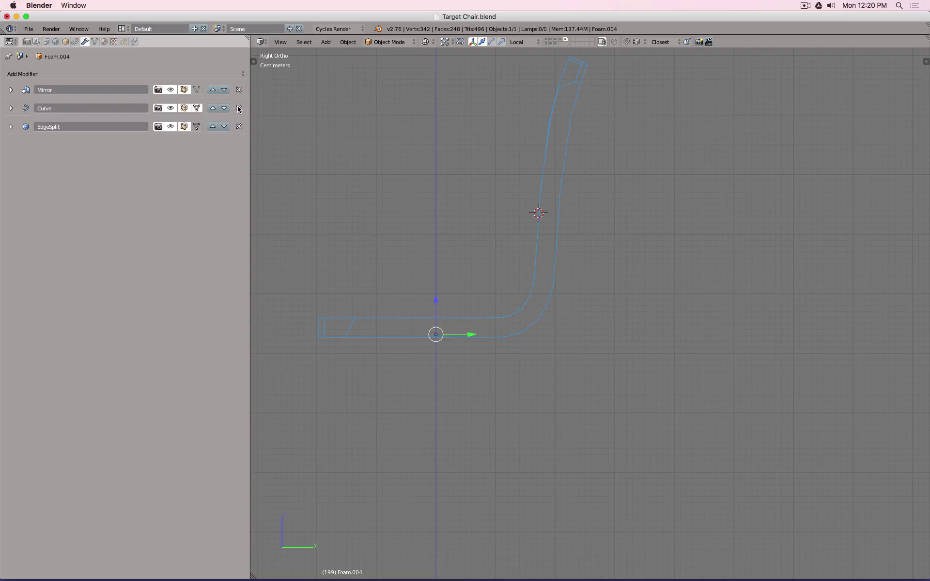
{"action": "left_click", "coordinate": [11, 90]}
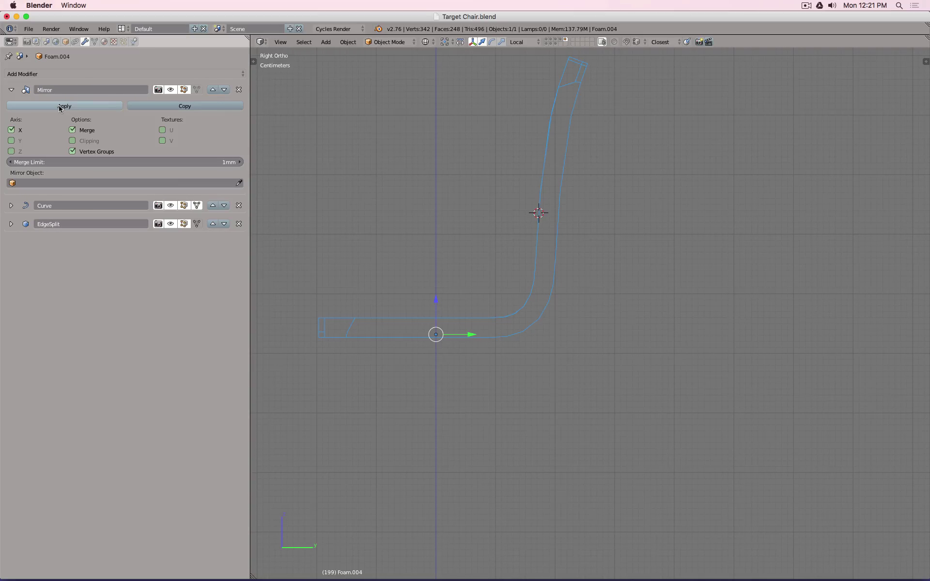
{"action": "left_click", "coordinate": [65, 107]}
Step: Add a Multires modifier between the cushion's Curve and EdgeSplit modifiers and subdivide it to level 5
{"action": "left_click", "coordinate": [121, 73]}
{"action": "middle_click_drag", "start_coordinate": [533, 339], "coordinate": [581, 315]}
{"action": "left_click", "coordinate": [149, 150]}
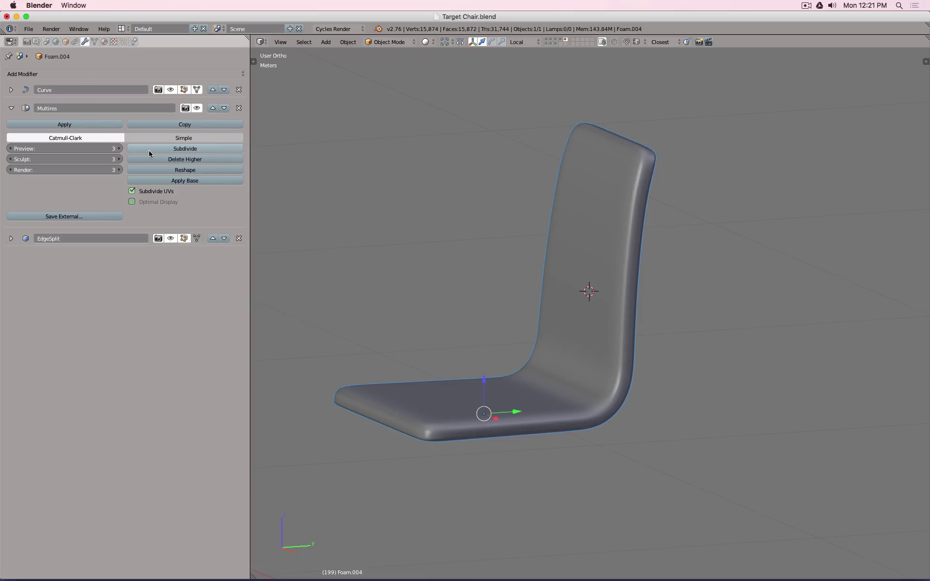
{"action": "left_click", "coordinate": [149, 150]}
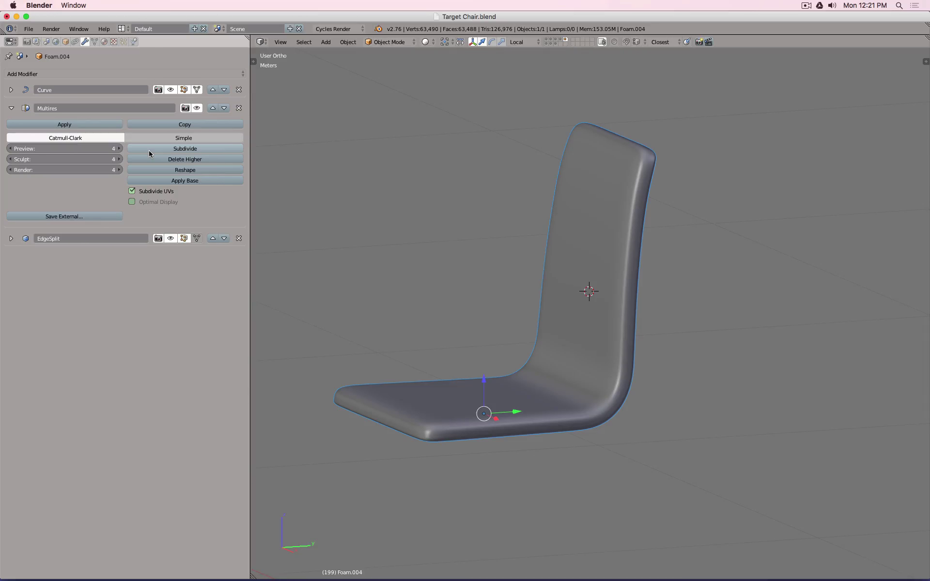
{"action": "left_click", "coordinate": [149, 151]}
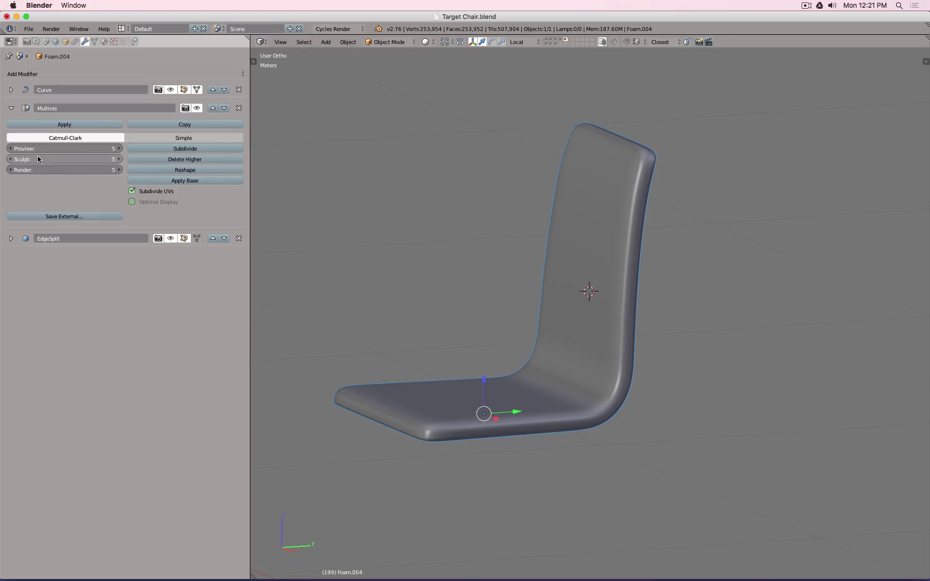
Step: Show the foam cushion in wireframe and set its Multires levels to 4 for preview and 5 for sculpt
{"action": "key", "text": "z"}
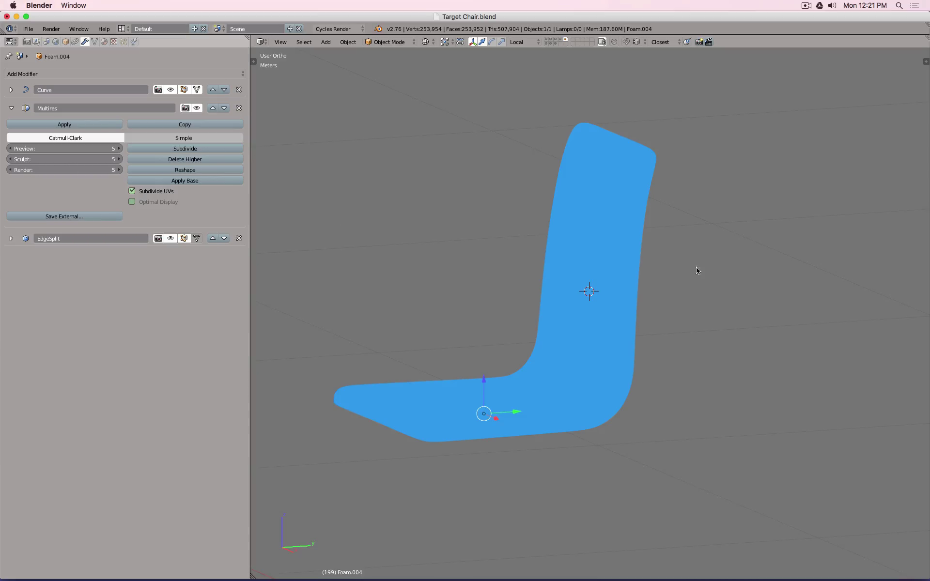
{"action": "middle_click_drag", "start_coordinate": [517, 266], "coordinate": [575, 283]}
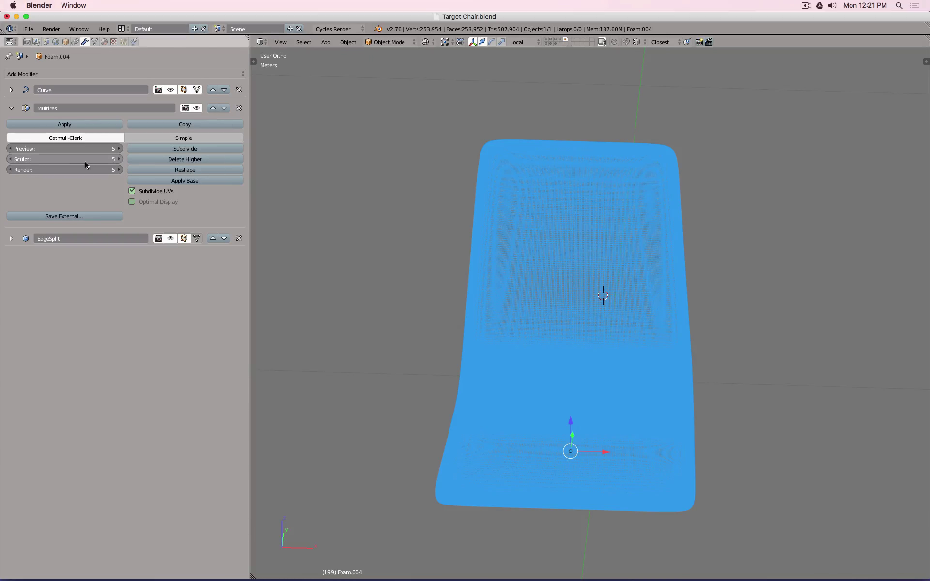
{"action": "left_click_drag", "start_coordinate": [86, 163], "coordinate": [47, 159]}
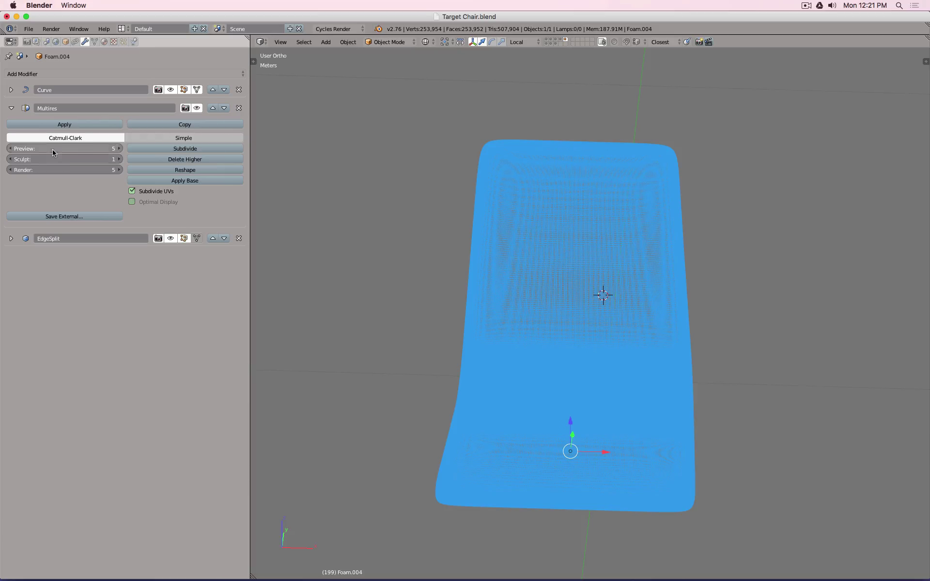
{"action": "left_click", "coordinate": [51, 149]}
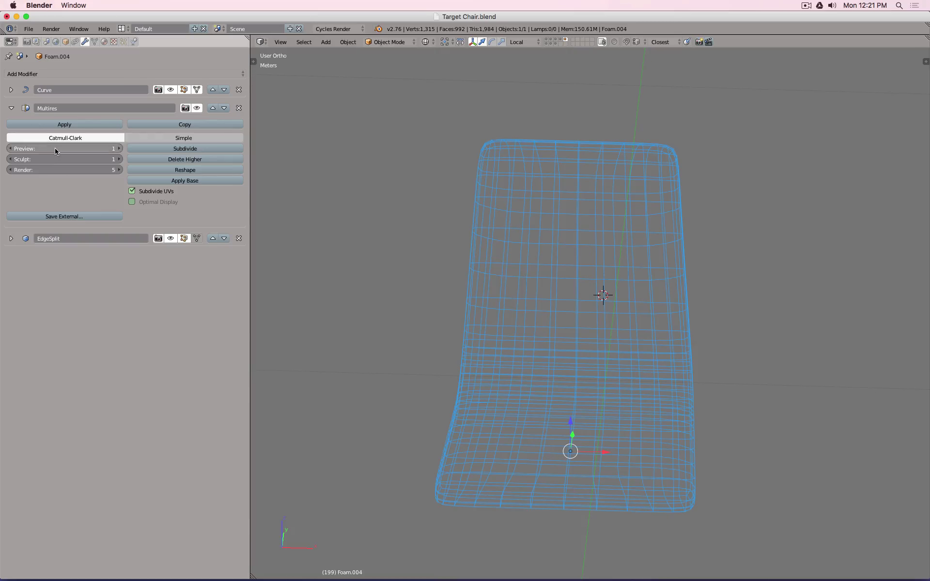
{"action": "left_click", "coordinate": [55, 149]}
{"action": "type", "text": "4"}
{"action": "key", "text": "Return"}
{"action": "left_click", "coordinate": [52, 160]}
{"action": "type", "text": "5"}
{"action": "key", "text": "Return"}
Step: In side view, add two centred edge loops to the foam's backrest and one across the middle of the seat
{"action": "key", "text": "KP_3"}
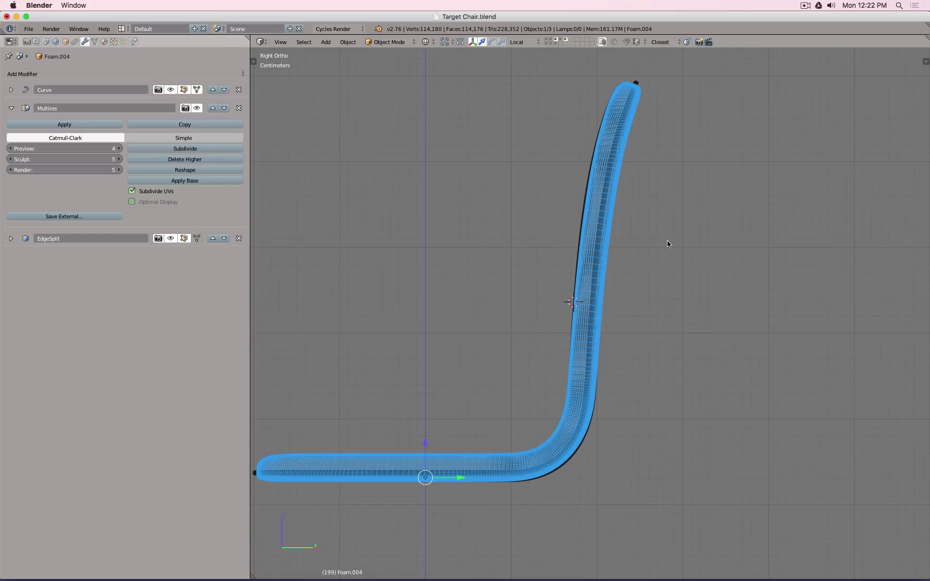
{"action": "key", "text": "Tab"}
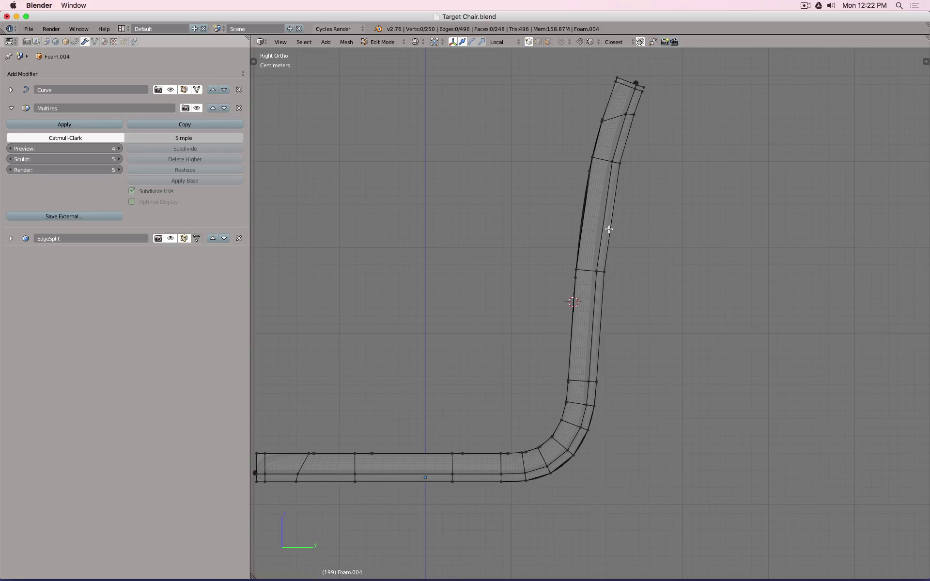
{"action": "key", "text": "ctrl+r"}
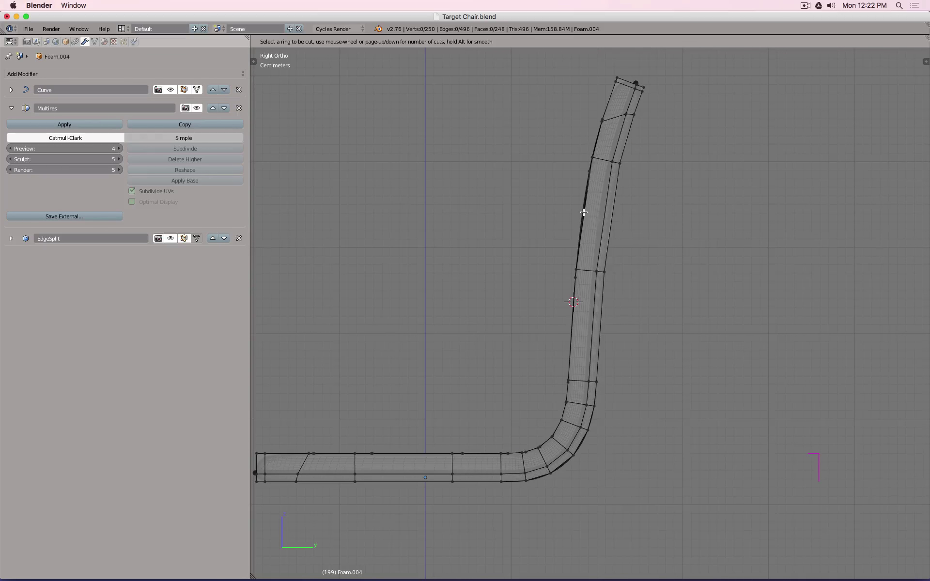
{"action": "double_click", "coordinate": [584, 212]}
{"action": "key", "text": "ctrl+r"}
{"action": "double_click", "coordinate": [583, 325]}
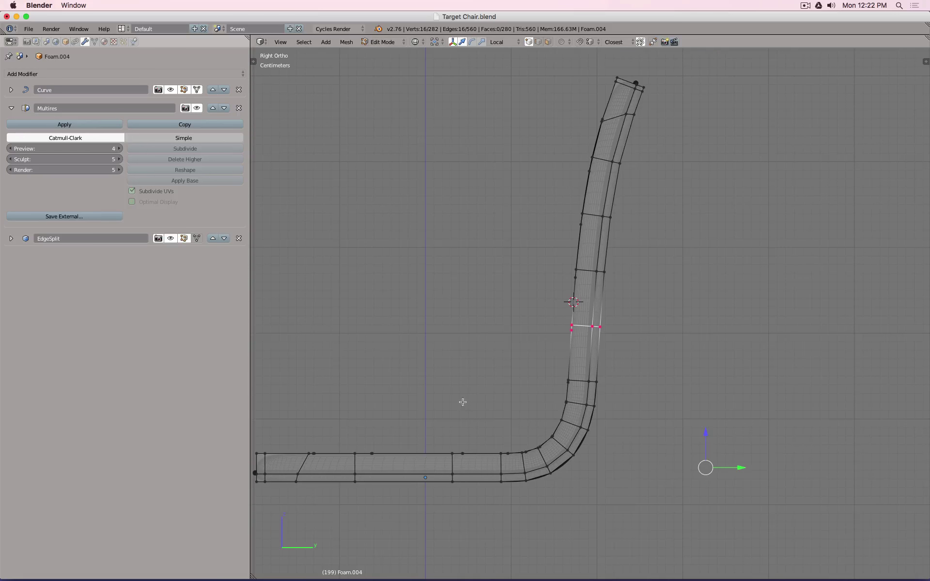
{"action": "key", "text": "ctrl+r"}
{"action": "double_click", "coordinate": [406, 459]}
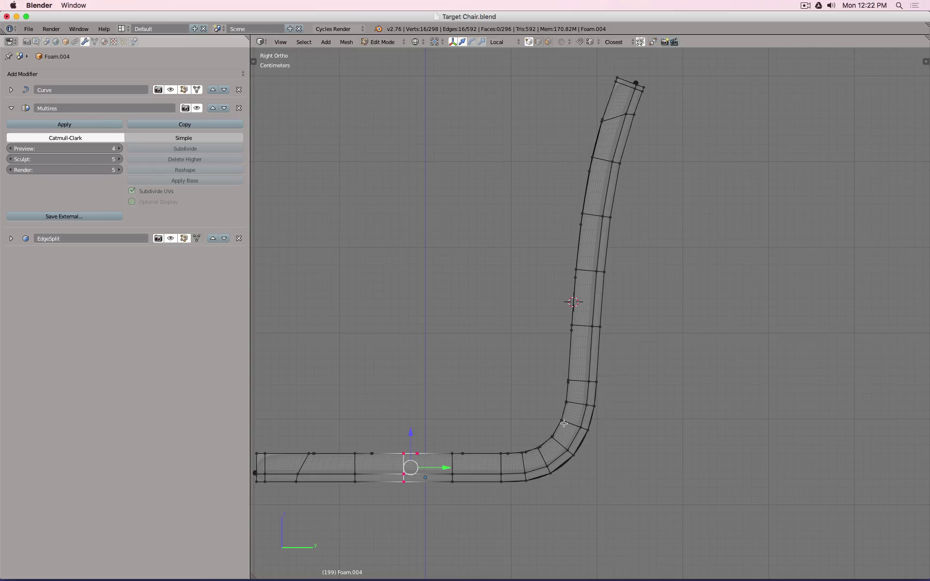
Step: Add three centred edge loops through the bend between seat and backrest, and return to Object Mode
{"action": "key", "text": "ctrl+r"}
{"action": "double_click", "coordinate": [549, 444]}
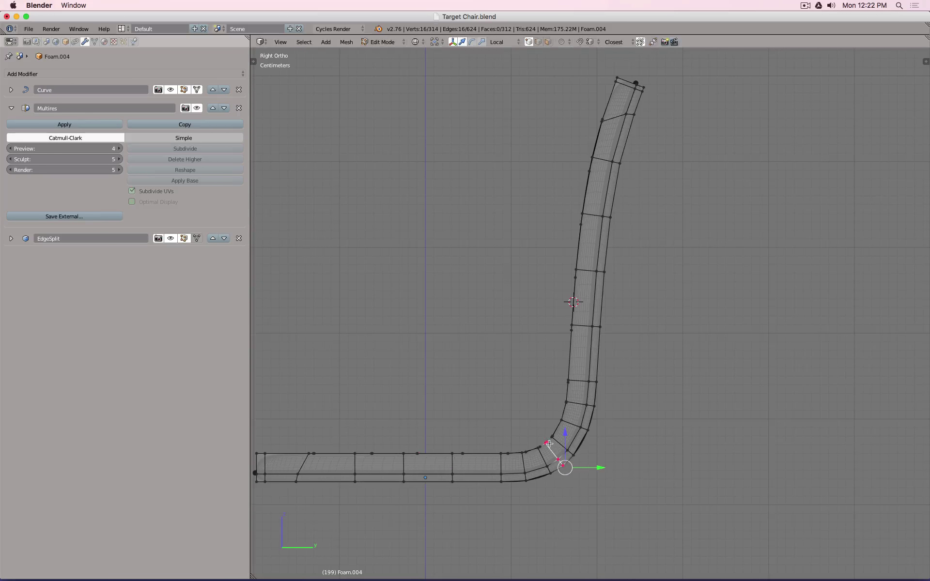
{"action": "key", "text": "ctrl+r"}
{"action": "double_click", "coordinate": [531, 453]}
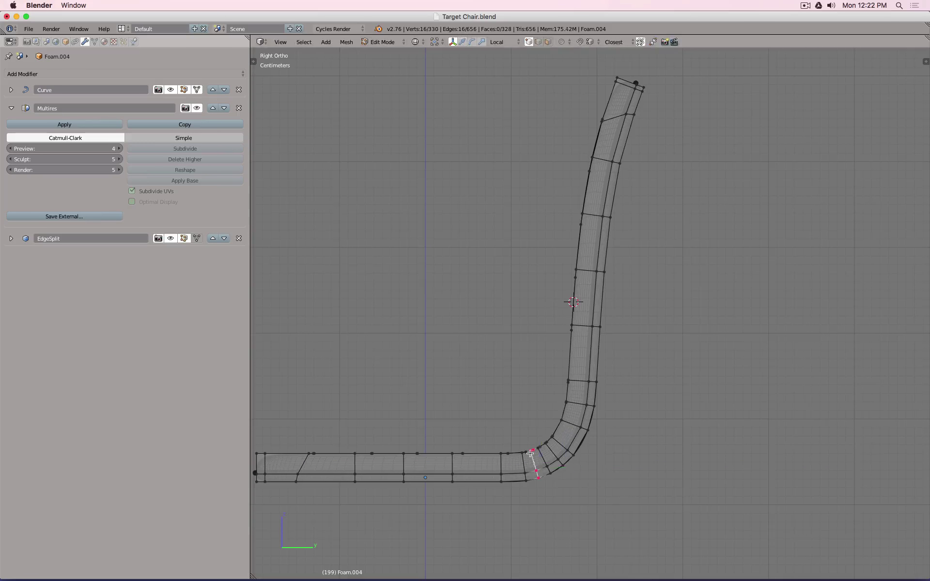
{"action": "key", "text": "ctrl+r"}
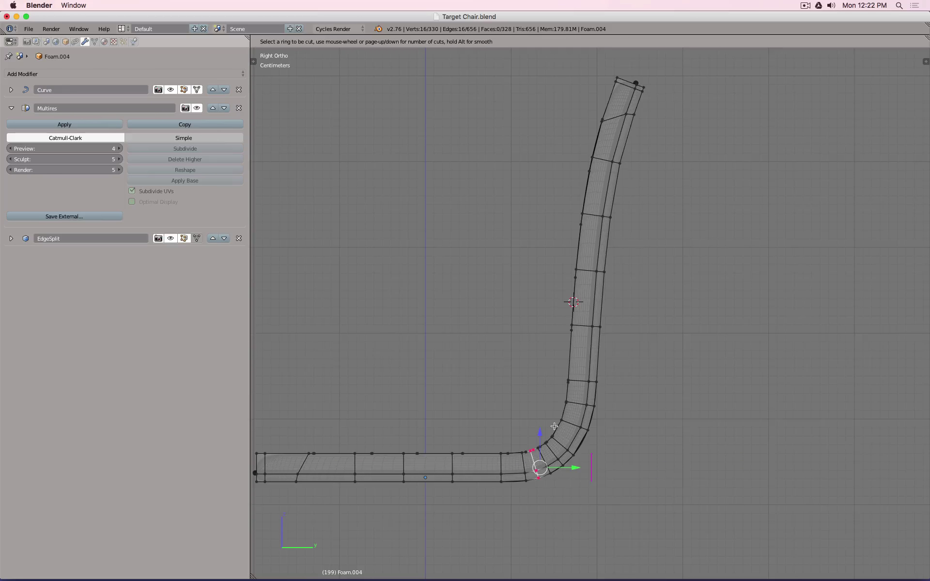
{"action": "double_click", "coordinate": [579, 443]}
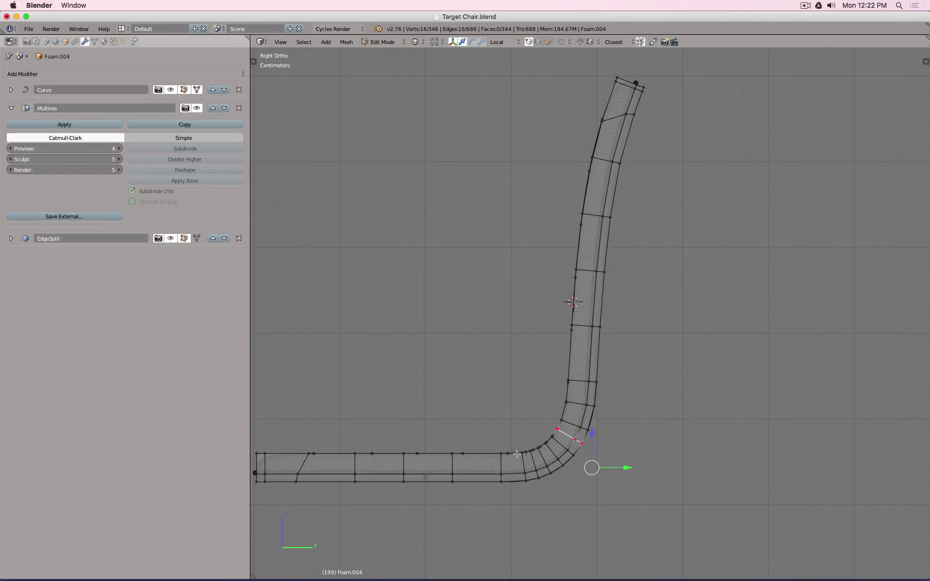
{"action": "key", "text": "Tab"}
Step: Display only the layer holding the foam cushion and show it with solid shading
{"action": "scroll", "coordinate": [487, 219], "scroll_direction": "down", "scroll_amount": 1}
{"action": "key", "text": "KP_1"}
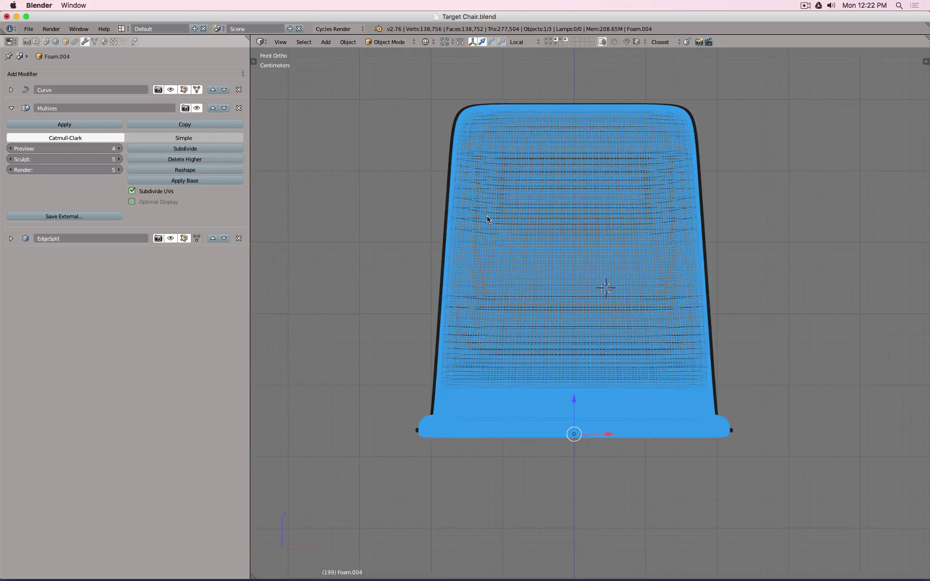
{"action": "key", "text": "KP_3"}
{"action": "key", "text": "KP_1"}
{"action": "left_click", "coordinate": [566, 40]}
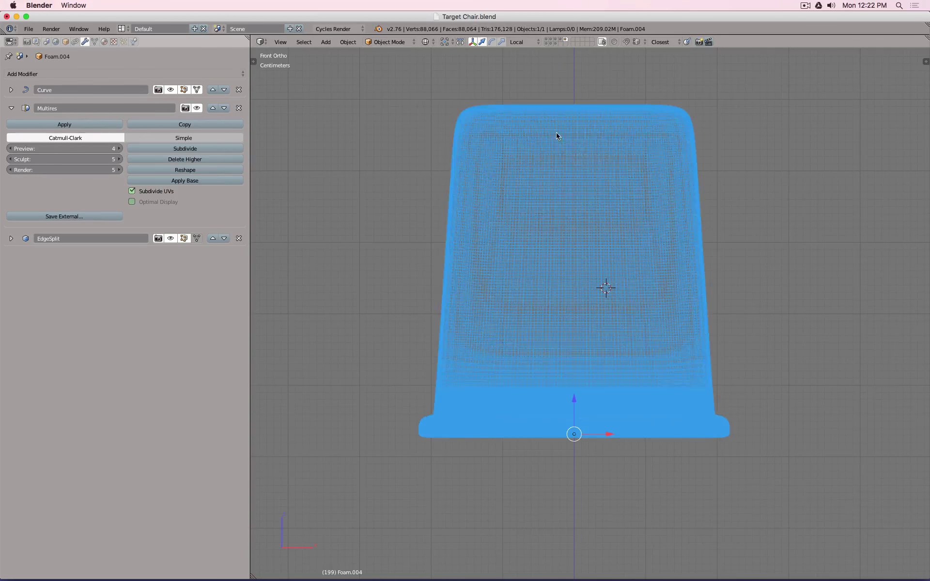
{"action": "key", "text": "z"}
{"action": "mouse_move", "coordinate": [645, 177]}
{"action": "middle_mouse_down"}
{"action": "mouse_move", "coordinate": [573, 163]}
{"action": "mouse_move", "coordinate": [549, 202]}
{"action": "mouse_move", "coordinate": [596, 182]}
{"action": "mouse_move", "coordinate": [711, 191]}
{"action": "mouse_move", "coordinate": [711, 174]}
{"action": "mouse_move", "coordinate": [592, 192]}
{"action": "mouse_move", "coordinate": [557, 162]}
{"action": "mouse_move", "coordinate": [513, 172]}
{"action": "mouse_move", "coordinate": [573, 202]}
{"action": "mouse_move", "coordinate": [594, 194]}
{"action": "middle_mouse_up"}
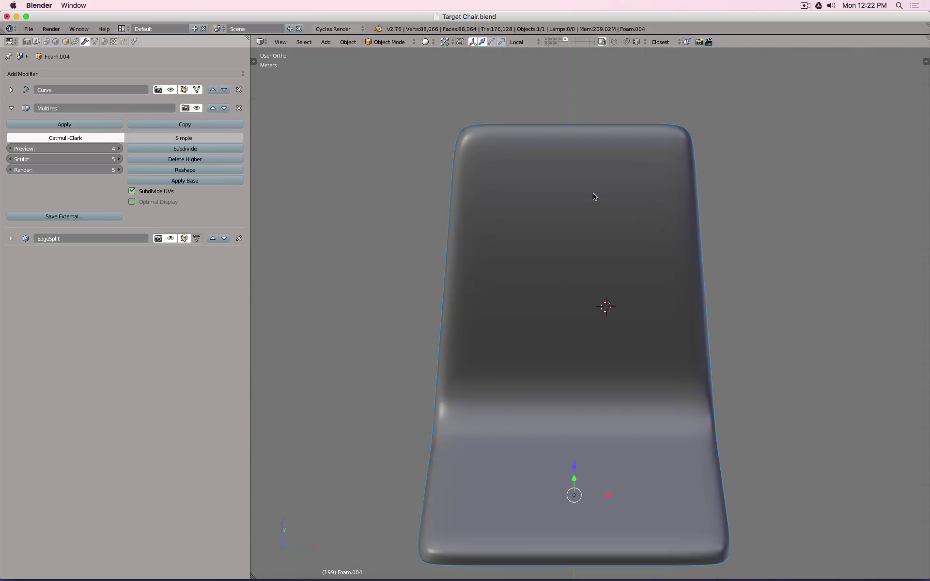
Step: Show the stitch layer together with the foam and compare the mesh density with the stitches in solid and wireframe shading
{"action": "left_click", "coordinate": [560, 39], "text": "shift"}
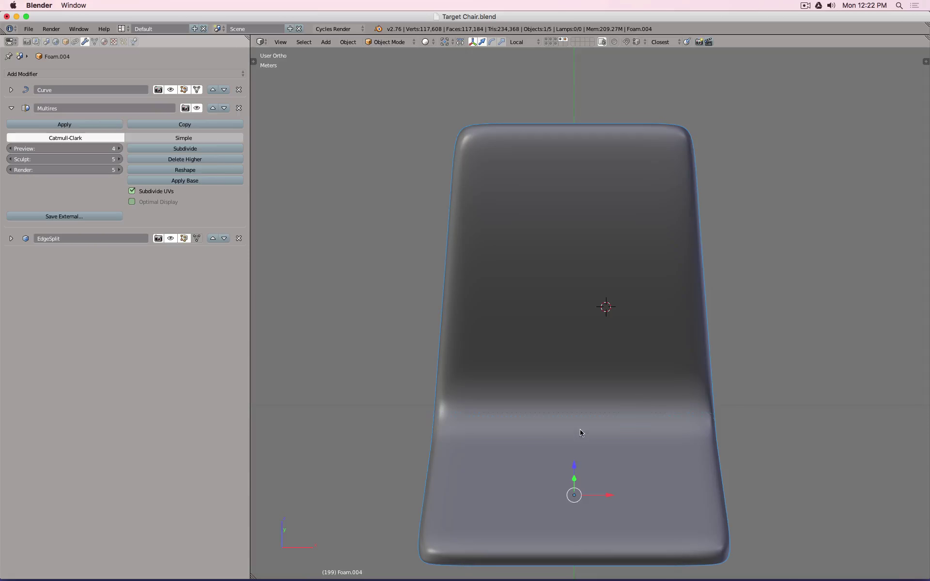
{"action": "scroll", "coordinate": [581, 432], "scroll_direction": "up", "scroll_amount": 4}
{"action": "scroll", "coordinate": [724, 376], "scroll_direction": "up", "scroll_amount": 2}
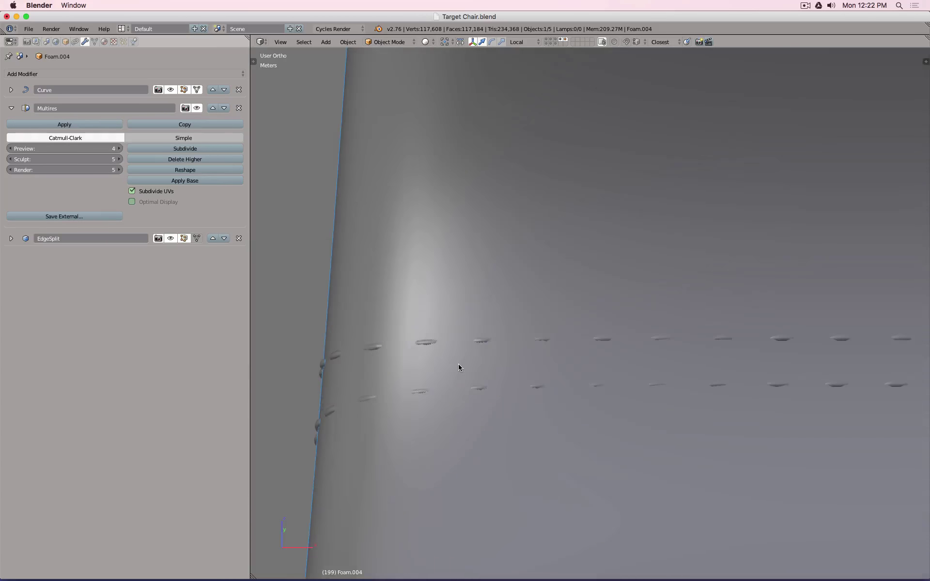
{"action": "key", "text": "z"}
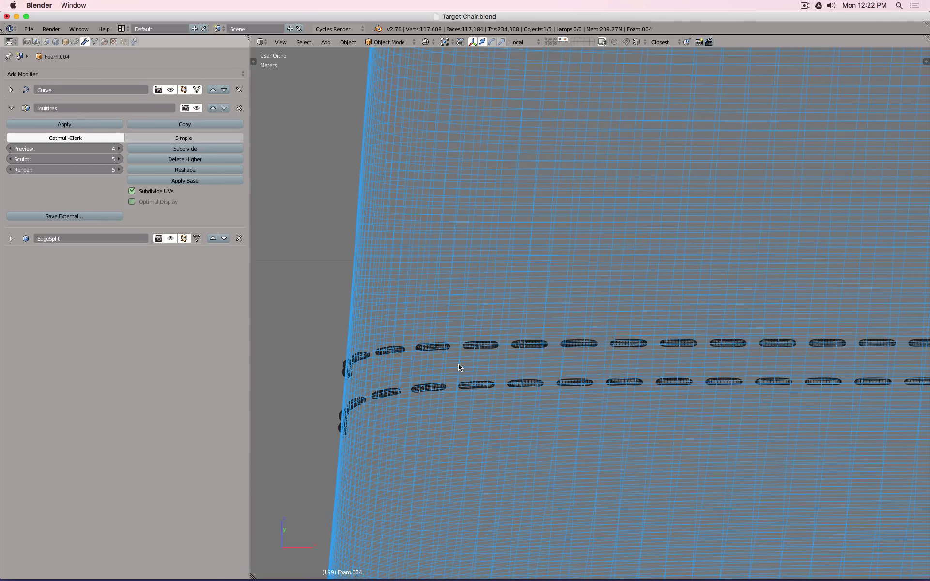
{"action": "scroll", "coordinate": [459, 367], "scroll_direction": "down", "scroll_amount": 5}
{"action": "key", "text": "z"}
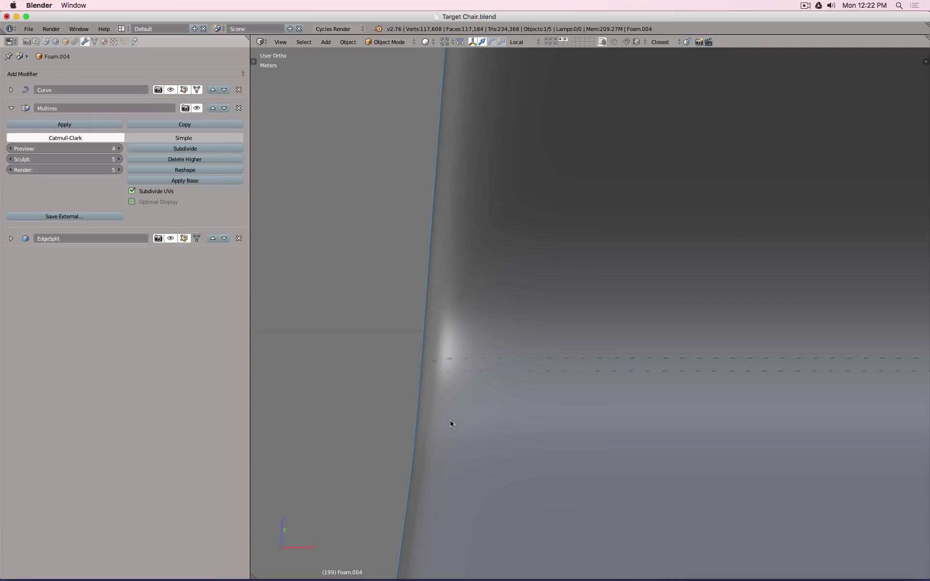
Step: Isolate the stitch layer to select Seam Path 1, show the foam again, and set the path's Shrinkwrap target to Foam.004
{"action": "left_click", "coordinate": [561, 40]}
{"action": "scroll", "coordinate": [512, 372], "scroll_direction": "up", "scroll_amount": 10}
{"action": "right_click", "coordinate": [534, 287]}
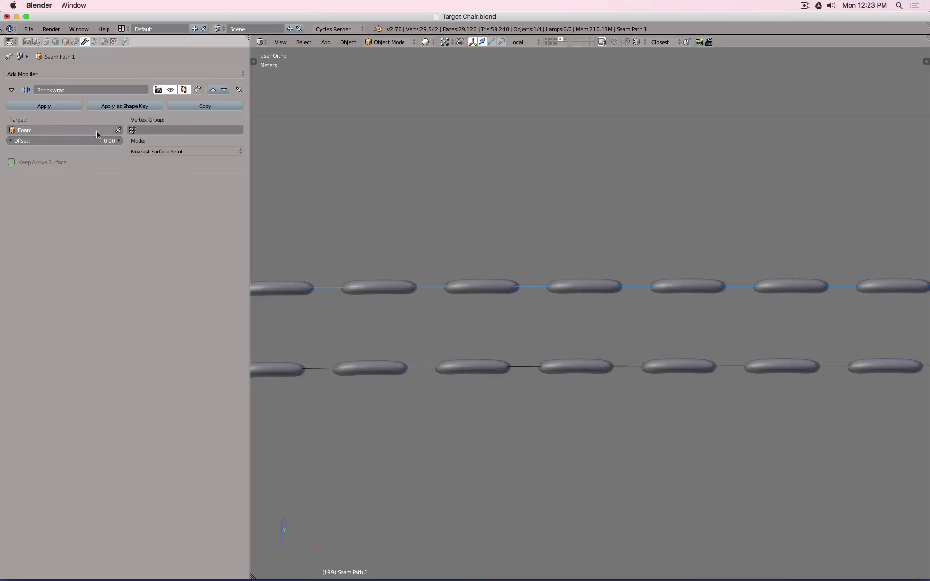
{"action": "scroll", "coordinate": [459, 187], "scroll_direction": "down", "scroll_amount": 7}
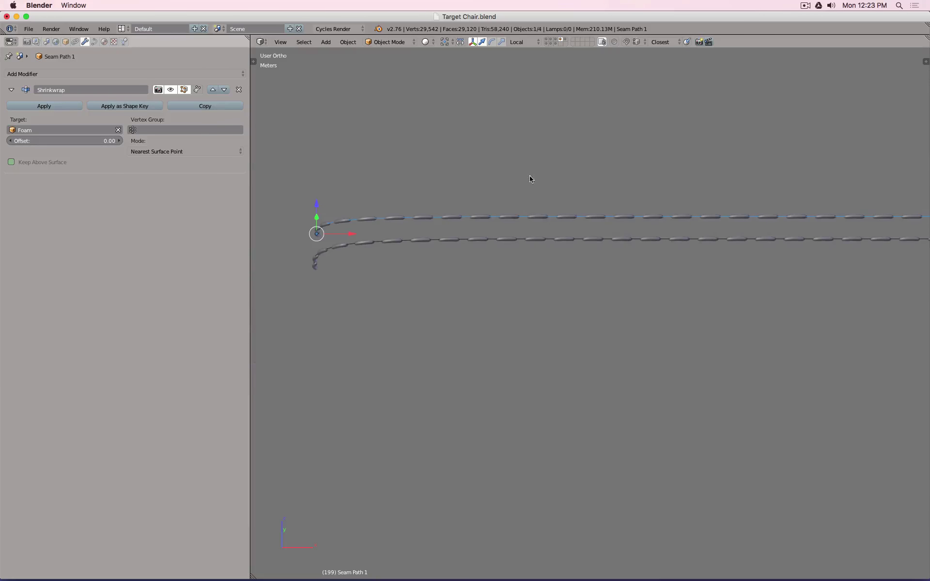
{"action": "left_click", "coordinate": [565, 38], "text": "shift"}
{"action": "mouse_move", "coordinate": [331, 291]}
{"action": "middle_mouse_down", "text": "shift"}
{"action": "mouse_move", "coordinate": [432, 300]}
{"action": "mouse_move", "coordinate": [462, 338]}
{"action": "middle_mouse_up", "text": "shift"}
{"action": "scroll", "coordinate": [453, 259], "scroll_direction": "up", "scroll_amount": 6}
{"action": "key", "text": "z"}
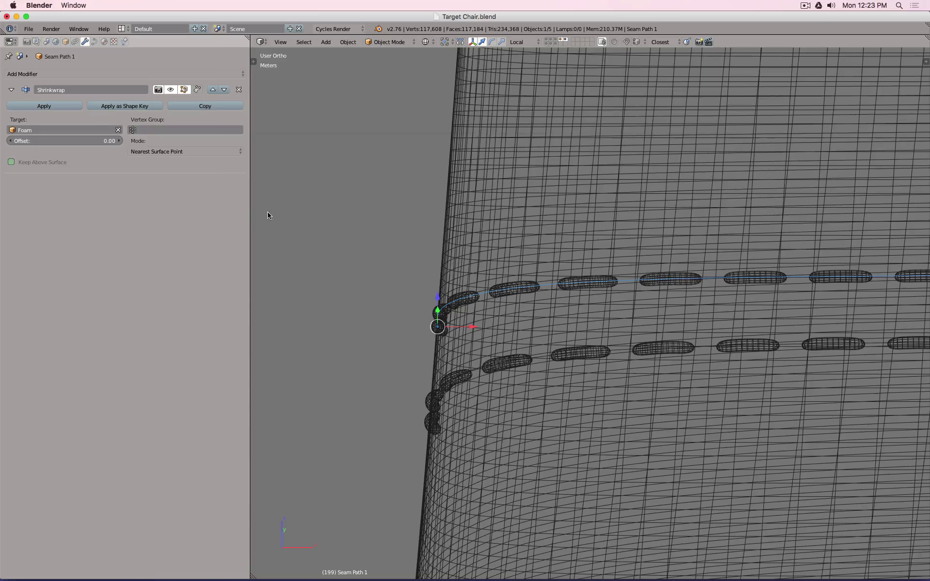
{"action": "left_click", "coordinate": [120, 130]}
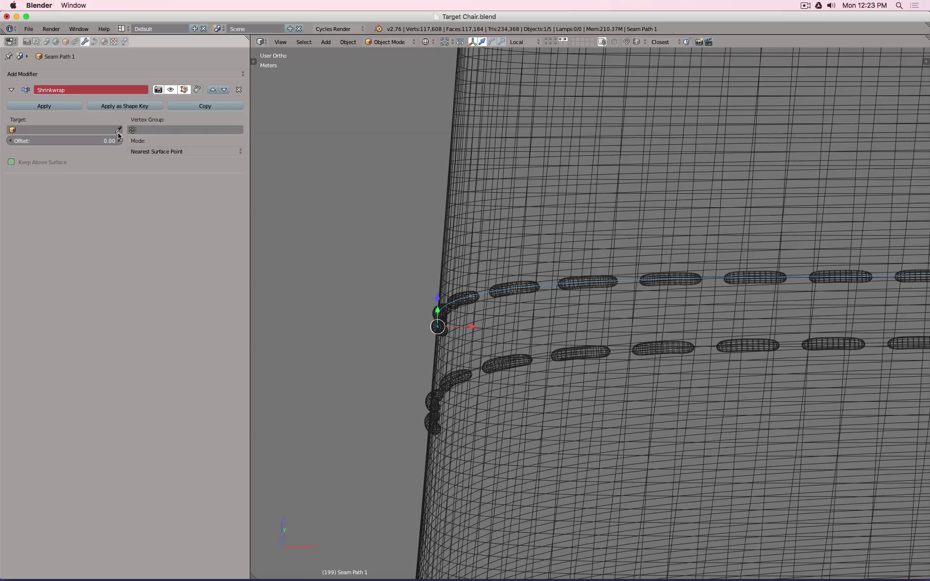
{"action": "left_click", "coordinate": [119, 130]}
{"action": "left_click", "coordinate": [472, 224]}
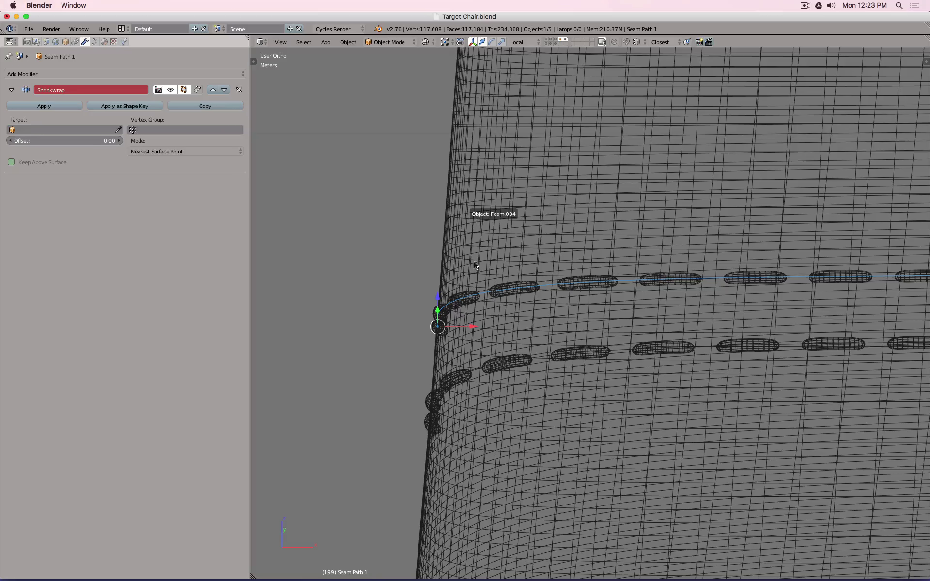
Step: Select Seam Path 2 and replace its Shrinkwrap target with Foam.004
{"action": "right_click", "coordinate": [537, 357]}
{"action": "left_click", "coordinate": [117, 130]}
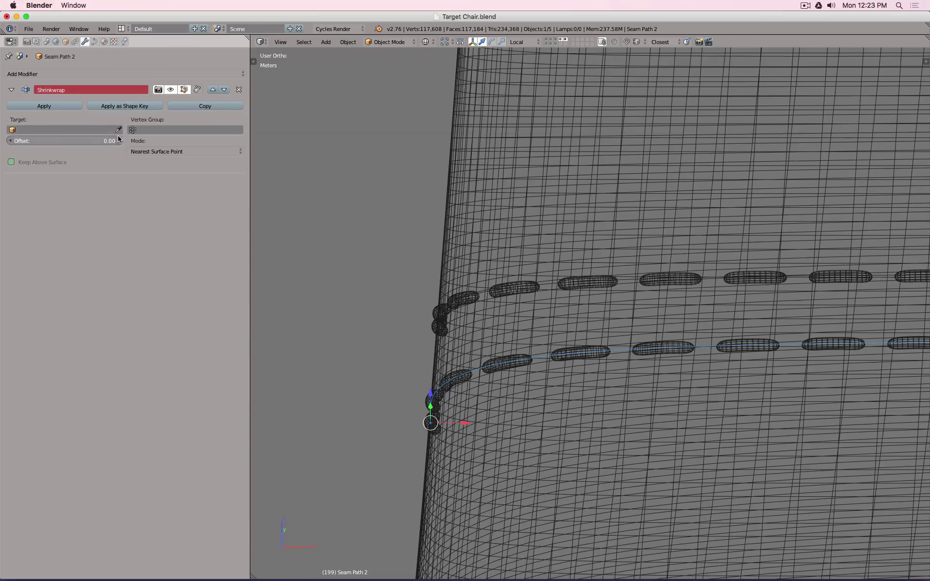
{"action": "left_click", "coordinate": [118, 130]}
{"action": "left_click", "coordinate": [520, 333]}
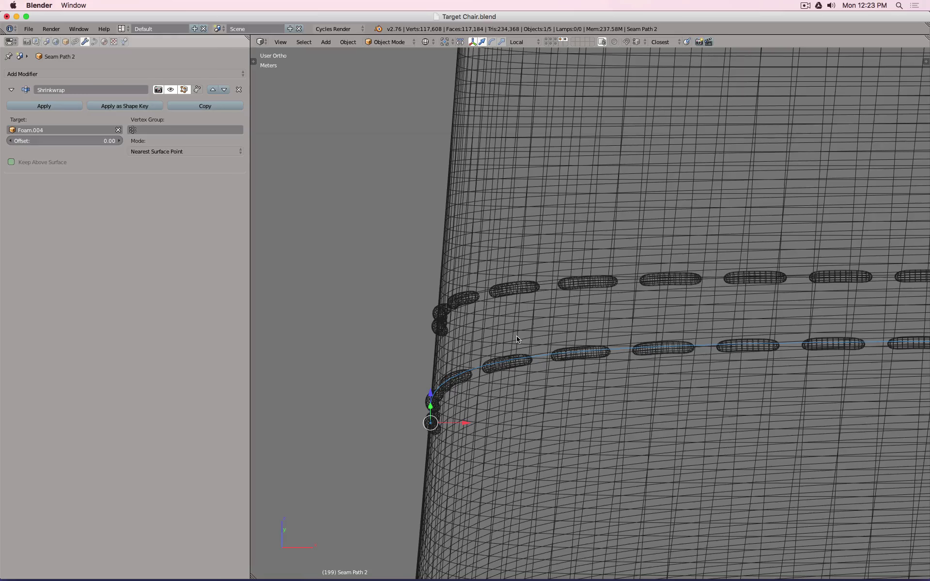
{"action": "scroll", "coordinate": [483, 300], "scroll_direction": "up", "scroll_amount": 5}
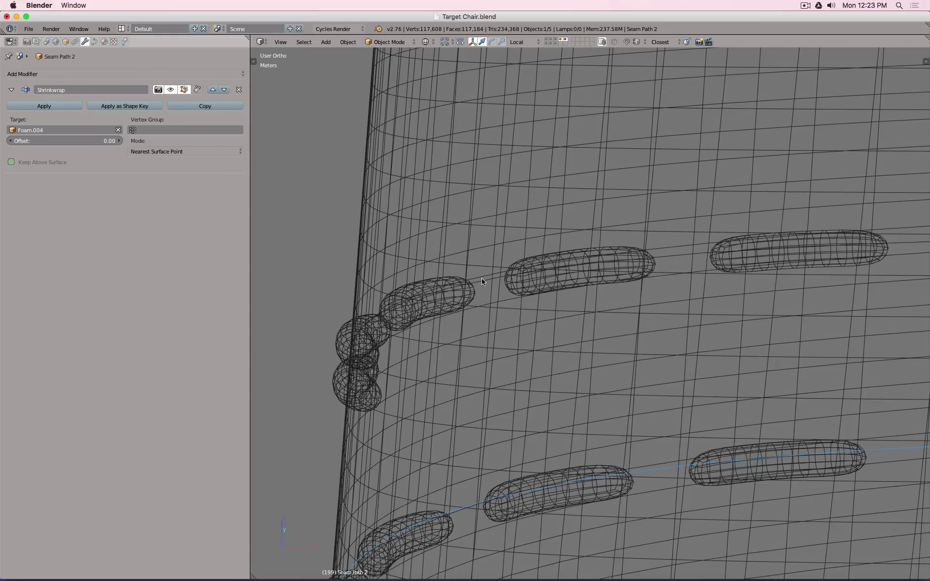
Step: Apply the Shrinkwrap modifiers of Seam Path 1 and Seam Path 2
{"action": "right_click", "coordinate": [484, 286], "text": "shift"}
{"action": "scroll", "coordinate": [484, 286], "scroll_direction": "down", "scroll_amount": 4}
{"action": "left_click", "coordinate": [59, 106]}
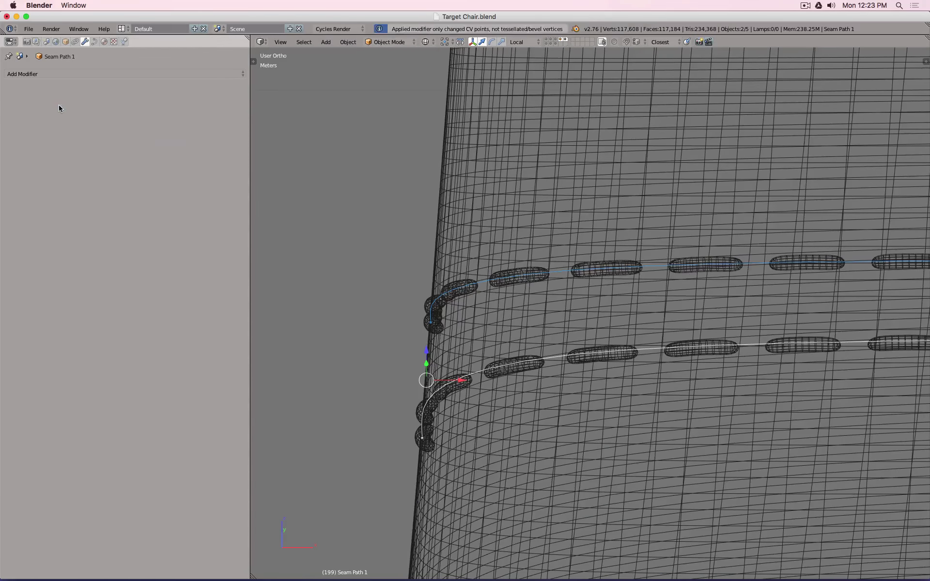
{"action": "key", "text": "z"}
{"action": "middle_click_drag", "start_coordinate": [475, 317], "coordinate": [514, 274]}
{"action": "scroll", "coordinate": [514, 274], "scroll_direction": "down", "scroll_amount": 4}
{"action": "right_click", "coordinate": [688, 215], "text": "shift"}
{"action": "right_click", "coordinate": [688, 215], "text": "shift"}
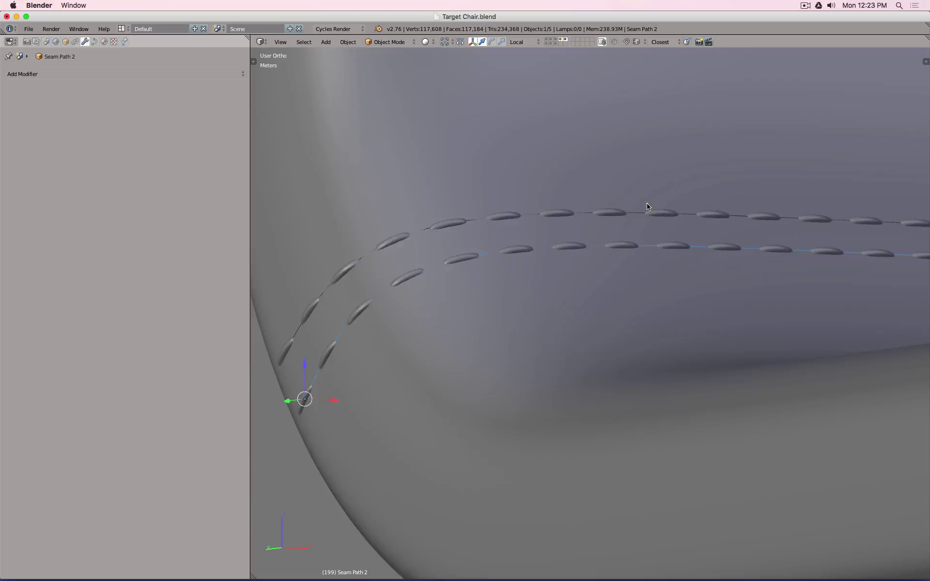
Step: Deselect everything and examine how the two stitch rows sit on the foam across the cushion's full width
{"action": "scroll", "coordinate": [647, 203], "scroll_direction": "down", "scroll_amount": 10}
{"action": "middle_click_drag", "start_coordinate": [831, 194], "coordinate": [526, 248]}
{"action": "scroll", "coordinate": [630, 206], "scroll_direction": "down", "scroll_amount": 4}
{"action": "key", "text": "a"}
{"action": "scroll", "coordinate": [513, 250], "scroll_direction": "up", "scroll_amount": 6}
{"action": "scroll", "coordinate": [513, 250], "scroll_direction": "down", "scroll_amount": 3}
{"action": "scroll", "coordinate": [515, 250], "scroll_direction": "down", "scroll_amount": 1}
{"action": "scroll", "coordinate": [527, 266], "scroll_direction": "down", "scroll_amount": 5}
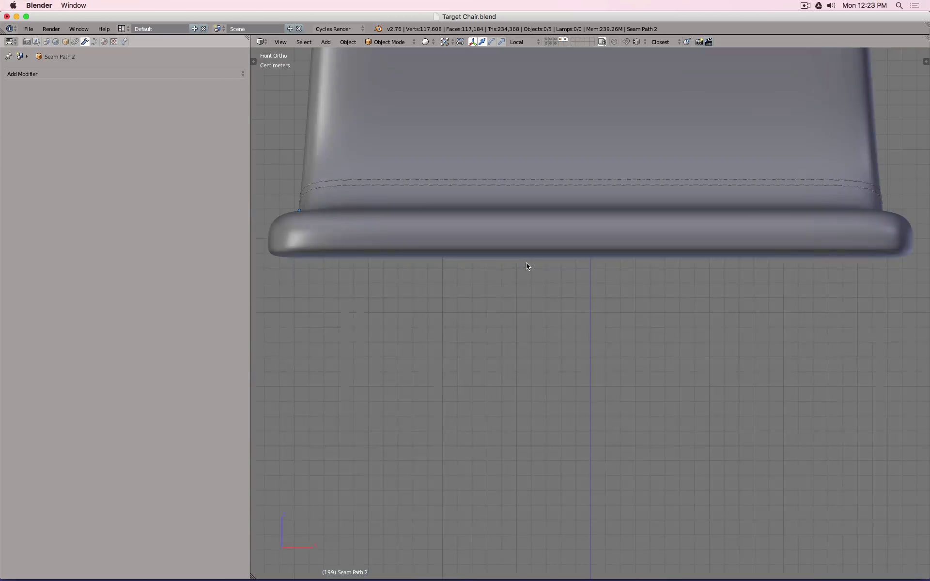
{"action": "scroll", "coordinate": [527, 266], "scroll_direction": "up", "scroll_amount": 5}
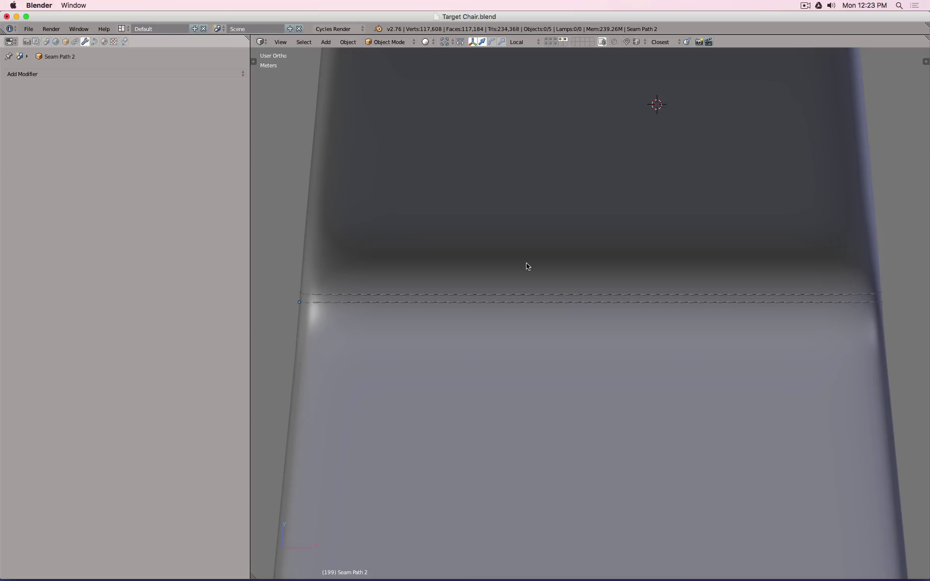
Step: Select the foam cushion and switch it to Sculpt Mode
{"action": "left_click", "coordinate": [394, 42]}
{"action": "right_click", "coordinate": [380, 139]}
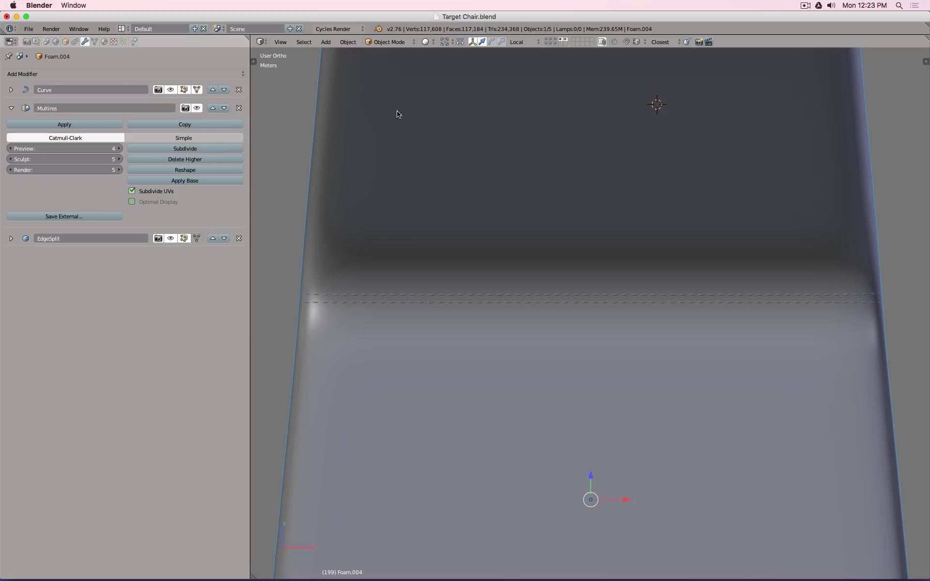
{"action": "left_click", "coordinate": [391, 42]}
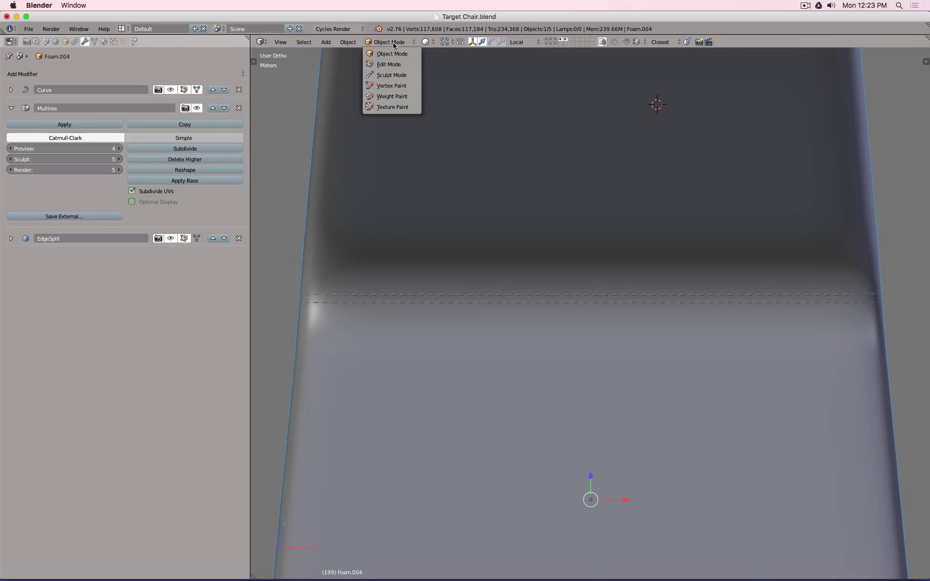
{"action": "left_click", "coordinate": [404, 78]}
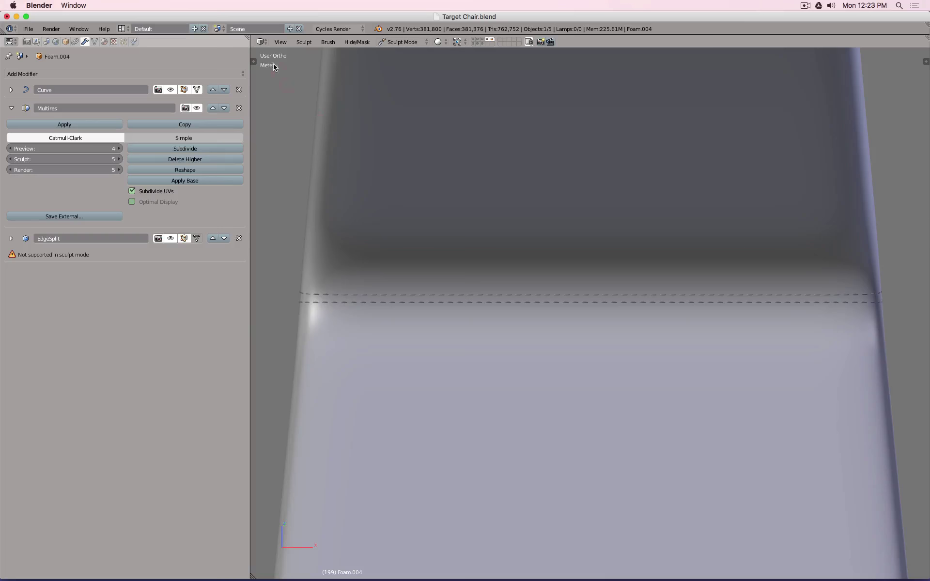
Step: Maximize the 3D view with the sculpting tools shown and choose the SculptDraw brush
{"action": "key", "text": "t"}
{"action": "key", "text": "ctrl+Up"}
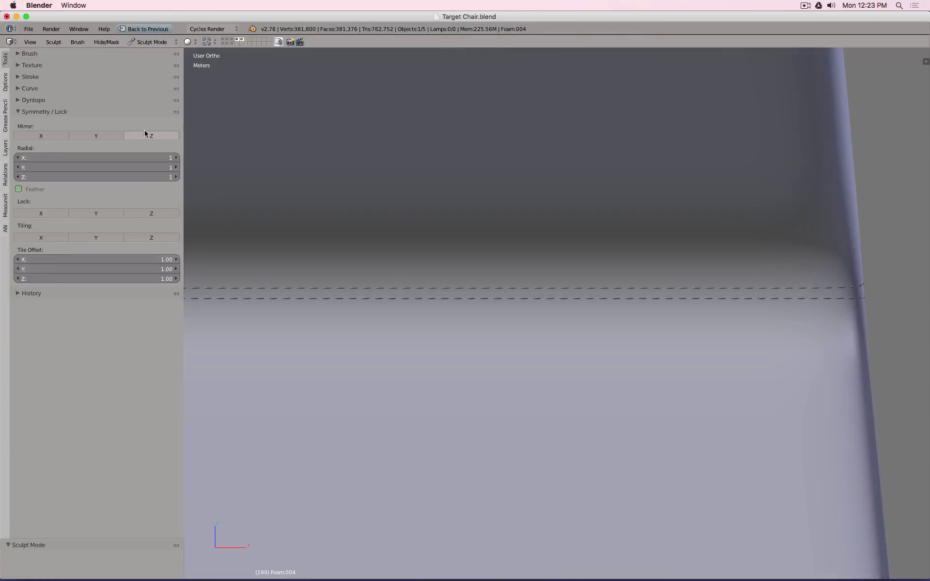
{"action": "left_click", "coordinate": [27, 53]}
{"action": "left_click", "coordinate": [89, 100]}
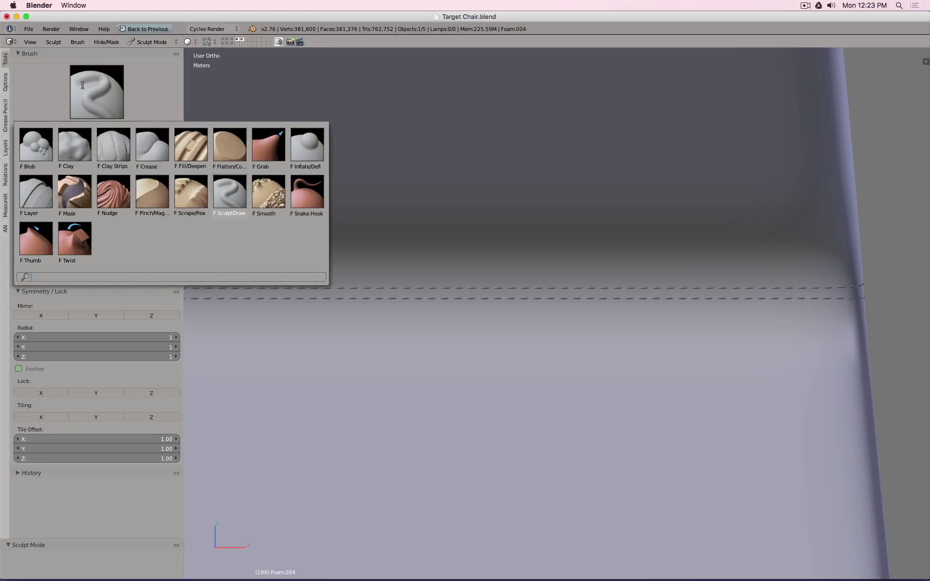
{"action": "left_click", "coordinate": [80, 116]}
{"action": "left_click", "coordinate": [228, 191]}
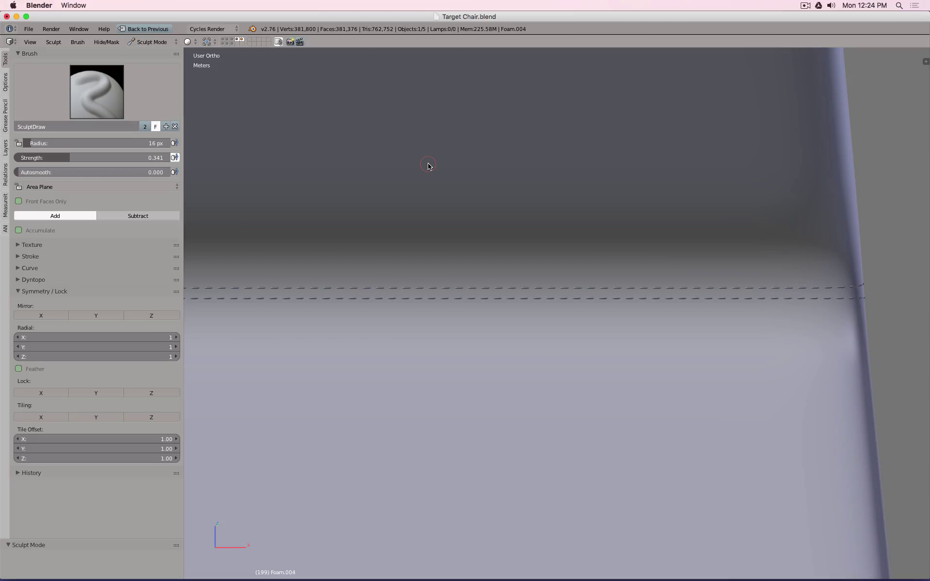
Step: Set the brush radius to 21 px and sculpt a curved raised test stroke on the lower backrest
{"action": "key", "text": "f"}
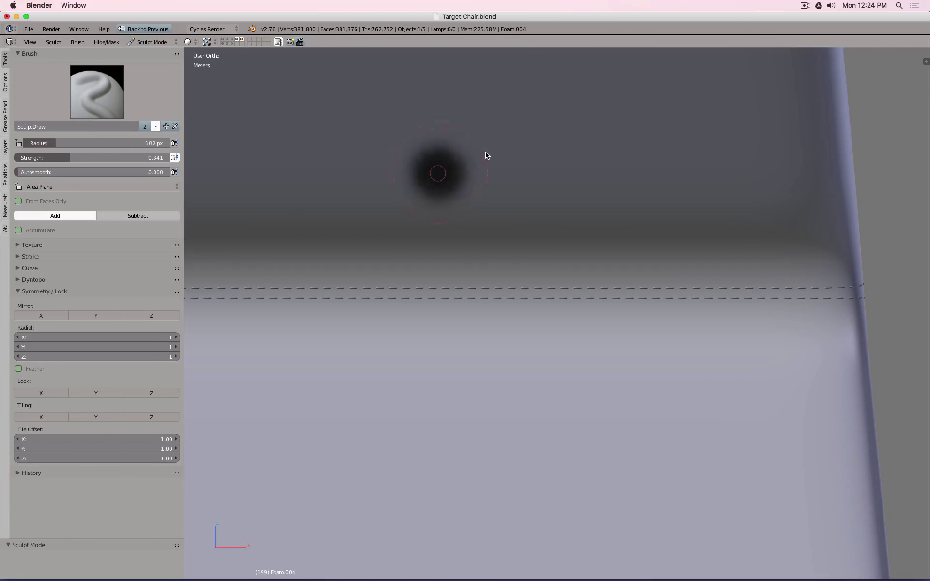
{"action": "left_click", "coordinate": [450, 173]}
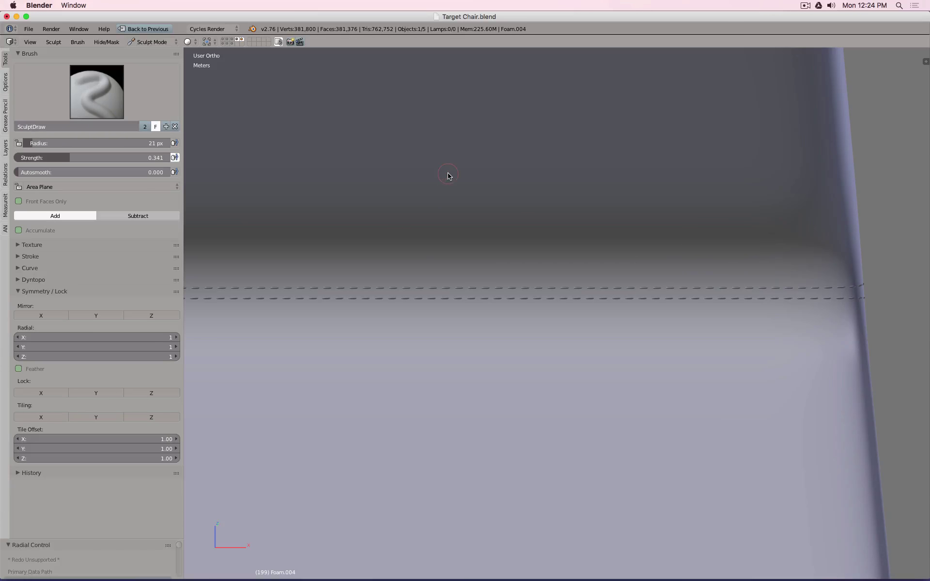
{"action": "key", "text": "shift+f"}
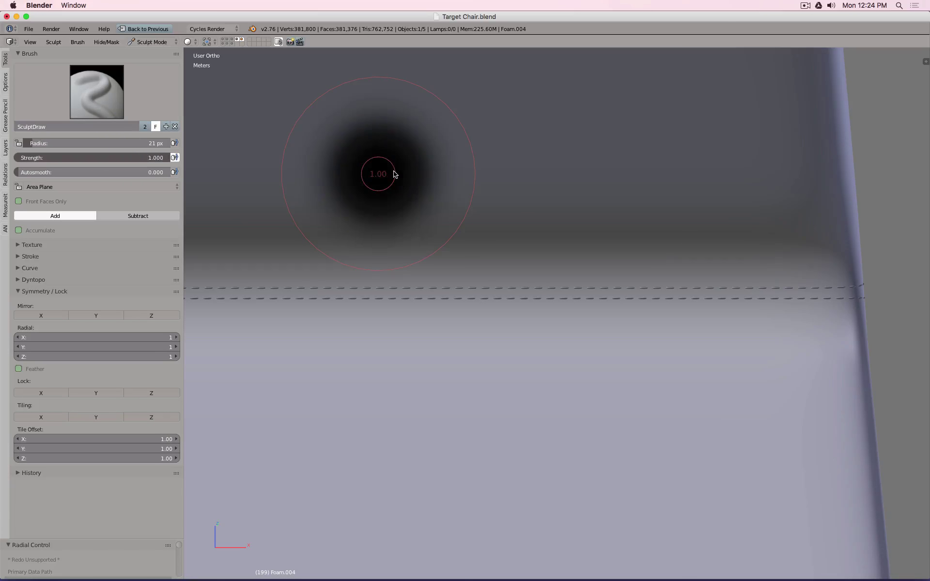
{"action": "key", "text": "Escape"}
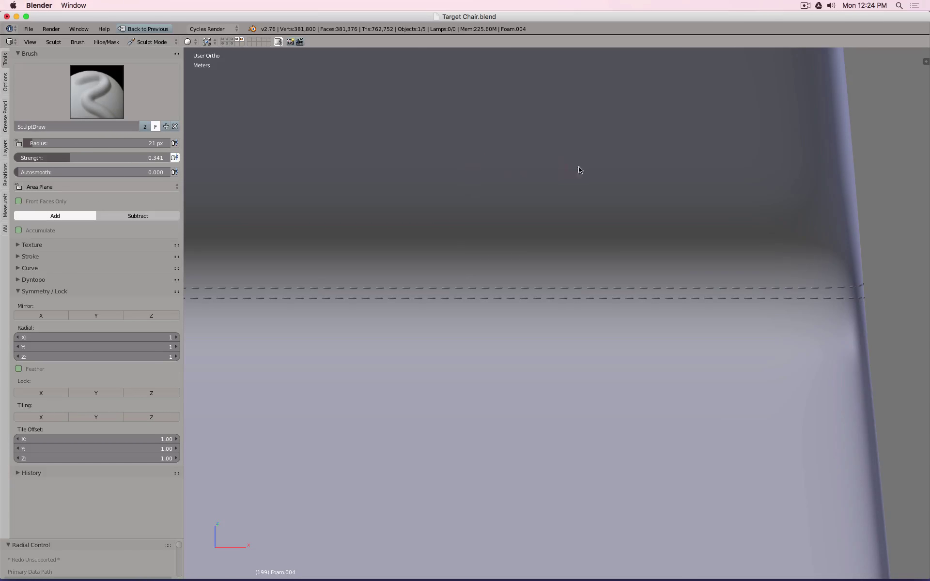
{"action": "mouse_move", "coordinate": [600, 171]}
{"action": "left_mouse_down"}
{"action": "mouse_move", "coordinate": [547, 171]}
{"action": "mouse_move", "coordinate": [434, 140]}
{"action": "mouse_move", "coordinate": [471, 208]}
{"action": "mouse_move", "coordinate": [594, 224]}
{"action": "left_mouse_up"}
{"action": "scroll", "coordinate": [648, 251], "scroll_direction": "down", "scroll_amount": 3}
{"action": "mouse_move", "coordinate": [648, 251]}
{"action": "middle_mouse_down"}
{"action": "mouse_move", "coordinate": [544, 203]}
{"action": "mouse_move", "coordinate": [626, 210]}
{"action": "middle_mouse_up"}
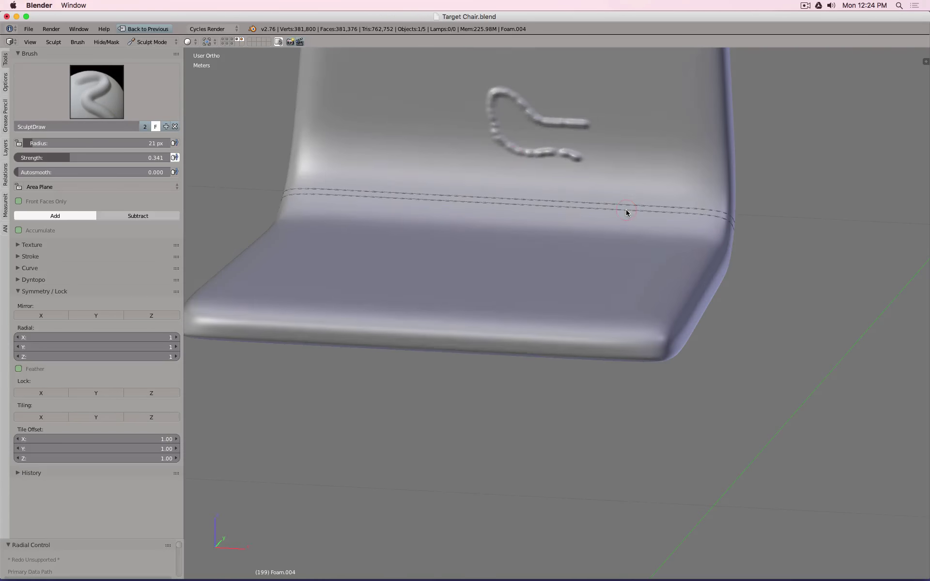
Step: Switch the brush to Subtract and carve test grooves into the lower backrest above the stitching
{"action": "left_click", "coordinate": [163, 216]}
{"action": "left_click_drag", "start_coordinate": [370, 104], "coordinate": [411, 147]}
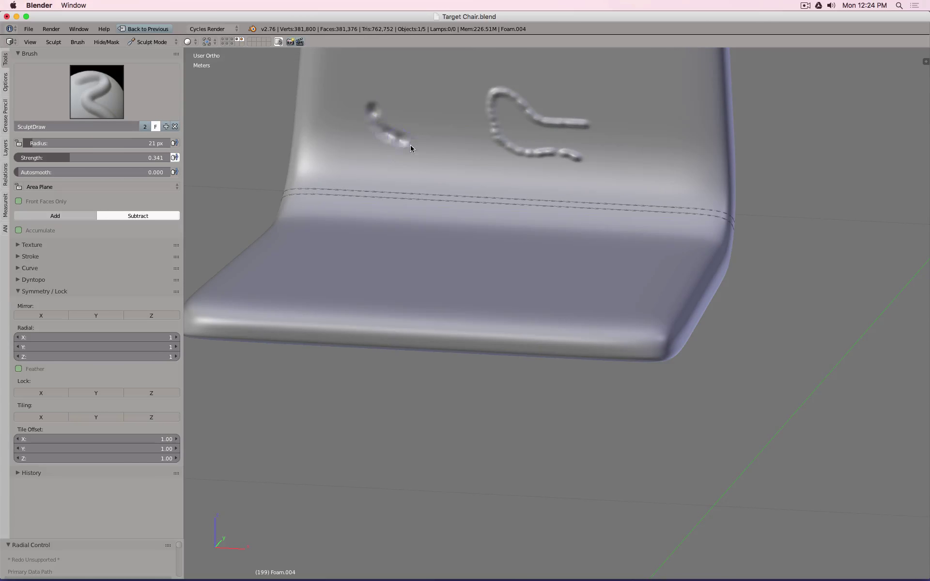
{"action": "left_click_drag", "start_coordinate": [469, 165], "coordinate": [504, 168]}
{"action": "left_click_drag", "start_coordinate": [522, 180], "coordinate": [596, 175]}
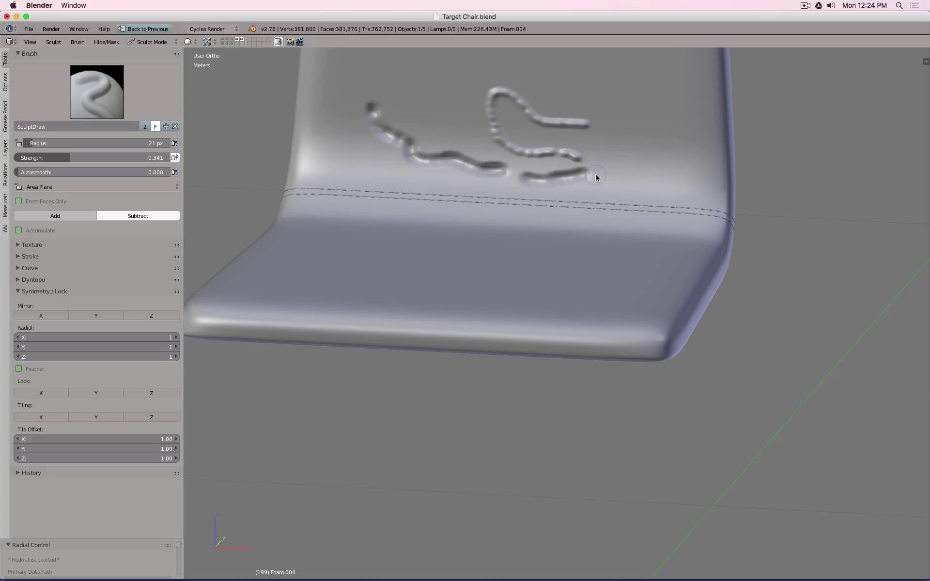
Step: Reduce the brush radius to 6 px and carve test strokes on the backrest at different zoom levels to compare their size
{"action": "left_click", "coordinate": [656, 141]}
{"action": "left_click_drag", "start_coordinate": [650, 141], "coordinate": [644, 151]}
{"action": "scroll", "coordinate": [632, 153], "scroll_direction": "up", "scroll_amount": 13}
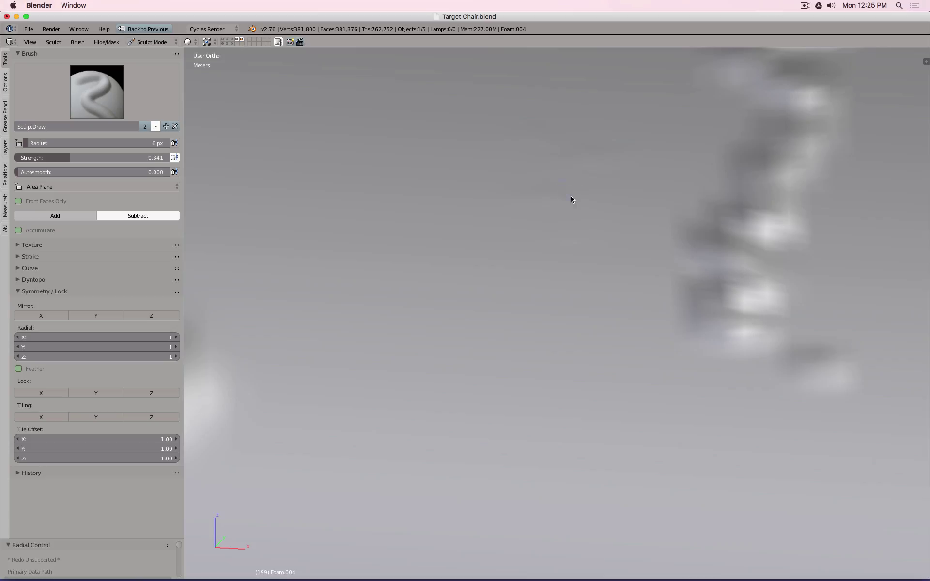
{"action": "scroll", "coordinate": [542, 202], "scroll_direction": "down", "scroll_amount": 10}
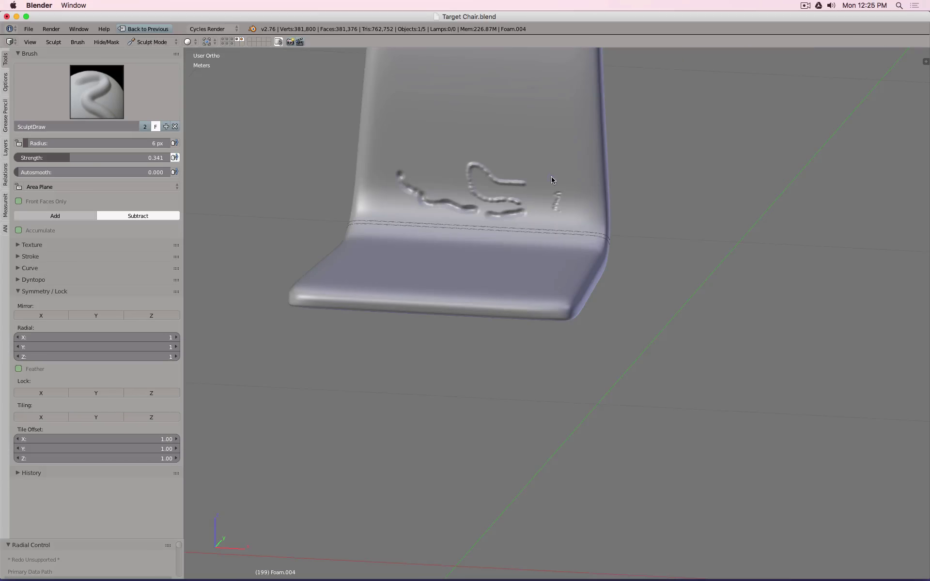
{"action": "left_click_drag", "start_coordinate": [525, 97], "coordinate": [536, 125]}
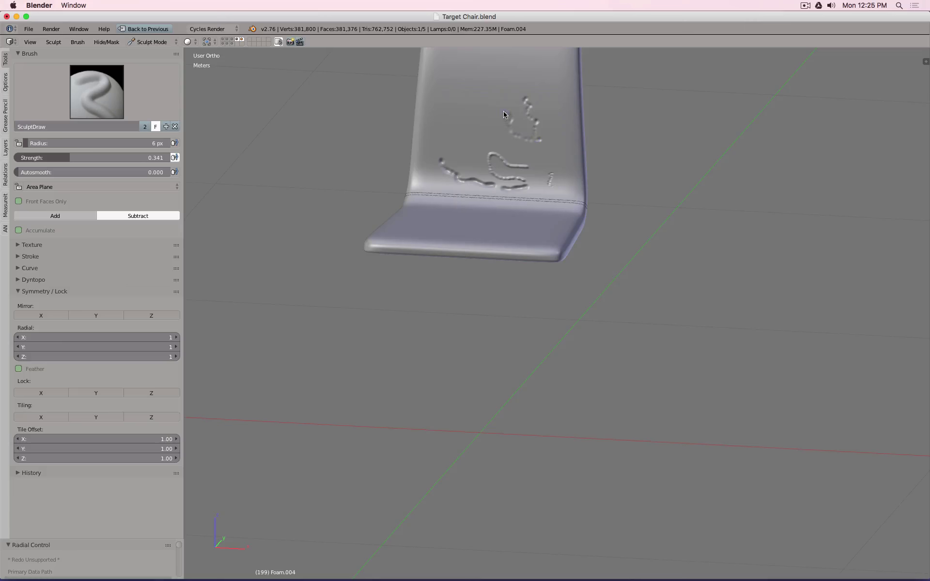
{"action": "scroll", "coordinate": [495, 162], "scroll_direction": "down", "scroll_amount": 4}
{"action": "mouse_move", "coordinate": [500, 125]}
{"action": "left_mouse_down"}
{"action": "mouse_move", "coordinate": [492, 126]}
{"action": "mouse_move", "coordinate": [495, 116]}
{"action": "left_mouse_up"}
{"action": "scroll", "coordinate": [495, 117], "scroll_direction": "up", "scroll_amount": 7}
{"action": "scroll", "coordinate": [503, 121], "scroll_direction": "up", "scroll_amount": 2}
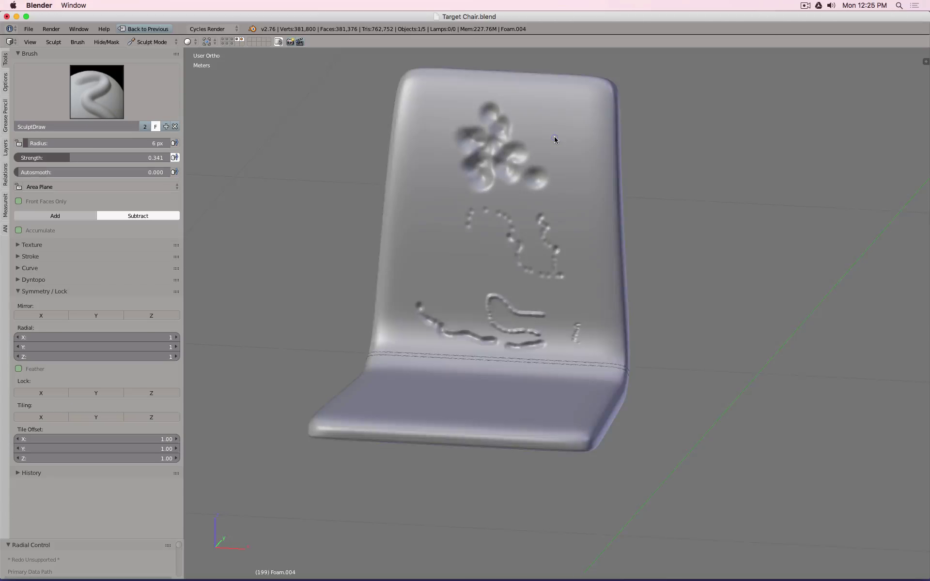
{"action": "scroll", "coordinate": [555, 136], "scroll_direction": "up", "scroll_amount": 2}
{"action": "scroll", "coordinate": [554, 136], "scroll_direction": "down", "scroll_amount": 2}
{"action": "scroll", "coordinate": [554, 139], "scroll_direction": "up", "scroll_amount": 2}
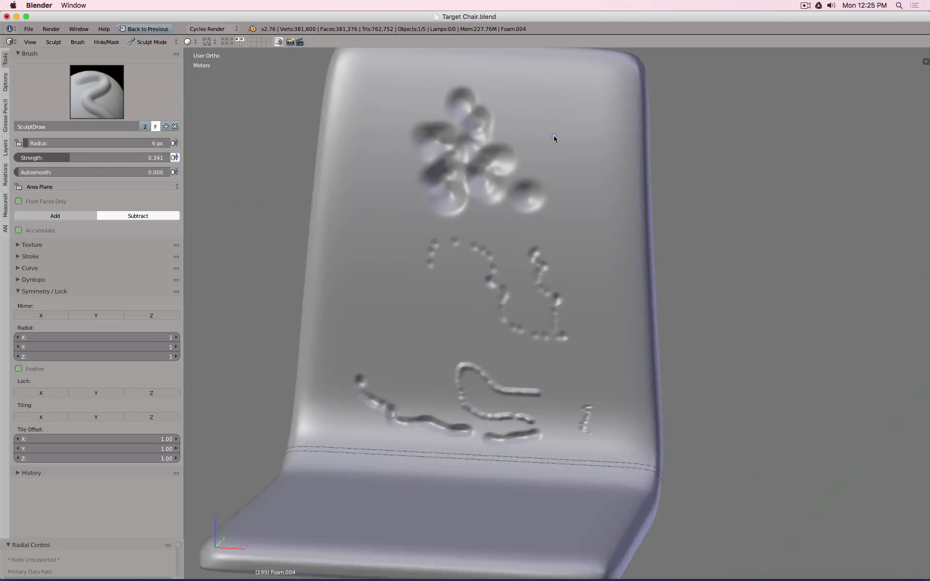
{"action": "scroll", "coordinate": [554, 139], "scroll_direction": "down", "scroll_amount": 2}
Step: Undo all the test strokes on the backrest
{"action": "key", "text": "ctrl+z"}
{"action": "key", "text": "ctrl+z"}
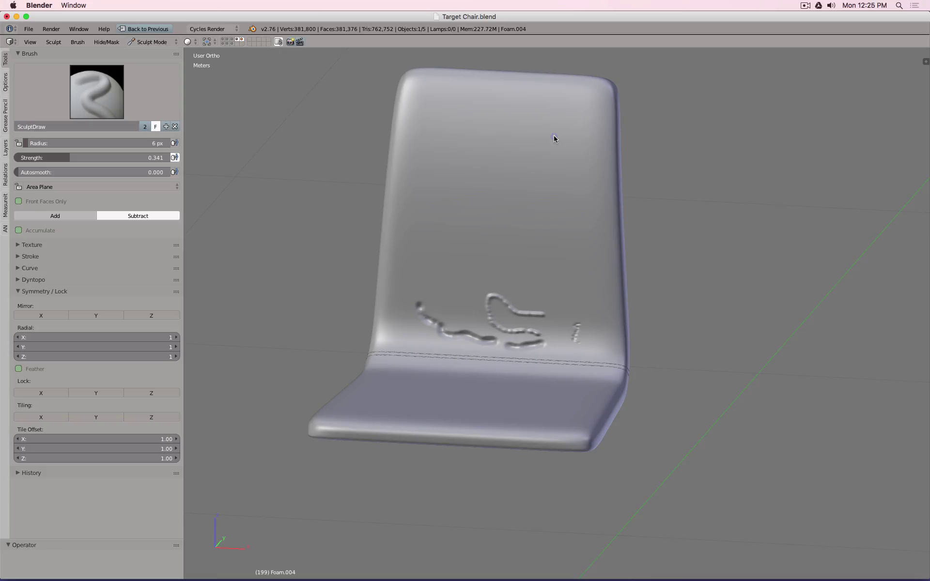
{"action": "key", "text": "ctrl+z"}
{"action": "key", "text": "ctrl+z"}
{"action": "key", "text": "ctrl+z"}
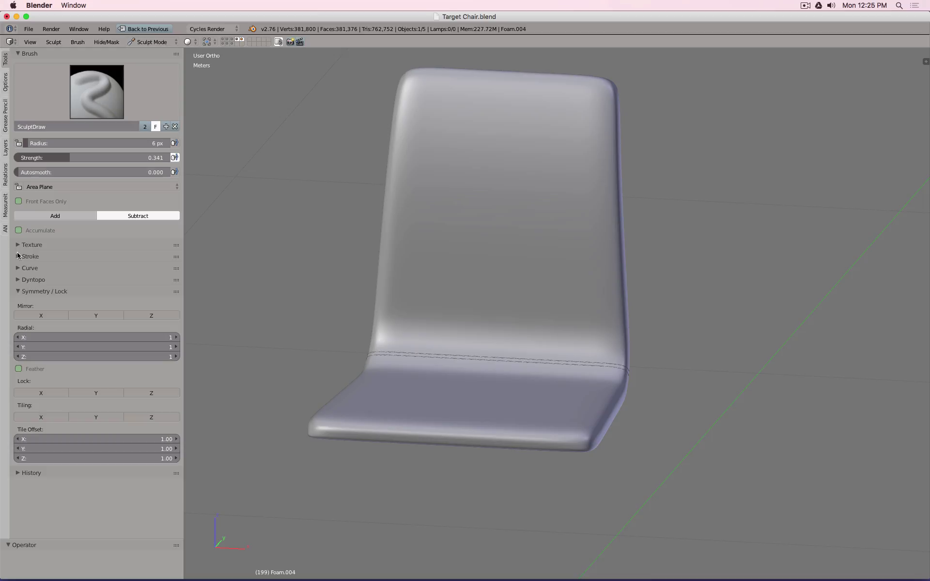
Step: Turn on X mirror symmetry, test it with a vertical stroke down the backrest, and undo that stroke
{"action": "left_click", "coordinate": [18, 292]}
{"action": "left_click", "coordinate": [18, 292]}
{"action": "left_click", "coordinate": [27, 316]}
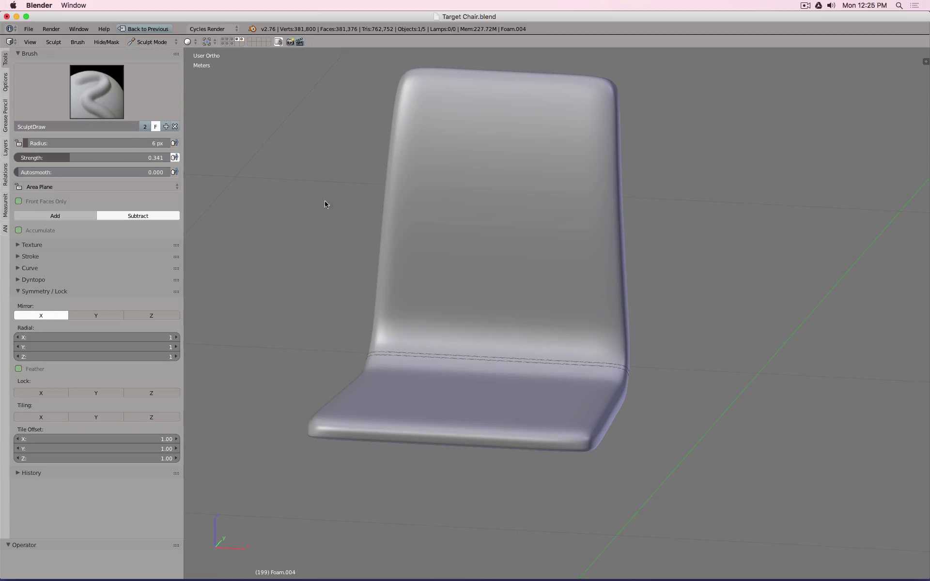
{"action": "mouse_move", "coordinate": [429, 184]}
{"action": "left_mouse_down"}
{"action": "mouse_move", "coordinate": [421, 201]}
{"action": "mouse_move", "coordinate": [434, 270]}
{"action": "mouse_move", "coordinate": [426, 278]}
{"action": "left_mouse_up"}
{"action": "key", "text": "ctrl+z"}
{"action": "left_click", "coordinate": [18, 292]}
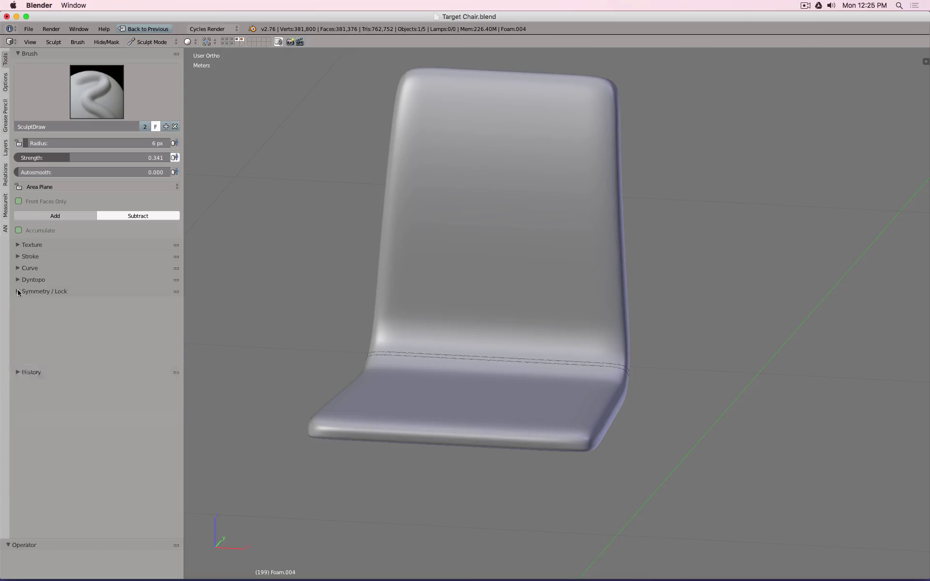
Step: Set the brush's stroke method to Line
{"action": "left_click", "coordinate": [18, 257]}
{"action": "left_click", "coordinate": [17, 257]}
{"action": "left_click", "coordinate": [18, 269]}
{"action": "left_click", "coordinate": [18, 269]}
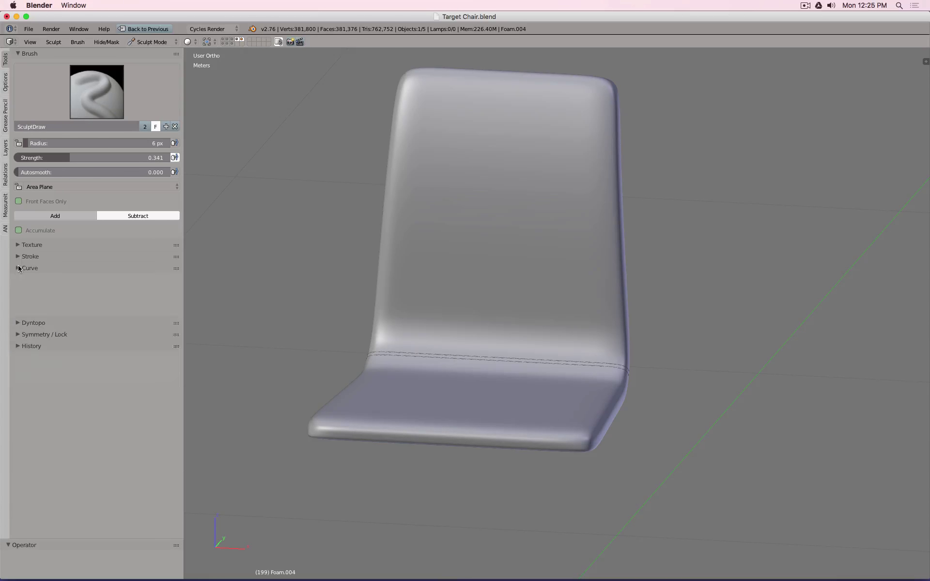
{"action": "left_click", "coordinate": [18, 257]}
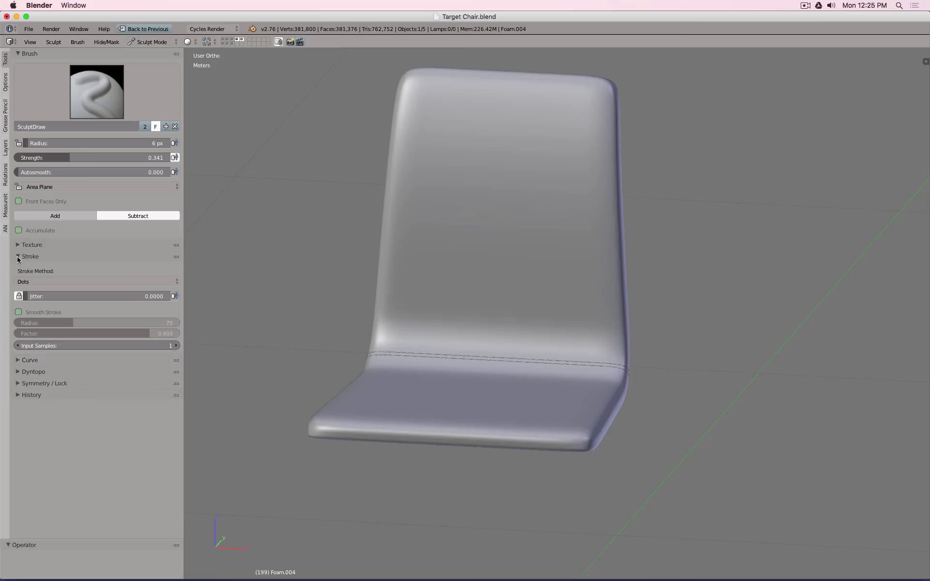
{"action": "left_click", "coordinate": [39, 281]}
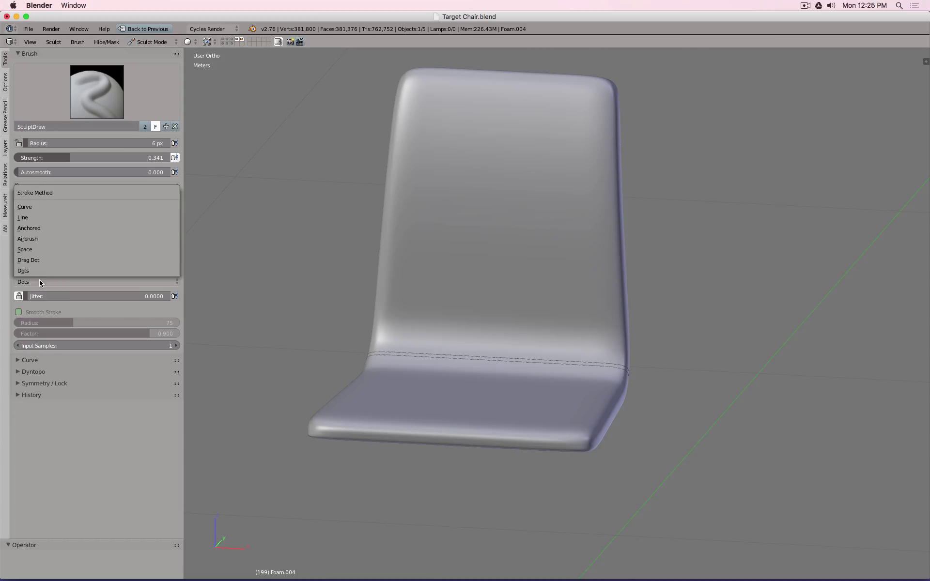
{"action": "left_click", "coordinate": [39, 217]}
Step: From a front view tilted toward the seam, carve a straight groove between the two stitch rows across the cushion's full width
{"action": "key", "text": "KP_1"}
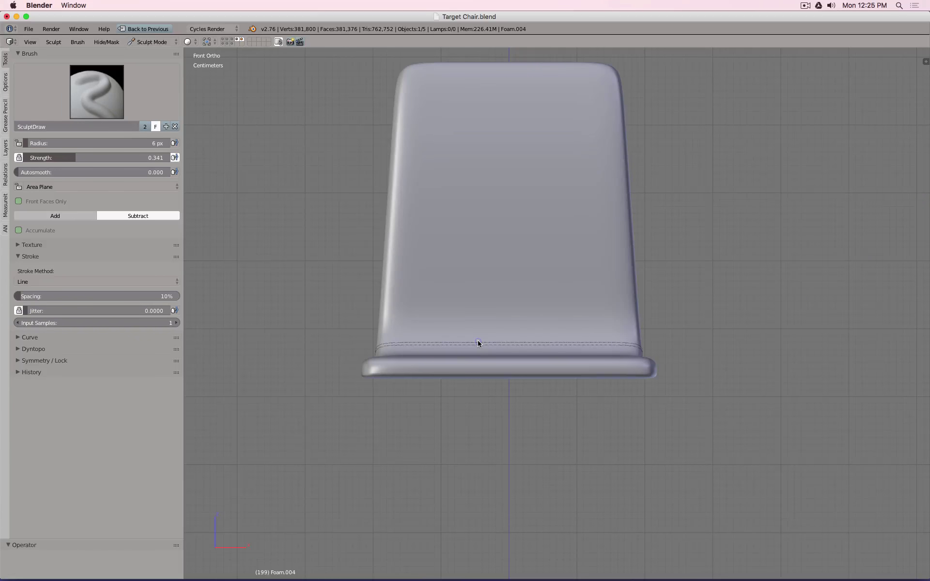
{"action": "key", "text": "KP_8"}
{"action": "key", "text": "KP_8"}
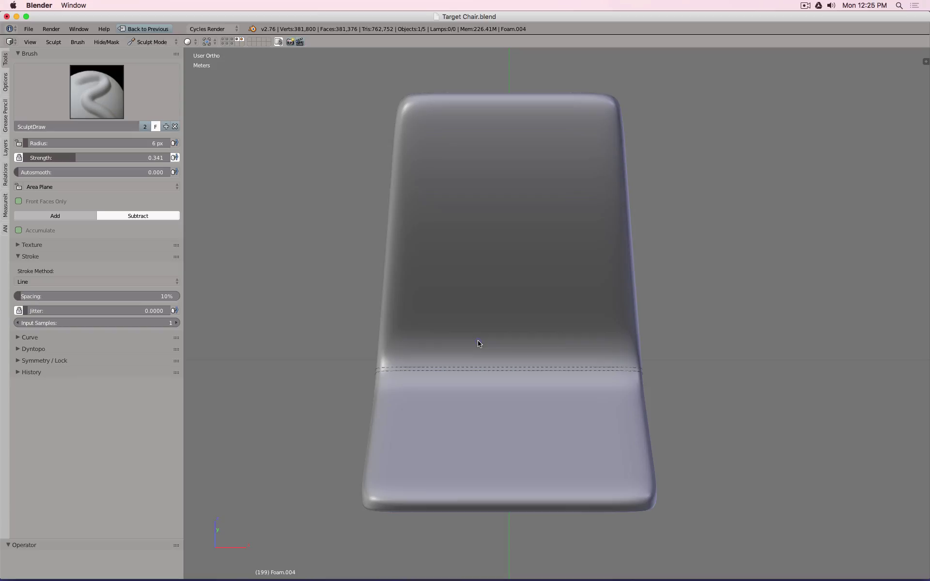
{"action": "key", "text": "KP_8"}
{"action": "scroll", "coordinate": [439, 365], "scroll_direction": "up", "scroll_amount": 2}
{"action": "scroll", "coordinate": [415, 342], "scroll_direction": "up", "scroll_amount": 2}
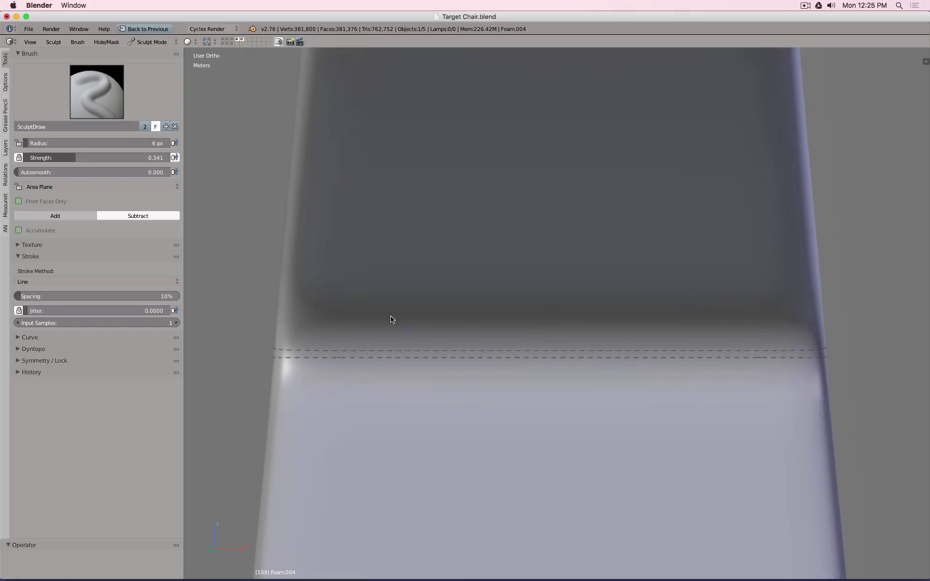
{"action": "left_click_drag", "start_coordinate": [242, 331], "coordinate": [856, 329]}
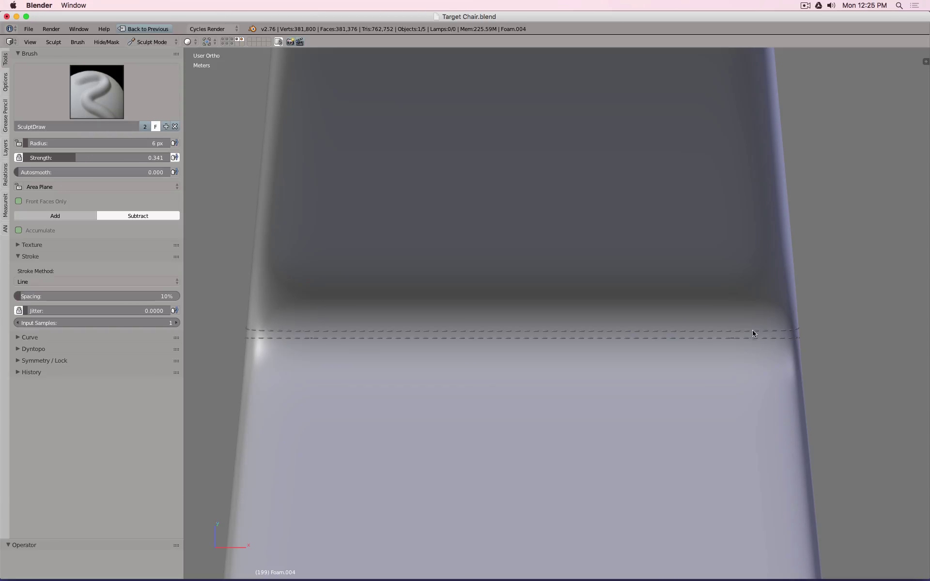
{"action": "mouse_move", "coordinate": [797, 334]}
{"action": "left_mouse_down"}
{"action": "mouse_move", "coordinate": [310, 321]}
{"action": "mouse_move", "coordinate": [204, 334]}
{"action": "left_mouse_up"}
{"action": "scroll", "coordinate": [540, 363], "scroll_direction": "down", "scroll_amount": 4}
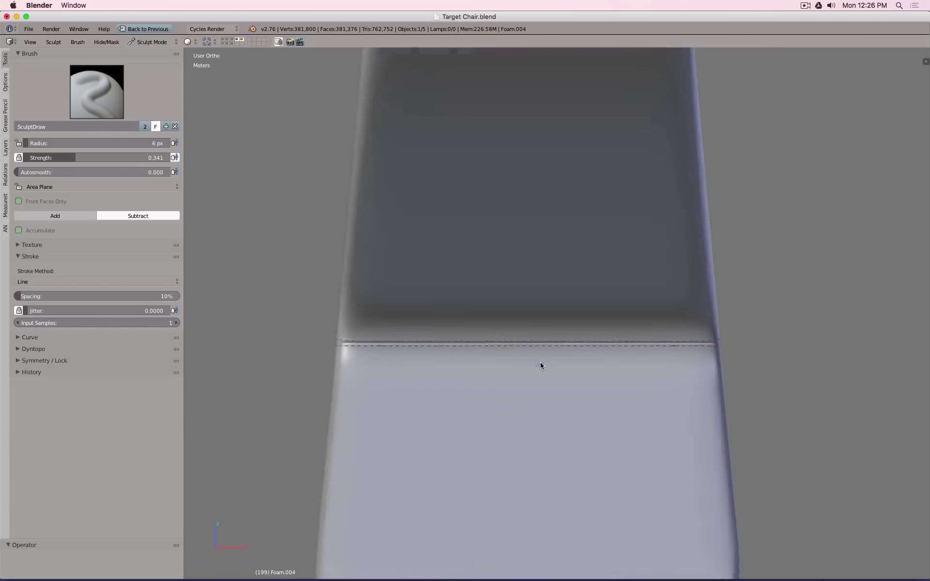
{"action": "mouse_move", "coordinate": [746, 393]}
{"action": "middle_mouse_down"}
{"action": "mouse_move", "coordinate": [661, 353]}
{"action": "mouse_move", "coordinate": [554, 352]}
{"action": "middle_mouse_up"}
{"action": "scroll", "coordinate": [553, 361], "scroll_direction": "up", "scroll_amount": 6}
{"action": "mouse_move", "coordinate": [441, 339]}
{"action": "middle_mouse_down"}
{"action": "mouse_move", "coordinate": [560, 361]}
{"action": "mouse_move", "coordinate": [591, 335]}
{"action": "mouse_move", "coordinate": [432, 351]}
{"action": "middle_mouse_up"}
Step: In Object Mode, move the edge piping Foam.001 from layer 3 to layer 4 and display layers 4 and 5 together
{"action": "left_click", "coordinate": [152, 42]}
{"action": "left_click", "coordinate": [149, 63]}
{"action": "key", "text": "3"}
{"action": "right_click", "coordinate": [736, 276]}
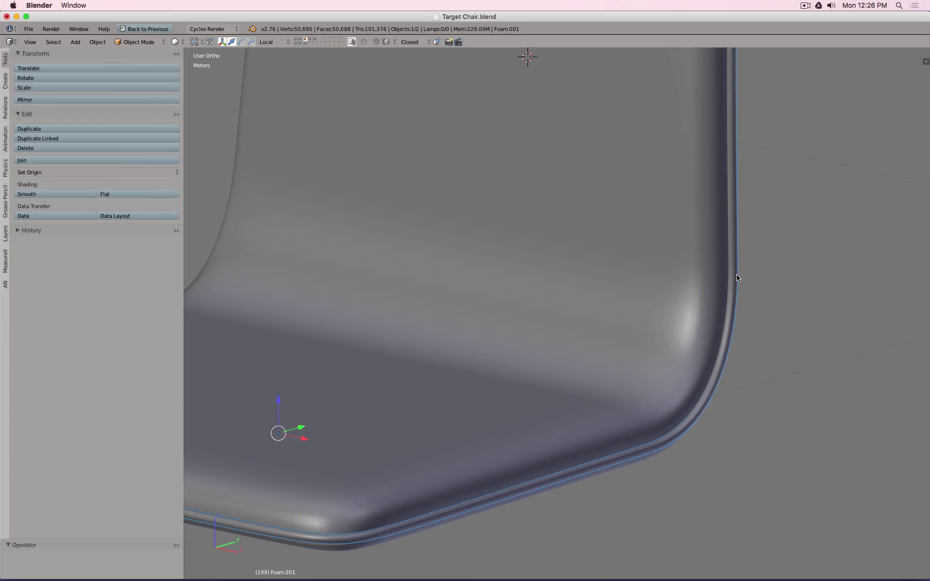
{"action": "key", "text": "m"}
{"action": "key", "text": "4"}
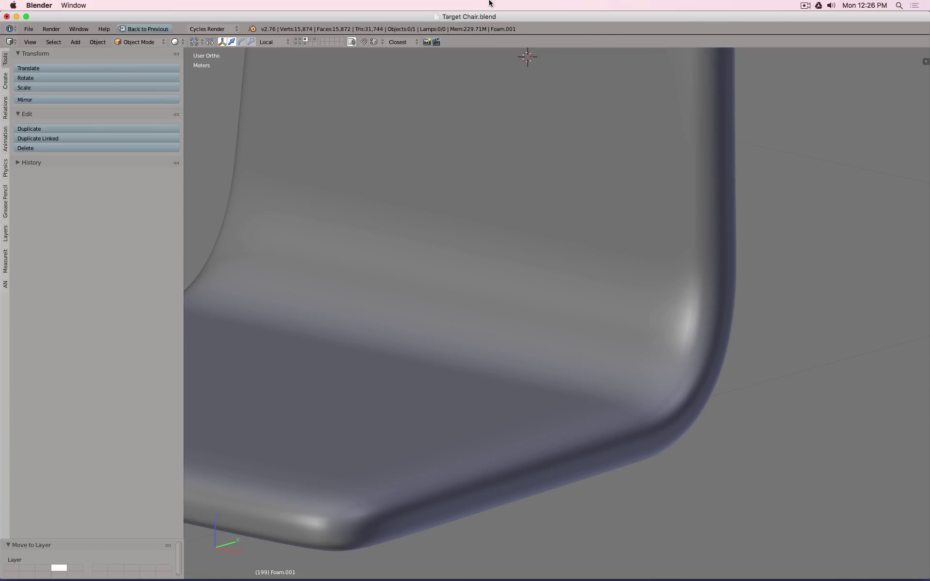
{"action": "left_click", "coordinate": [311, 39]}
{"action": "left_click", "coordinate": [313, 42], "text": "shift"}
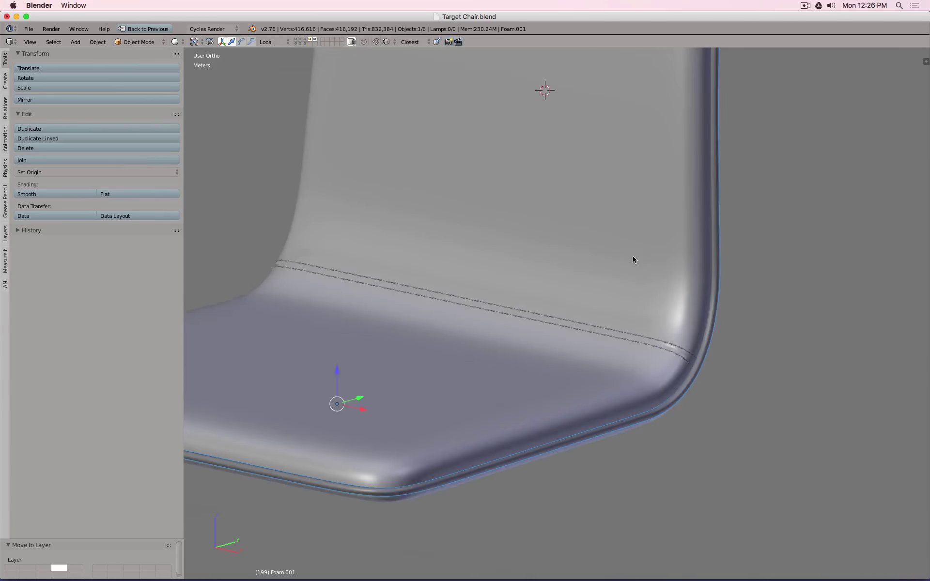
Step: Deselect everything and examine how the groove, stitch rows and edge piping meet along the seam and at the cushion's sides
{"action": "scroll", "coordinate": [557, 252], "scroll_direction": "up", "scroll_amount": 4}
{"action": "middle_click_drag", "start_coordinate": [451, 321], "coordinate": [513, 316]}
{"action": "scroll", "coordinate": [453, 313], "scroll_direction": "down", "scroll_amount": 3}
{"action": "scroll", "coordinate": [541, 292], "scroll_direction": "up", "scroll_amount": 3}
{"action": "key", "text": "a"}
{"action": "scroll", "coordinate": [772, 318], "scroll_direction": "down", "scroll_amount": 4}
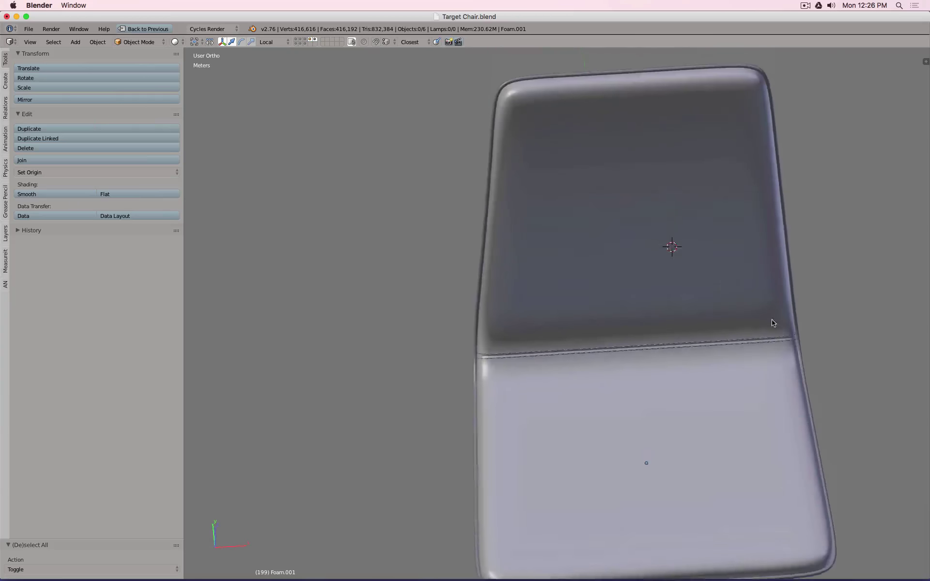
{"action": "middle_click_drag", "start_coordinate": [772, 319], "coordinate": [696, 291]}
{"action": "scroll", "coordinate": [570, 338], "scroll_direction": "up", "scroll_amount": 4}
{"action": "scroll", "coordinate": [569, 333], "scroll_direction": "down", "scroll_amount": 2}
{"action": "middle_click_drag", "start_coordinate": [560, 331], "coordinate": [655, 328]}
{"action": "scroll", "coordinate": [583, 310], "scroll_direction": "up", "scroll_amount": 4}
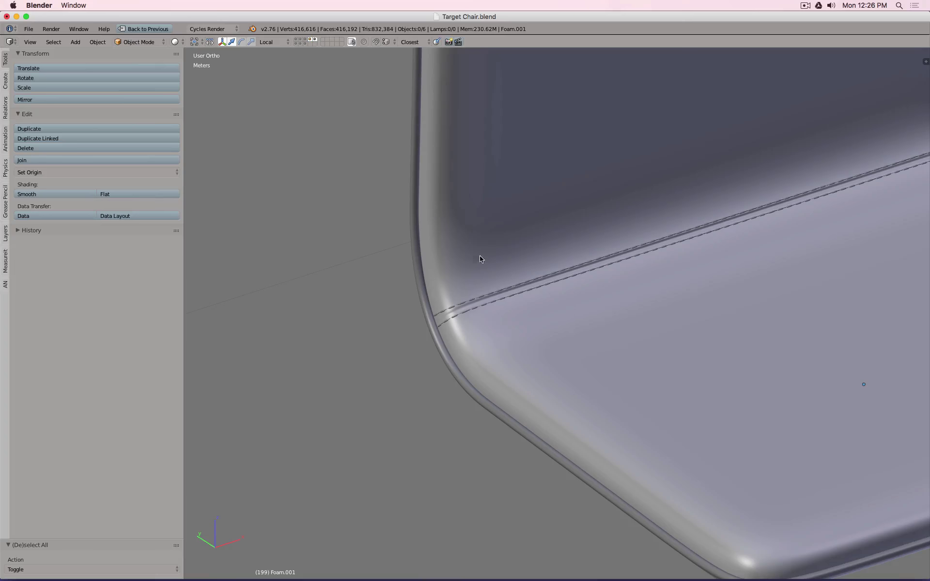
Step: Select the foam cushion, return it to Sculpt Mode, and undo the groove carved between the stitch rows
{"action": "right_click", "coordinate": [462, 235]}
{"action": "scroll", "coordinate": [463, 236], "scroll_direction": "down", "scroll_amount": 5}
{"action": "key", "text": "z"}
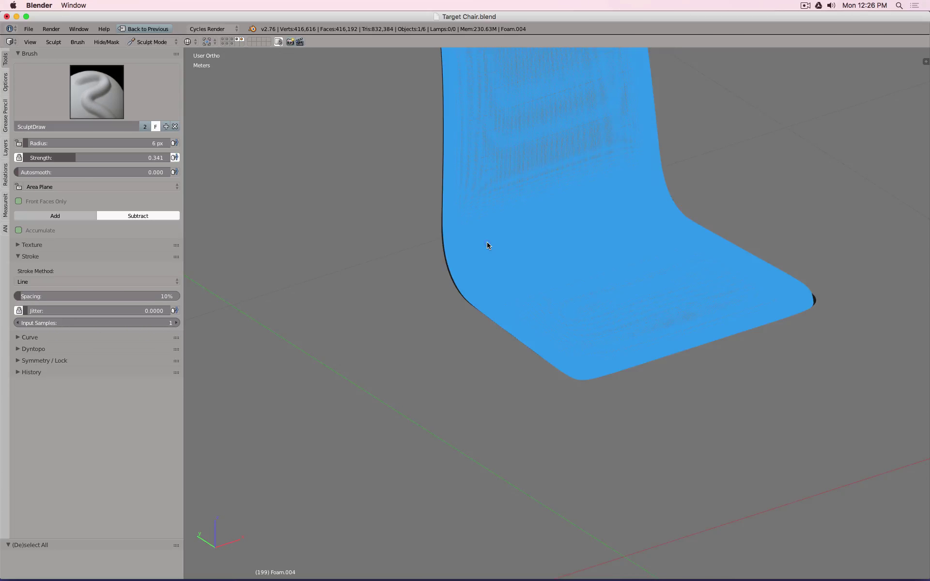
{"action": "key", "text": "KP_1"}
{"action": "scroll", "coordinate": [490, 238], "scroll_direction": "up", "scroll_amount": 5}
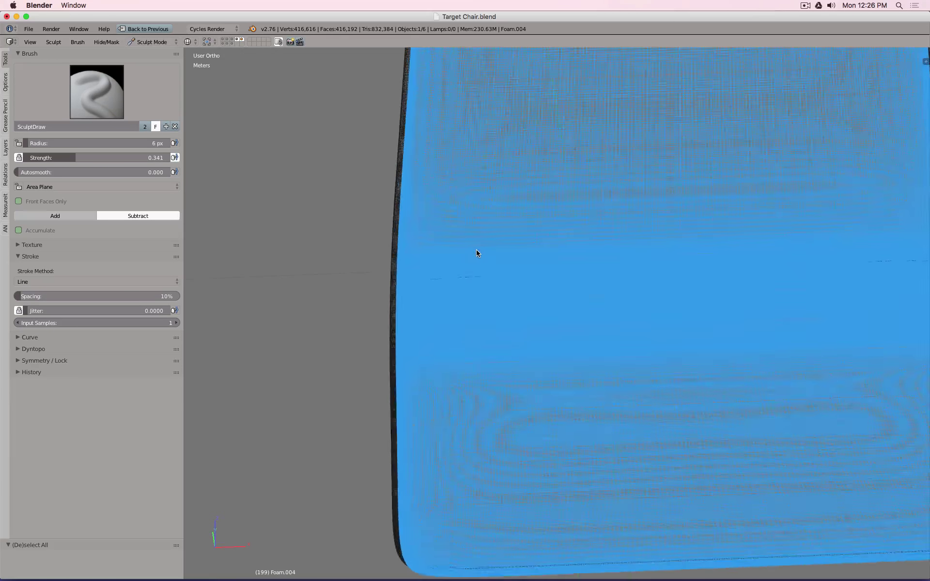
{"action": "key", "text": "z"}
{"action": "middle_click_drag", "start_coordinate": [475, 255], "coordinate": [457, 249]}
{"action": "key", "text": "ctrl+z"}
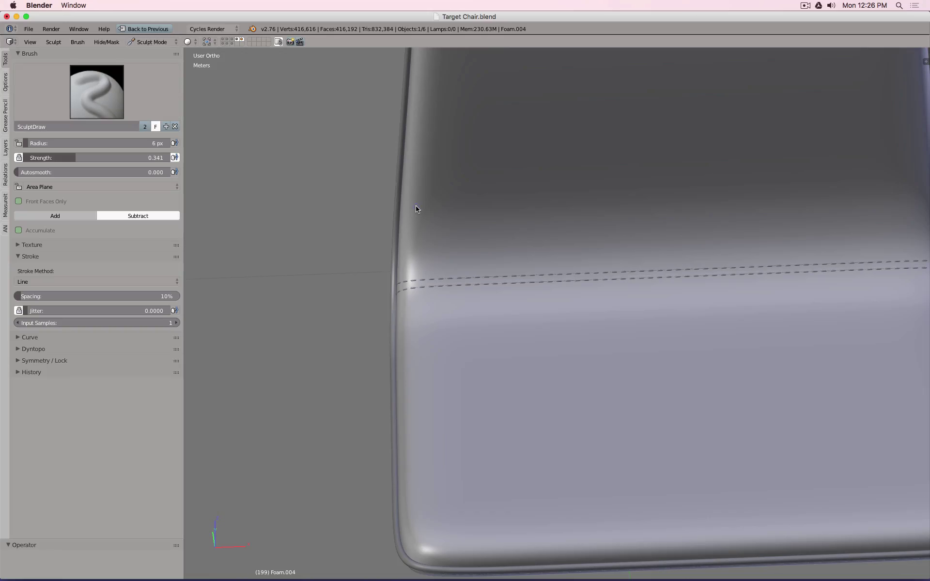
Step: Set the brush radius to 28 px and try carving a short straight groove between the stitch rows at the cushion's left side
{"action": "scroll", "coordinate": [413, 205], "scroll_direction": "up", "scroll_amount": 4}
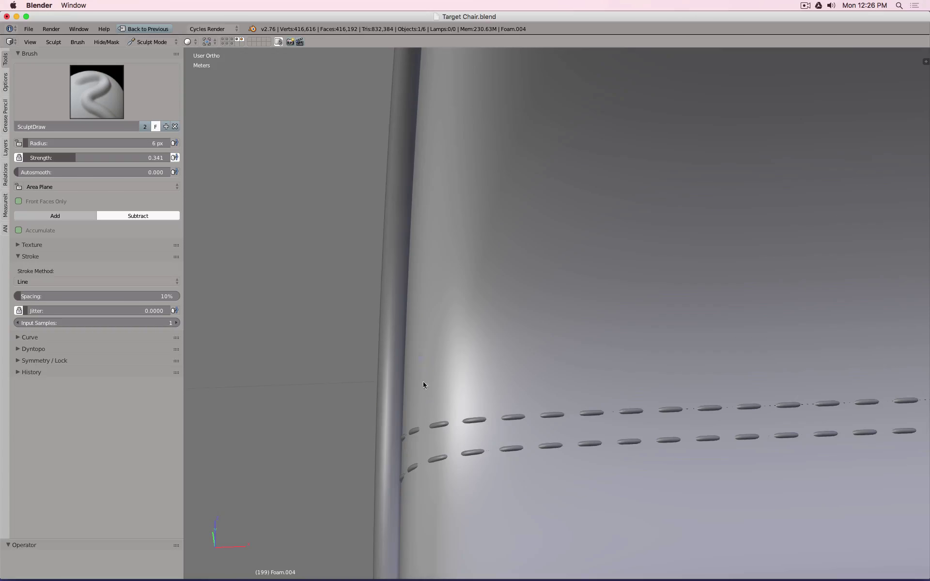
{"action": "key", "text": "f"}
{"action": "left_click", "coordinate": [427, 441]}
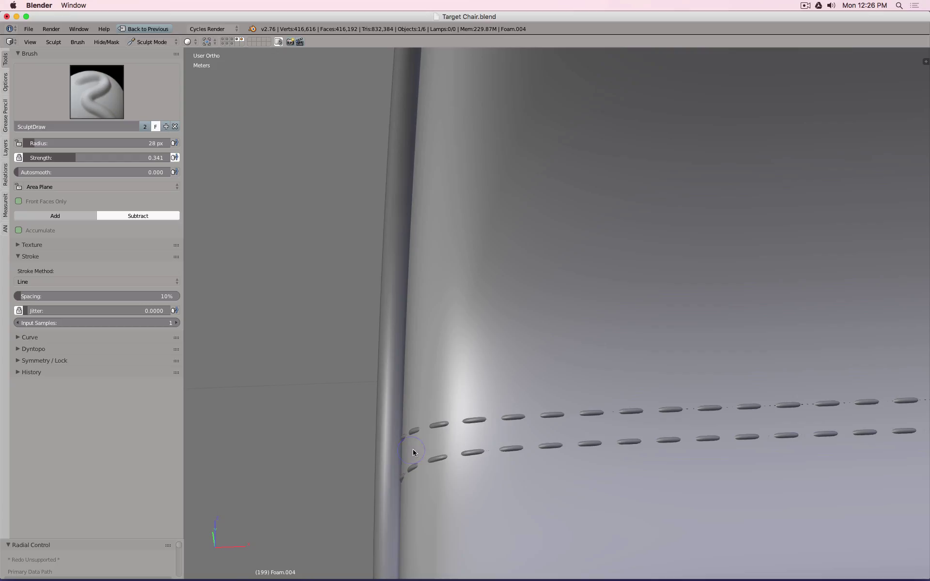
{"action": "left_click_drag", "start_coordinate": [489, 437], "coordinate": [488, 436]}
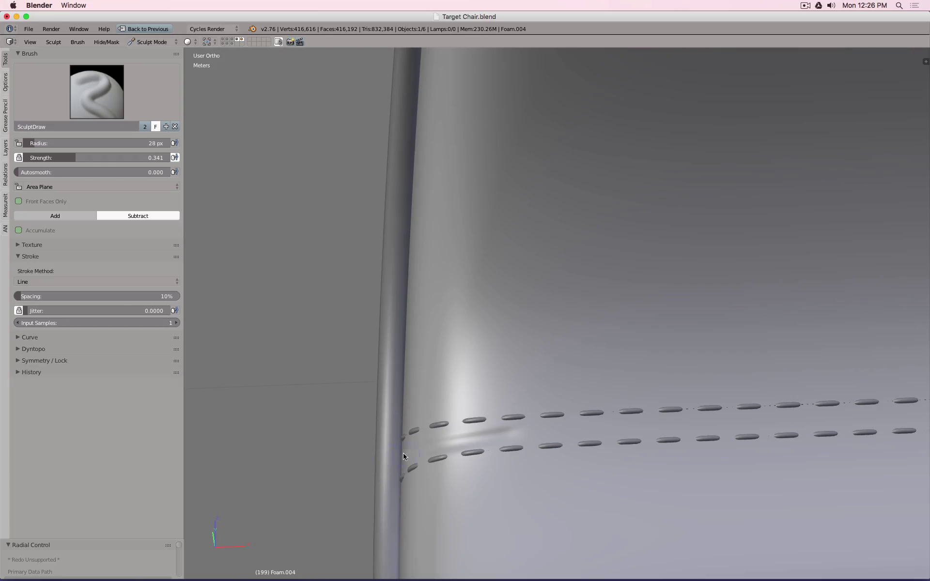
Step: From an angled side view, try to carve the groove between the stitch rows around the cushion's rounded edge toward the piping
{"action": "middle_click_drag", "start_coordinate": [432, 446], "coordinate": [783, 216]}
{"action": "scroll", "coordinate": [629, 304], "scroll_direction": "down", "scroll_amount": 5}
{"action": "scroll", "coordinate": [726, 224], "scroll_direction": "up", "scroll_amount": 3}
{"action": "middle_click_drag", "start_coordinate": [726, 224], "coordinate": [602, 210]}
{"action": "scroll", "coordinate": [646, 210], "scroll_direction": "down", "scroll_amount": 4}
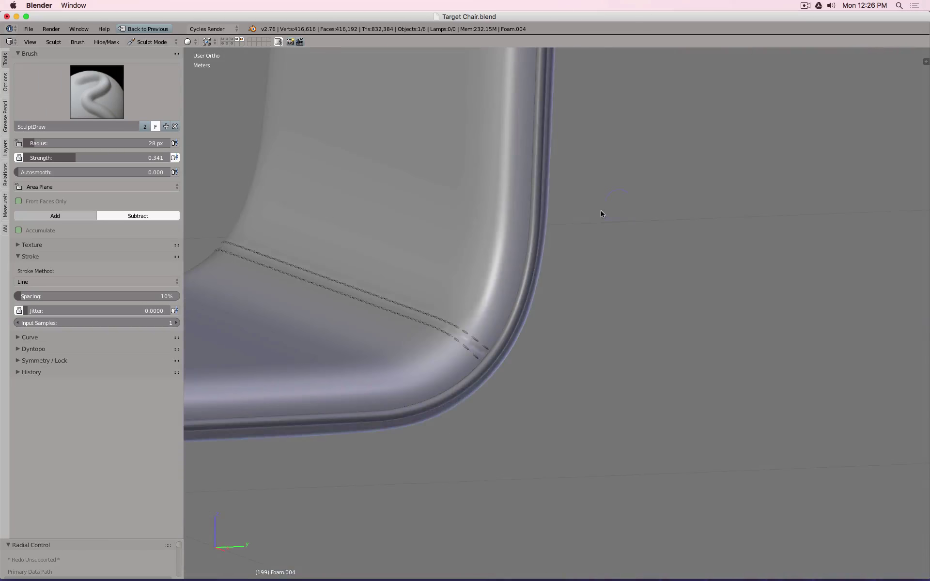
{"action": "scroll", "coordinate": [469, 326], "scroll_direction": "up", "scroll_amount": 6}
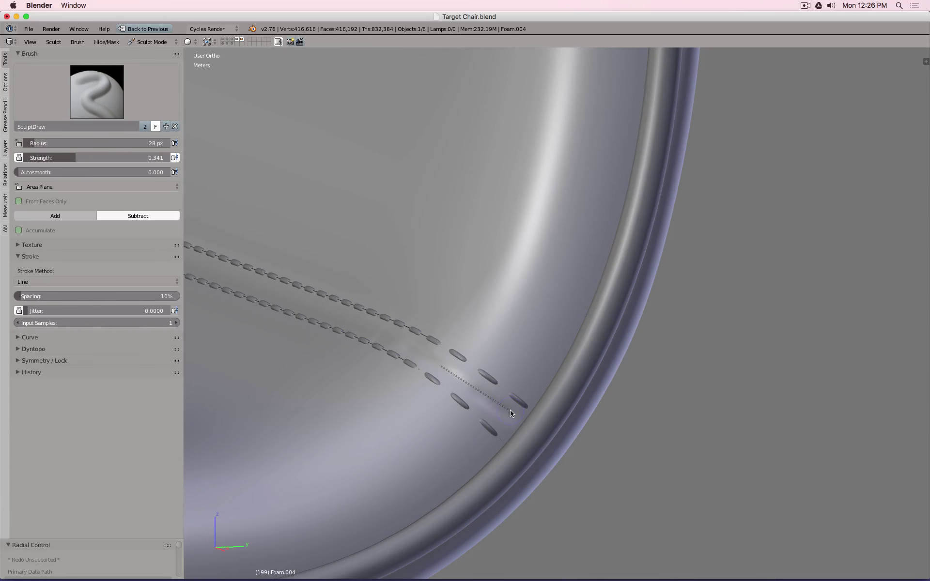
{"action": "scroll", "coordinate": [444, 381], "scroll_direction": "up", "scroll_amount": 5}
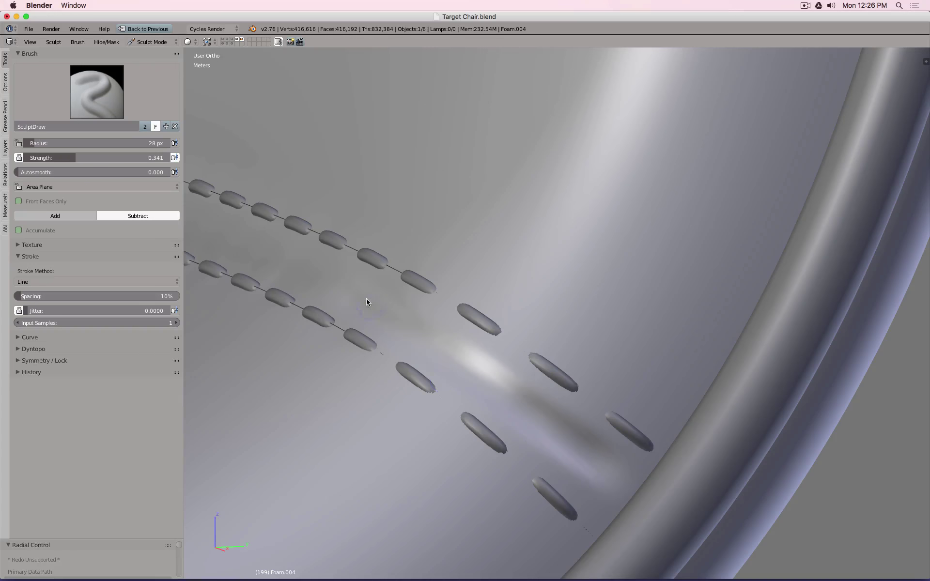
{"action": "left_click_drag", "start_coordinate": [452, 356], "coordinate": [453, 355]}
{"action": "scroll", "coordinate": [556, 429], "scroll_direction": "down", "scroll_amount": 8}
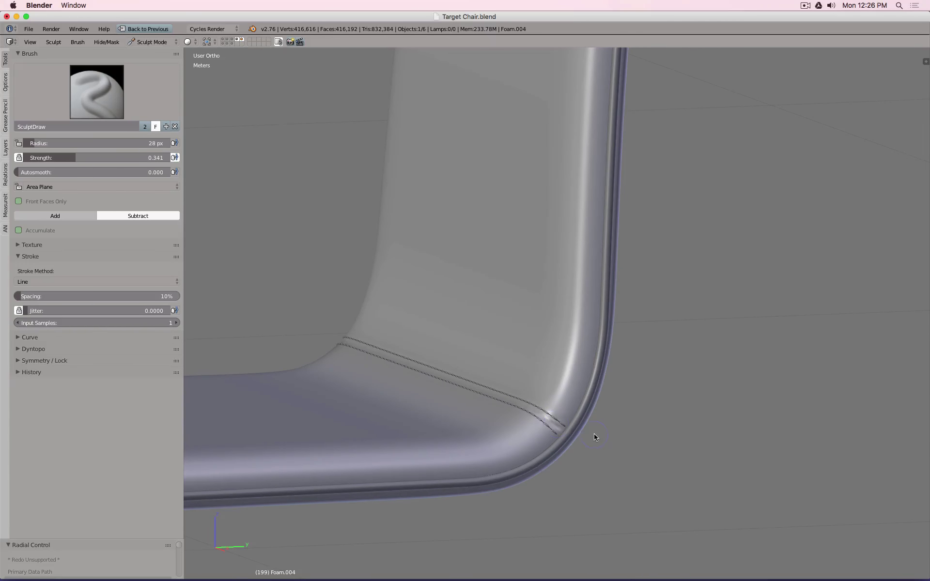
Step: Set the sculpt brush to the Dots stroke method with strength 0.105 and radius 10 px
{"action": "mouse_move", "coordinate": [596, 436]}
{"action": "middle_mouse_down"}
{"action": "mouse_move", "coordinate": [538, 416]}
{"action": "mouse_move", "coordinate": [436, 291]}
{"action": "middle_mouse_up"}
{"action": "left_click", "coordinate": [97, 281]}
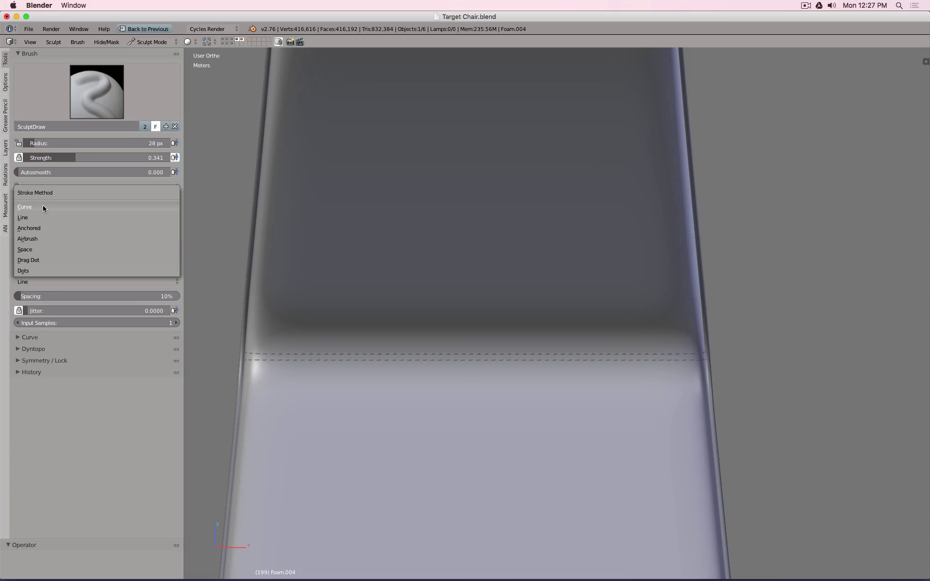
{"action": "left_click", "coordinate": [42, 271]}
{"action": "scroll", "coordinate": [250, 357], "scroll_direction": "up", "scroll_amount": 2}
{"action": "scroll", "coordinate": [250, 358], "scroll_direction": "up", "scroll_amount": 3}
{"action": "key", "text": "shift+f"}
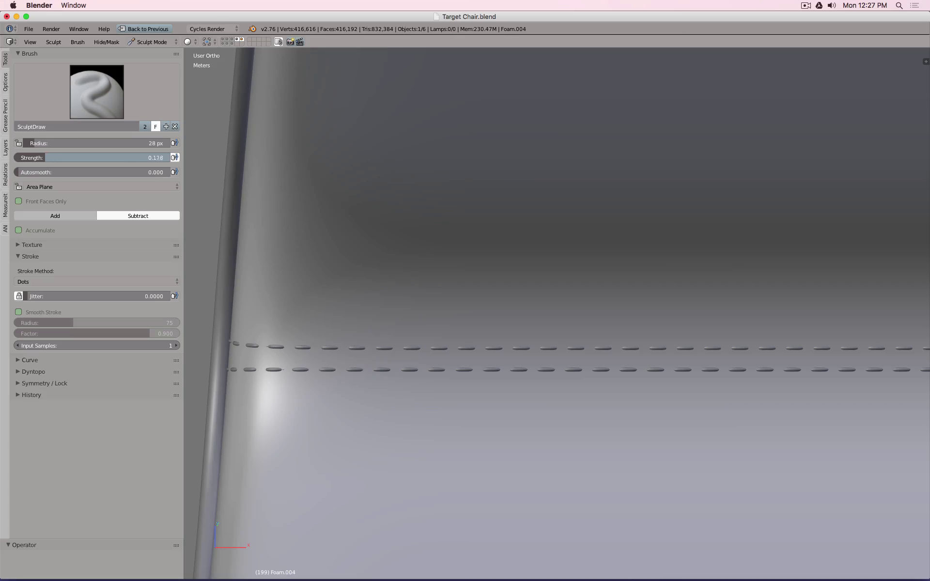
{"action": "left_click", "coordinate": [274, 318]}
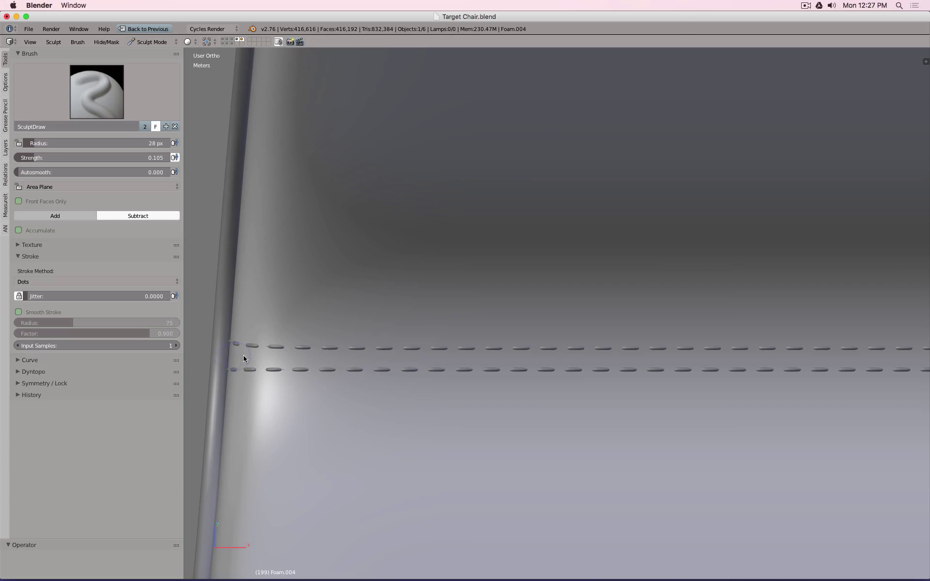
{"action": "left_click", "coordinate": [122, 142]}
{"action": "type", "text": "10"}
{"action": "key", "text": "Return"}
Step: Restore the full window layout and try a freehand groove between the stitch rows, starting at the cushion's left edge
{"action": "key", "text": "ctrl+Up"}
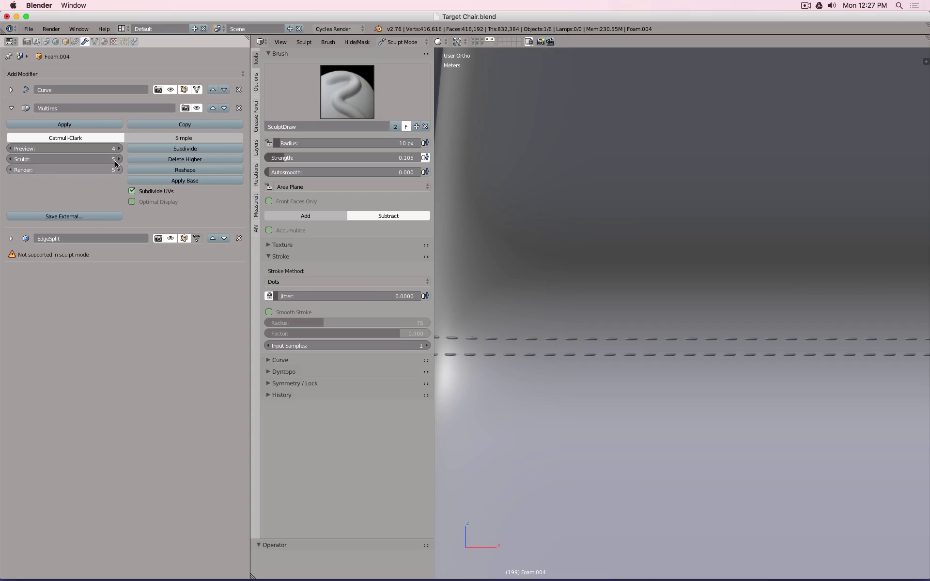
{"action": "scroll", "coordinate": [499, 328], "scroll_direction": "down", "scroll_amount": 3}
{"action": "scroll", "coordinate": [510, 328], "scroll_direction": "up", "scroll_amount": 3}
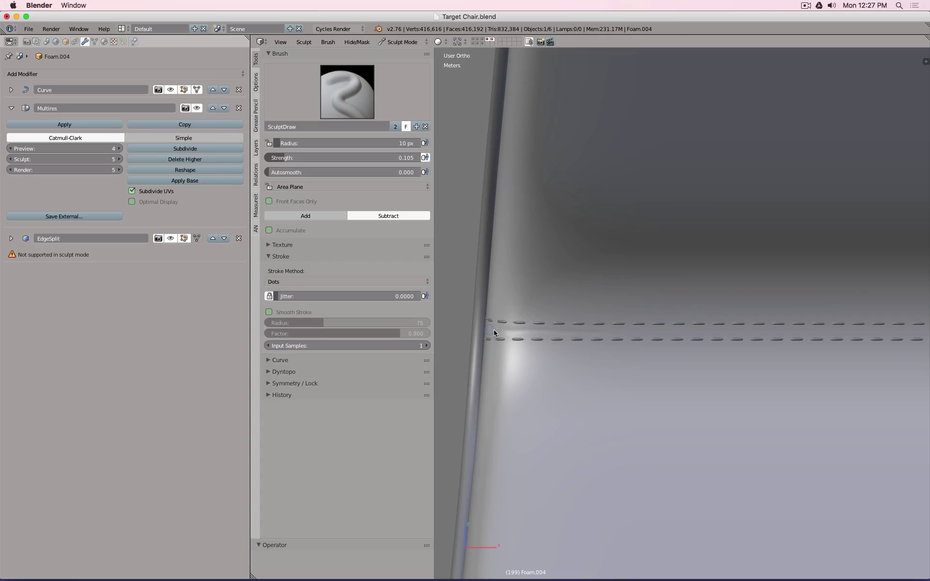
{"action": "left_click_drag", "start_coordinate": [492, 332], "coordinate": [723, 334]}
{"action": "left_click_drag", "start_coordinate": [494, 328], "coordinate": [536, 328]}
{"action": "middle_click_drag", "start_coordinate": [536, 328], "coordinate": [725, 422]}
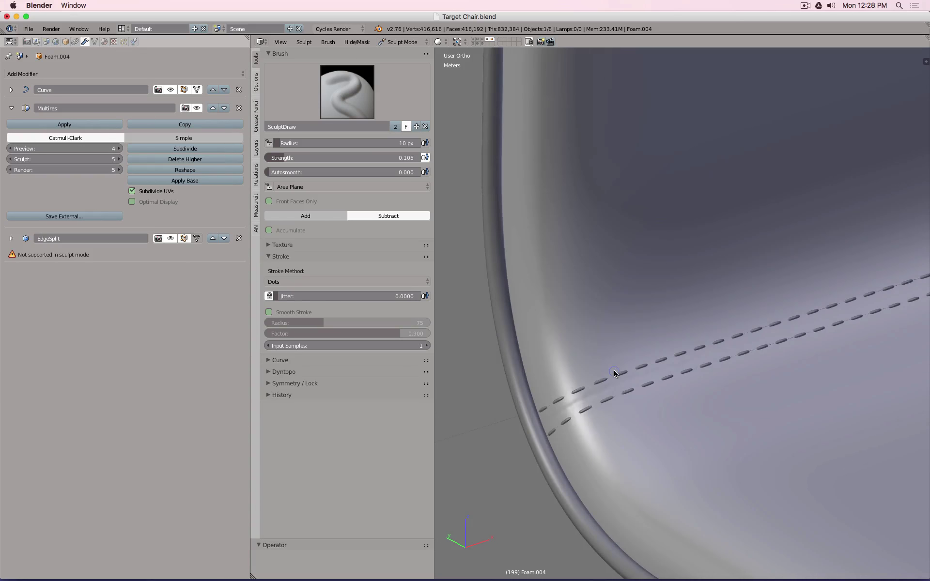
Step: Check the foam's wireframe density, then add three edge loops across its bend near the seam in Edit Mode, using the right view
{"action": "key", "text": "alt+z"}
{"action": "scroll", "coordinate": [615, 279], "scroll_direction": "down", "scroll_amount": 4}
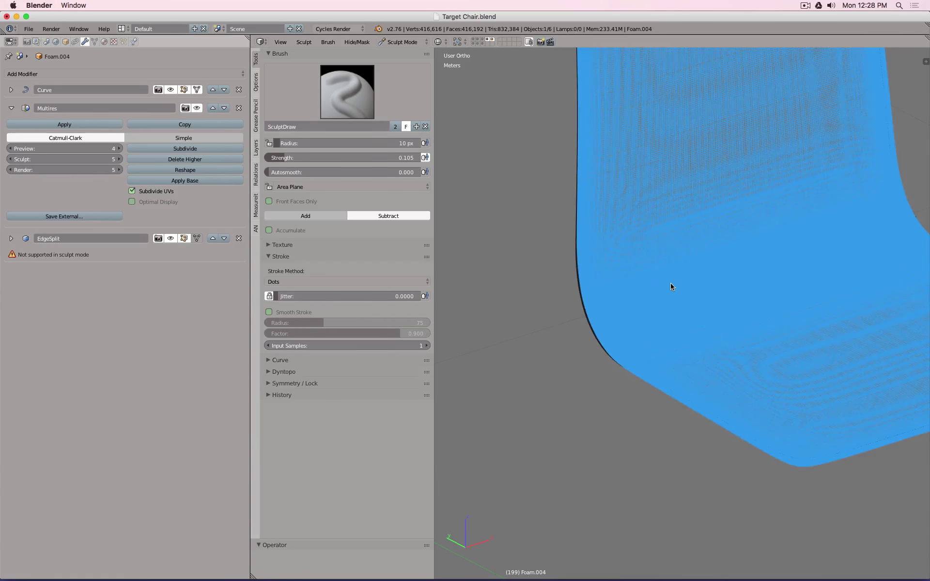
{"action": "key", "text": "alt+z"}
{"action": "key", "text": "Tab"}
{"action": "key", "text": "KP_3"}
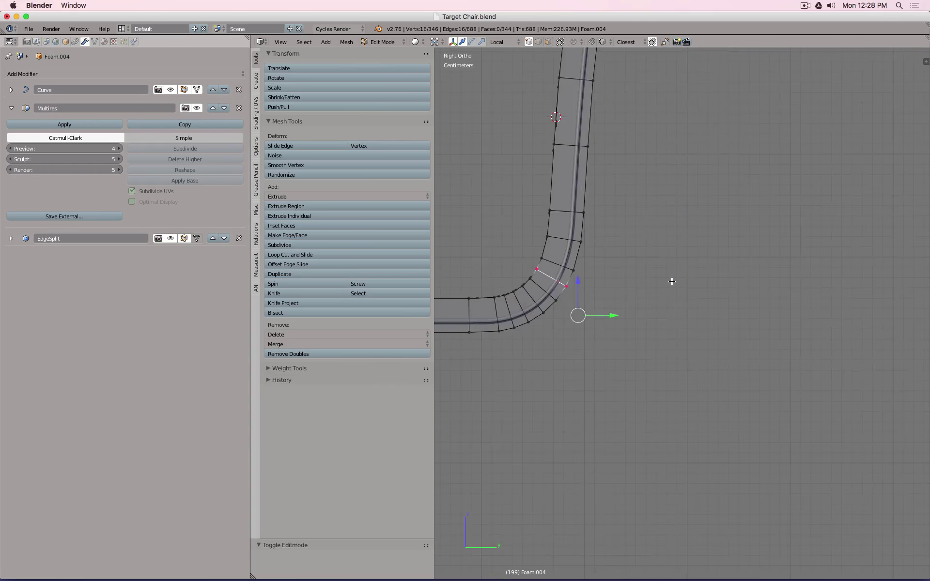
{"action": "scroll", "coordinate": [518, 250], "scroll_direction": "up", "scroll_amount": 7}
{"action": "key", "text": "ctrl+r"}
{"action": "double_click", "coordinate": [652, 325]}
{"action": "key", "text": "ctrl+r"}
{"action": "double_click", "coordinate": [626, 371]}
{"action": "key", "text": "ctrl+r"}
{"action": "double_click", "coordinate": [593, 409]}
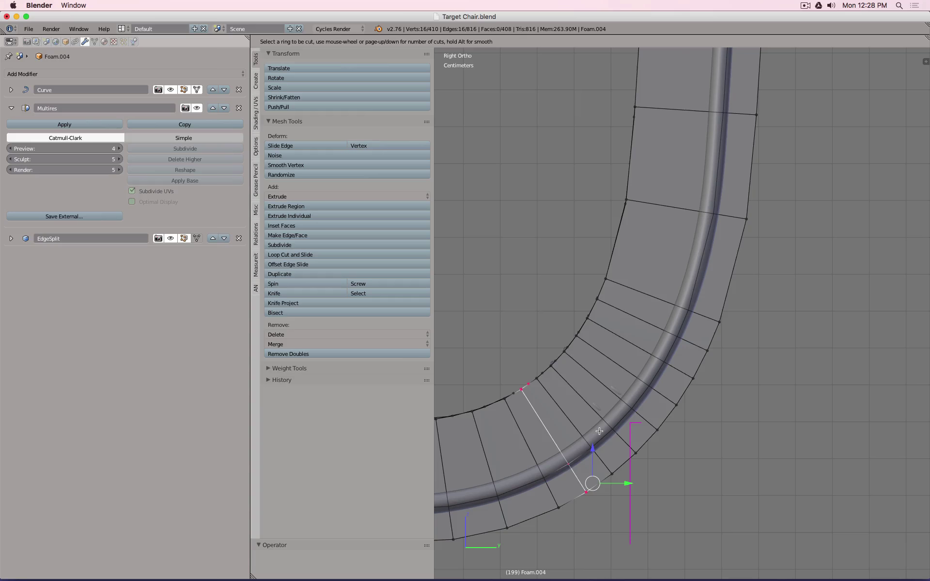
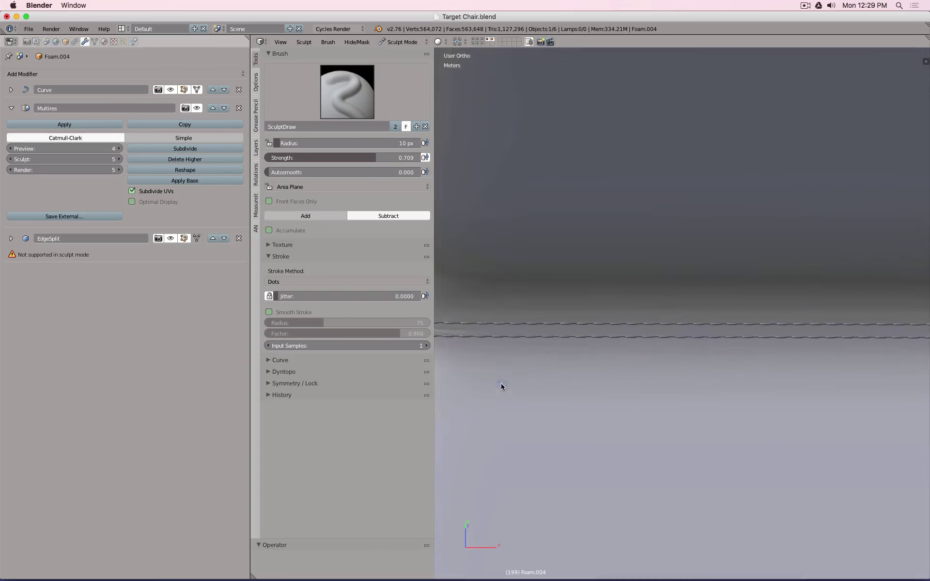
Step: Remove the foam's Multires and EdgeSplit modifiers, add a fresh Multiresolution modifier, and set its sculpt subdivision level to 5
{"action": "scroll", "coordinate": [684, 333], "scroll_direction": "up", "scroll_amount": 4}
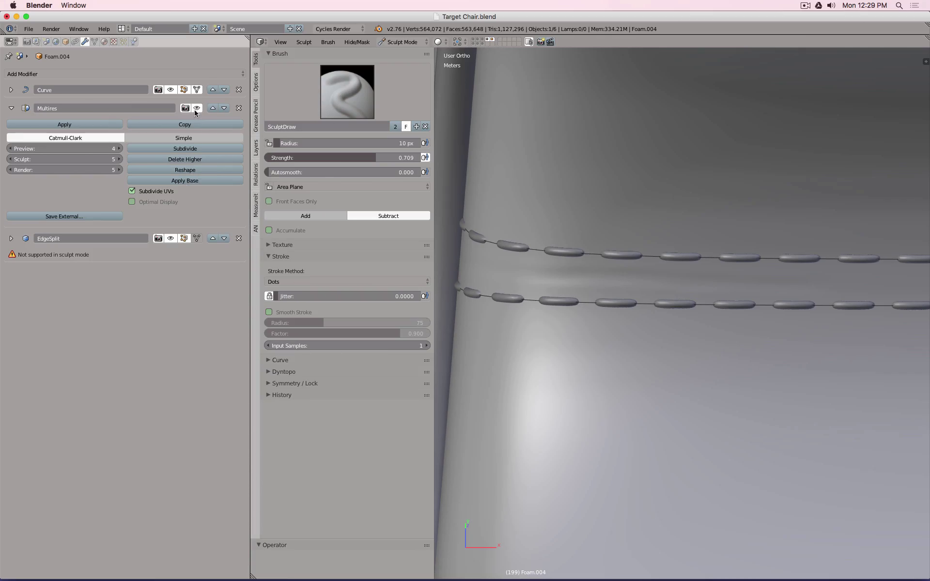
{"action": "left_click", "coordinate": [236, 109]}
{"action": "left_click", "coordinate": [237, 109]}
{"action": "left_click", "coordinate": [127, 74]}
{"action": "left_click", "coordinate": [127, 182]}
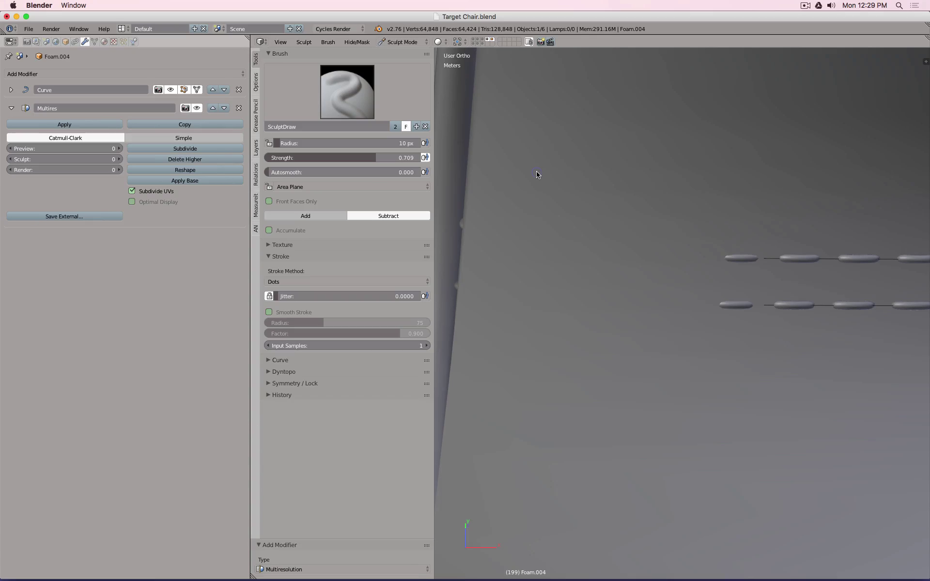
{"action": "key", "text": "ctrl+5"}
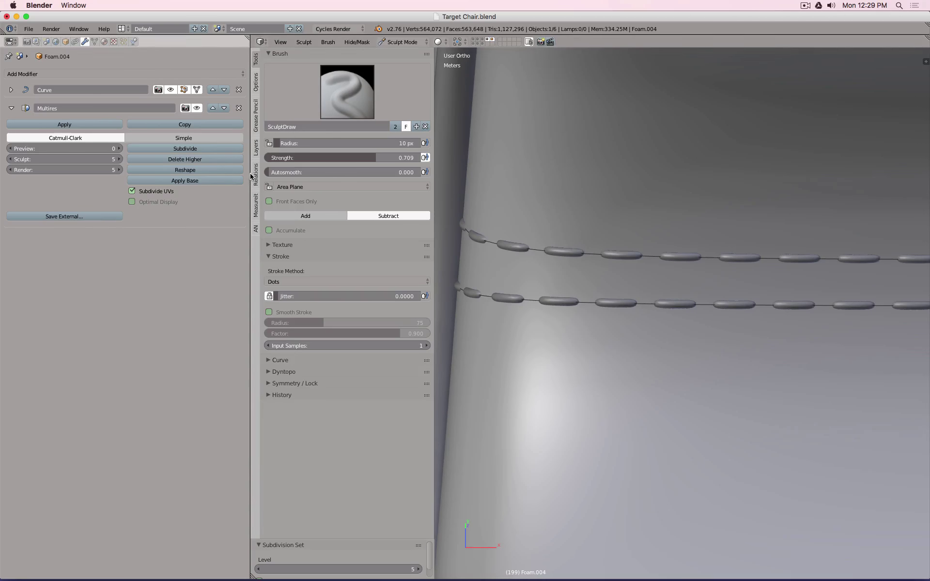
Step: Switch the brush's stroke method to Line and maximize the 3D view without the tool shelf, framing the full width of the seam
{"action": "scroll", "coordinate": [655, 265], "scroll_direction": "down", "scroll_amount": 5}
{"action": "scroll", "coordinate": [655, 266], "scroll_direction": "down", "scroll_amount": 4}
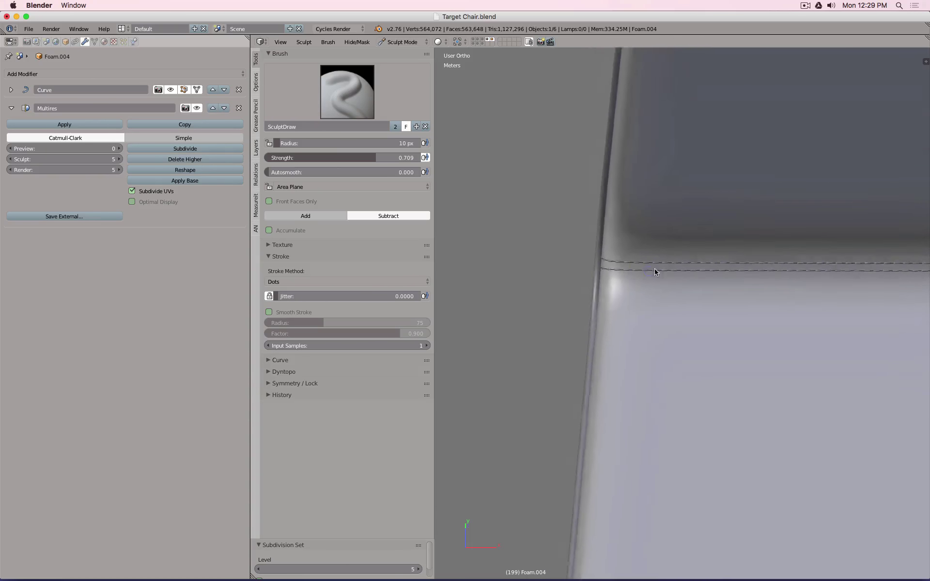
{"action": "left_click", "coordinate": [292, 281]}
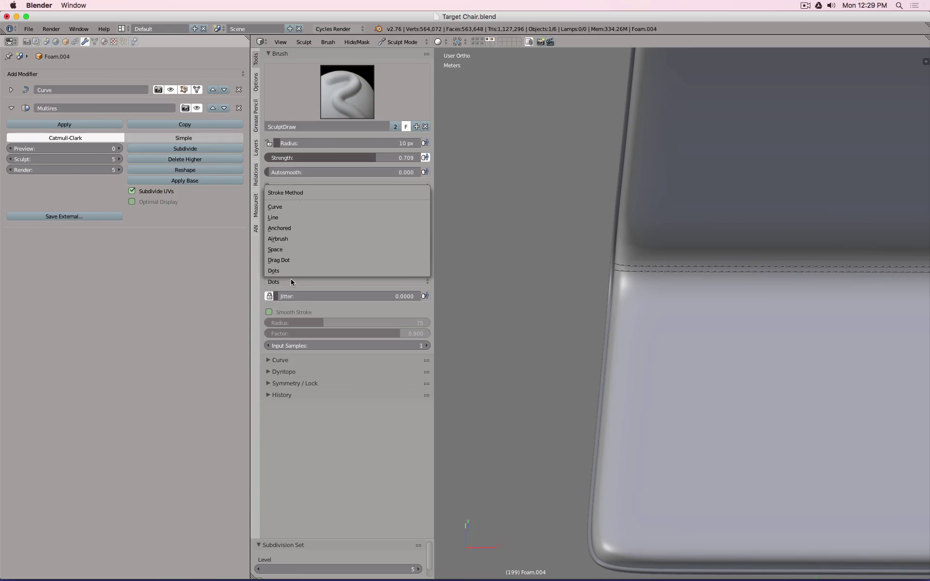
{"action": "left_click", "coordinate": [290, 216]}
{"action": "key", "text": "t"}
{"action": "key", "text": "shift+space"}
{"action": "middle_click_drag", "start_coordinate": [838, 231], "coordinate": [570, 294], "text": "shift"}
{"action": "scroll", "coordinate": [570, 296], "scroll_direction": "down", "scroll_amount": 4}
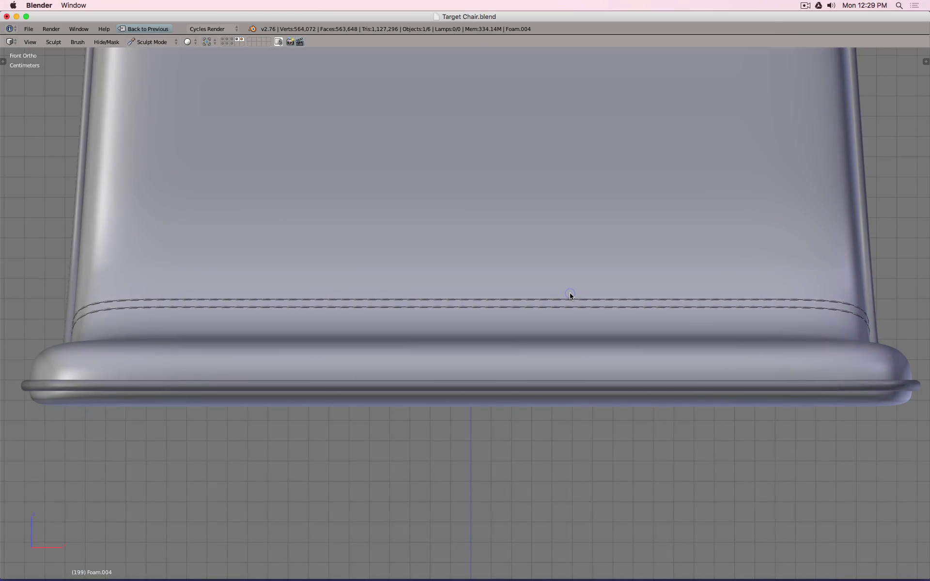
{"action": "scroll", "coordinate": [571, 296], "scroll_direction": "up", "scroll_amount": 4}
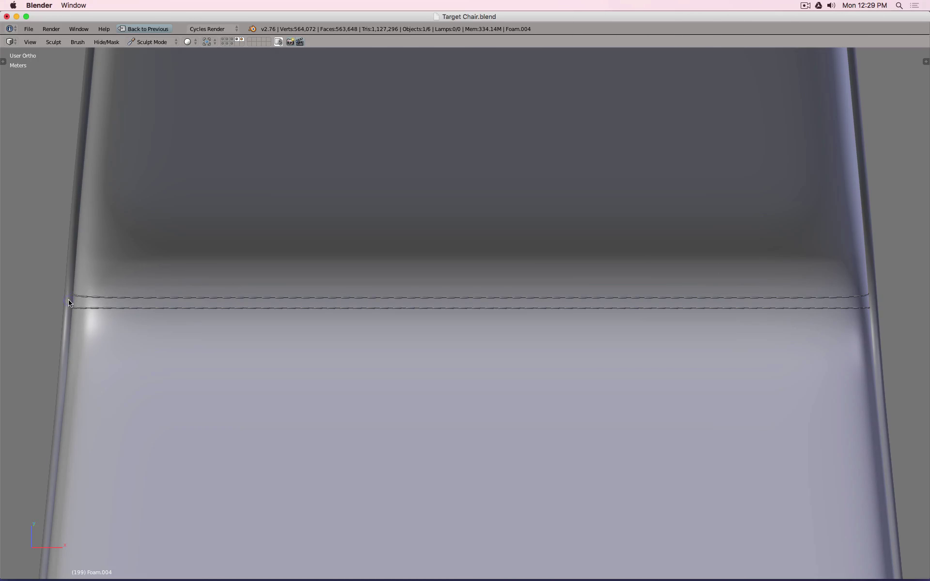
Step: Try to carve a straight groove between the two stitch rows across the cushion's full width
{"action": "mouse_move", "coordinate": [73, 303]}
{"action": "left_mouse_down"}
{"action": "mouse_move", "coordinate": [845, 341]}
{"action": "mouse_move", "coordinate": [902, 304]}
{"action": "left_mouse_up"}
{"action": "left_click_drag", "start_coordinate": [902, 304], "coordinate": [902, 304]}
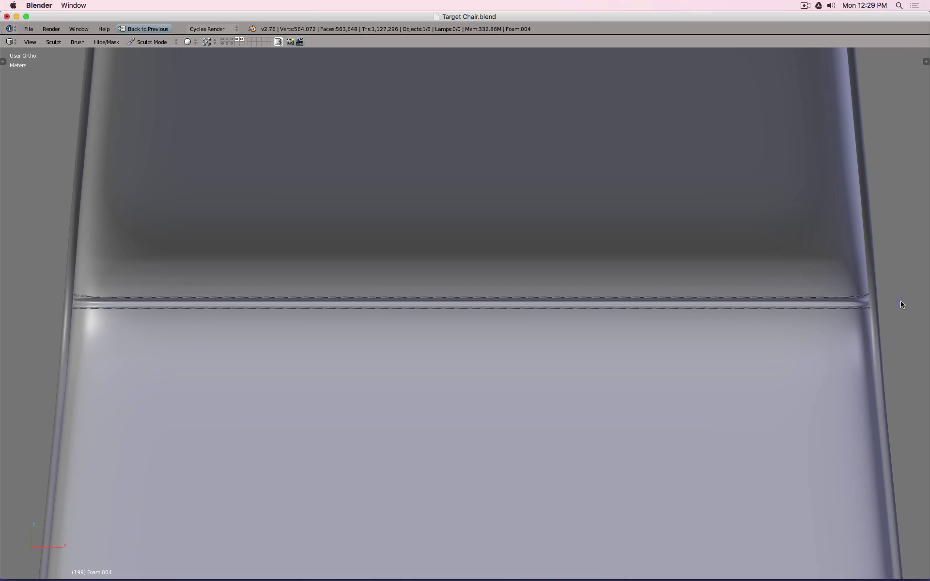
{"action": "key", "text": "ctrl+z"}
Step: Lower the brush strength, testing it with short line strokes below and between the stitch rows
{"action": "key", "text": "shift+f"}
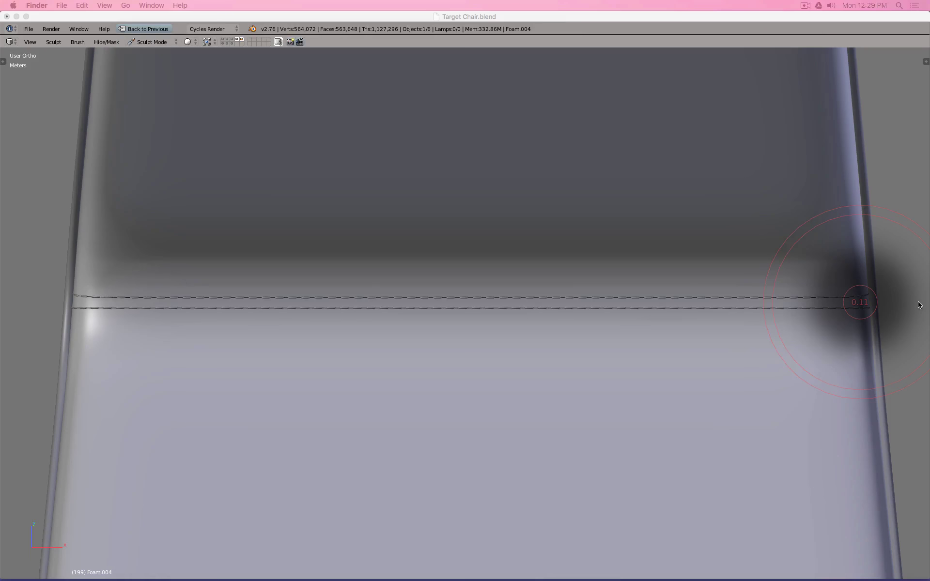
{"action": "left_click", "coordinate": [921, 295]}
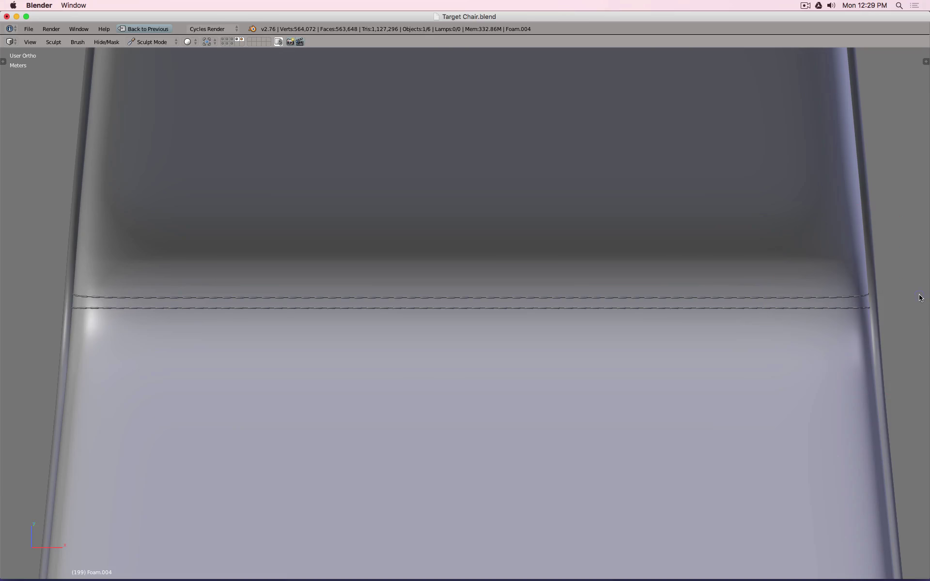
{"action": "key", "text": "shift+f"}
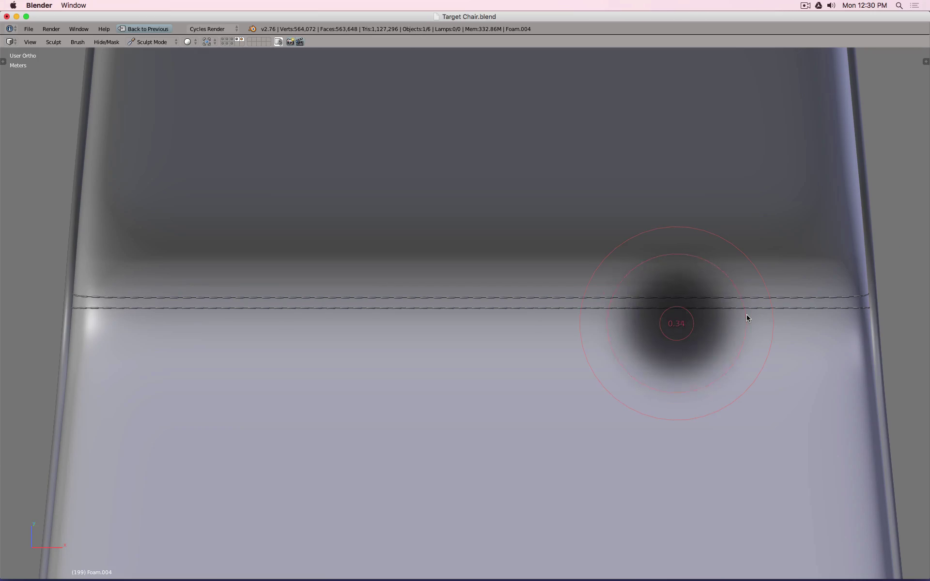
{"action": "left_click", "coordinate": [754, 311]}
{"action": "mouse_move", "coordinate": [765, 345]}
{"action": "left_mouse_down"}
{"action": "mouse_move", "coordinate": [717, 340]}
{"action": "mouse_move", "coordinate": [626, 362]}
{"action": "left_mouse_up"}
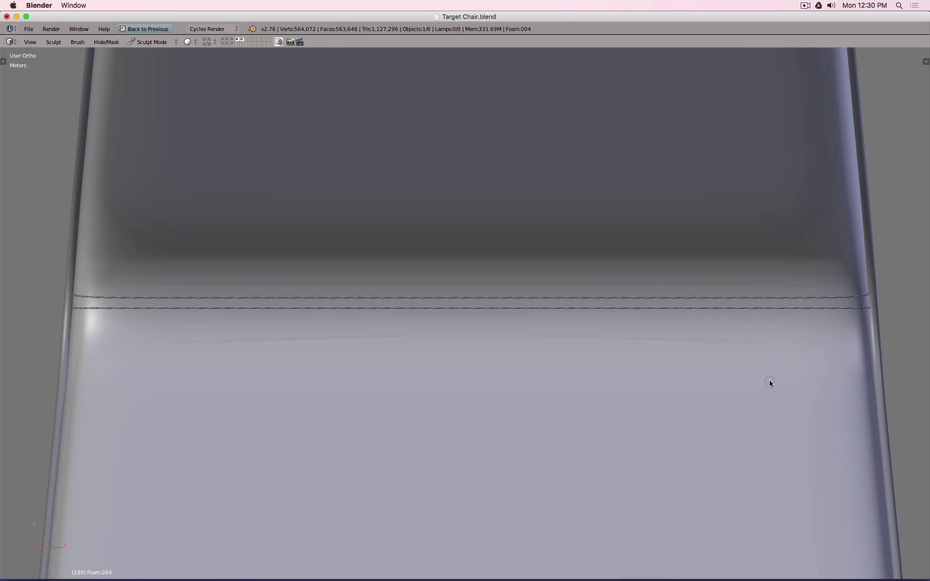
{"action": "left_click_drag", "start_coordinate": [746, 301], "coordinate": [666, 303]}
{"action": "key", "text": "shift+f"}
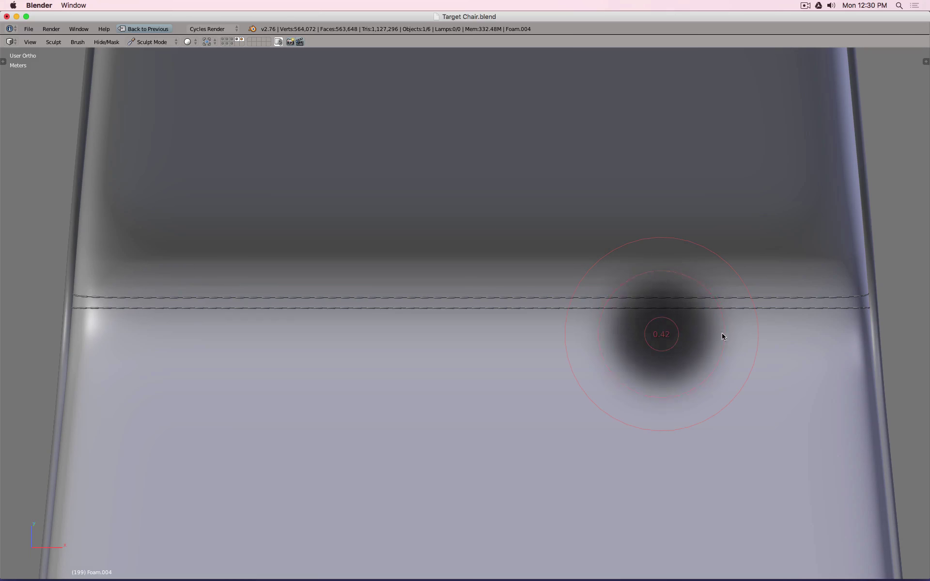
{"action": "left_click", "coordinate": [732, 330]}
Step: Try a short and then a full-width line stroke between the stitch rows at the reduced strength, undoing each
{"action": "left_click_drag", "start_coordinate": [760, 304], "coordinate": [661, 307]}
{"action": "key", "text": "ctrl+z"}
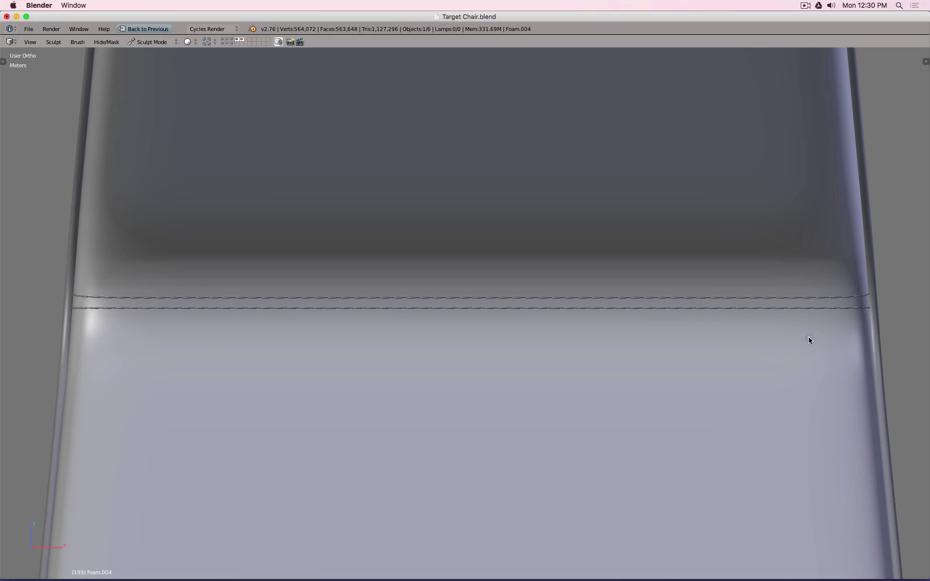
{"action": "key", "text": "ctrl+shift+z"}
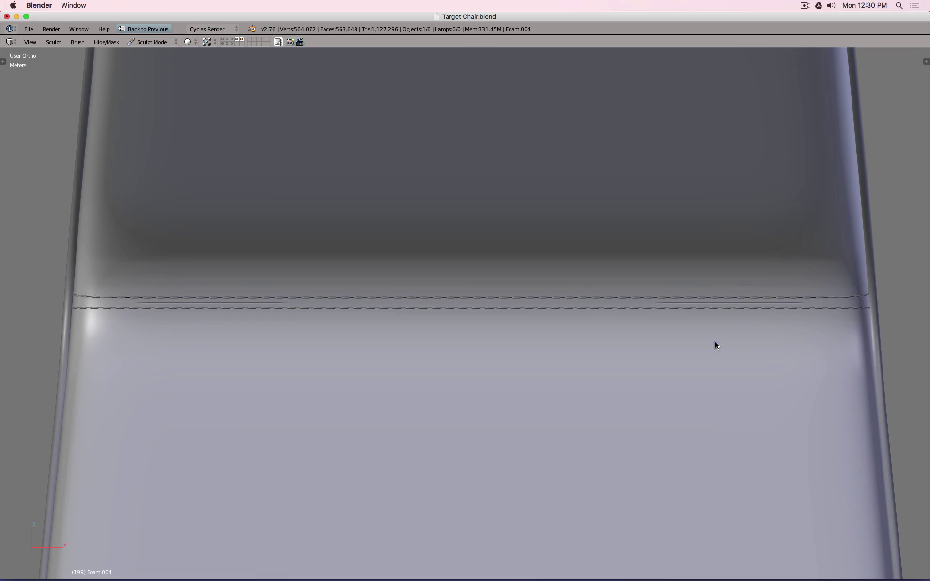
{"action": "key", "text": "ctrl+z"}
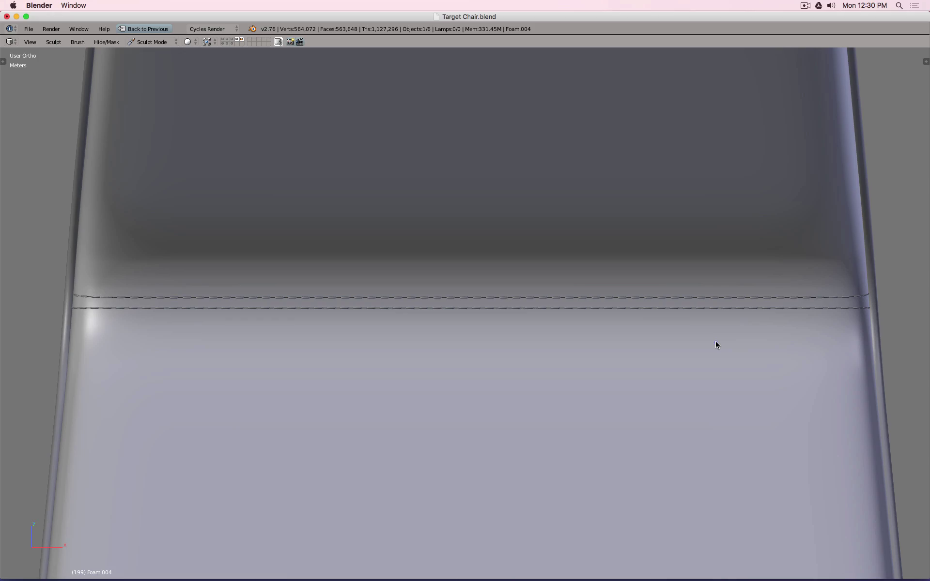
{"action": "mouse_move", "coordinate": [870, 300]}
{"action": "left_mouse_down"}
{"action": "mouse_move", "coordinate": [813, 304]}
{"action": "mouse_move", "coordinate": [594, 280]}
{"action": "mouse_move", "coordinate": [17, 303]}
{"action": "left_mouse_up"}
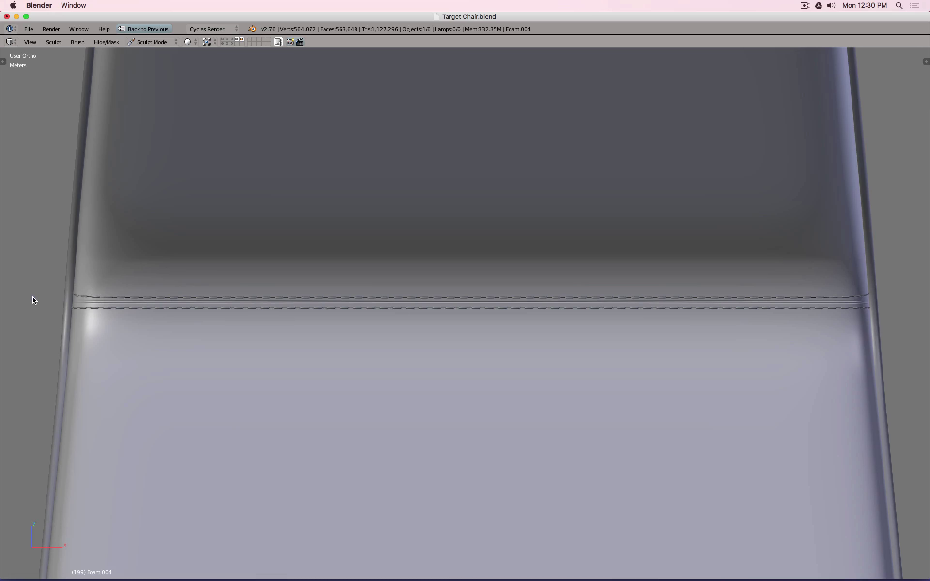
{"action": "key", "text": "ctrl+z"}
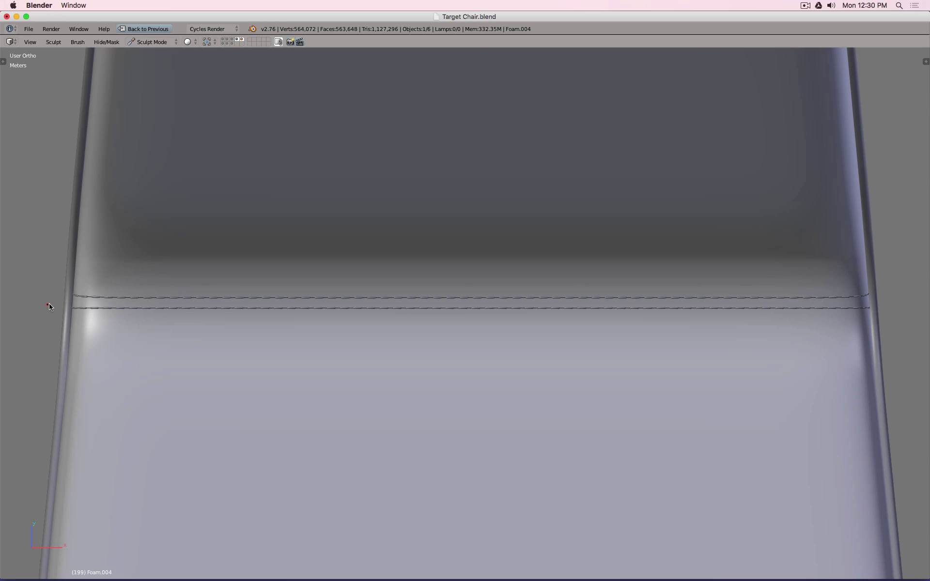
Step: Carve a straight line groove between the two stitch rows across the cushion's full width and check its end near the side piping
{"action": "left_click_drag", "start_coordinate": [47, 304], "coordinate": [881, 305]}
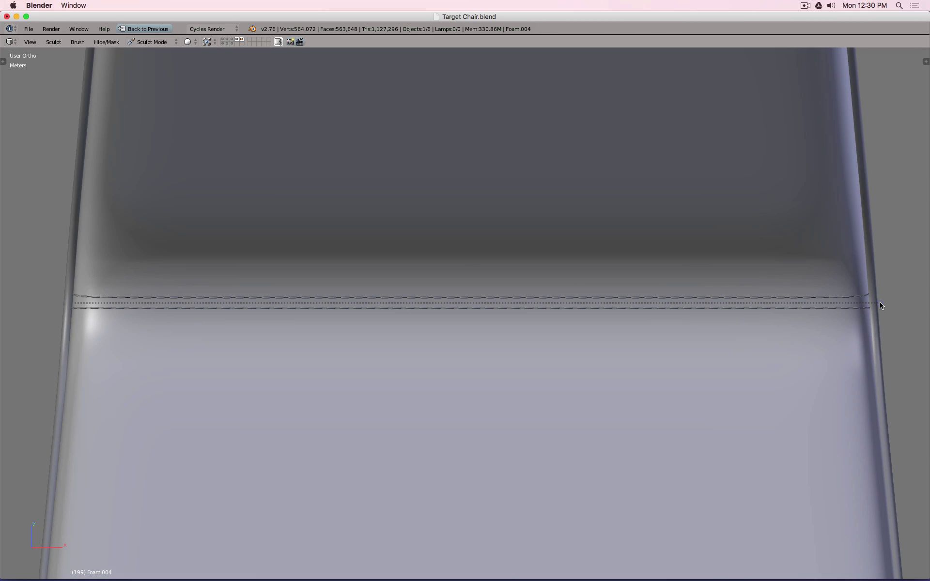
{"action": "left_click_drag", "start_coordinate": [880, 302], "coordinate": [880, 302]}
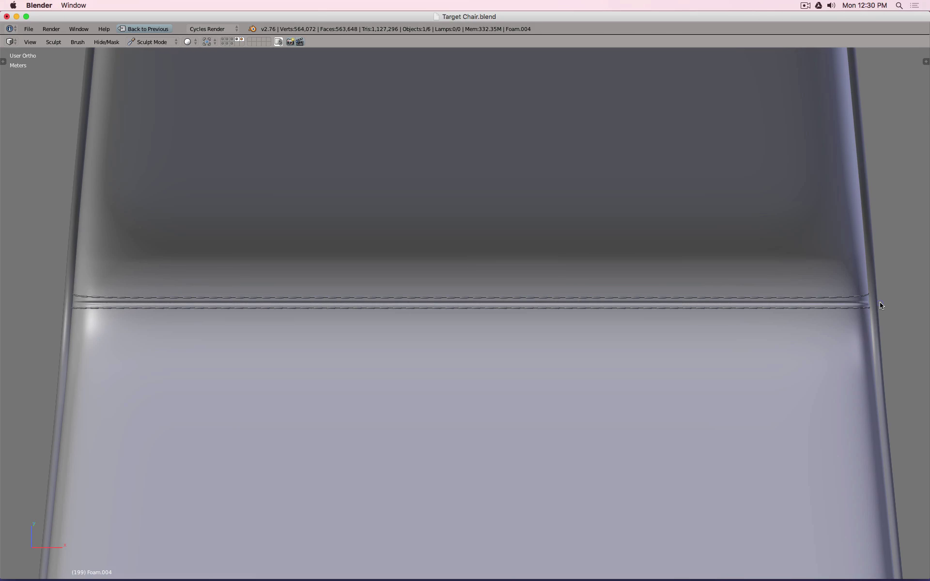
{"action": "middle_click_drag", "start_coordinate": [881, 306], "coordinate": [641, 312]}
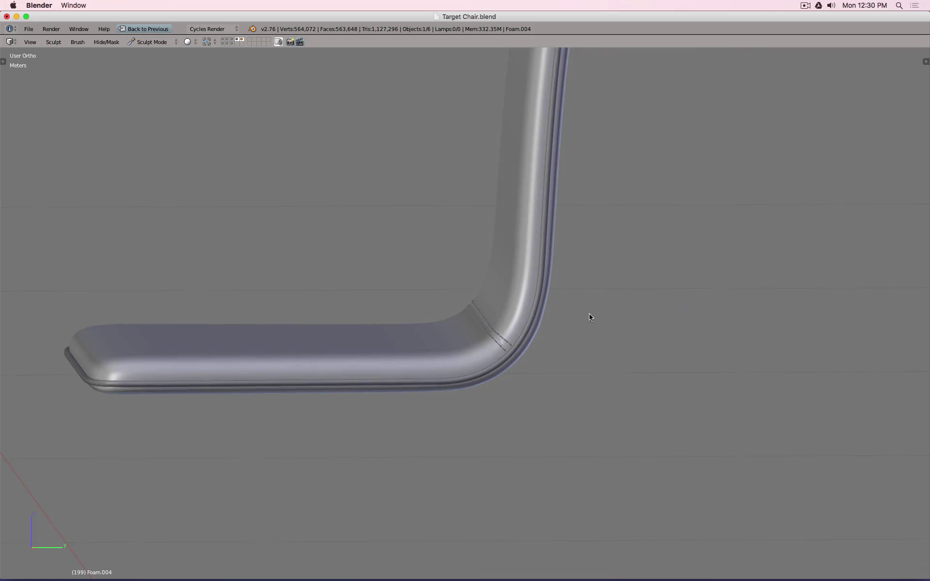
{"action": "scroll", "coordinate": [520, 377], "scroll_direction": "up", "scroll_amount": 5}
{"action": "middle_click_drag", "start_coordinate": [476, 438], "coordinate": [510, 302], "text": "shift"}
{"action": "scroll", "coordinate": [507, 308], "scroll_direction": "up", "scroll_amount": 5}
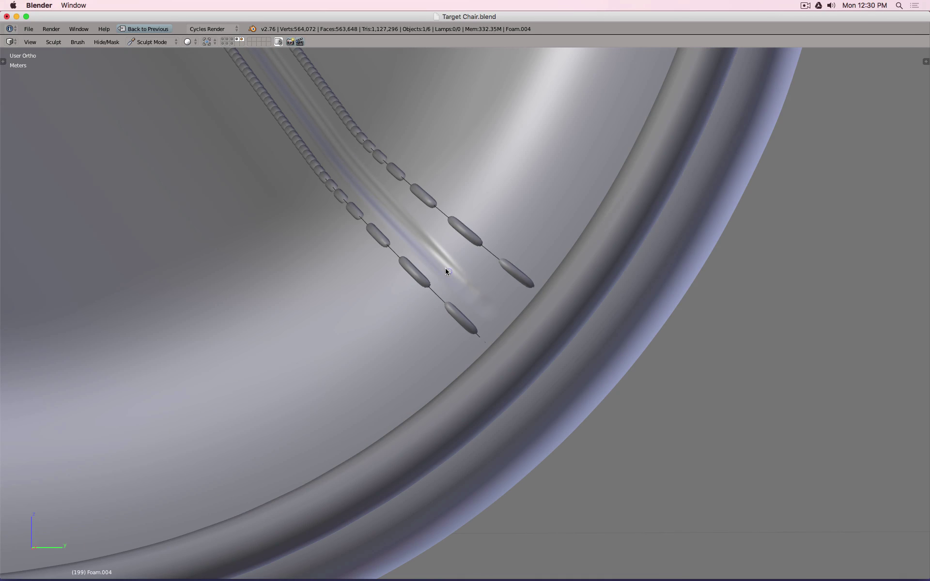
Step: Switch the sculpt brush's stroke method to Dots for touching up the groove's faded end
{"action": "middle_click_drag", "start_coordinate": [423, 243], "coordinate": [503, 251]}
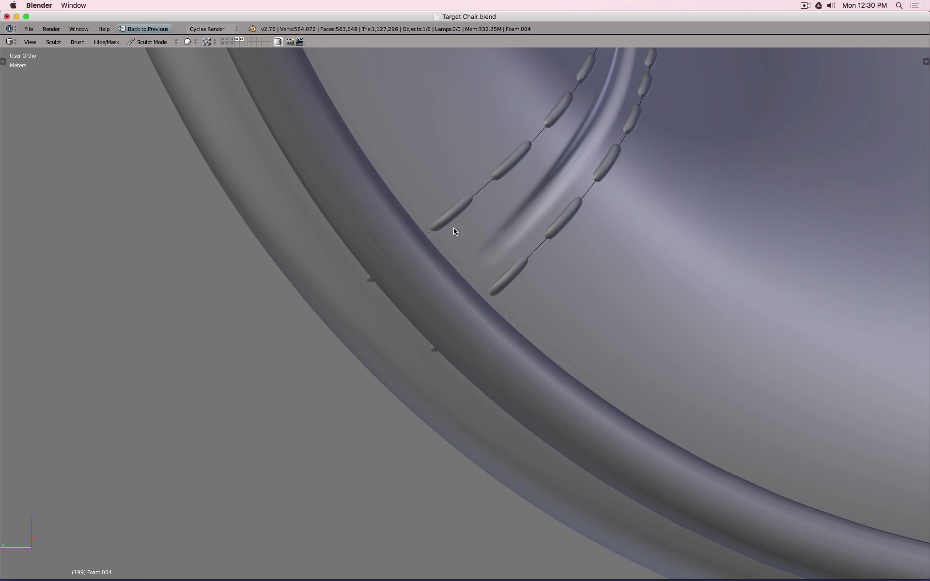
{"action": "key", "text": "t"}
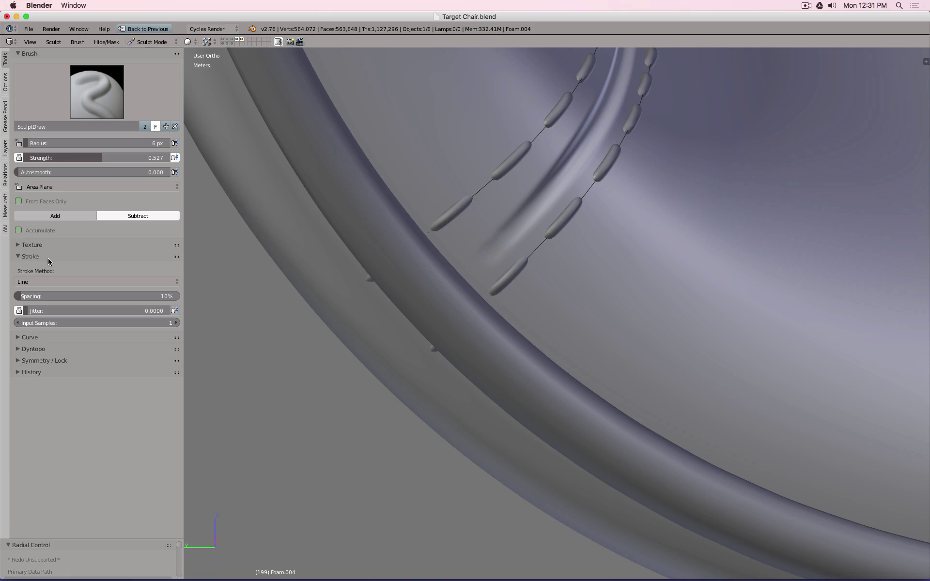
{"action": "left_click", "coordinate": [45, 280]}
{"action": "left_click", "coordinate": [44, 266]}
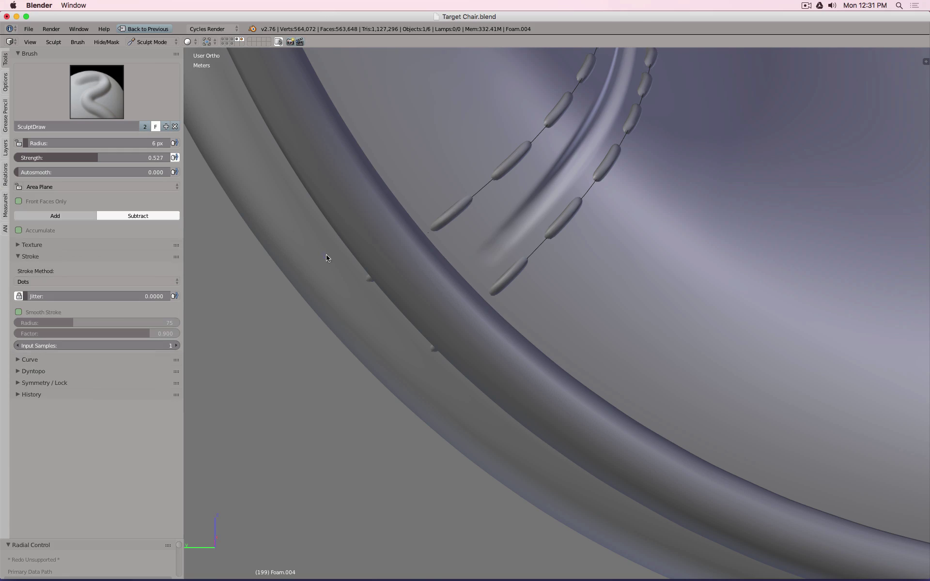
Step: Set the brush radius to 25 px and try strokes extending the groove's end toward the piping, undoing them
{"action": "mouse_move", "coordinate": [487, 260]}
{"action": "left_mouse_down"}
{"action": "mouse_move", "coordinate": [480, 264]}
{"action": "mouse_move", "coordinate": [530, 247]}
{"action": "mouse_move", "coordinate": [491, 263]}
{"action": "left_mouse_up"}
{"action": "key", "text": "f"}
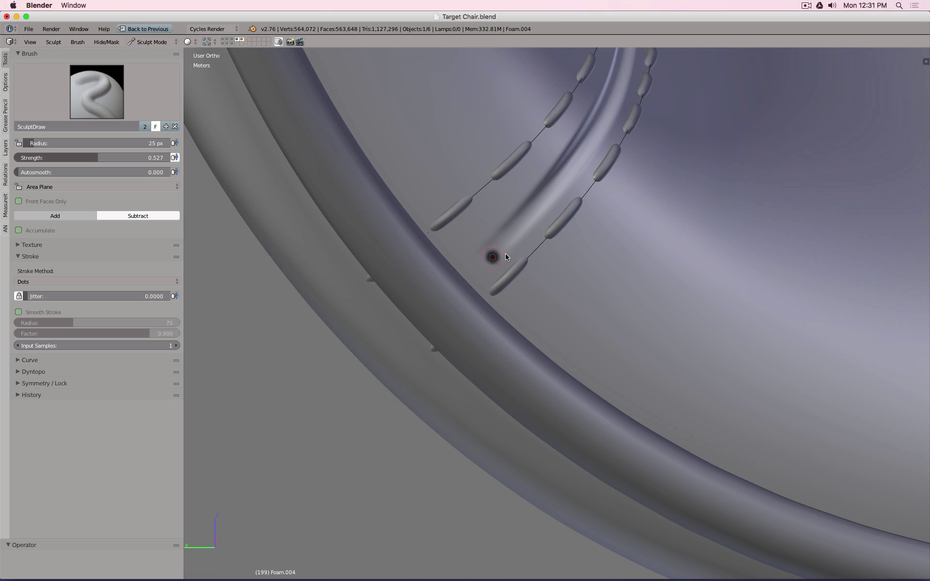
{"action": "left_click", "coordinate": [509, 256]}
{"action": "left_click_drag", "start_coordinate": [509, 255], "coordinate": [480, 253]}
{"action": "key", "text": "space"}
{"action": "key", "text": "Escape"}
{"action": "key", "text": "super+z"}
{"action": "left_click", "coordinate": [501, 246]}
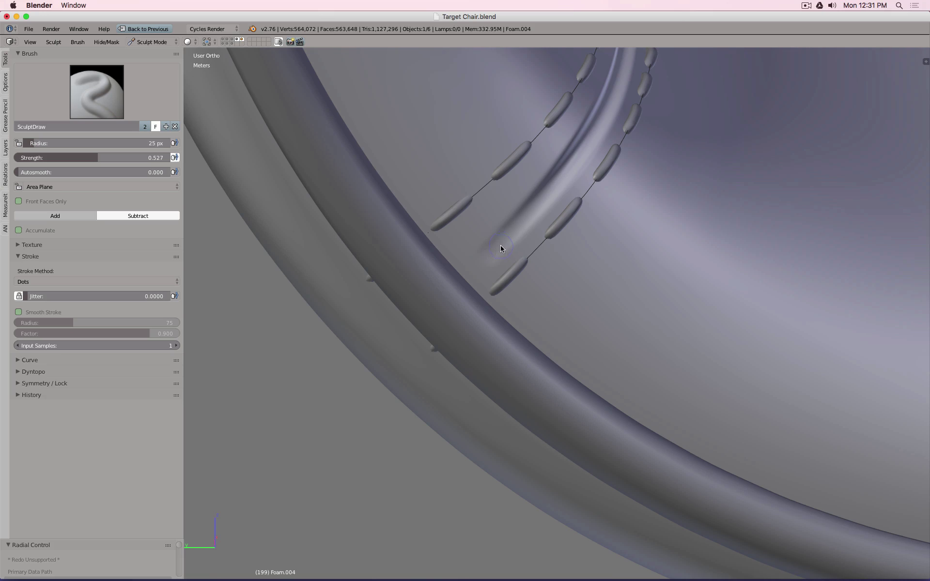
{"action": "left_click_drag", "start_coordinate": [501, 246], "coordinate": [473, 265]}
{"action": "key", "text": "super+z"}
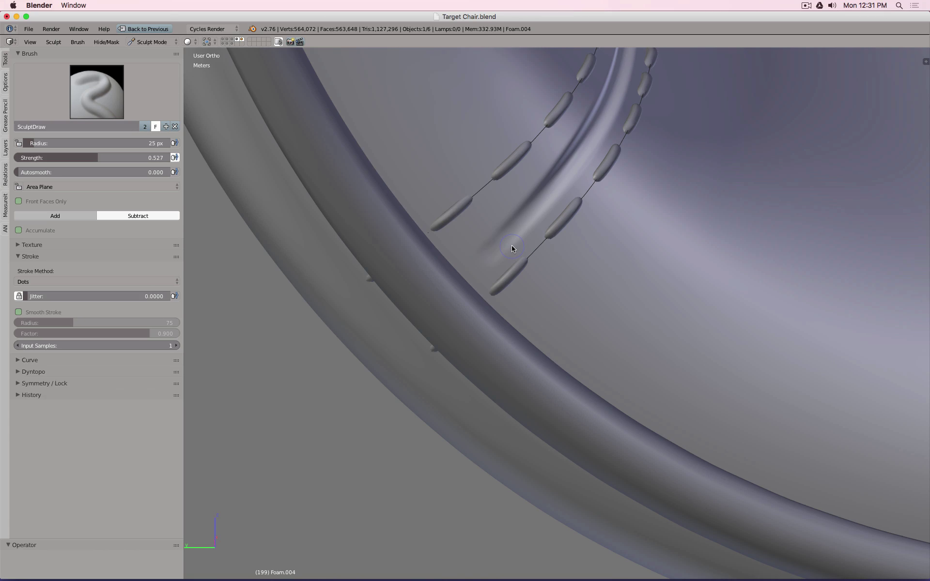
Step: Lower the brush strength to 0.151 and extend the groove's end between the last stitches to the piping
{"action": "key", "text": "shift+f"}
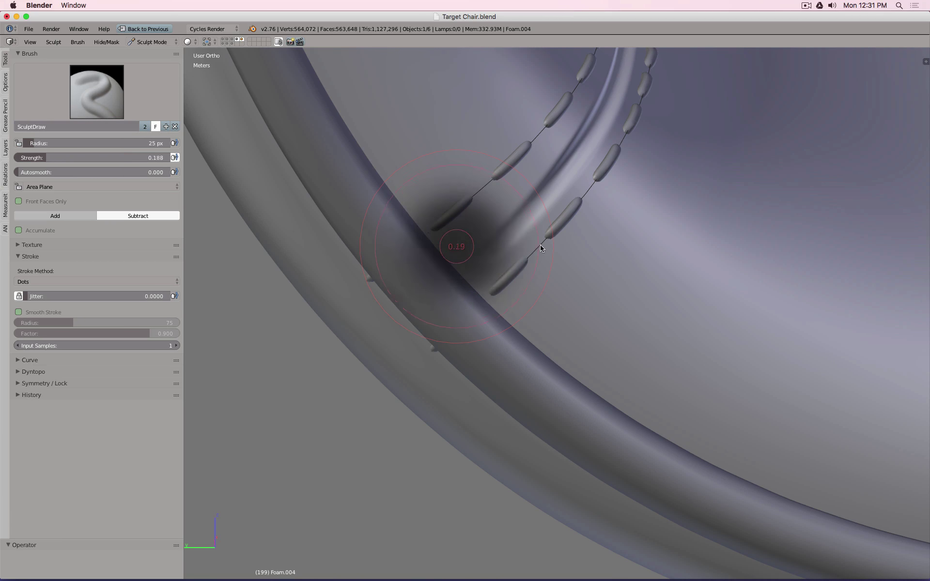
{"action": "left_click", "coordinate": [525, 249]}
{"action": "left_click_drag", "start_coordinate": [497, 248], "coordinate": [467, 275]}
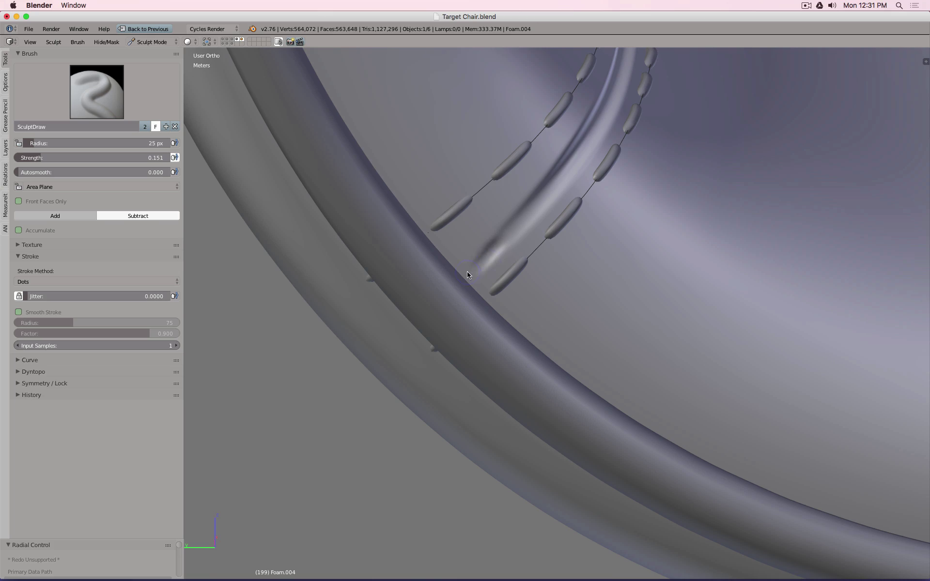
{"action": "left_click_drag", "start_coordinate": [505, 236], "coordinate": [488, 256]}
Step: Examine the extended groove and its opposite end where the seam meets the piping
{"action": "scroll", "coordinate": [473, 269], "scroll_direction": "down", "scroll_amount": 5}
{"action": "middle_click_drag", "start_coordinate": [565, 245], "coordinate": [521, 261]}
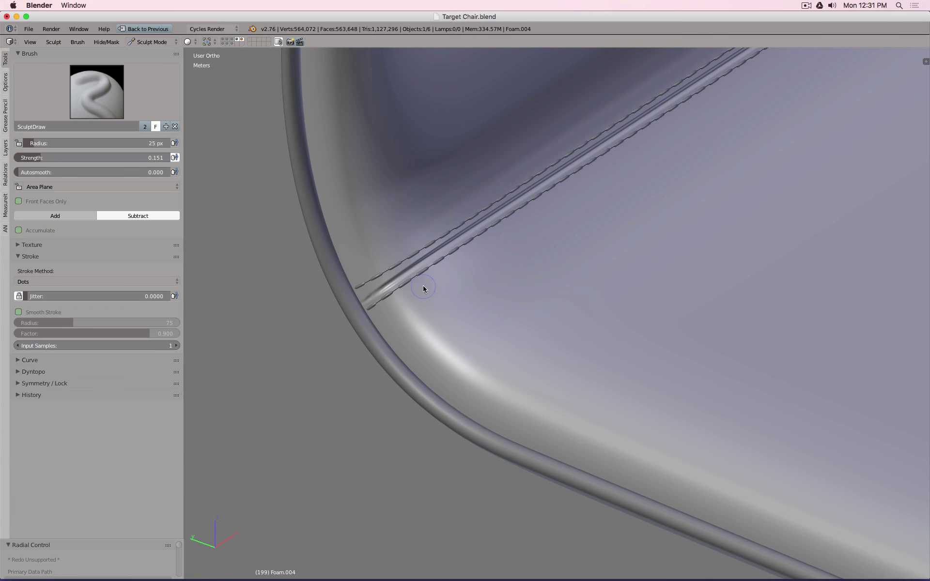
{"action": "mouse_move", "coordinate": [636, 247]}
{"action": "middle_mouse_down"}
{"action": "mouse_move", "coordinate": [577, 294]}
{"action": "mouse_move", "coordinate": [623, 393]}
{"action": "middle_mouse_up"}
{"action": "scroll", "coordinate": [623, 393], "scroll_direction": "up", "scroll_amount": 5}
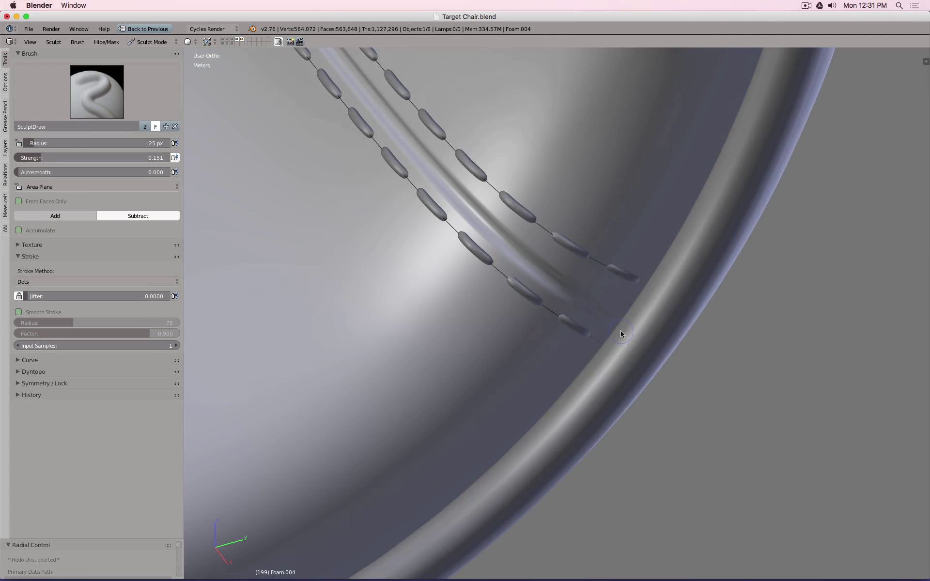
{"action": "mouse_move", "coordinate": [635, 336]}
{"action": "middle_mouse_down"}
{"action": "mouse_move", "coordinate": [569, 310]}
{"action": "mouse_move", "coordinate": [598, 315]}
{"action": "middle_mouse_up"}
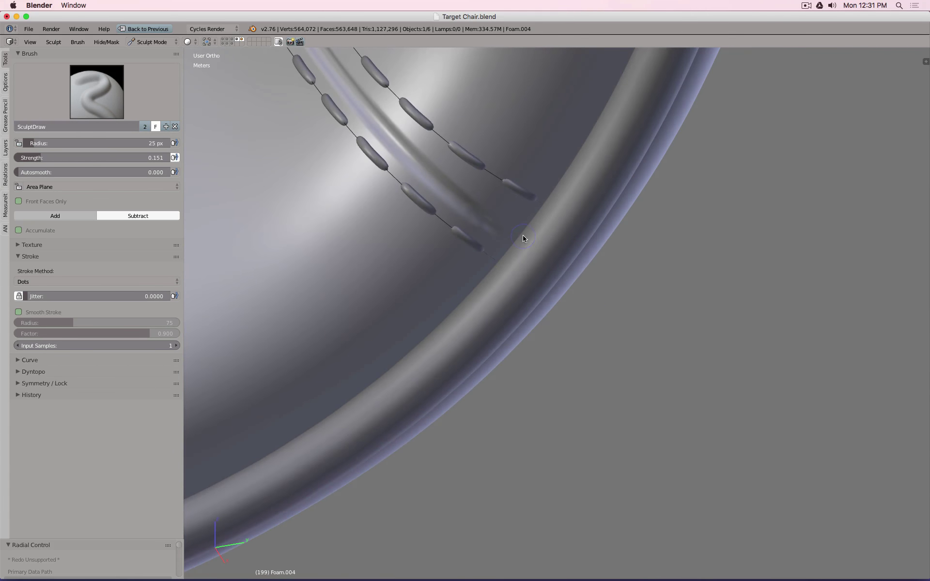
{"action": "scroll", "coordinate": [524, 237], "scroll_direction": "up", "scroll_amount": 3}
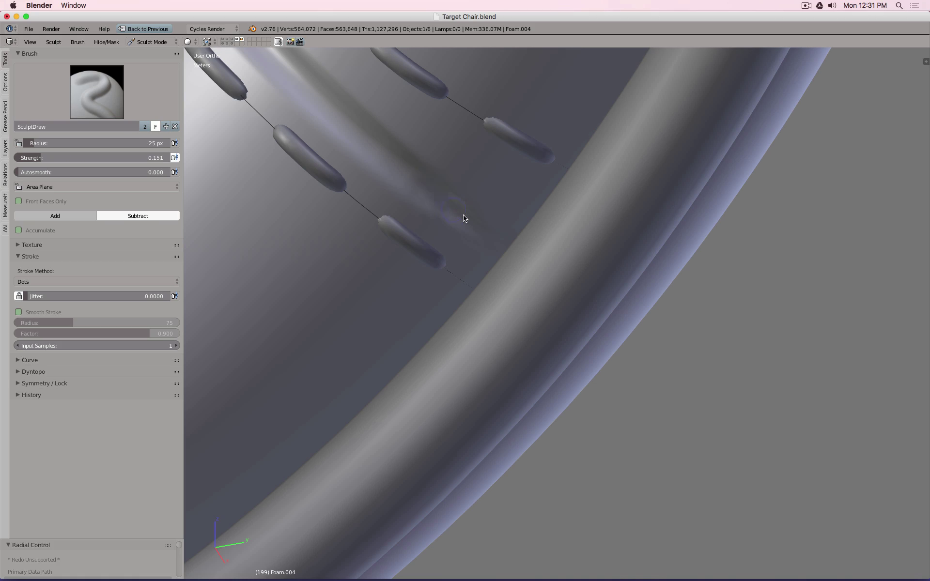
{"action": "scroll", "coordinate": [509, 245], "scroll_direction": "down", "scroll_amount": 5}
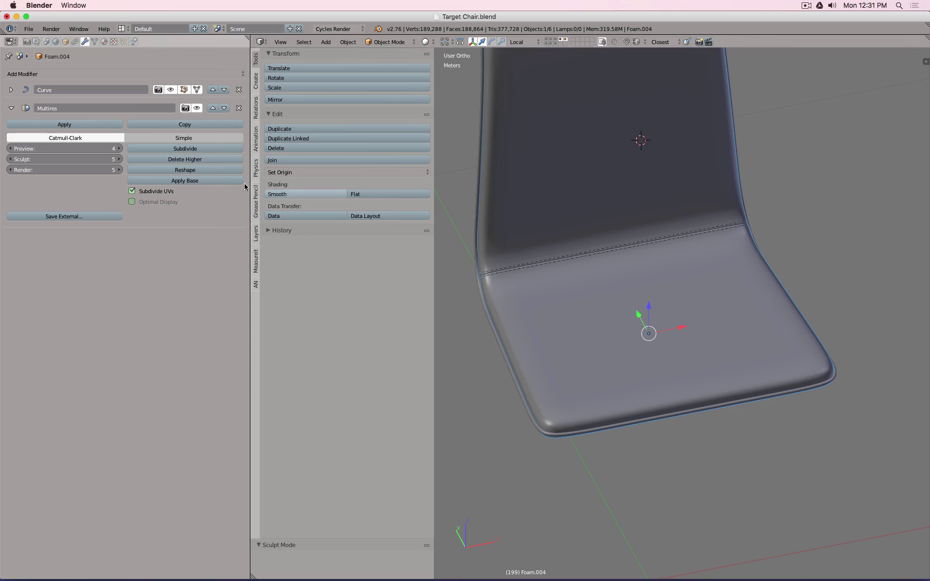
Step: Try Multires preview levels 2 and 1 on the foam, returning to 2 to check the seam from the side
{"action": "left_click", "coordinate": [54, 147]}
{"action": "type", "text": "2"}
{"action": "key", "text": "Return"}
{"action": "scroll", "coordinate": [510, 276], "scroll_direction": "up", "scroll_amount": 10}
{"action": "scroll", "coordinate": [511, 275], "scroll_direction": "down", "scroll_amount": 5}
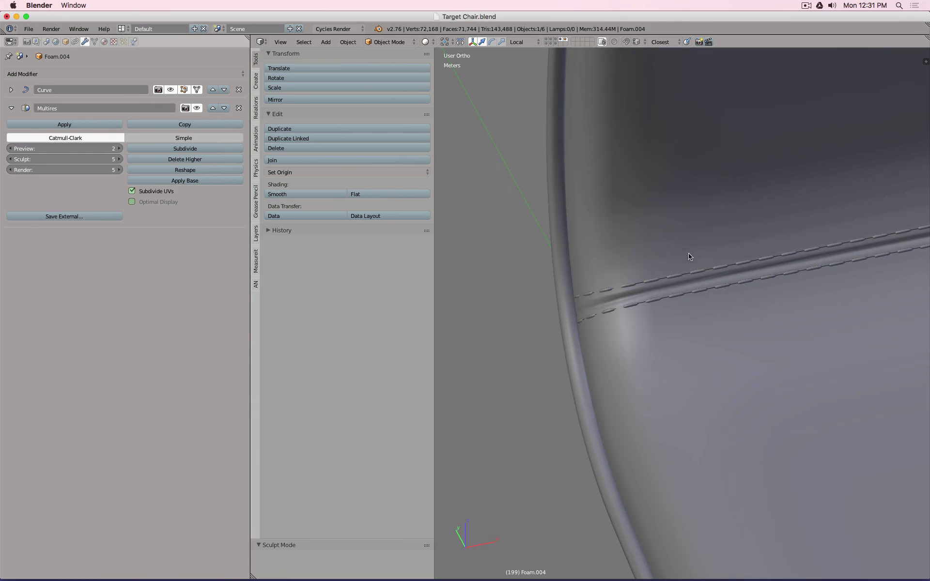
{"action": "left_click", "coordinate": [62, 147]}
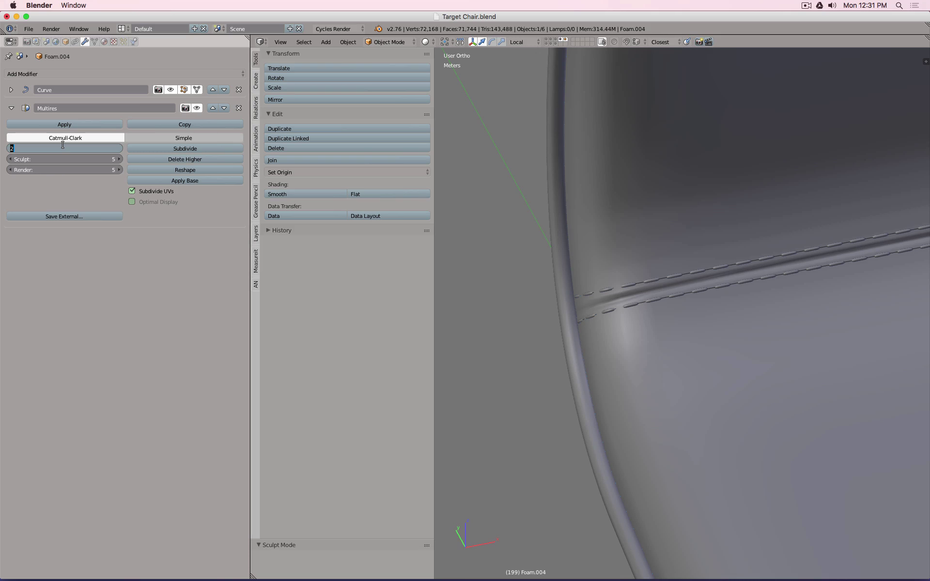
{"action": "type", "text": "1"}
{"action": "key", "text": "Return"}
{"action": "left_click", "coordinate": [62, 146]}
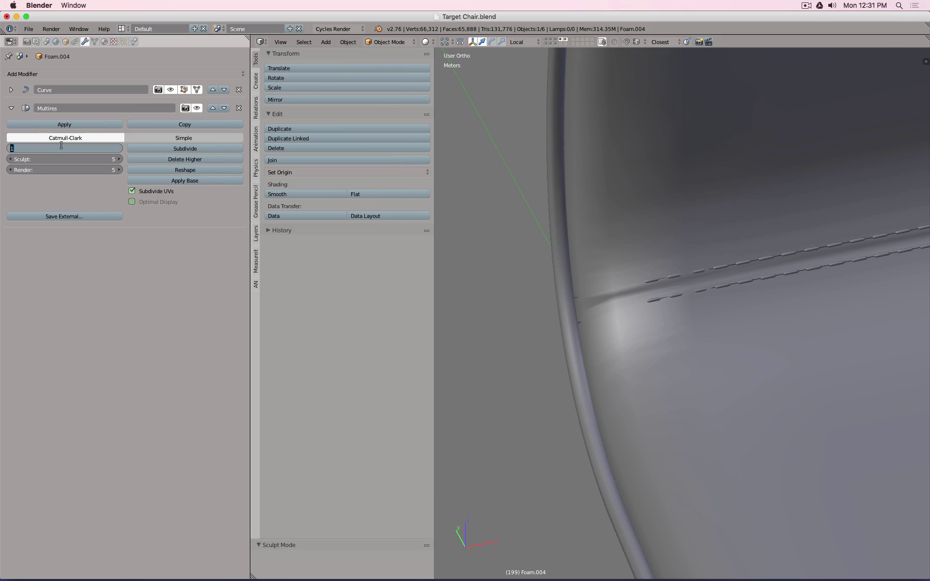
{"action": "type", "text": "2"}
{"action": "key", "text": "Return"}
{"action": "middle_click_drag", "start_coordinate": [557, 257], "coordinate": [630, 291]}
Step: Try Multires preview levels 5 and 4 to compare the detail at the seam's end
{"action": "left_click", "coordinate": [85, 148]}
{"action": "type", "text": "5"}
{"action": "key", "text": "Return"}
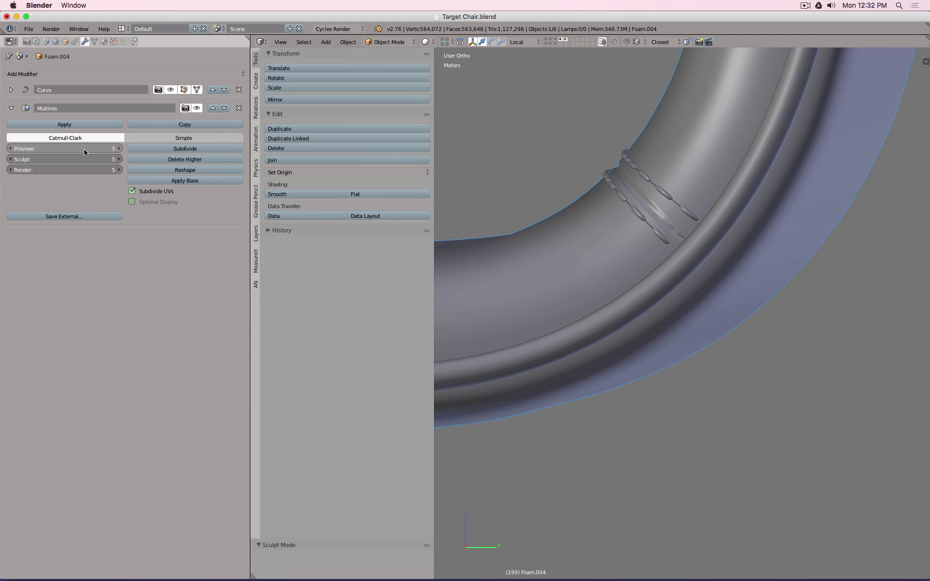
{"action": "left_click", "coordinate": [84, 148]}
{"action": "type", "text": "4"}
{"action": "key", "text": "Return"}
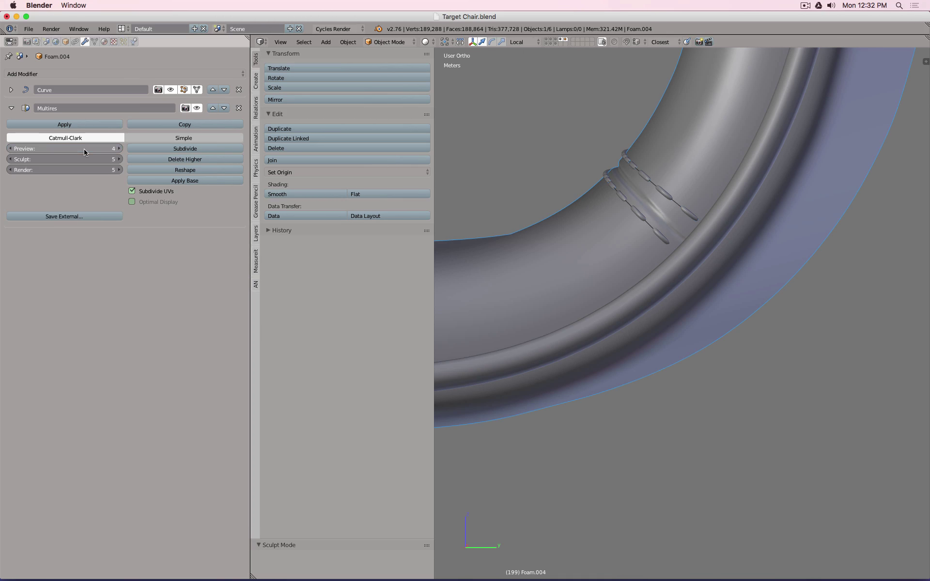
Step: Set the foam's Multires preview level to 3 and its render level to 4
{"action": "left_click", "coordinate": [69, 148]}
{"action": "type", "text": "3"}
{"action": "key", "text": "Return"}
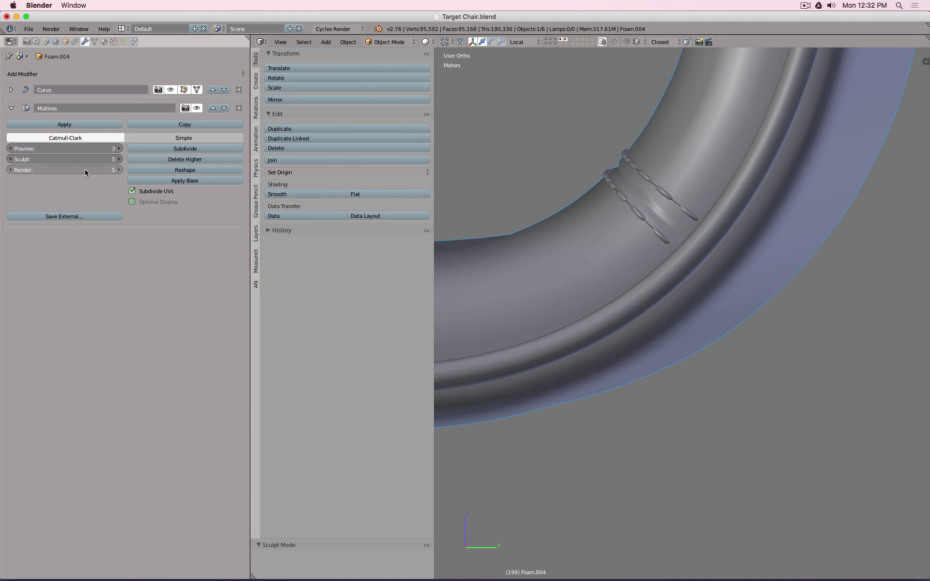
{"action": "left_click", "coordinate": [86, 170]}
{"action": "type", "text": "4"}
{"action": "key", "text": "Return"}
Step: Inspect the seam groove and stitch rows up close and from a distance at several angles, with the tool shelf hidden
{"action": "scroll", "coordinate": [737, 281], "scroll_direction": "down", "scroll_amount": 5}
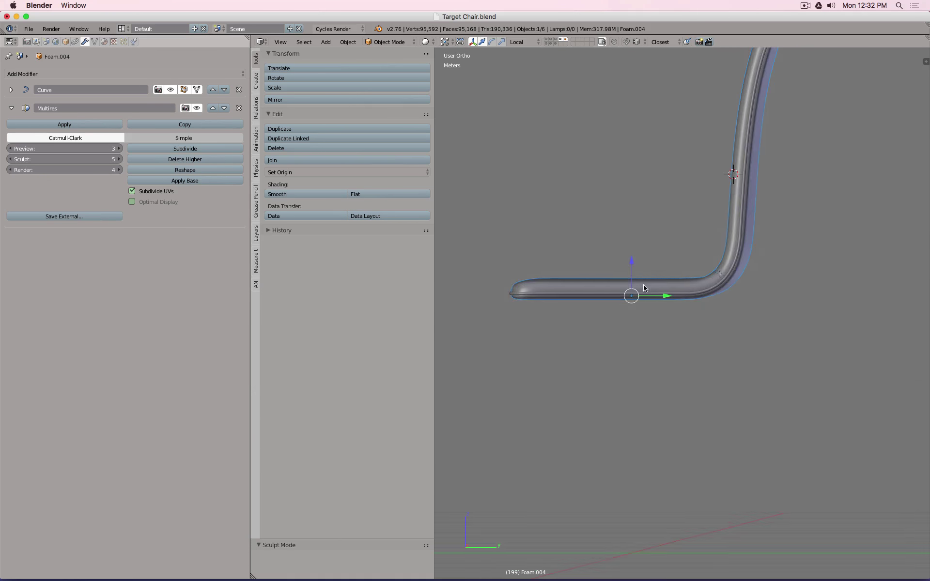
{"action": "middle_click_drag", "start_coordinate": [644, 286], "coordinate": [739, 302]}
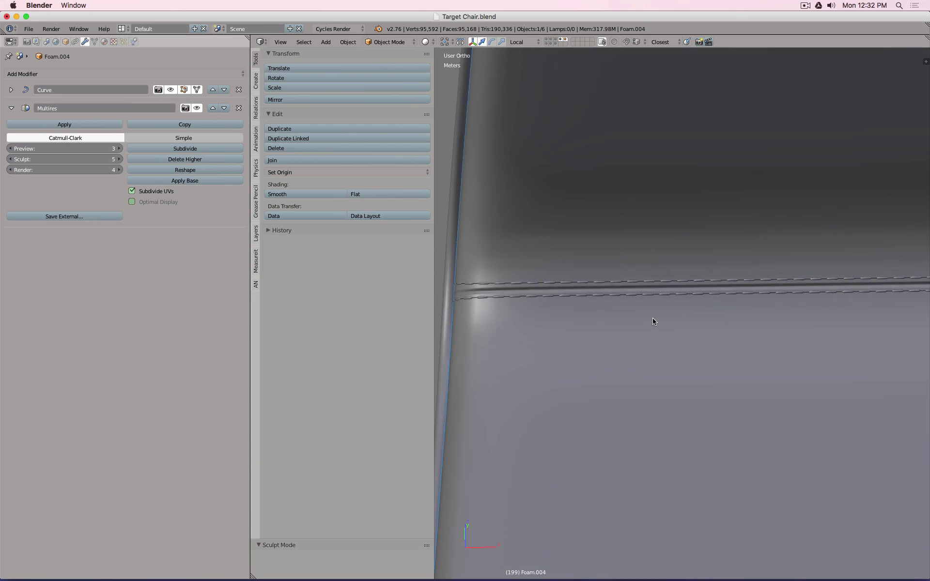
{"action": "scroll", "coordinate": [705, 313], "scroll_direction": "down", "scroll_amount": 2}
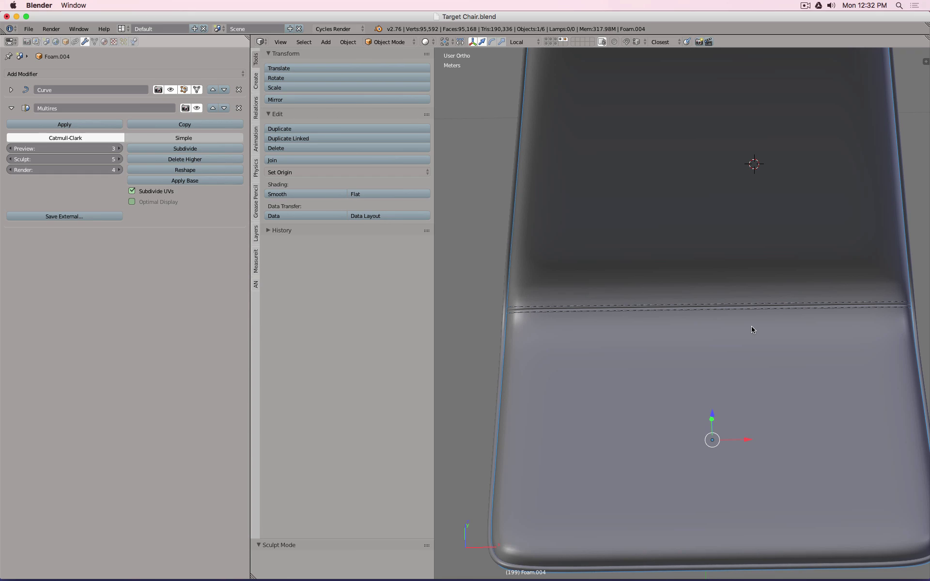
{"action": "scroll", "coordinate": [752, 327], "scroll_direction": "up", "scroll_amount": 8}
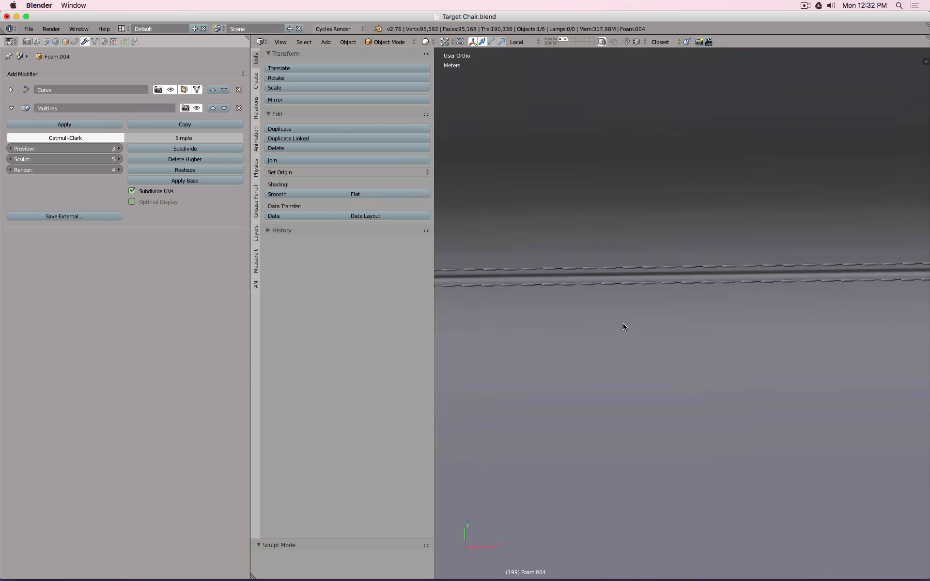
{"action": "scroll", "coordinate": [601, 278], "scroll_direction": "down", "scroll_amount": 3}
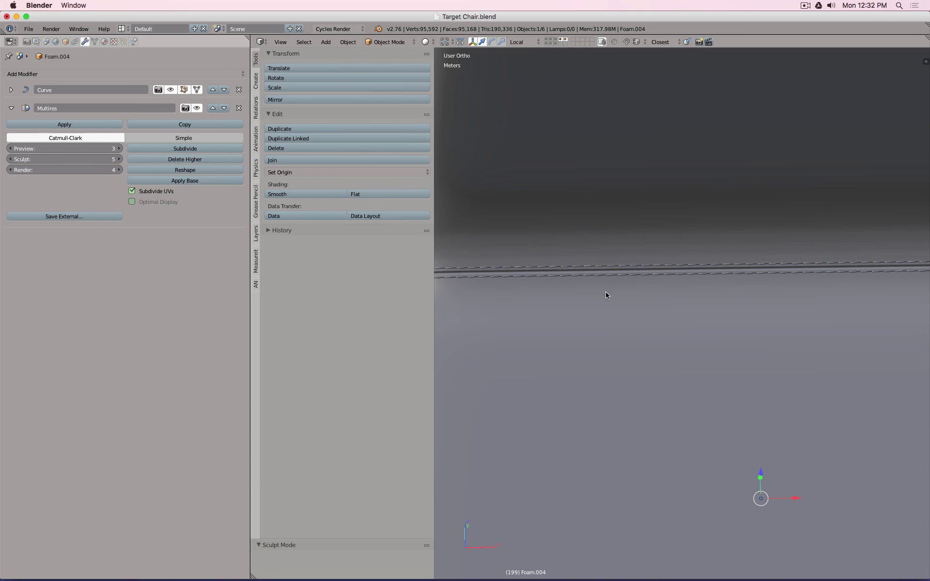
{"action": "key", "text": "t"}
{"action": "scroll", "coordinate": [605, 291], "scroll_direction": "down", "scroll_amount": 10}
{"action": "middle_click_drag", "start_coordinate": [598, 299], "coordinate": [625, 299]}
{"action": "scroll", "coordinate": [580, 276], "scroll_direction": "up", "scroll_amount": 5}
{"action": "scroll", "coordinate": [582, 277], "scroll_direction": "up", "scroll_amount": 1}
{"action": "scroll", "coordinate": [522, 355], "scroll_direction": "up", "scroll_amount": 6}
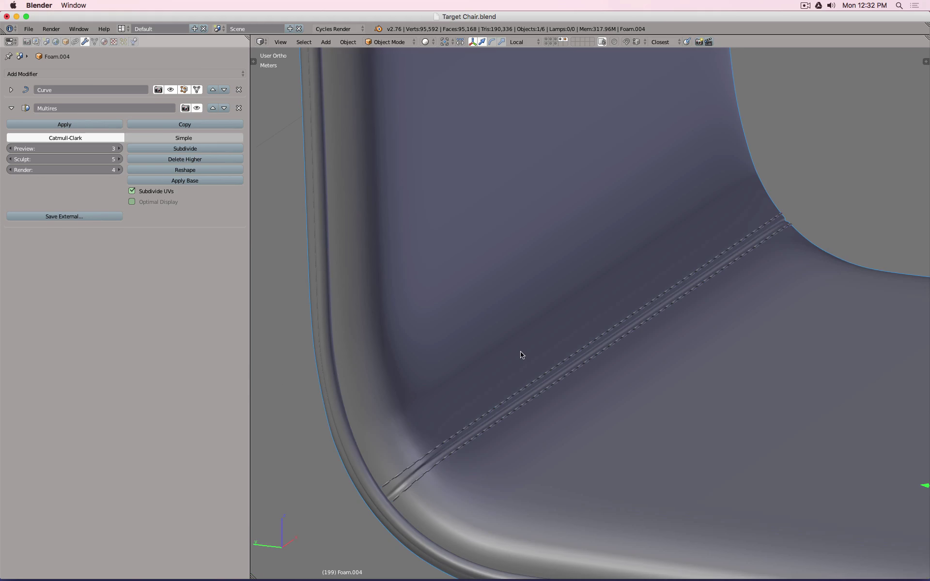
{"action": "scroll", "coordinate": [522, 355], "scroll_direction": "down", "scroll_amount": 6}
{"action": "scroll", "coordinate": [527, 368], "scroll_direction": "up", "scroll_amount": 1}
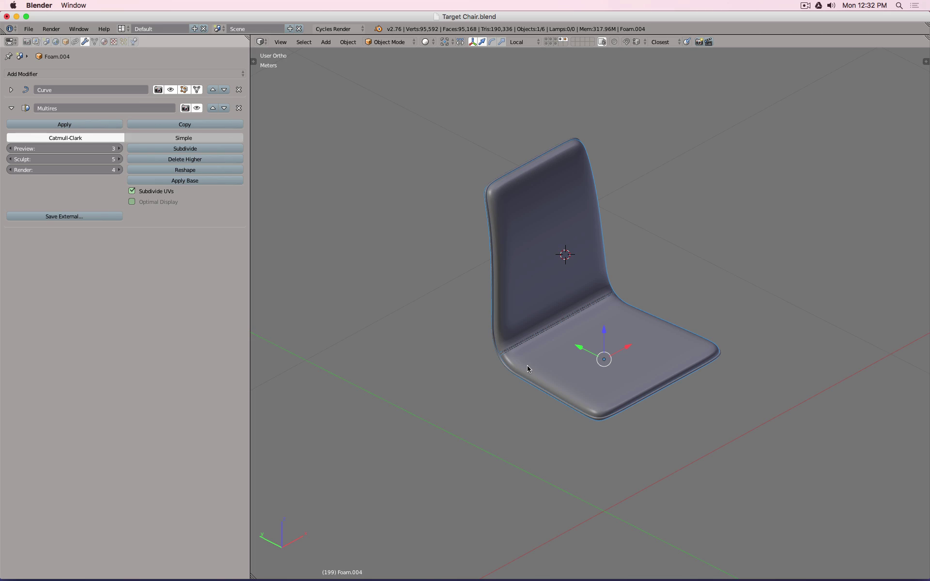
Step: Review the seam reference photos IMG_1604.jpg and IMG_1603.jpg in Finder, and return to Blender in the right side view
{"action": "key", "text": "super+Tab"}
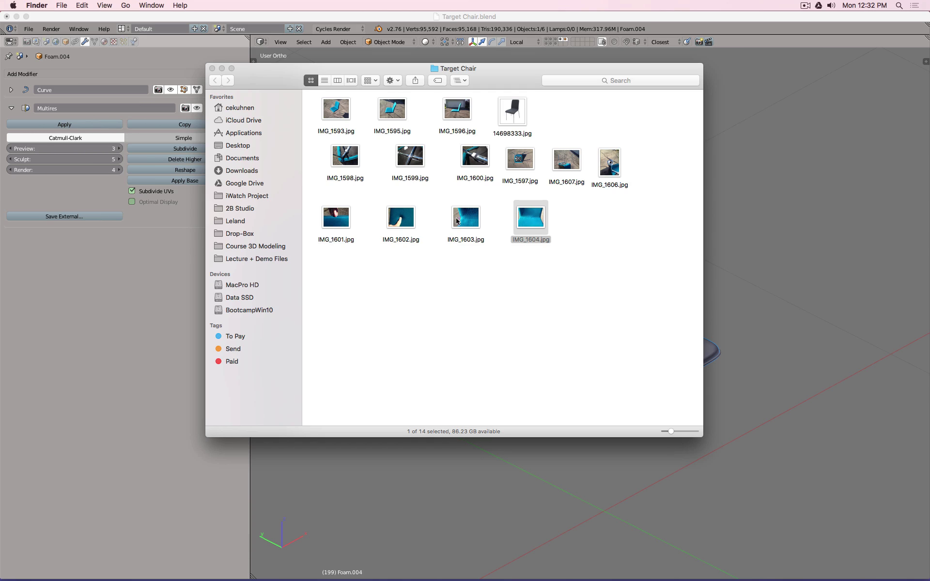
{"action": "key", "text": "space"}
{"action": "key", "text": "space"}
{"action": "key", "text": "space"}
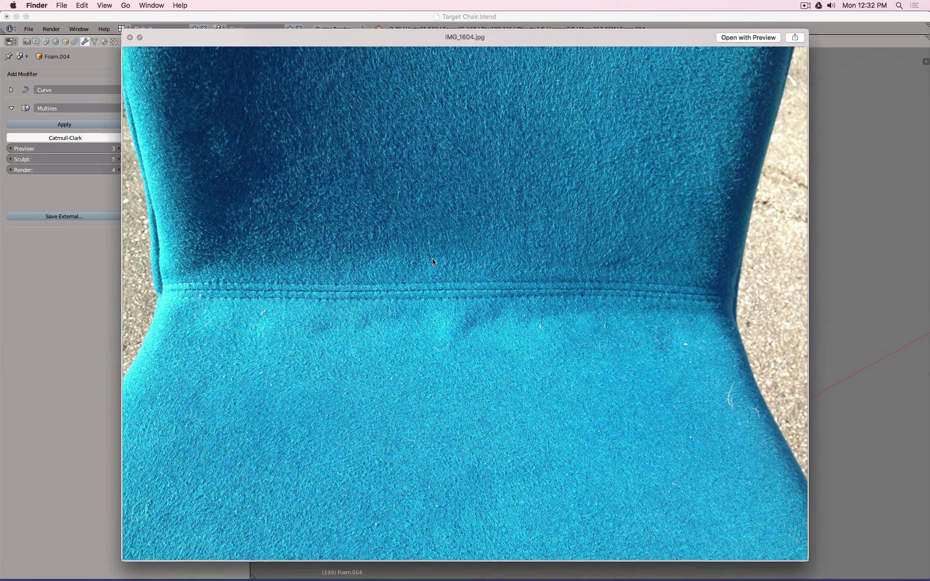
{"action": "key", "text": "space"}
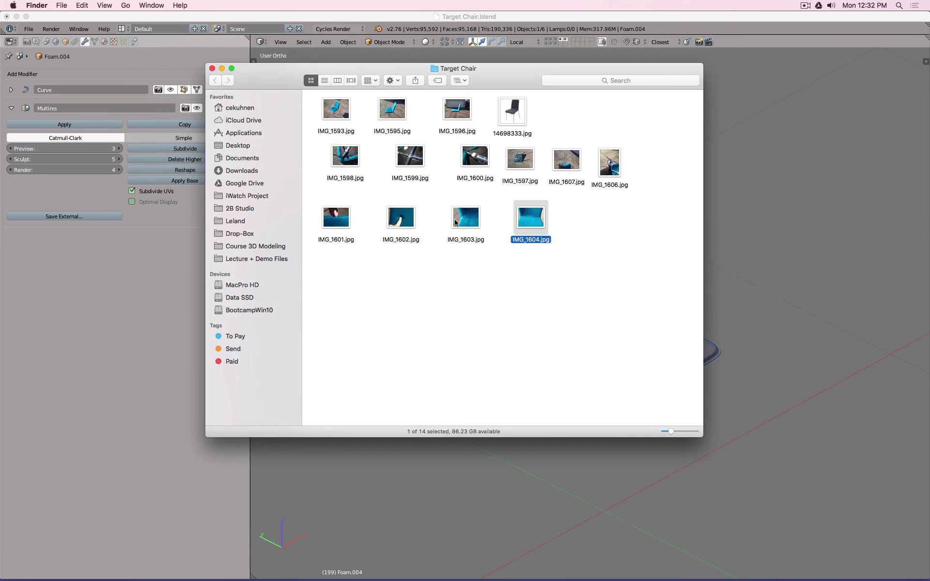
{"action": "key", "text": "Left"}
{"action": "key", "text": "space"}
{"action": "key", "text": "space"}
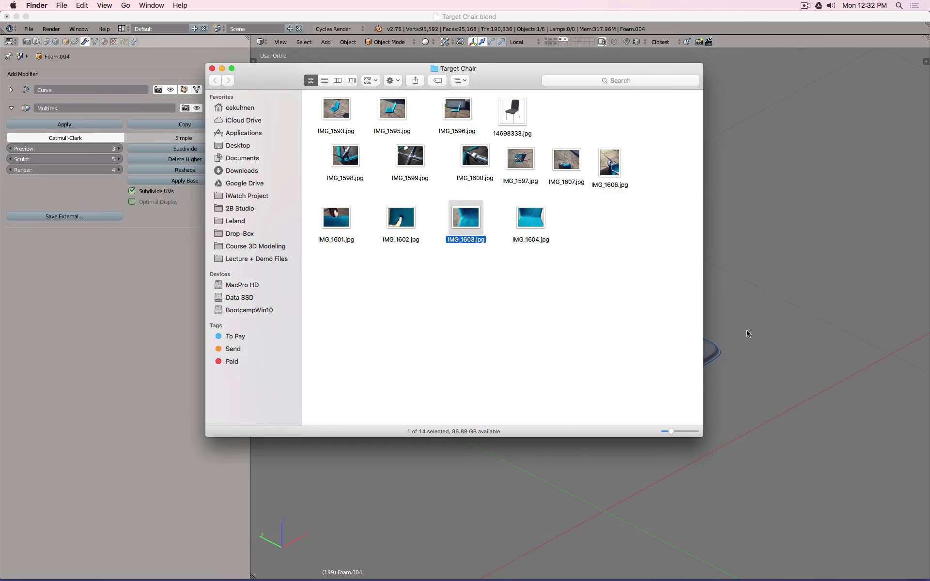
{"action": "left_click", "coordinate": [748, 332]}
{"action": "key", "text": "KP_3"}
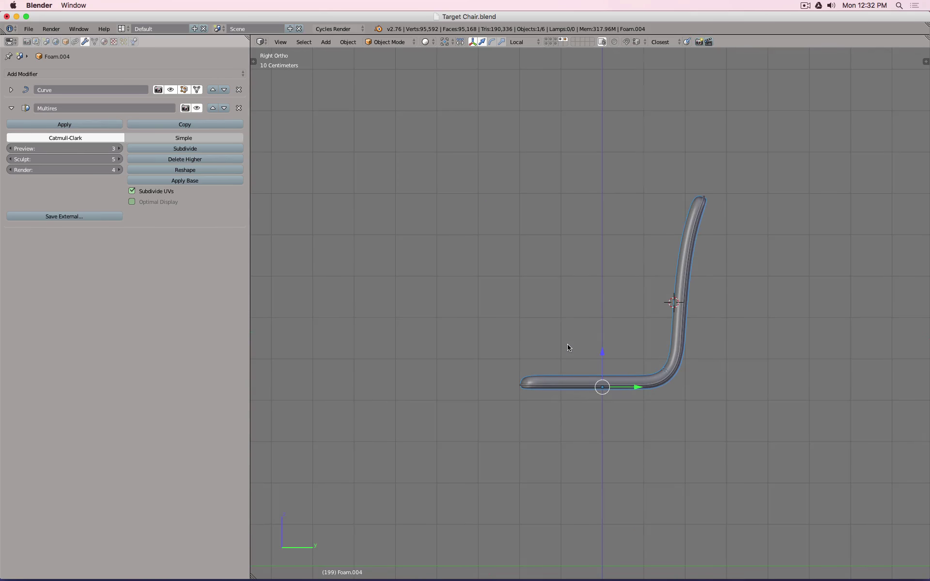
Step: Switch the chair's foam cushion to Sculpt Mode with the seat and seam in view
{"action": "scroll", "coordinate": [568, 344], "scroll_direction": "left", "scroll_amount": 10}
{"action": "scroll", "coordinate": [568, 344], "scroll_direction": "up", "scroll_amount": 4}
{"action": "scroll", "coordinate": [595, 333], "scroll_direction": "up", "scroll_amount": 6, "text": "ctrl"}
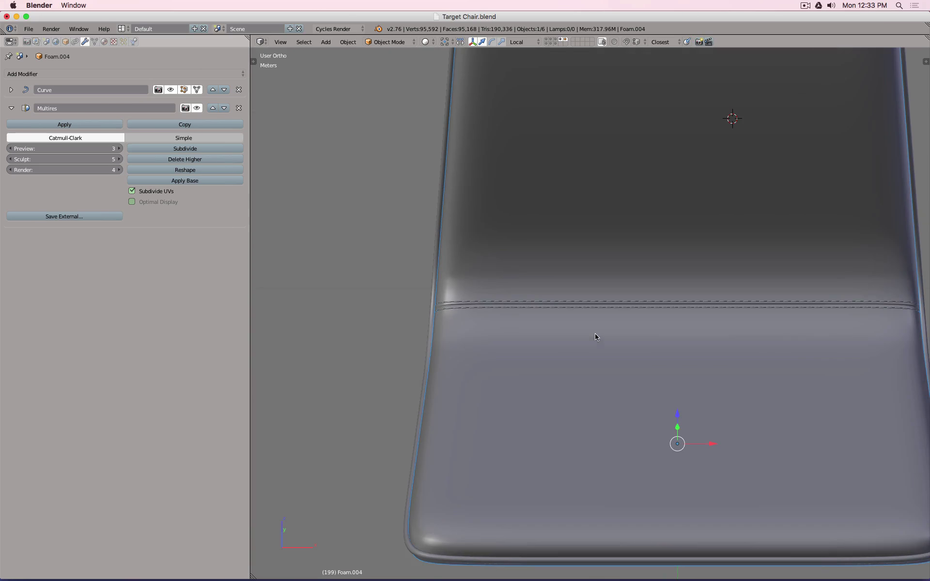
{"action": "left_click", "coordinate": [385, 42]}
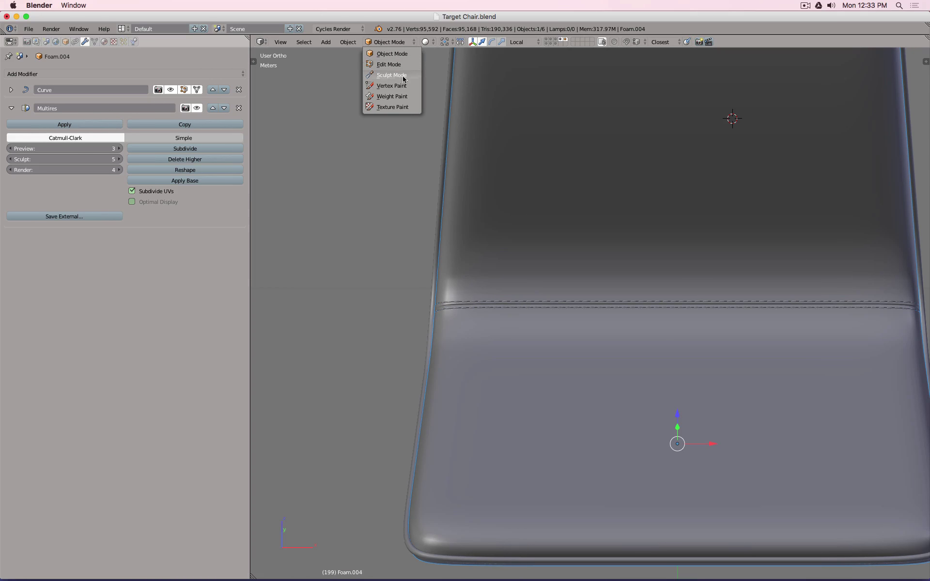
{"action": "left_click", "coordinate": [403, 76]}
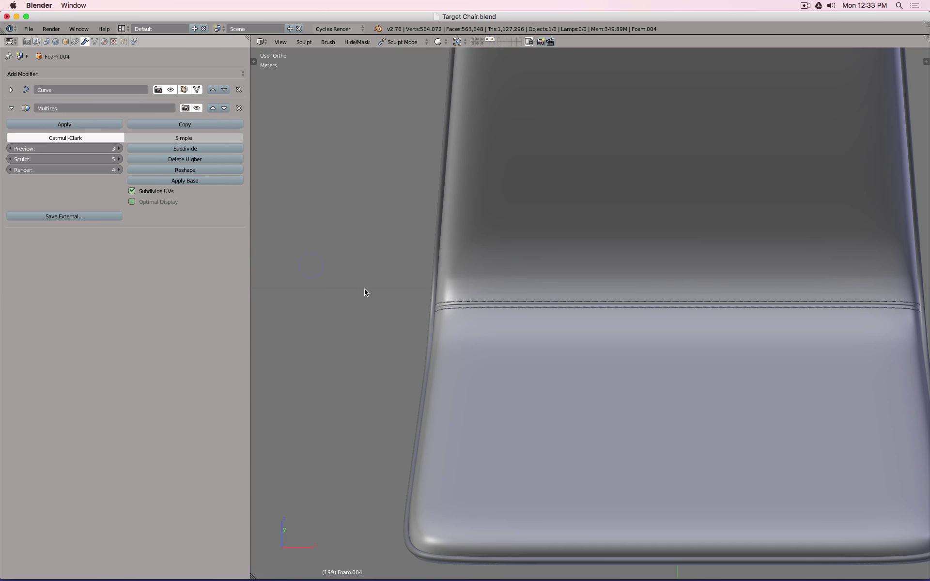
Step: Set the SculptDraw brush to a 118 px radius and 0.126 strength and press shallow dents into the seat surface
{"action": "scroll", "coordinate": [492, 351], "scroll_direction": "down", "scroll_amount": 1}
{"action": "left_click_drag", "start_coordinate": [495, 354], "coordinate": [542, 353]}
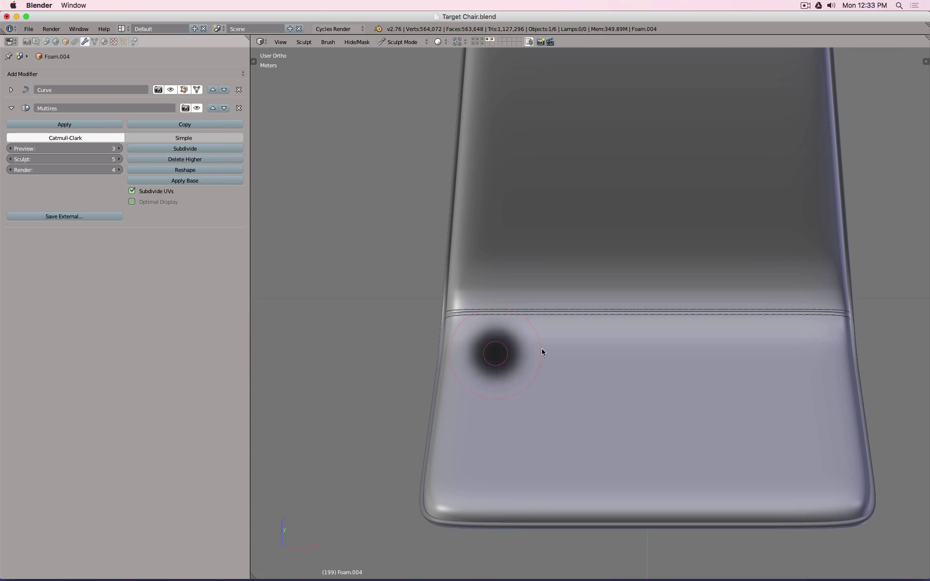
{"action": "left_click", "coordinate": [551, 343]}
{"action": "key", "text": "shift+f"}
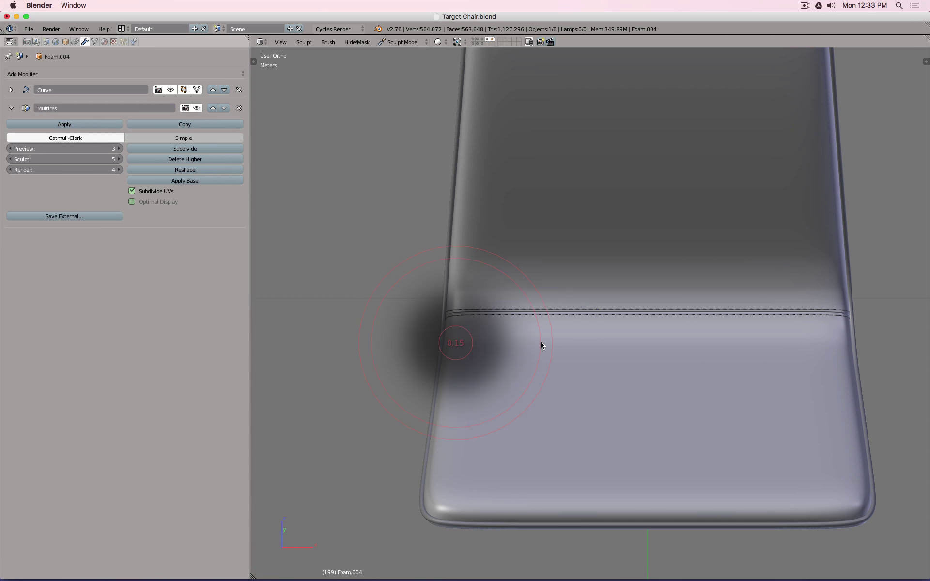
{"action": "mouse_move", "coordinate": [564, 348]}
{"action": "left_click", "coordinate": [542, 345]}
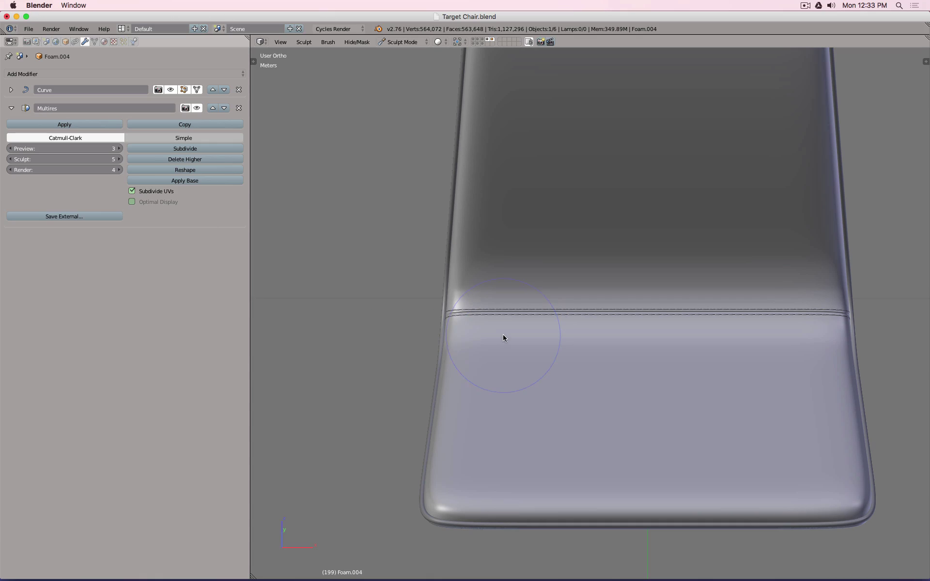
{"action": "middle_click_drag", "start_coordinate": [552, 356], "coordinate": [576, 369]}
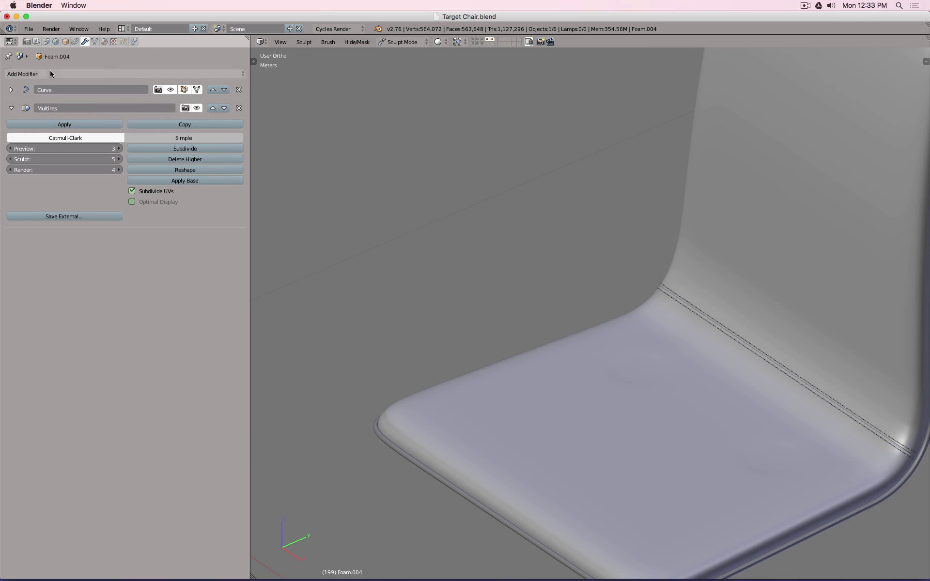
Step: Show the brush settings with the symmetry options, set SculptDraw to Add with an 87 px radius, and raise soft bumps on the seat
{"action": "left_click", "coordinate": [254, 62]}
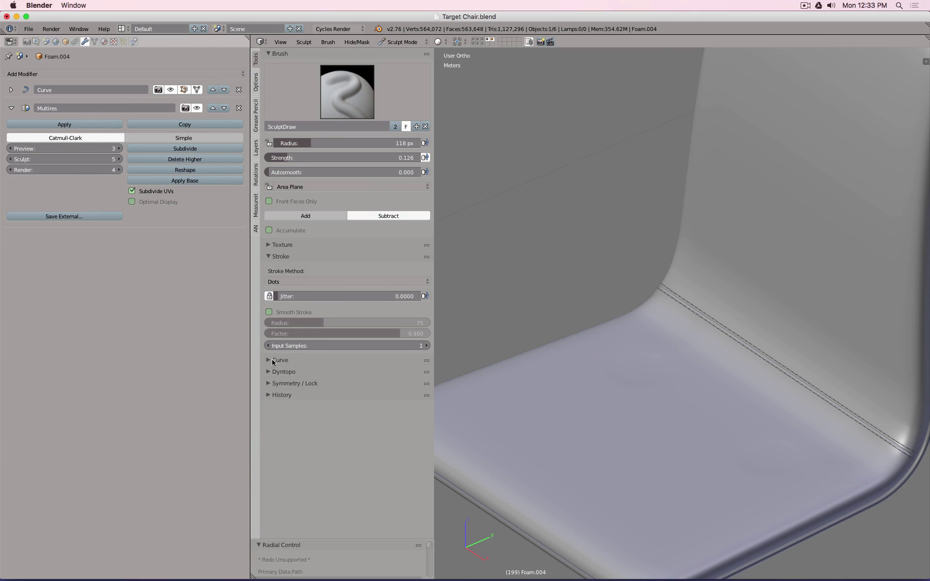
{"action": "left_click", "coordinate": [270, 383]}
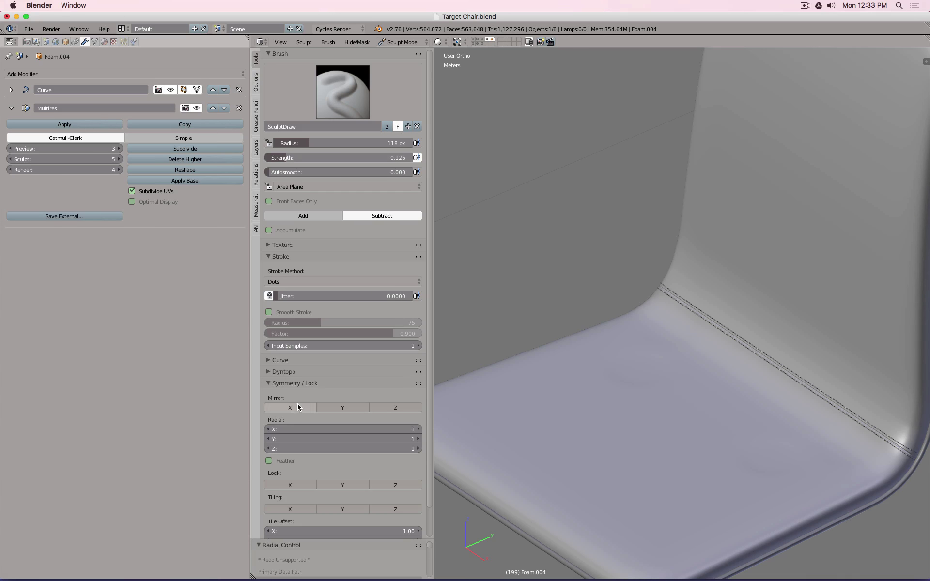
{"action": "mouse_move", "coordinate": [615, 315]}
{"action": "middle_mouse_down"}
{"action": "mouse_move", "coordinate": [682, 345]}
{"action": "mouse_move", "coordinate": [680, 319]}
{"action": "mouse_move", "coordinate": [566, 278]}
{"action": "mouse_move", "coordinate": [585, 271]}
{"action": "middle_mouse_up"}
{"action": "left_click", "coordinate": [303, 216]}
{"action": "key", "text": "f"}
{"action": "left_click", "coordinate": [596, 287]}
{"action": "left_click_drag", "start_coordinate": [593, 282], "coordinate": [600, 292]}
{"action": "left_click_drag", "start_coordinate": [713, 289], "coordinate": [716, 318]}
{"action": "mouse_move", "coordinate": [617, 340]}
{"action": "left_mouse_down"}
{"action": "mouse_move", "coordinate": [626, 391]}
{"action": "mouse_move", "coordinate": [697, 418]}
{"action": "left_mouse_up"}
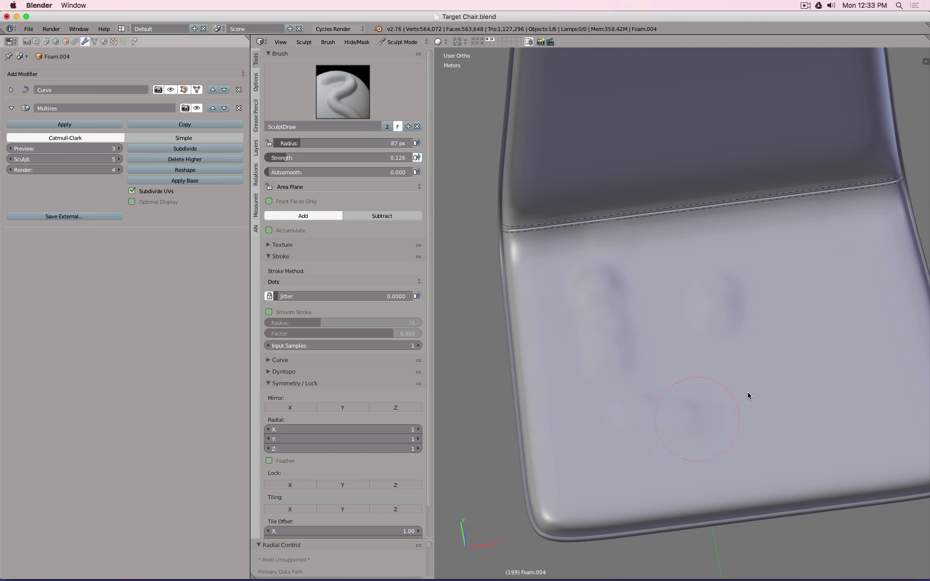
Step: Sculpt additional raised bumps across the front, side and seam-side areas of the seat with the same brush
{"action": "middle_click_drag", "start_coordinate": [815, 363], "coordinate": [768, 405]}
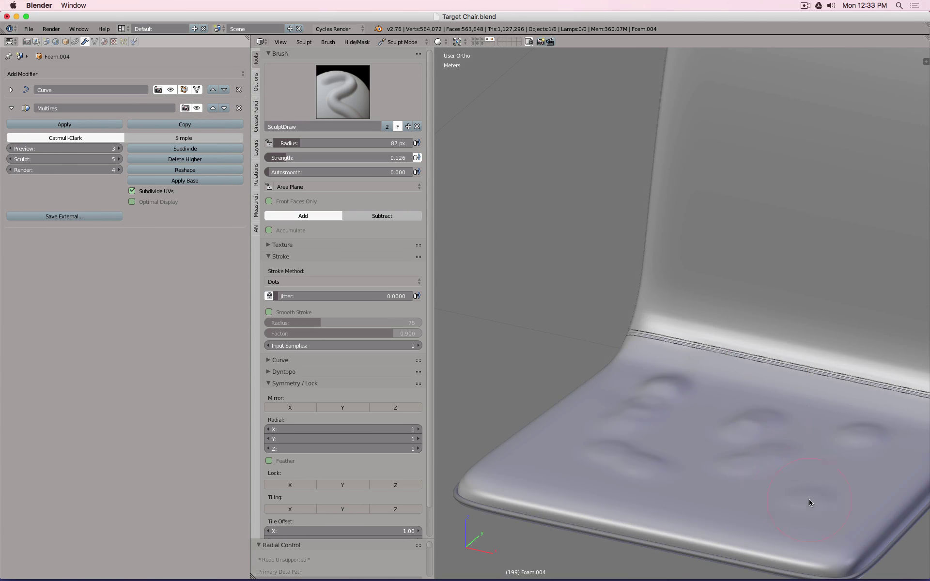
{"action": "left_click", "coordinate": [699, 499]}
{"action": "left_click", "coordinate": [557, 459]}
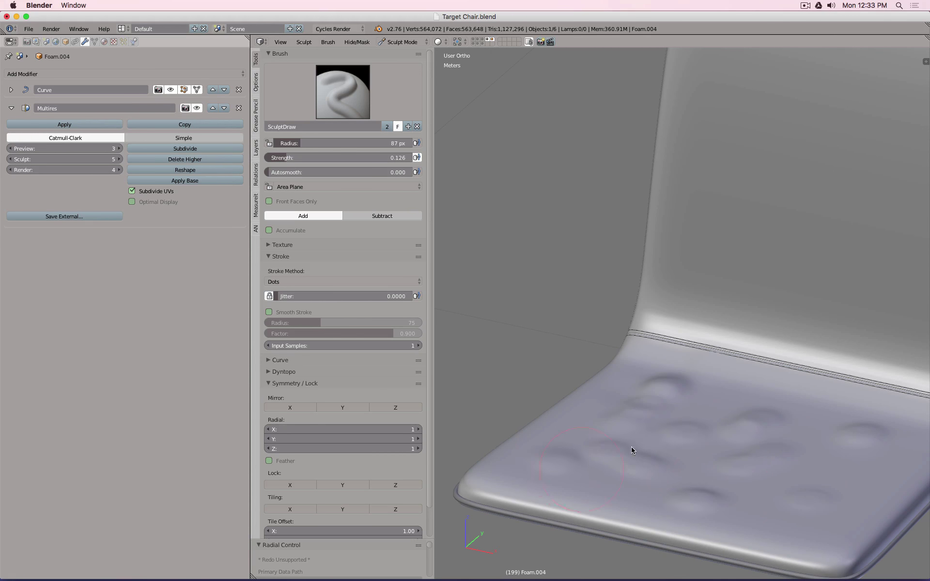
{"action": "left_click", "coordinate": [680, 432]}
{"action": "left_click_drag", "start_coordinate": [709, 388], "coordinate": [768, 396]}
Step: Soften the seat bumps with the Smooth brush at a 121 px radius and 0.805 strength, checking the surface from several angles
{"action": "left_click", "coordinate": [343, 92]}
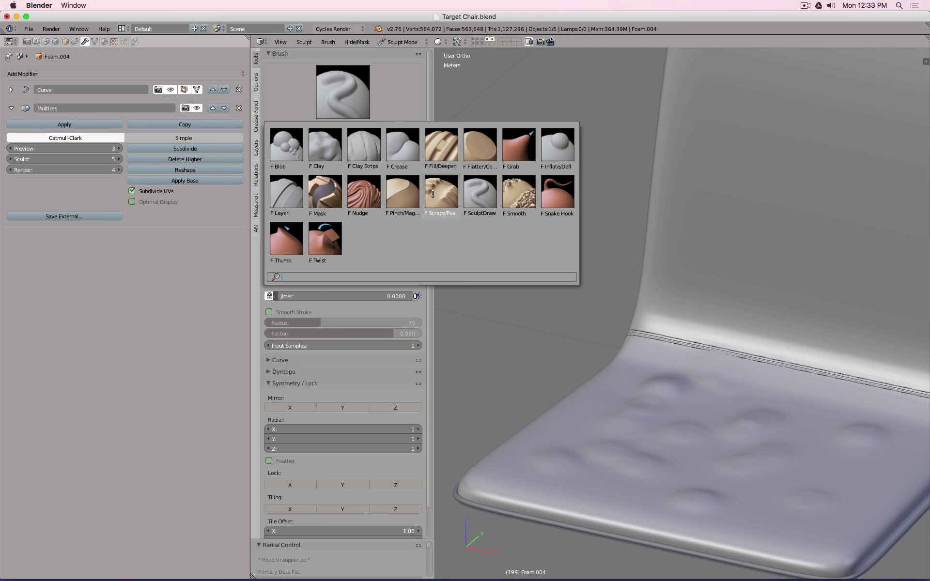
{"action": "left_click", "coordinate": [519, 192]}
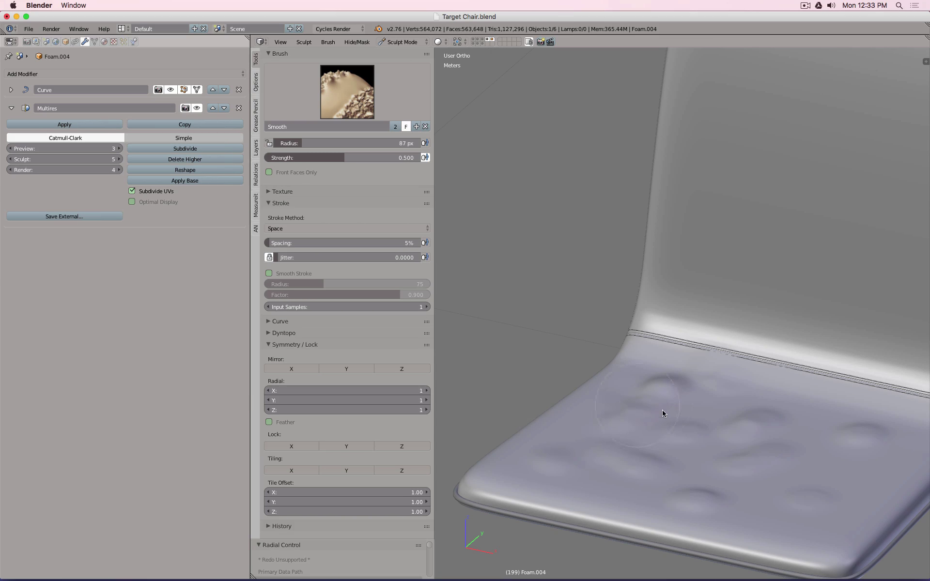
{"action": "key", "text": "f"}
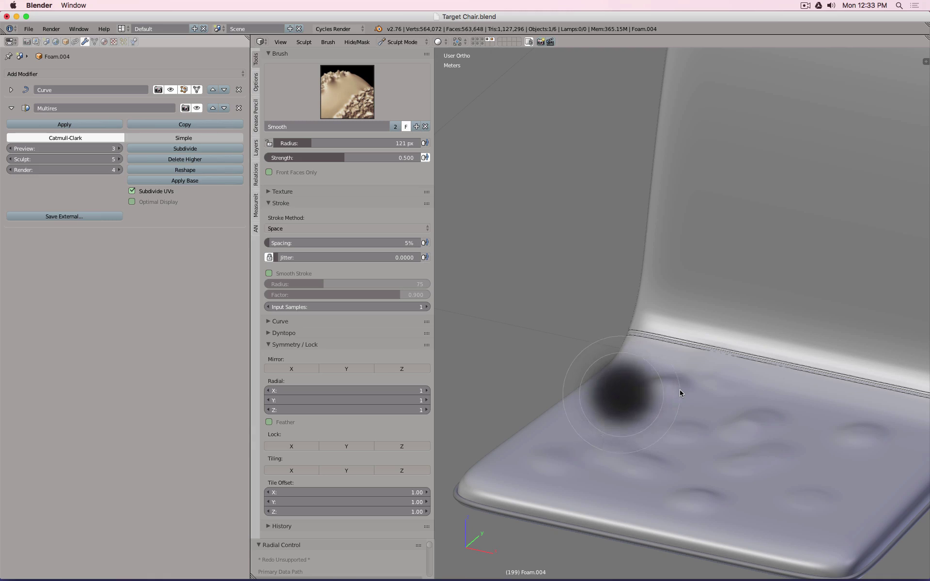
{"action": "left_click", "coordinate": [679, 390]}
{"action": "key", "text": "shift+f"}
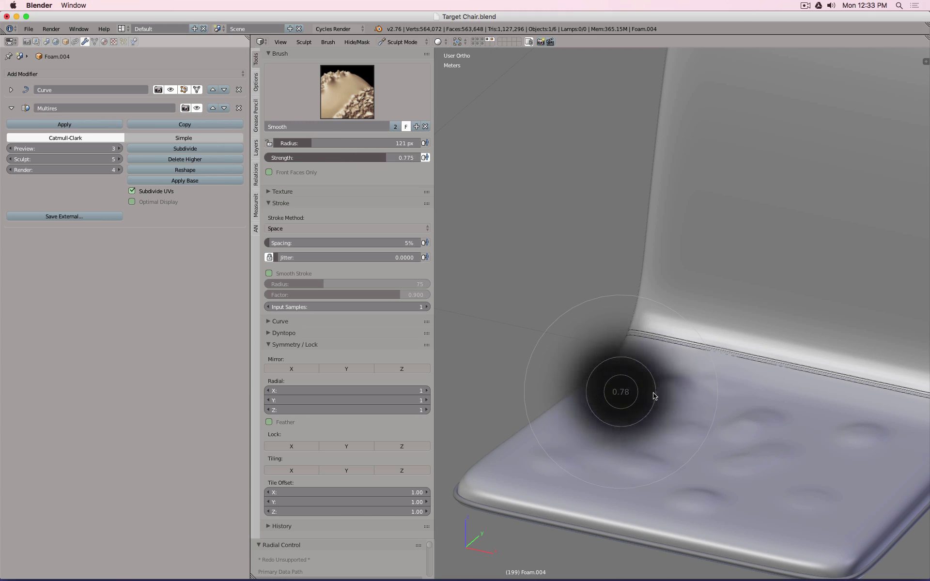
{"action": "left_click", "coordinate": [645, 390]}
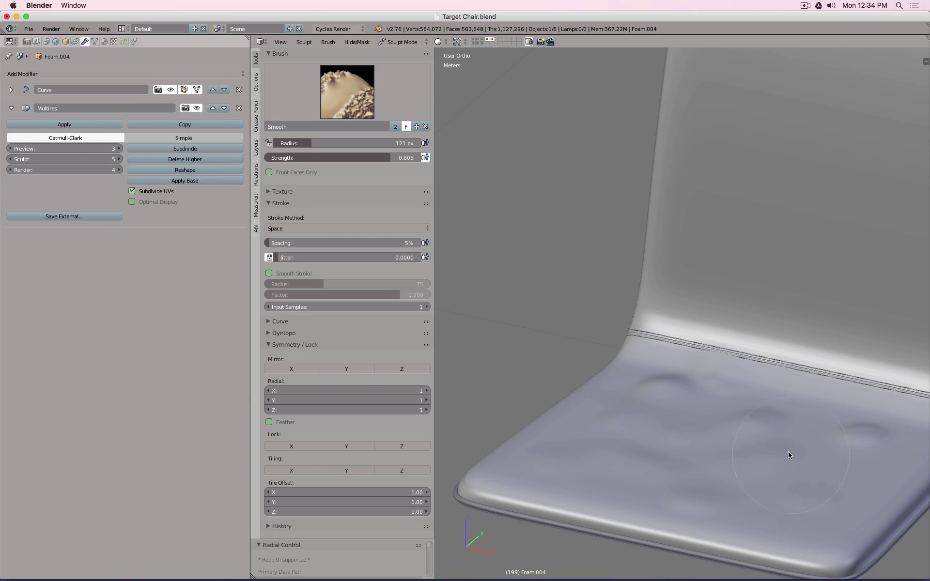
{"action": "middle_click_drag", "start_coordinate": [790, 453], "coordinate": [786, 486]}
{"action": "scroll", "coordinate": [790, 379], "scroll_direction": "up", "scroll_amount": 4}
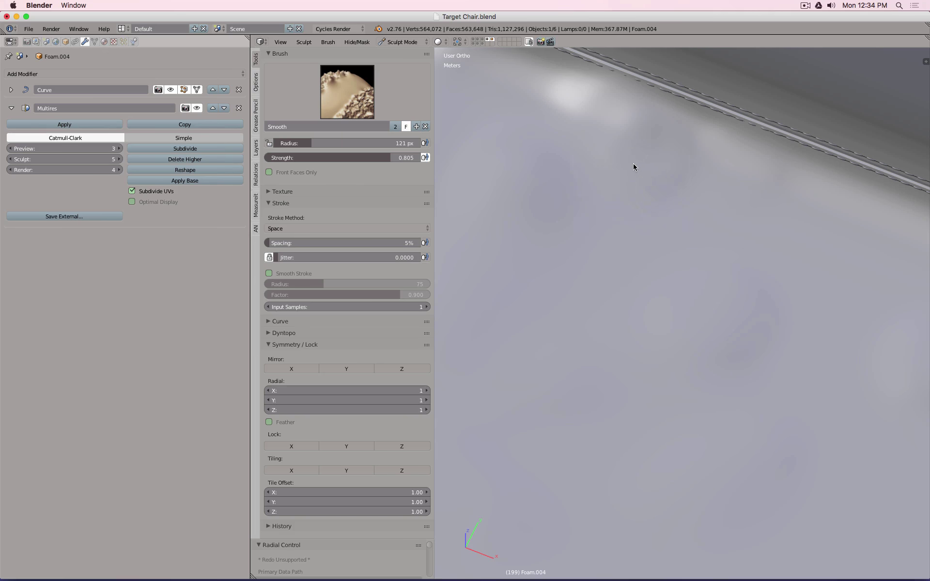
{"action": "scroll", "coordinate": [651, 274], "scroll_direction": "down", "scroll_amount": 5}
{"action": "middle_click_drag", "start_coordinate": [855, 457], "coordinate": [763, 391]}
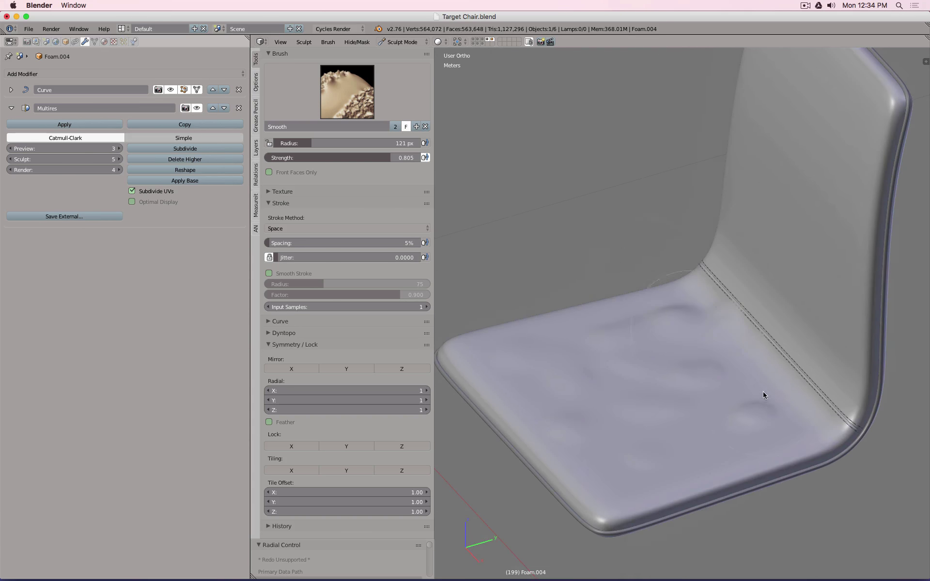
{"action": "scroll", "coordinate": [687, 339], "scroll_direction": "up", "scroll_amount": 5}
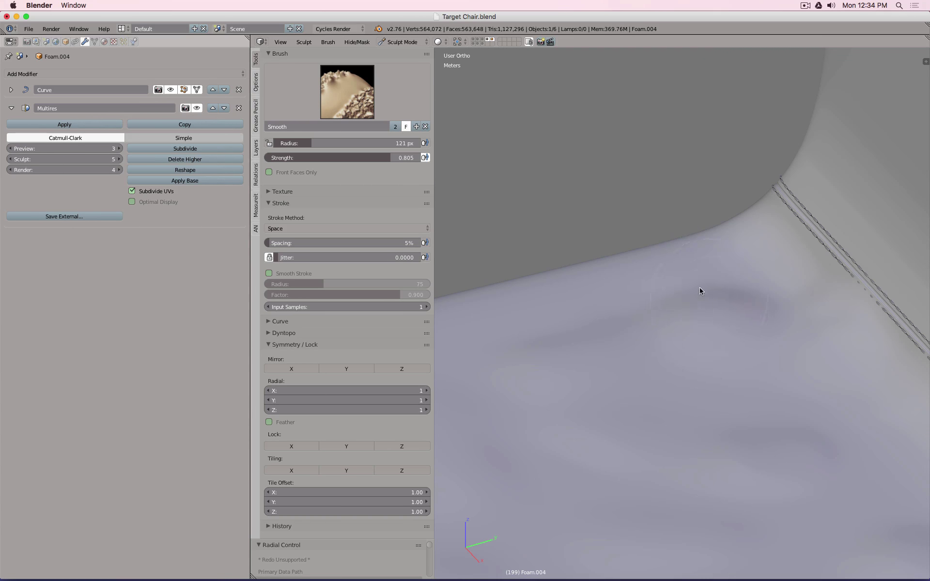
{"action": "scroll", "coordinate": [655, 324], "scroll_direction": "down", "scroll_amount": 4}
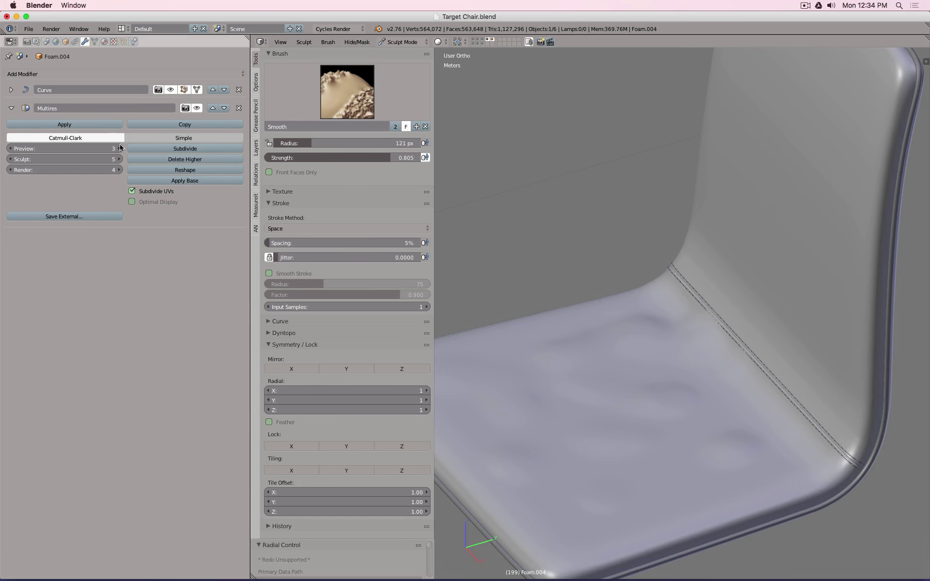
Step: Set the foam's Multires sculpt level to 2
{"action": "left_click", "coordinate": [53, 160]}
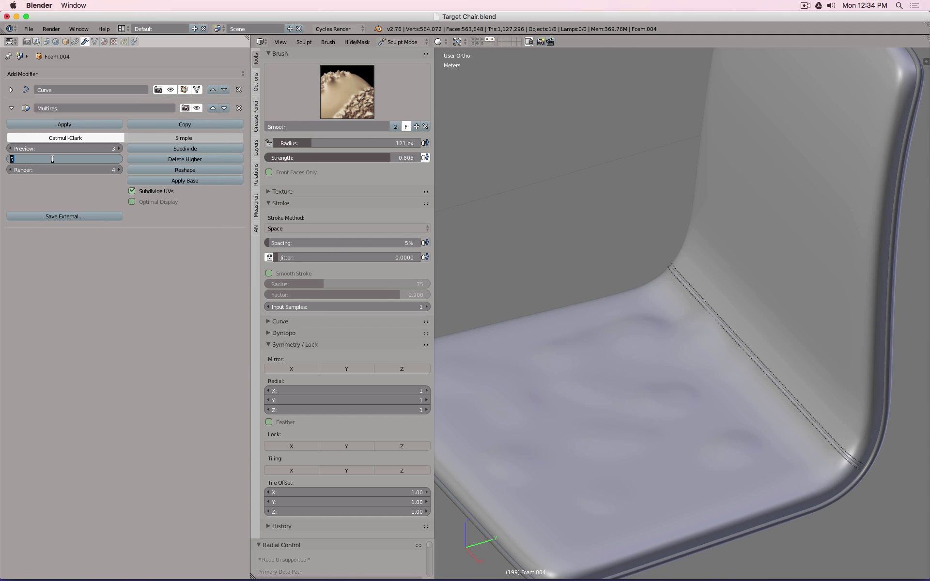
{"action": "type", "text": "2"}
{"action": "key", "text": "Return"}
{"action": "middle_click_drag", "start_coordinate": [604, 357], "coordinate": [673, 356]}
{"action": "middle_click_drag", "start_coordinate": [496, 295], "coordinate": [604, 299], "text": "shift"}
Step: Inflate broad areas of the seat and backrest with the Inflate/Deflate brush at a 121 px radius and 0.500 strength
{"action": "left_click", "coordinate": [329, 82]}
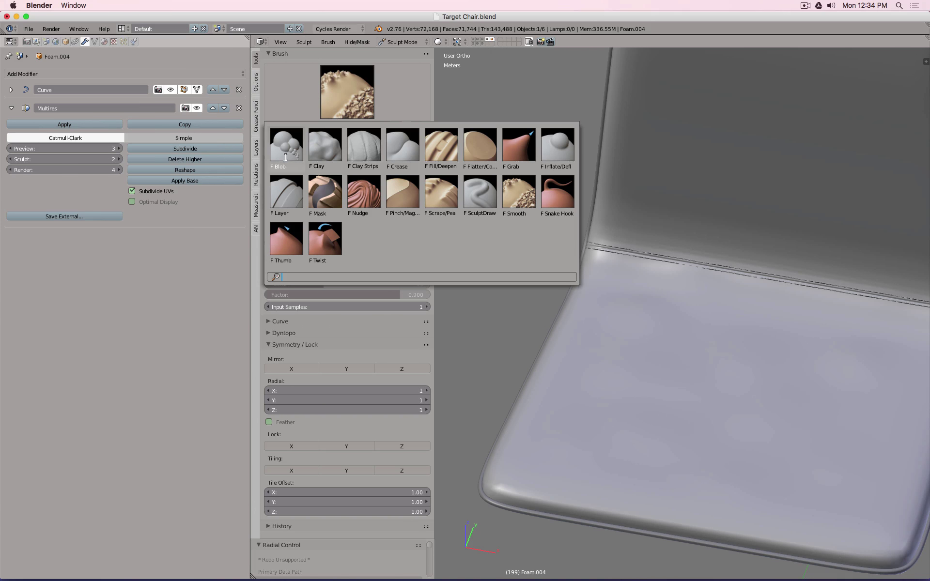
{"action": "left_click", "coordinate": [557, 145]}
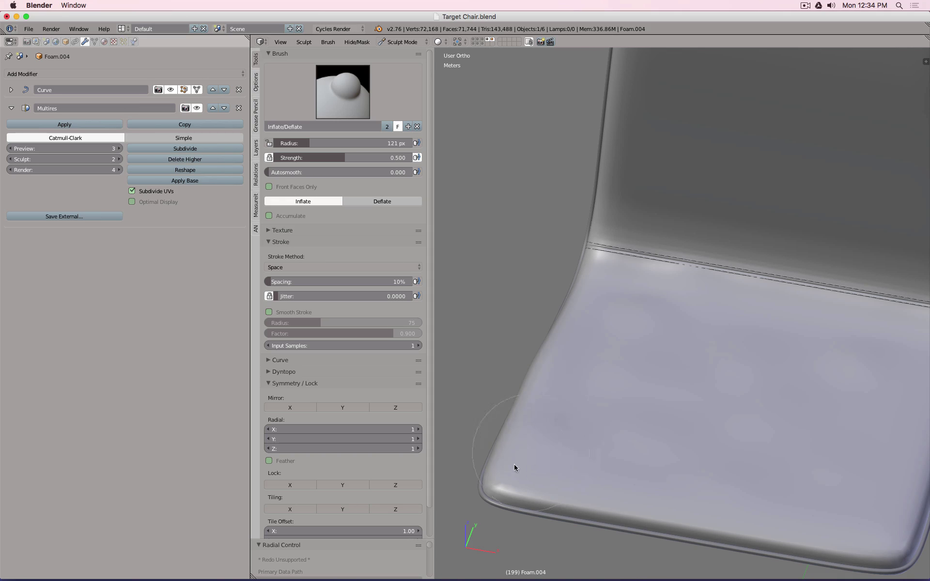
{"action": "middle_click_drag", "start_coordinate": [670, 461], "coordinate": [610, 427]}
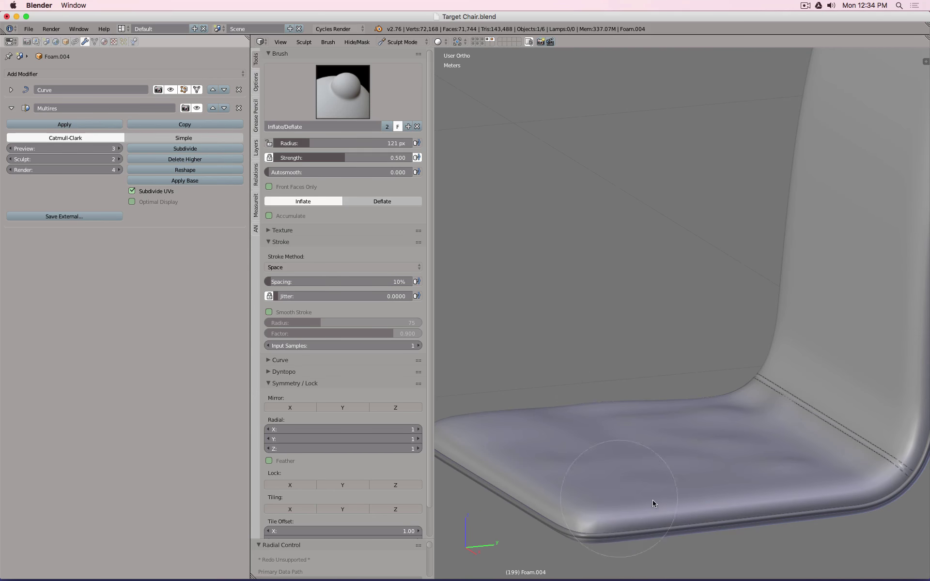
{"action": "mouse_move", "coordinate": [656, 461]}
{"action": "middle_mouse_down"}
{"action": "mouse_move", "coordinate": [722, 469]}
{"action": "mouse_move", "coordinate": [623, 239]}
{"action": "middle_mouse_up"}
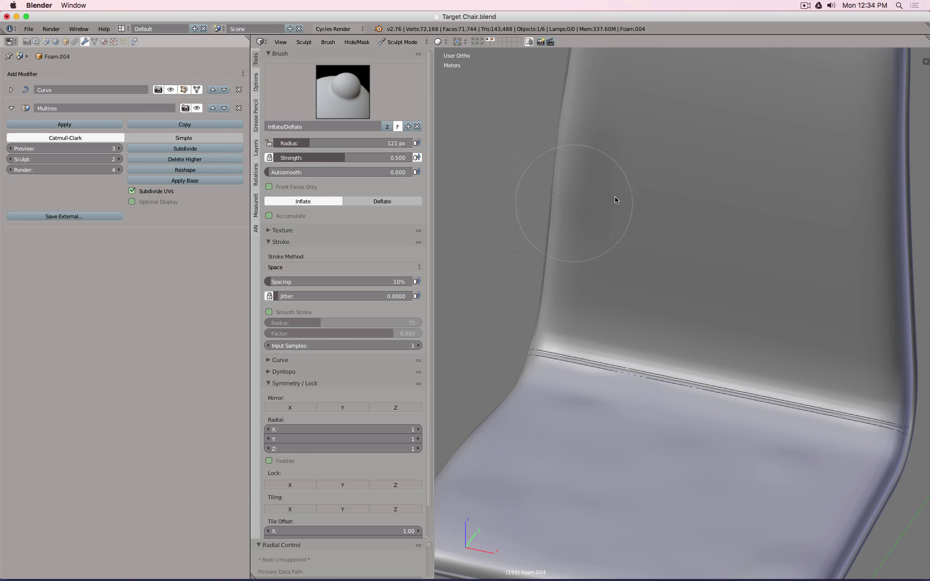
{"action": "middle_click_drag", "start_coordinate": [615, 200], "coordinate": [484, 223]}
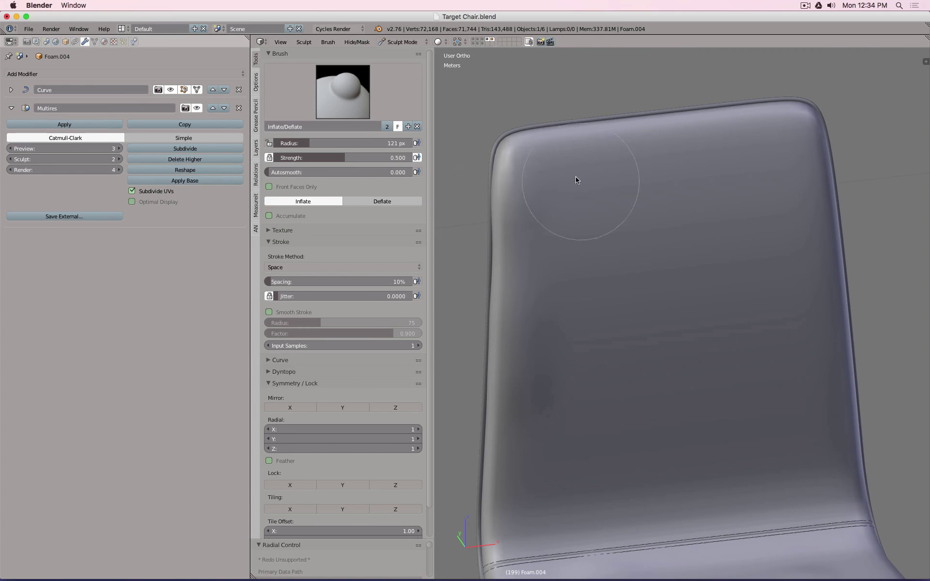
{"action": "mouse_move", "coordinate": [575, 180]}
{"action": "left_mouse_down"}
{"action": "mouse_move", "coordinate": [631, 158]}
{"action": "mouse_move", "coordinate": [806, 158]}
{"action": "mouse_move", "coordinate": [841, 287]}
{"action": "left_mouse_up"}
{"action": "mouse_move", "coordinate": [841, 286]}
{"action": "middle_mouse_down"}
{"action": "mouse_move", "coordinate": [820, 332]}
{"action": "mouse_move", "coordinate": [820, 385]}
{"action": "mouse_move", "coordinate": [754, 357]}
{"action": "mouse_move", "coordinate": [742, 292]}
{"action": "mouse_move", "coordinate": [728, 315]}
{"action": "mouse_move", "coordinate": [727, 384]}
{"action": "mouse_move", "coordinate": [700, 241]}
{"action": "mouse_move", "coordinate": [674, 255]}
{"action": "mouse_move", "coordinate": [684, 409]}
{"action": "mouse_move", "coordinate": [751, 349]}
{"action": "mouse_move", "coordinate": [857, 303]}
{"action": "mouse_move", "coordinate": [842, 296]}
{"action": "middle_mouse_up"}
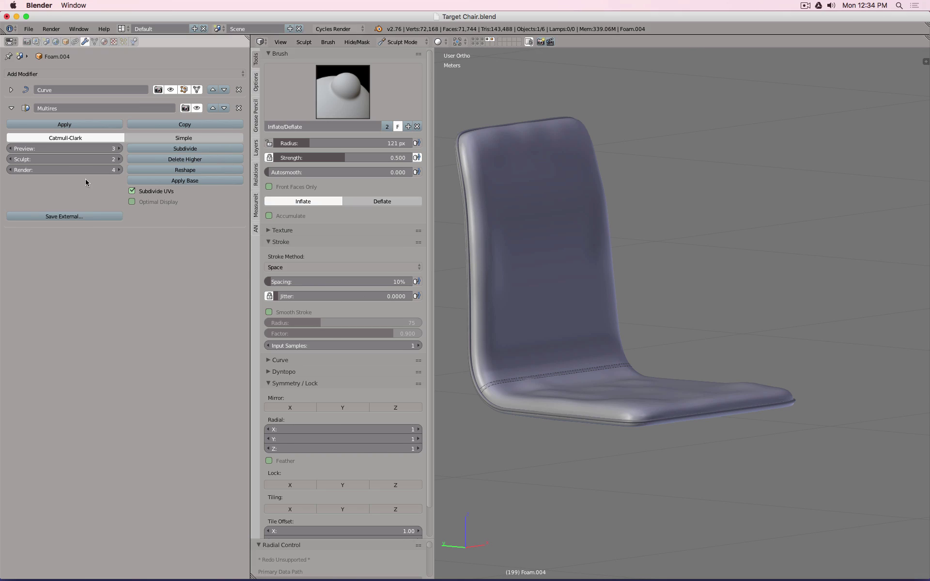
Step: Set the foam's Multires sculpt level back to 5 and view the whole cushion
{"action": "left_click", "coordinate": [82, 160]}
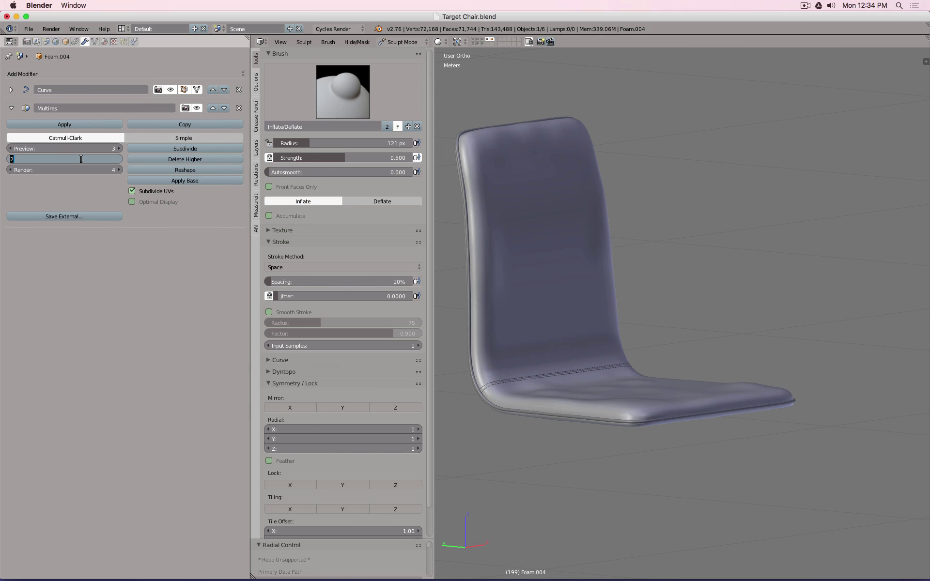
{"action": "type", "text": "5"}
{"action": "key", "text": "Return"}
{"action": "middle_click_drag", "start_coordinate": [640, 257], "coordinate": [595, 256]}
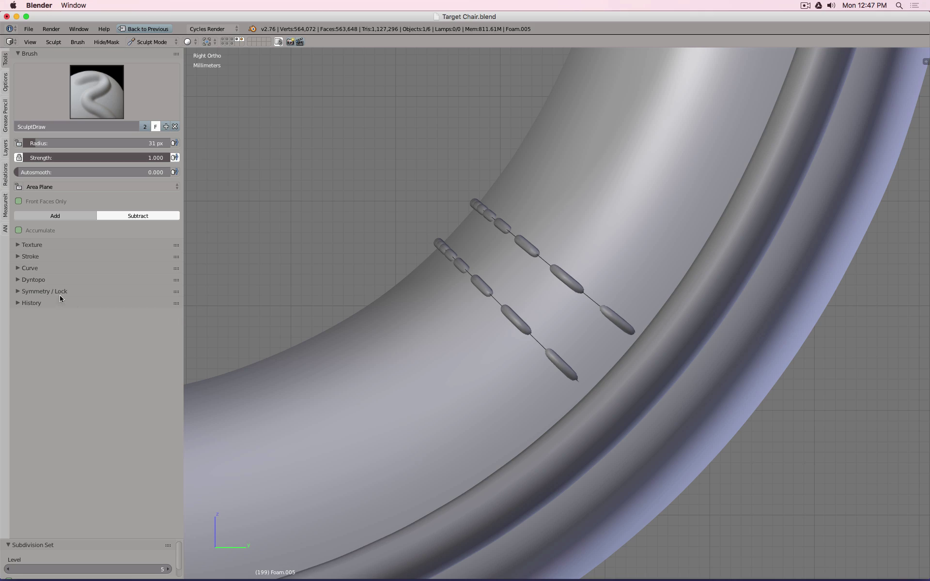
Step: Enable X mirroring for the SculptDraw brush and carve a subtractive groove between the two stitch rows on the cushion's side
{"action": "left_click", "coordinate": [23, 292]}
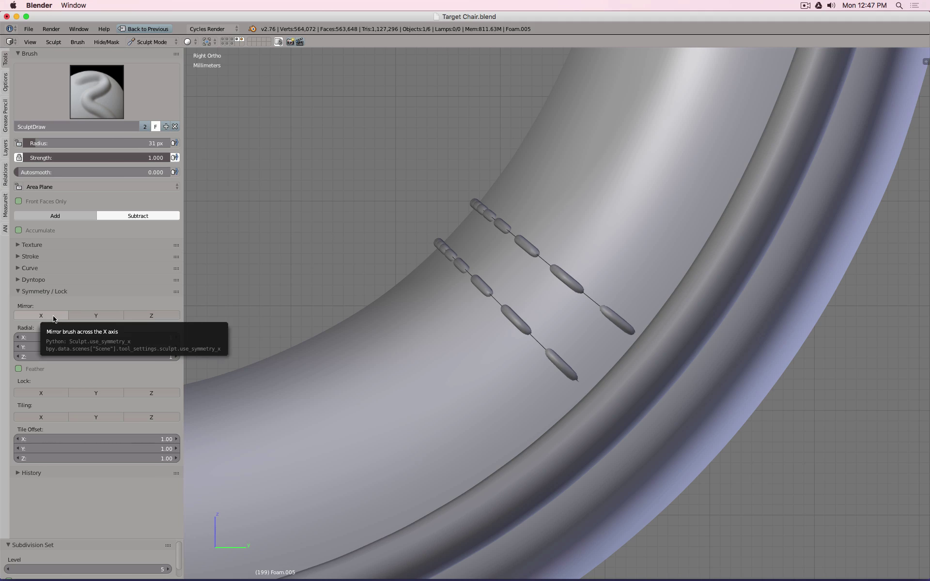
{"action": "left_click", "coordinate": [53, 318]}
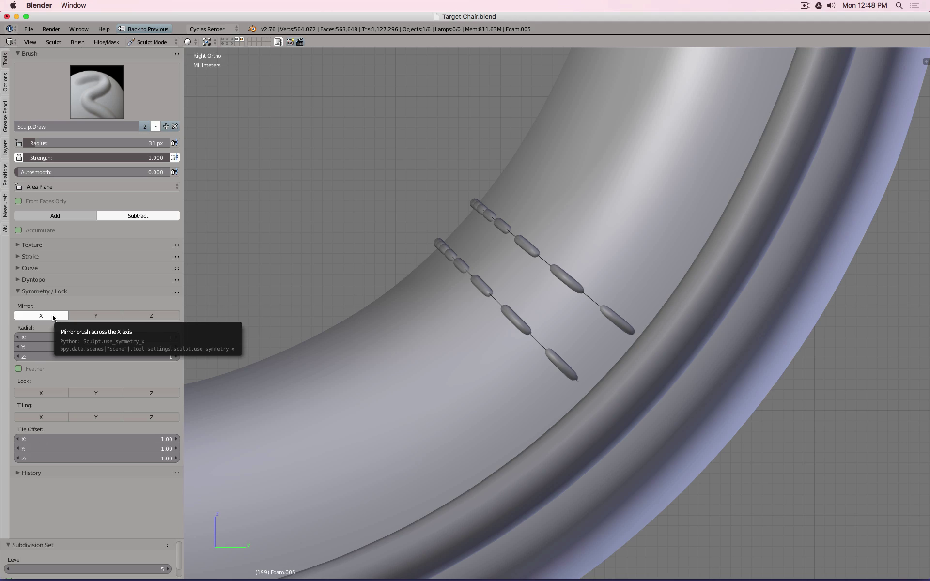
{"action": "mouse_move", "coordinate": [603, 339]}
{"action": "left_mouse_down"}
{"action": "mouse_move", "coordinate": [472, 256]}
{"action": "mouse_move", "coordinate": [436, 207]}
{"action": "left_mouse_up"}
{"action": "key", "text": "ctrl+z"}
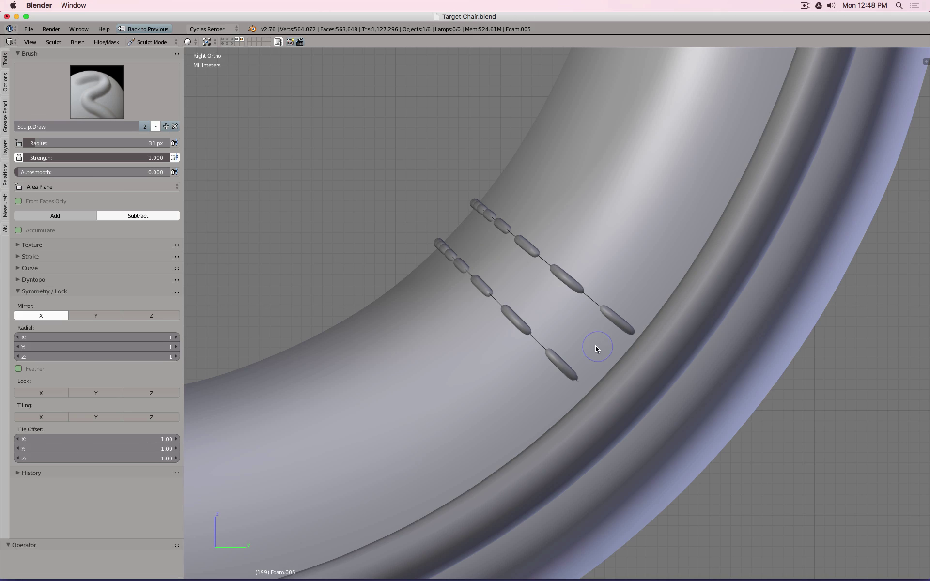
{"action": "mouse_move", "coordinate": [497, 266]}
{"action": "left_mouse_down"}
{"action": "mouse_move", "coordinate": [457, 222]}
{"action": "mouse_move", "coordinate": [463, 233]}
{"action": "left_mouse_up"}
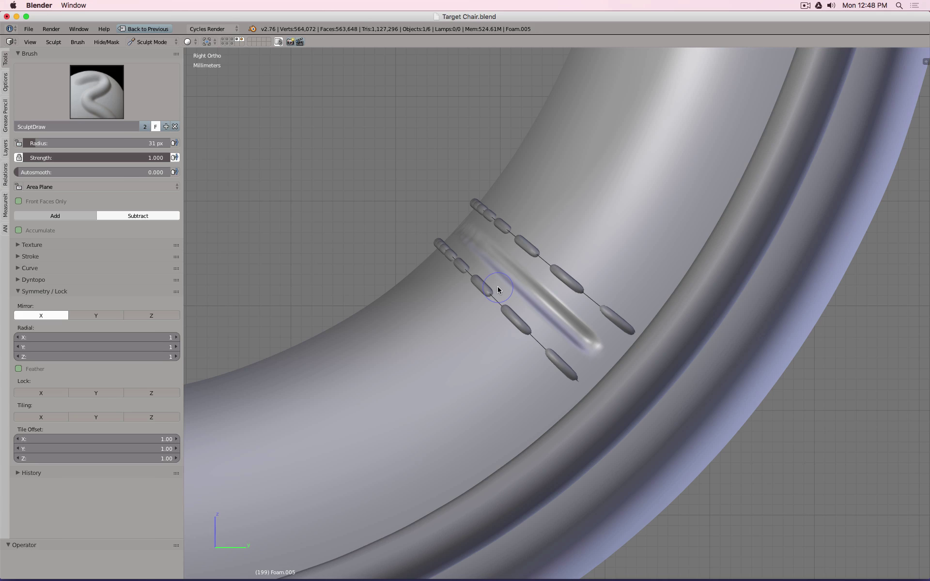
{"action": "scroll", "coordinate": [498, 290], "scroll_direction": "down", "scroll_amount": 10}
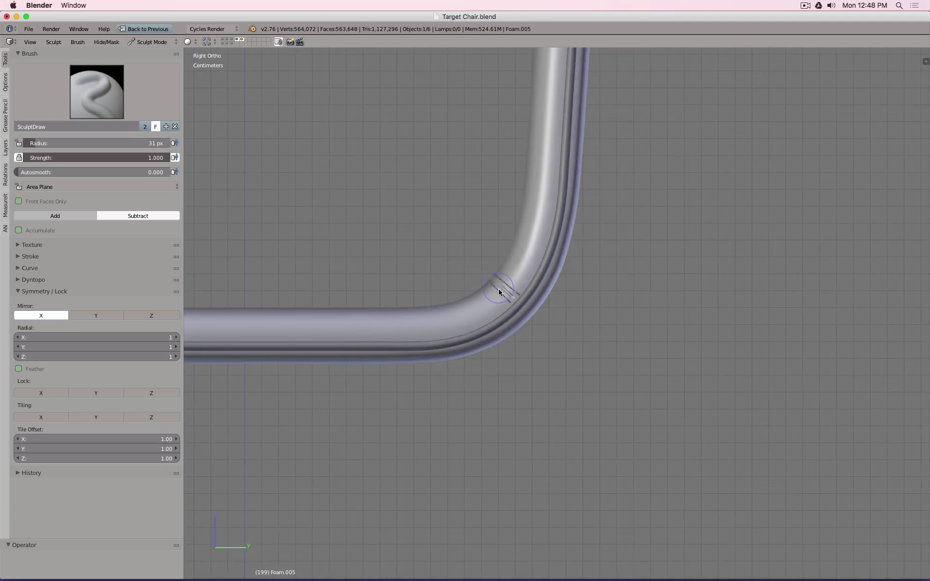
Step: Set the SculptDraw brush to a 24 px radius and 0.794 strength and carve a mirrored groove between the stitch rows at the cushion's side
{"action": "middle_click_drag", "start_coordinate": [498, 292], "coordinate": [523, 322]}
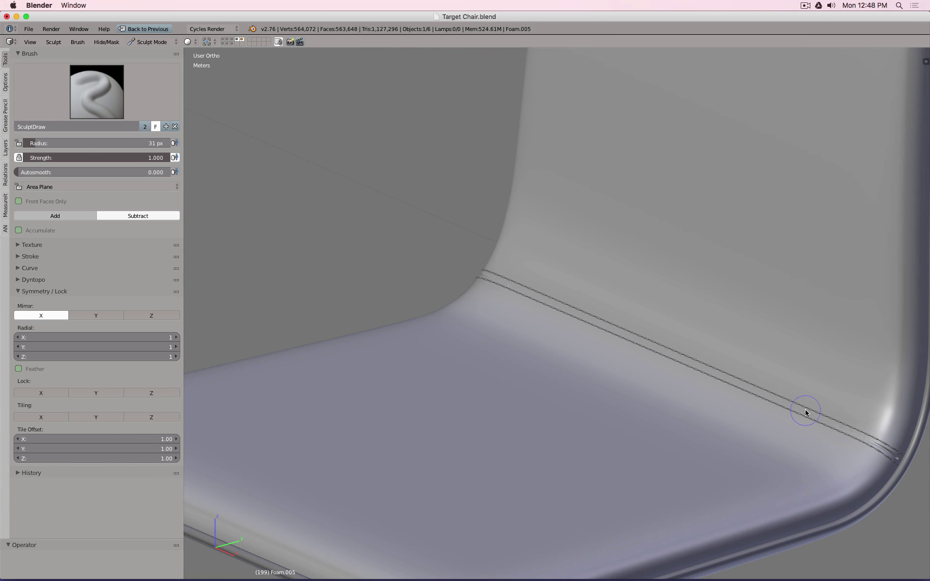
{"action": "key", "text": "KP_3"}
{"action": "scroll", "coordinate": [644, 315], "scroll_direction": "up", "scroll_amount": 10}
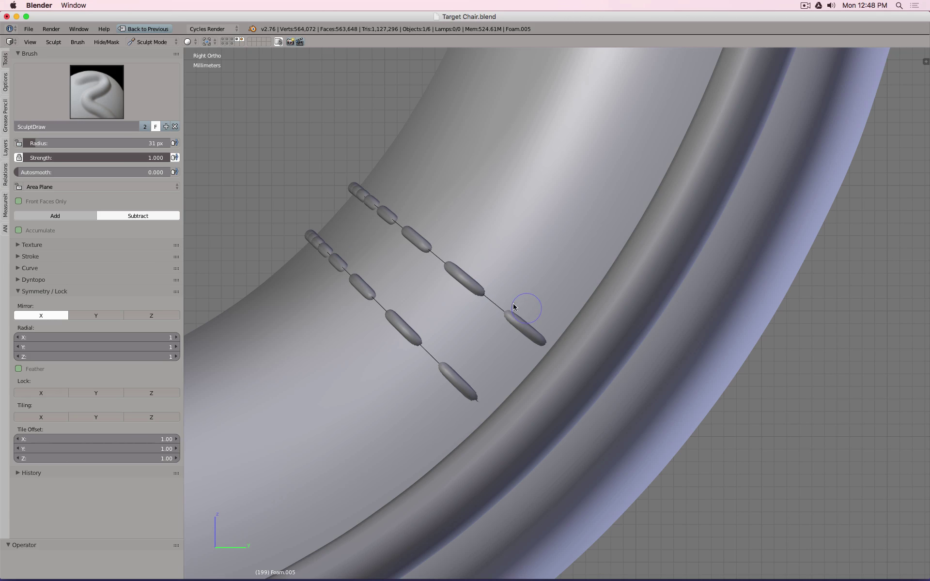
{"action": "left_click", "coordinate": [474, 329], "text": "ctrl"}
{"action": "left_click", "coordinate": [485, 331]}
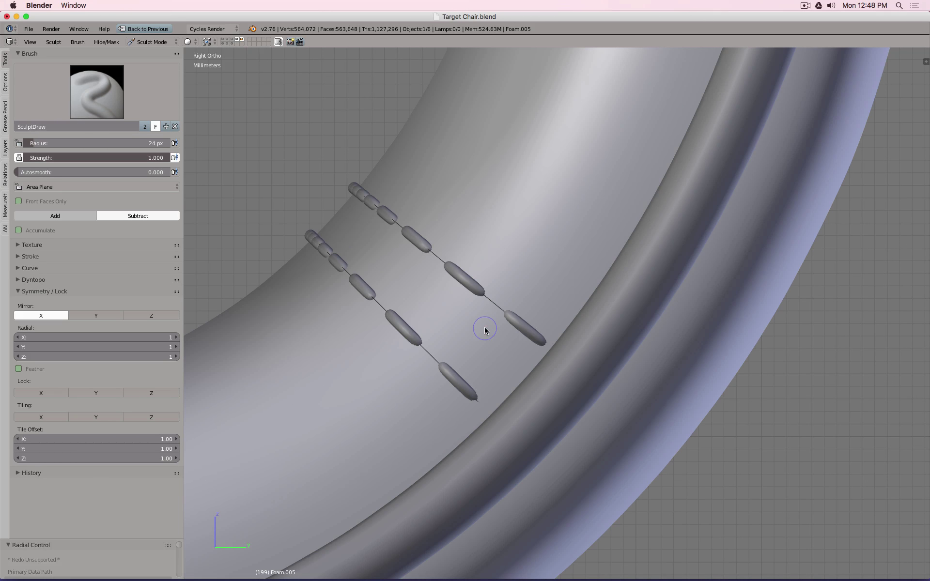
{"action": "key", "text": "shift+f"}
{"action": "left_click_drag", "start_coordinate": [510, 374], "coordinate": [314, 198]}
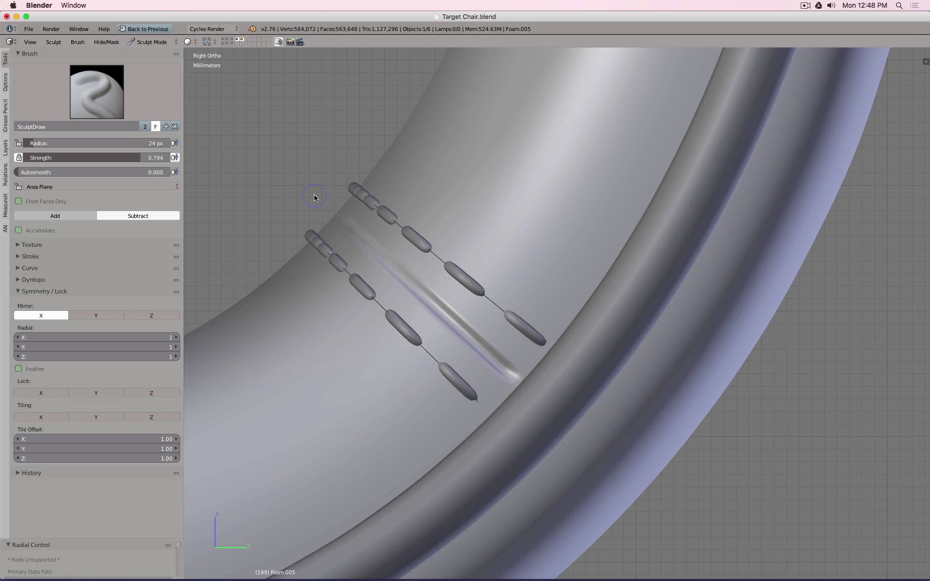
Step: Inspect the mirrored groove at the opposite end of the seam and turn off X mirroring for the brush
{"action": "scroll", "coordinate": [329, 206], "scroll_direction": "down", "scroll_amount": 9}
{"action": "middle_click_drag", "start_coordinate": [333, 209], "coordinate": [350, 228]}
{"action": "scroll", "coordinate": [350, 229], "scroll_direction": "down", "scroll_amount": 3}
{"action": "middle_click_drag", "start_coordinate": [514, 345], "coordinate": [368, 339]}
{"action": "scroll", "coordinate": [368, 339], "scroll_direction": "up", "scroll_amount": 5}
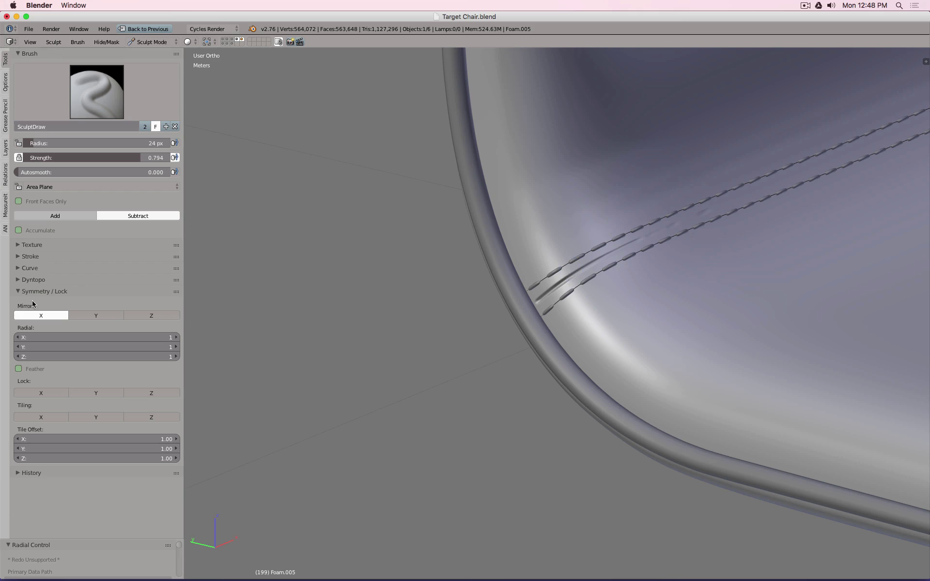
{"action": "left_click", "coordinate": [41, 316]}
Step: Frame the full seam horizontally from a raised front view without the tool shelf and reduce the brush radius
{"action": "scroll", "coordinate": [572, 290], "scroll_direction": "down", "scroll_amount": 6}
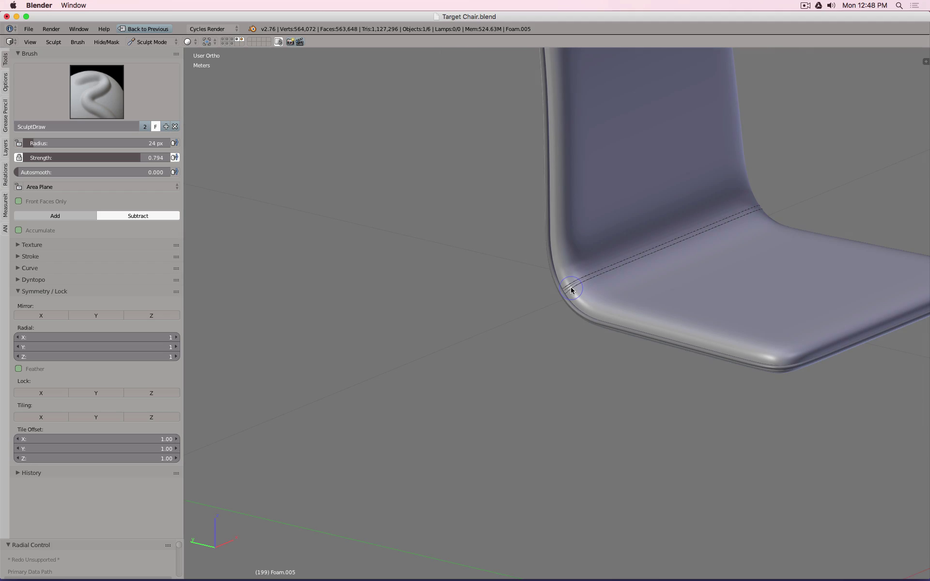
{"action": "key", "text": "KP_3"}
{"action": "key", "text": "KP_1"}
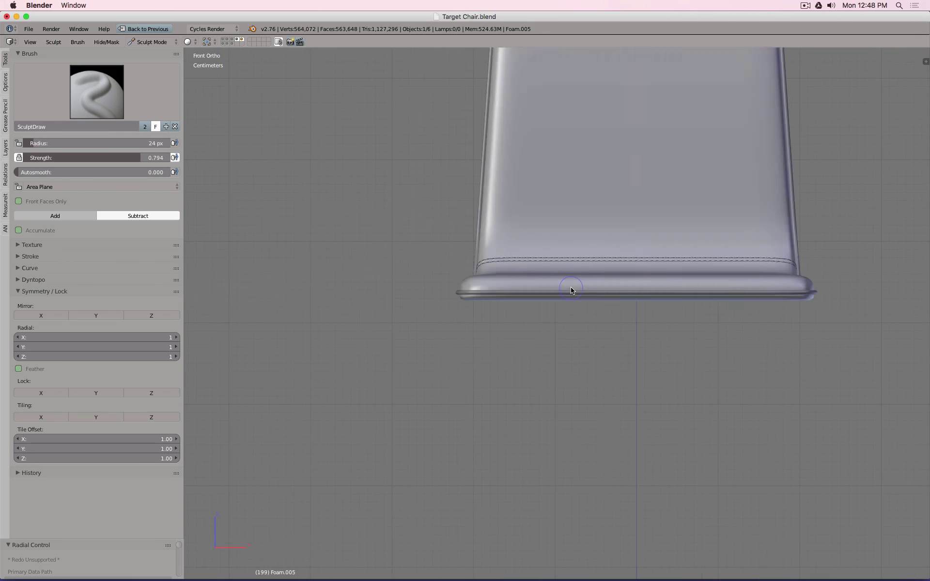
{"action": "key", "text": "KP_8"}
{"action": "key", "text": "KP_8"}
{"action": "key", "text": "KP_8"}
{"action": "scroll", "coordinate": [596, 357], "scroll_direction": "up", "scroll_amount": 5}
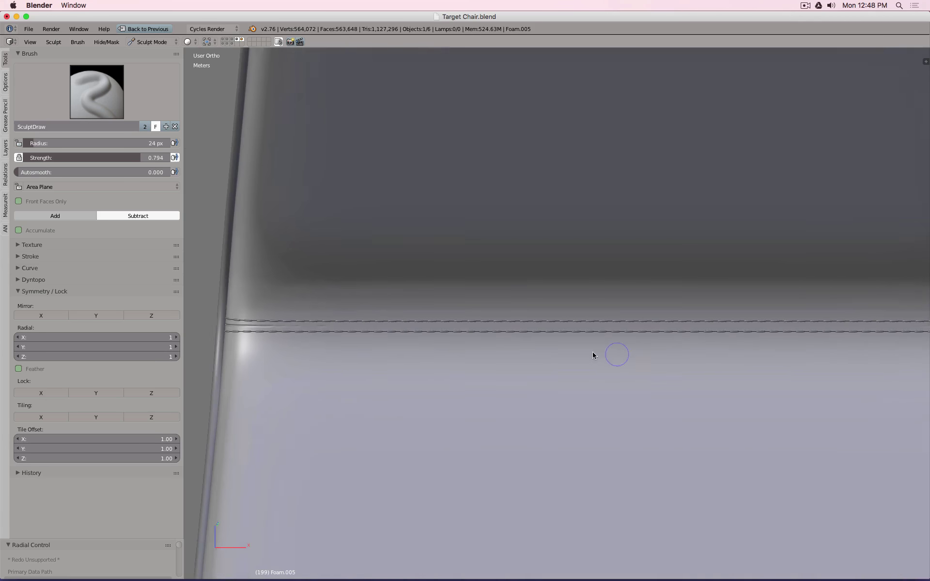
{"action": "scroll", "coordinate": [588, 321], "scroll_direction": "down", "scroll_amount": 3}
{"action": "key", "text": "t"}
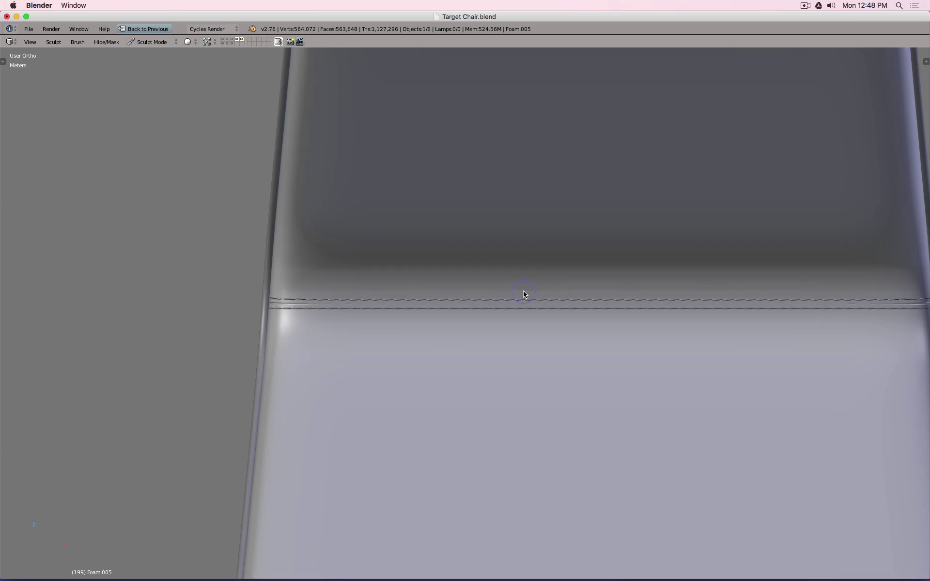
{"action": "scroll", "coordinate": [465, 298], "scroll_direction": "up", "scroll_amount": 3}
{"action": "scroll", "coordinate": [437, 303], "scroll_direction": "up", "scroll_amount": 2}
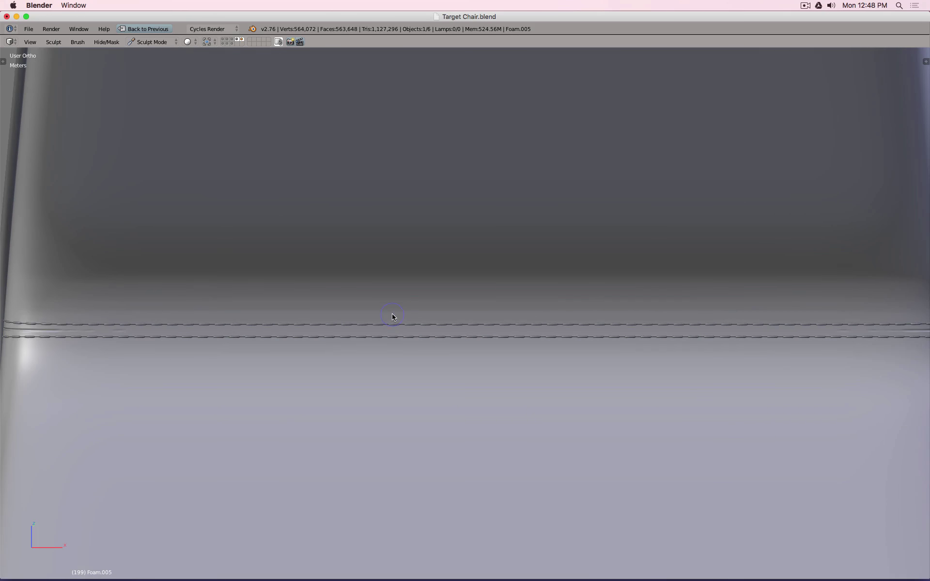
{"action": "scroll", "coordinate": [727, 349], "scroll_direction": "down", "scroll_amount": 1}
{"action": "key", "text": "f"}
Step: Try to carve one long groove between the stitch rows across the cushion and undo the stroke
{"action": "left_click_drag", "start_coordinate": [523, 334], "coordinate": [169, 333]}
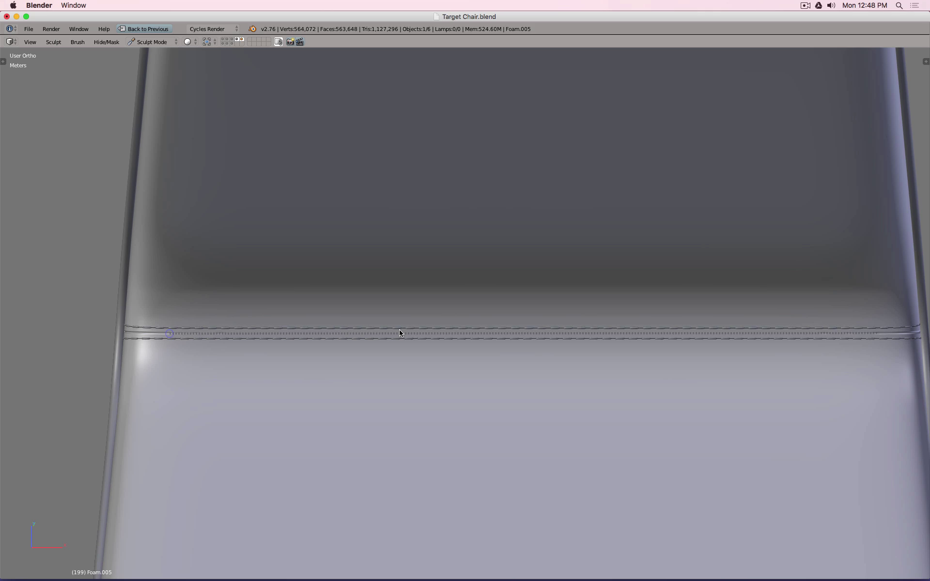
{"action": "left_click_drag", "start_coordinate": [400, 333], "coordinate": [400, 333]}
{"action": "key", "text": "ctrl+z"}
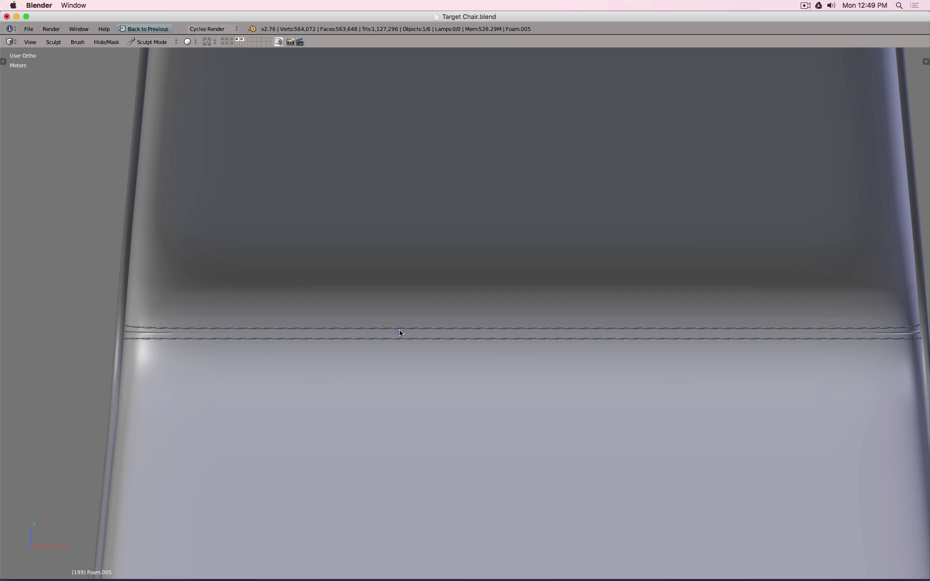
Step: Adjust the brush strength and carve one continuous groove between the two stitch rows across the cushion, undoing and redoing uneven strokes
{"action": "key", "text": "shift+f"}
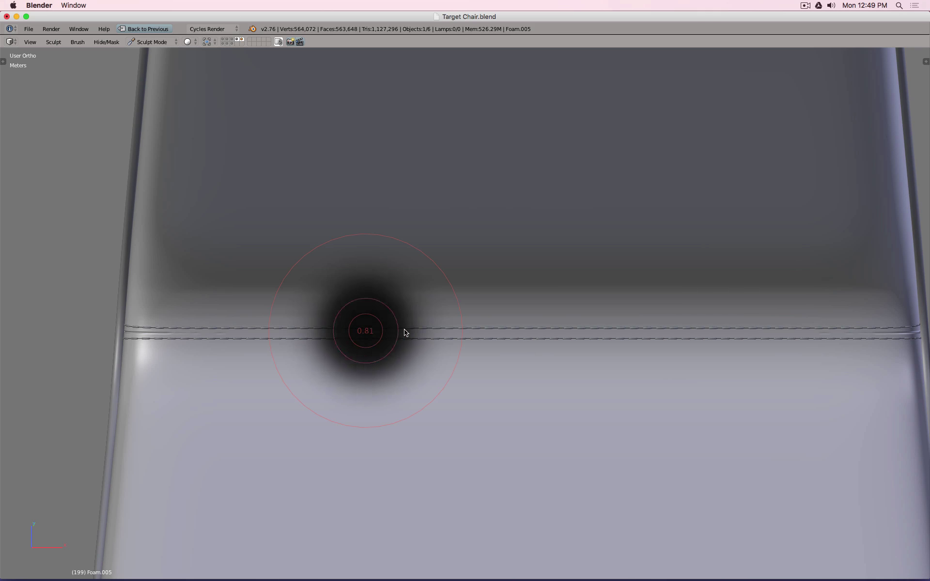
{"action": "left_click", "coordinate": [436, 332]}
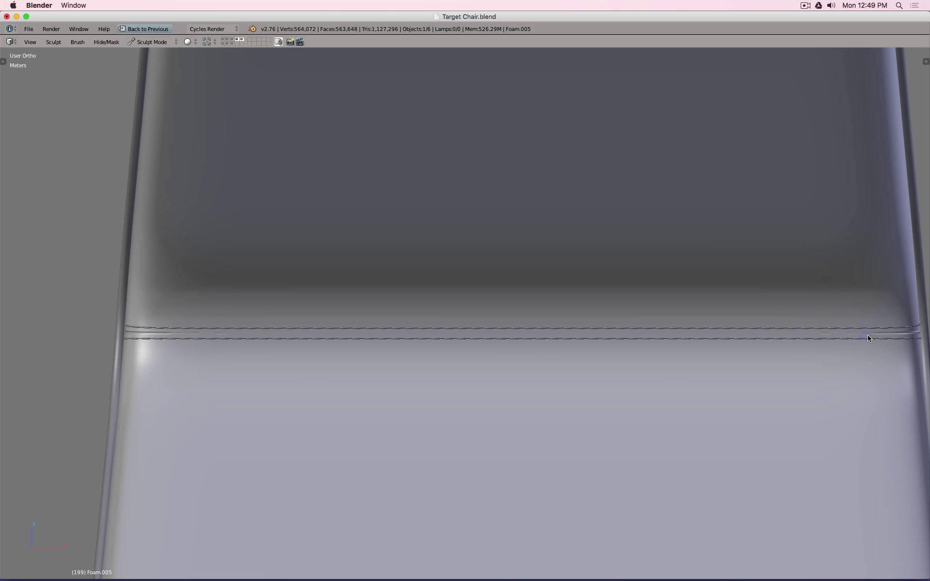
{"action": "left_click_drag", "start_coordinate": [876, 335], "coordinate": [165, 334]}
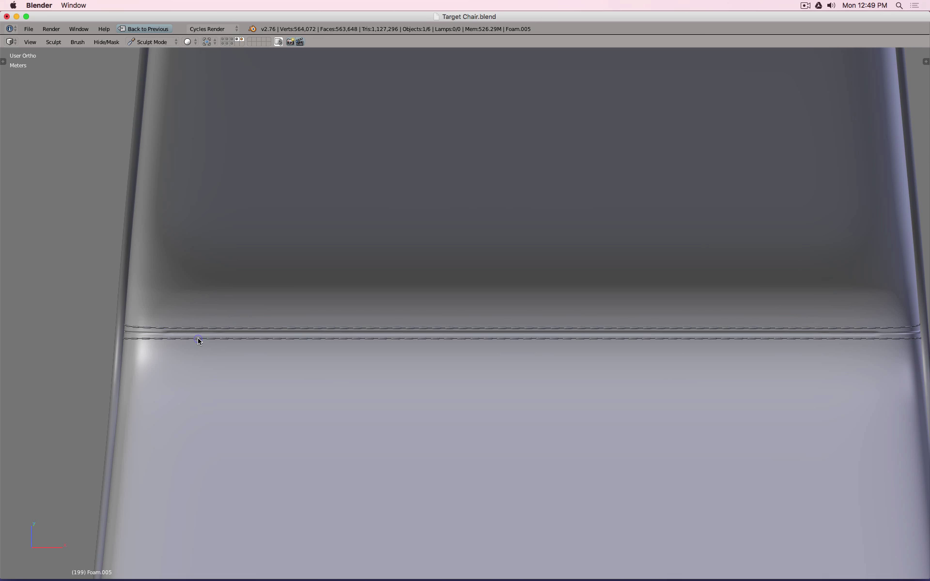
{"action": "key", "text": "ctrl+z"}
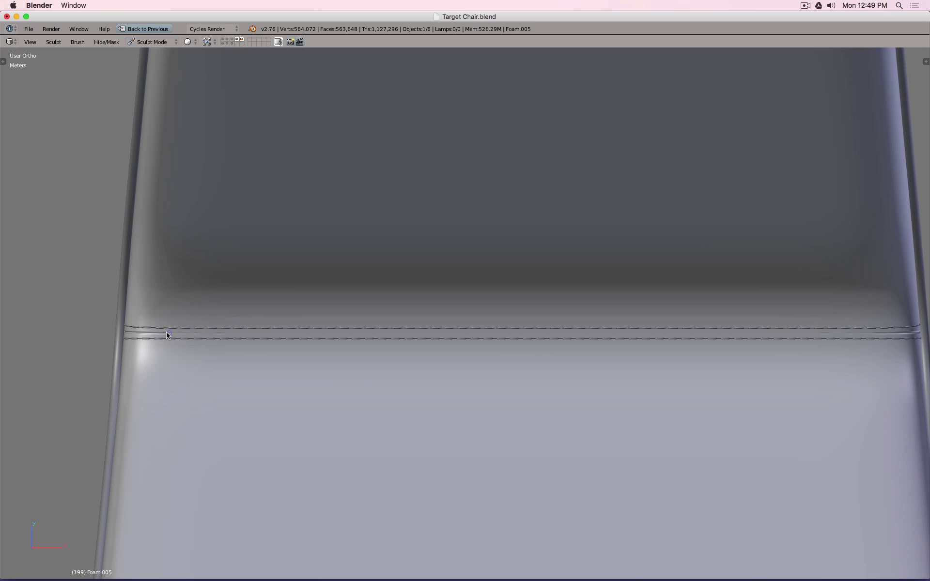
{"action": "mouse_move", "coordinate": [165, 334]}
{"action": "left_mouse_down"}
{"action": "mouse_move", "coordinate": [662, 369]}
{"action": "mouse_move", "coordinate": [873, 346]}
{"action": "left_mouse_up"}
{"action": "left_click_drag", "start_coordinate": [880, 335], "coordinate": [880, 335]}
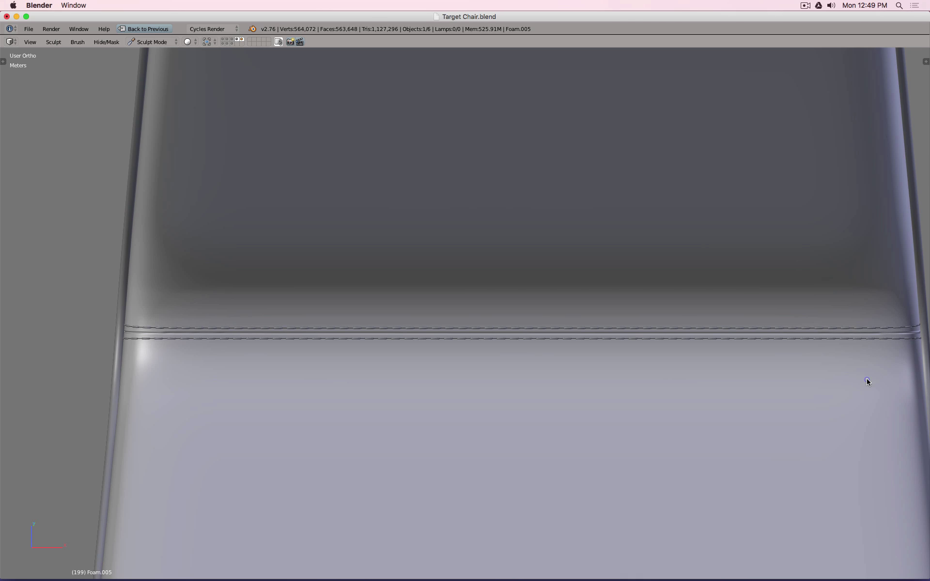
{"action": "key", "text": "super+z"}
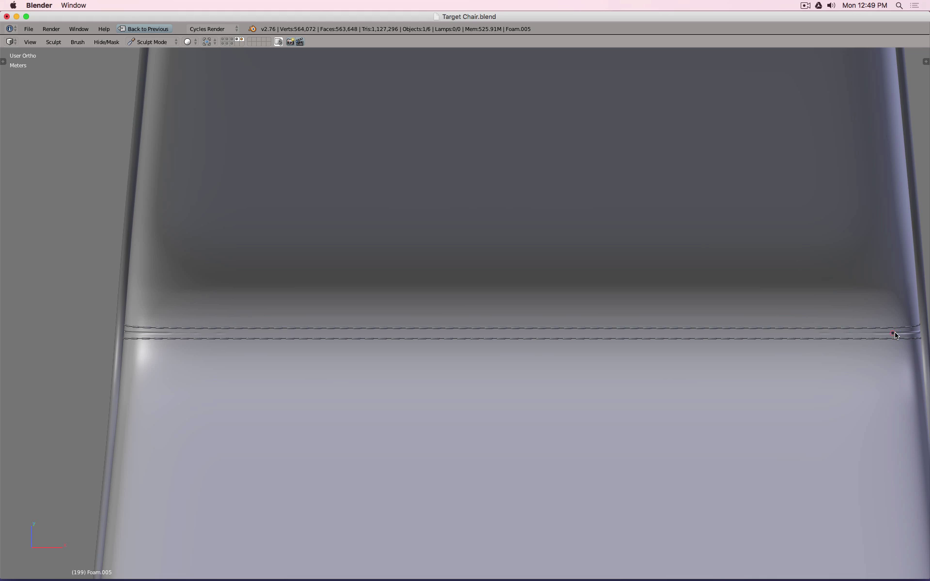
{"action": "mouse_move", "coordinate": [895, 335]}
{"action": "left_mouse_down"}
{"action": "mouse_move", "coordinate": [399, 325]}
{"action": "mouse_move", "coordinate": [135, 335]}
{"action": "mouse_move", "coordinate": [163, 336]}
{"action": "left_mouse_up"}
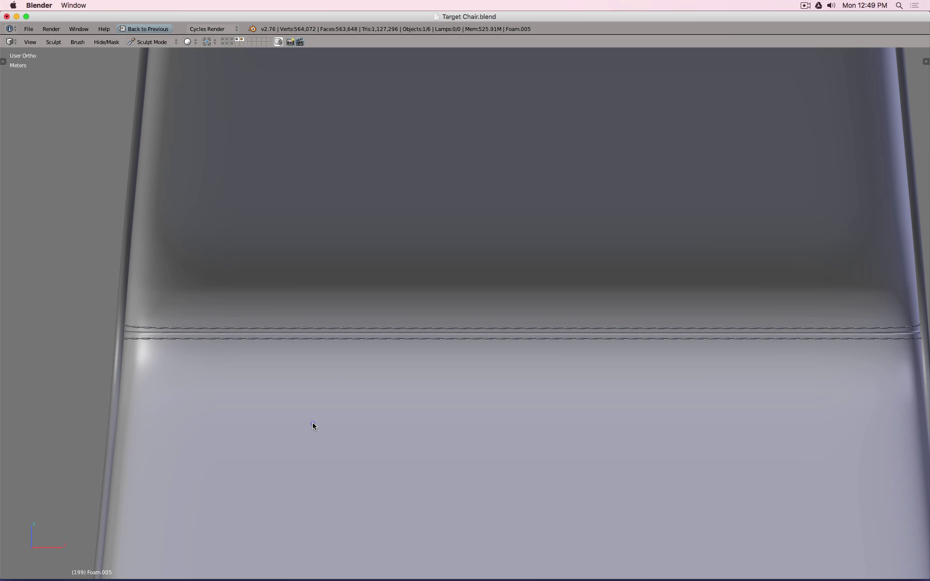
Step: Examine the carved seam groove up close at its end and from several angles, including the whole cushion
{"action": "scroll", "coordinate": [312, 423], "scroll_direction": "down", "scroll_amount": 1}
{"action": "middle_click_drag", "start_coordinate": [312, 422], "coordinate": [423, 385]}
{"action": "scroll", "coordinate": [478, 322], "scroll_direction": "up", "scroll_amount": 13}
{"action": "scroll", "coordinate": [480, 322], "scroll_direction": "down", "scroll_amount": 4}
{"action": "middle_click_drag", "start_coordinate": [457, 340], "coordinate": [374, 463]}
{"action": "scroll", "coordinate": [481, 348], "scroll_direction": "down", "scroll_amount": 9}
{"action": "scroll", "coordinate": [480, 322], "scroll_direction": "up", "scroll_amount": 10}
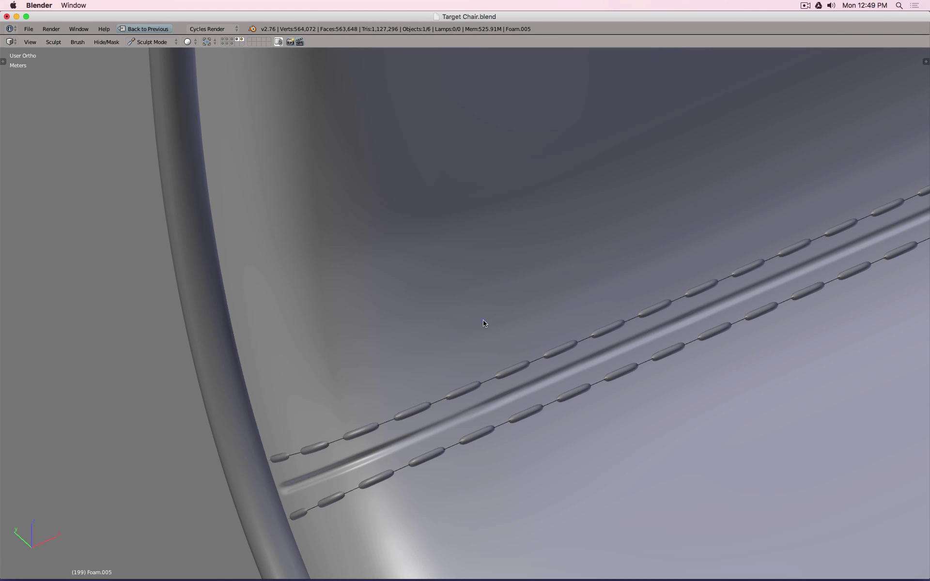
{"action": "scroll", "coordinate": [452, 419], "scroll_direction": "down", "scroll_amount": 10}
{"action": "middle_click_drag", "start_coordinate": [502, 342], "coordinate": [513, 321]}
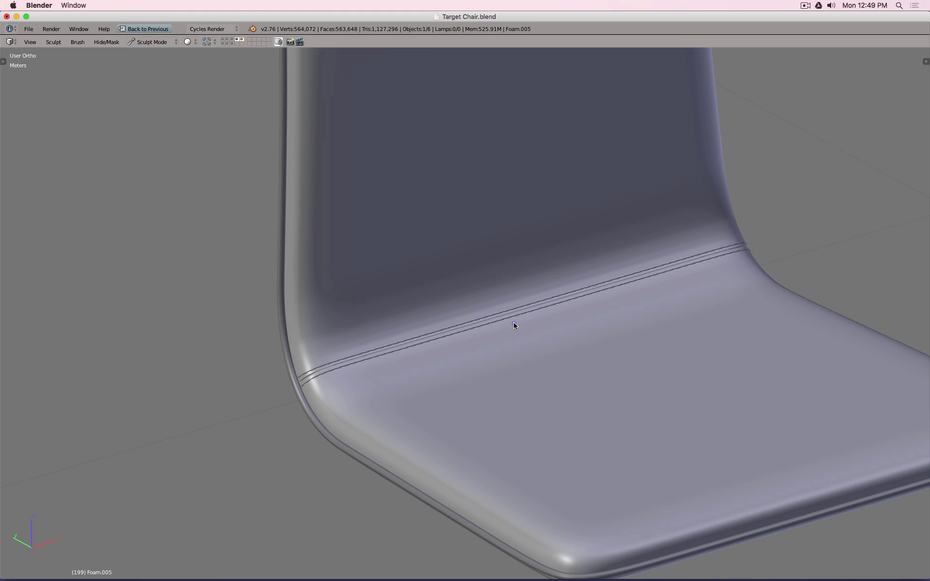
{"action": "scroll", "coordinate": [556, 331], "scroll_direction": "down", "scroll_amount": 2}
{"action": "middle_click_drag", "start_coordinate": [625, 327], "coordinate": [573, 297]}
{"action": "scroll", "coordinate": [530, 319], "scroll_direction": "down", "scroll_amount": 5}
{"action": "key", "text": "n"}
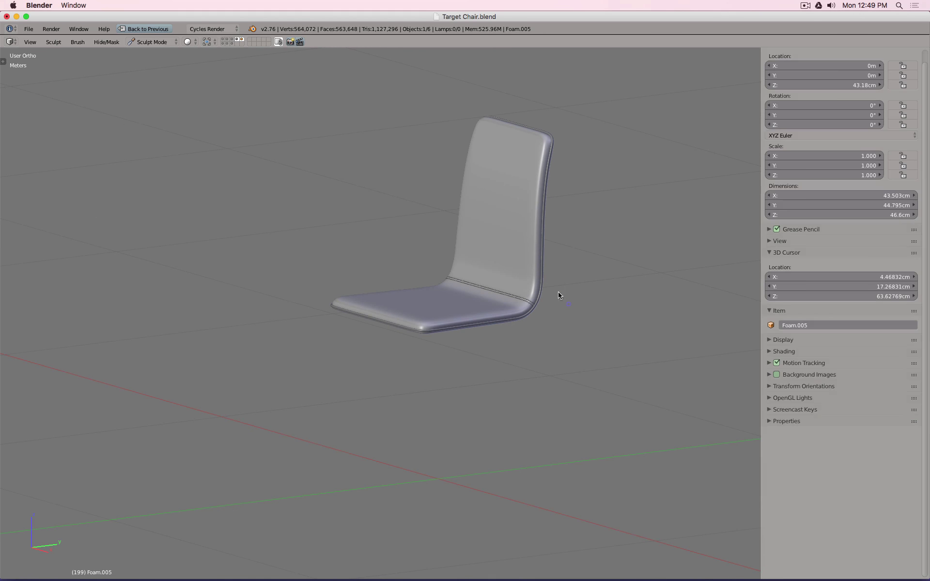
{"action": "key", "text": "t"}
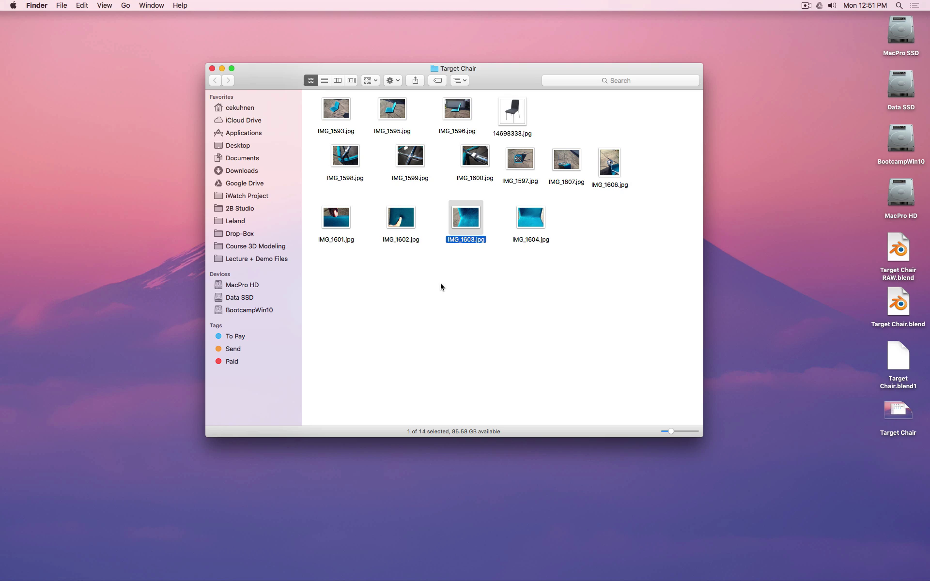
Step: Preview reference photo IMG_1598.jpg in Finder to study the block on the chair's metal tube, and return to Blender
{"action": "left_click", "coordinate": [339, 158]}
{"action": "key", "text": "space"}
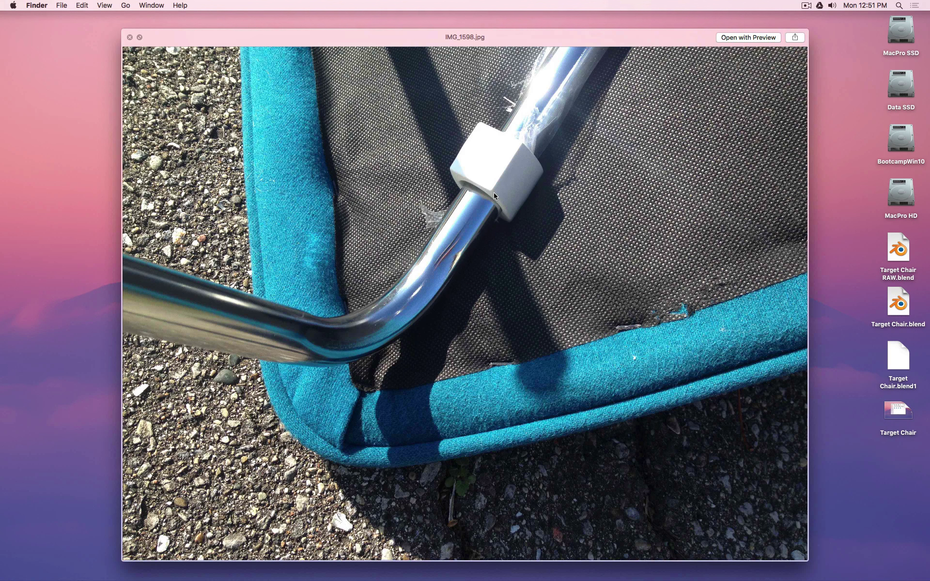
{"action": "key", "text": "super+Tab"}
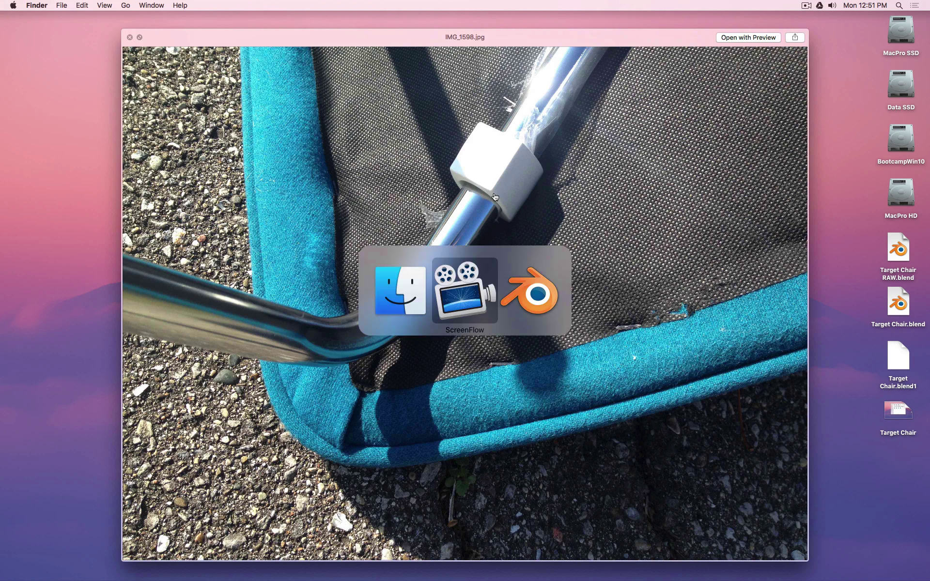
{"action": "key", "text": "super+Tab"}
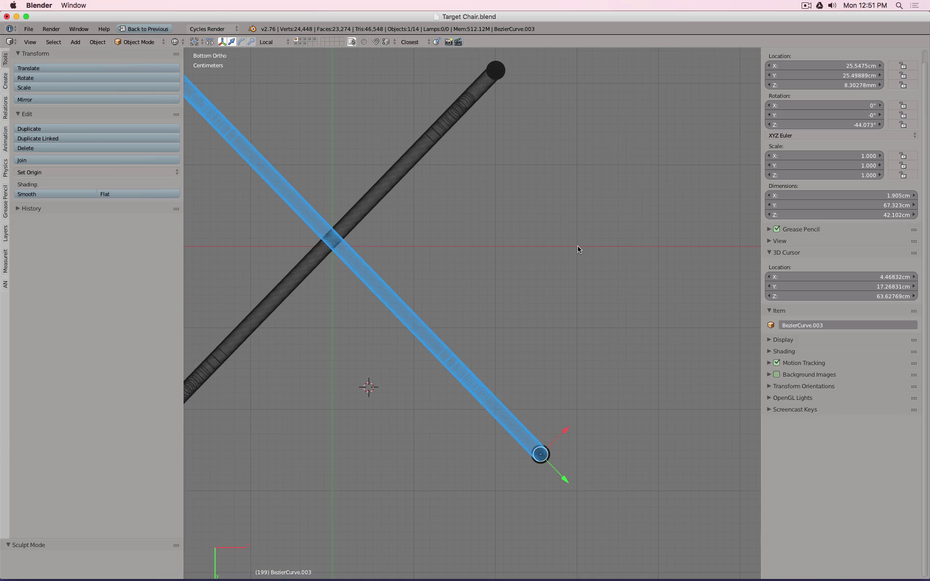
Step: Snap the 3D cursor to the selected tube curve's origin at its foot and add a cube there
{"action": "key", "text": "shift+s"}
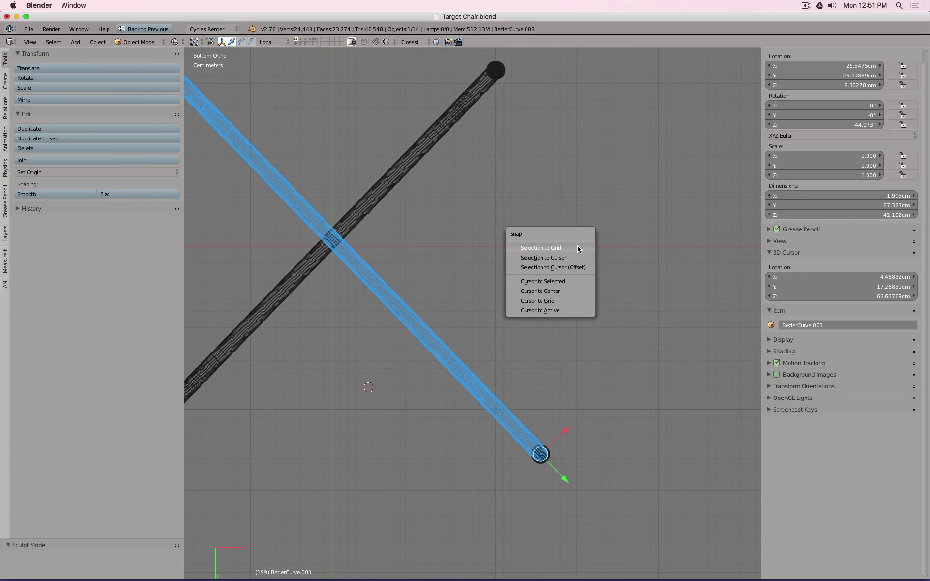
{"action": "left_click", "coordinate": [561, 282]}
{"action": "key", "text": "shift+a"}
{"action": "mouse_move", "coordinate": [578, 308]}
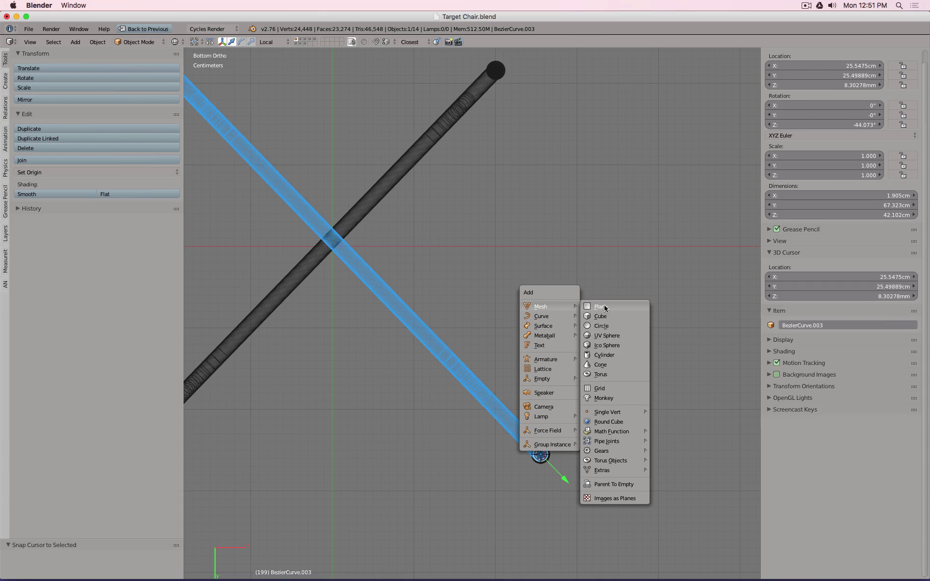
{"action": "left_click", "coordinate": [608, 316]}
Step: Scale the cube's mesh down in Edit Mode to about 3.8 cm per side around the tube's end
{"action": "key", "text": "Tab"}
{"action": "key", "text": "s"}
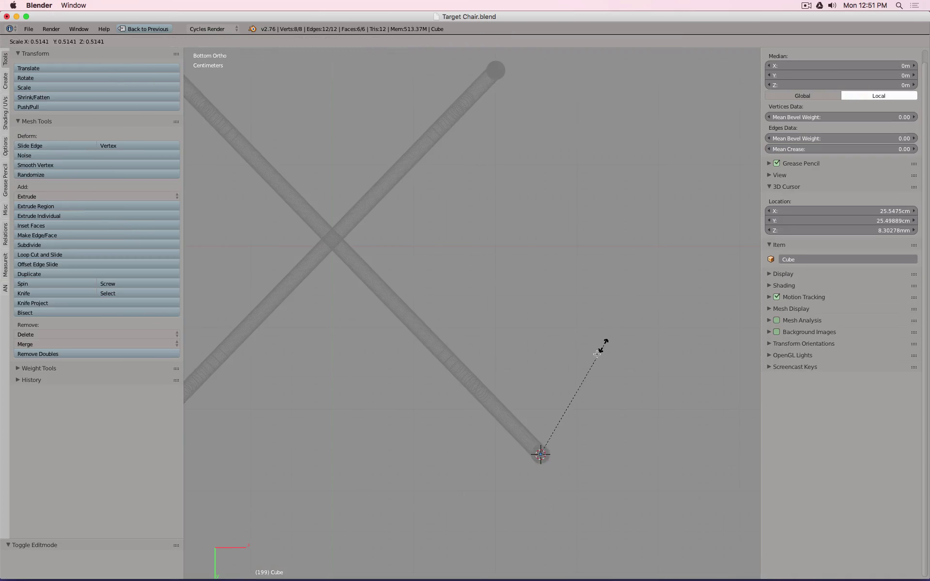
{"action": "left_click", "coordinate": [675, 253]}
{"action": "key", "text": "s"}
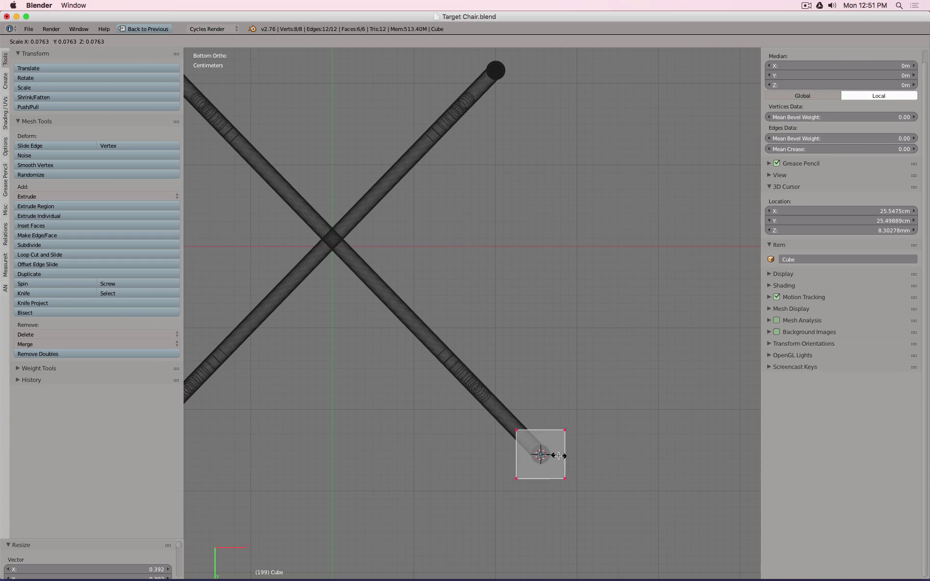
{"action": "left_click", "coordinate": [539, 452]}
{"action": "scroll", "coordinate": [535, 450], "scroll_direction": "up", "scroll_amount": 4}
{"action": "key", "text": "Tab"}
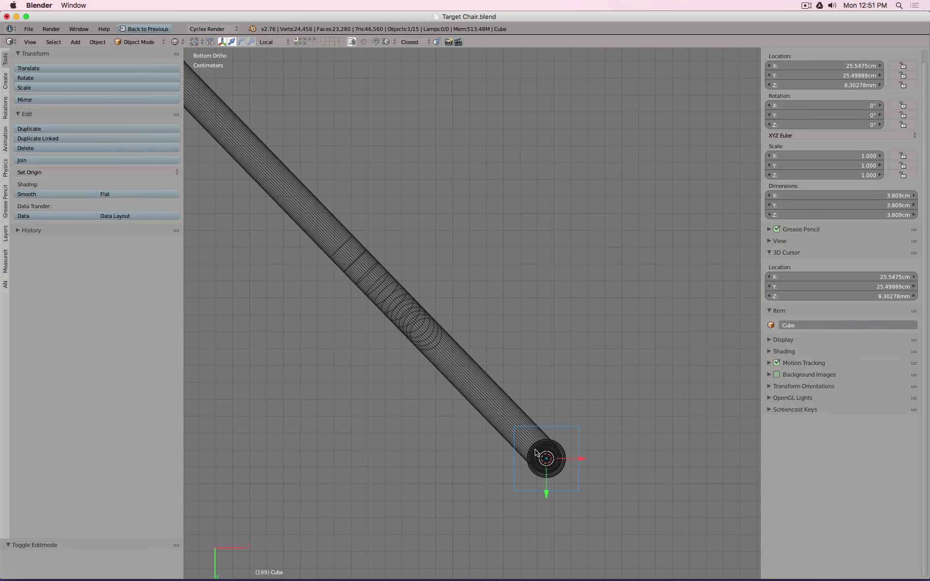
Step: Copy the tube curve's Z rotation of -44.073° to the cube so the cube aligns with the tube
{"action": "right_click", "coordinate": [485, 400]}
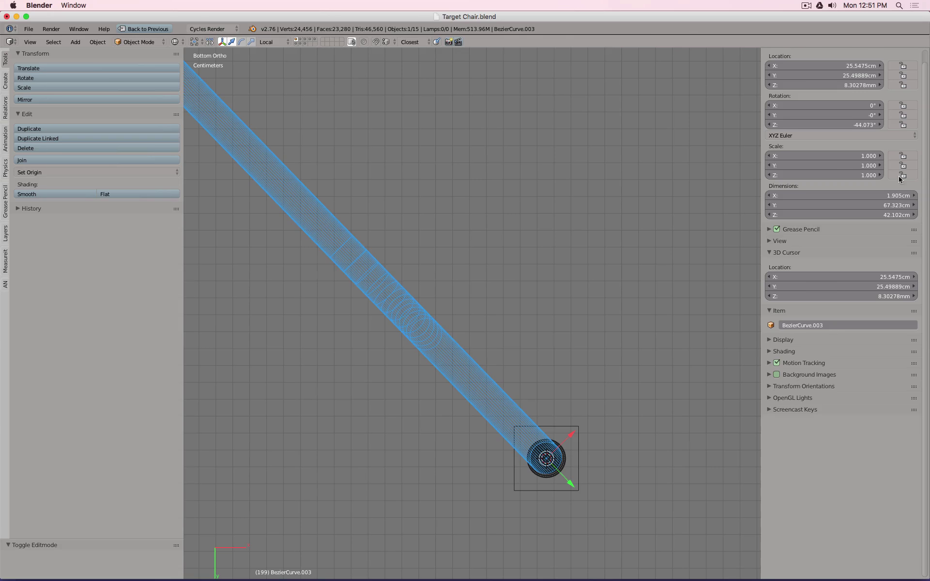
{"action": "left_click", "coordinate": [844, 125]}
{"action": "key", "text": "ctrl+c"}
{"action": "key", "text": "Escape"}
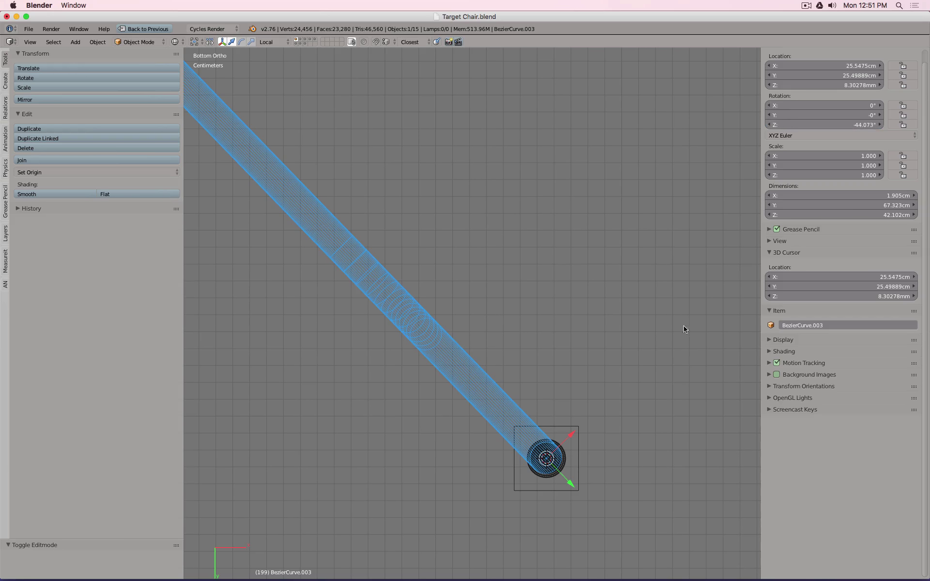
{"action": "right_click", "coordinate": [563, 427]}
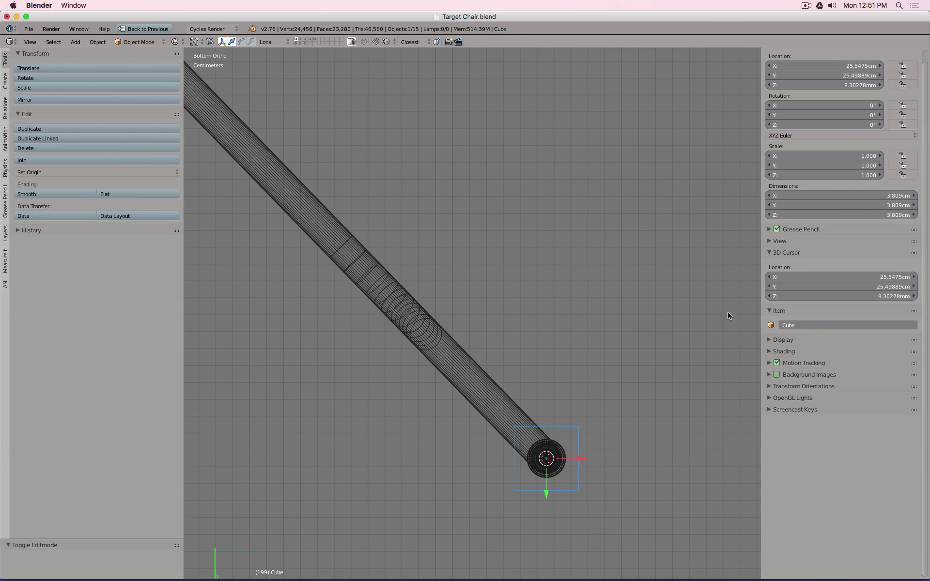
{"action": "left_click", "coordinate": [805, 125]}
{"action": "key", "text": "ctrl+v"}
{"action": "key", "text": "Return"}
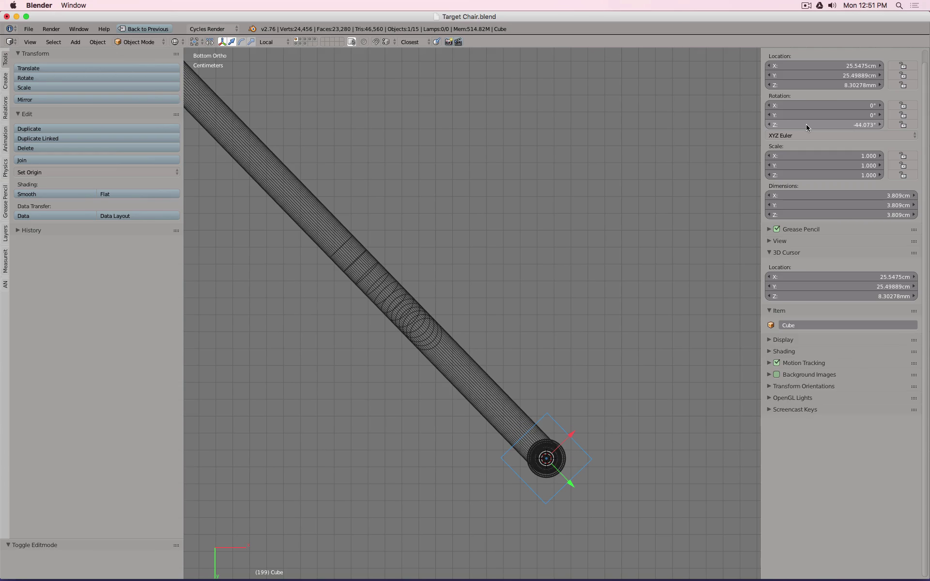
Step: Raise the cube along its Z axis to a height of about 42.1 cm, level with the horizontal tubes of the frame
{"action": "scroll", "coordinate": [551, 268], "scroll_direction": "down", "scroll_amount": 8}
{"action": "mouse_move", "coordinate": [551, 269]}
{"action": "middle_mouse_down"}
{"action": "mouse_move", "coordinate": [584, 266]}
{"action": "mouse_move", "coordinate": [660, 223]}
{"action": "middle_mouse_up"}
{"action": "key", "text": "shift+z"}
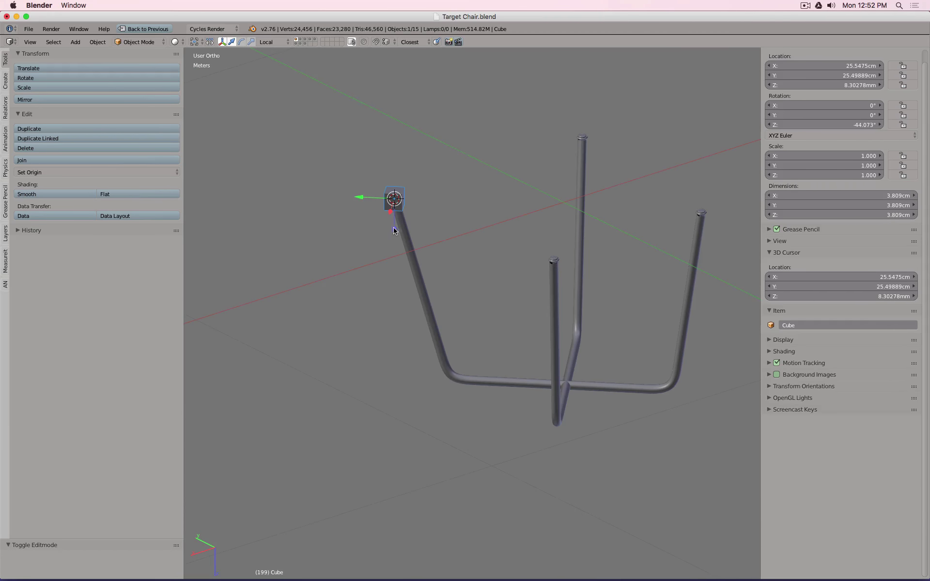
{"action": "key", "text": "g"}
{"action": "key", "text": "z"}
{"action": "left_click", "coordinate": [415, 396]}
{"action": "key", "text": "KP_1"}
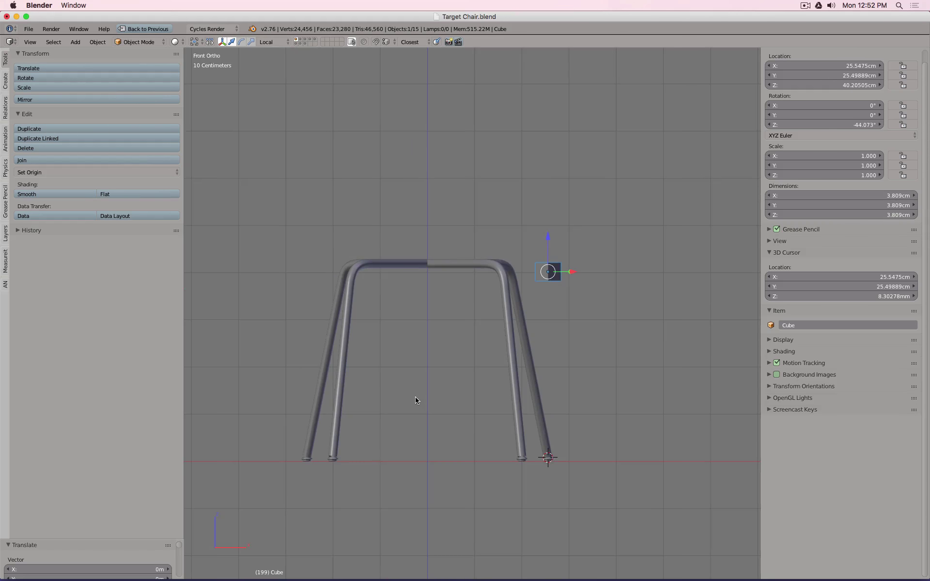
{"action": "scroll", "coordinate": [415, 400], "scroll_direction": "up", "scroll_amount": 8}
{"action": "scroll", "coordinate": [538, 285], "scroll_direction": "up", "scroll_amount": 4, "text": "shift"}
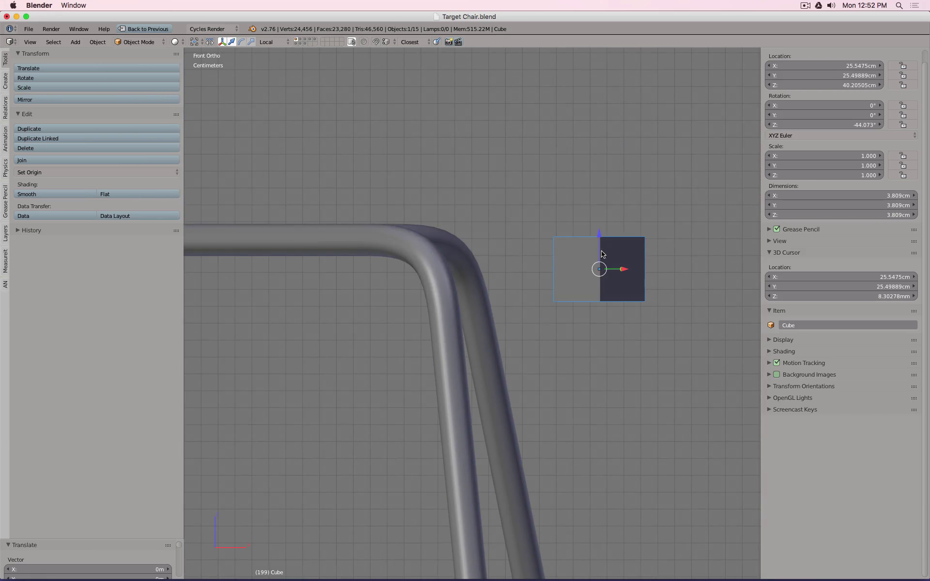
{"action": "key", "text": "g"}
{"action": "key", "text": "z"}
{"action": "key", "text": "z"}
{"action": "left_click", "coordinate": [599, 205]}
Step: Slide the cube along its local Y axis onto the horizontal tube, to about X 11.34 cm, Y 10.83 cm
{"action": "key", "text": "KP_7"}
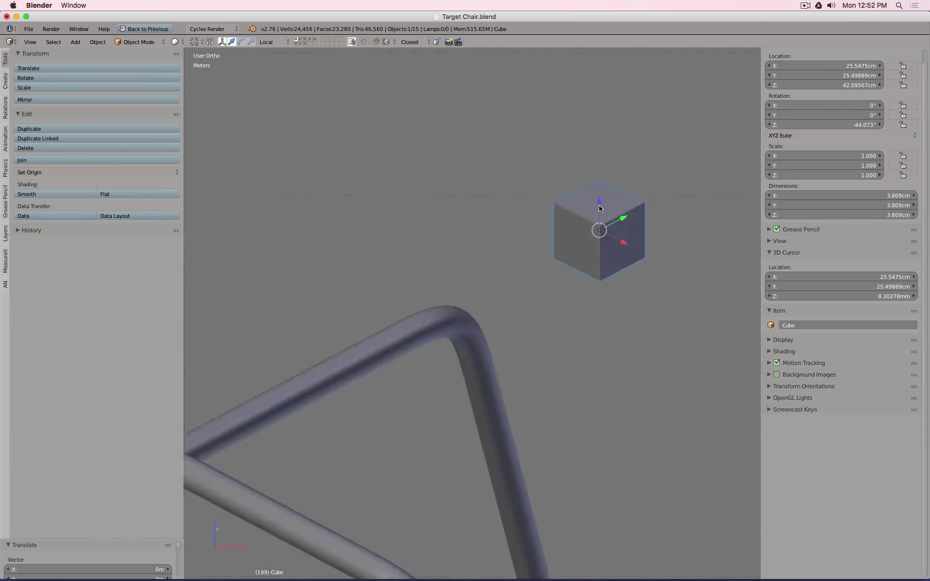
{"action": "scroll", "coordinate": [581, 237], "scroll_direction": "down", "scroll_amount": 4}
{"action": "key", "text": "g"}
{"action": "key", "text": "y"}
{"action": "key", "text": "y"}
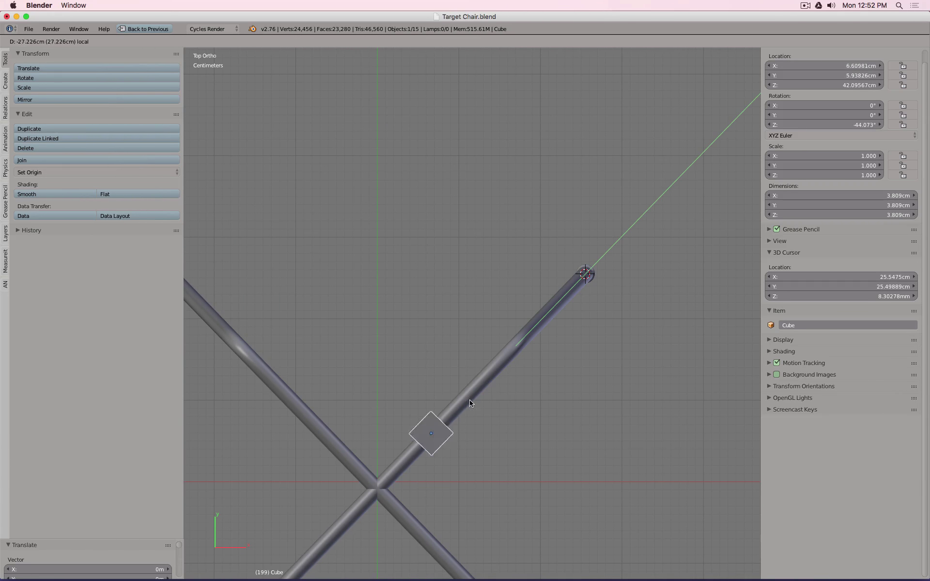
{"action": "left_click", "coordinate": [497, 377]}
Step: Select the cube's top face in Edit Mode, return to Object Mode and show the layers containing the chair seat
{"action": "middle_click_drag", "start_coordinate": [496, 376], "coordinate": [541, 263]}
{"action": "key", "text": "KP_Decimal"}
{"action": "key", "text": "Tab"}
{"action": "right_click", "coordinate": [390, 256]}
{"action": "key", "text": "a"}
{"action": "key", "text": "Tab"}
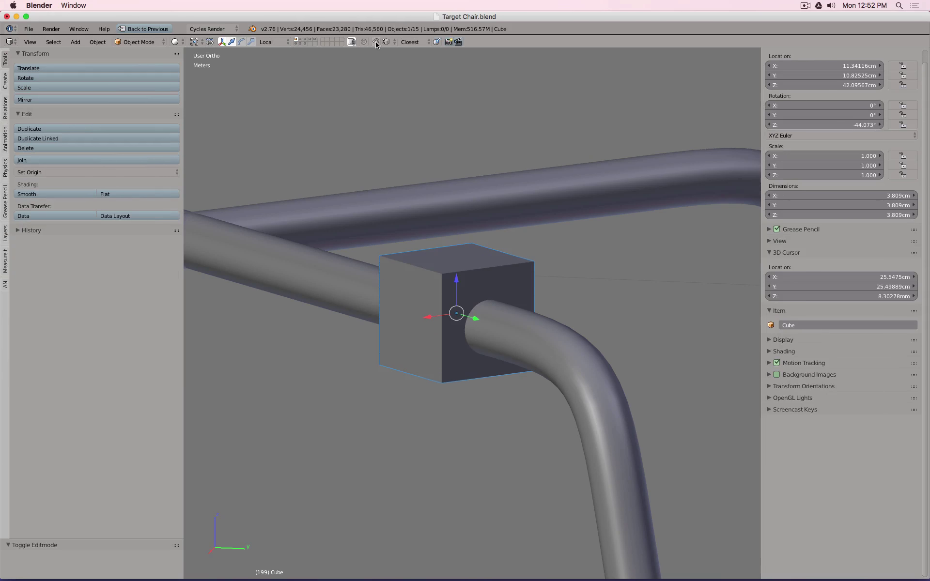
{"action": "left_click", "coordinate": [306, 42], "text": "shift"}
{"action": "left_click", "coordinate": [306, 41], "text": "shift"}
{"action": "left_click", "coordinate": [301, 42], "text": "shift"}
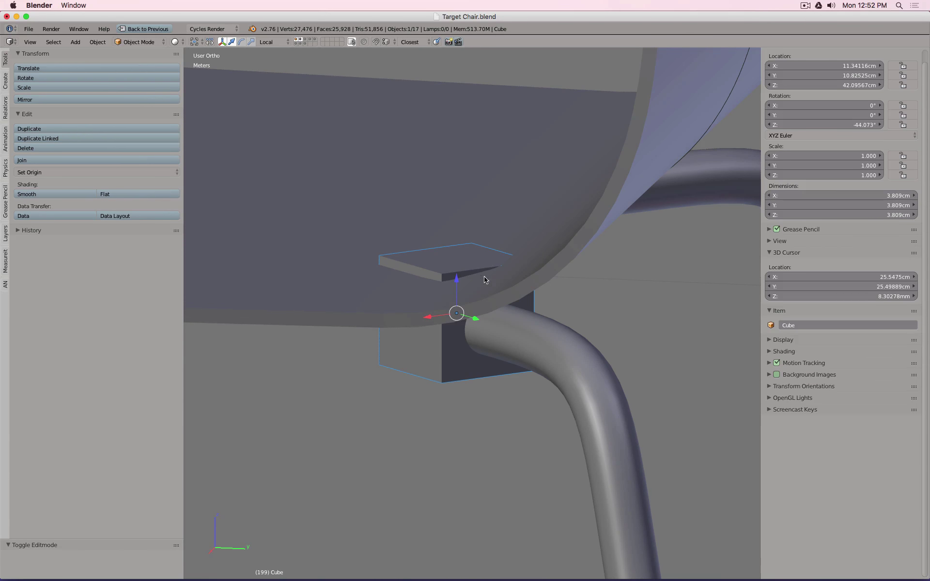
Step: Lower the cube's top face along local Z to about 1 cm above the cube's origin, to fit beneath the seat
{"action": "key", "text": "Tab"}
{"action": "left_click_drag", "start_coordinate": [454, 226], "coordinate": [456, 245]}
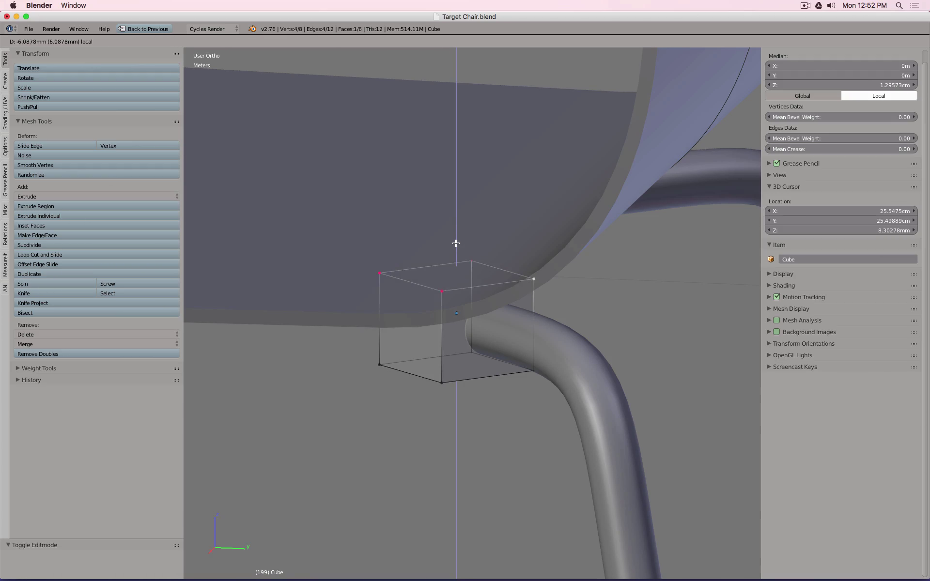
{"action": "middle_click_drag", "start_coordinate": [456, 246], "coordinate": [464, 235]}
{"action": "left_click_drag", "start_coordinate": [456, 242], "coordinate": [456, 252]}
Step: Scale the whole cube mesh along local X to about 2.77 cm wide, slightly wider than the tube
{"action": "middle_click_drag", "start_coordinate": [509, 297], "coordinate": [303, 269]}
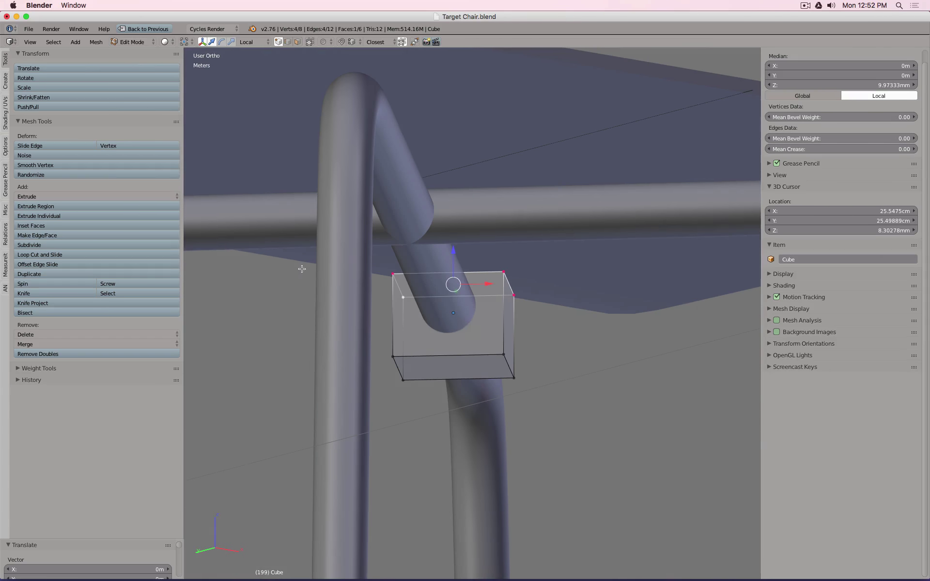
{"action": "key", "text": "a"}
{"action": "key", "text": "s"}
{"action": "key", "text": "x"}
{"action": "key", "text": "x"}
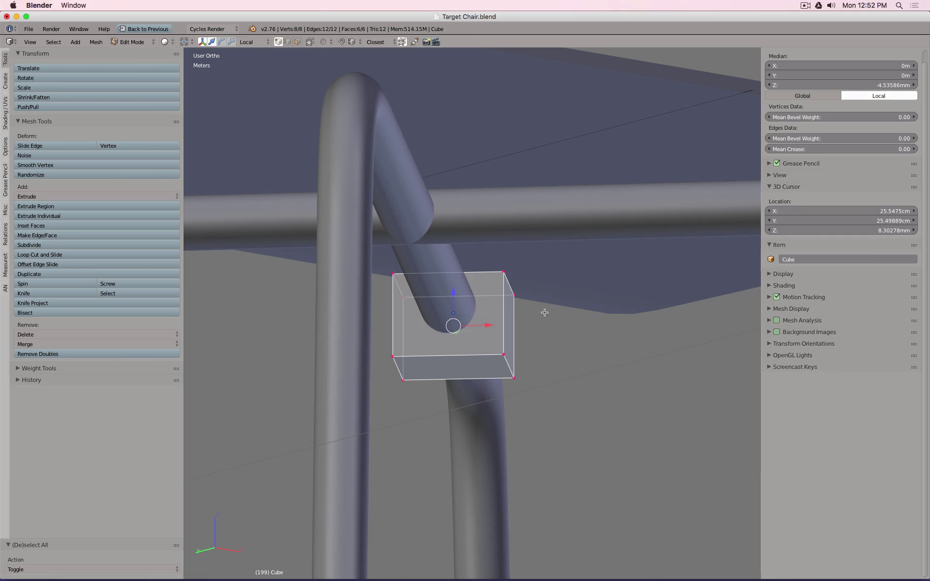
{"action": "left_click", "coordinate": [513, 315]}
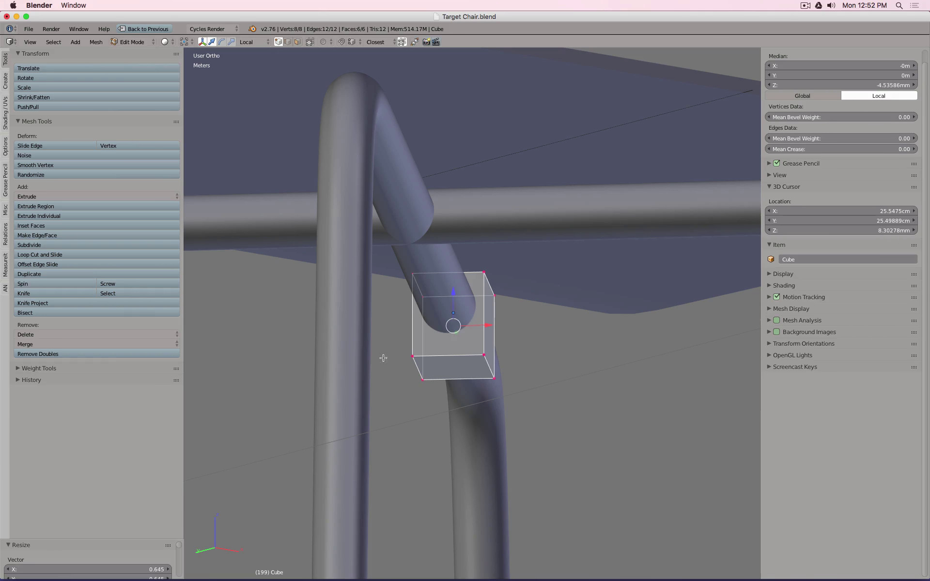
{"action": "key", "text": "s"}
{"action": "key", "text": "x"}
{"action": "key", "text": "x"}
{"action": "left_click", "coordinate": [579, 334]}
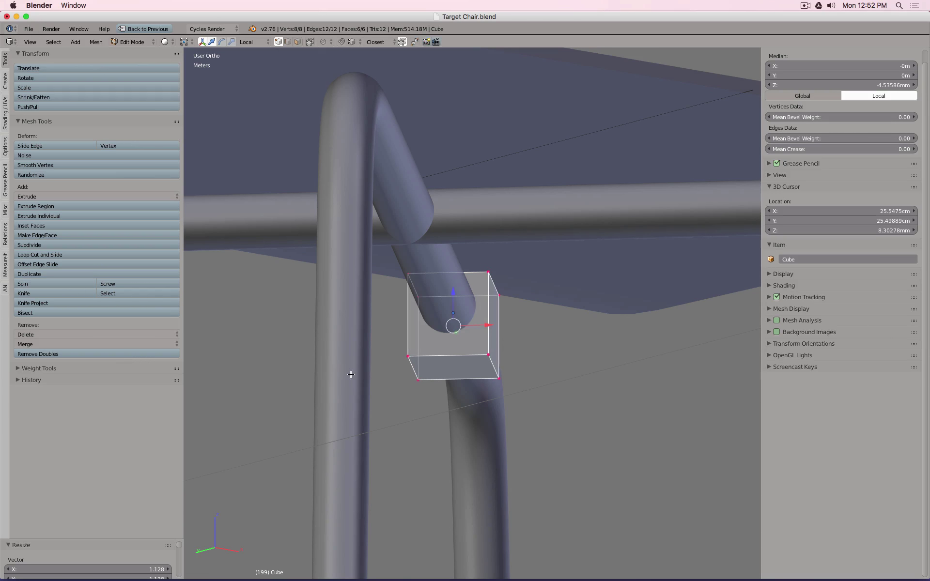
Step: Raise the cube's bottom face along local Z until the block is about 2.46 cm high, and leave Edit Mode
{"action": "right_click", "coordinate": [407, 357]}
{"action": "right_click", "coordinate": [451, 368], "text": "alt"}
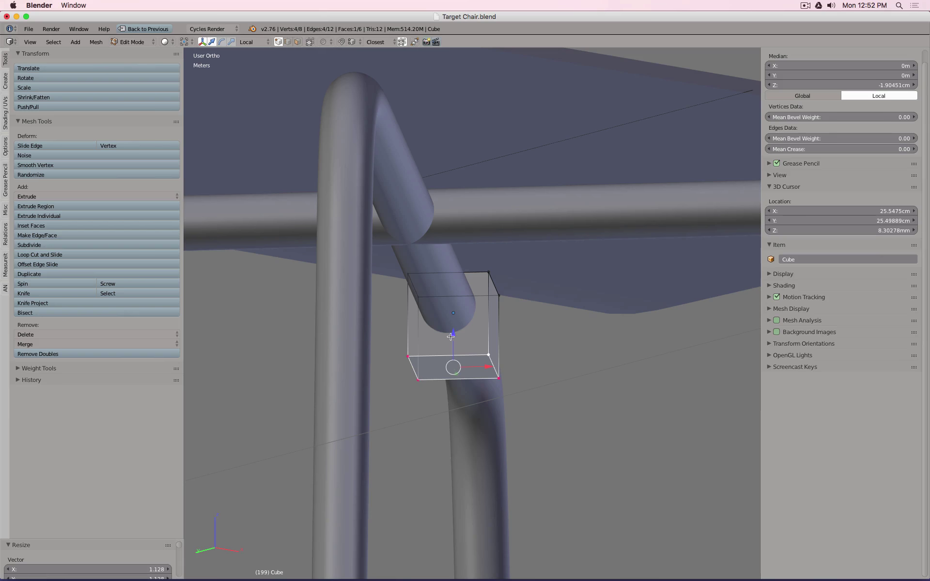
{"action": "key", "text": "g"}
{"action": "key", "text": "z"}
{"action": "key", "text": "z"}
{"action": "left_click", "coordinate": [451, 323]}
{"action": "middle_click_drag", "start_coordinate": [536, 321], "coordinate": [476, 338]}
{"action": "key", "text": "Tab"}
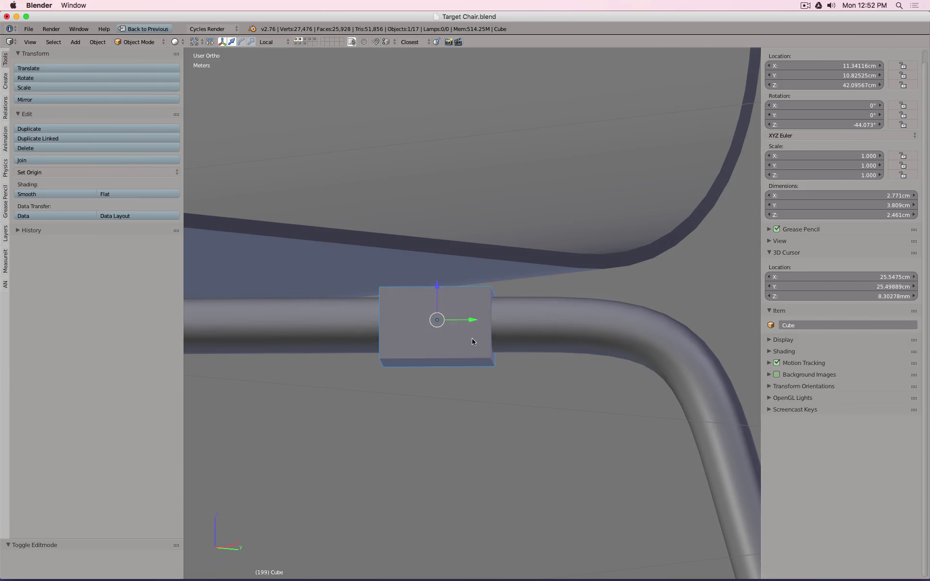
Step: Slide the block inward along the tube to about X 9.08 cm, Y 8.49 cm, and set its Y dimension to 3 cm
{"action": "left_click_drag", "start_coordinate": [470, 324], "coordinate": [374, 323]}
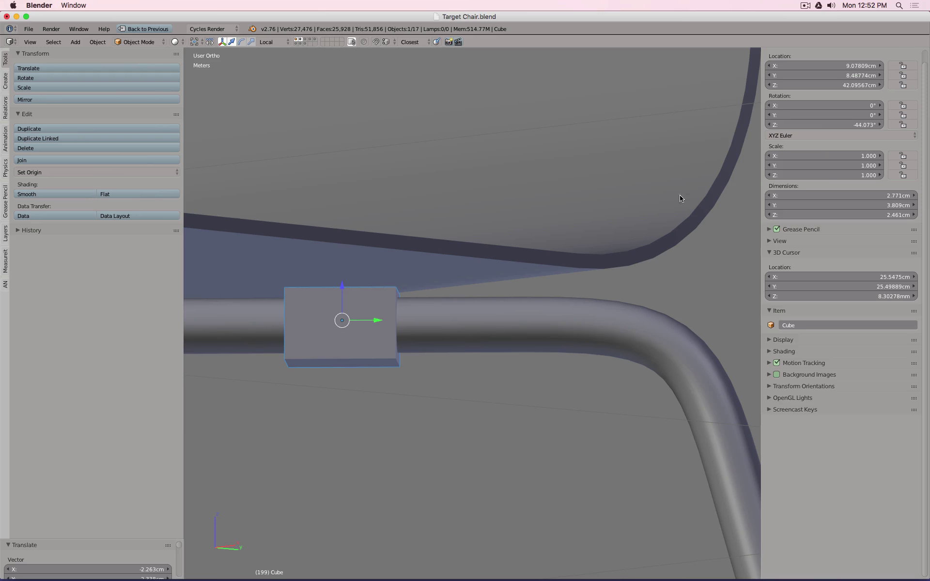
{"action": "left_click", "coordinate": [846, 203]}
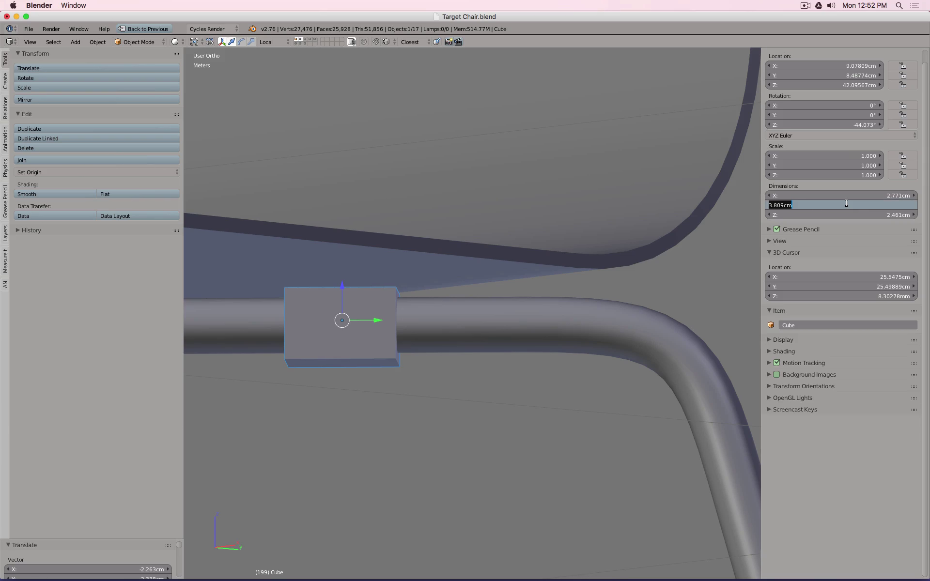
{"action": "type", "text": "3"}
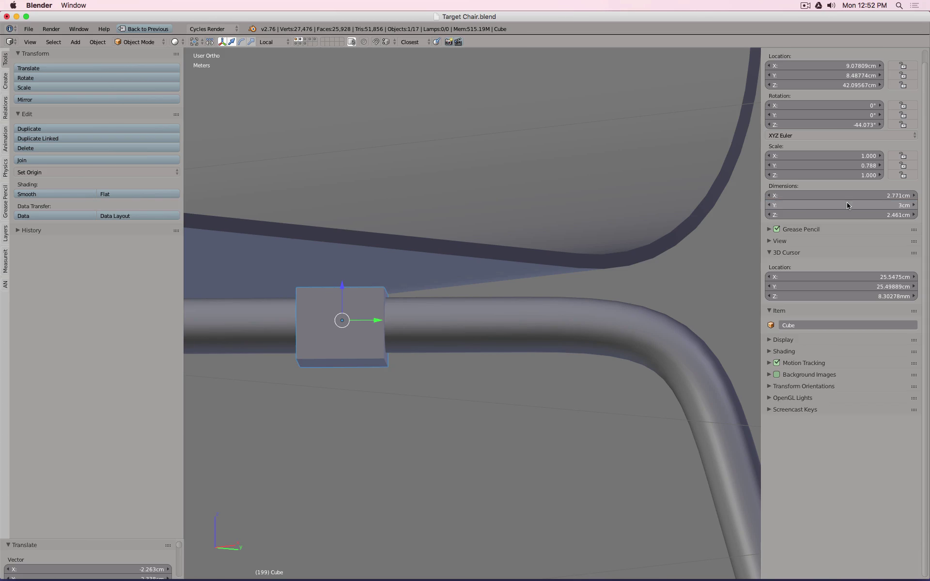
{"action": "key", "text": "Return"}
Step: Show the scene in wireframe and reset the block's Z rotation to 0° so it aligns with the global axes
{"action": "middle_click_drag", "start_coordinate": [509, 351], "coordinate": [456, 292]}
{"action": "key", "text": "ctrl+KP_7"}
{"action": "scroll", "coordinate": [480, 241], "scroll_direction": "down", "scroll_amount": 8}
{"action": "key", "text": "z"}
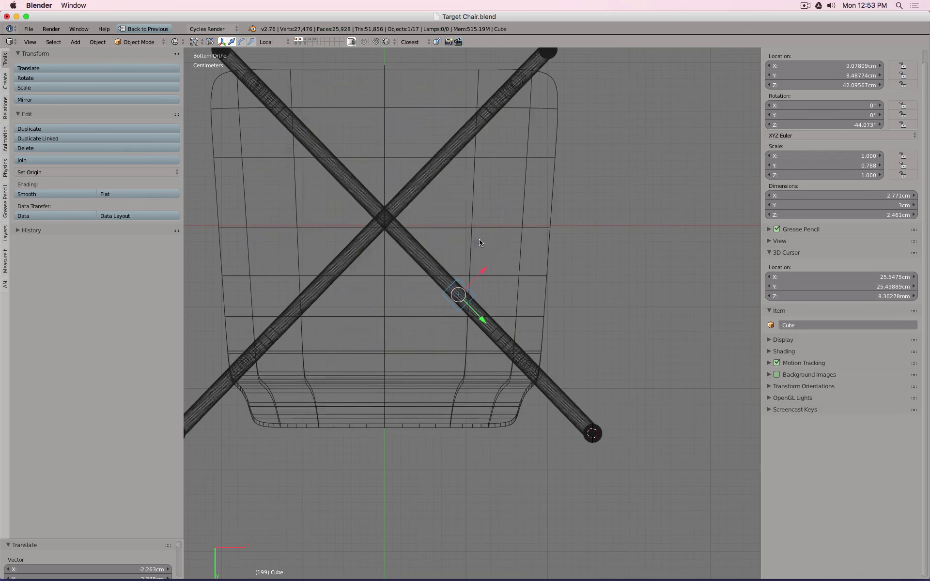
{"action": "scroll", "coordinate": [533, 310], "scroll_direction": "up", "scroll_amount": 8}
{"action": "middle_click_drag", "start_coordinate": [583, 322], "coordinate": [606, 270]}
{"action": "key", "text": "KP_7"}
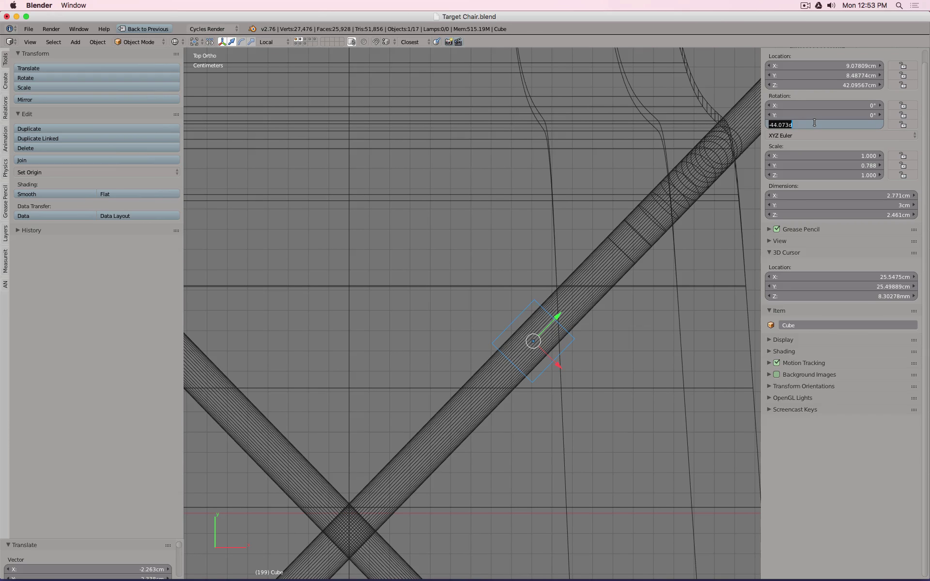
{"action": "type", "text": "0"}
{"action": "key", "text": "Return"}
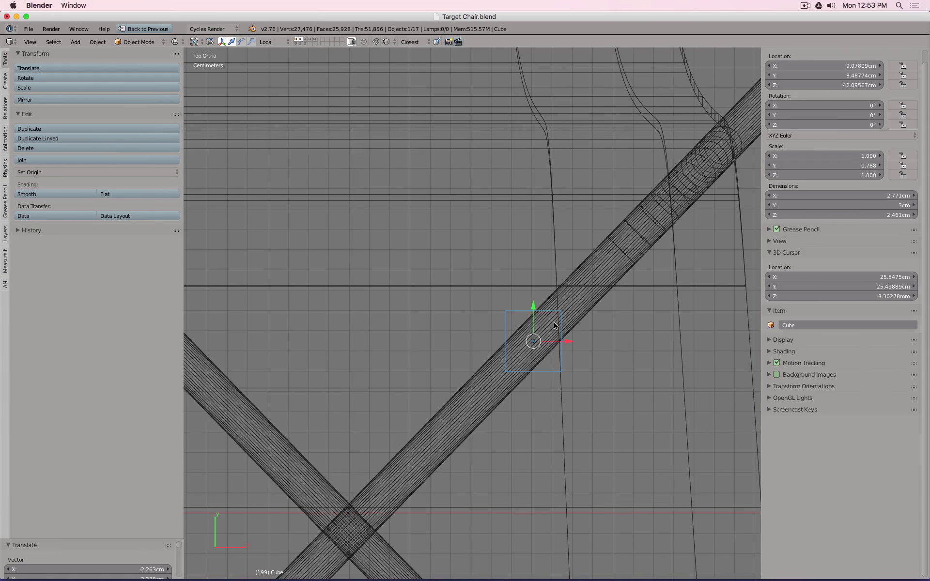
Step: Snap the 3D cursor to the block's origin and add a 32-vertex mesh circle there
{"action": "scroll", "coordinate": [554, 326], "scroll_direction": "up", "scroll_amount": 4}
{"action": "scroll", "coordinate": [555, 326], "scroll_direction": "up", "scroll_amount": 1}
{"action": "key", "text": "KP_1"}
{"action": "key", "text": "shift+s"}
{"action": "left_click", "coordinate": [550, 387]}
{"action": "key", "text": "shift+a"}
{"action": "mouse_move", "coordinate": [550, 388]}
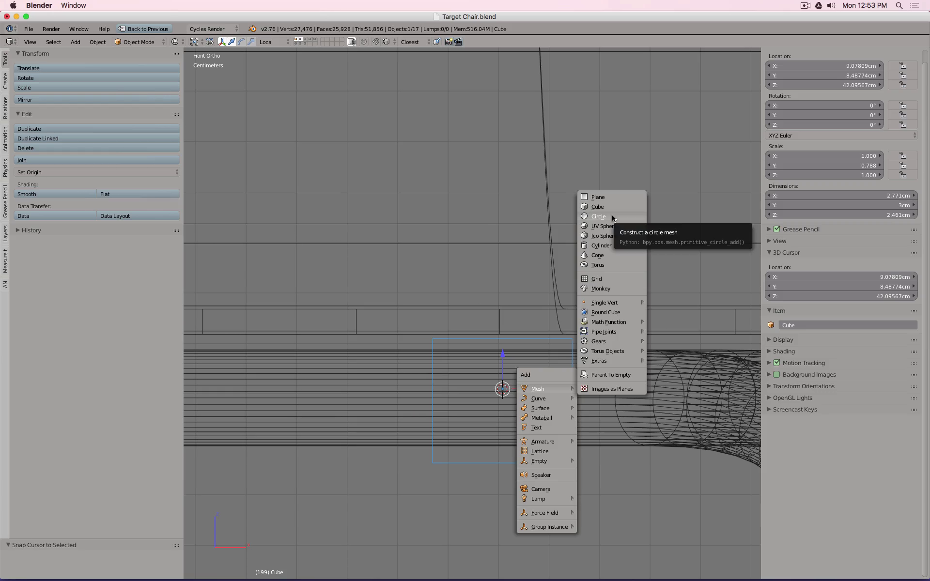
{"action": "left_click", "coordinate": [612, 215]}
{"action": "key", "text": "F6"}
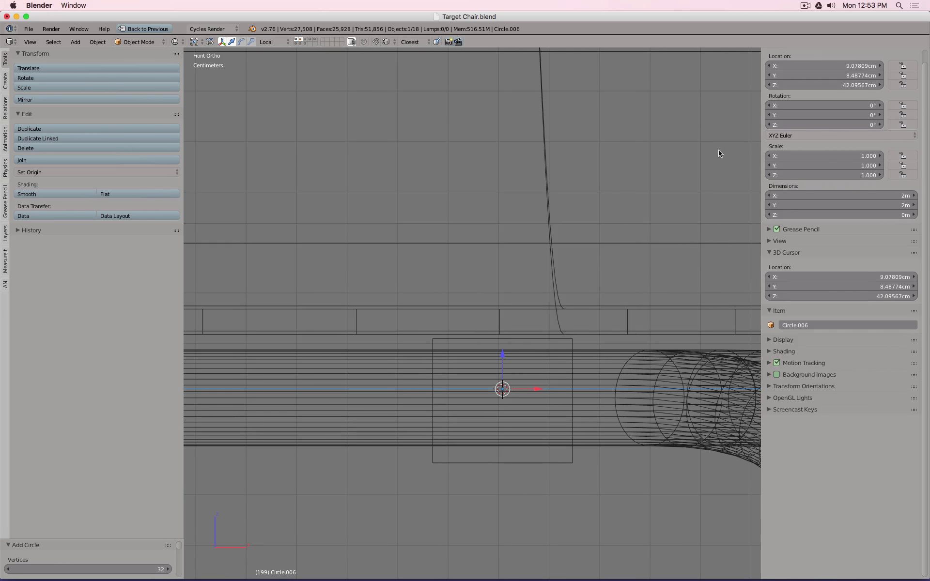
Step: Scale the circle's mesh down to about the block's width and rotate it 90° about X to face the front view
{"action": "key", "text": "Tab"}
{"action": "key", "text": "s"}
{"action": "left_click", "coordinate": [595, 298]}
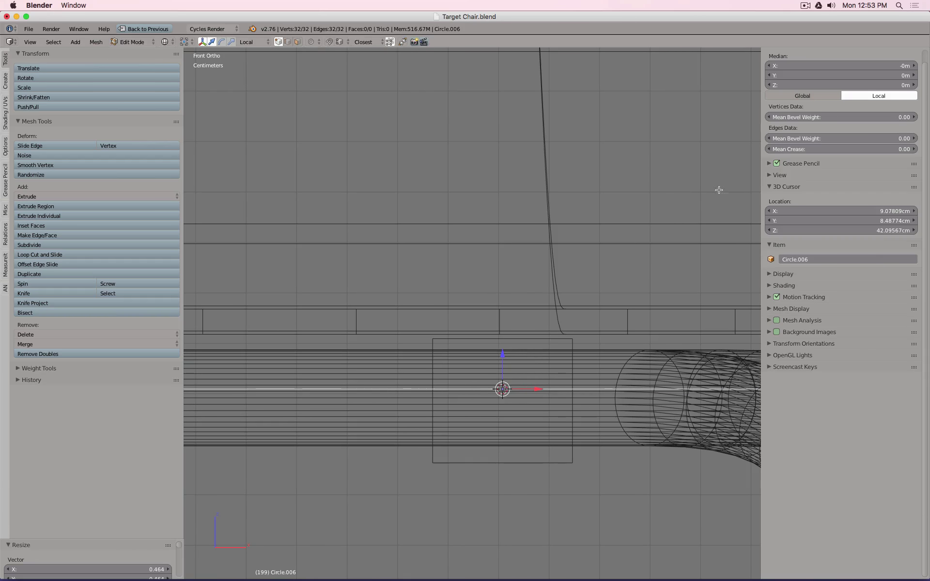
{"action": "key", "text": "s"}
{"action": "left_click", "coordinate": [540, 342]}
{"action": "key", "text": "s"}
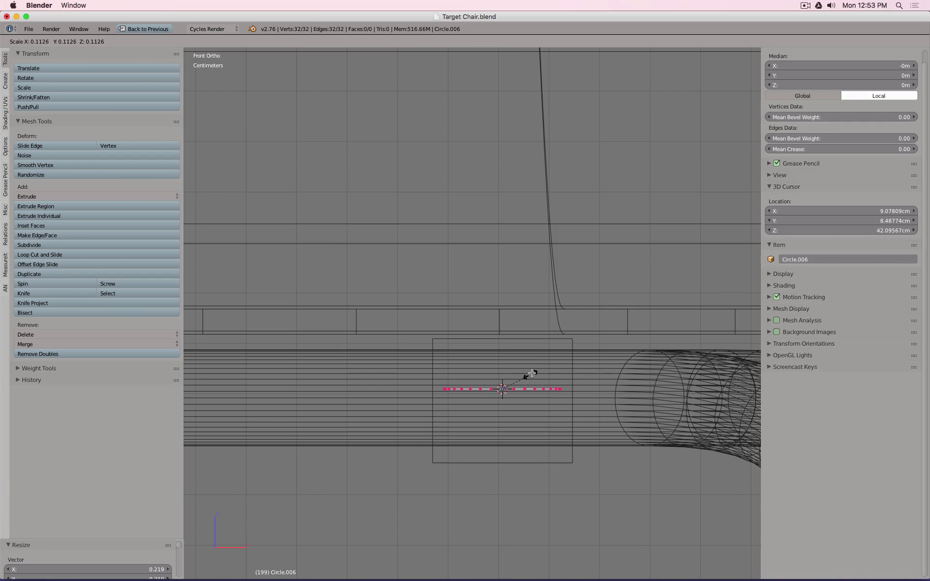
{"action": "left_click", "coordinate": [533, 367]}
{"action": "key", "text": "s"}
{"action": "key", "text": "r"}
{"action": "key", "text": "x"}
{"action": "key", "text": "9"}
{"action": "key", "text": "0"}
{"action": "key", "text": "Return"}
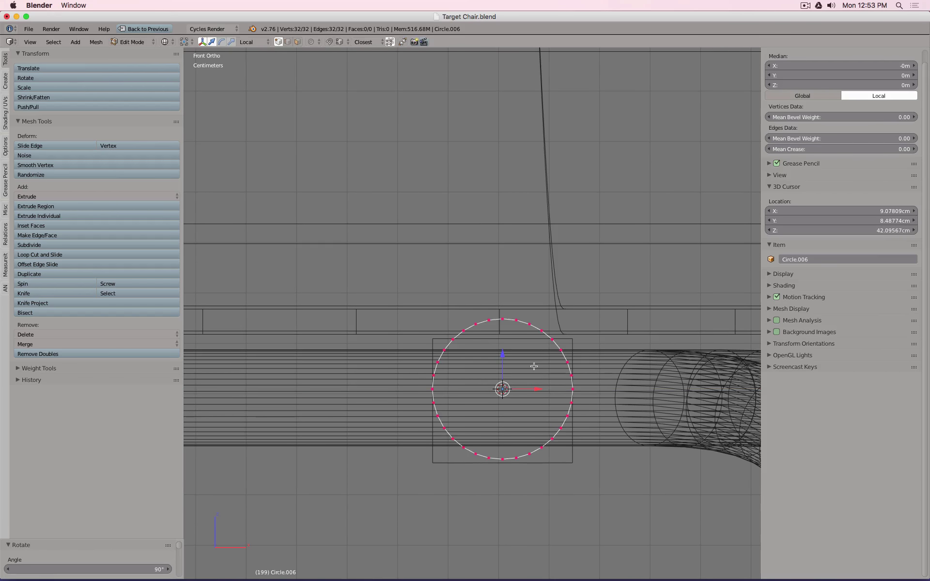
Step: Shrink the circle to the tube's diameter and lower it about 1.67 mm to centre it on the tube's cross-section
{"action": "scroll", "coordinate": [589, 358], "scroll_direction": "up", "scroll_amount": 3}
{"action": "key", "text": "s"}
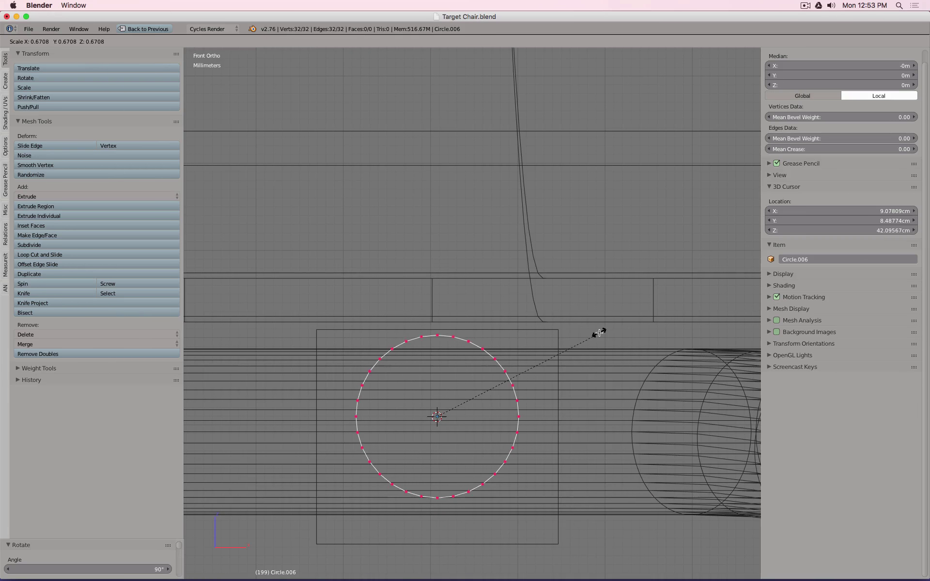
{"action": "left_click", "coordinate": [590, 331]}
{"action": "key", "text": "g"}
{"action": "key", "text": "z"}
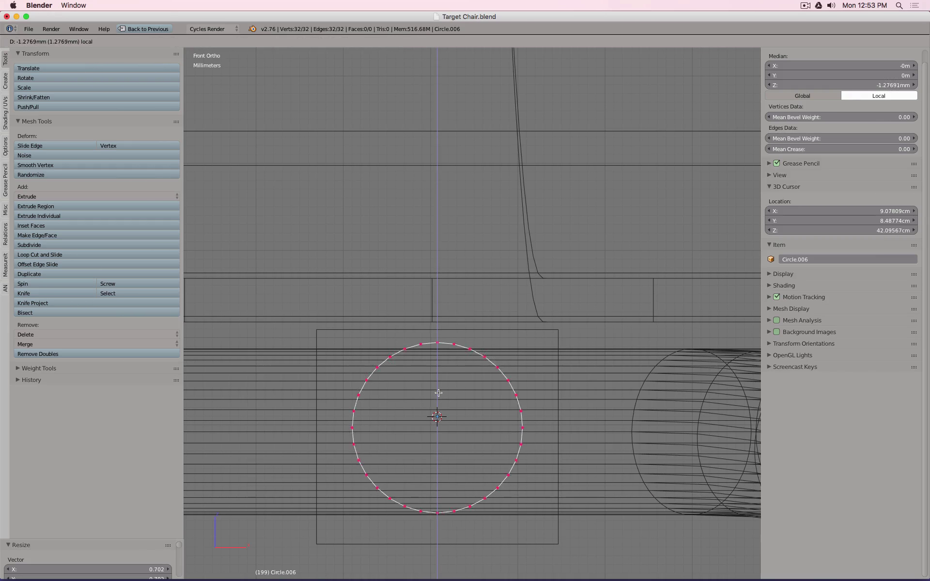
{"action": "left_click", "coordinate": [438, 395]}
{"action": "key", "text": "s"}
{"action": "left_click", "coordinate": [471, 379]}
{"action": "scroll", "coordinate": [471, 373], "scroll_direction": "down", "scroll_amount": 6}
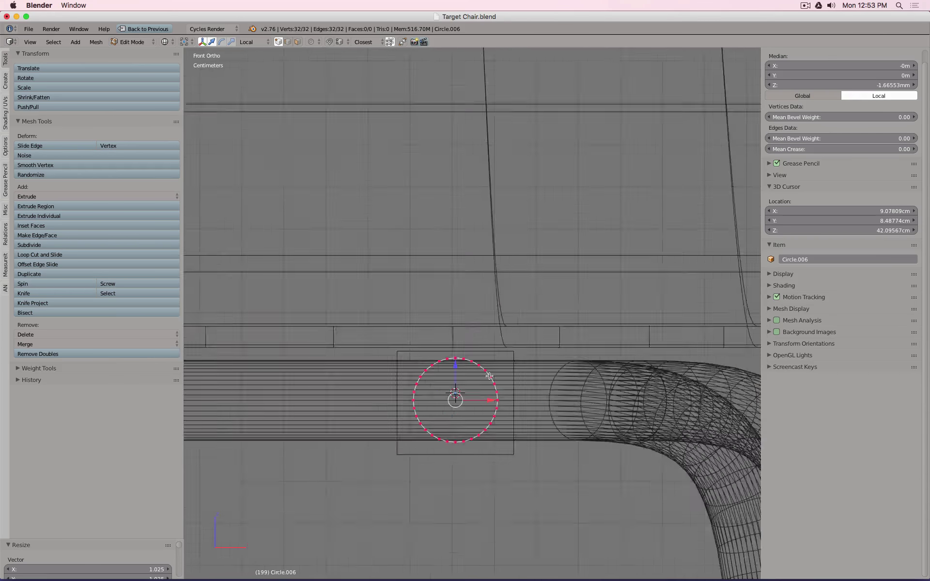
Step: Move the circle along Y to -1.5 cm, snapping it to the plane of the block's nearby end face
{"action": "mouse_move", "coordinate": [489, 376]}
{"action": "middle_mouse_down"}
{"action": "mouse_move", "coordinate": [569, 349]}
{"action": "mouse_move", "coordinate": [583, 246]}
{"action": "mouse_move", "coordinate": [533, 234]}
{"action": "mouse_move", "coordinate": [576, 426]}
{"action": "middle_mouse_up"}
{"action": "key", "text": "z"}
{"action": "scroll", "coordinate": [516, 456], "scroll_direction": "up", "scroll_amount": 3}
{"action": "key", "text": "z"}
{"action": "key", "text": "g"}
{"action": "key", "text": "y"}
{"action": "left_click", "coordinate": [584, 305], "text": "ctrl"}
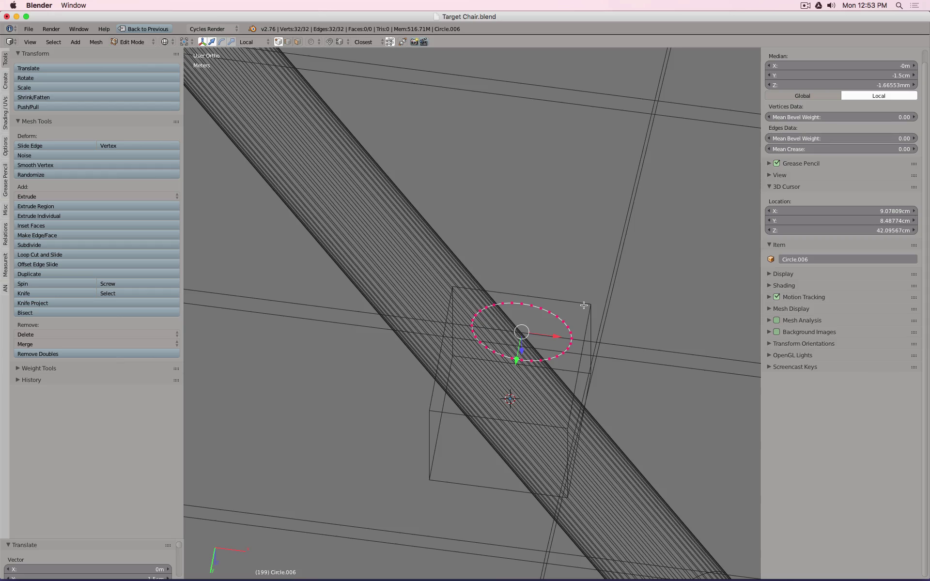
Step: Duplicate the circle along Y and snap the copy to the block's opposite end face at 1.5 cm
{"action": "key", "text": "shift+d"}
{"action": "key", "text": "y"}
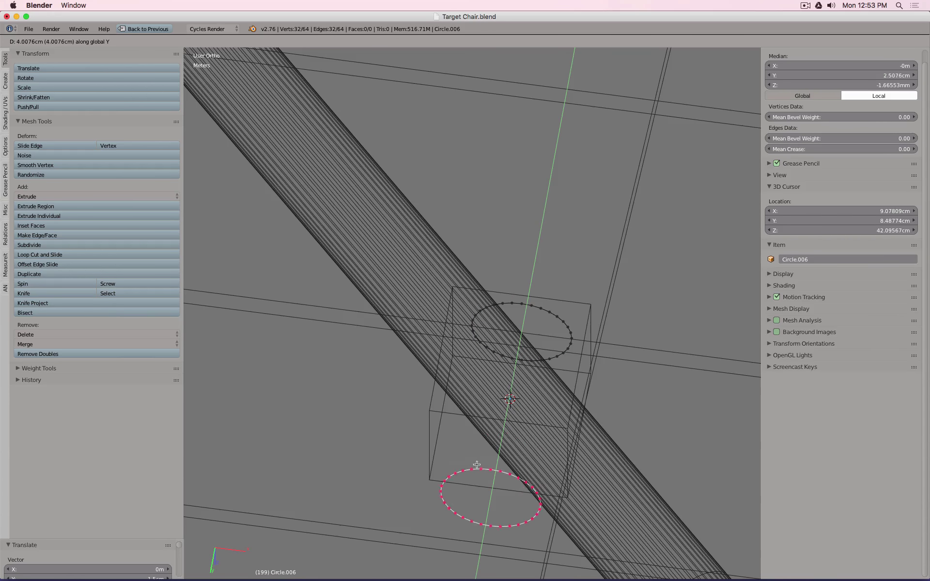
{"action": "left_click", "coordinate": [429, 415], "text": "ctrl"}
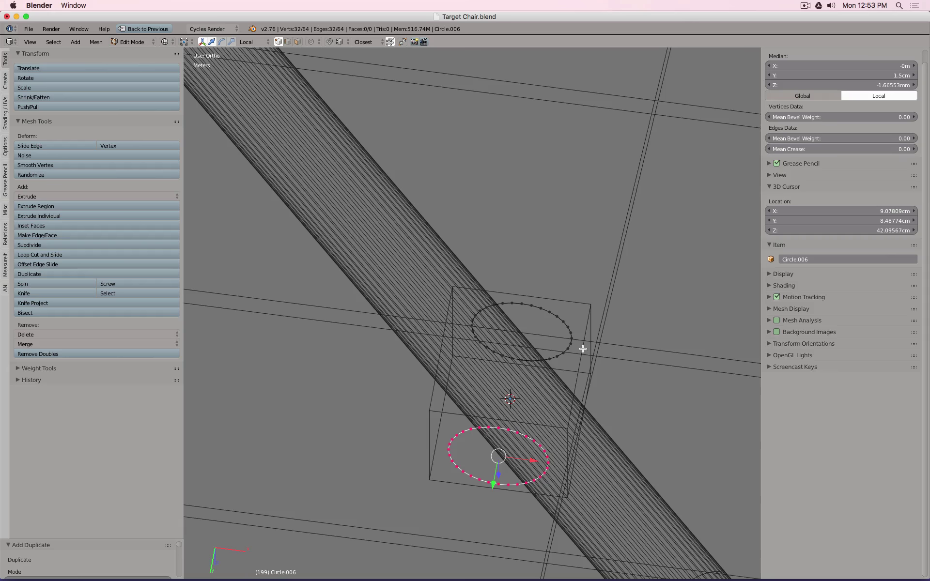
Step: Join the circles object into the cube so they form one mesh
{"action": "key", "text": "Tab"}
{"action": "right_click", "coordinate": [592, 316]}
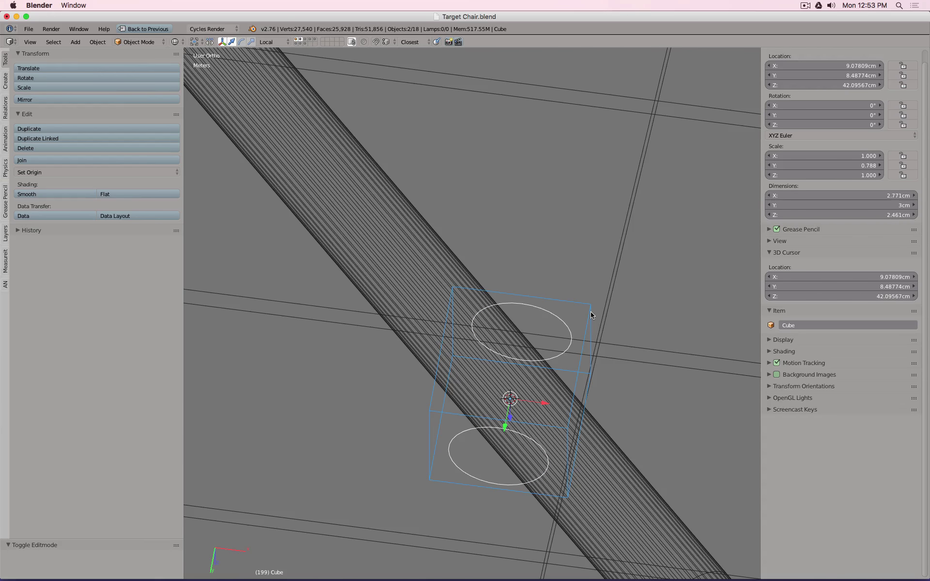
{"action": "key", "text": "ctrl+j"}
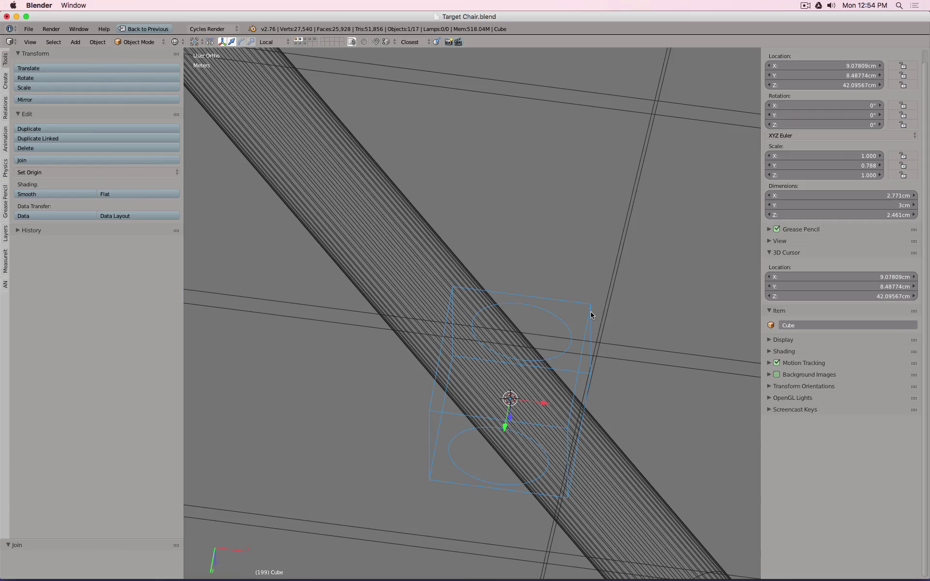
Step: Delete the block's two solid end faces, the ones lying behind the circles
{"action": "key", "text": "Tab"}
{"action": "left_click", "coordinate": [298, 41]}
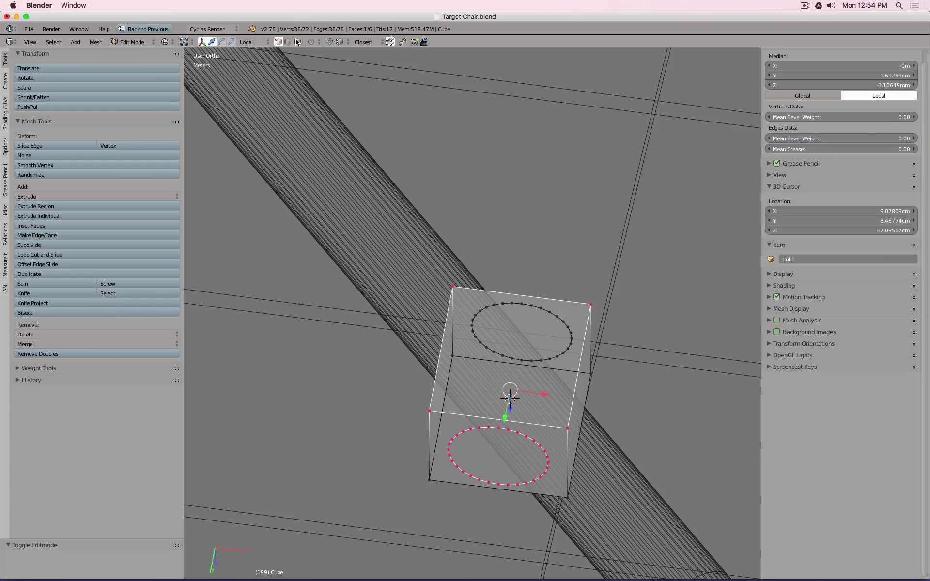
{"action": "right_click", "coordinate": [499, 454], "text": "shift"}
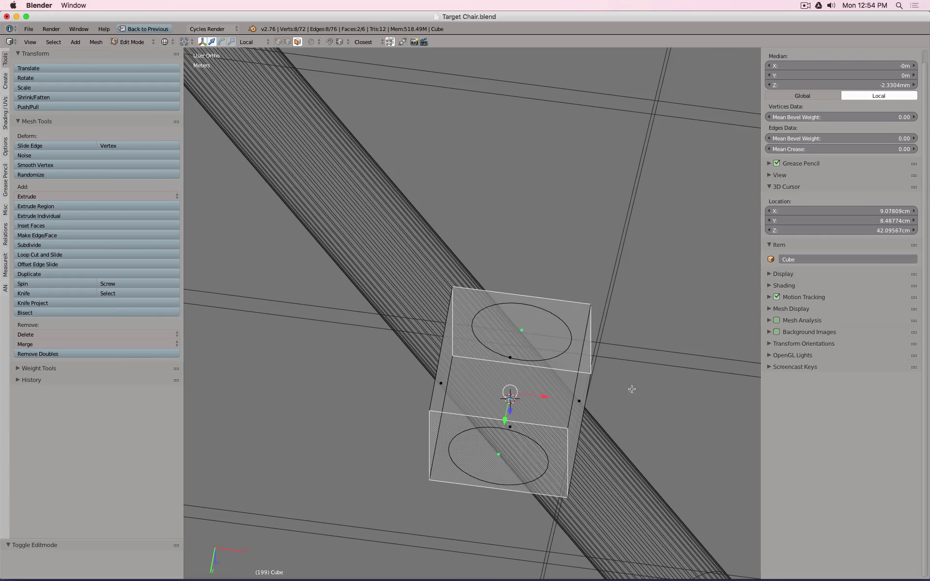
{"action": "key", "text": "x"}
{"action": "left_click", "coordinate": [643, 383]}
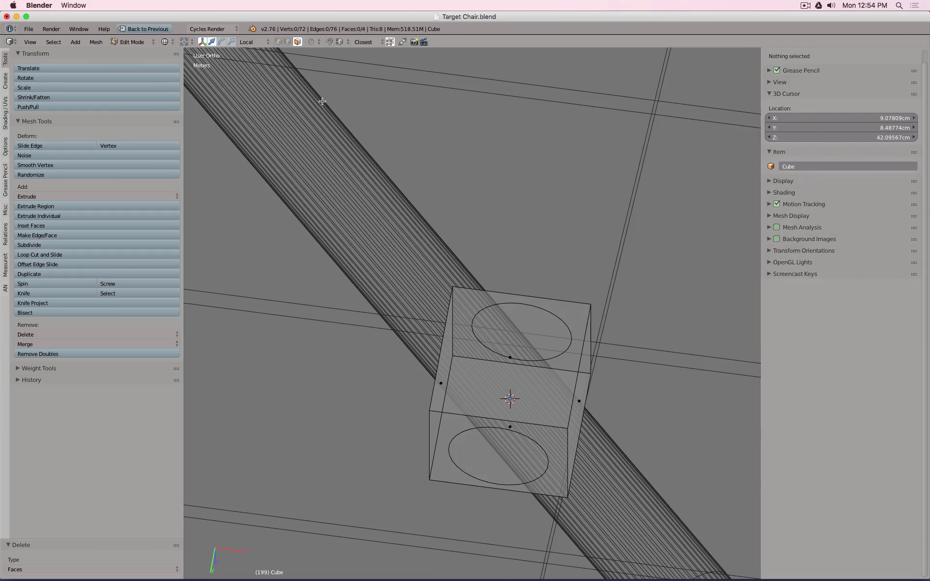
Step: Add a centred lengthwise edge cut to both the upper and the underside face of the block
{"action": "left_click", "coordinate": [288, 42]}
{"action": "key", "text": "ctrl+r"}
{"action": "left_click", "coordinate": [500, 491]}
{"action": "key", "text": "ctrl+r"}
{"action": "left_click", "coordinate": [529, 297]}
Step: Connect the circle at the block's negative-Y end to the ends of the two centre cuts with short edges
{"action": "left_click", "coordinate": [278, 42]}
{"action": "key", "text": "f"}
{"action": "right_click", "coordinate": [507, 308]}
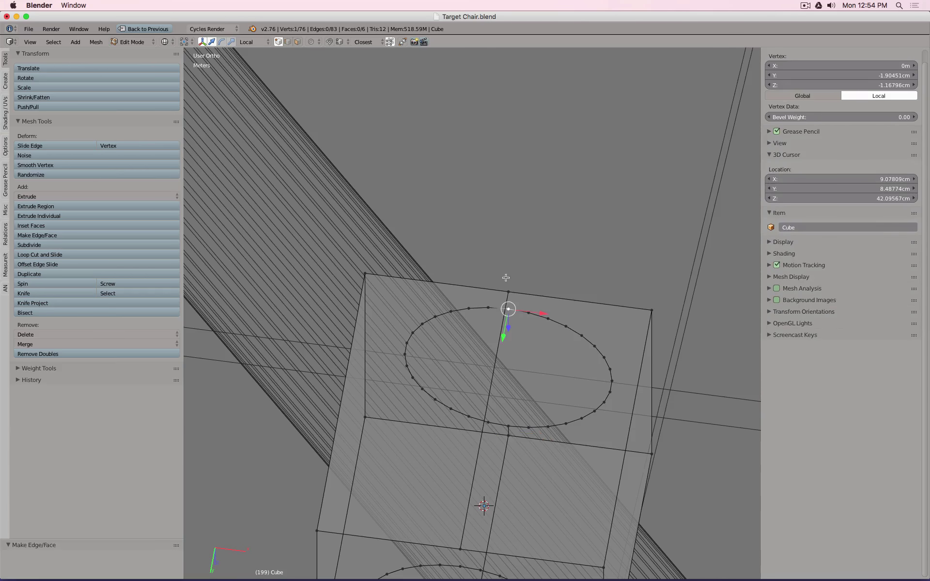
{"action": "right_click", "coordinate": [506, 279], "text": "shift"}
{"action": "key", "text": "f"}
Step: Connect the circle at the block's positive-Y end to the ends of the two centre cuts with short edges
{"action": "scroll", "coordinate": [506, 278], "scroll_direction": "down", "scroll_amount": 3}
{"action": "middle_click_drag", "start_coordinate": [500, 466], "coordinate": [528, 278], "text": "shift"}
{"action": "scroll", "coordinate": [521, 276], "scroll_direction": "up", "scroll_amount": 3}
{"action": "right_click", "coordinate": [496, 228]}
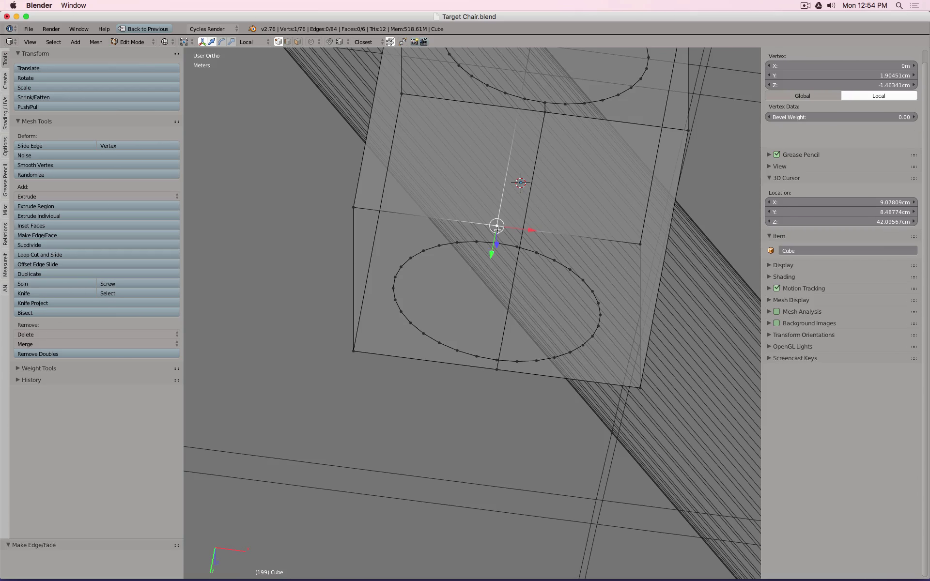
{"action": "left_click", "coordinate": [492, 254]}
{"action": "scroll", "coordinate": [515, 279], "scroll_direction": "up", "scroll_amount": 3}
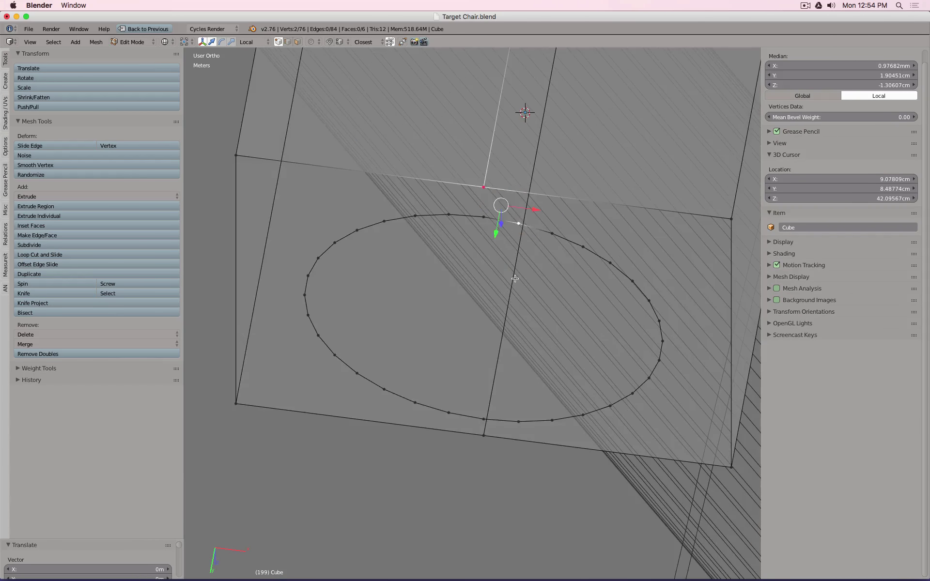
{"action": "right_click", "coordinate": [489, 228], "text": "shift"}
{"action": "key", "text": "f"}
{"action": "right_click", "coordinate": [485, 421]}
{"action": "right_click", "coordinate": [504, 442], "text": "shift"}
{"action": "key", "text": "f"}
{"action": "scroll", "coordinate": [505, 443], "scroll_direction": "down", "scroll_amount": 4}
{"action": "key", "text": "a"}
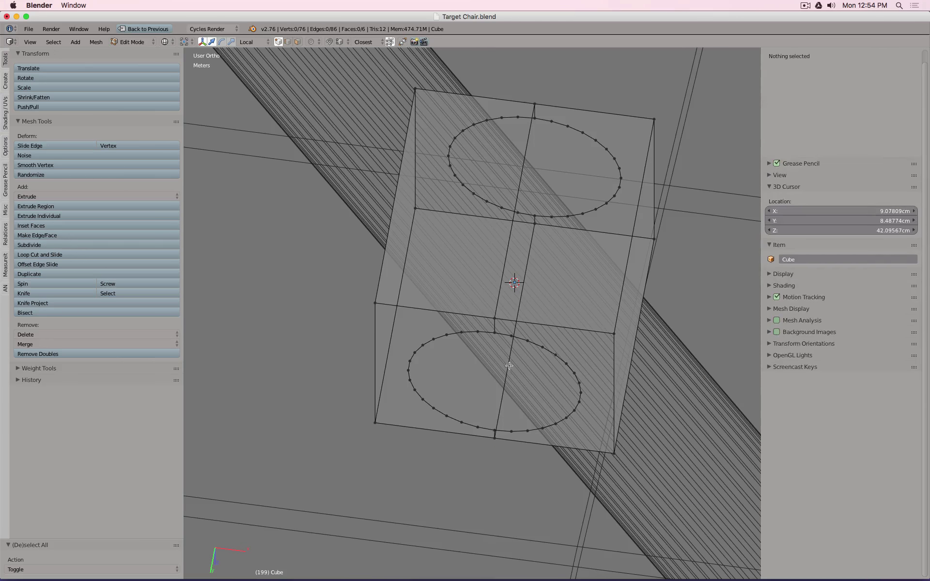
Step: Fill both halves around the circle at the positive-Y end with faces, leaving the circle open
{"action": "key", "text": "b"}
{"action": "left_click_drag", "start_coordinate": [482, 295], "coordinate": [625, 494]}
{"action": "key", "text": "a"}
{"action": "key", "text": "b"}
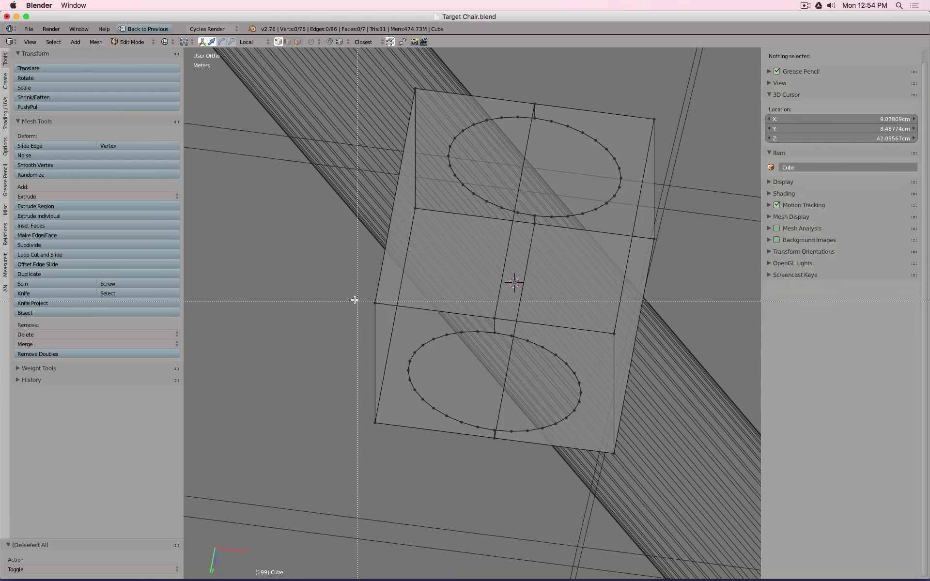
{"action": "left_click_drag", "start_coordinate": [339, 277], "coordinate": [498, 479]}
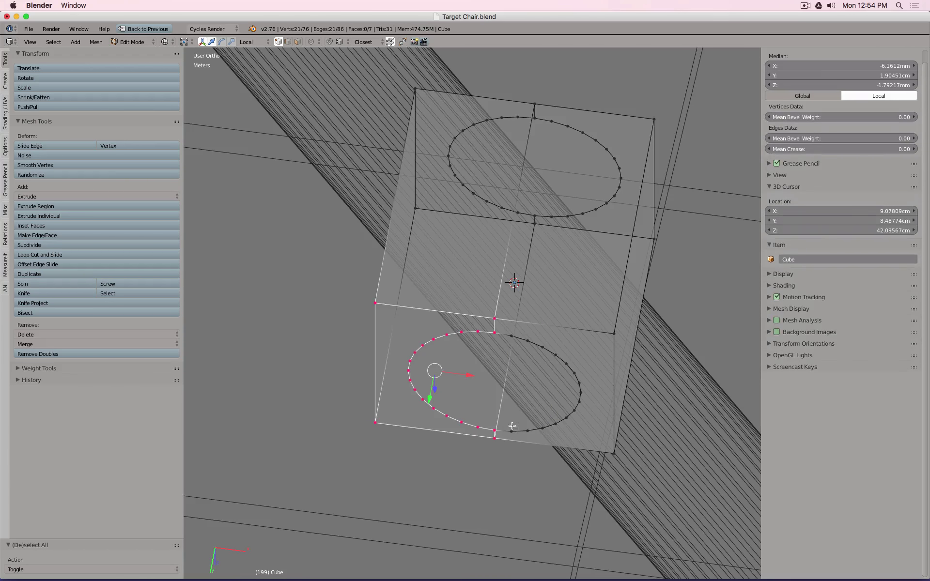
{"action": "scroll", "coordinate": [513, 338], "scroll_direction": "up", "scroll_amount": 5, "text": "shift"}
Step: Fill both halves around the circle at the negative-Y end with faces, leaving the circle open
{"action": "key", "text": "a"}
{"action": "key", "text": "b"}
{"action": "left_click_drag", "start_coordinate": [347, 190], "coordinate": [505, 369]}
{"action": "key", "text": "a"}
{"action": "key", "text": "b"}
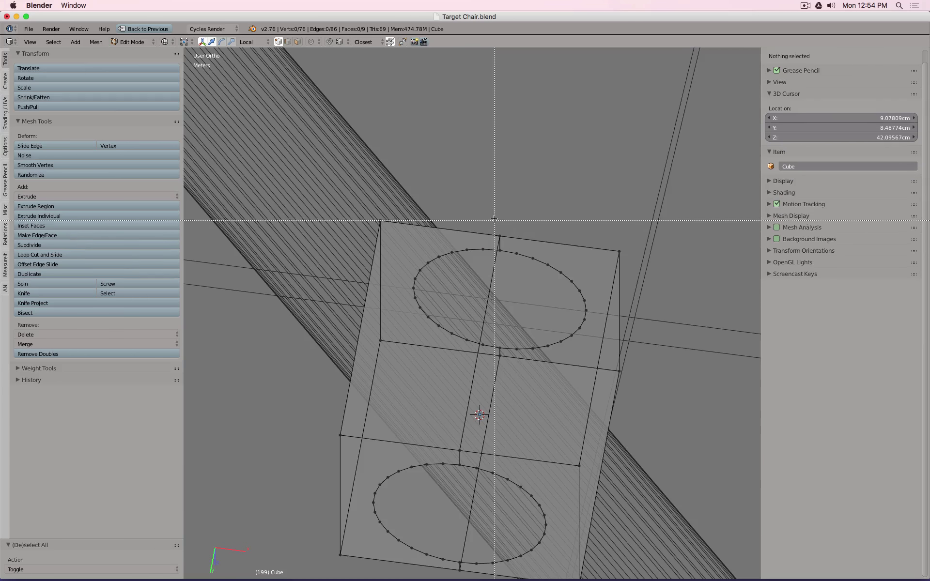
{"action": "left_click_drag", "start_coordinate": [492, 219], "coordinate": [649, 385]}
{"action": "scroll", "coordinate": [650, 385], "scroll_direction": "down", "scroll_amount": 3}
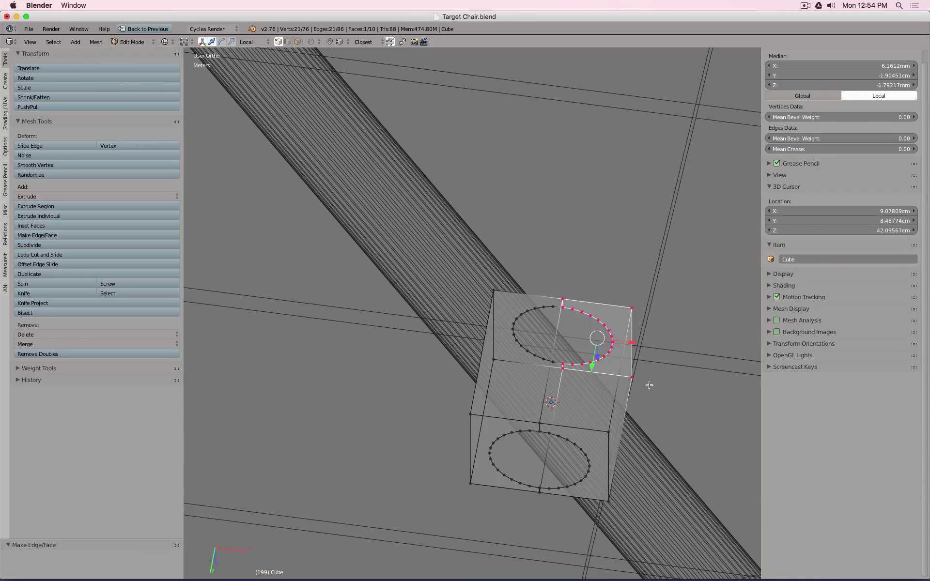
Step: Select both complete circle loops and bridge them to form the tube hole through the block
{"action": "key", "text": "z"}
{"action": "key", "text": "Tab"}
{"action": "key", "text": "Tab"}
{"action": "scroll", "coordinate": [564, 403], "scroll_direction": "up", "scroll_amount": 2}
{"action": "key", "text": "z"}
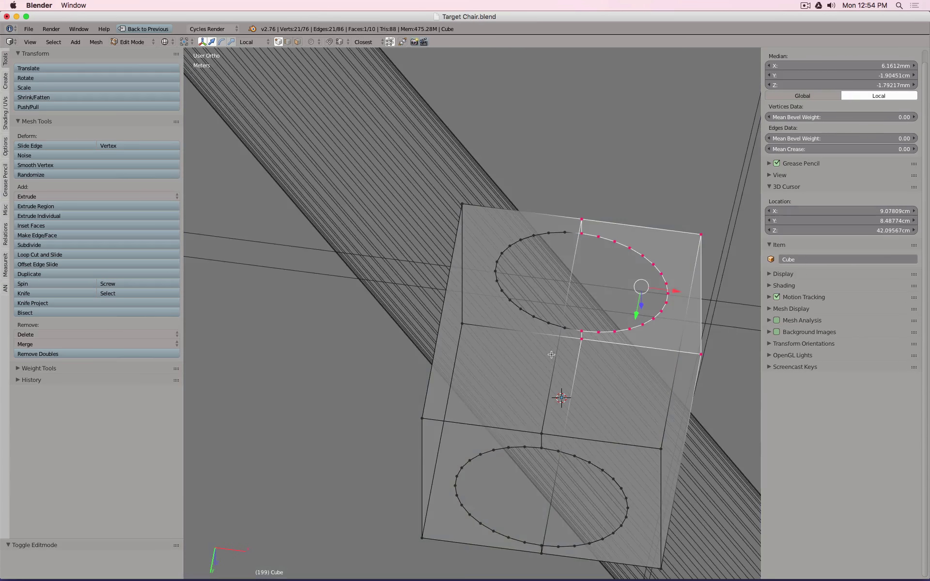
{"action": "right_click", "coordinate": [526, 314], "text": "alt"}
{"action": "right_click", "coordinate": [507, 443], "text": "alt+shift"}
{"action": "right_click", "coordinate": [564, 450], "text": "alt+shift"}
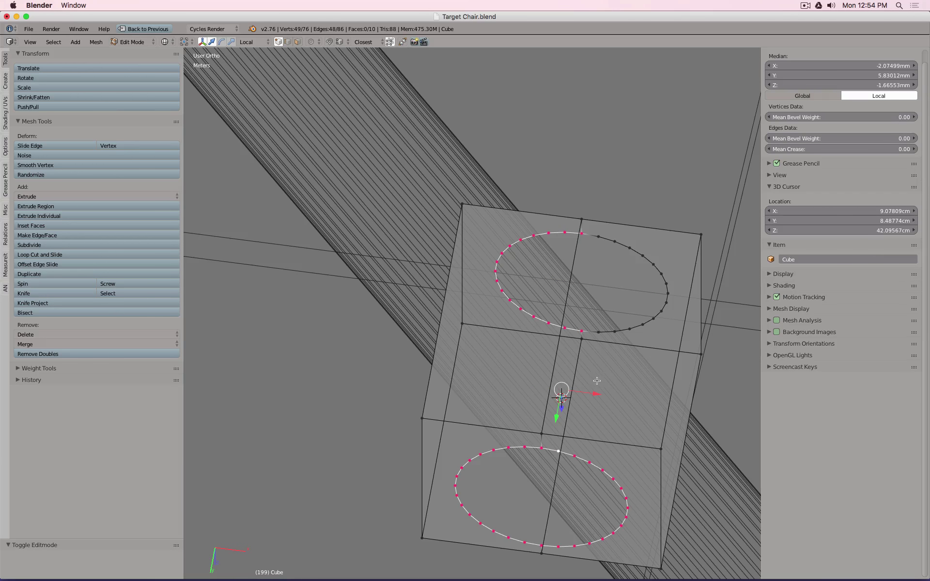
{"action": "right_click", "coordinate": [608, 329], "text": "alt+shift"}
{"action": "key", "text": "space"}
{"action": "type", "text": "rid"}
{"action": "key", "text": "Return"}
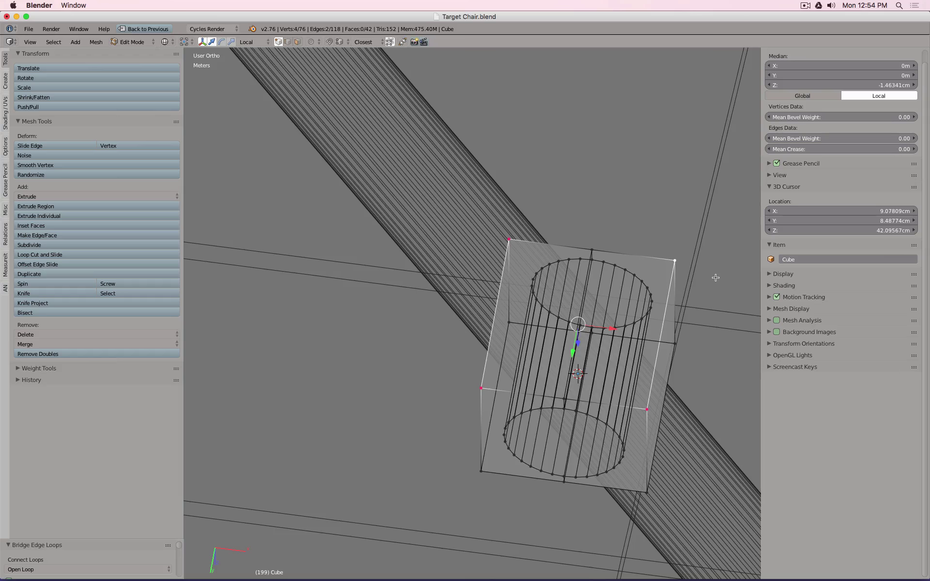
Step: Scale the four corners of the block's underside to about 0.80 along local X, tapering its sides
{"action": "key", "text": "s"}
{"action": "key", "text": "x"}
{"action": "key", "text": "x"}
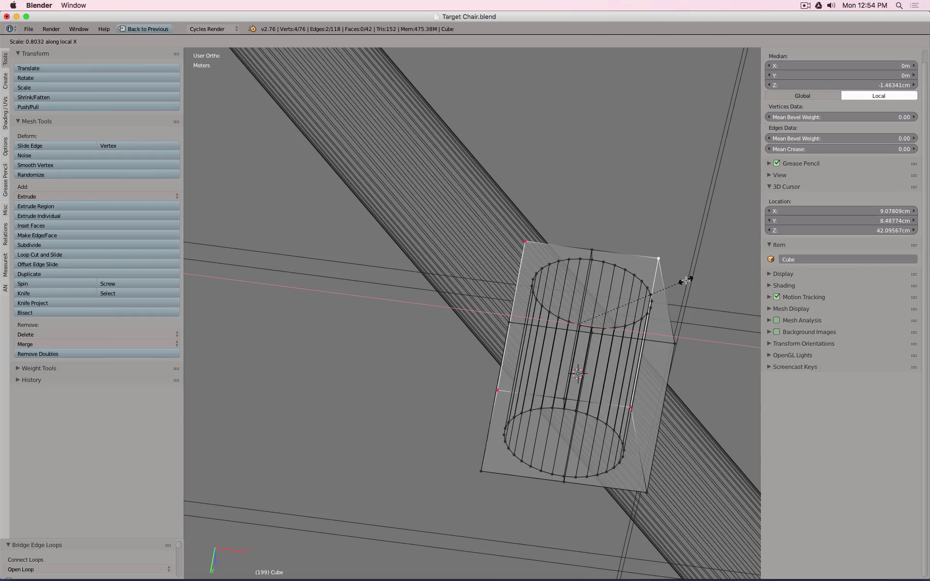
{"action": "left_click", "coordinate": [684, 281]}
{"action": "scroll", "coordinate": [676, 316], "scroll_direction": "down", "scroll_amount": 4}
{"action": "middle_click_drag", "start_coordinate": [672, 317], "coordinate": [655, 216]}
{"action": "scroll", "coordinate": [643, 249], "scroll_direction": "up", "scroll_amount": 3}
{"action": "key", "text": "z"}
{"action": "scroll", "coordinate": [640, 254], "scroll_direction": "down", "scroll_amount": 3}
{"action": "key", "text": "Tab"}
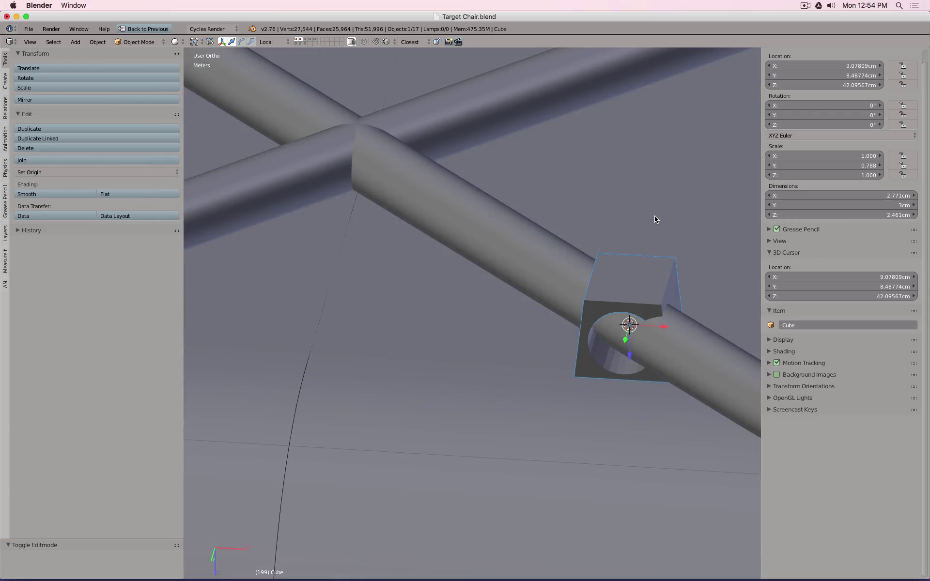
Step: Set the block's Z rotation to -44.073° to line it up with the tube
{"action": "left_click", "coordinate": [795, 125]}
{"action": "type", "text": "-44.073d"}
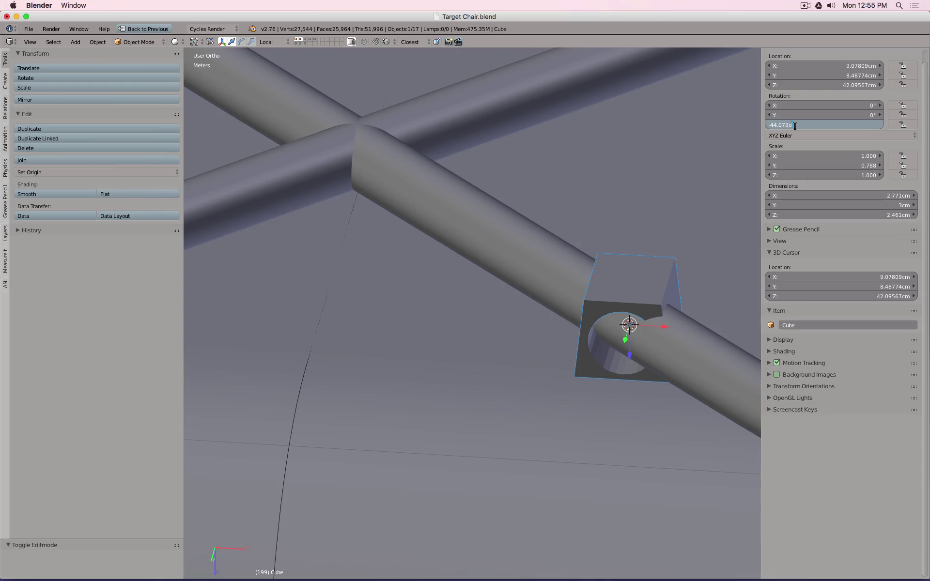
{"action": "key", "text": "Return"}
Step: Slide the block along its local Y towards the tube crossing, to about X 7.63 cm, Y 6.99 cm
{"action": "middle_click_drag", "start_coordinate": [580, 208], "coordinate": [473, 286]}
{"action": "scroll", "coordinate": [474, 287], "scroll_direction": "up", "scroll_amount": 5}
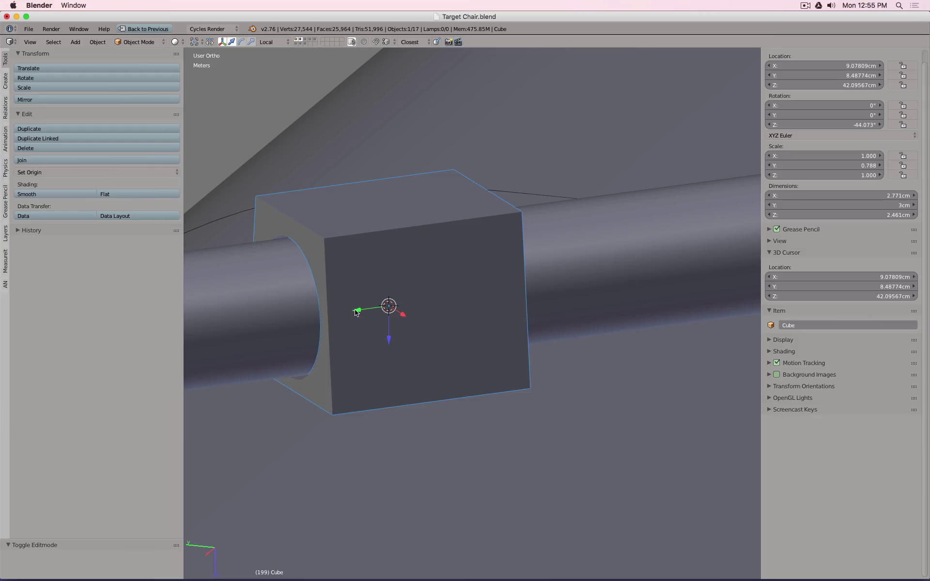
{"action": "left_click_drag", "start_coordinate": [359, 311], "coordinate": [442, 305]}
{"action": "scroll", "coordinate": [442, 304], "scroll_direction": "down", "scroll_amount": 7}
{"action": "key", "text": "ctrl+KP_7"}
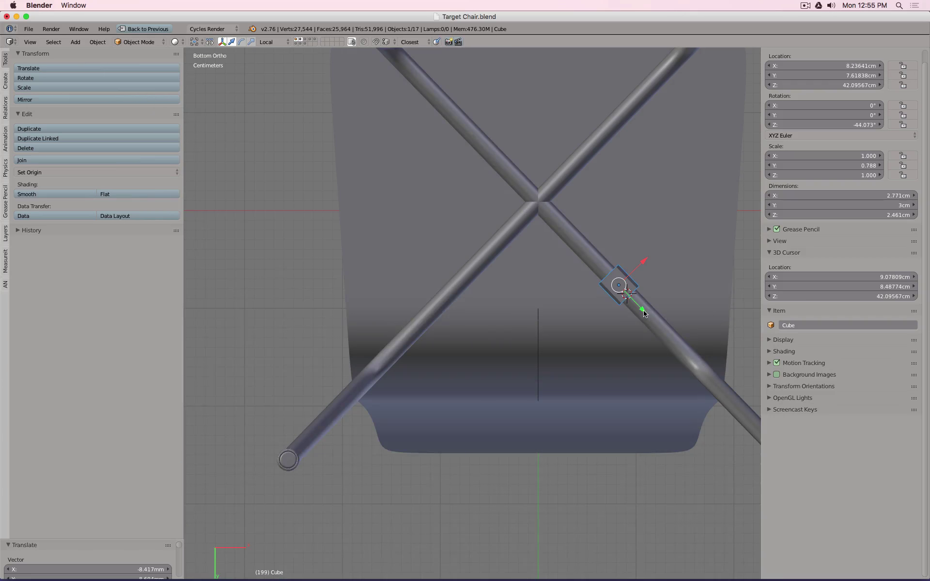
{"action": "left_click_drag", "start_coordinate": [644, 314], "coordinate": [639, 307]}
Step: Make a linked duplicate of the block on the crossing tube at X -7.62586 cm with Z rotation 44.073°
{"action": "key", "text": "alt+d"}
{"action": "key", "text": "Escape"}
{"action": "key", "text": "minus"}
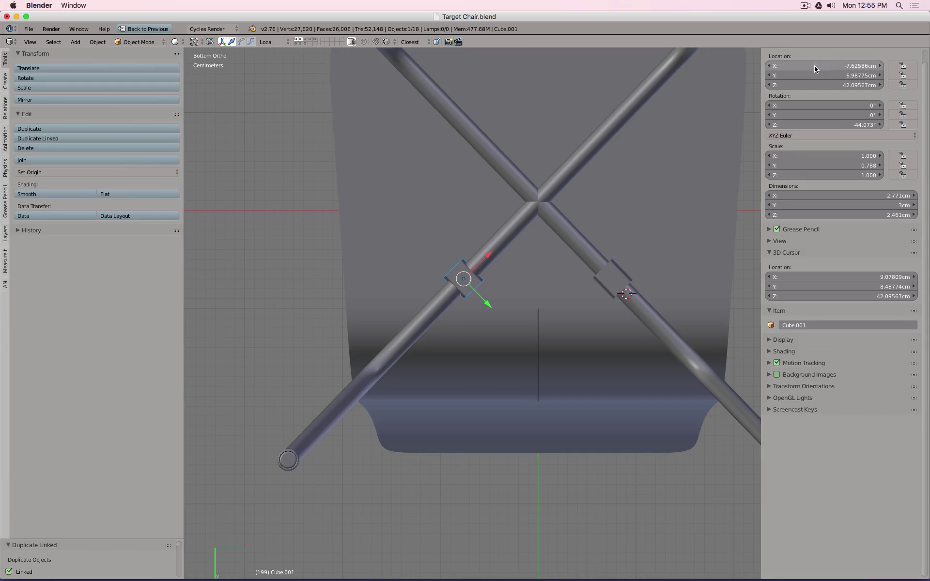
{"action": "left_click", "coordinate": [831, 125]}
{"action": "type", "text": "44.073"}
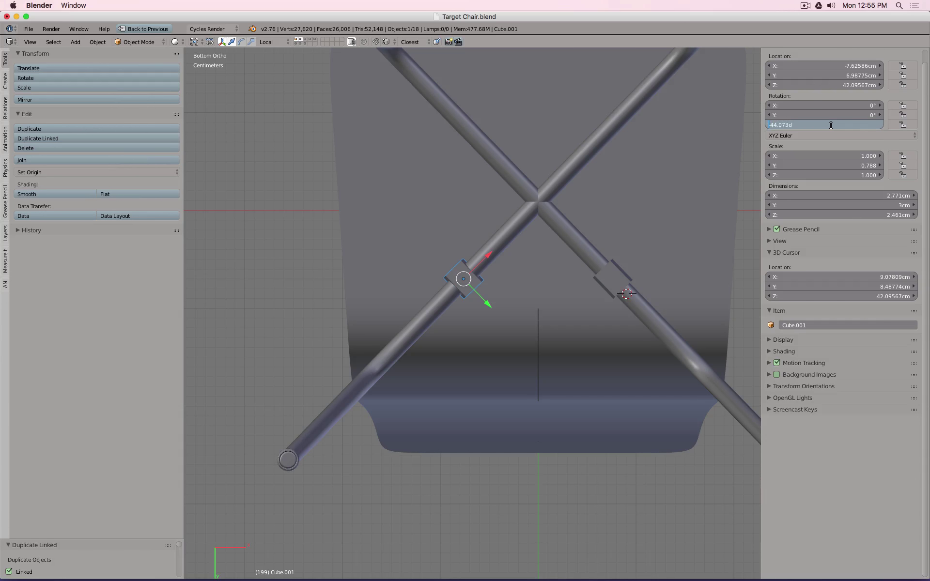
{"action": "key", "text": "Return"}
Step: Make a linked duplicate of that block and move it along local Y past the crossing, near the tube's other end
{"action": "middle_click_drag", "start_coordinate": [516, 225], "coordinate": [508, 333], "text": "shift"}
{"action": "key", "text": "alt+d"}
{"action": "key", "text": "y"}
{"action": "key", "text": "y"}
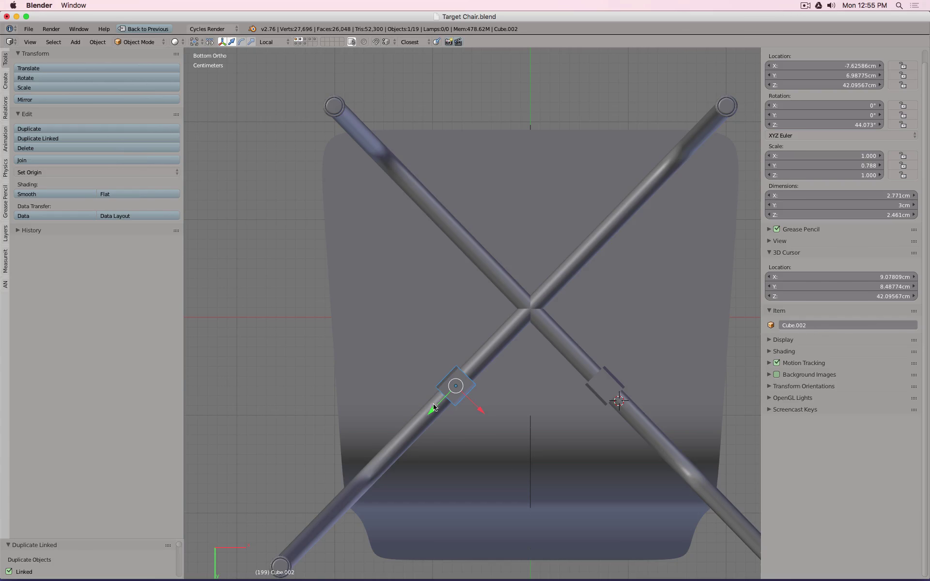
{"action": "left_click", "coordinate": [638, 256]}
Step: Make a linked duplicate of the third block in place and set its X location to -10.34471 cm
{"action": "key", "text": "alt+d"}
{"action": "right_click", "coordinate": [636, 173]}
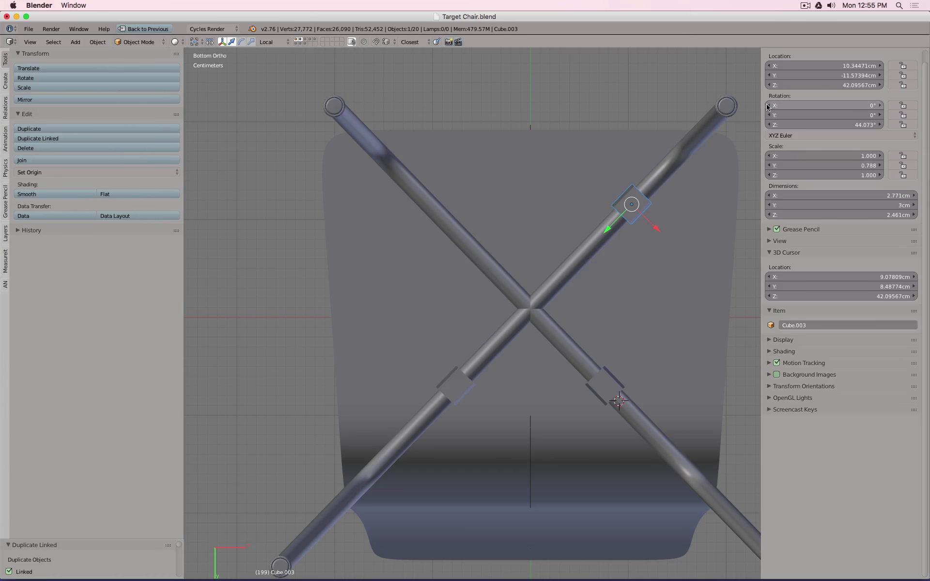
{"action": "left_click", "coordinate": [804, 63]}
{"action": "left_click", "coordinate": [804, 63]}
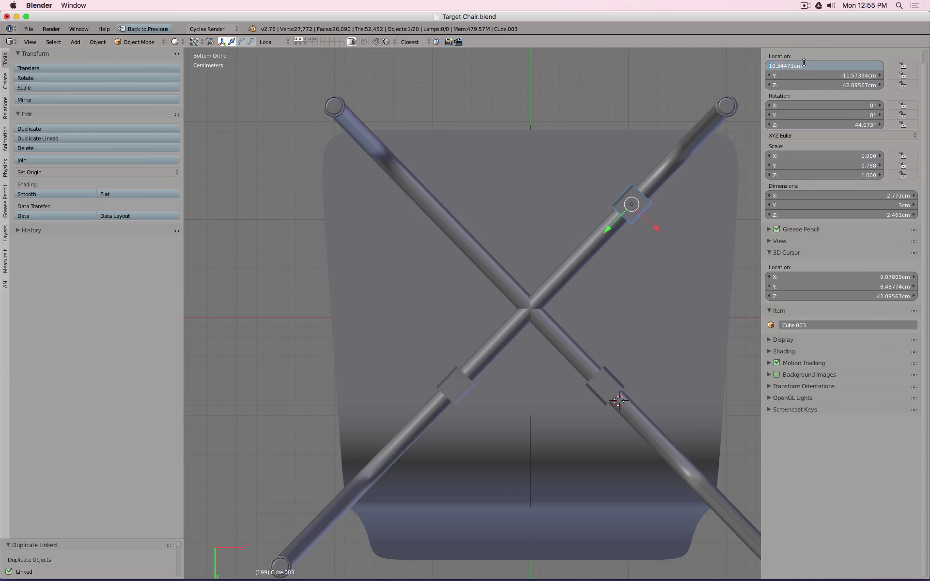
{"action": "key", "text": "Home"}
{"action": "type", "text": "-"}
{"action": "key", "text": "Return"}
Step: Set the fourth block's Z rotation to -44.073° so it follows its tube
{"action": "left_click", "coordinate": [822, 135]}
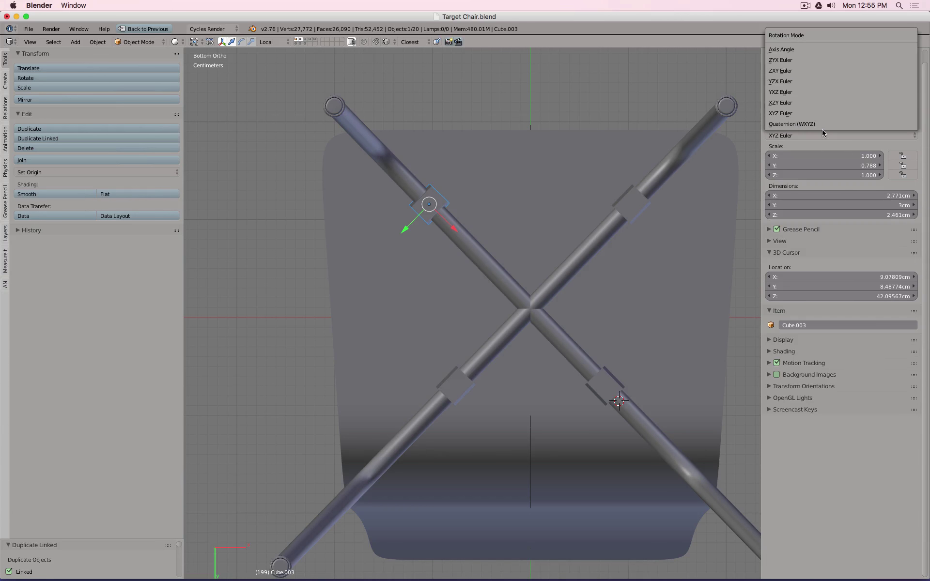
{"action": "left_click", "coordinate": [822, 124]}
{"action": "left_click", "coordinate": [820, 128]}
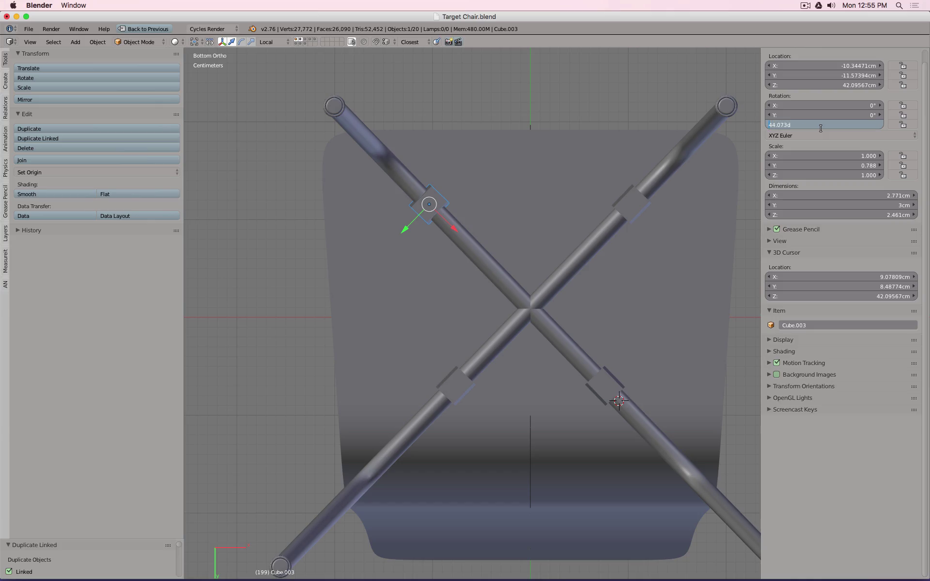
{"action": "key", "text": "Home"}
{"action": "type", "text": "-"}
{"action": "key", "text": "Return"}
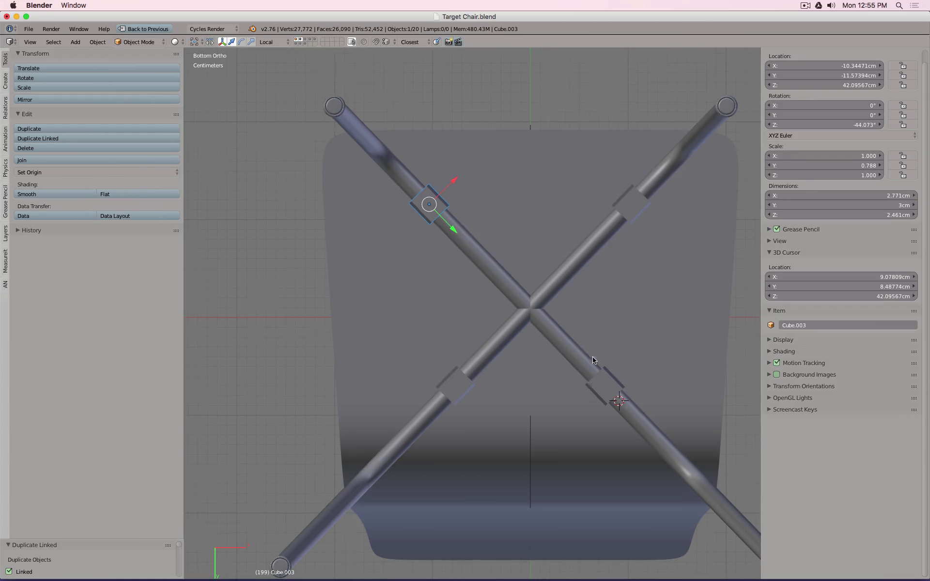
Step: Display the chair's hidden layers alongside the legs and inspect the blocks under the seat
{"action": "middle_click_drag", "start_coordinate": [596, 363], "coordinate": [493, 292]}
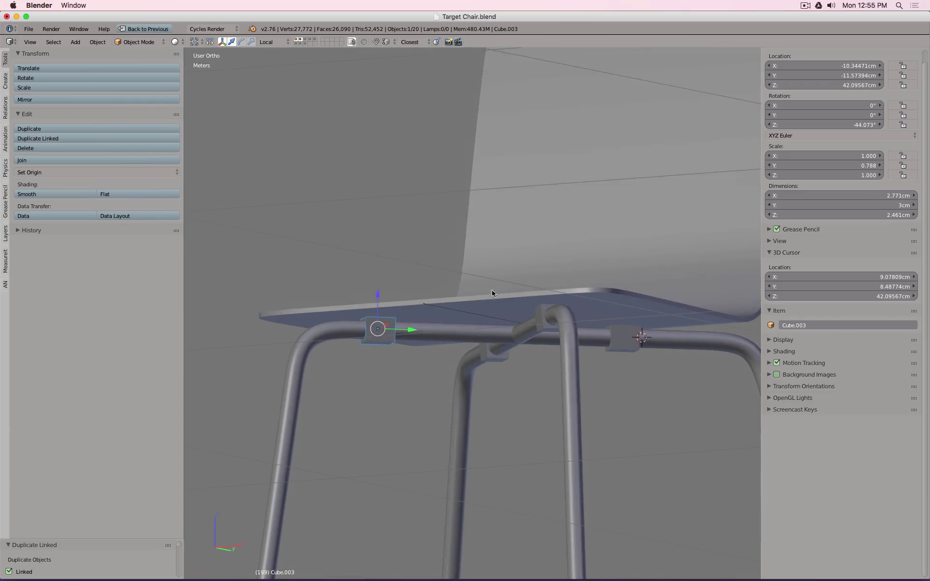
{"action": "left_click", "coordinate": [316, 40], "text": "shift"}
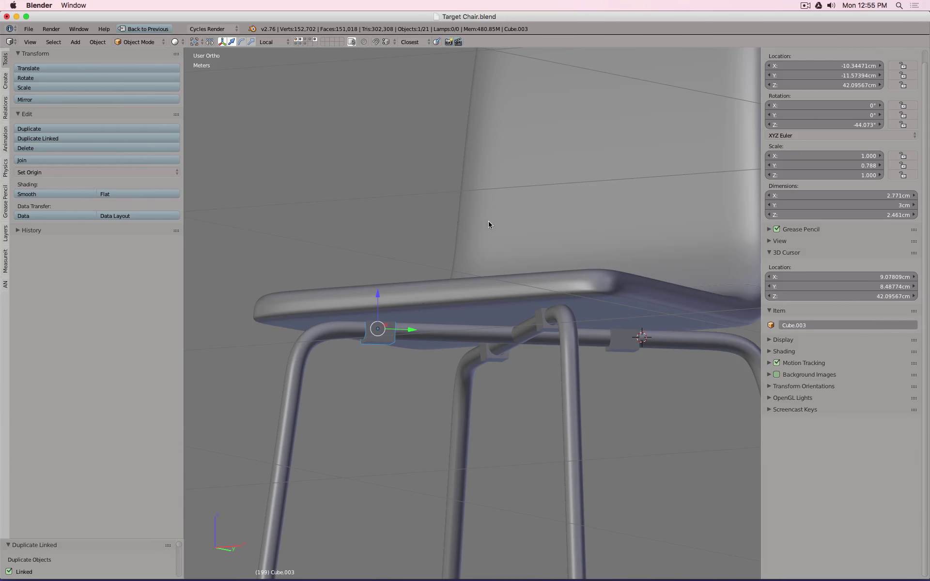
{"action": "left_click", "coordinate": [312, 40], "text": "shift"}
{"action": "middle_click_drag", "start_coordinate": [562, 204], "coordinate": [430, 124]}
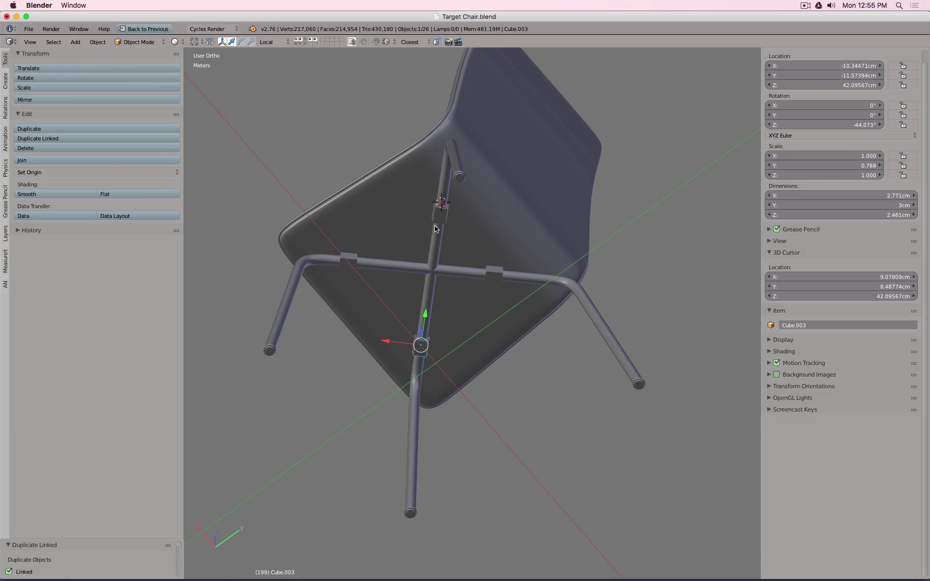
Step: Scale the whole mesh of the linked blocks down along local Y to shorten all four
{"action": "scroll", "coordinate": [499, 276], "scroll_direction": "up", "scroll_amount": 6}
{"action": "right_click", "coordinate": [501, 290]}
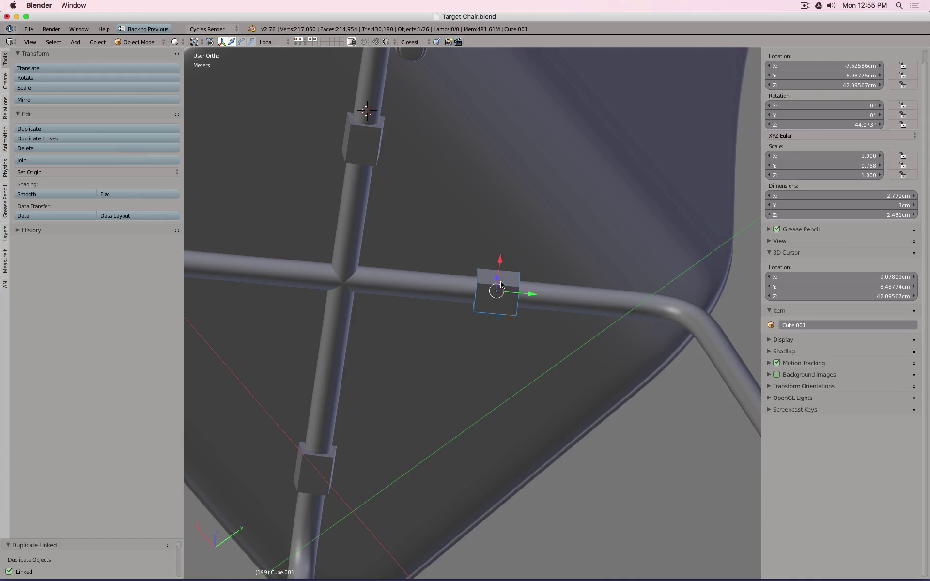
{"action": "key", "text": "Tab"}
{"action": "key", "text": "a"}
{"action": "key", "text": "a"}
{"action": "key", "text": "s"}
{"action": "key", "text": "y"}
{"action": "key", "text": "y"}
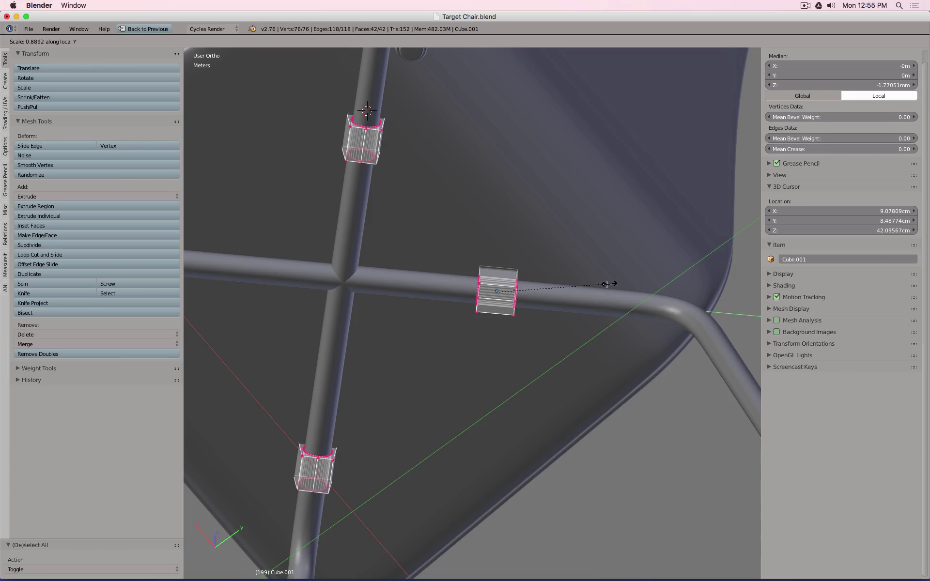
{"action": "left_click", "coordinate": [573, 278]}
{"action": "key", "text": "Tab"}
{"action": "scroll", "coordinate": [573, 285], "scroll_direction": "down", "scroll_amount": 5}
{"action": "middle_click_drag", "start_coordinate": [525, 260], "coordinate": [717, 328]}
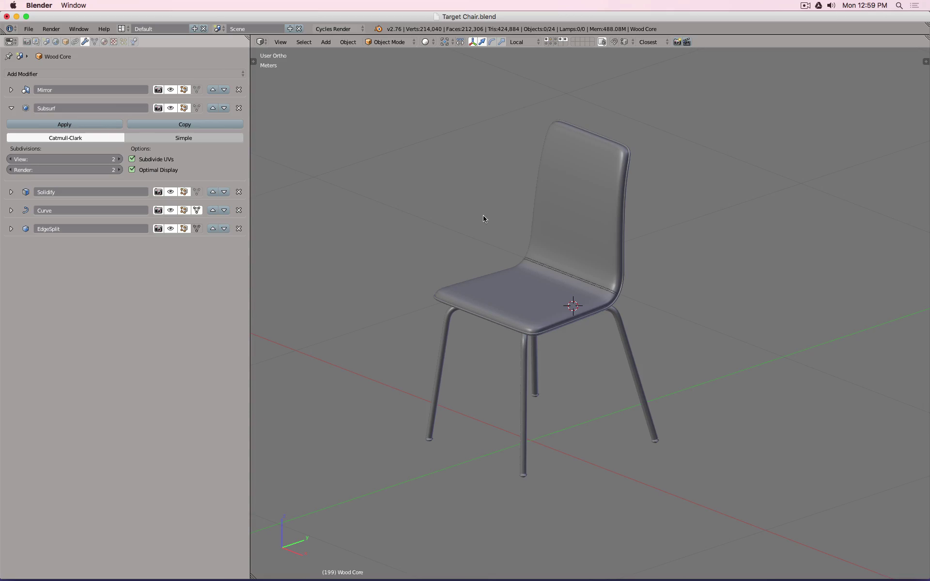
Step: Isolate the Wood Core's layer, select the Wood Core, and show the metal legs' layer with it
{"action": "left_click", "coordinate": [552, 42]}
{"action": "right_click", "coordinate": [602, 163]}
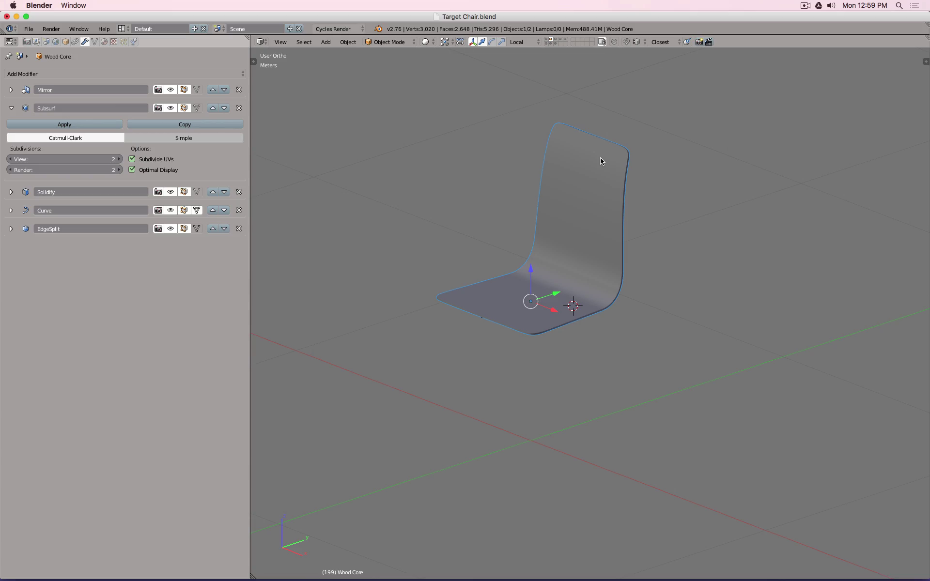
{"action": "left_click", "coordinate": [547, 42], "text": "shift"}
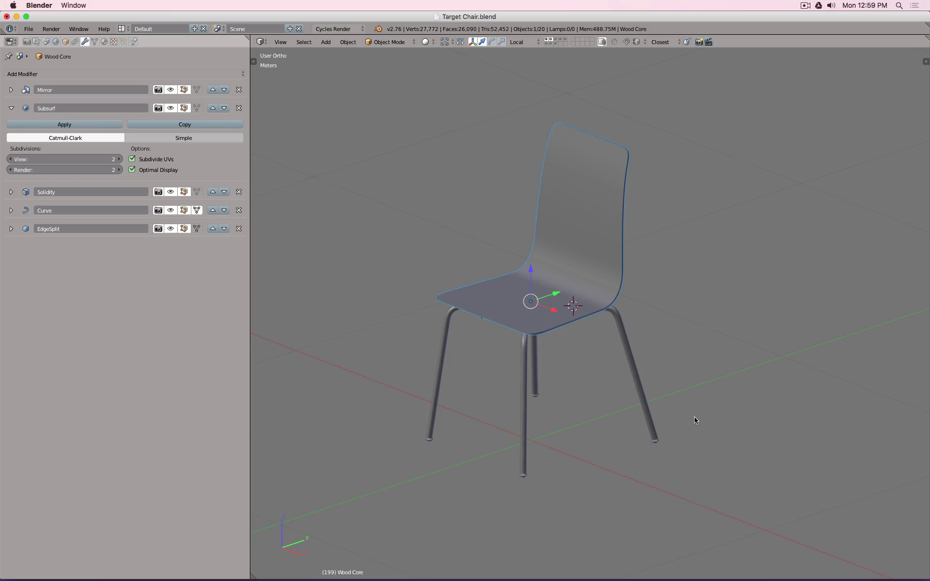
Step: Toggle the Wood Core's Curve modifier off and on in the viewport to compare the flat and bent seat
{"action": "middle_click_drag", "start_coordinate": [696, 422], "coordinate": [668, 409]}
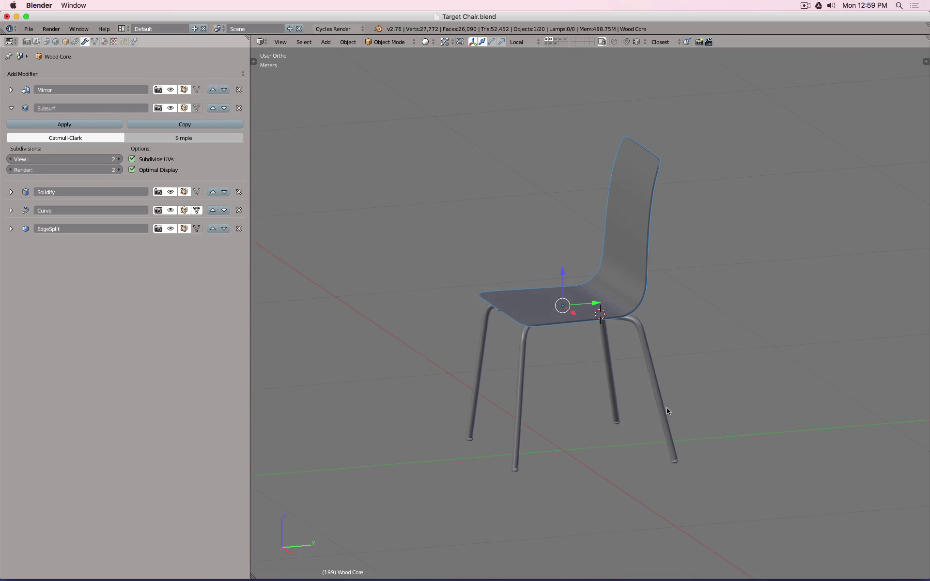
{"action": "left_click", "coordinate": [171, 210]}
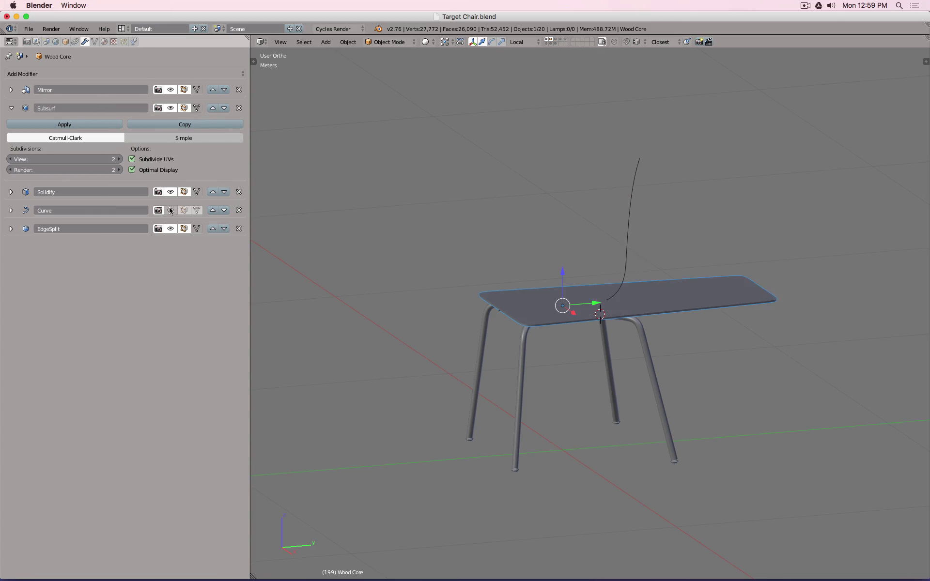
{"action": "left_click", "coordinate": [171, 211]}
{"action": "left_click", "coordinate": [171, 210]}
{"action": "left_click", "coordinate": [170, 211]}
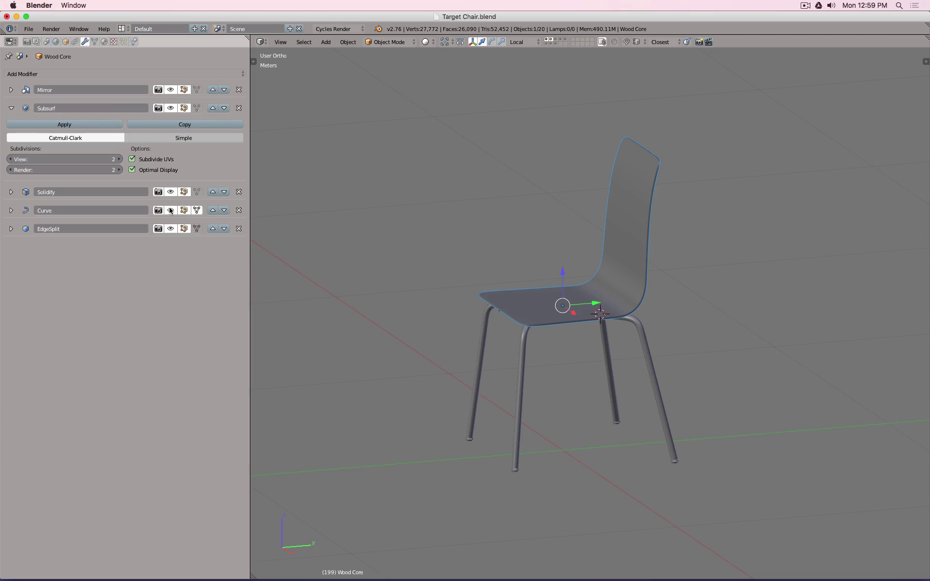
{"action": "left_click", "coordinate": [170, 210]}
{"action": "left_click", "coordinate": [170, 210]}
Step: Try a Solidify thickness of 10 mm on the Wood Core, and return the thickness to 5 mm
{"action": "left_click", "coordinate": [11, 192]}
{"action": "left_click", "coordinate": [74, 220]}
{"action": "type", "text": "10mm"}
{"action": "key", "text": "Return"}
{"action": "left_click", "coordinate": [74, 220]}
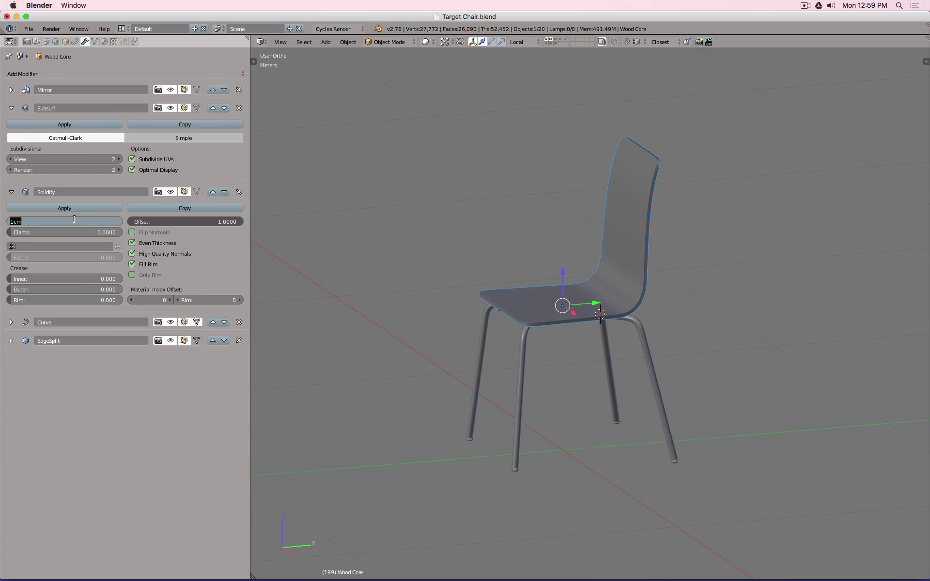
{"action": "type", "text": "5mm"}
{"action": "key", "text": "Return"}
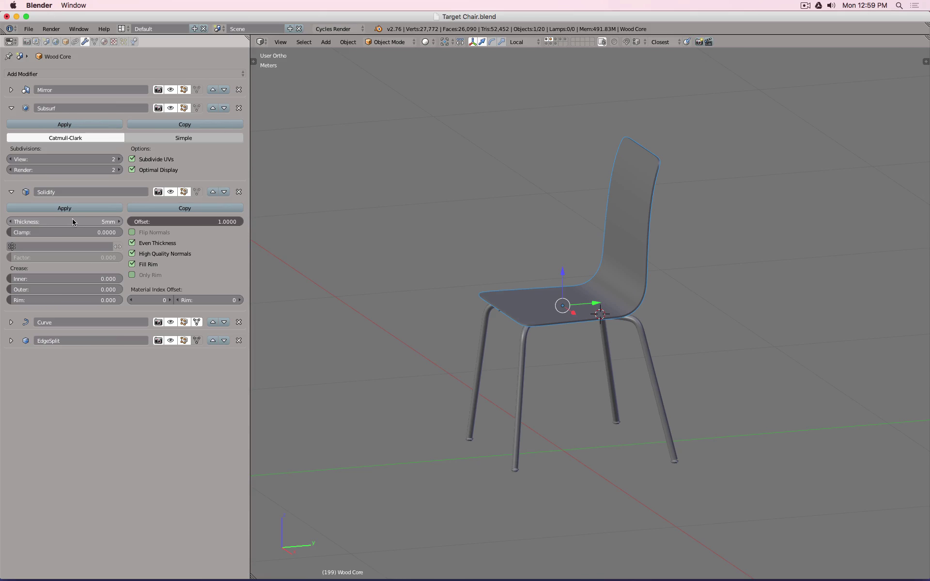
Step: Display the padded seat cover and its seam details in place of the Wood Core, and add the metal legs' layer
{"action": "left_click", "coordinate": [557, 42]}
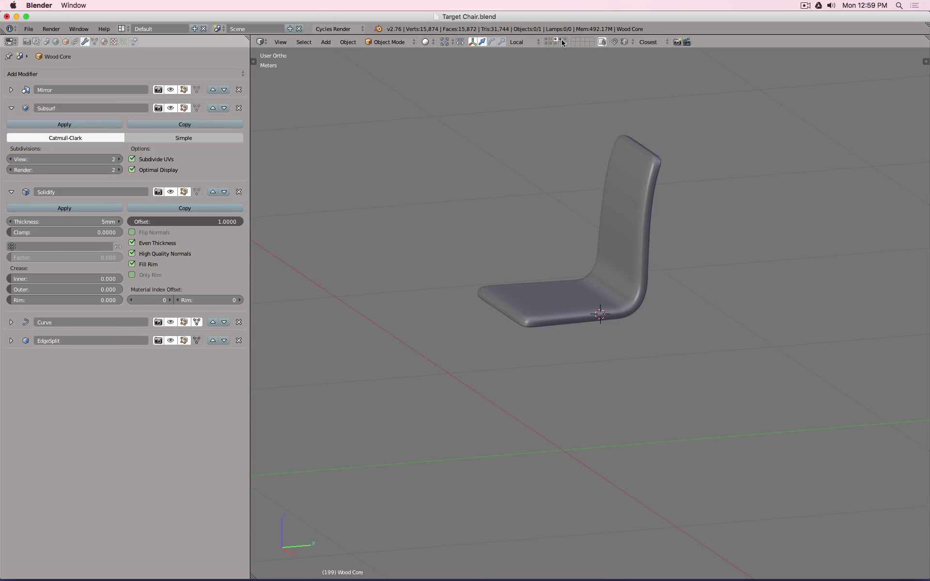
{"action": "left_click", "coordinate": [565, 42]}
{"action": "left_click", "coordinate": [566, 42], "text": "shift"}
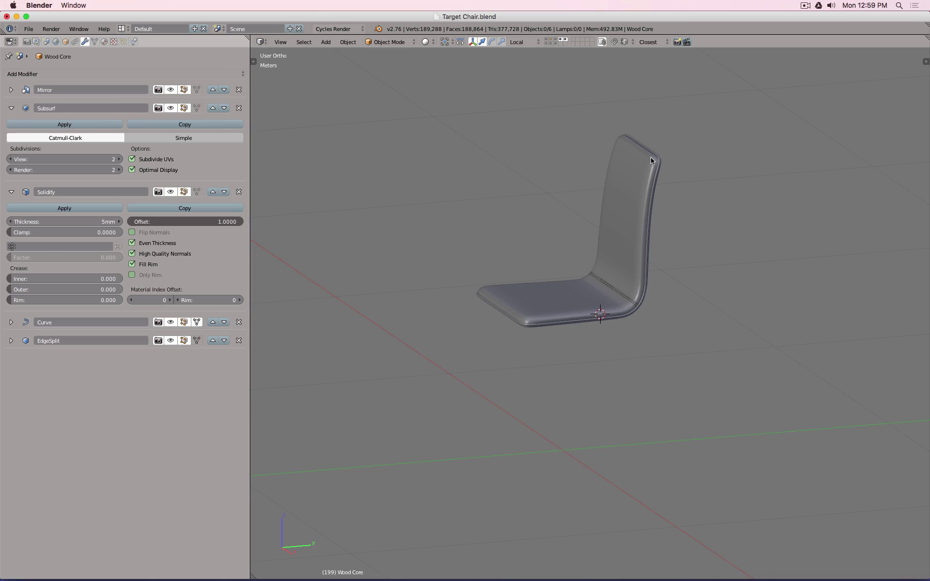
{"action": "middle_click_drag", "start_coordinate": [555, 220], "coordinate": [590, 239]}
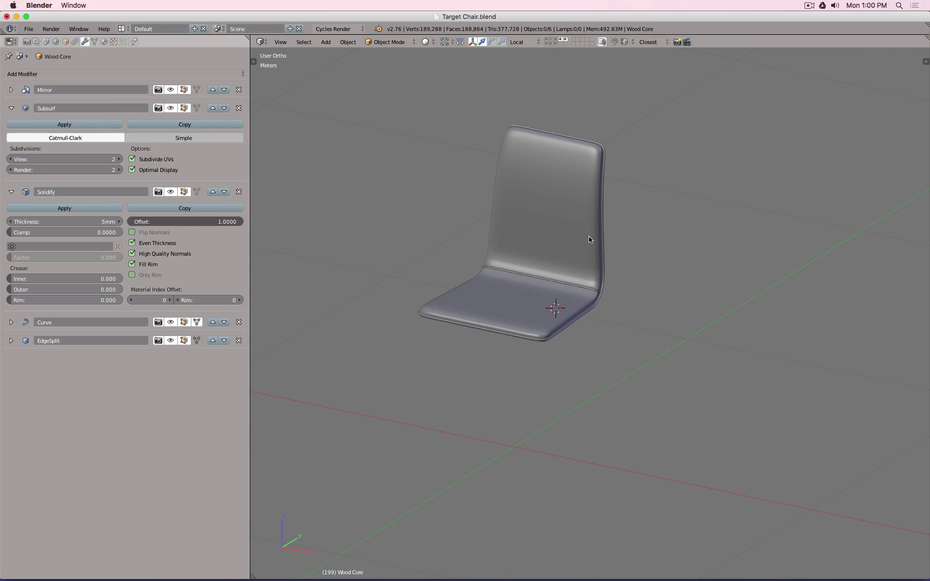
{"action": "left_click", "coordinate": [546, 42], "text": "shift"}
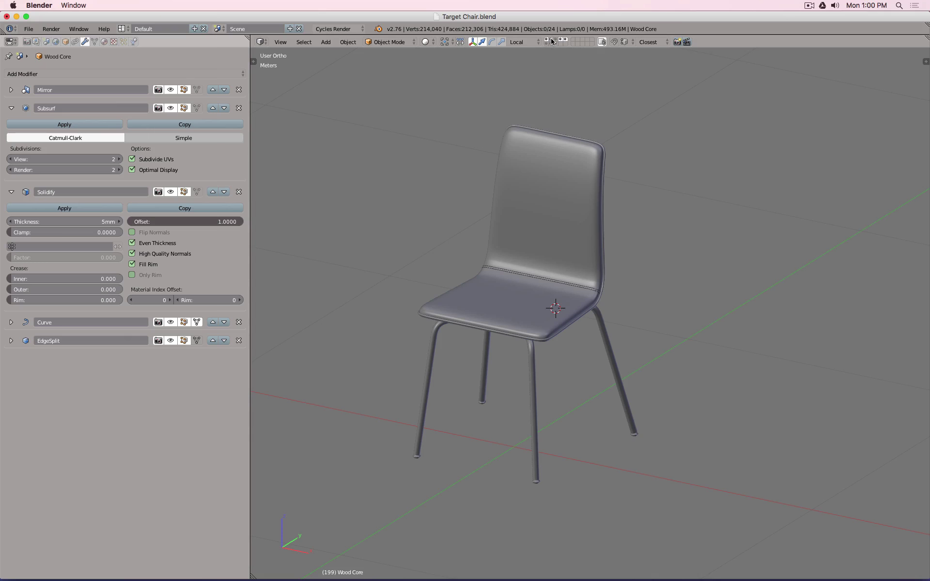
Step: Inspect the assembled chair from the front, right side and a three-quarter angle
{"action": "middle_click_drag", "start_coordinate": [604, 338], "coordinate": [585, 338]}
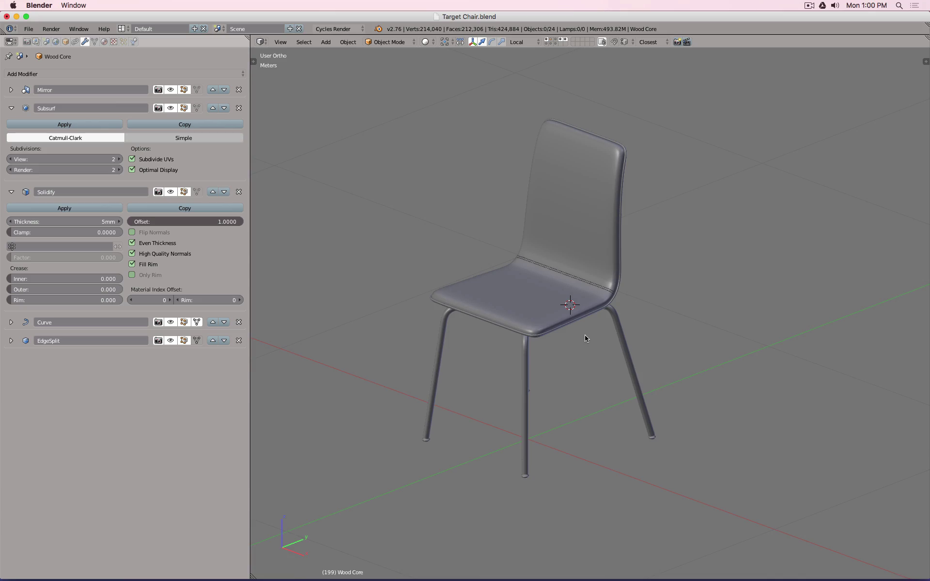
{"action": "key", "text": "KP_1"}
{"action": "key", "text": "KP_3"}
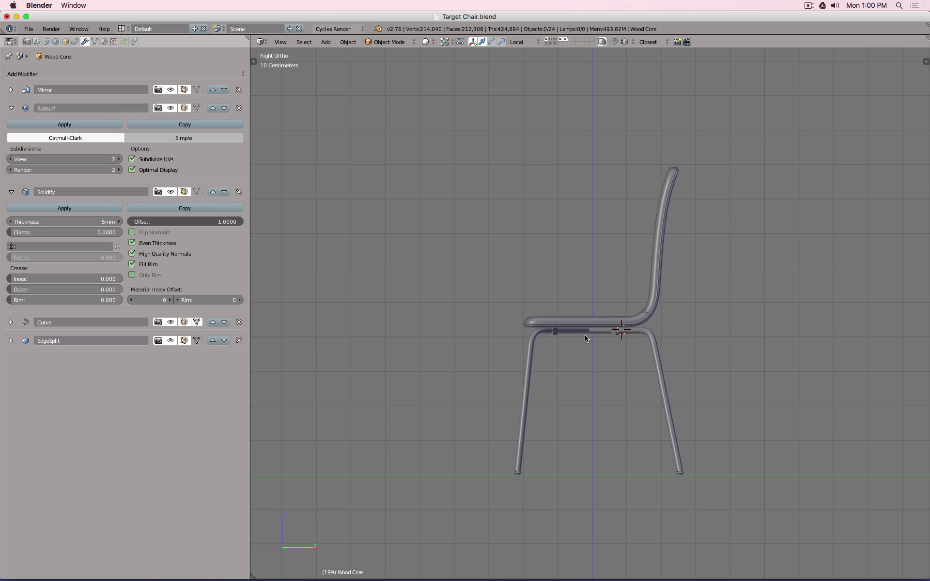
{"action": "middle_click_drag", "start_coordinate": [585, 336], "coordinate": [630, 261]}
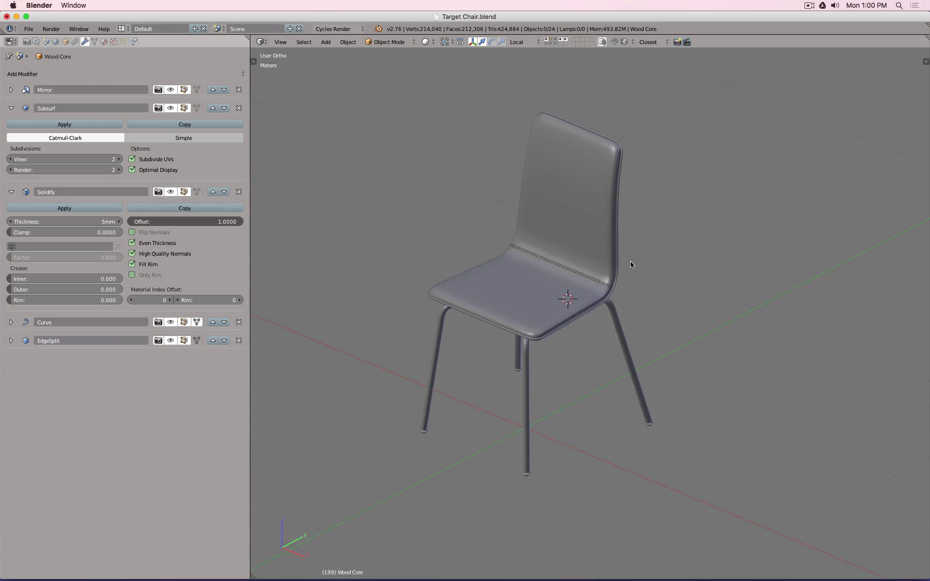